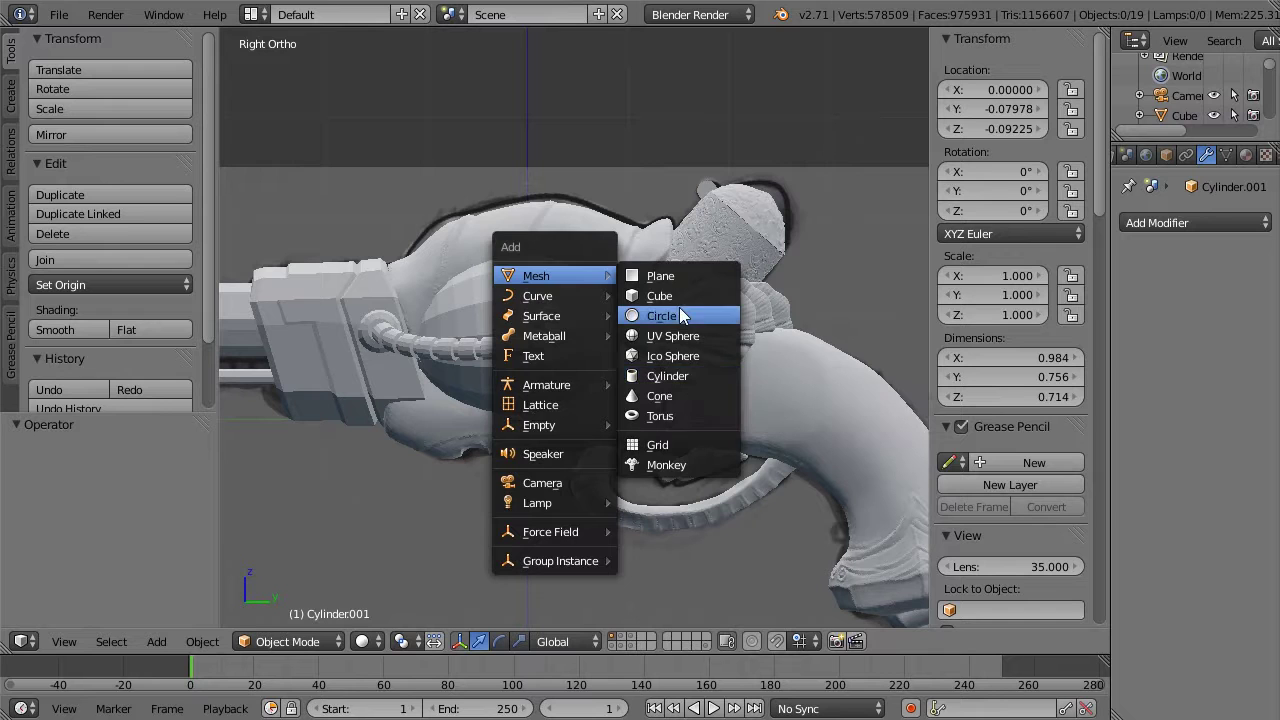
Step: Add a circle mesh with 16 vertices
click(679, 310)
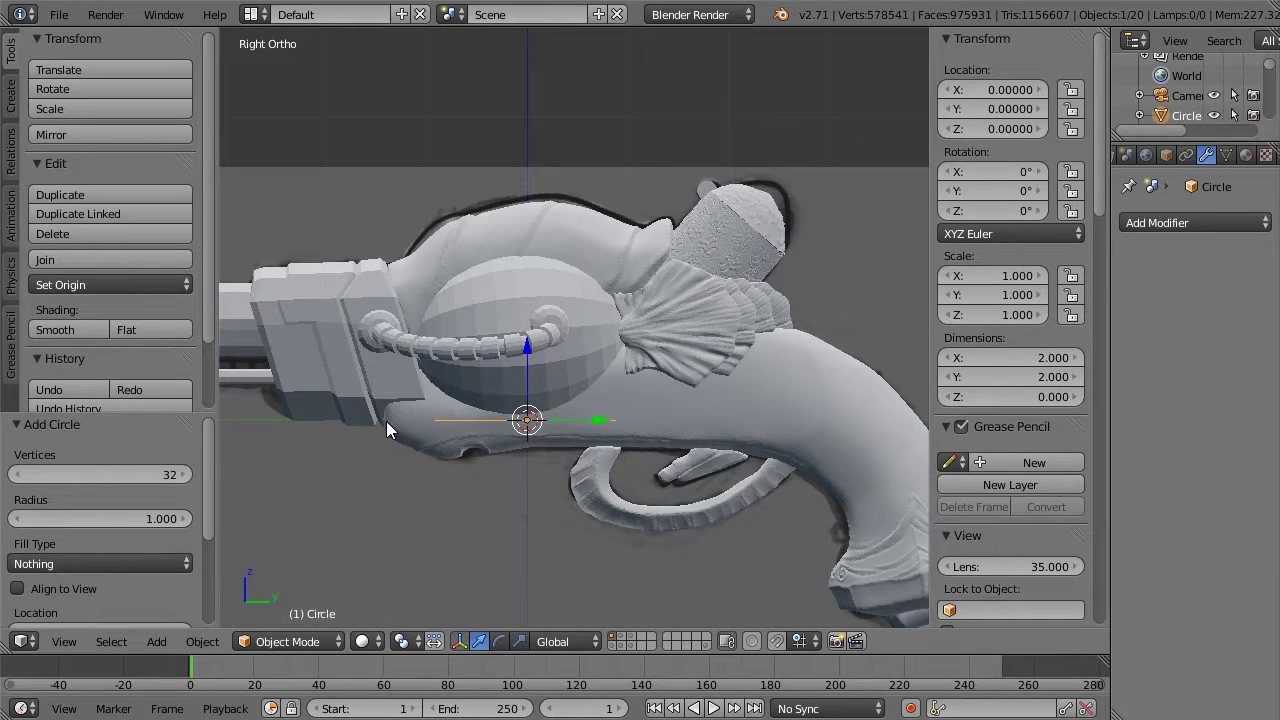
key(KP_1)
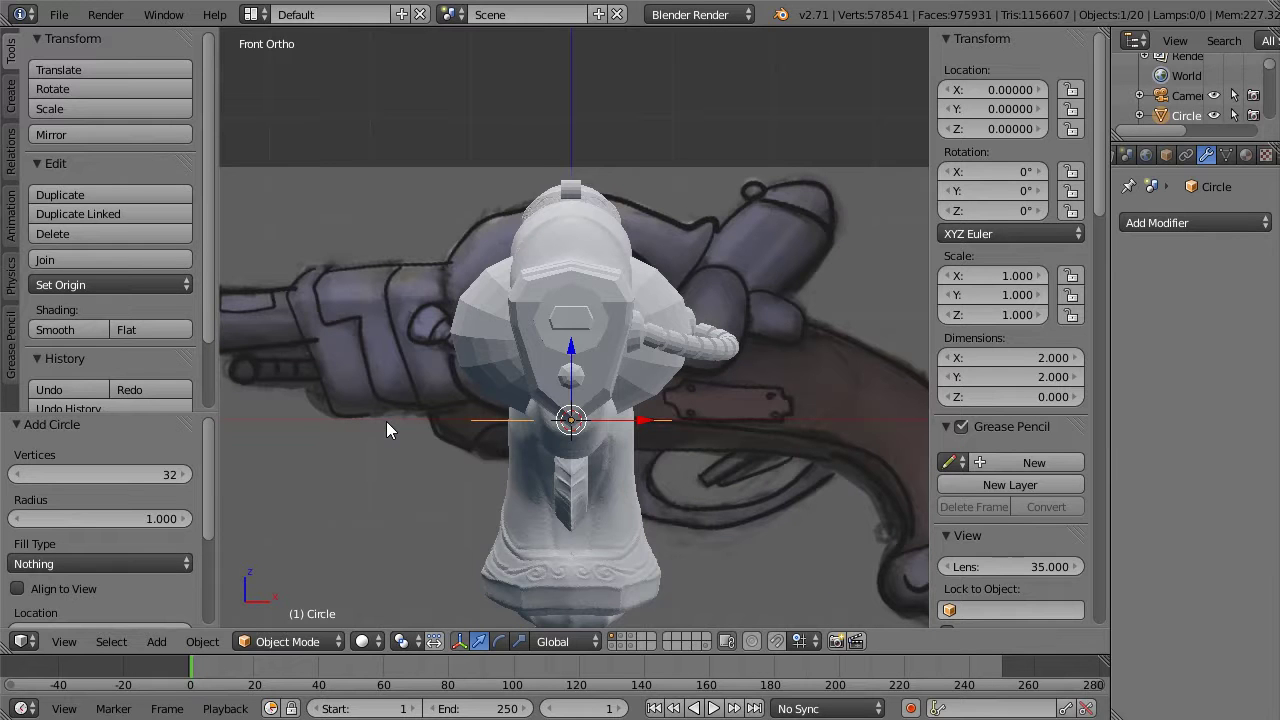
click(183, 475)
click(147, 470)
text(16)
key(Return)
Step: Move all of the circle's vertices about 1.47 along X and 0.31 along Z, out to the side of the gun
key(Tab)
key(a)
key(g)
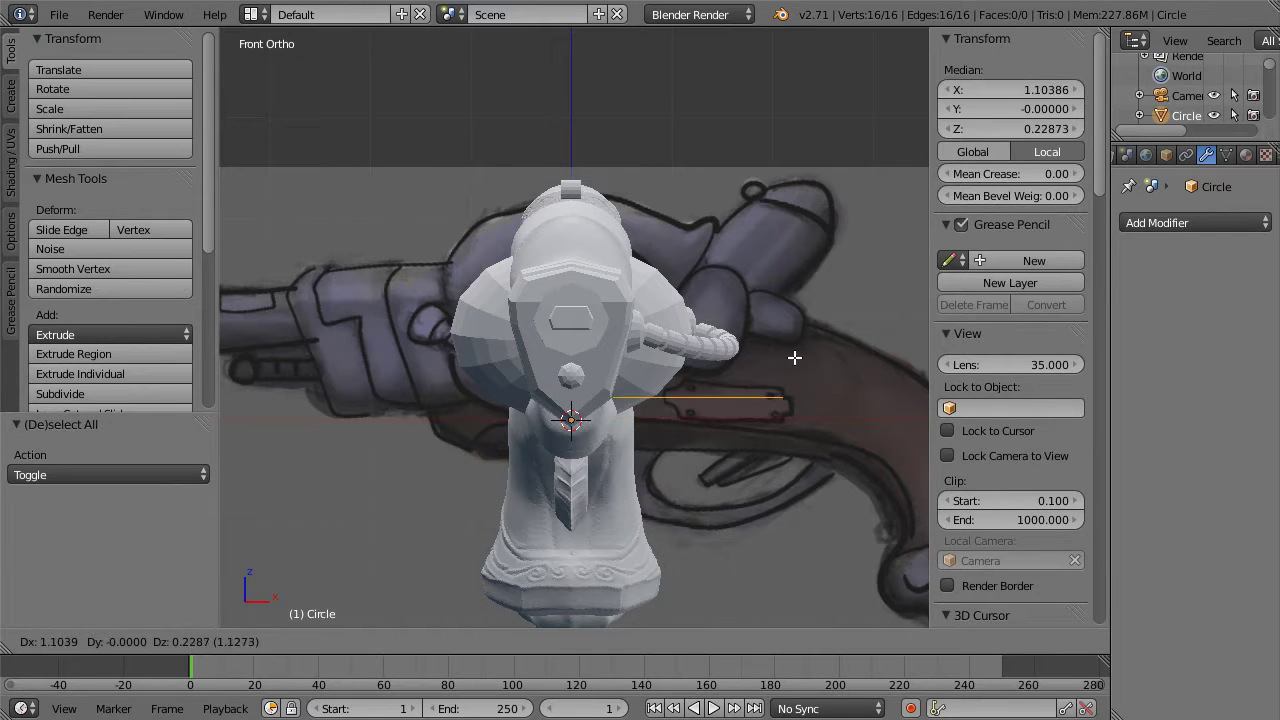
click(809, 354)
Step: Add a Mirror modifier to the circle and check the mirrored copy on the other side of the gun
click(1166, 223)
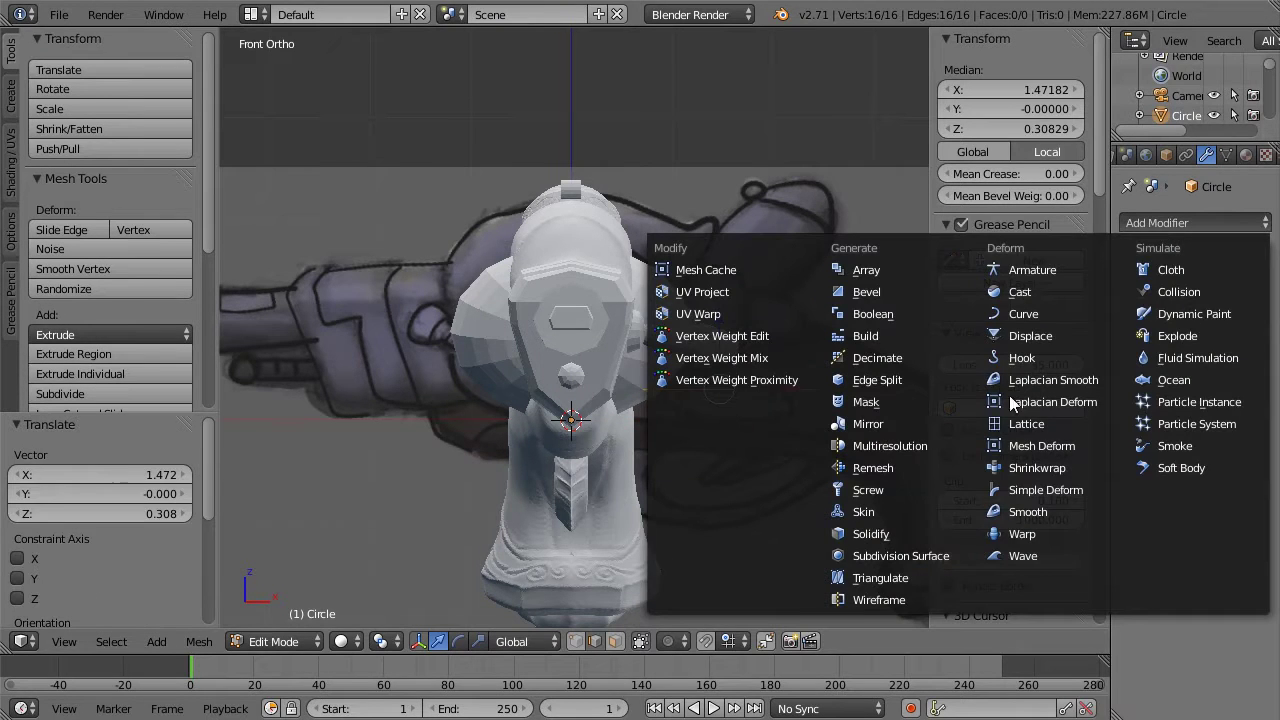
click(888, 426)
middle_drag(786, 287, 795, 429)
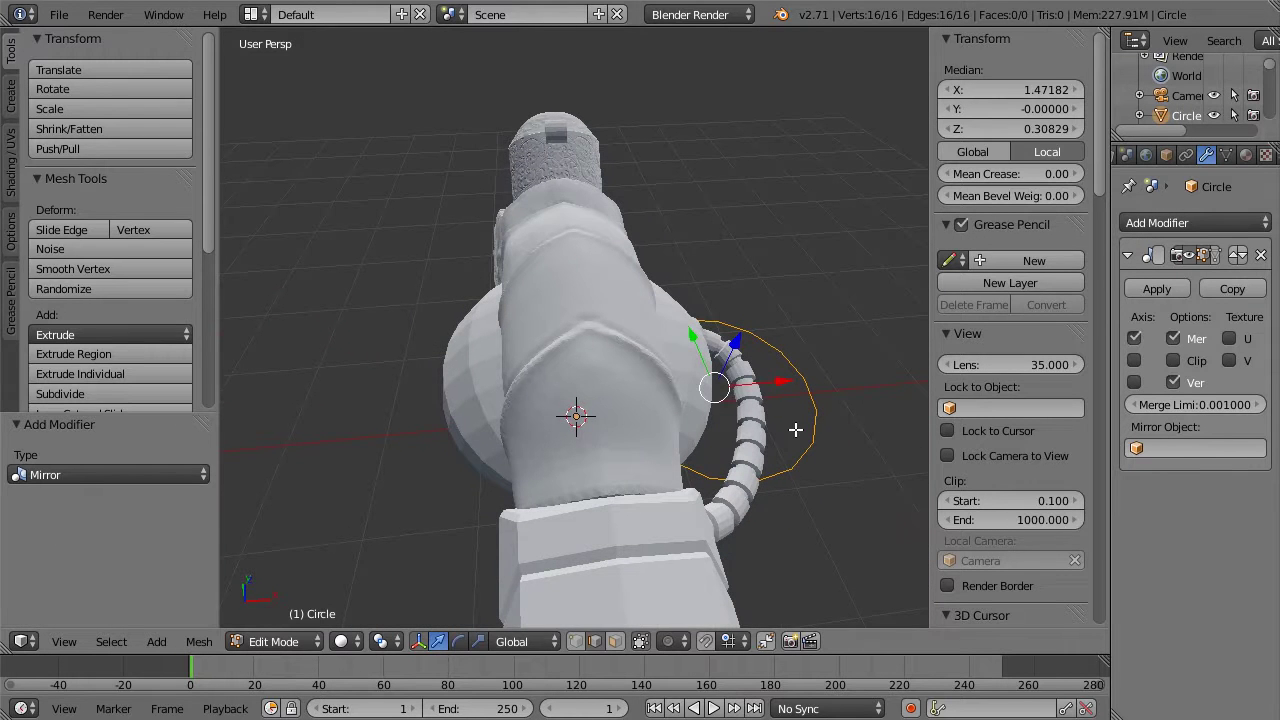
key(Tab)
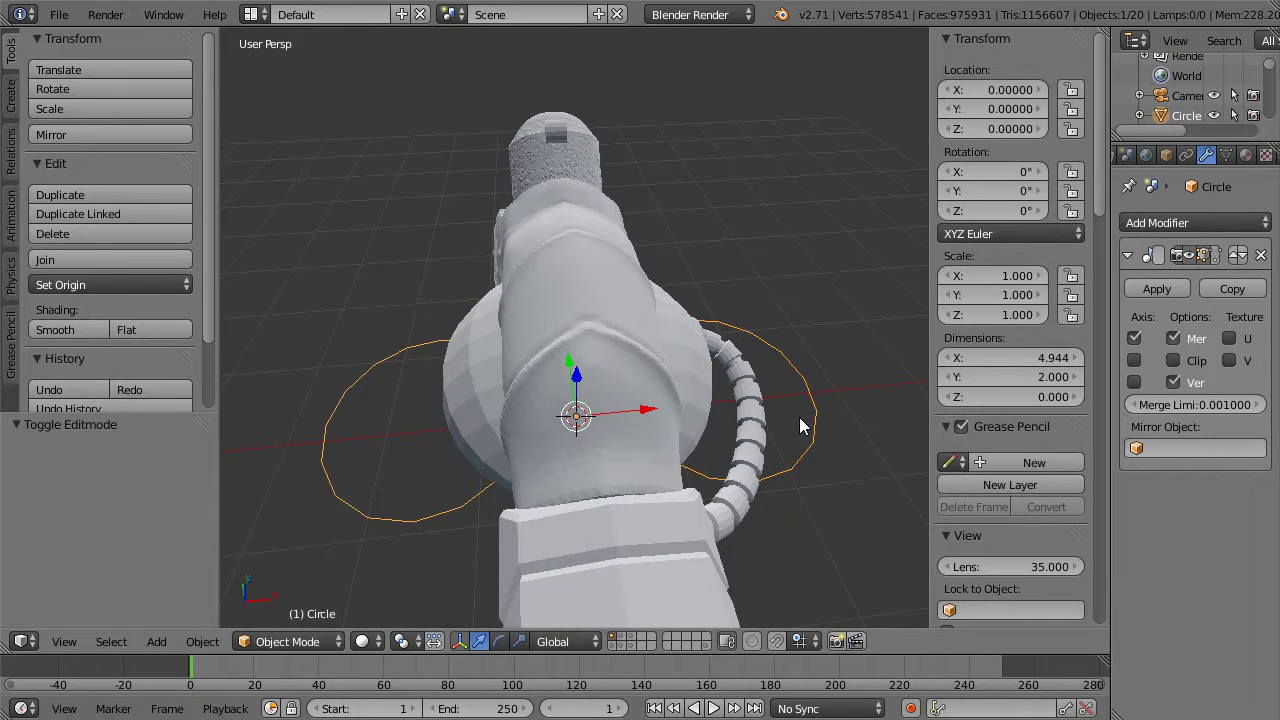
key(KP_1)
key(Tab)
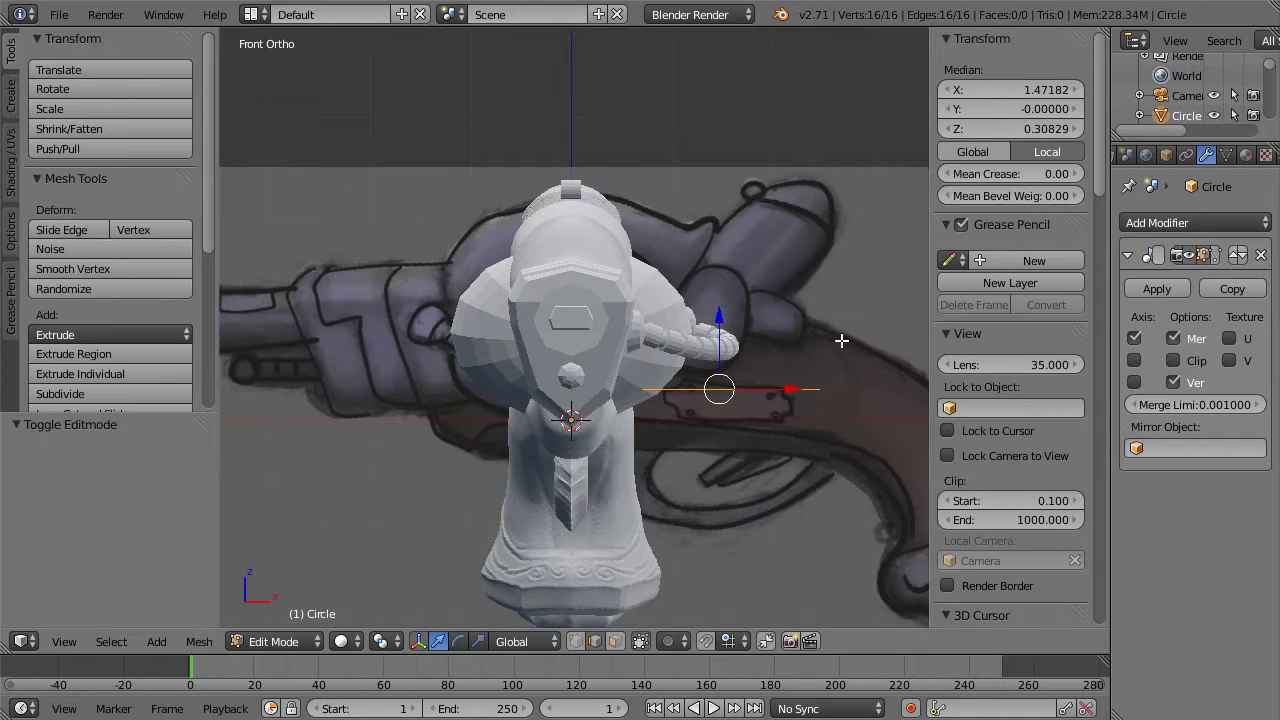
Step: Rotate the circle 90° in front view, then move it -0.7 along X and 0.6 along Z over the sphere's side
key(r)
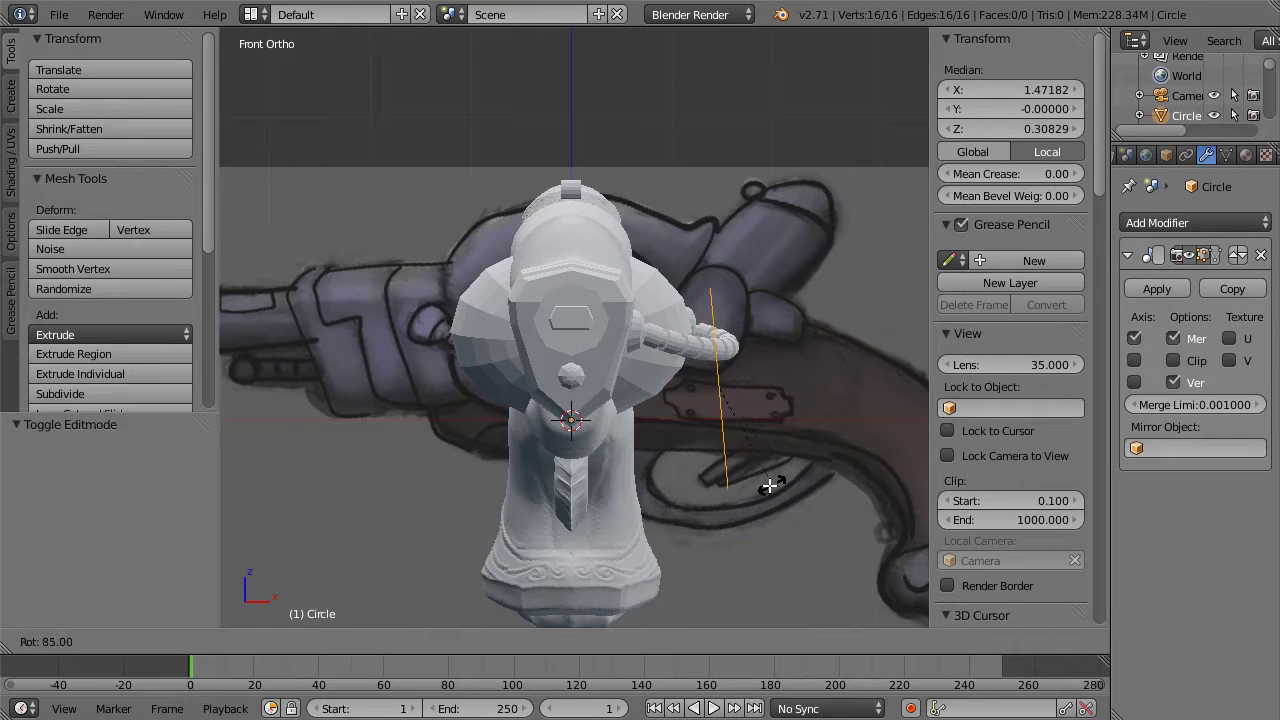
click(764, 476)
key(g)
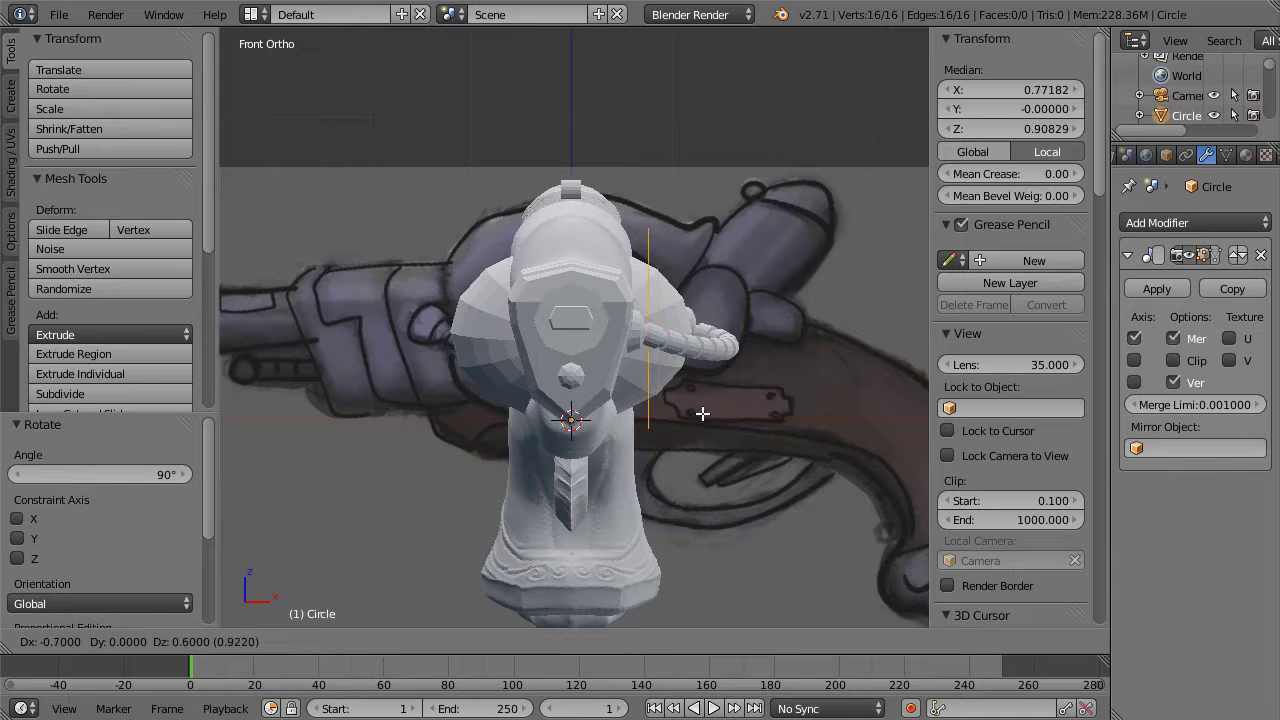
click(702, 413)
Step: Centre the circle around the sphere in side view, moving it -0.1 along Y, then about 0.025 along Y and -0.05 along Z
key(KP_3)
scroll(702, 413, up, 2)
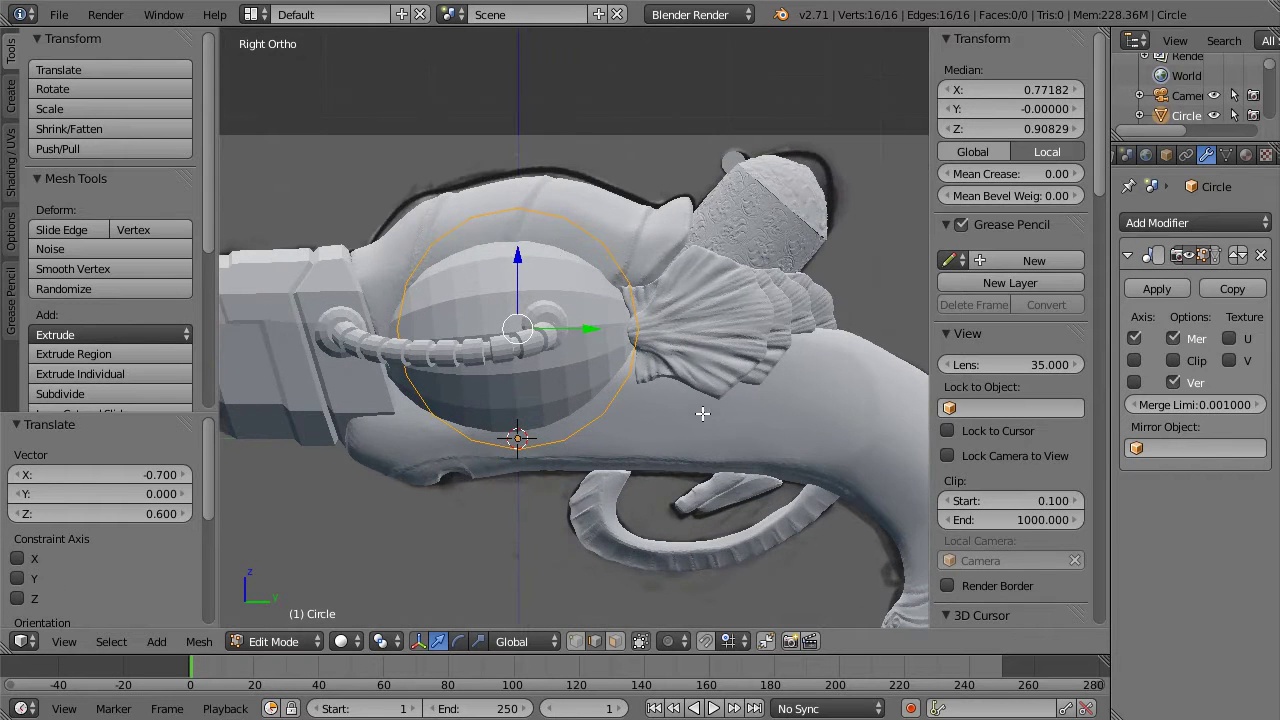
key(KP_Decimal)
key(g)
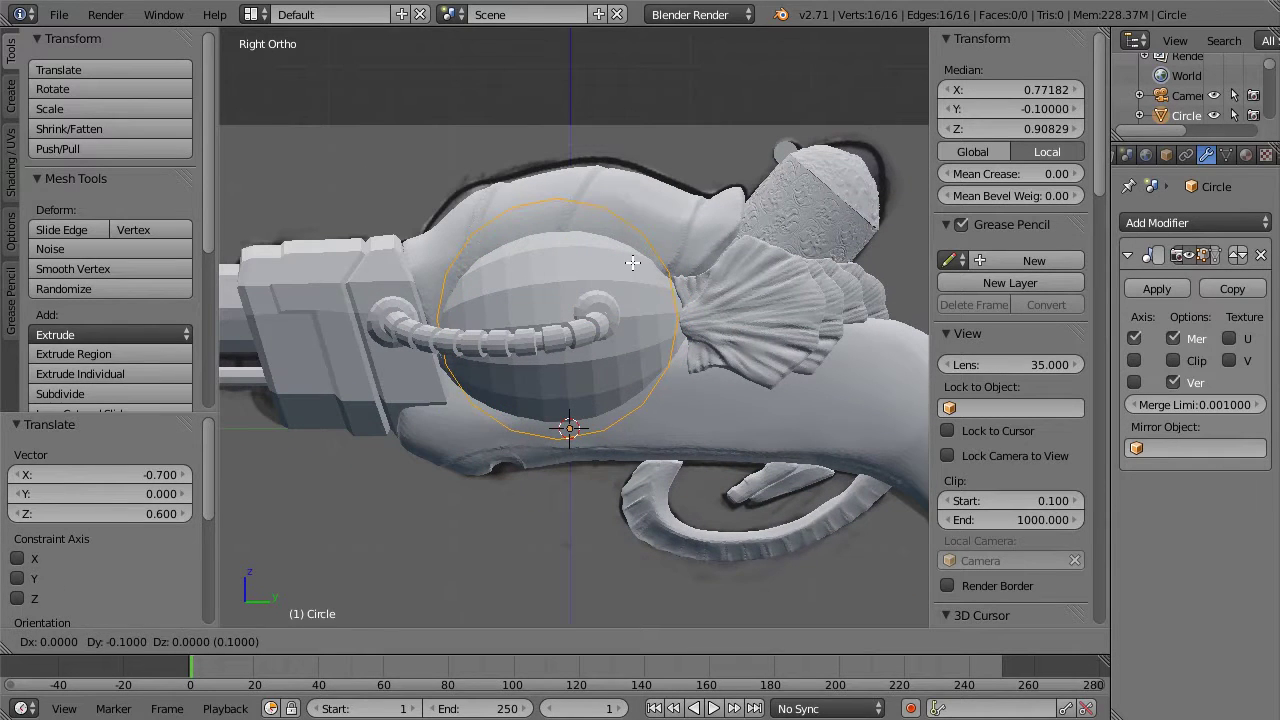
click(639, 265)
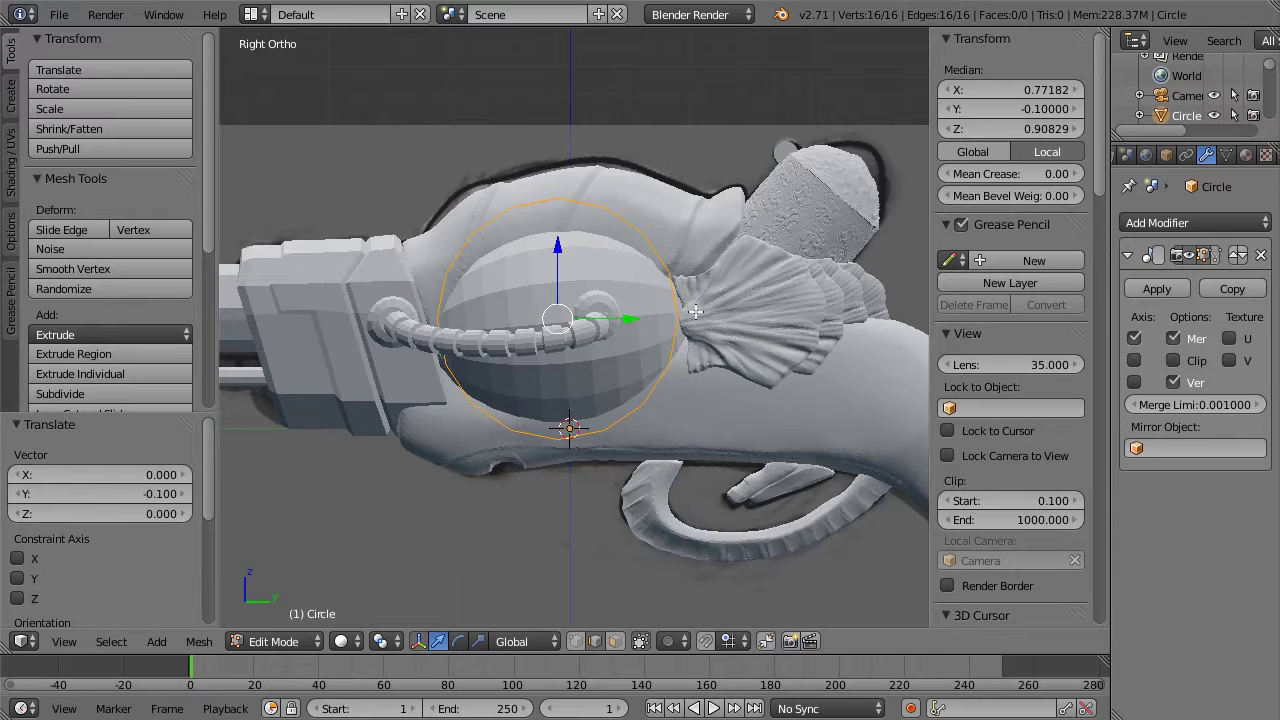
key(g)
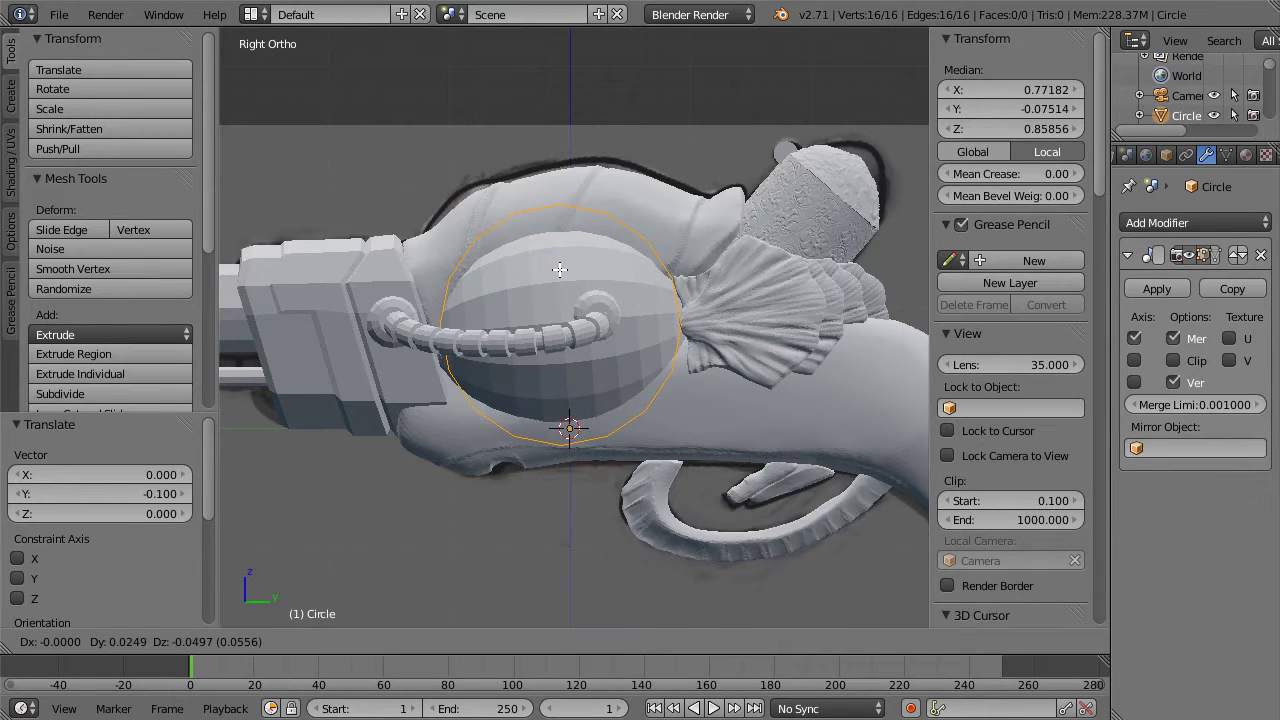
click(560, 270)
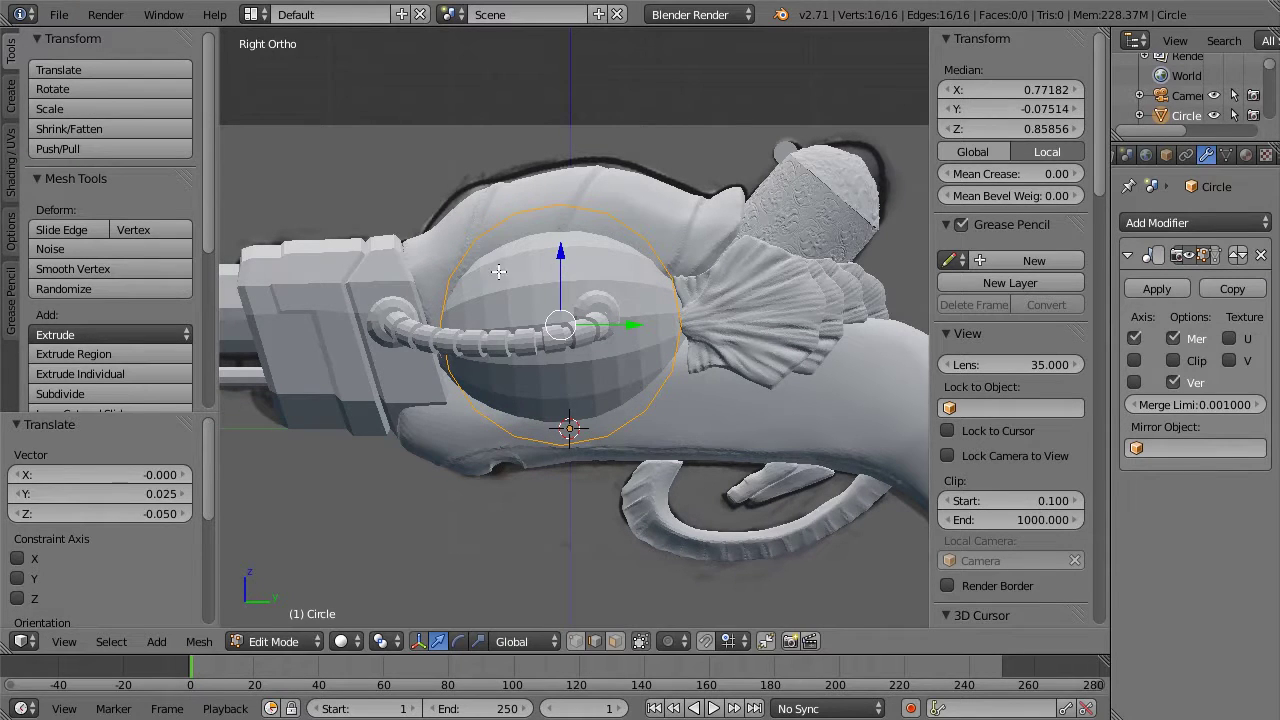
scroll(505, 272, up, 2)
scroll(523, 275, up, 1)
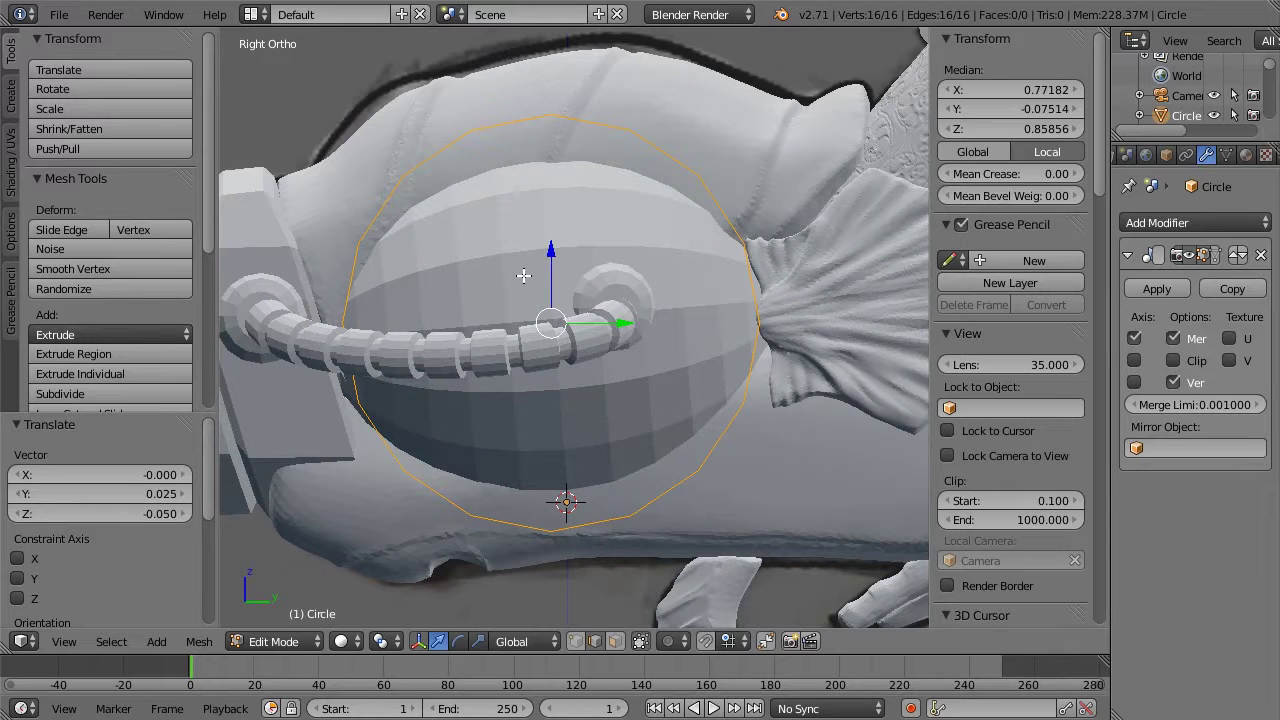
scroll(523, 275, down, 3)
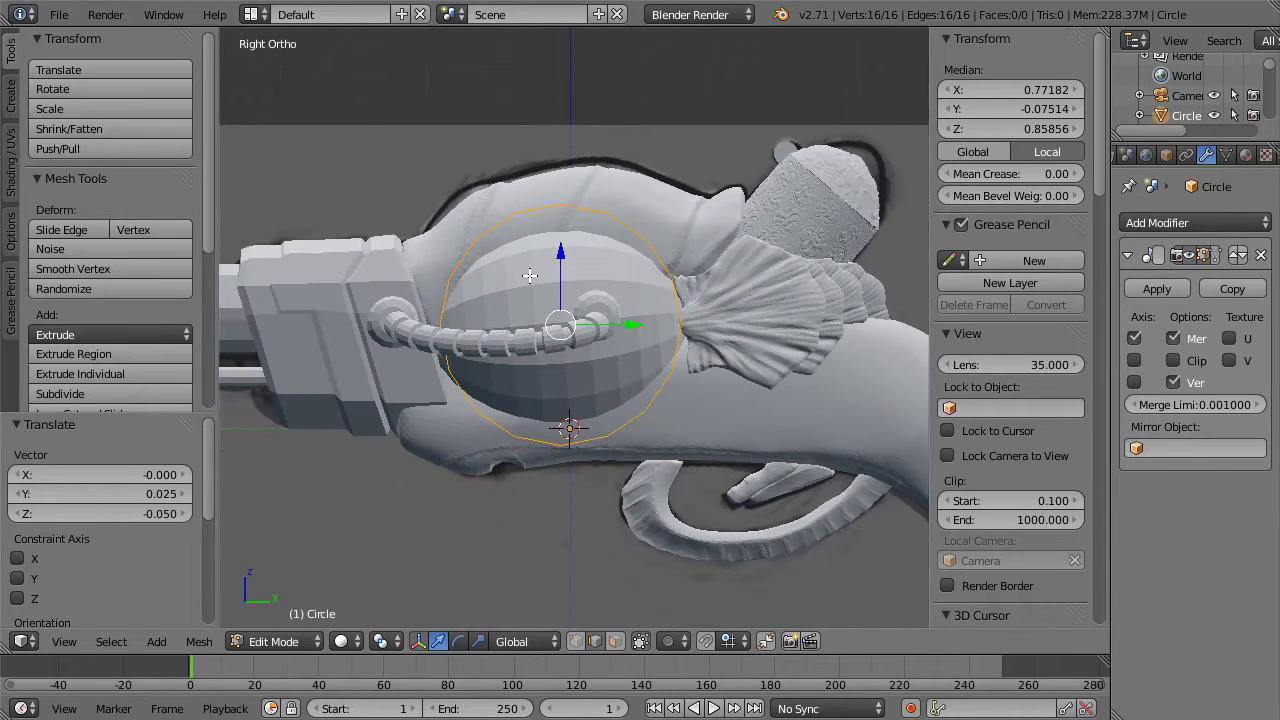
key(Tab)
key(Tab)
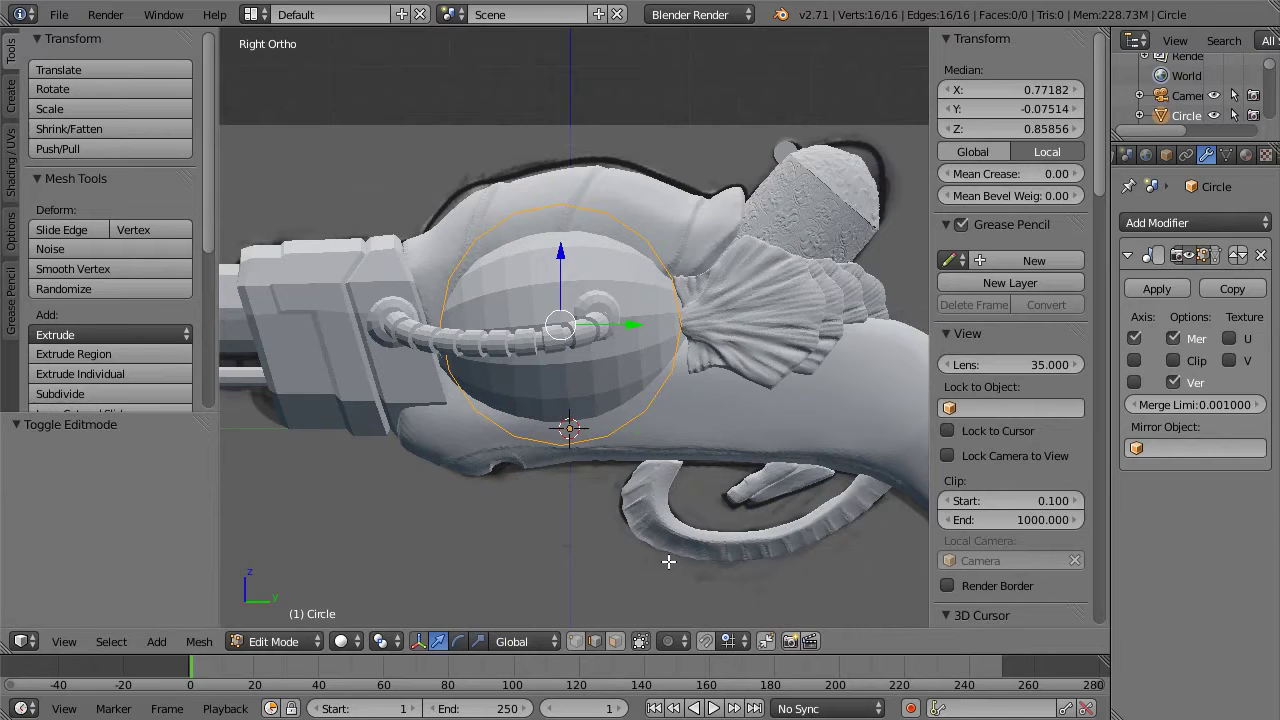
Step: Extrude the circle's edges in place and scale them inward, excluding X, to form a flat ring reaching the sphere's outline
key(ctrl+Tab)
click(567, 349)
key(e)
key(Escape)
key(s)
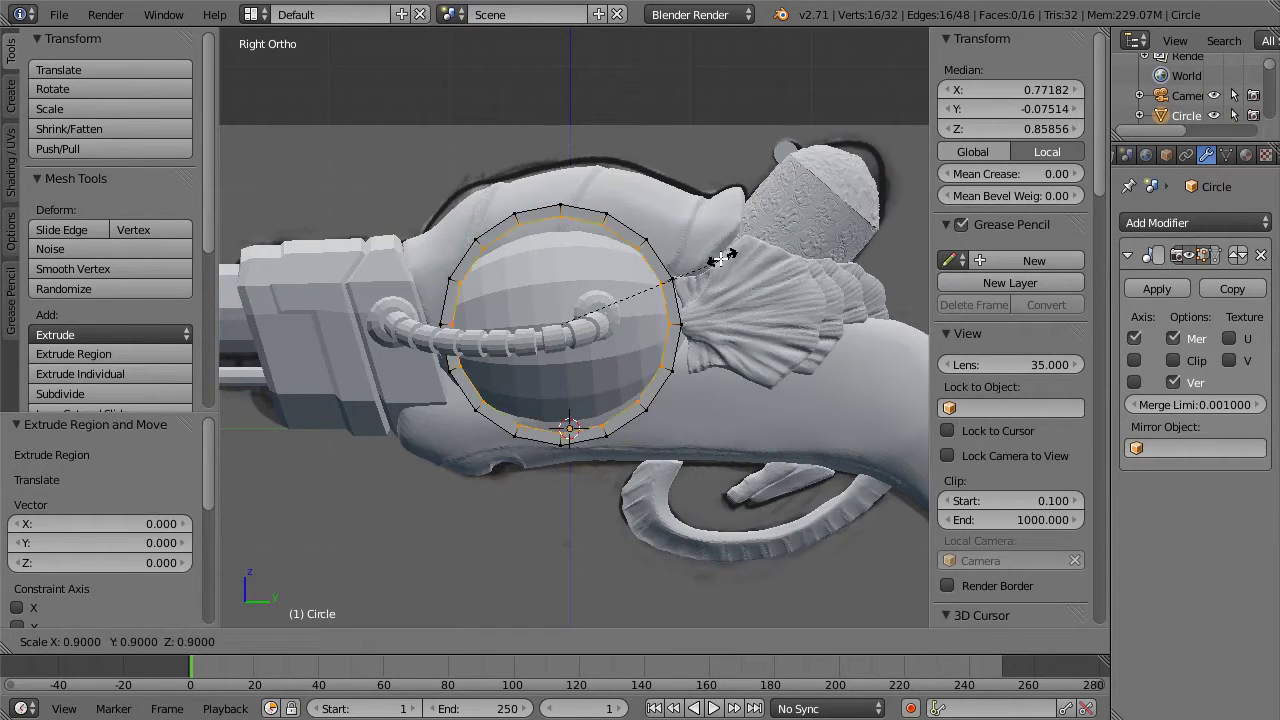
key(shift+x)
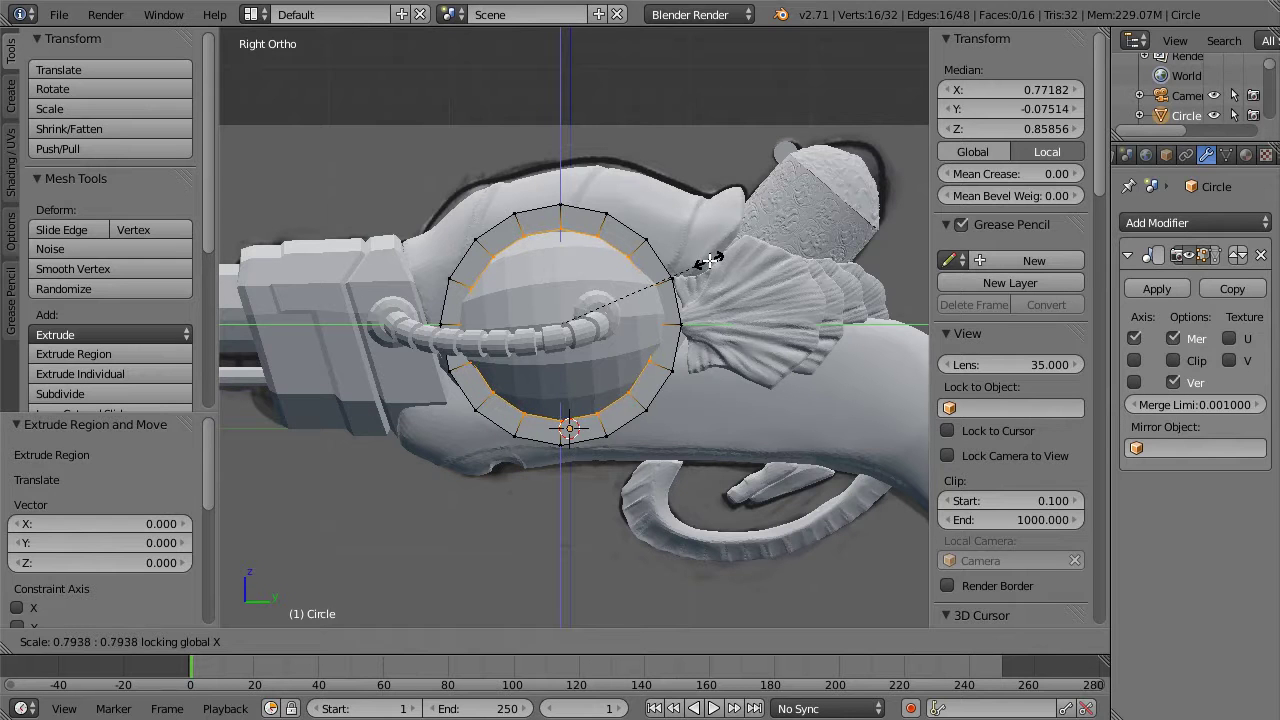
click(698, 265)
Step: Move the whole ring down about 0.033 along Z so that it is centred on the sphere
key(a)
key(a)
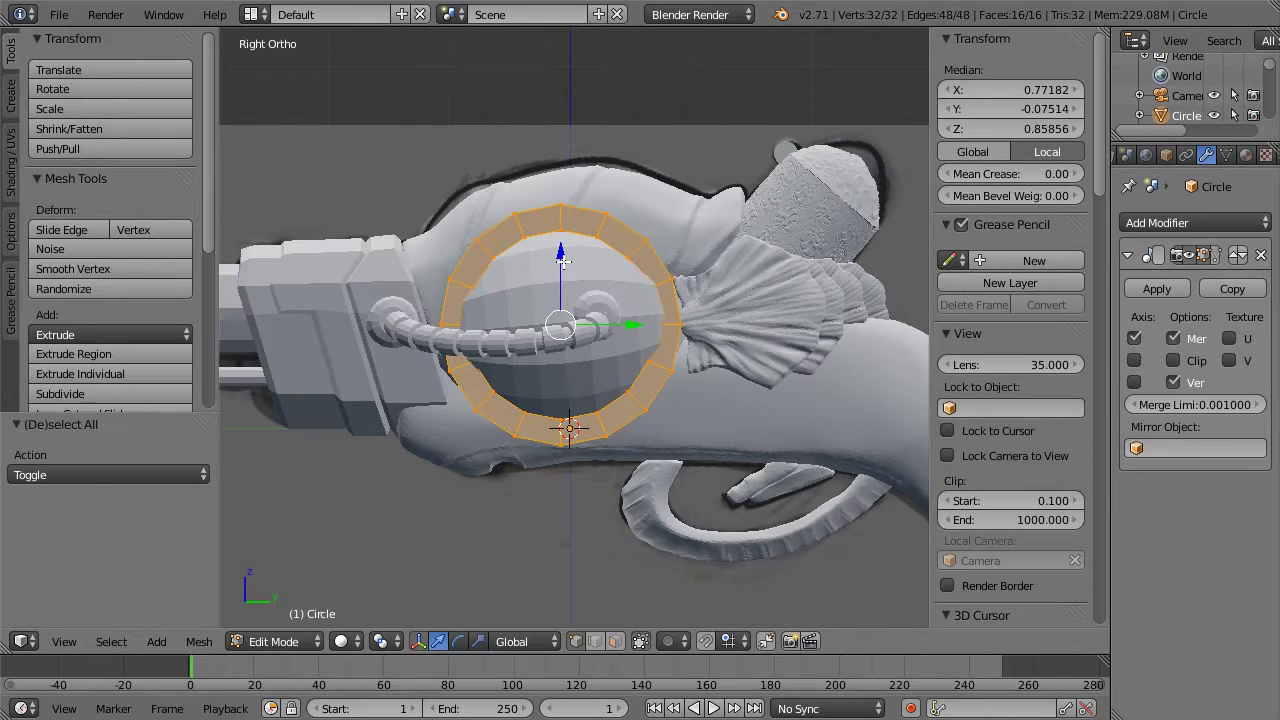
key(g)
key(z)
click(561, 263)
Step: Move the ring inward along X to about 0.689 and rotate it slightly in top view
middle_drag(561, 263, 582, 421)
key(KP_7)
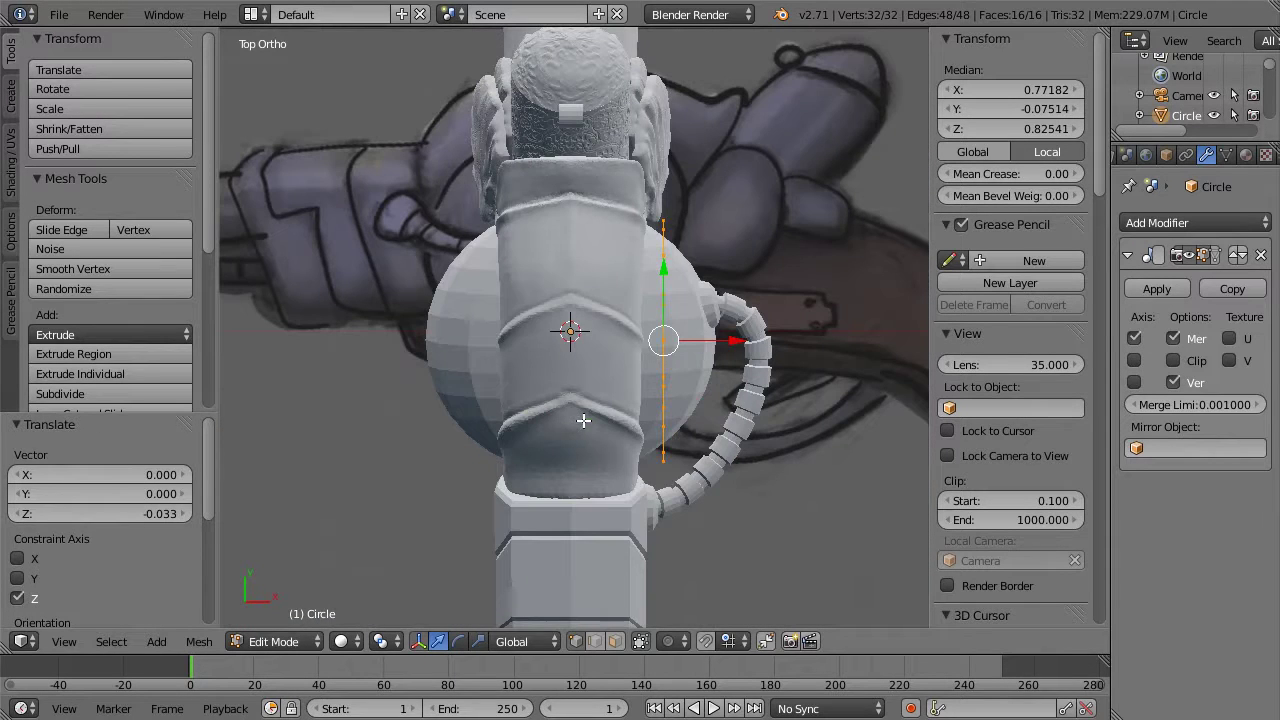
mouse_move(733, 342)
mouse_down()
mouse_move(721, 344)
mouse_move(736, 337)
mouse_up()
key(r)
click(787, 311)
scroll(765, 338, down, 2)
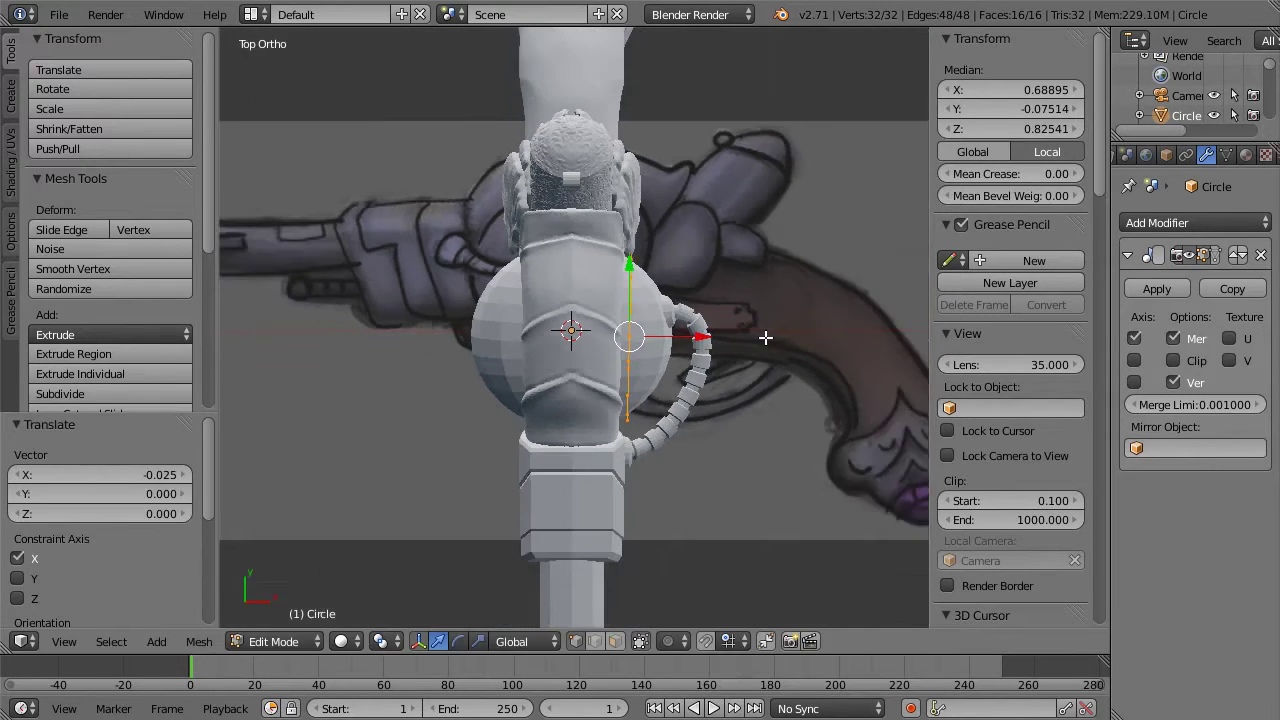
Step: Scale the ring by about 1.236 along Y and rotate it about -5° in side view to fit around the sphere
key(KP_3)
scroll(581, 181, up, 5)
key(a)
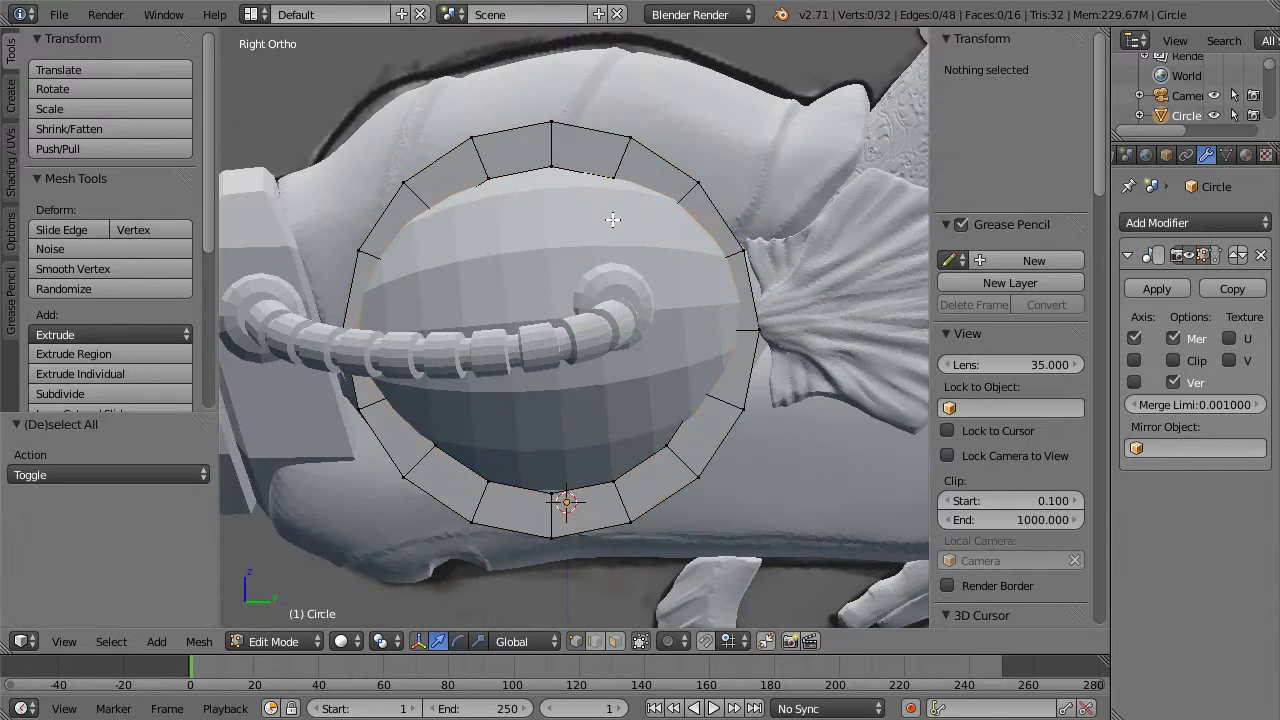
key(a)
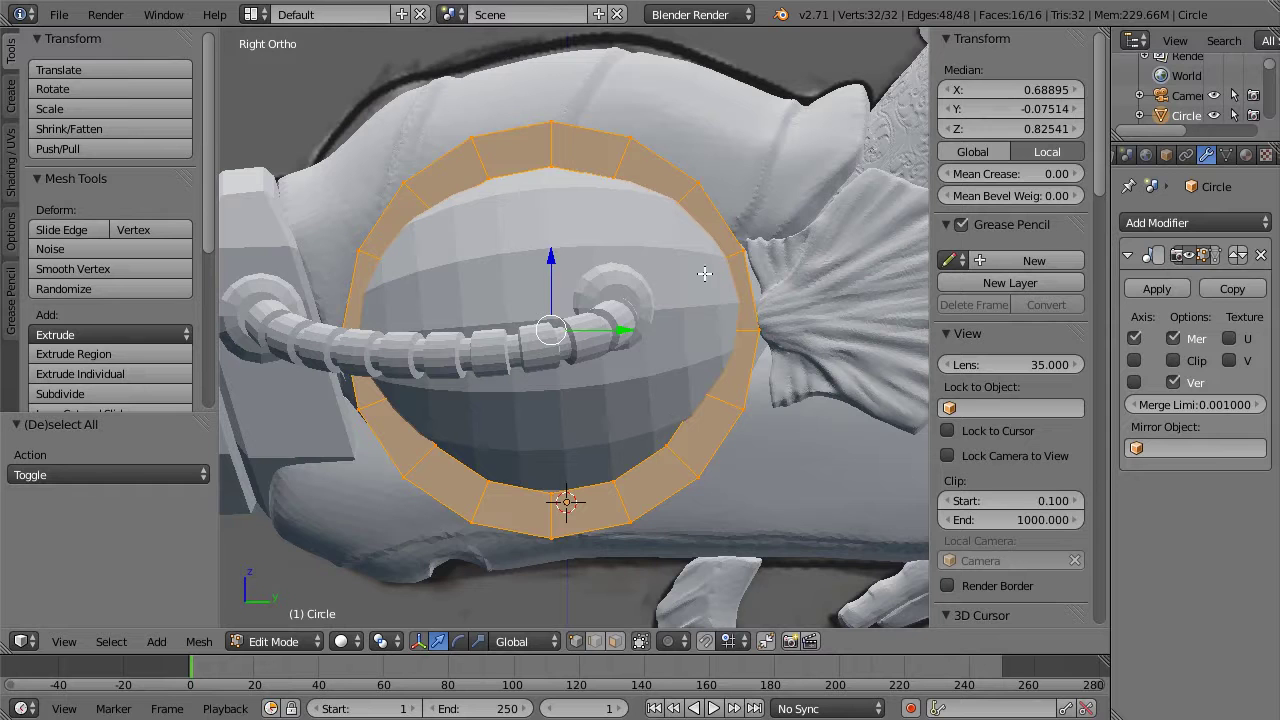
shift+middle_drag(737, 266, 736, 298)
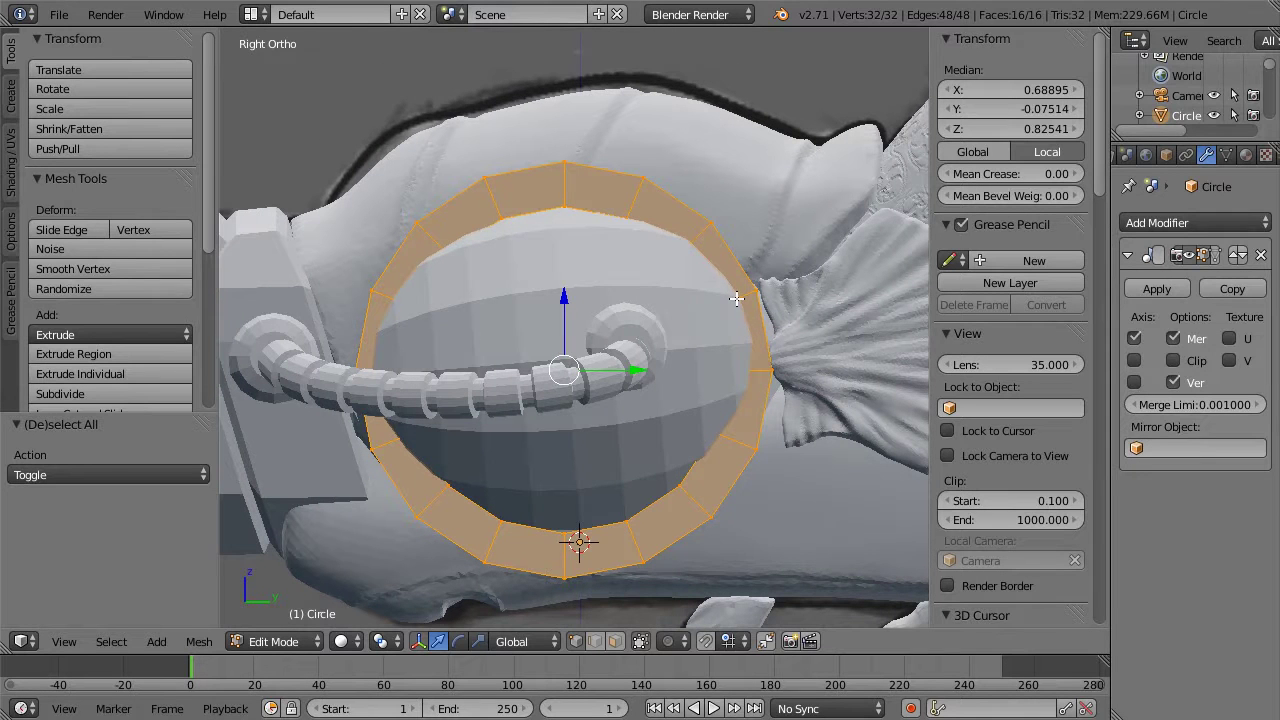
key(s)
key(x)
key(y)
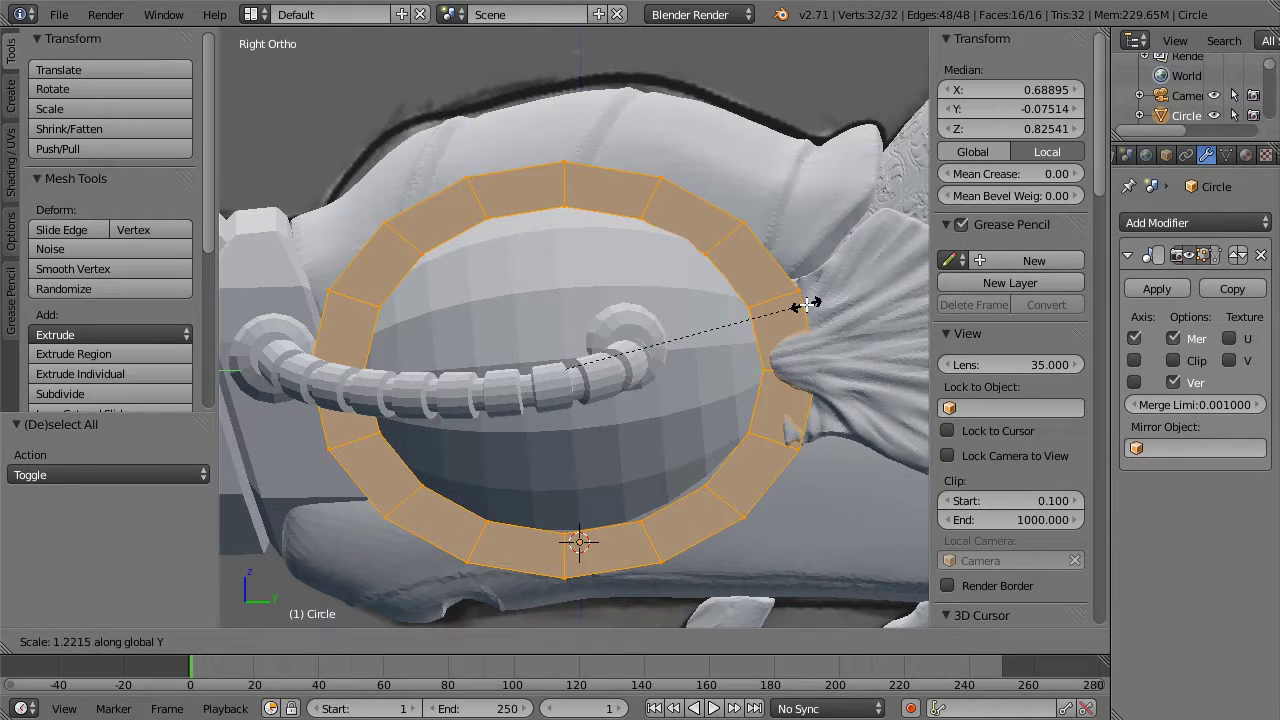
click(808, 304)
key(r)
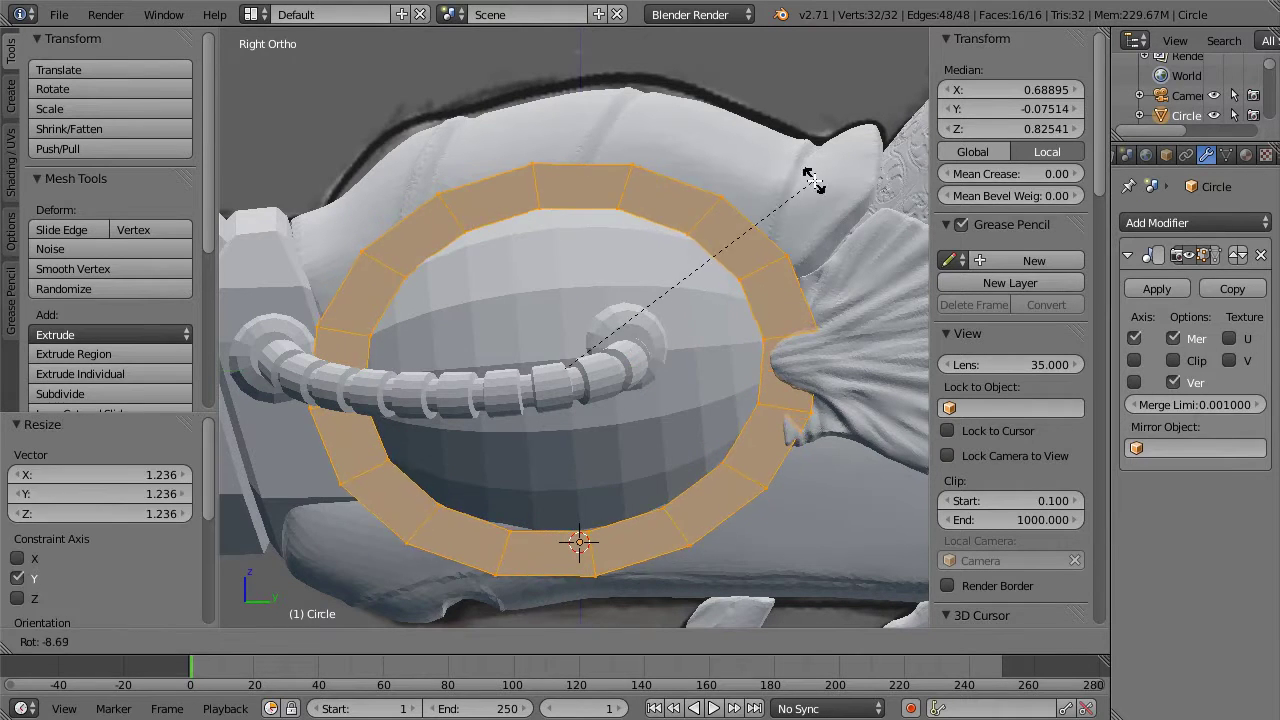
click(826, 197)
Step: Adjust the ring's position along X to a median of about 0.704, checking its fit against the sphere and gun body
middle_drag(826, 197, 750, 412)
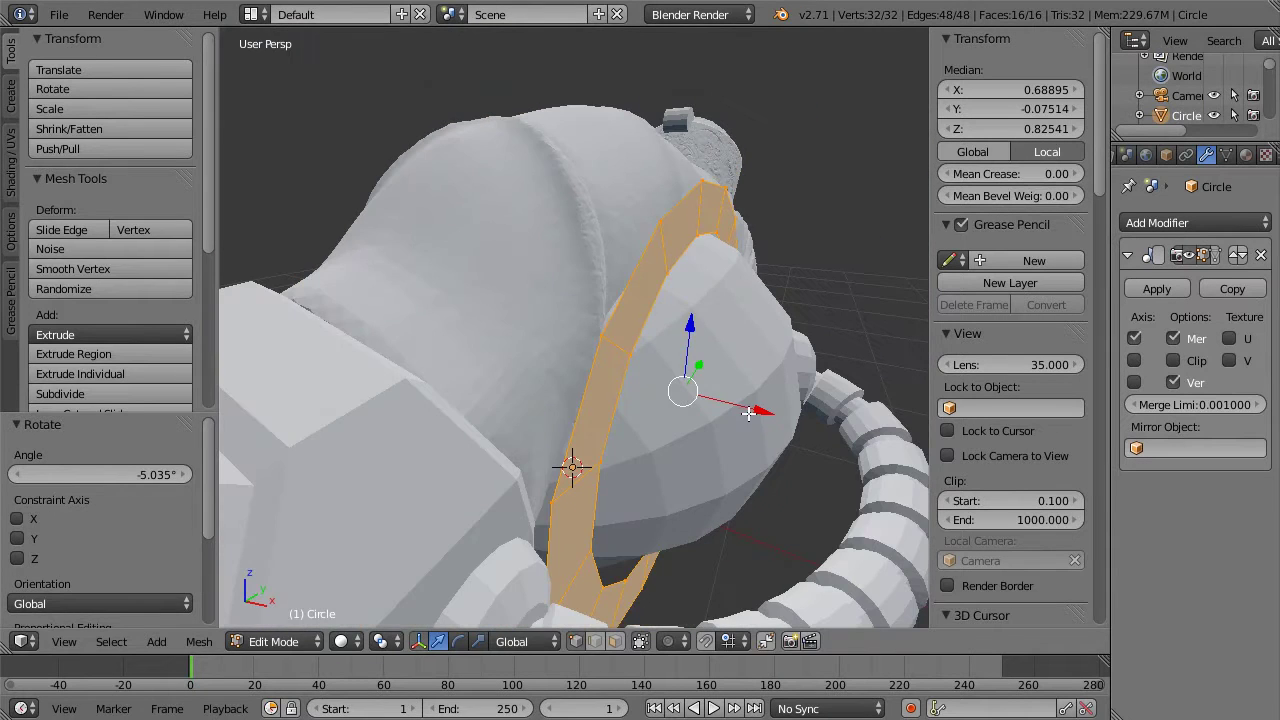
mouse_move(750, 410)
mouse_down()
mouse_move(729, 406)
mouse_move(755, 413)
mouse_up()
middle_drag(574, 466, 566, 494)
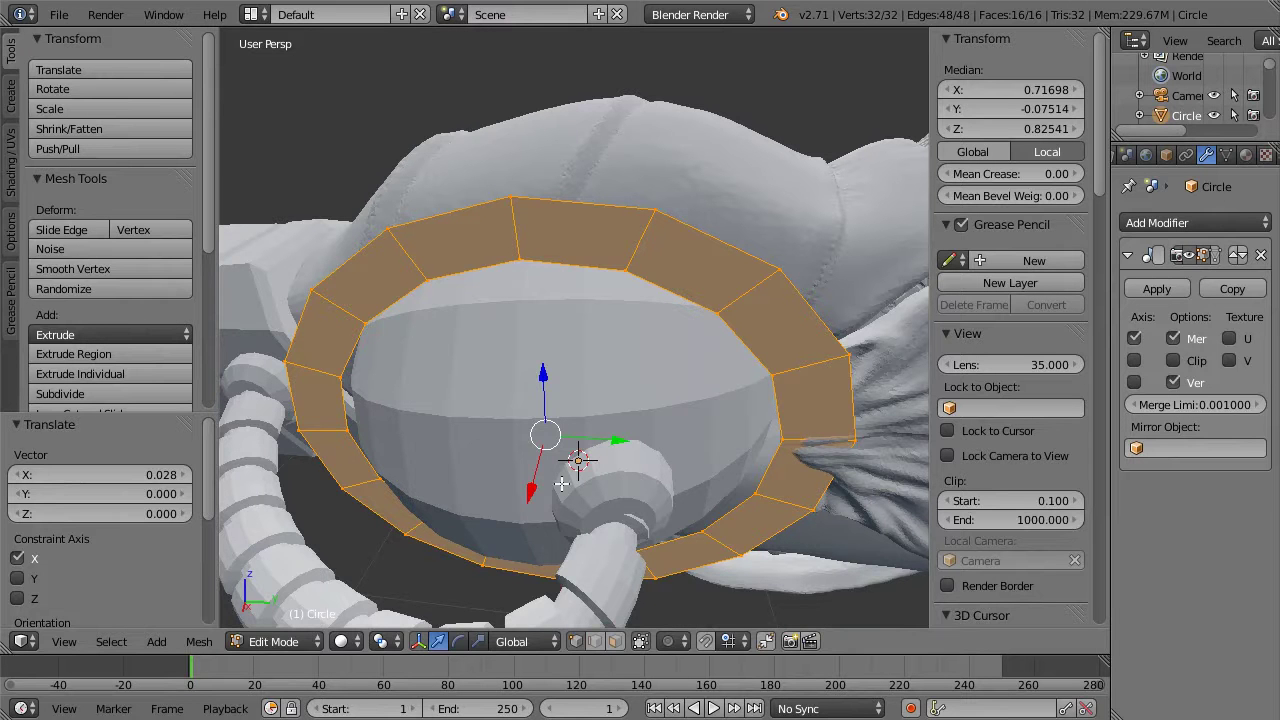
drag(531, 488, 582, 456)
middle_drag(620, 395, 444, 181)
key(KP_1)
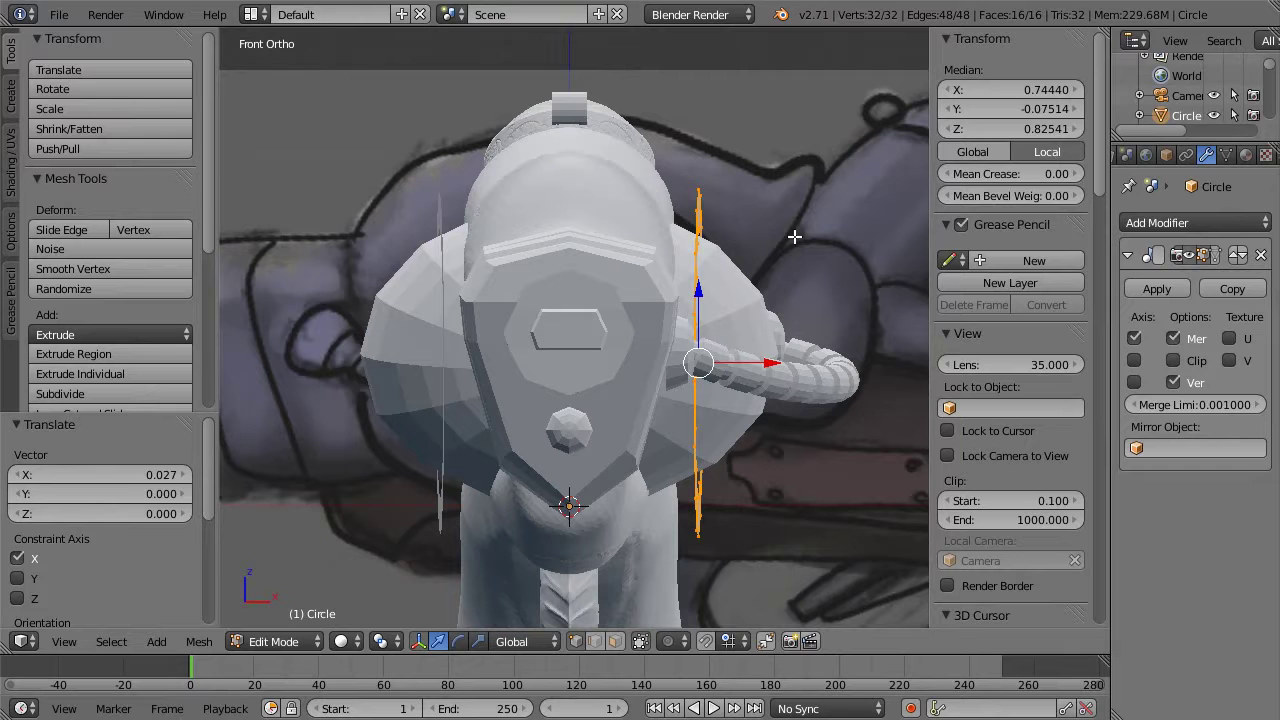
drag(778, 362, 766, 364)
Step: Rotate the ring about 2.1° in top view to follow the side of the gun body
key(KP_7)
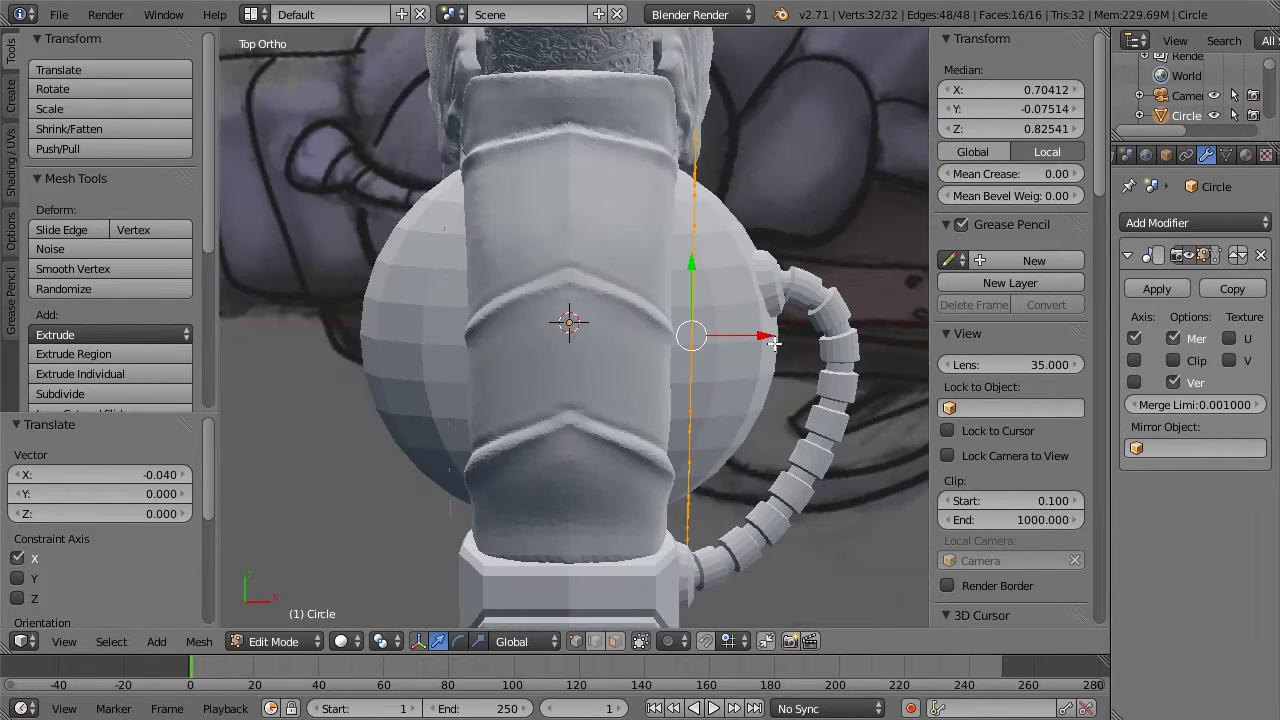
key(r)
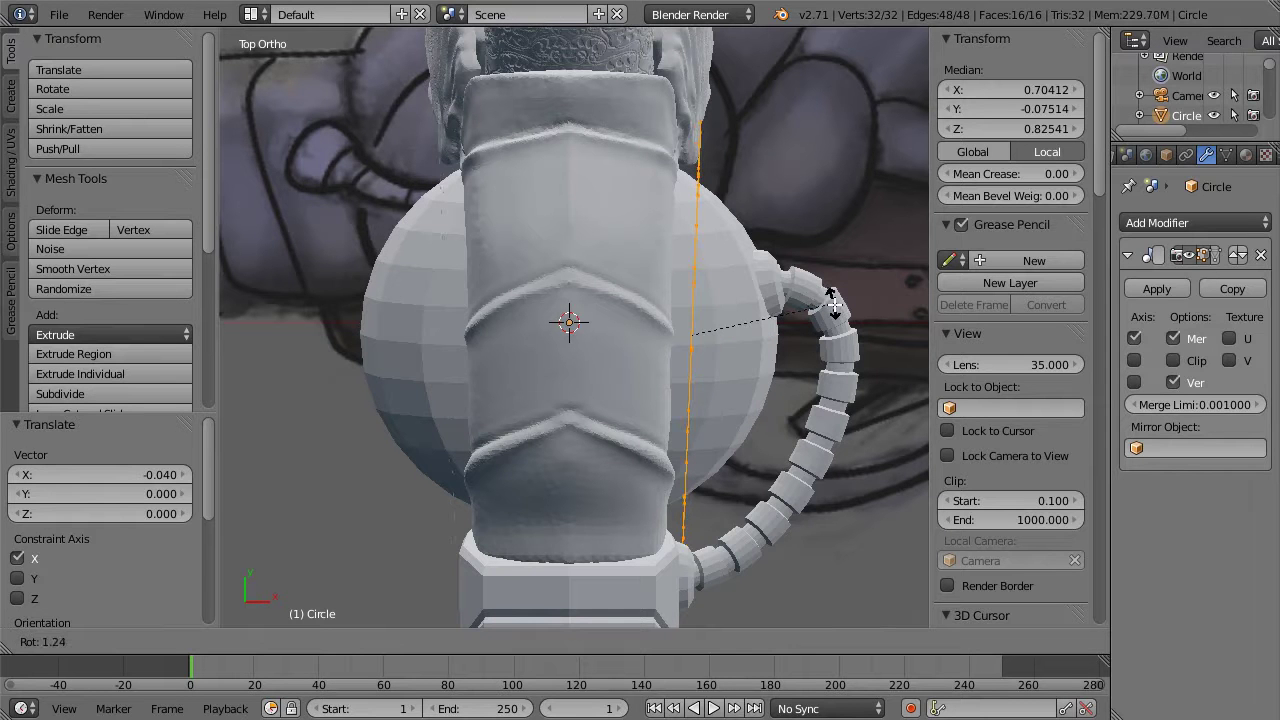
click(835, 305)
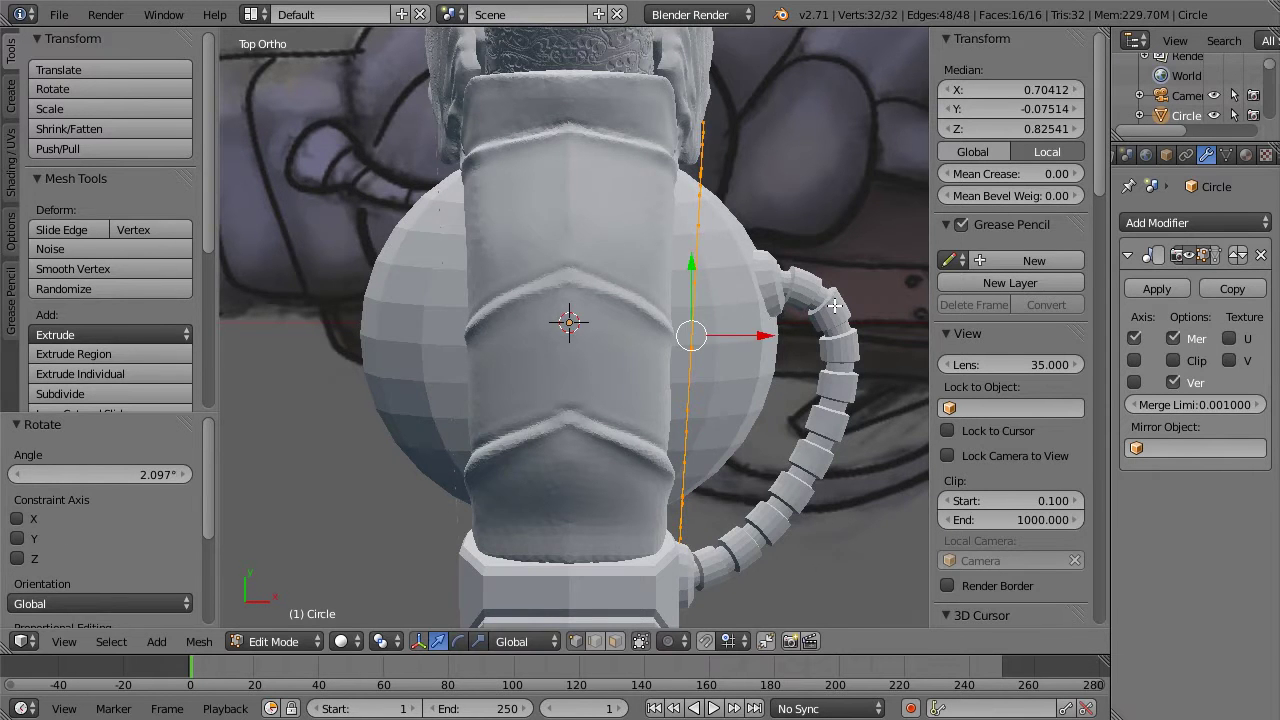
Step: Extrude the ring in place and move the new faces inward along X to give it thickness toward the gun body
key(KP_3)
key(KP_1)
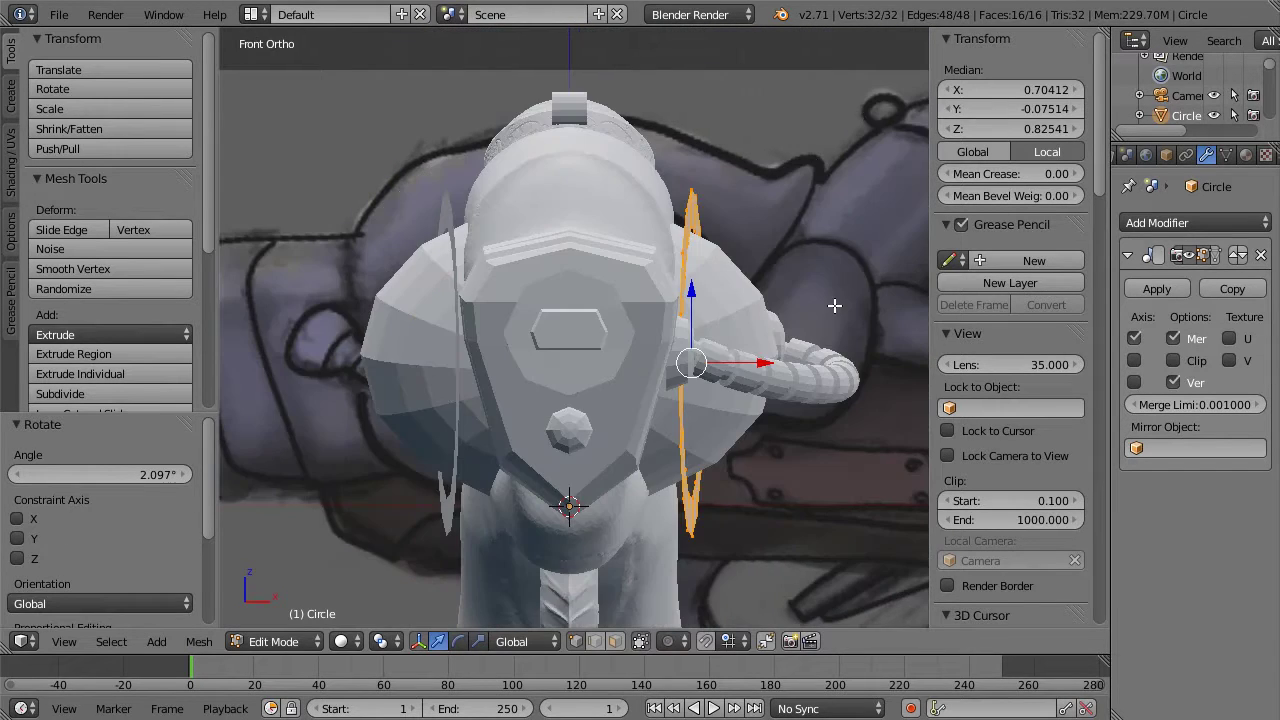
key(e)
right_click(835, 305)
drag(749, 362, 706, 369)
Step: Select the whole ring mesh and recalculate its normals so they are consistent
middle_drag(706, 369, 724, 266)
scroll(724, 266, down, 4)
middle_drag(677, 301, 682, 358)
key(a)
key(a)
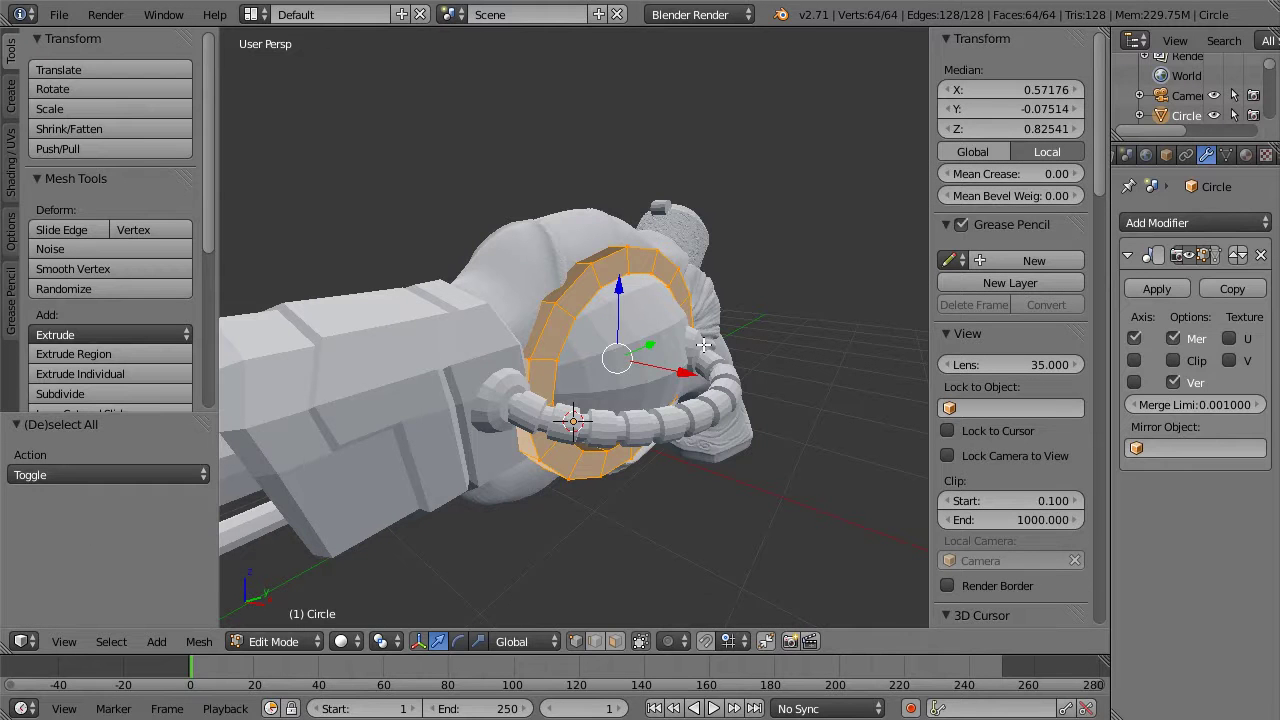
key(ctrl+n)
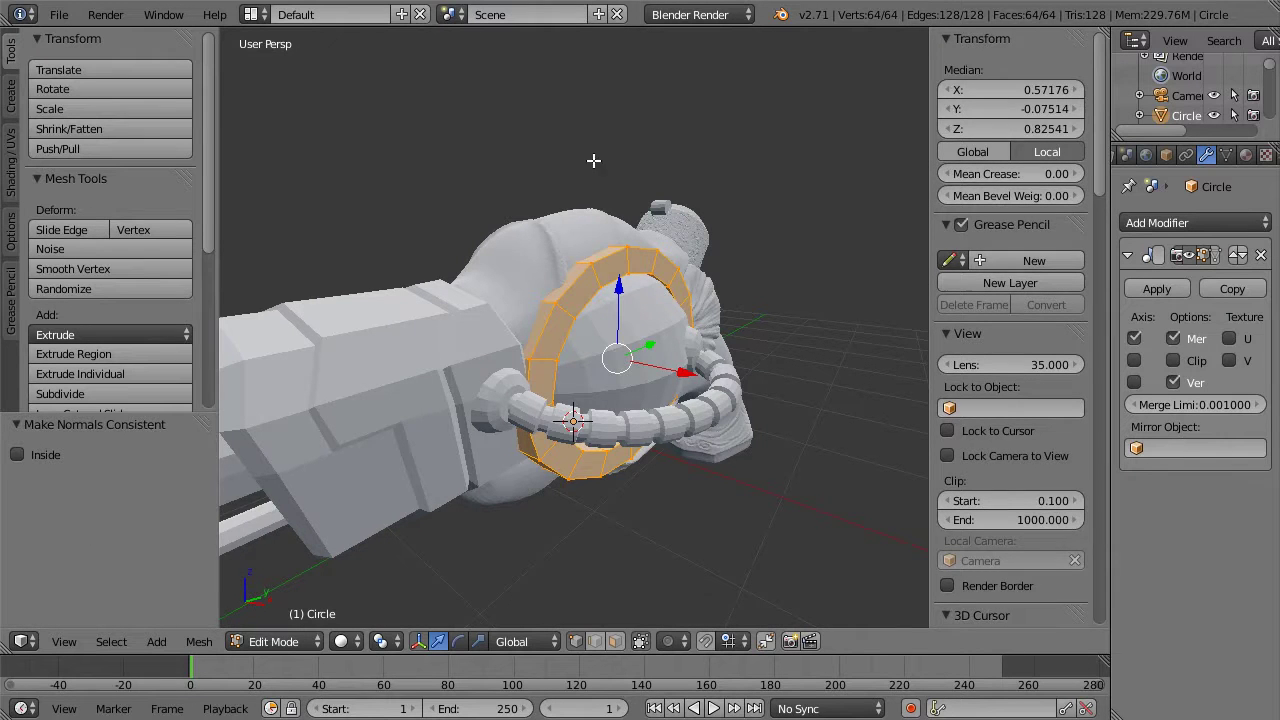
key(a)
Step: Try adding two successive single loop cuts around the ring's outer band, then undo them
middle_drag(593, 170, 639, 289)
scroll(639, 291, up, 3)
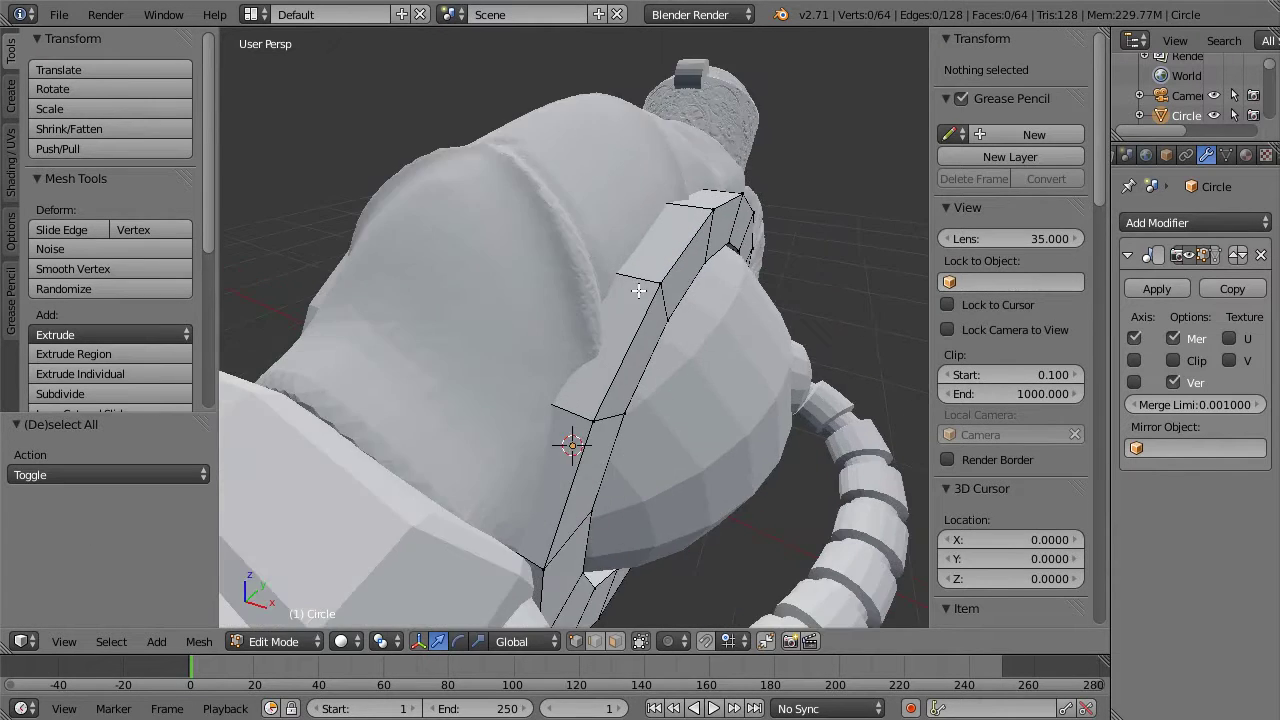
key(ctrl+r)
click(645, 274)
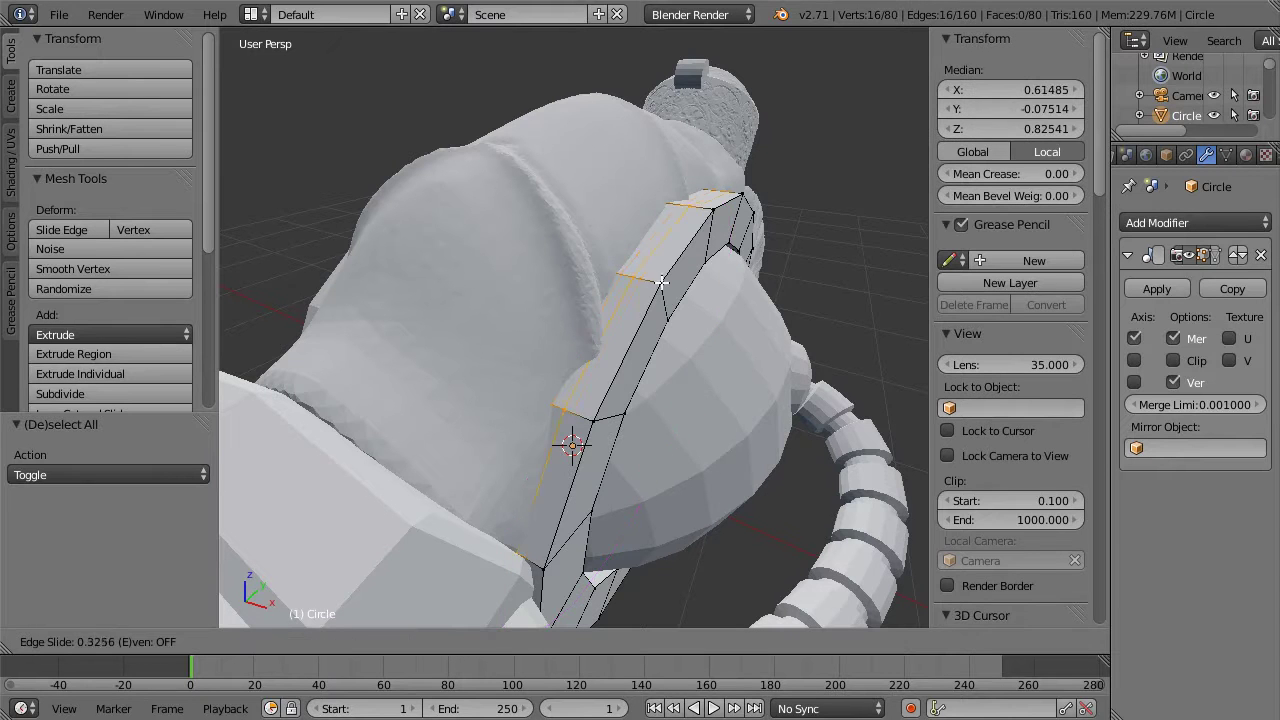
click(668, 286)
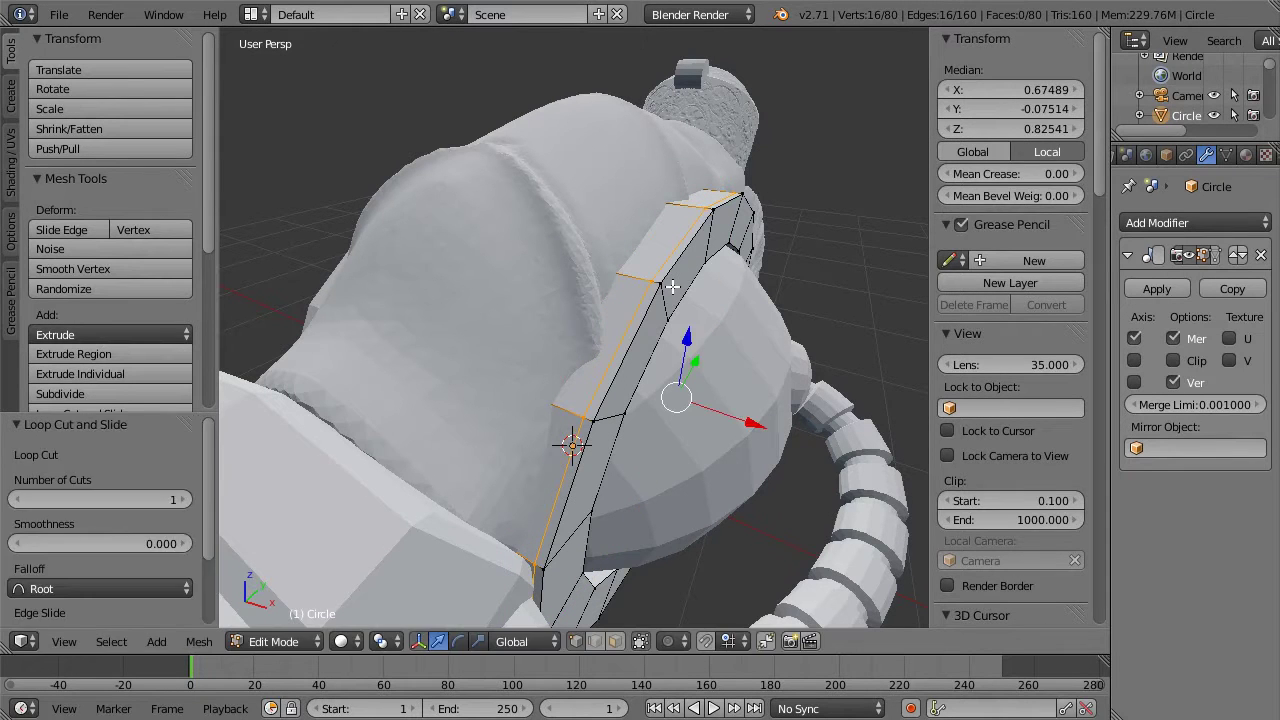
key(a)
key(ctrl+r)
click(634, 272)
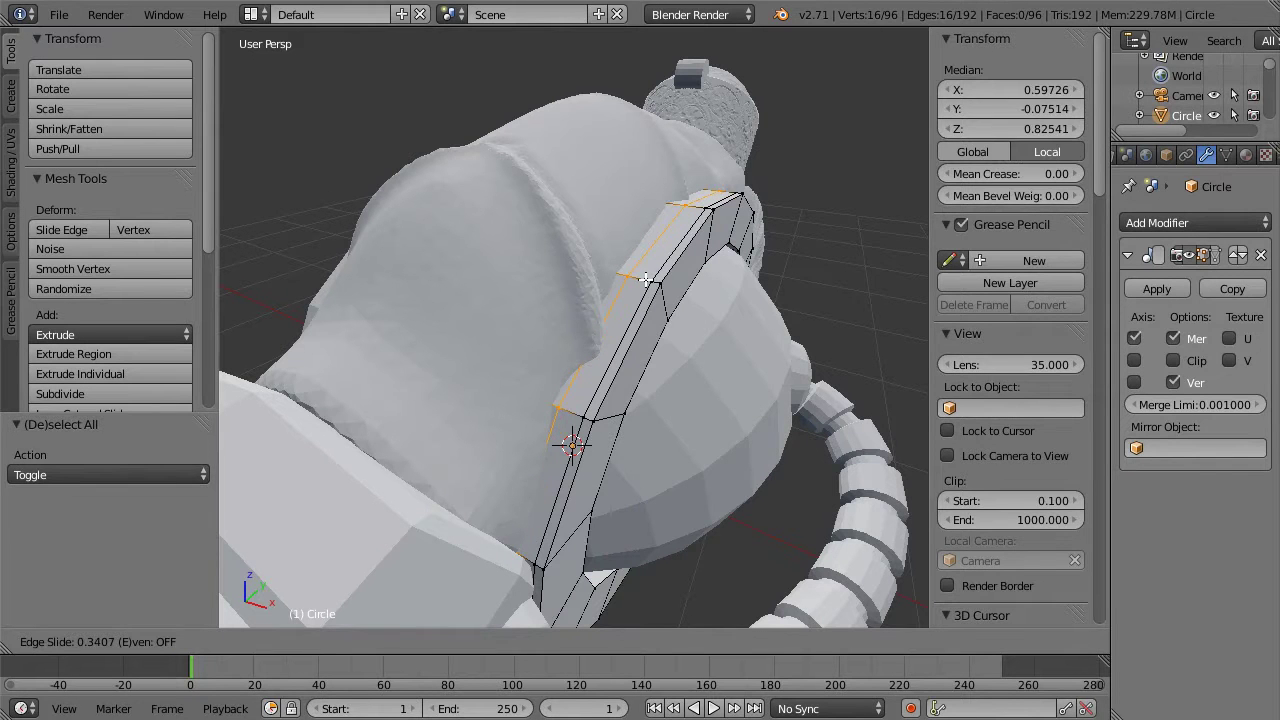
click(646, 280)
key(ctrl+z)
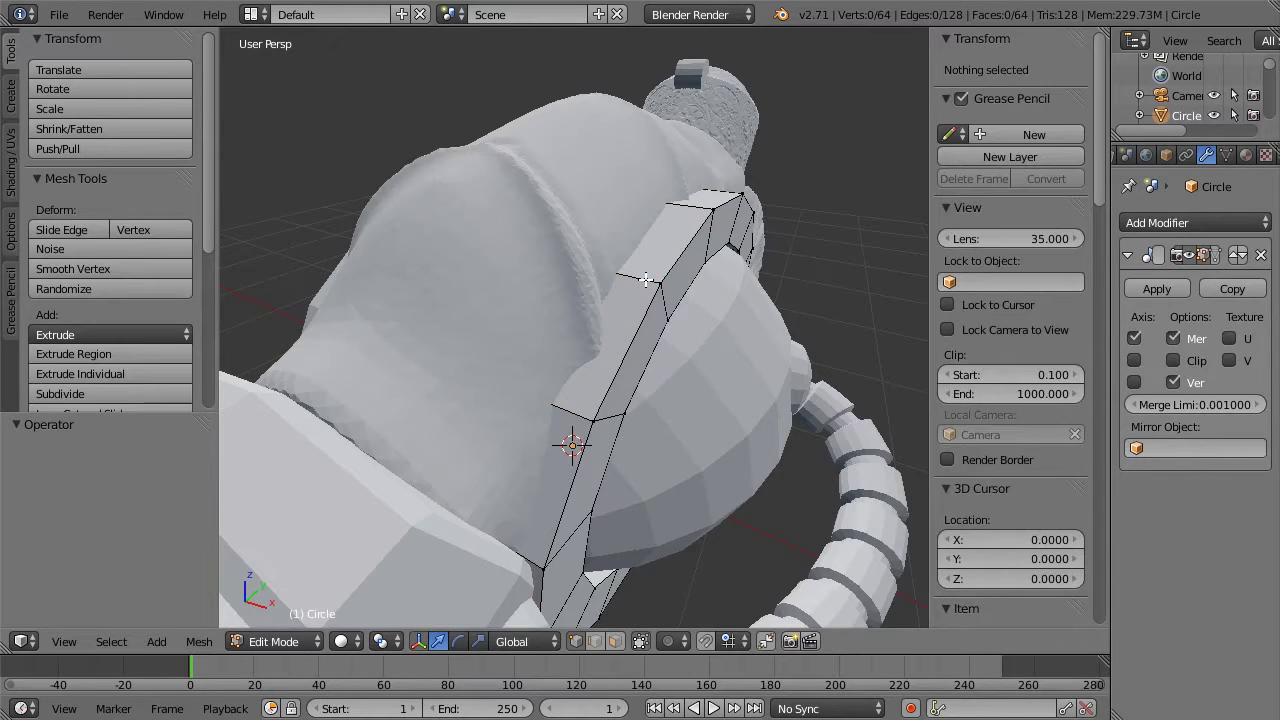
Step: Add a loop cut with 2 evenly spaced cuts around the ring's outer band, leaving the cuts centred
key(ctrl+r)
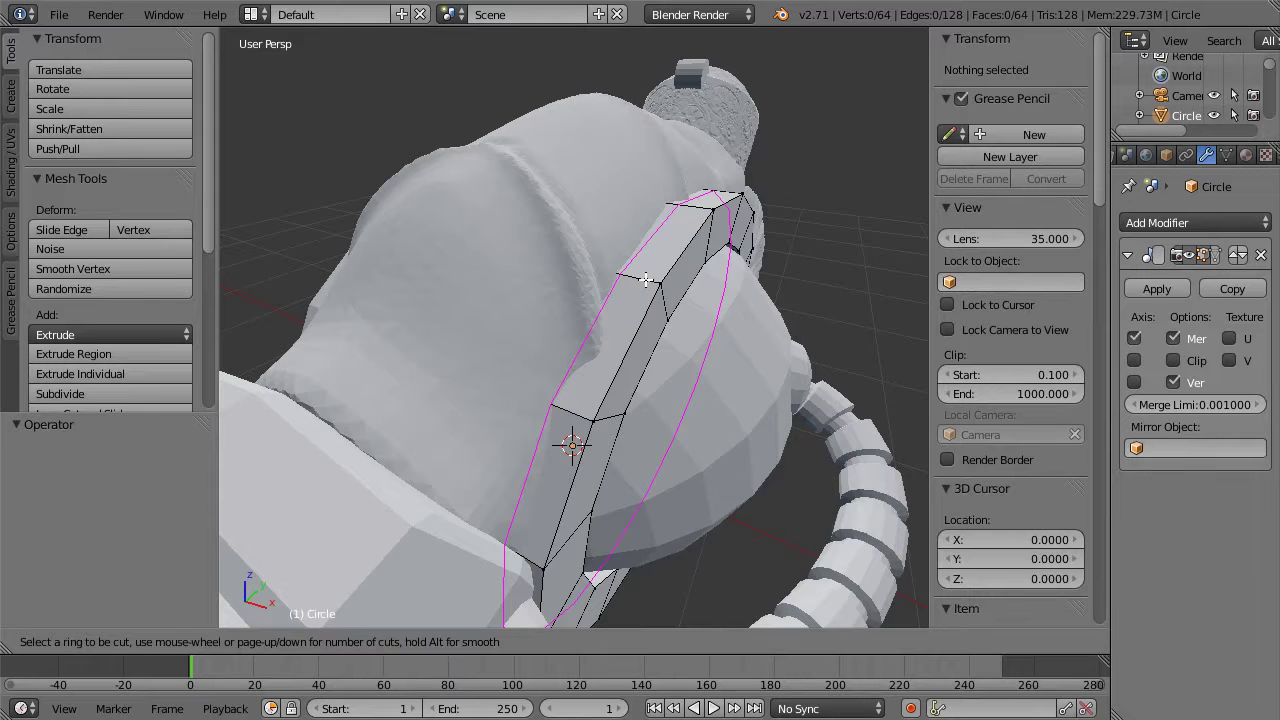
scroll(646, 280, up, 1)
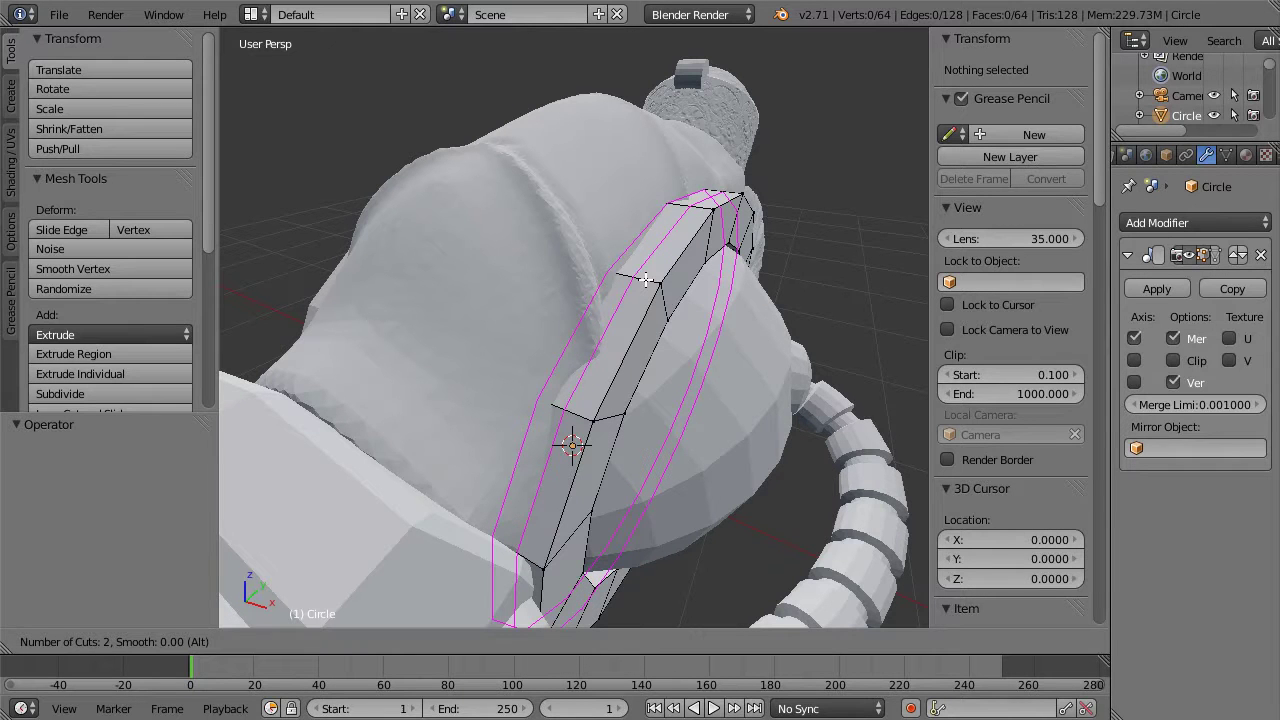
click(646, 280)
right_click(646, 280)
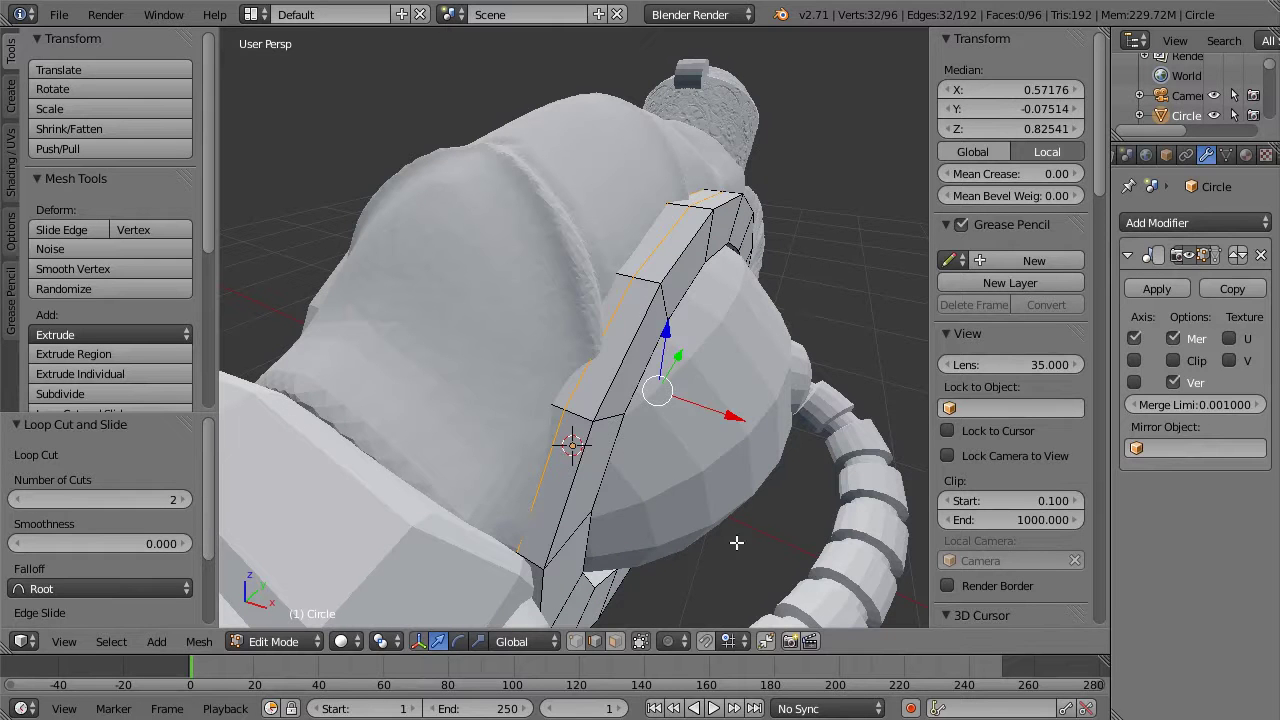
key(a)
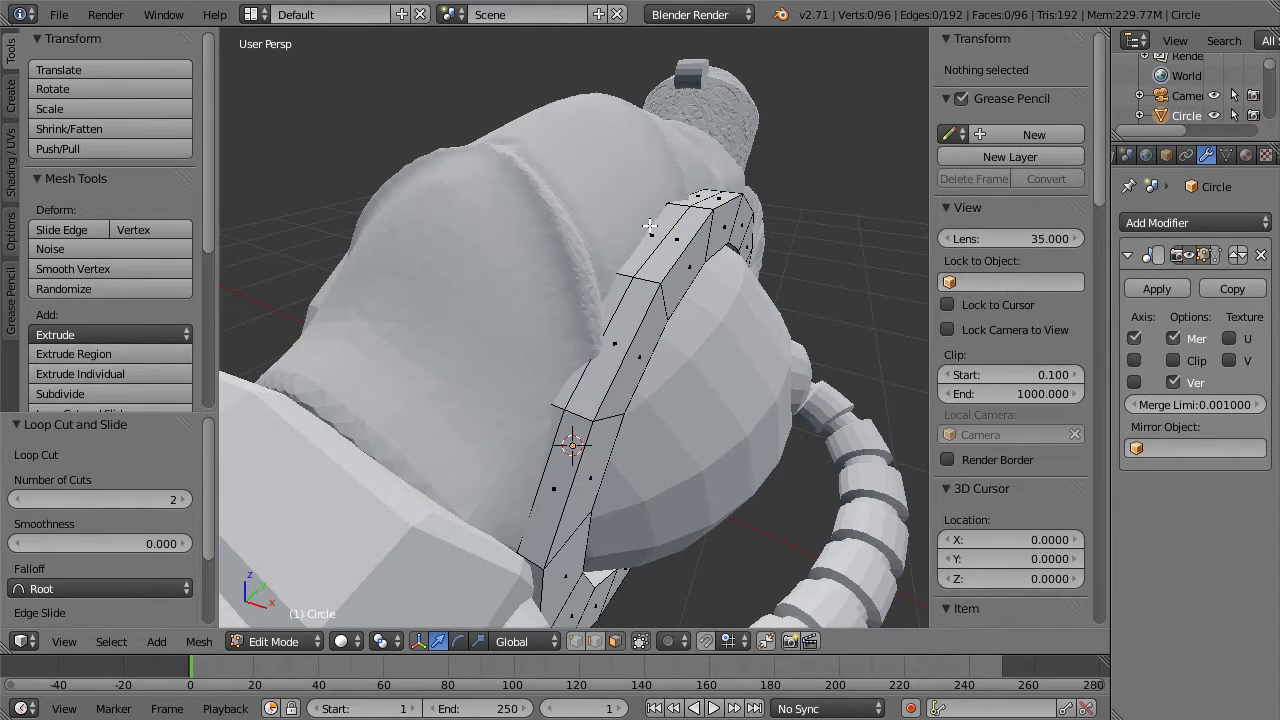
Step: Extrude the outer band's middle face loop in place and scale it to about 0.966, excluding X, to form a groove
alt+right_click(652, 229)
alt+right_click(678, 211)
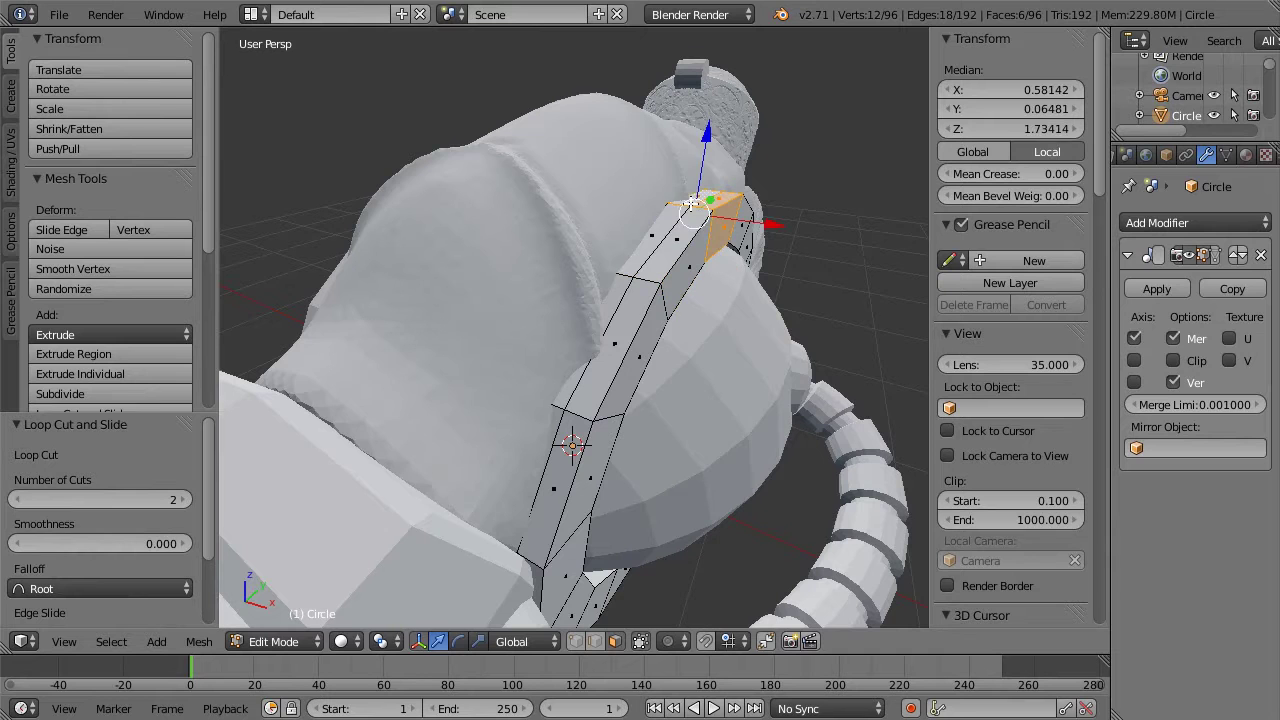
alt+right_click(676, 204)
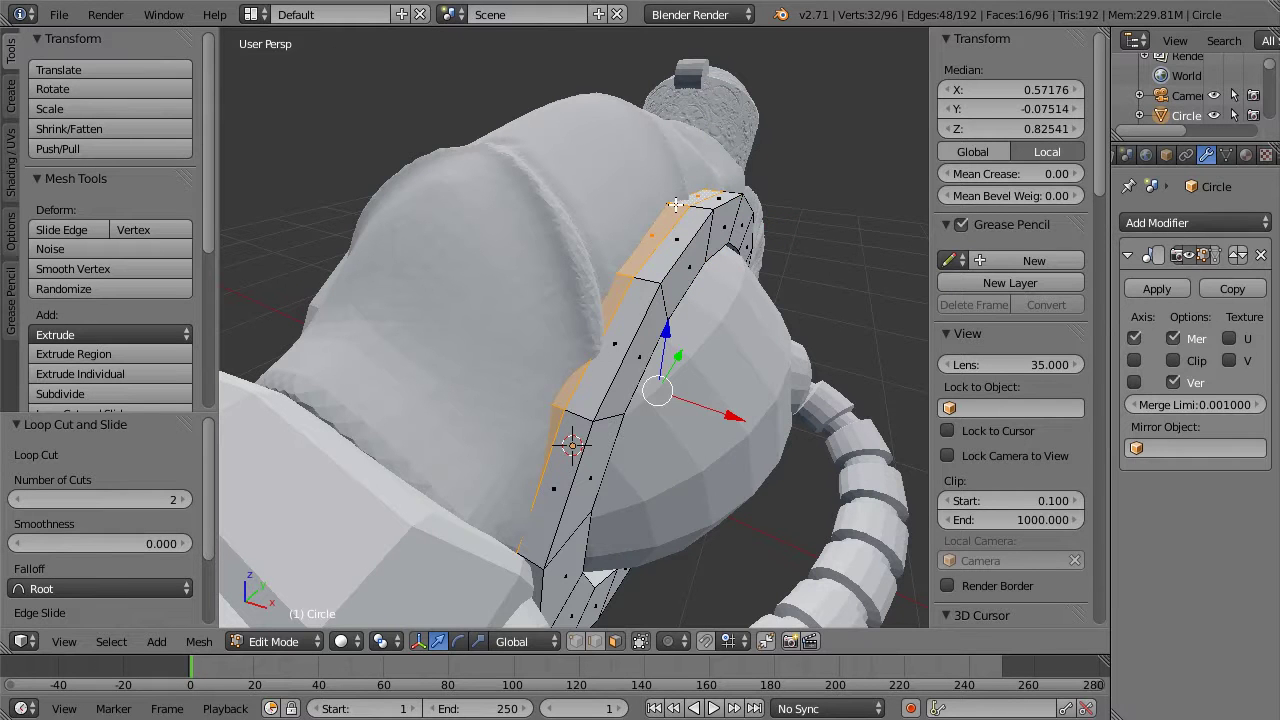
key(e)
right_click(788, 300)
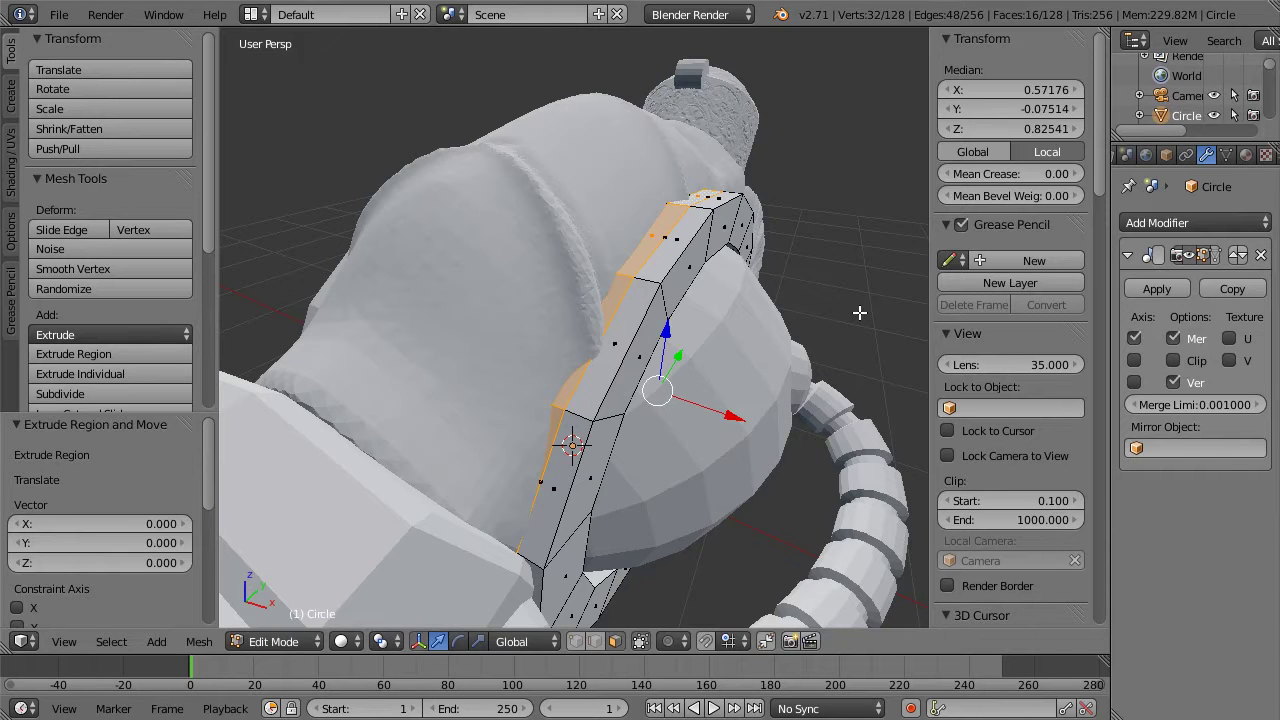
key(s)
key(shift+x)
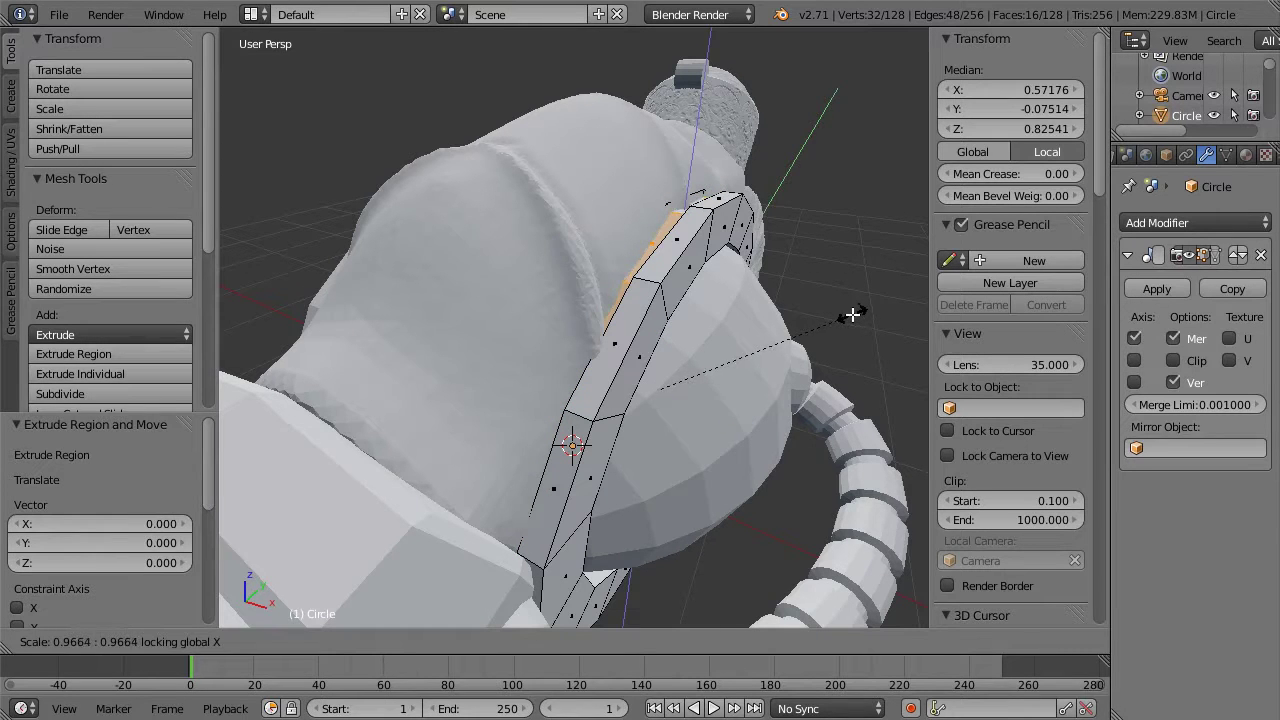
click(854, 315)
Step: Examine the grooved ring around the sphere, comparing it in Object Mode and Edit Mode
key(Tab)
middle_drag(854, 315, 570, 230)
scroll(604, 309, down, 2)
key(a)
key(Tab)
key(Tab)
key(Tab)
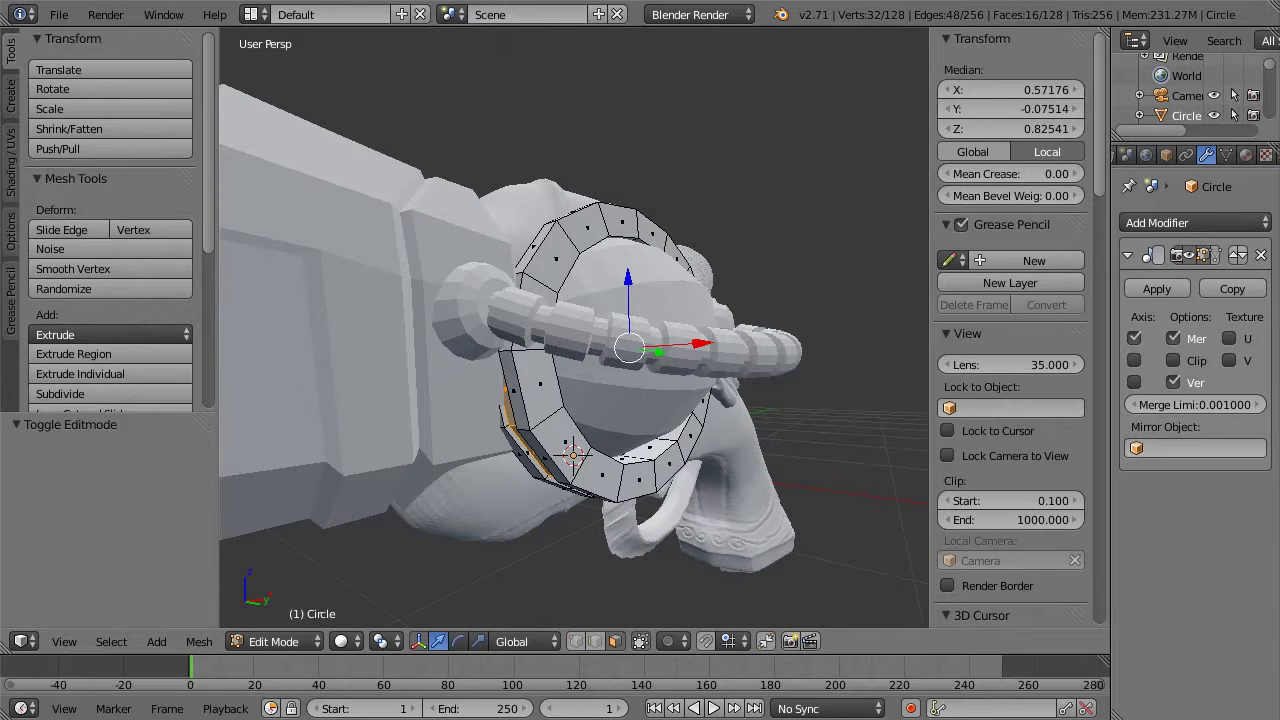
Step: Rotate the entire ring mesh about 2.8° in front view and shift it slightly to fit against the gun body
key(KP_1)
key(KP_3)
key(KP_1)
key(a)
key(a)
key(r)
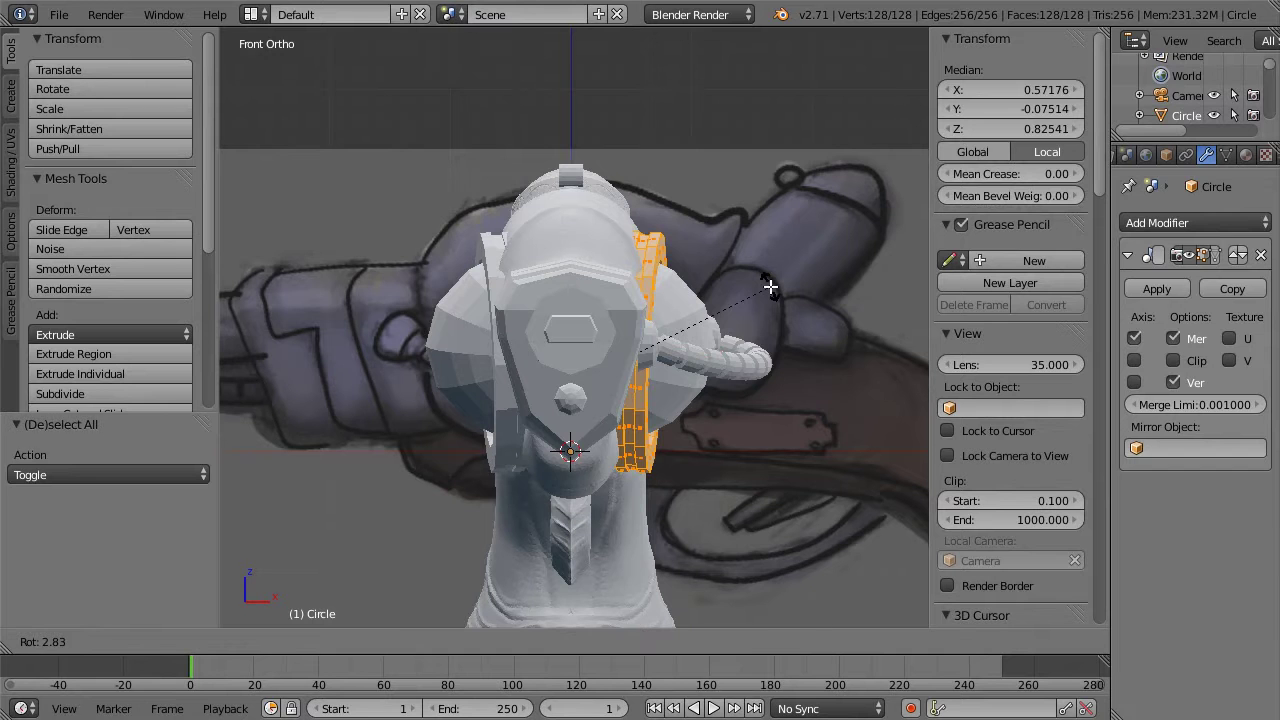
click(770, 287)
key(g)
click(774, 286)
key(Tab)
Step: Examine the ring's fit around the sphere and gun body from several angles and in orthographic side view
middle_drag(740, 286, 647, 145)
scroll(466, 335, up, 4)
scroll(464, 328, down, 1)
middle_drag(621, 64, 602, 240)
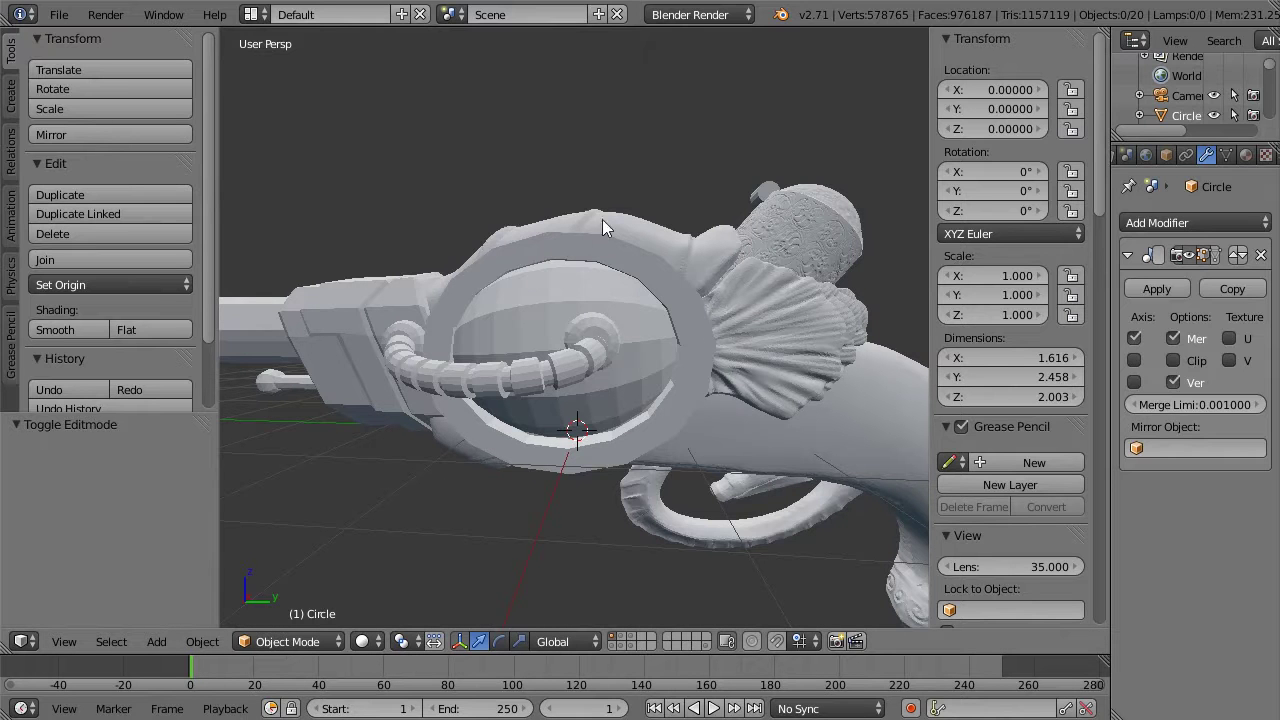
middle_drag(580, 336, 581, 272)
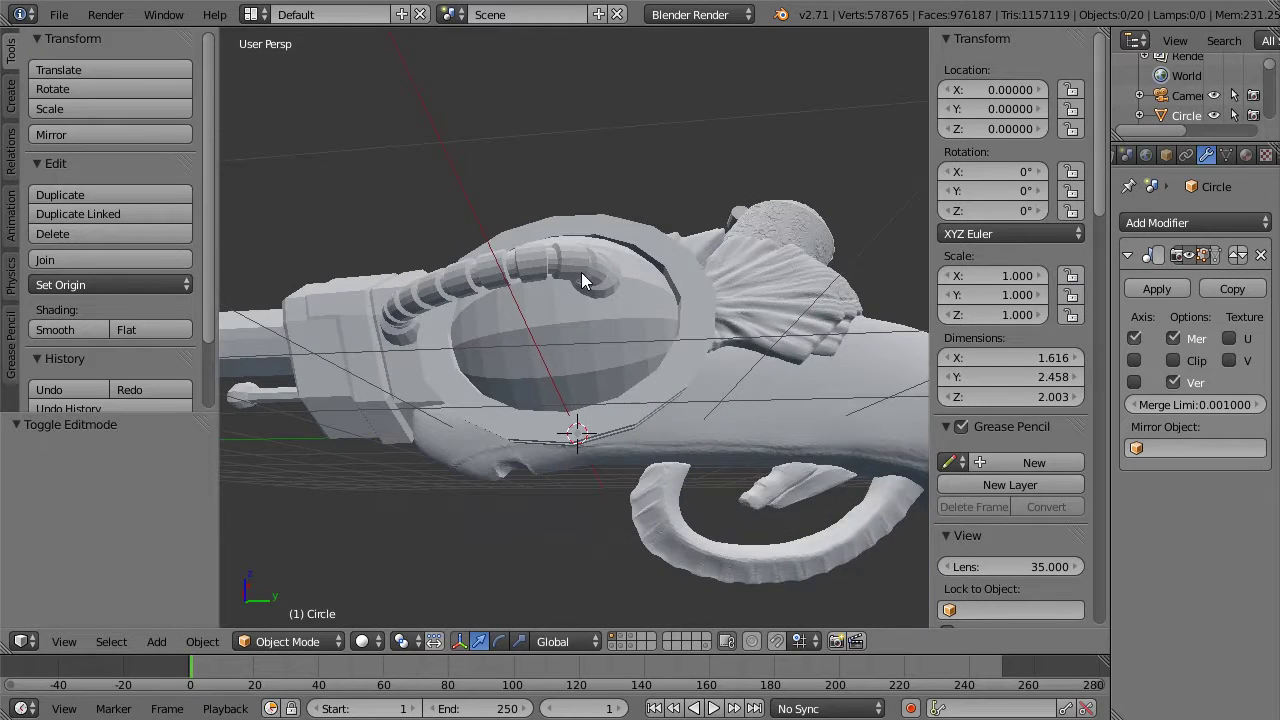
key(KP_5)
key(KP_3)
scroll(583, 272, up, 4)
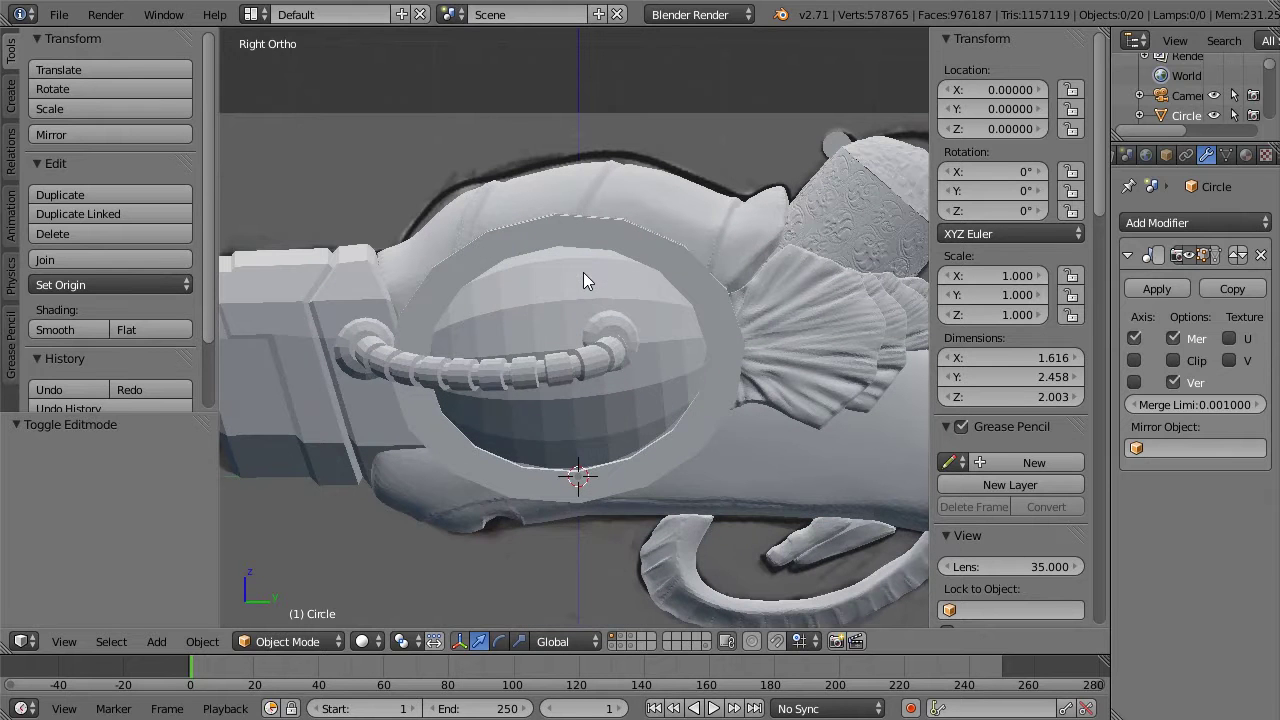
Step: Add a cylinder mesh with 6 vertices
key(shift+a)
mouse_move(583, 272)
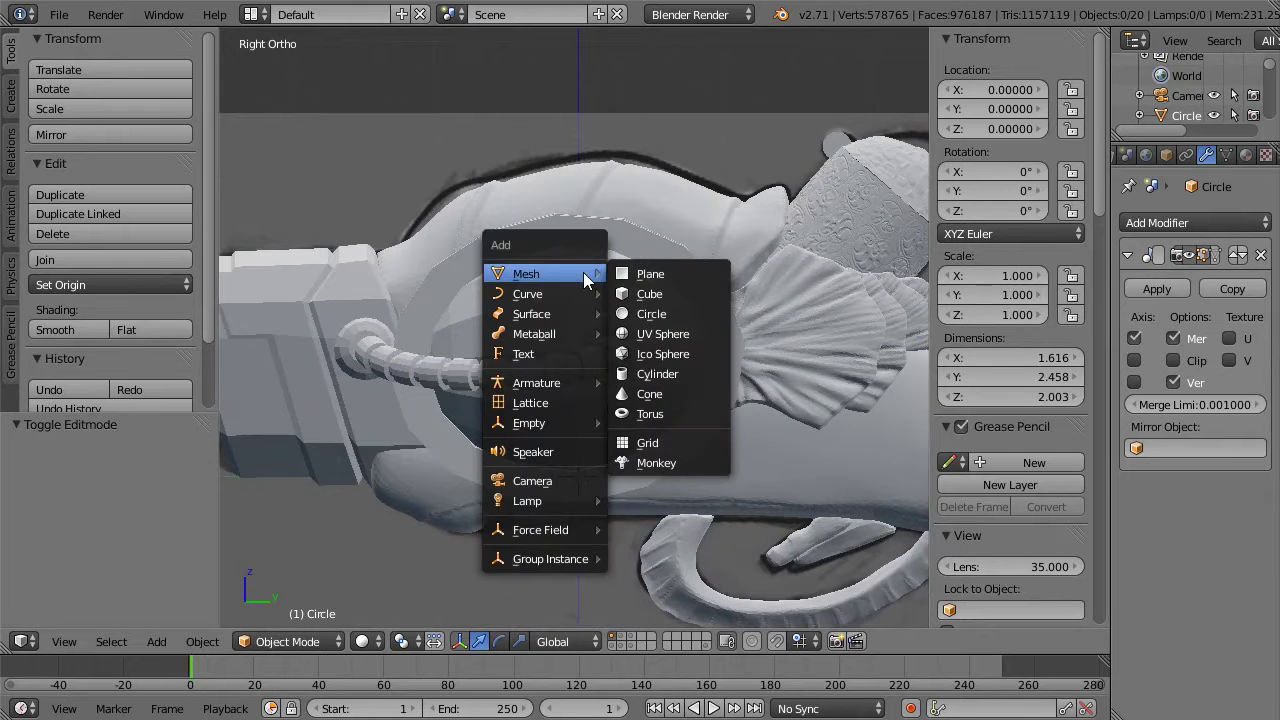
click(648, 374)
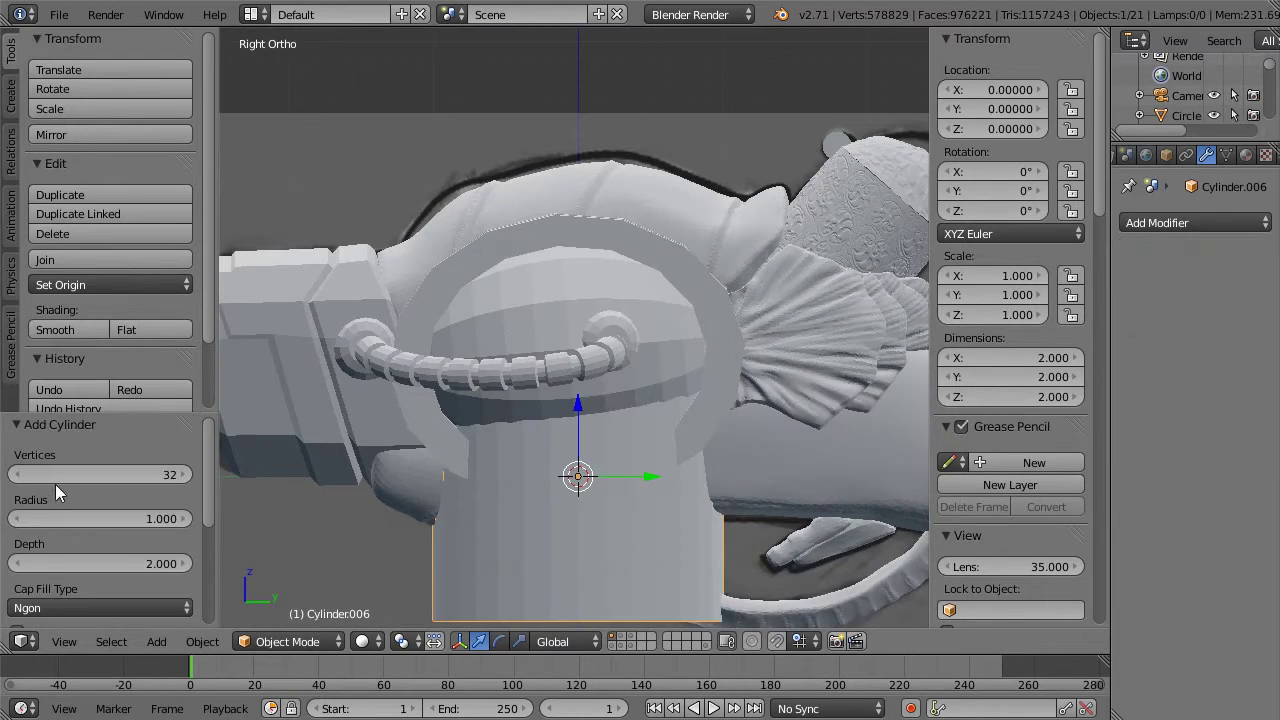
click(147, 478)
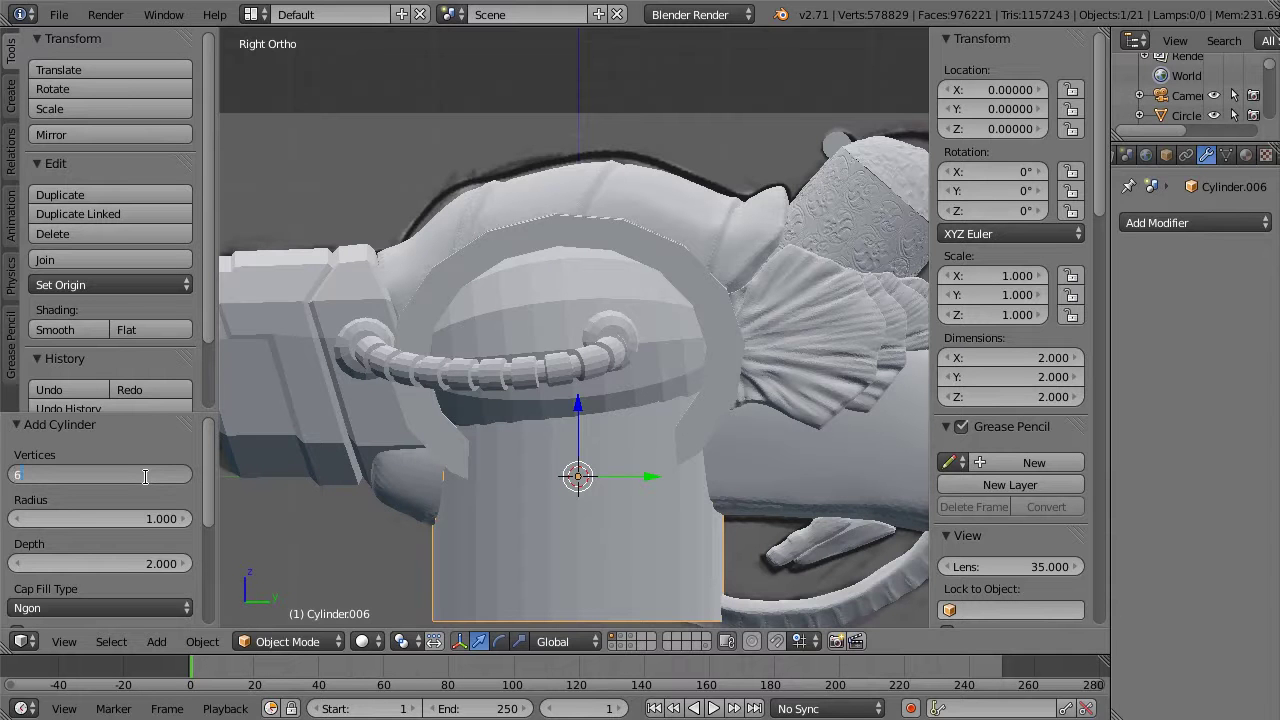
key(Return)
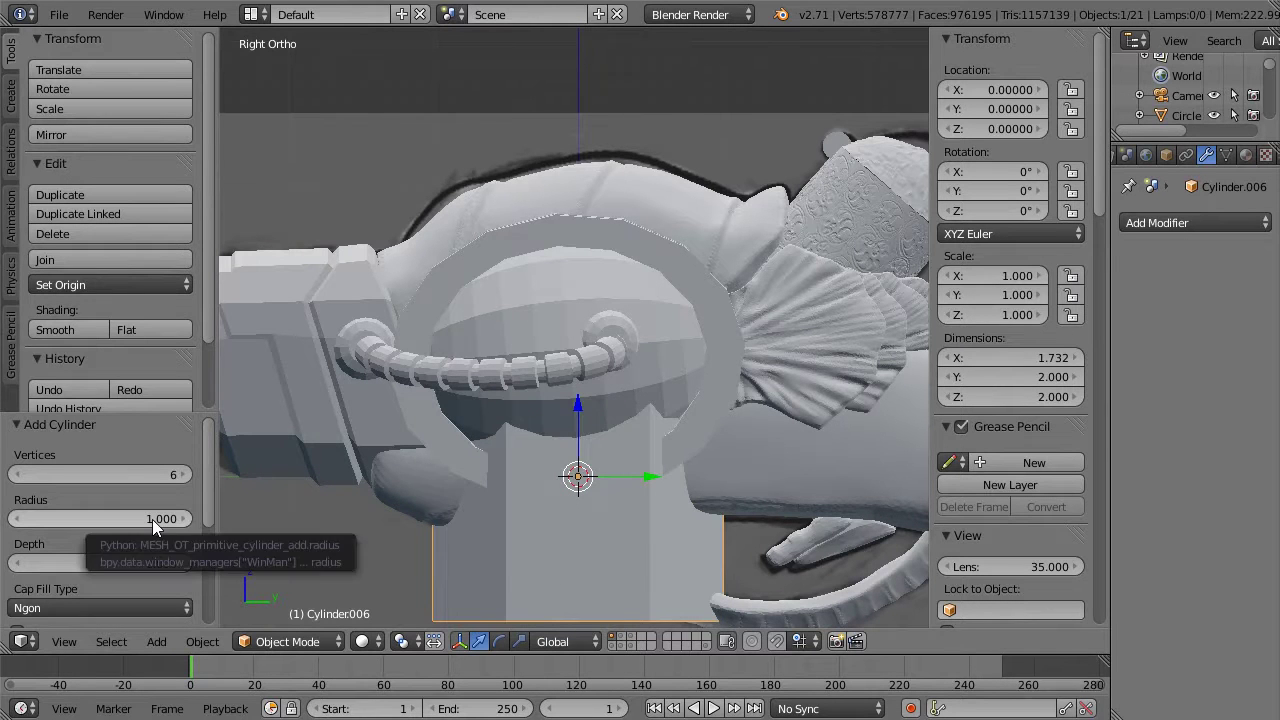
Step: Move the cylinder's mesh to a median of about X 1.25, Z 0.608 in front view and add a Mirror modifier
key(KP_1)
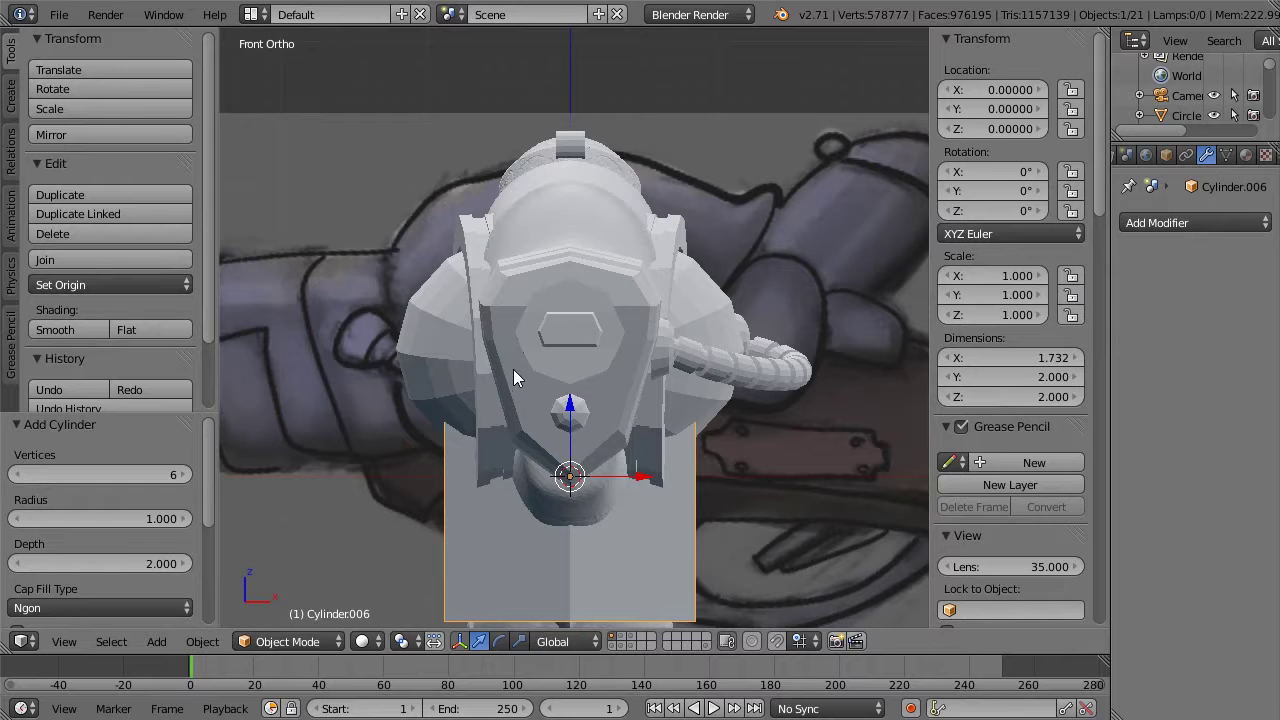
key(Tab)
key(g)
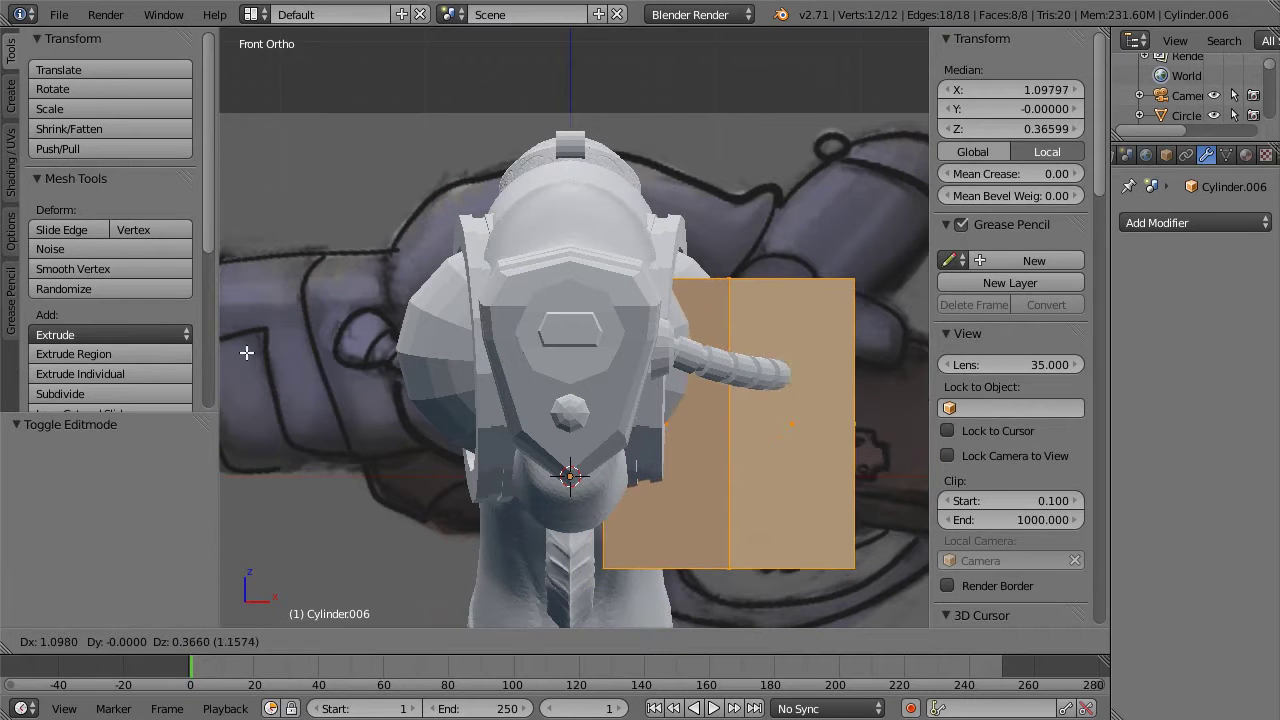
click(247, 351)
key(Tab)
click(1180, 223)
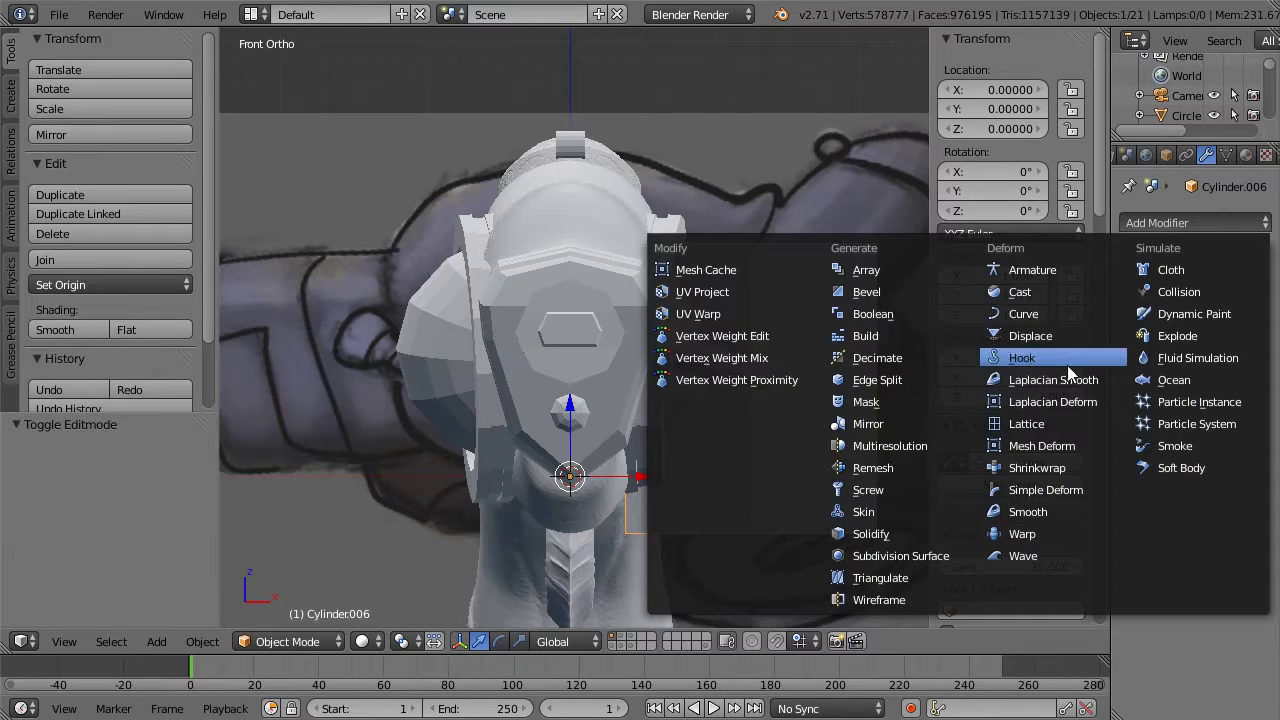
click(897, 425)
Step: Scale the hexagonal cylinder to 0.158 and rotate it in front view so its axis lies along X
key(Tab)
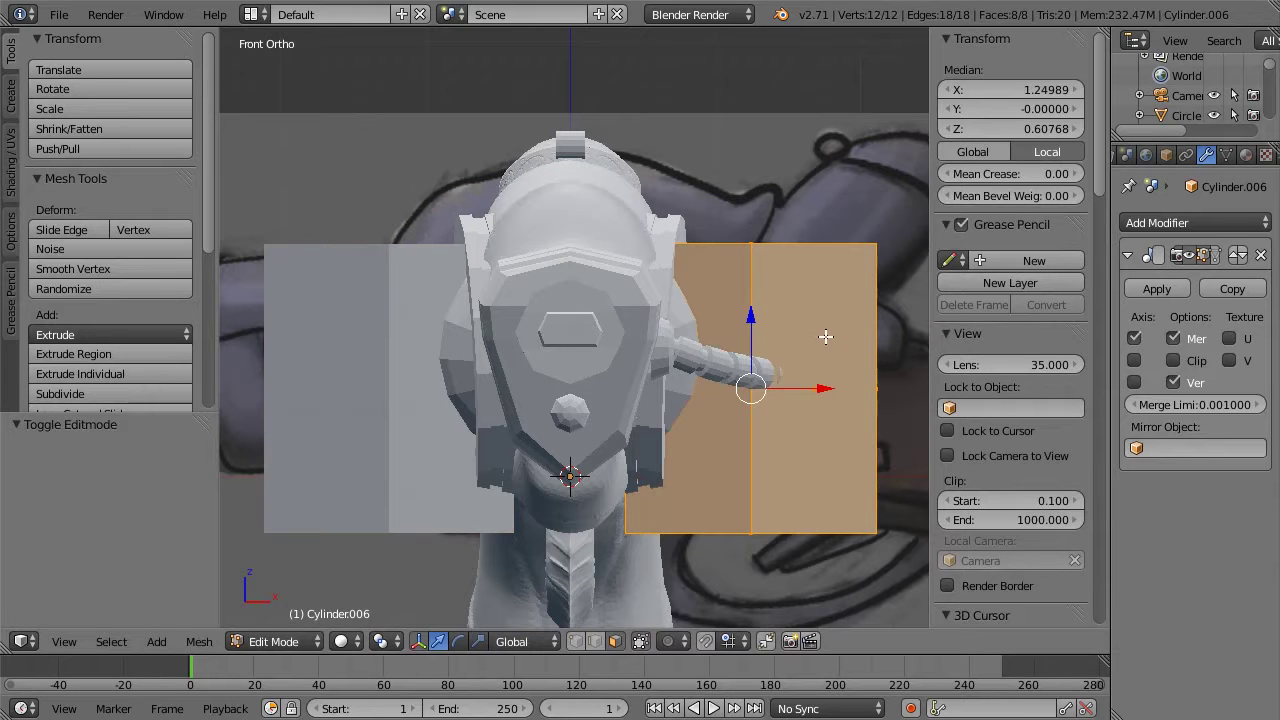
key(s)
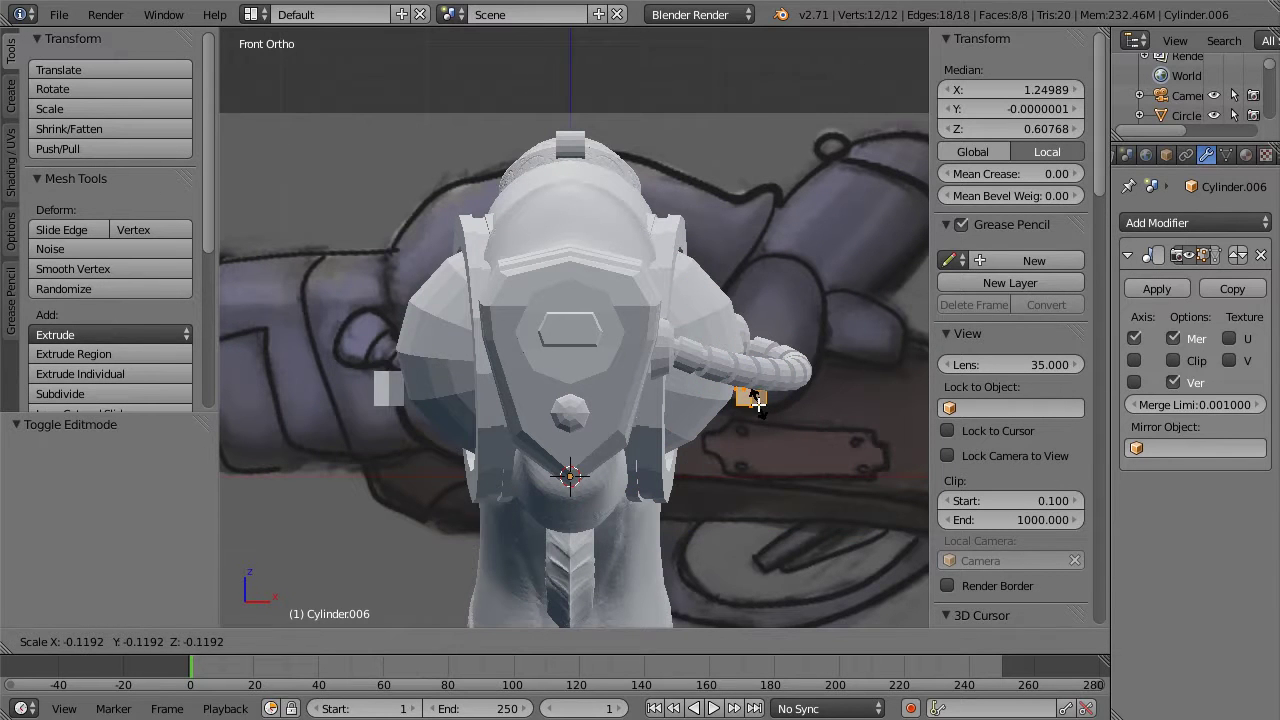
click(768, 403)
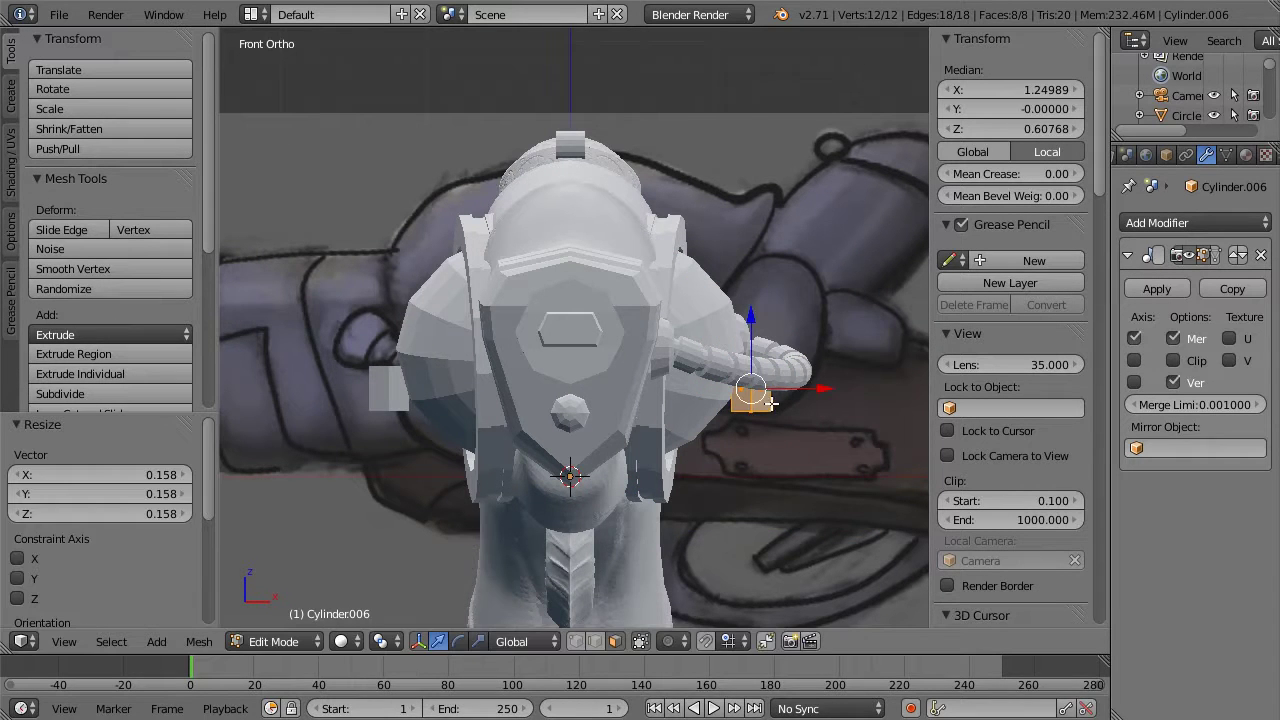
key(r)
click(789, 491)
Step: Scale the small hexagonal cylinder down further and rotate it 5° in front view
key(s)
click(785, 431)
key(r)
click(799, 436)
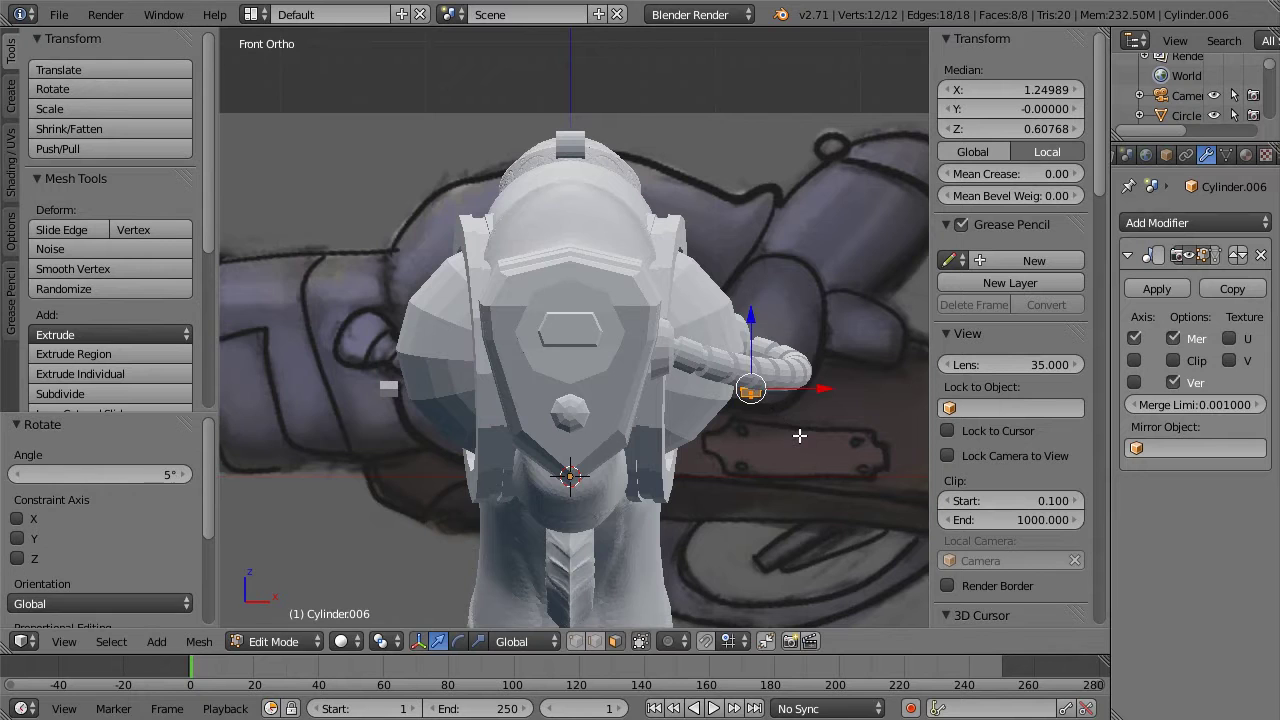
Step: Duplicate the hexagonal bolt mesh in place and scale the copy by 1.323
key(KP_Decimal)
scroll(811, 434, down, 3)
middle_drag(811, 434, 716, 395)
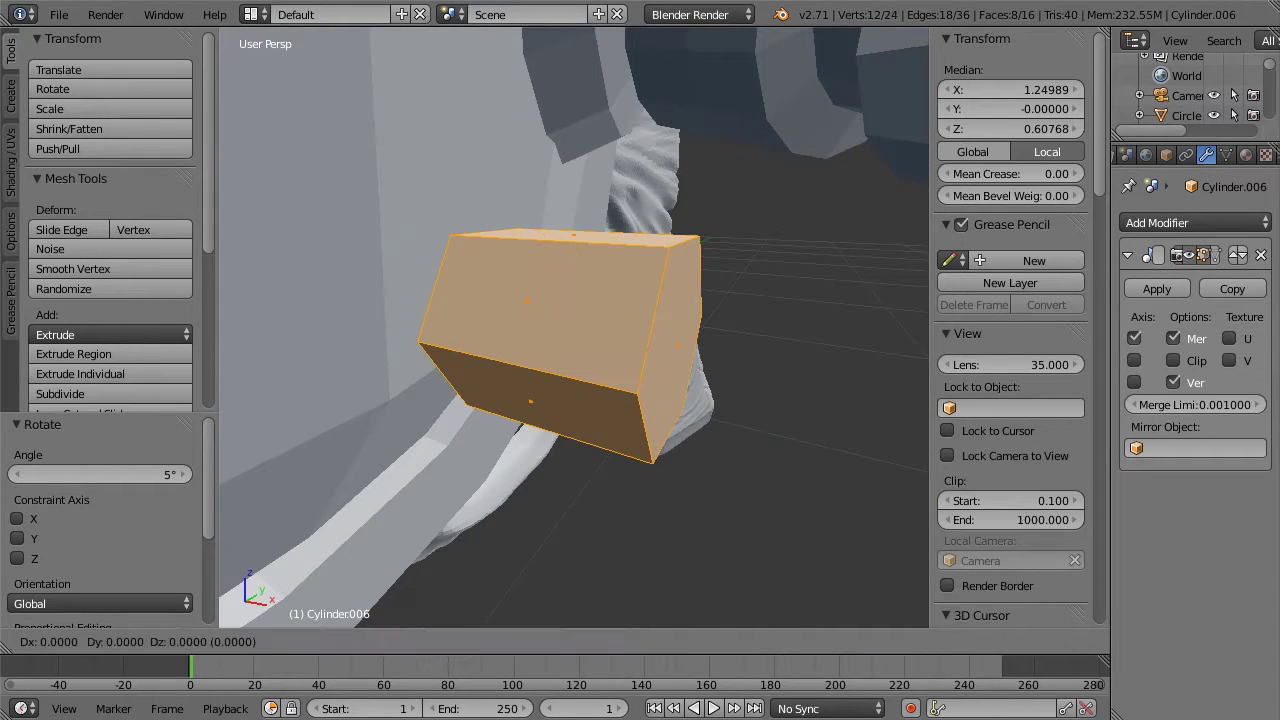
key(shift+d)
right_click(671, 368)
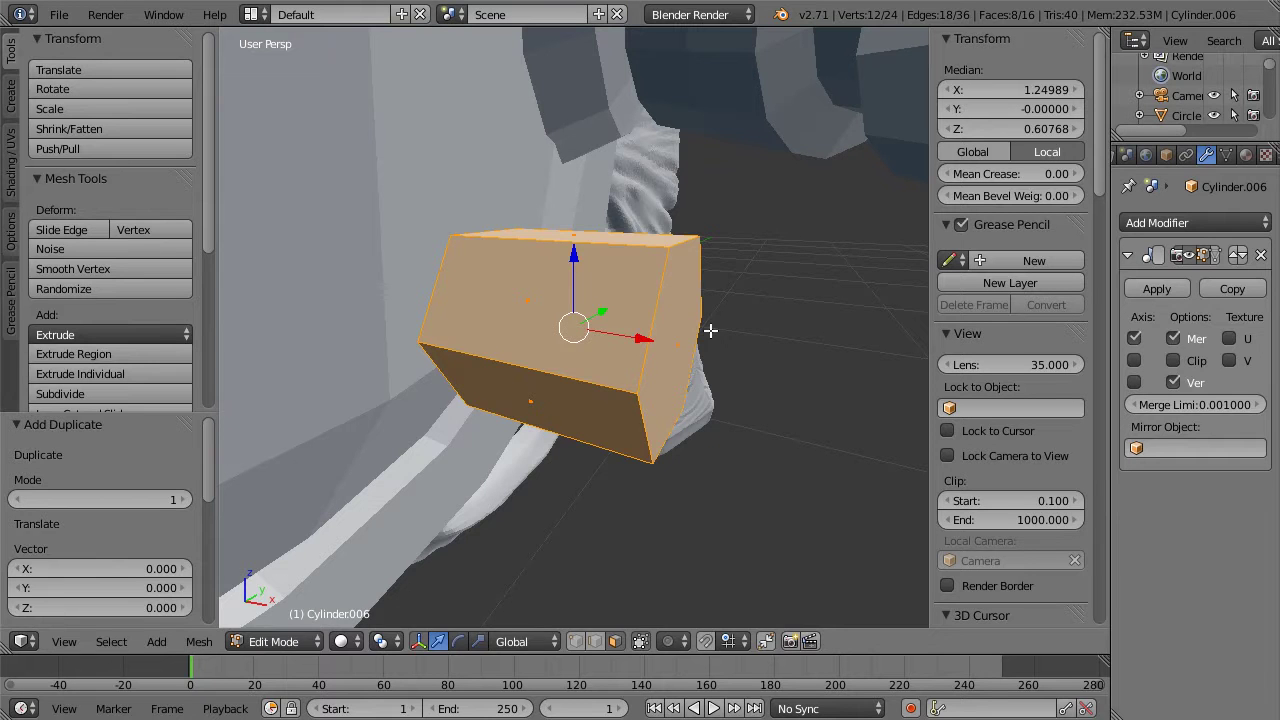
key(s)
click(754, 331)
Step: Move the enlarged hexagon copy about 0.051 inward along X and flatten it along X into a flange behind the bolt head
key(g)
key(x)
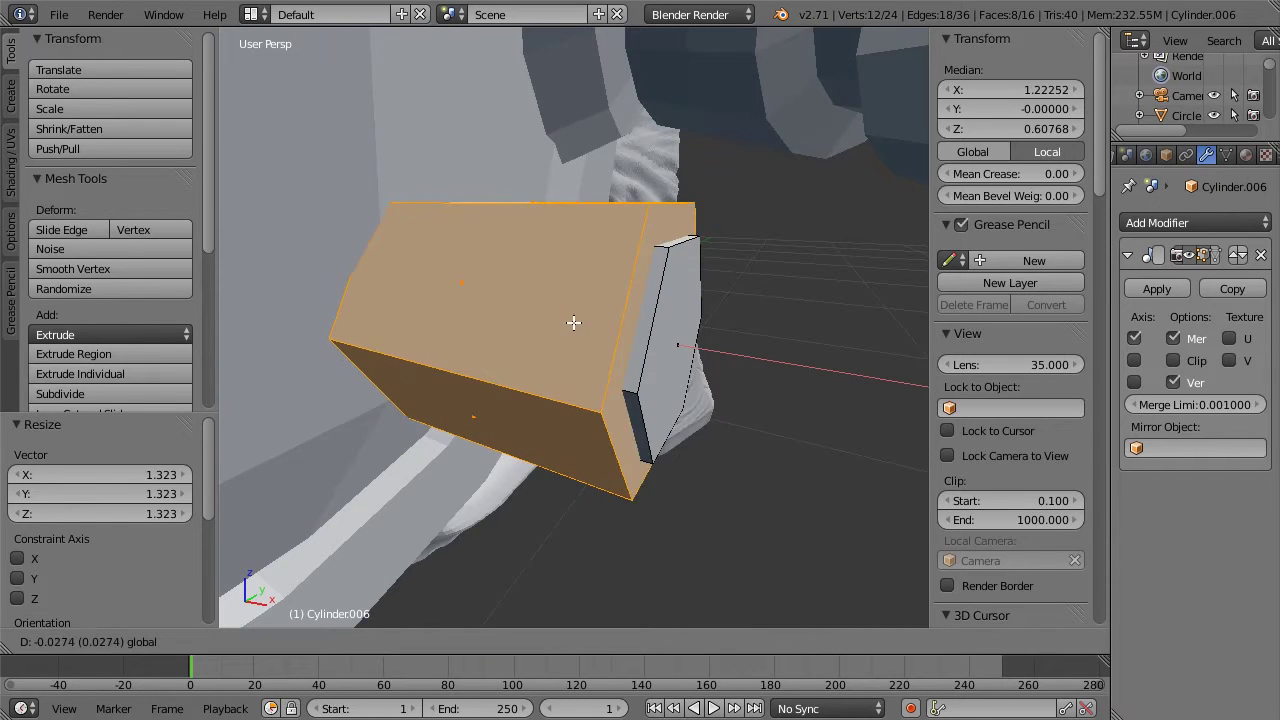
click(561, 318)
key(s)
key(x)
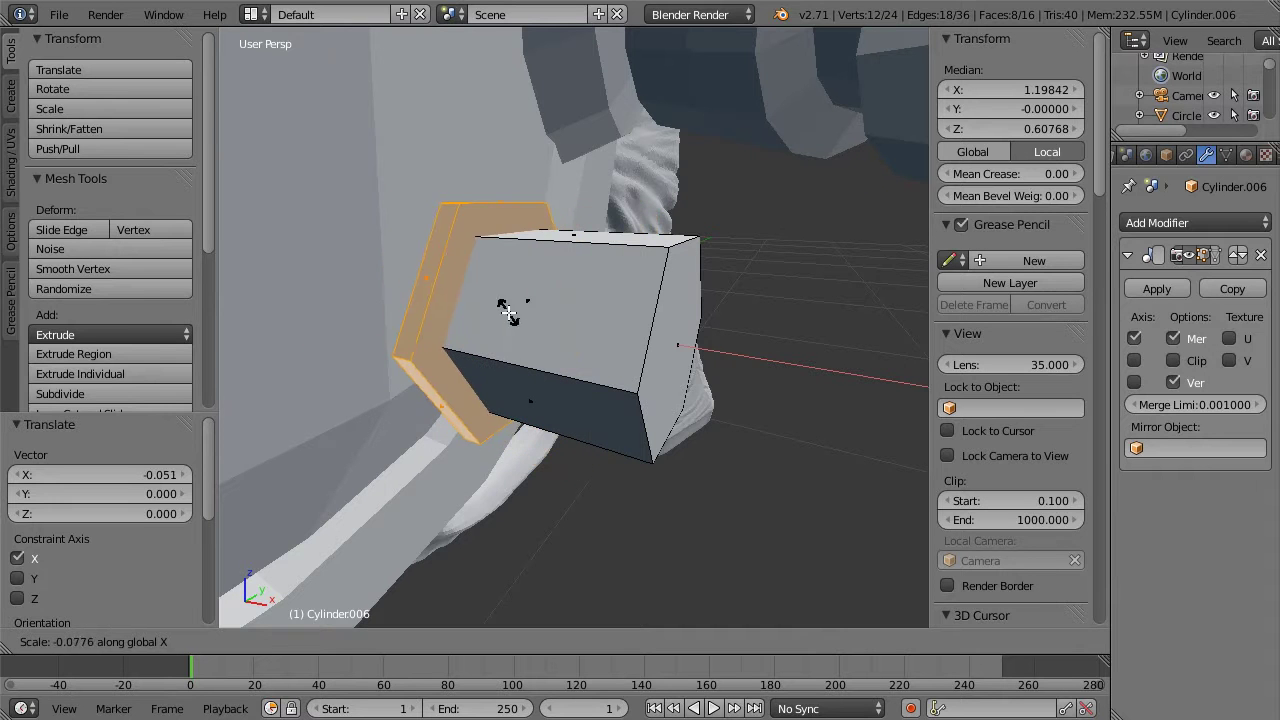
click(524, 311)
mouse_move(561, 328)
mouse_down()
mouse_move(611, 335)
mouse_move(568, 320)
mouse_up()
middle_drag(568, 320, 632, 297)
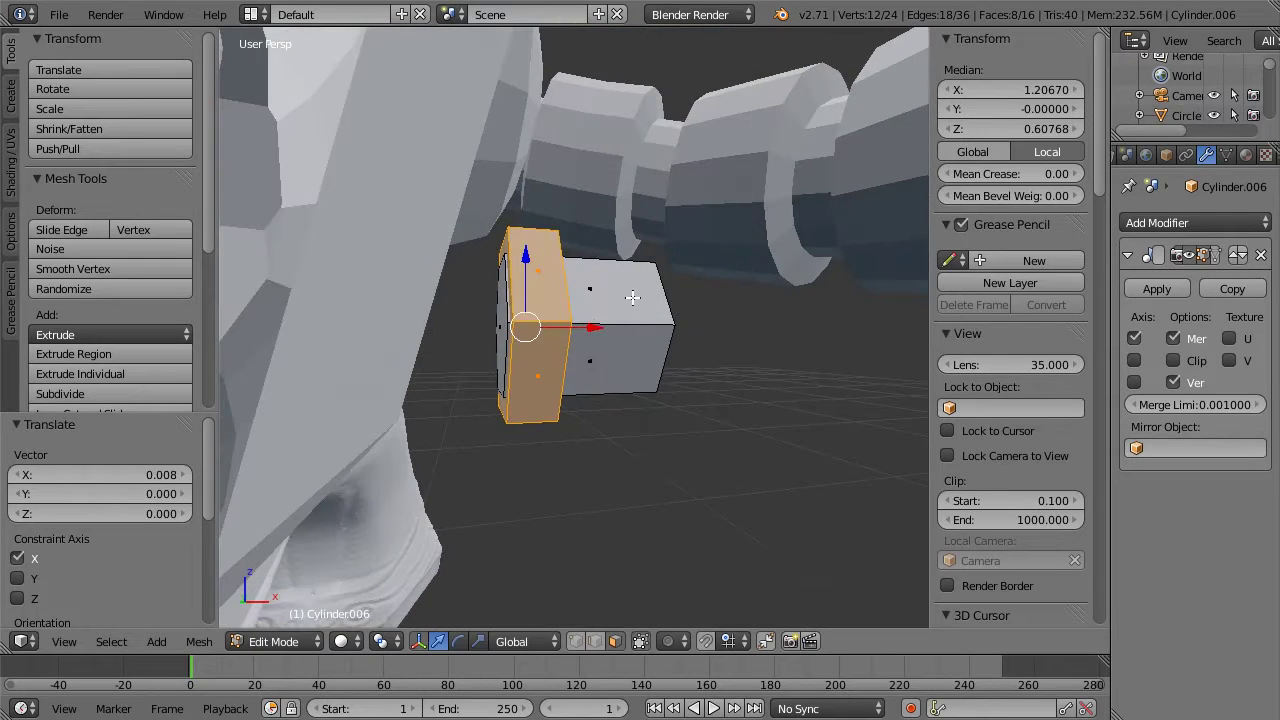
drag(594, 327, 588, 328)
Step: Move the outer face of the hexagonal bolt head inward along X to shorten the head
middle_drag(668, 328, 592, 345)
right_click(605, 345)
right_click(627, 341)
drag(690, 347, 638, 342)
Step: Select the whole bolt and move it in right view onto the ring's upper barrel side, by Y -0.524 and Z 0.959
key(a)
key(KP_3)
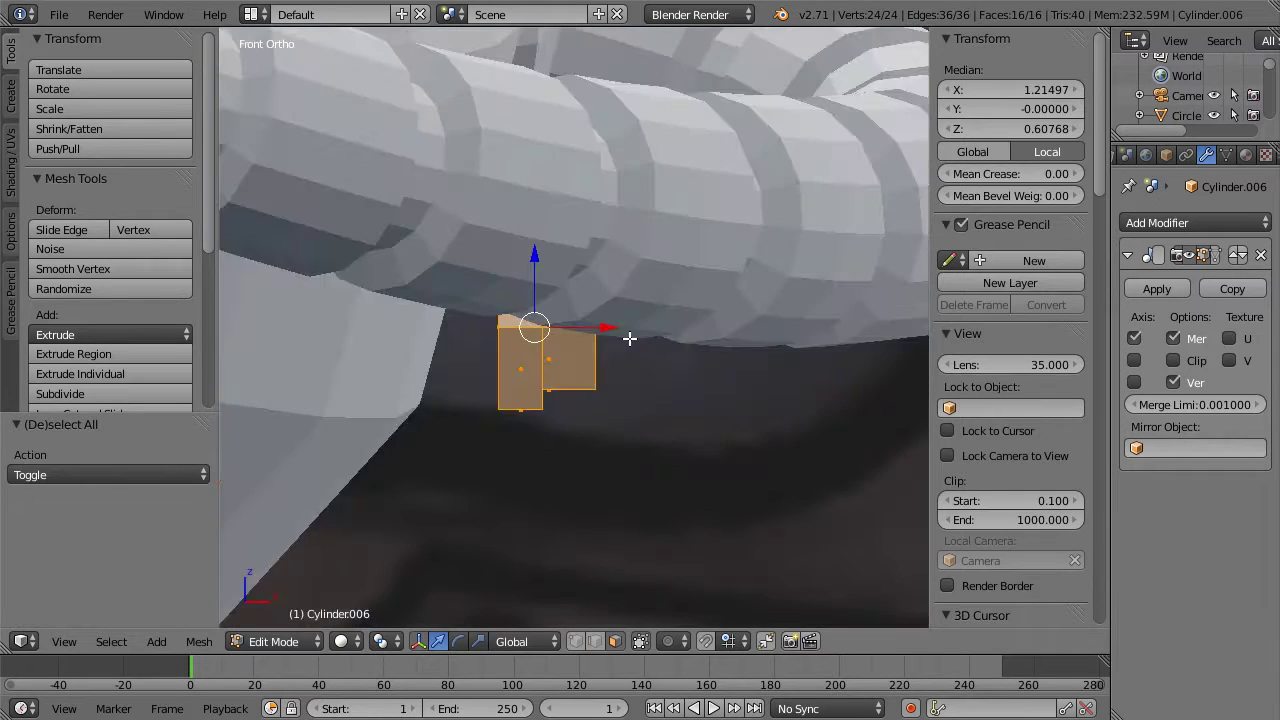
scroll(612, 286, down, 5)
shift+middle_drag(612, 286, 685, 321)
key(g)
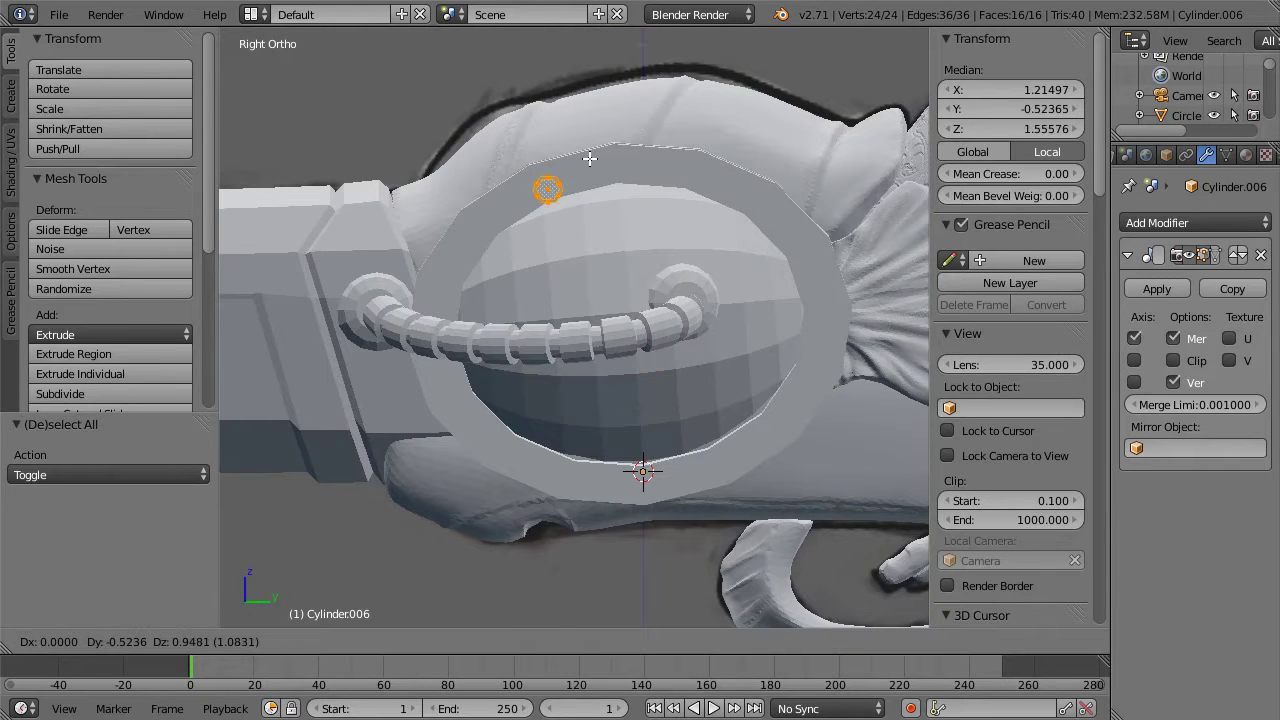
click(590, 158)
Step: In top view, move the bolt toward the ring by X -0.466 and Y -0.028, and rotate it about 4.9°
key(KP_7)
key(KP_Decimal)
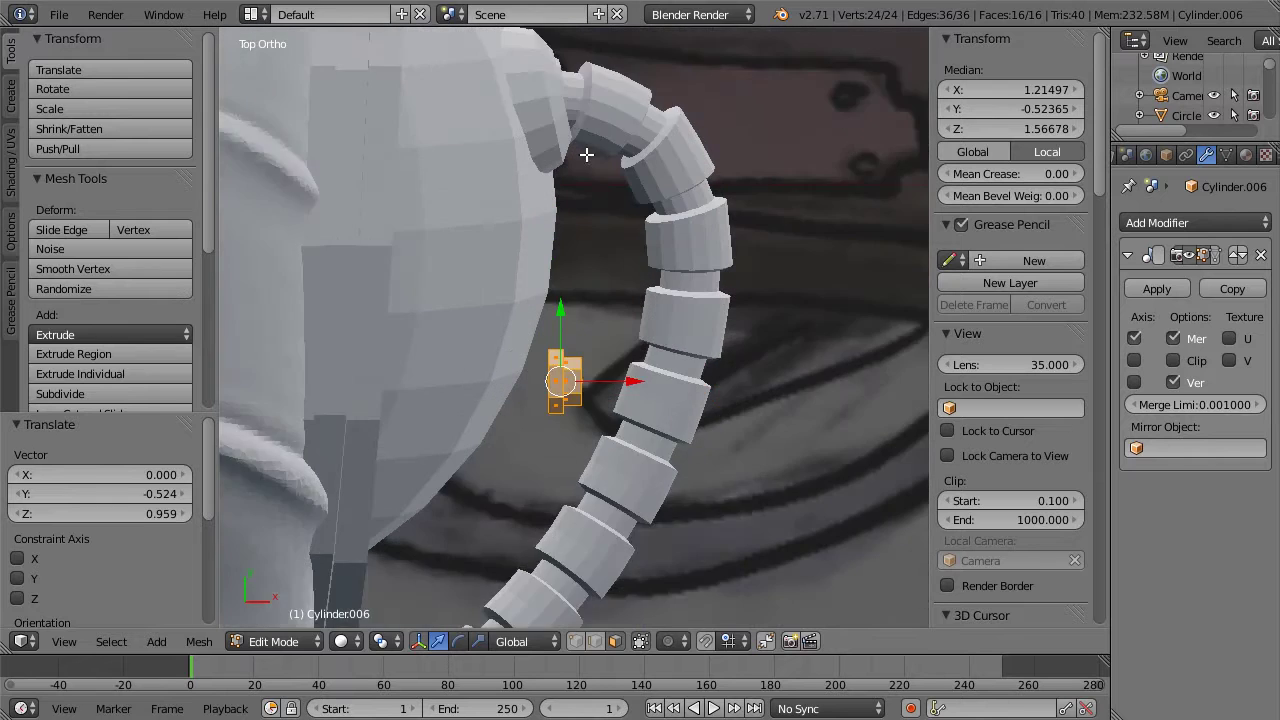
key(g)
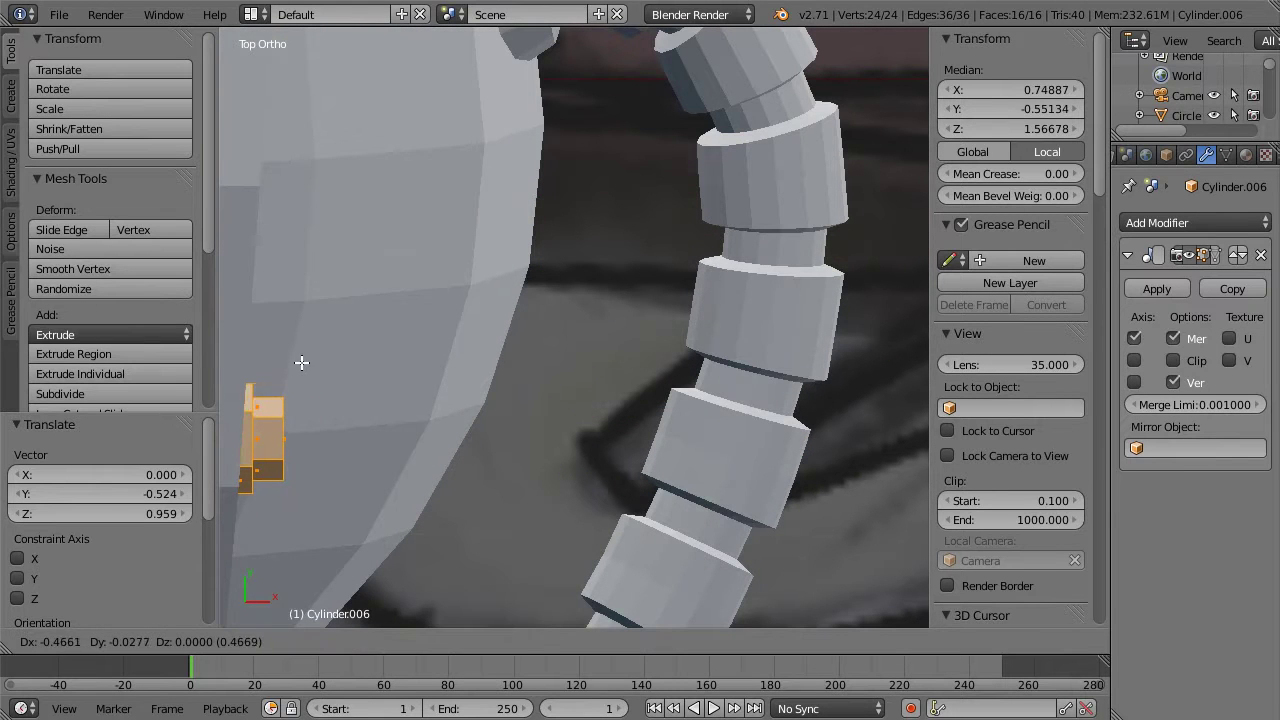
click(343, 371)
shift+middle_drag(343, 371, 494, 322)
key(r)
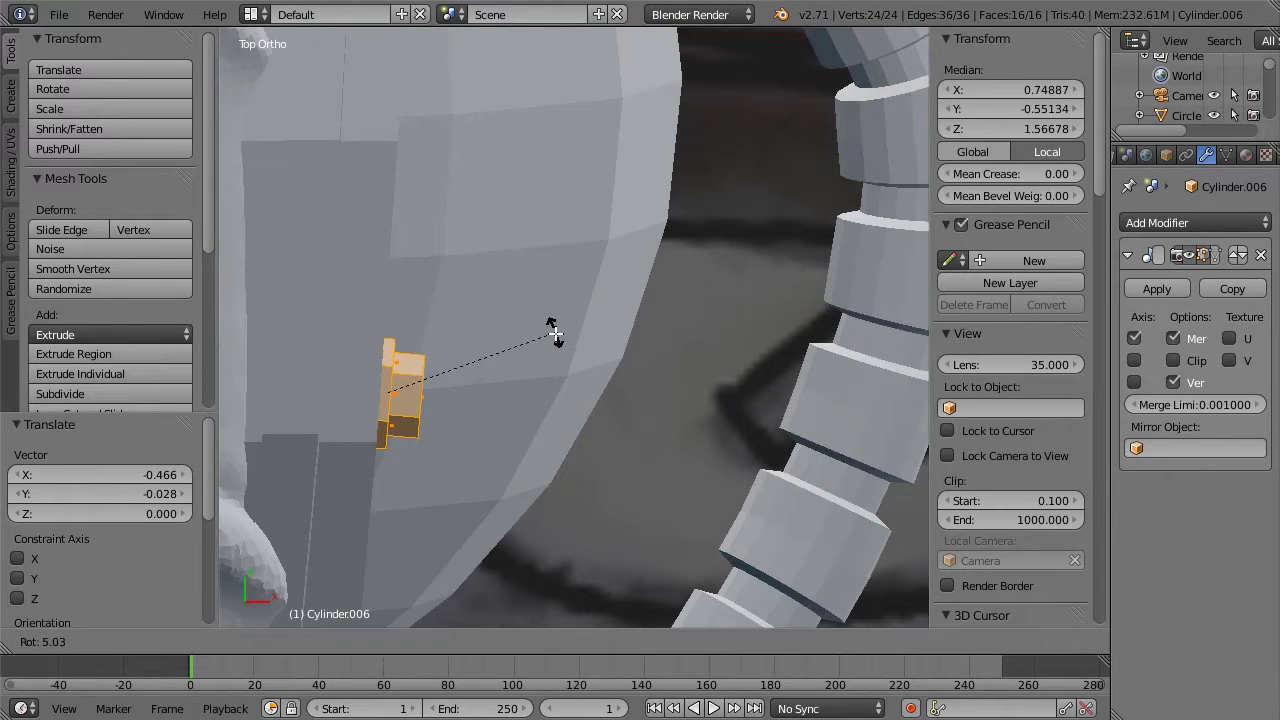
click(557, 332)
Step: In right view, centre the bolt on the ring's band by Y -0.011 and Z 0.027, and scale it to 0.910
key(KP_1)
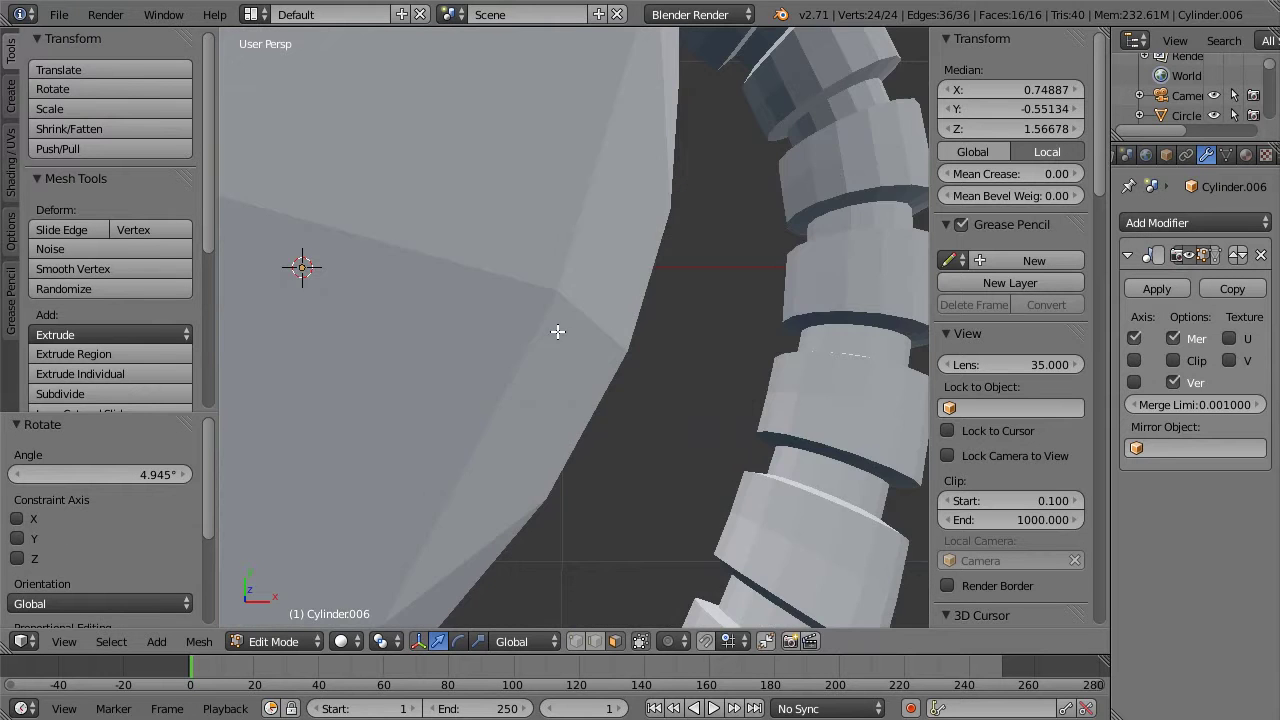
key(KP_3)
scroll(558, 331, down, 7)
shift+middle_drag(590, 187, 626, 423)
scroll(643, 187, up, 4)
scroll(643, 187, up, 1)
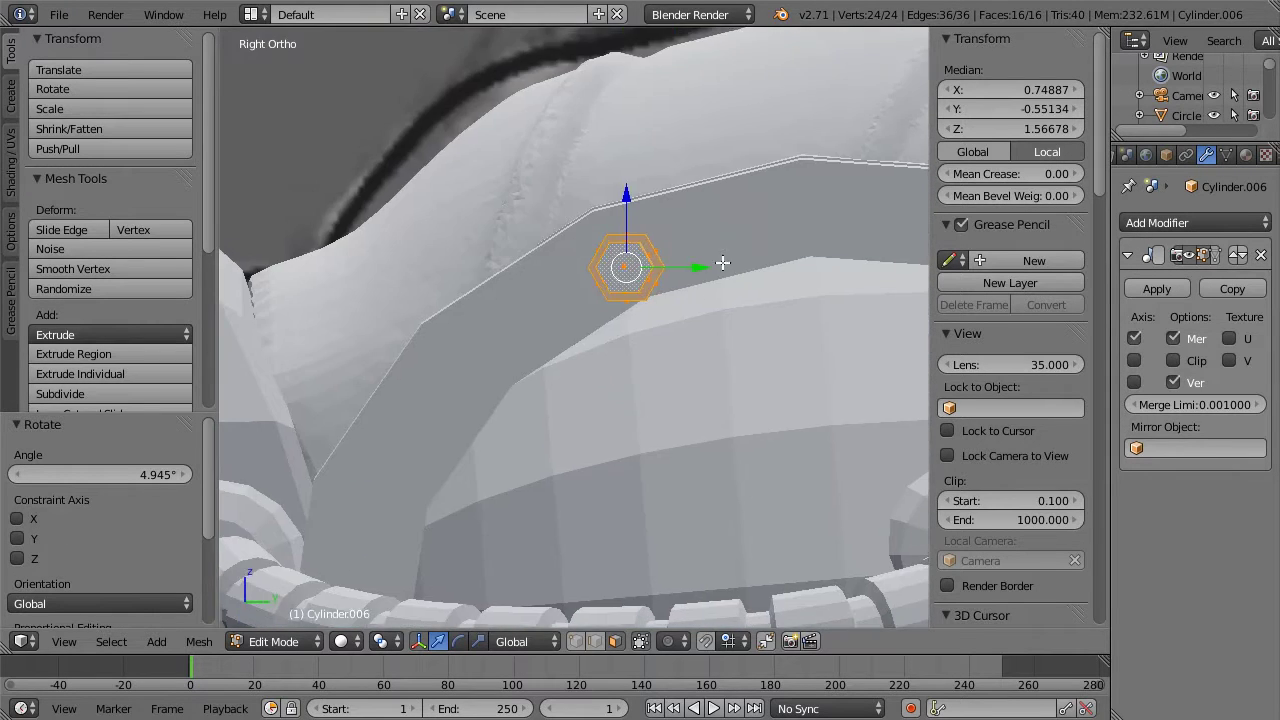
key(g)
click(790, 200)
key(s)
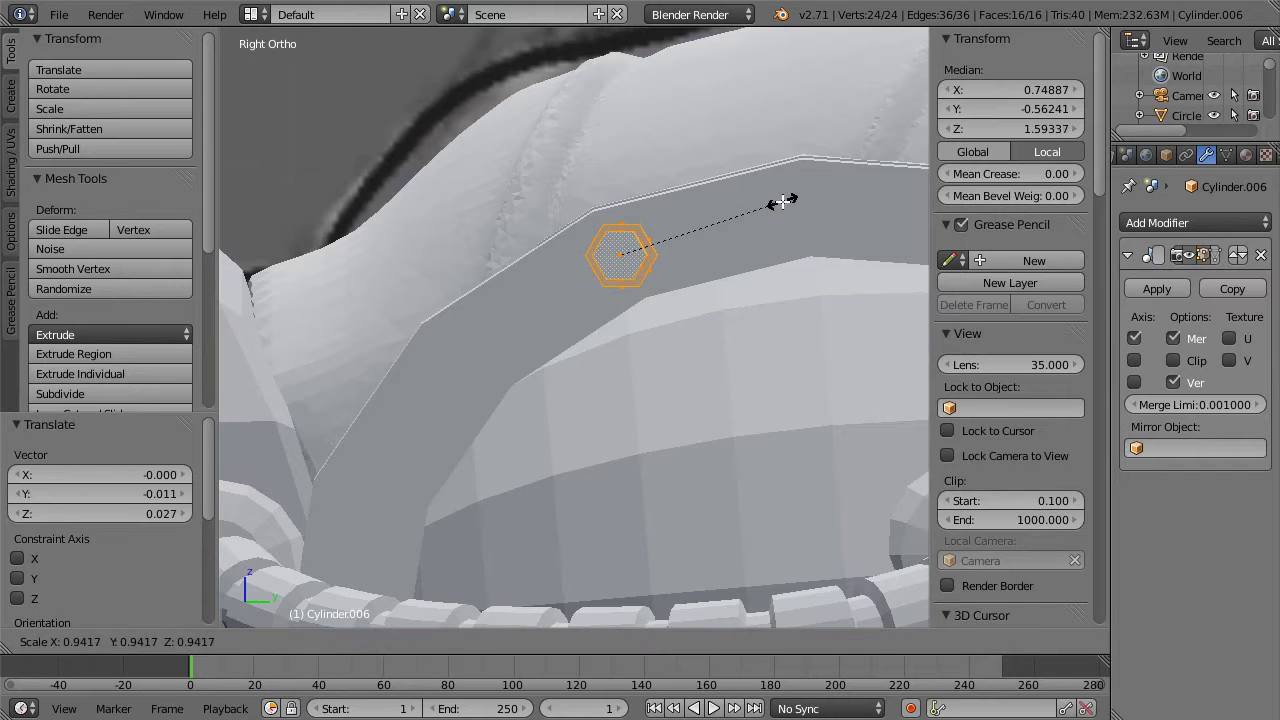
click(777, 201)
Step: Duplicate the bolt twice down the ring's upper barrel side, offsetting the first copy by Y -0.357 and Z -0.235
key(shift+d)
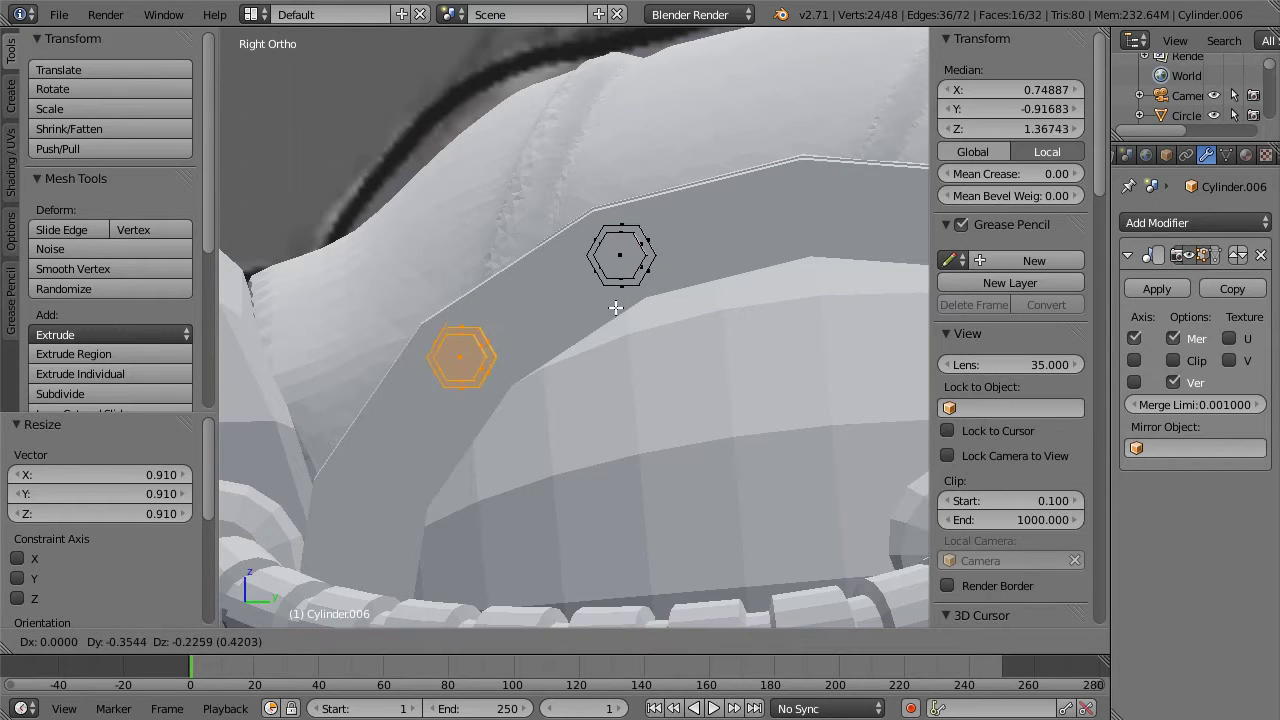
click(543, 396)
key(g)
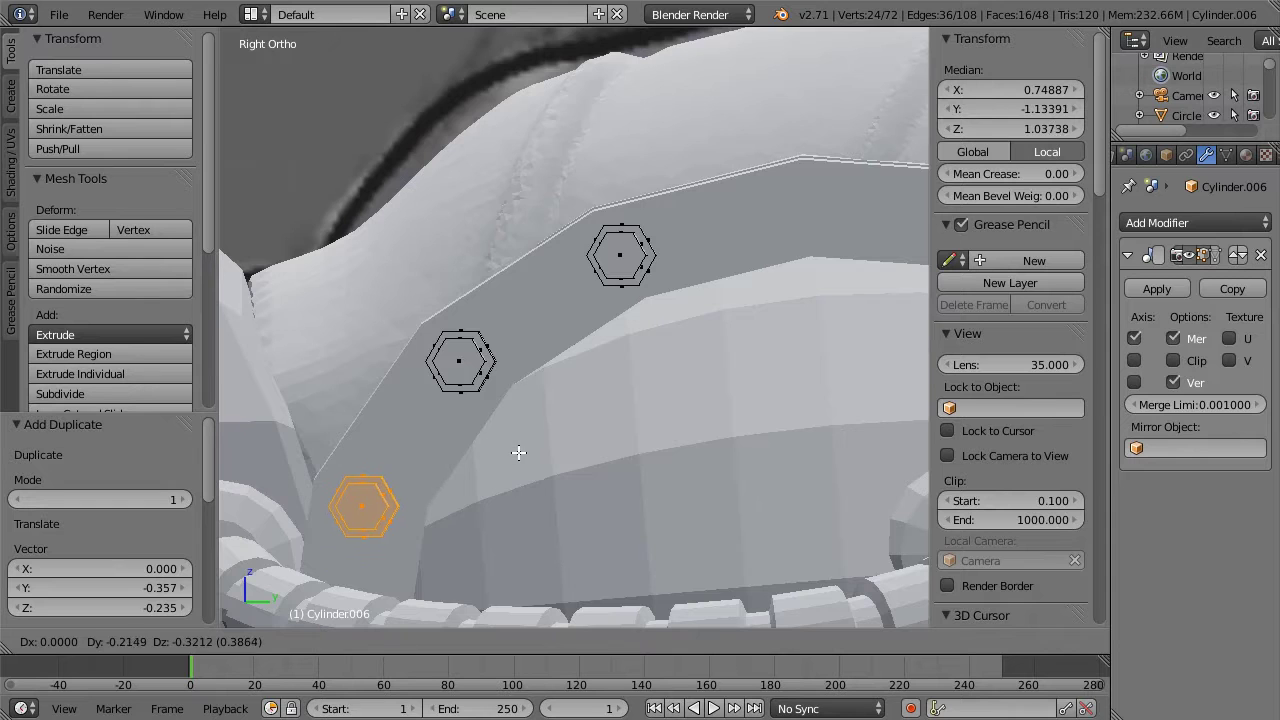
click(527, 449)
scroll(530, 447, down, 2)
shift+middle_drag(613, 290, 626, 240)
key(r)
click(664, 225)
Step: Place three more bolt copies down the barrel side of the ring, past the hose, offsetting the last by Y 0.252 and Z -0.262
key(shift+d)
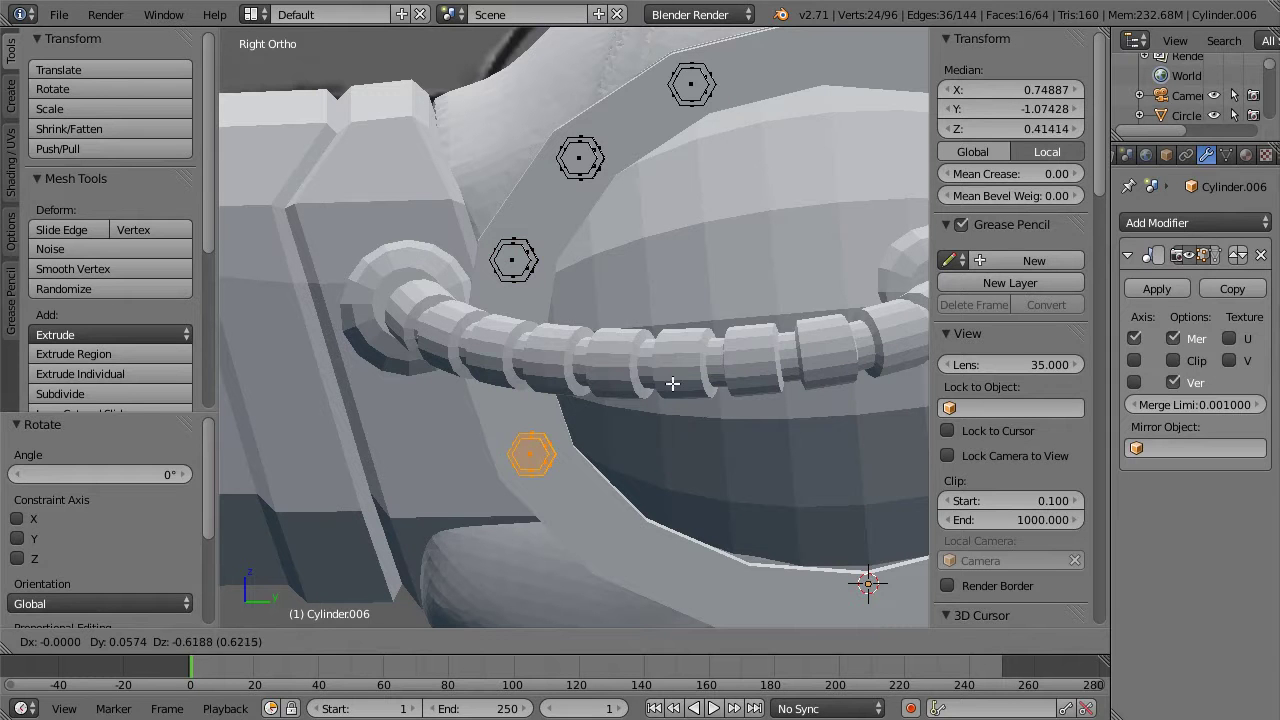
click(663, 338)
key(shift+d)
click(689, 440)
key(shift+d)
click(772, 518)
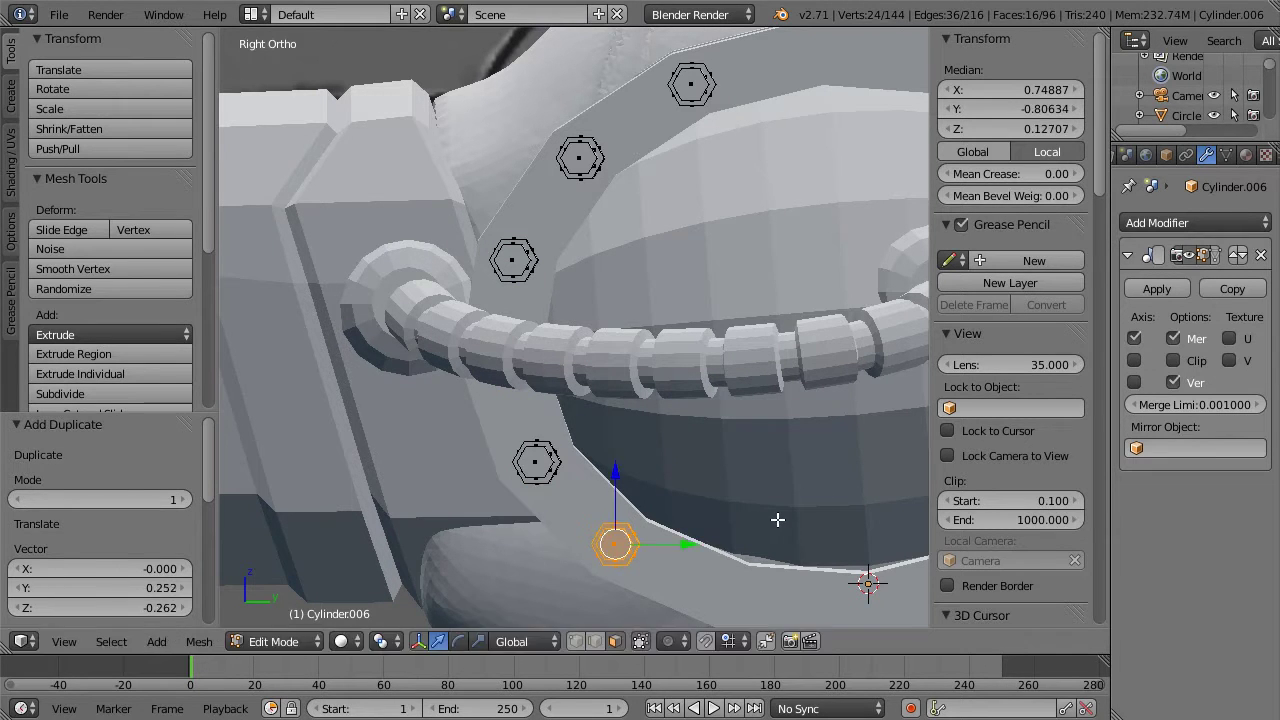
Step: Duplicate the bolt two more times along the bottom of the ring, ending at its lowest point
shift+middle_drag(771, 514, 624, 325)
key(shift+d)
click(757, 383)
key(shift+d)
click(893, 391)
key(shift+d)
click(743, 400)
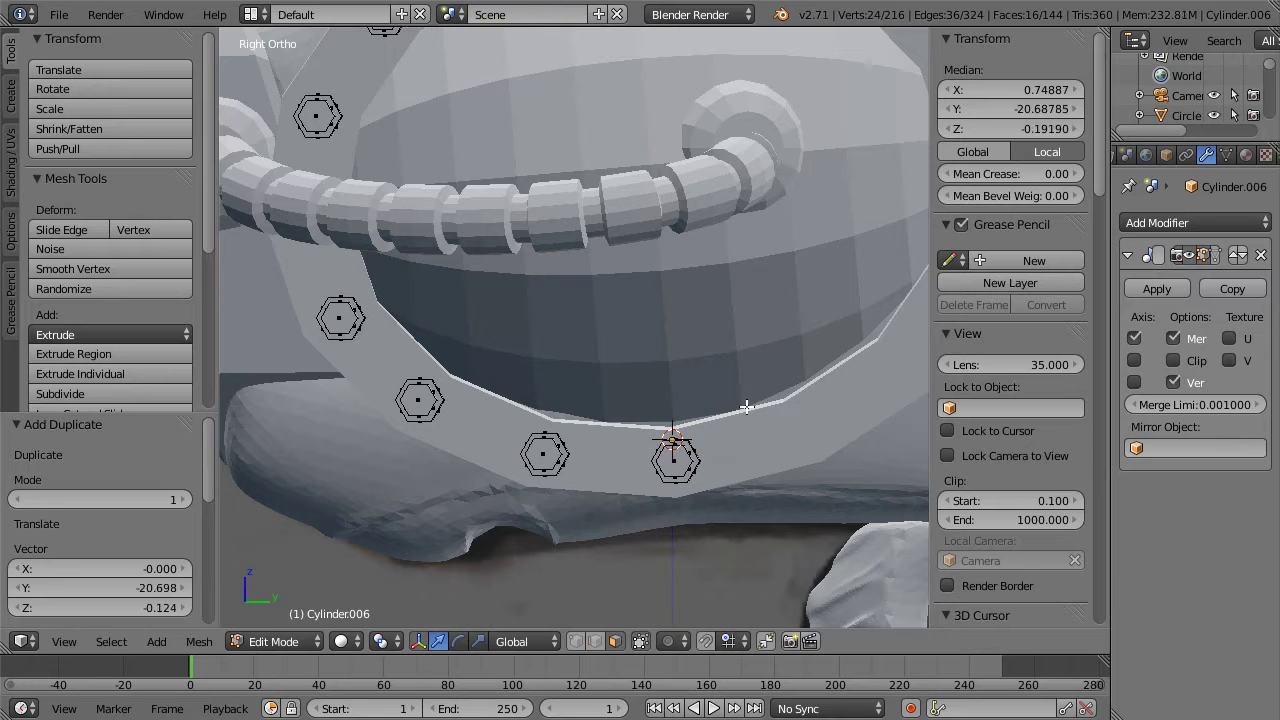
key(ctrl+z)
Step: Duplicate the bolt twice up the ring's lower rear curve, with offsets of Y 0.386, Z 0.096 and Y 0.370, Z 0.230
key(shift+d)
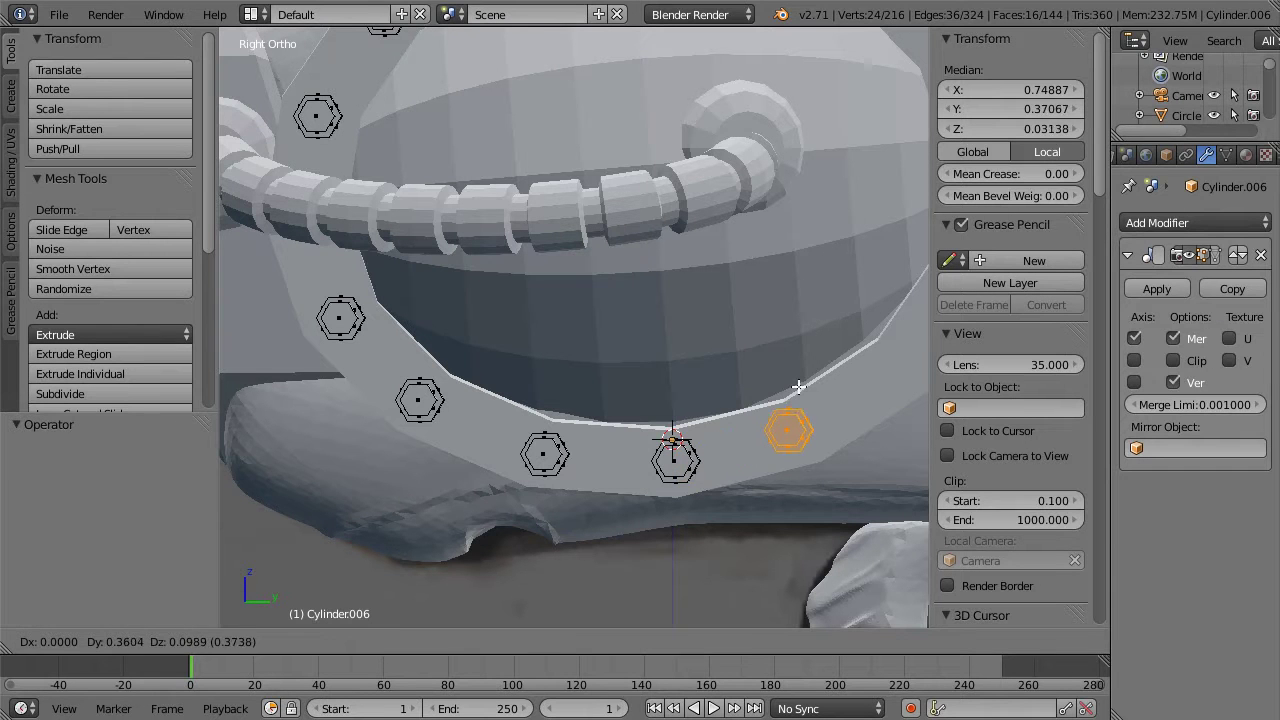
click(806, 387)
shift+middle_drag(835, 311, 663, 360)
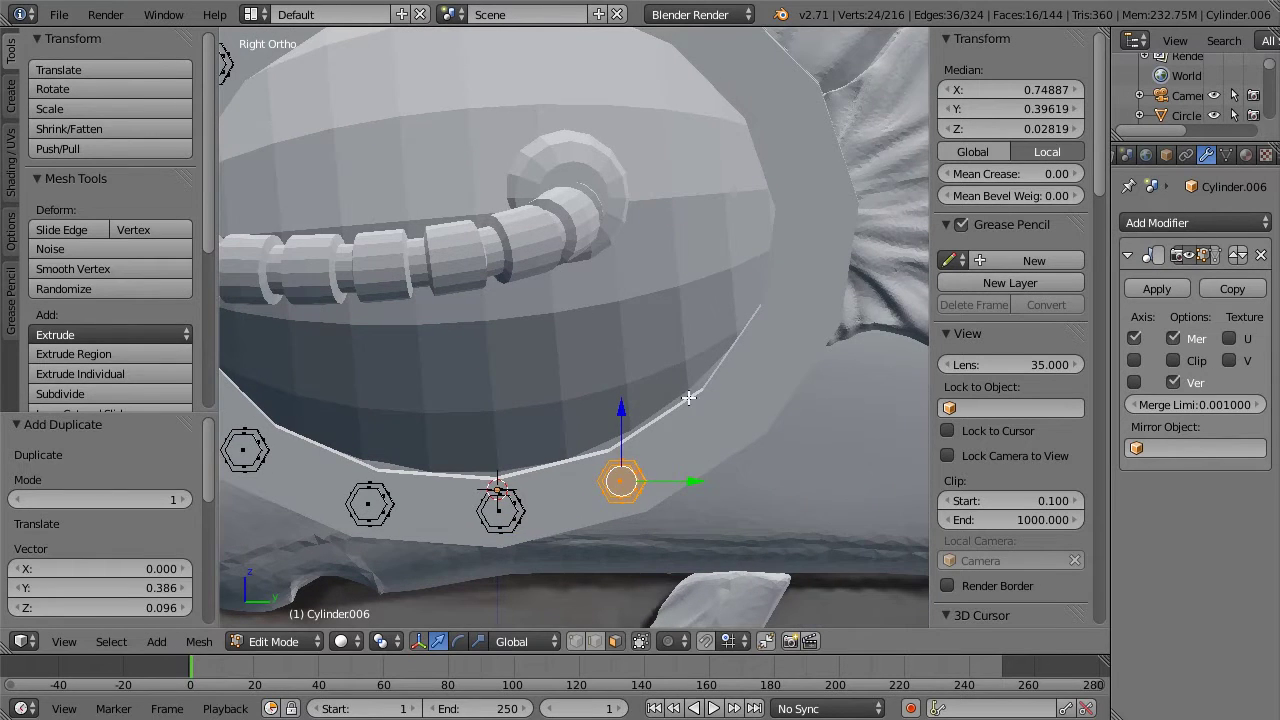
key(shift+d)
click(796, 325)
Step: Add three bolt copies up the rear side of the ring, offsetting the first by Y 0.198, Z 0.300 and the second by Y 0.054, Z 0.354
key(shift+d)
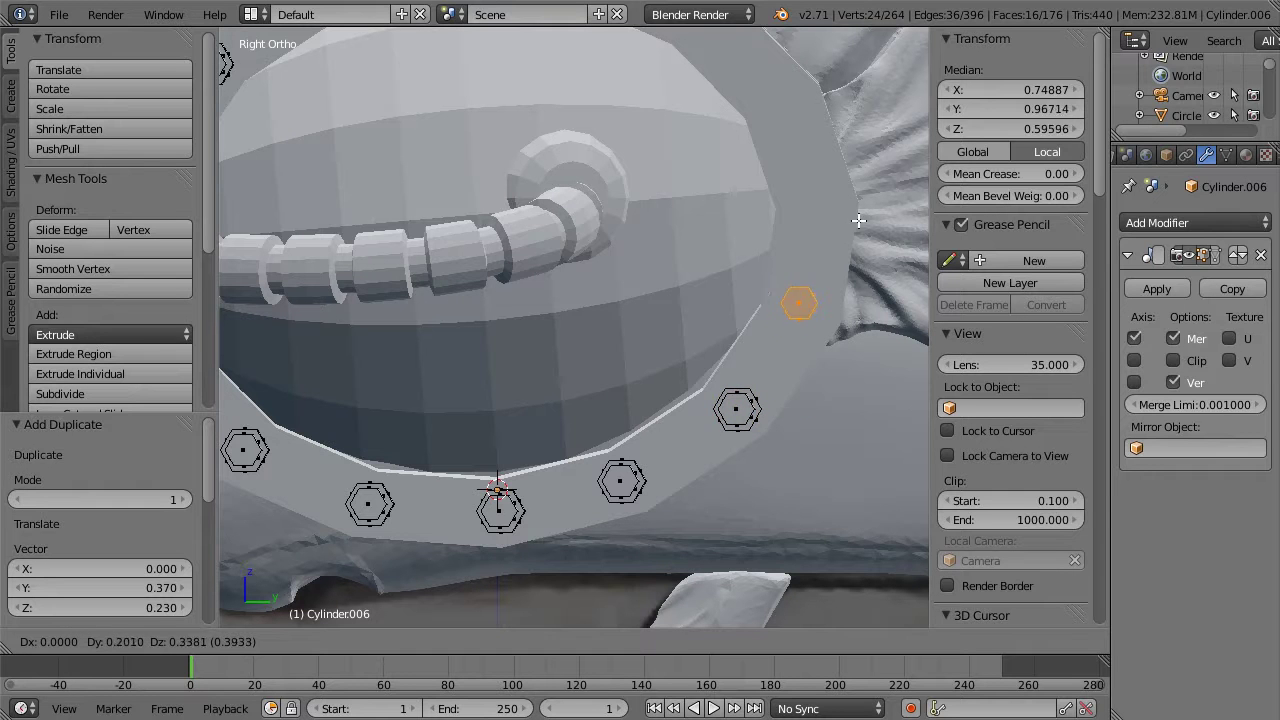
click(857, 233)
key(shift+d)
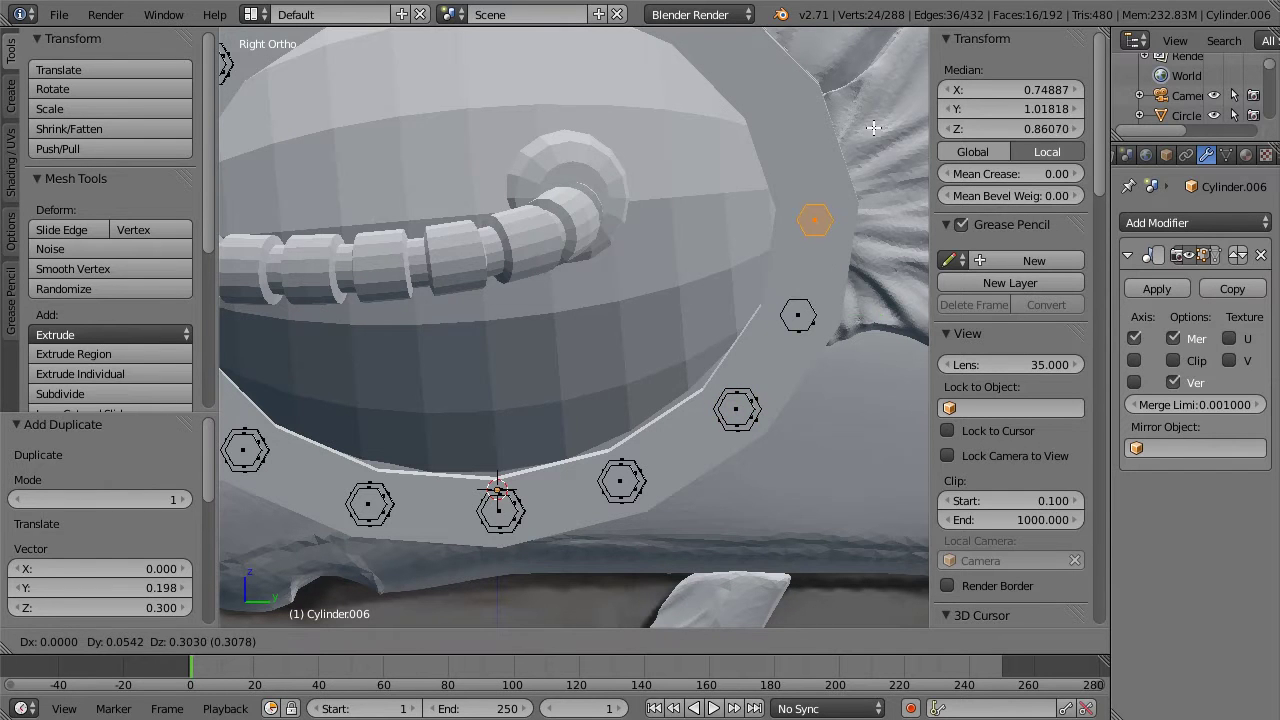
click(873, 122)
key(shift+d)
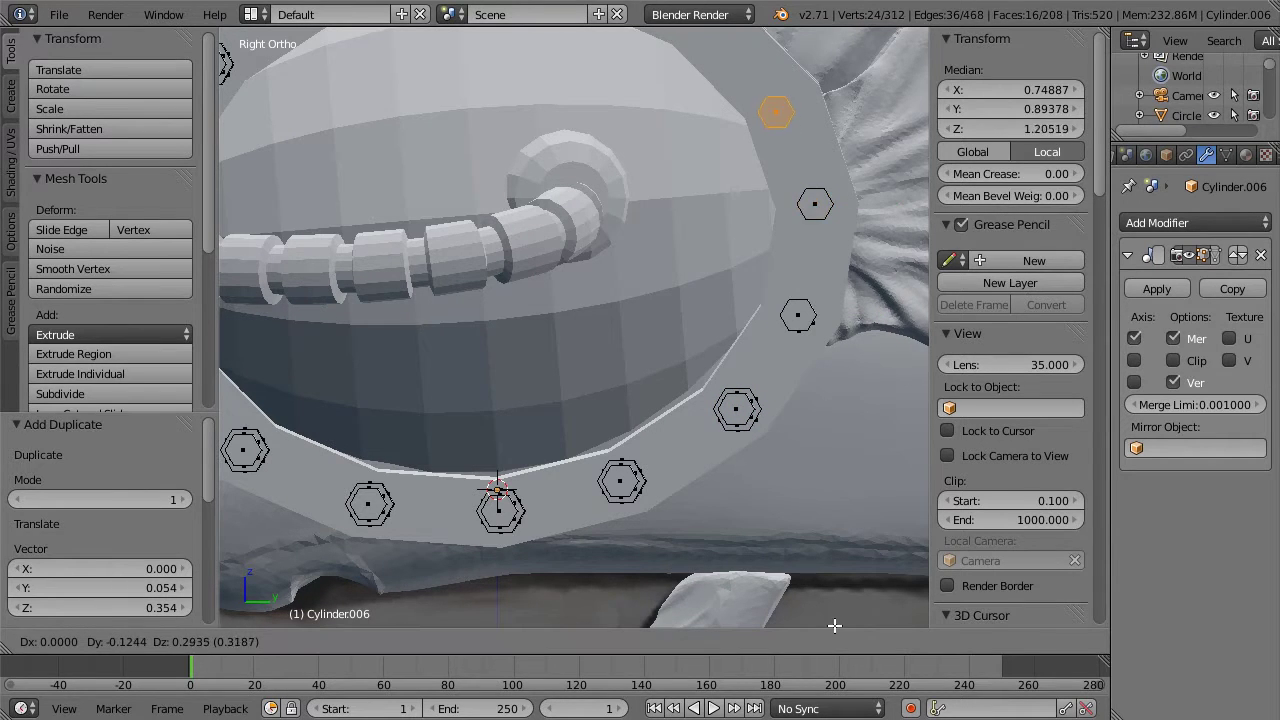
click(837, 618)
Step: Add three bolt copies over the top of the ring to close the circle of bolts
shift+middle_drag(632, 325, 729, 502)
key(shift+d)
click(658, 204)
key(shift+d)
click(549, 163)
key(shift+d)
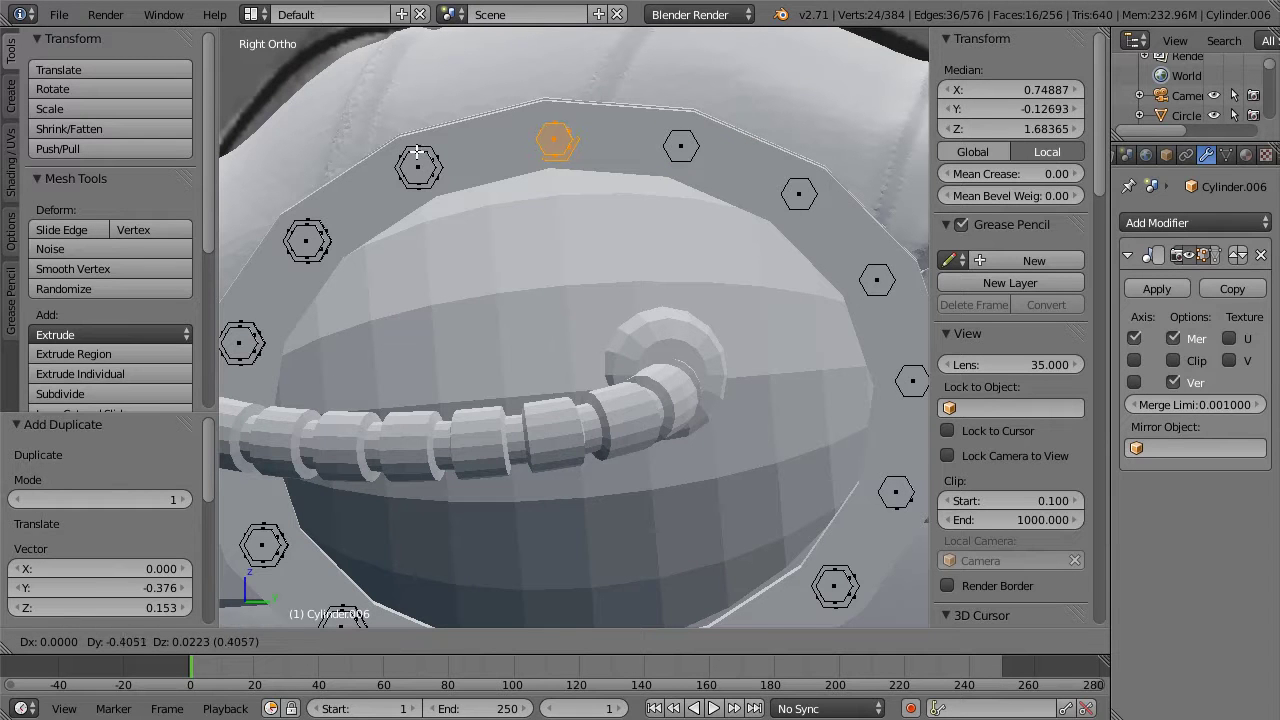
click(415, 152)
Step: Select the bolts along the middle and upper part of the ring with their linked geometry and move them about 0.07 inward along X
scroll(485, 236, down, 3)
middle_drag(485, 237, 525, 354)
key(a)
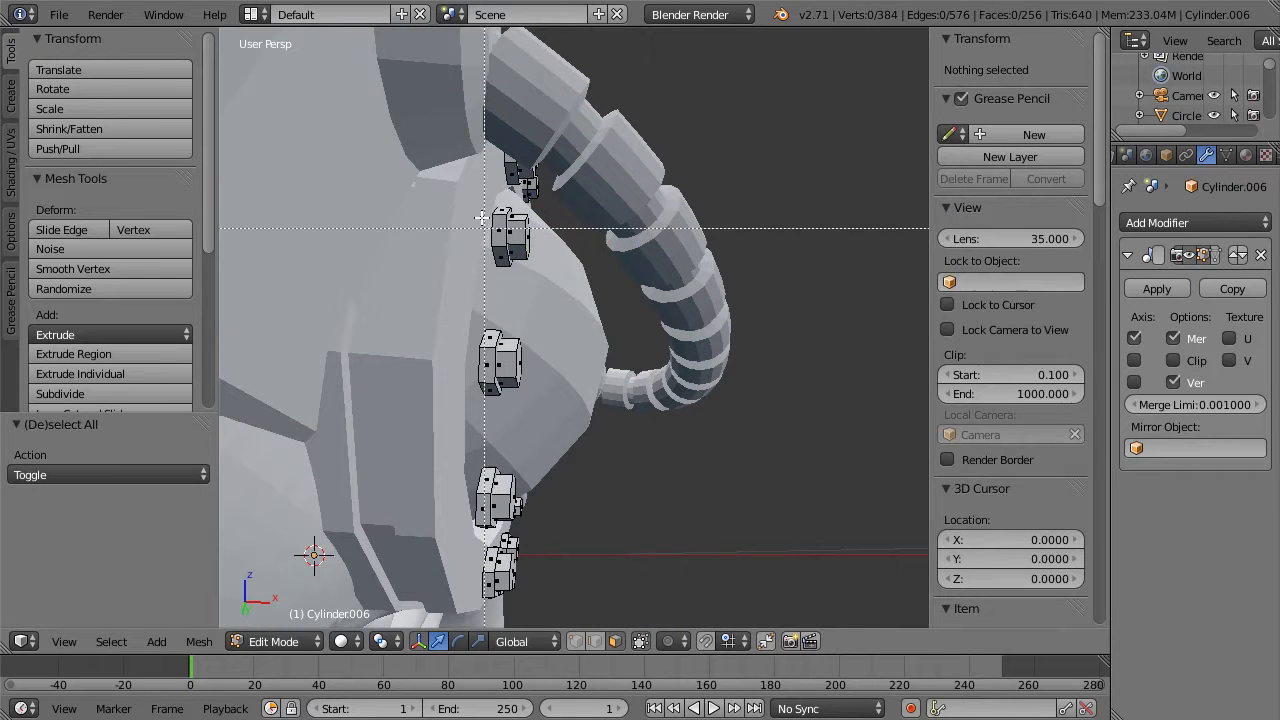
key(l)
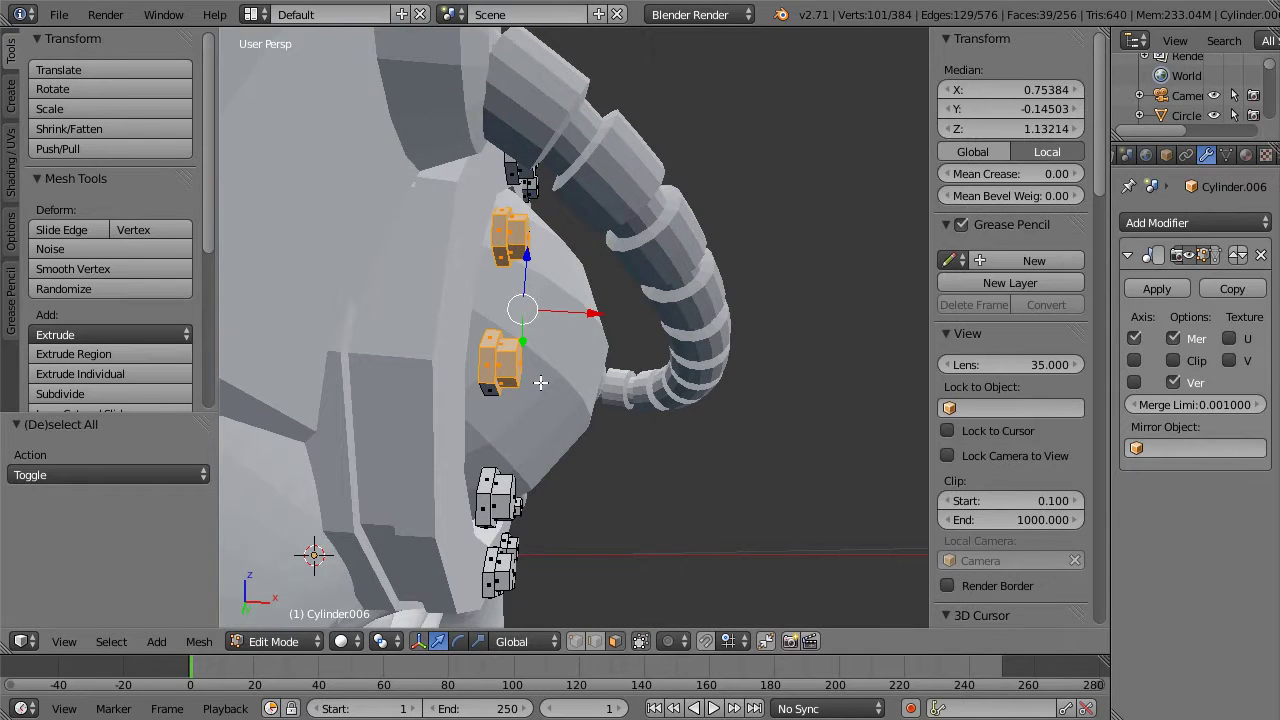
key(ctrl+l)
key(g)
key(x)
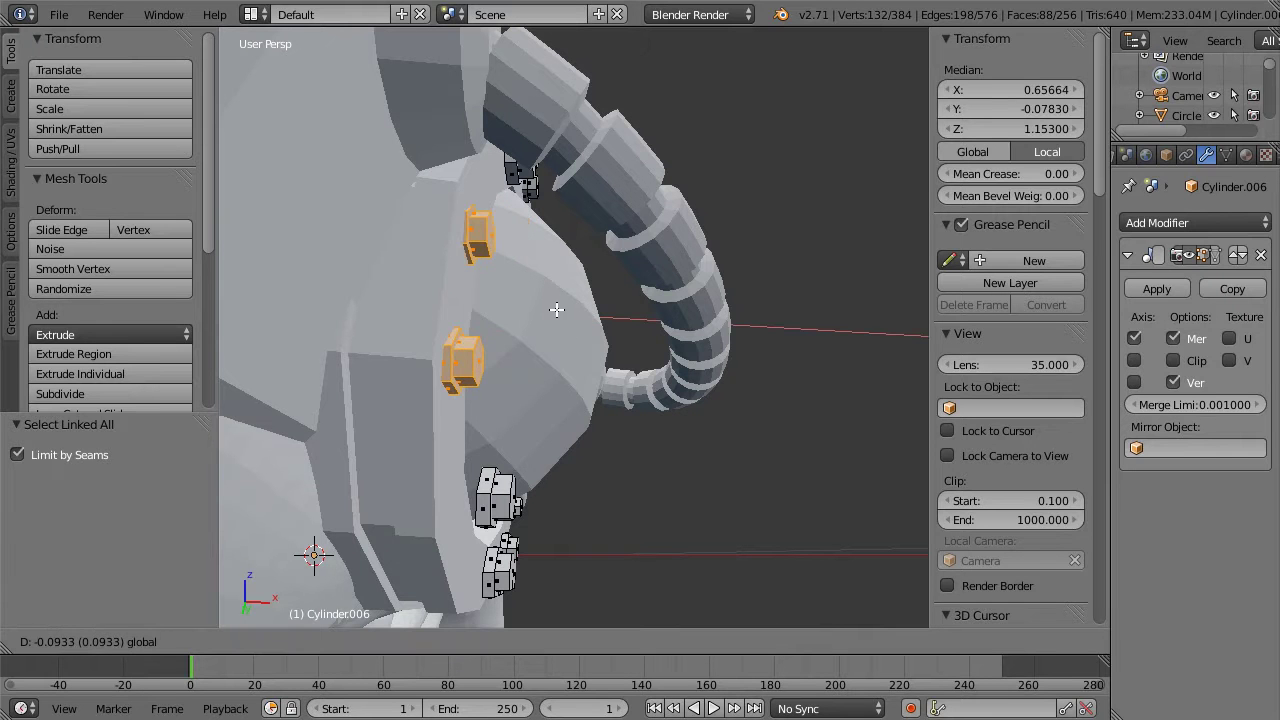
click(560, 310)
Step: Select the whole bolt just below the hose on the barrel side and nudge it about 0.007 further inward along X
key(a)
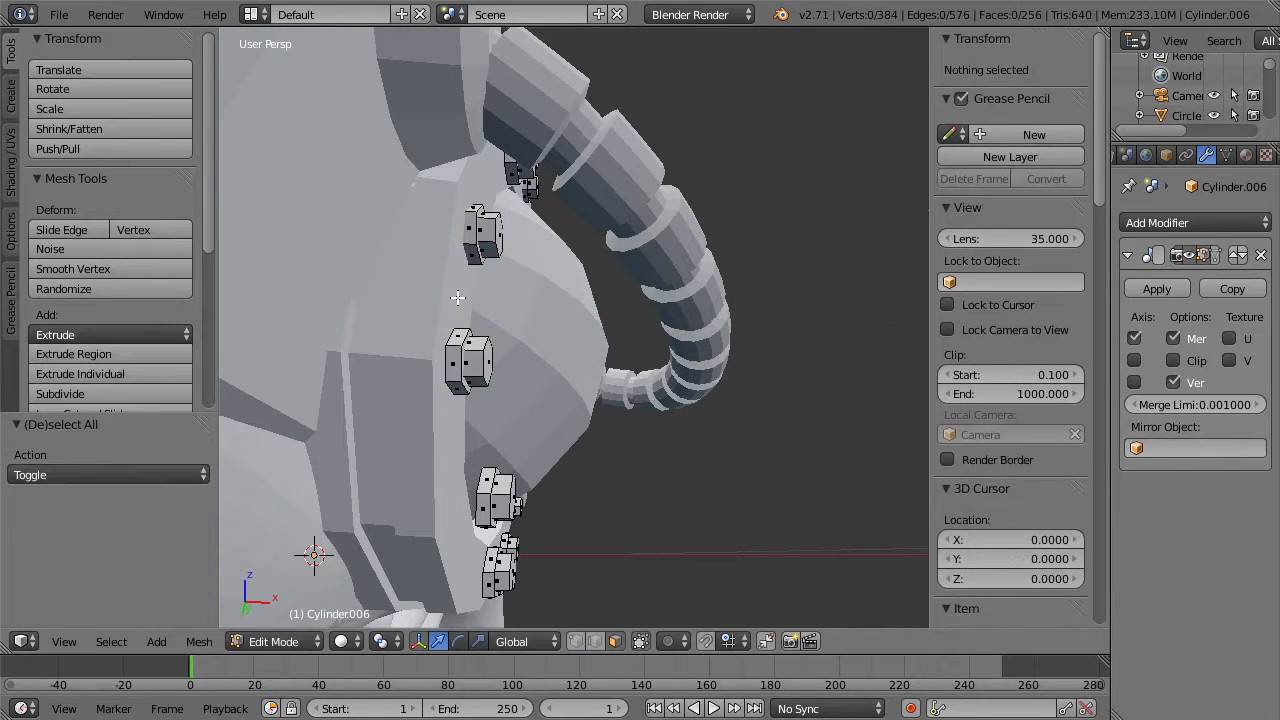
right_click(470, 384)
key(ctrl+l)
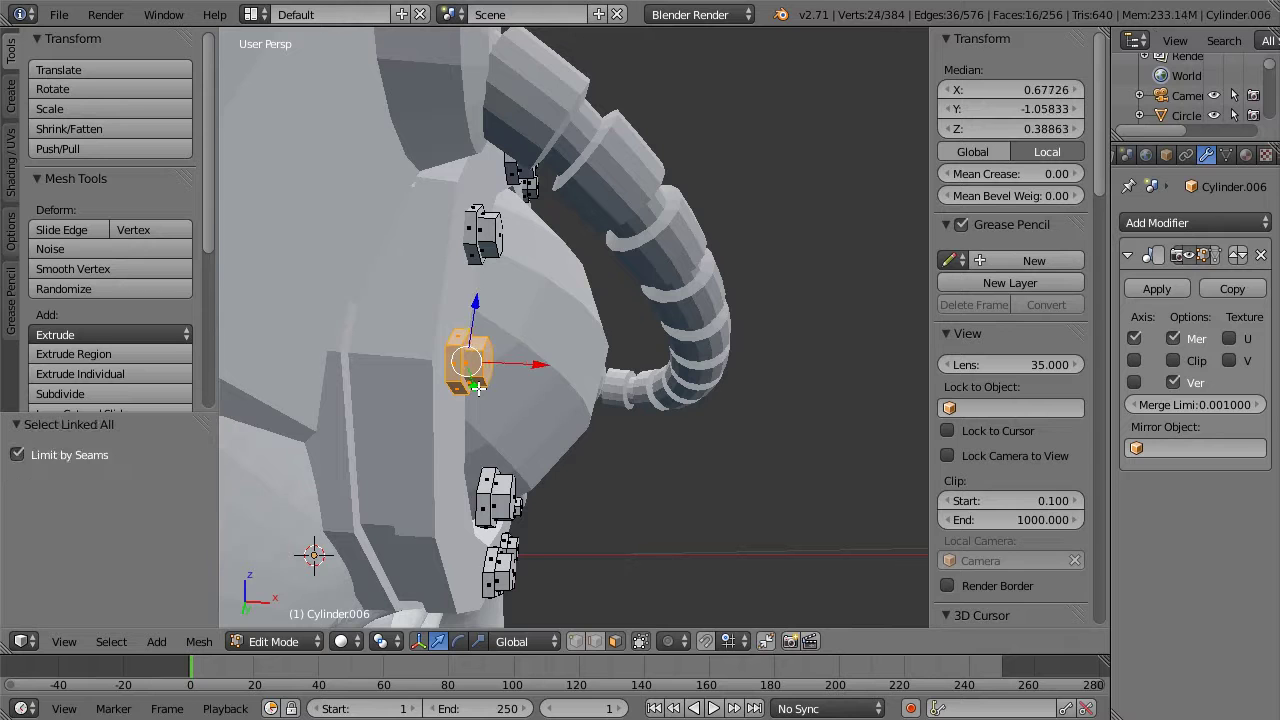
key(g)
key(x)
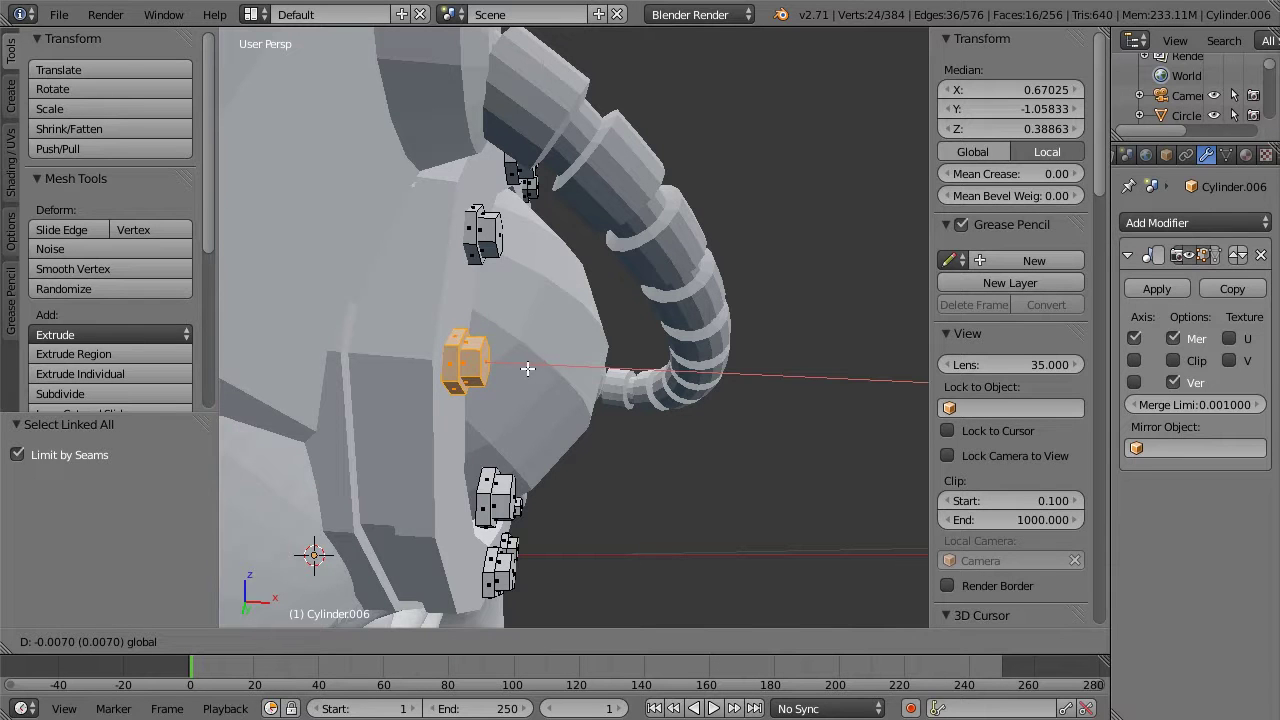
click(523, 372)
key(a)
key(b)
drag(460, 453, 505, 597)
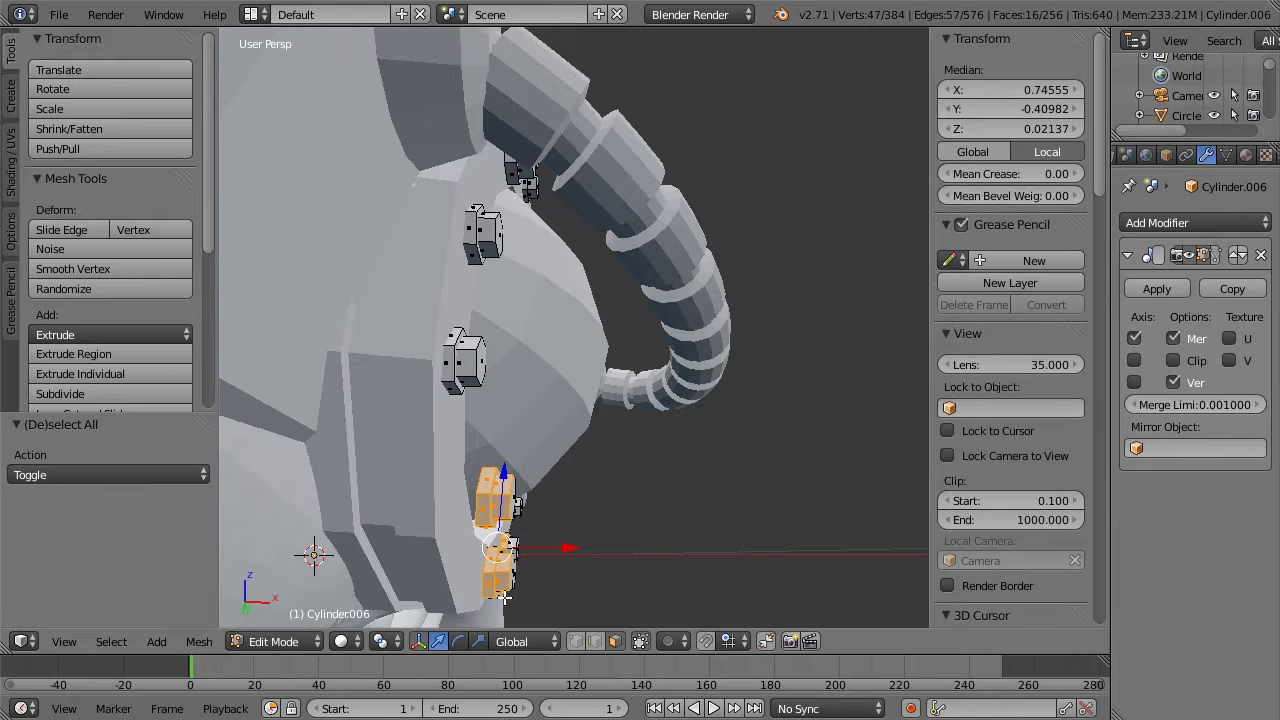
key(ctrl+l)
drag(559, 546, 550, 546)
key(ctrl+z)
key(a)
Step: Select the whole bolt on the ring's lower barrel-side curve and move it X -0.086 into the ring's surface
scroll(502, 498, up, 4)
shift+middle_drag(602, 446, 632, 352)
scroll(632, 352, down, 2)
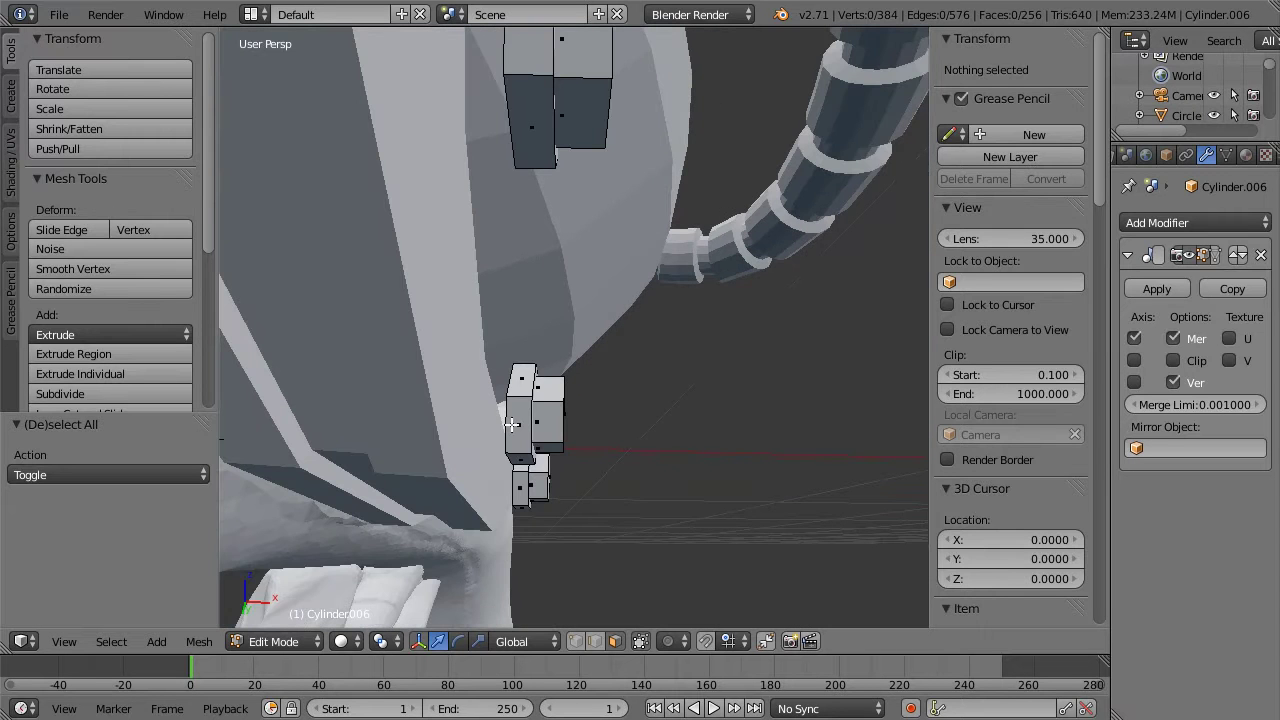
right_click(539, 422)
scroll(535, 349, down, 4)
shift+right_click(583, 242)
right_click(580, 240)
shift+right_click(563, 237)
key(ctrl+l)
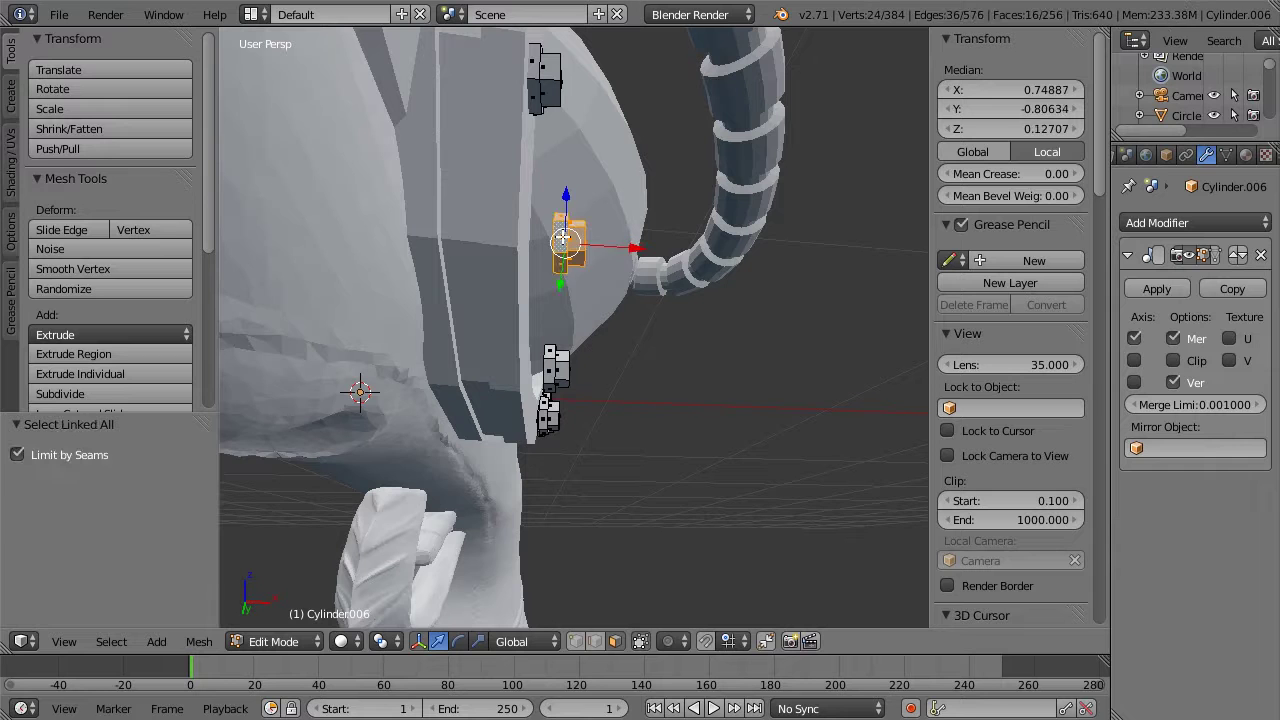
drag(637, 250, 603, 253)
click(601, 253)
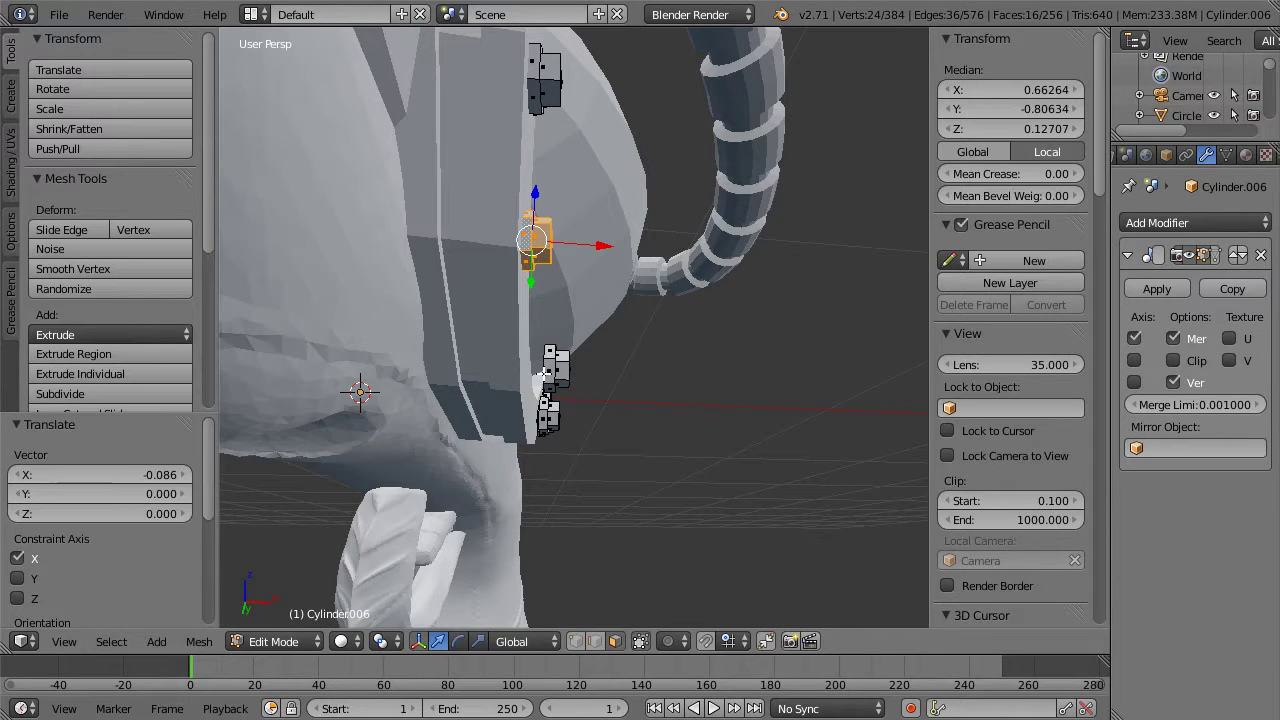
Step: Select the whole neighbouring bolt just before the ring's lowest point and move it X -0.076 into the surface
right_click(554, 371)
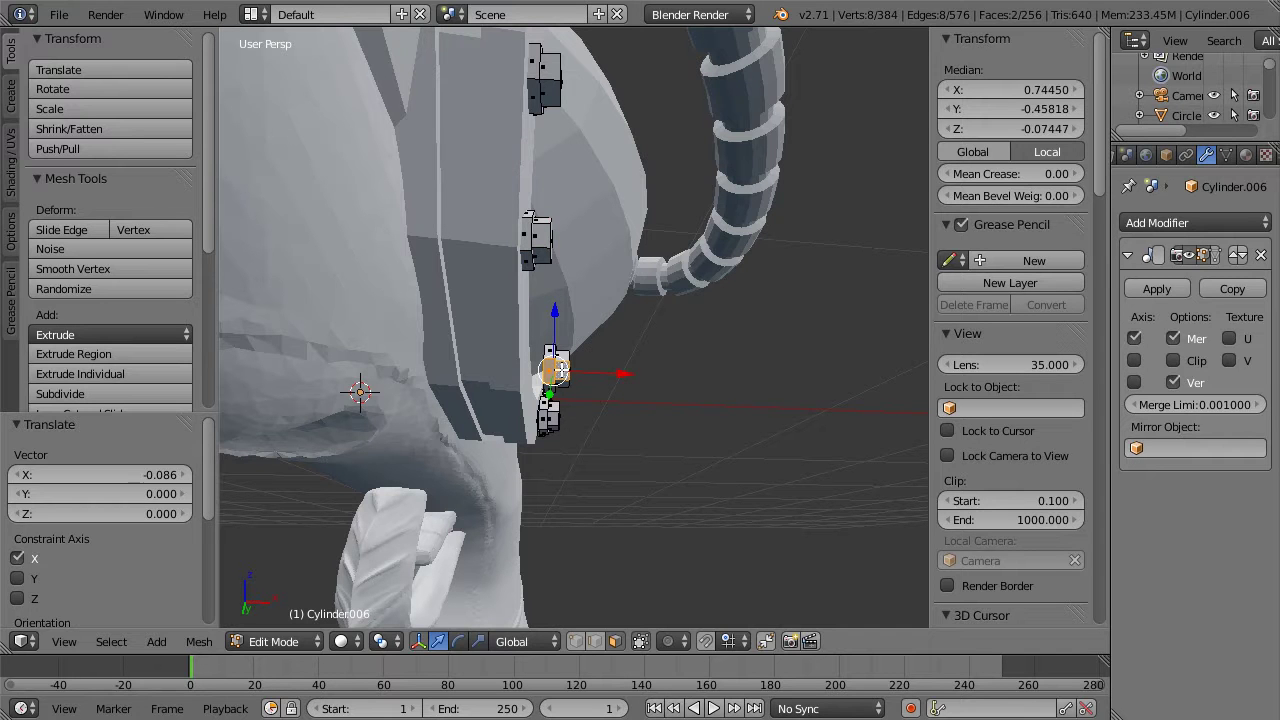
key(ctrl+l)
drag(596, 369, 573, 371)
scroll(607, 378, down, 1)
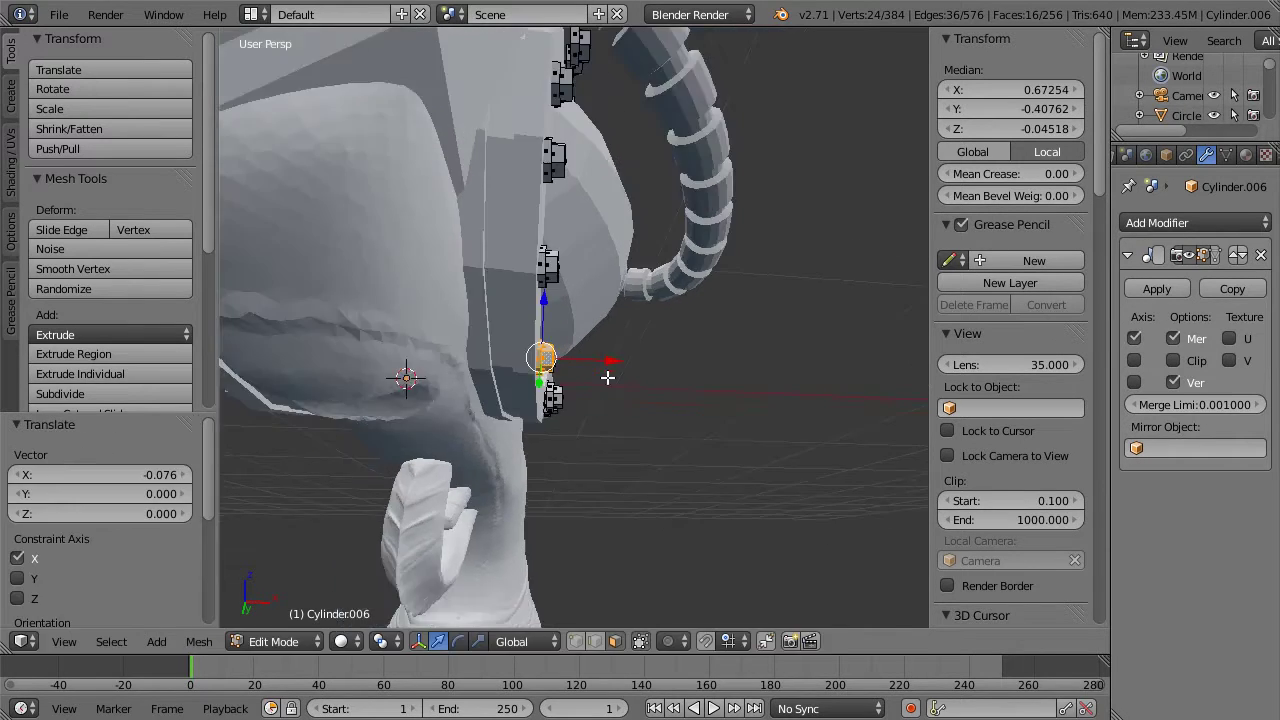
Step: Select the whole bolt at the ring's lowest point and move it X -0.045 into the ring's surface
scroll(607, 378, up, 3)
right_click(526, 490)
shift+right_click(531, 487)
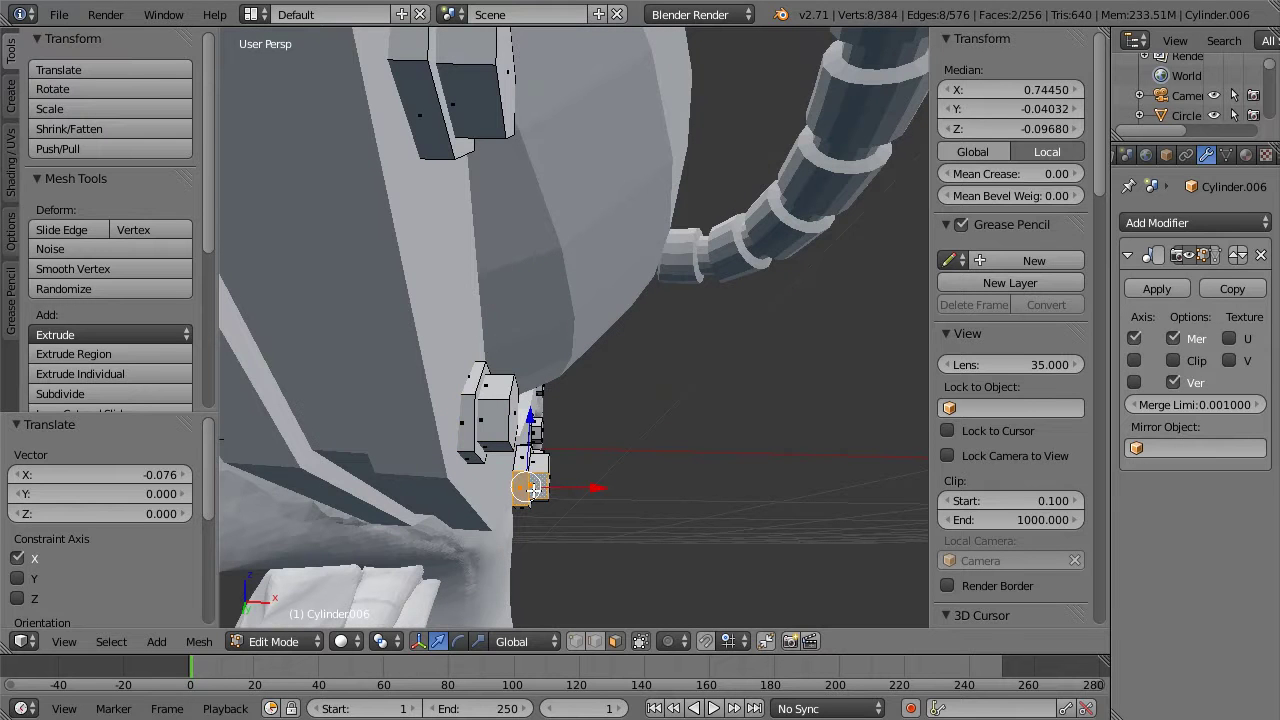
key(ctrl+l)
key(g)
key(x)
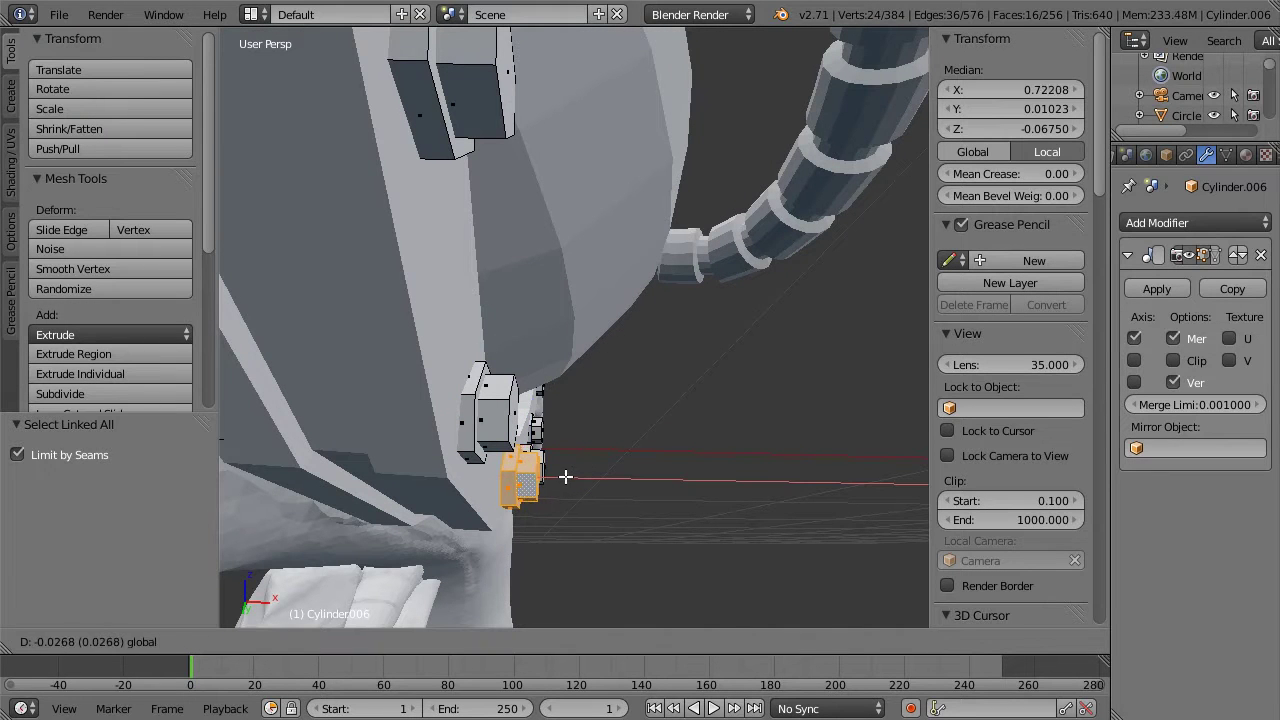
click(640, 451)
Step: Select the whole next bolt on the grip side of the ring's lowest point and move it X -0.025 inward
middle_drag(640, 451, 698, 446)
right_click(660, 530)
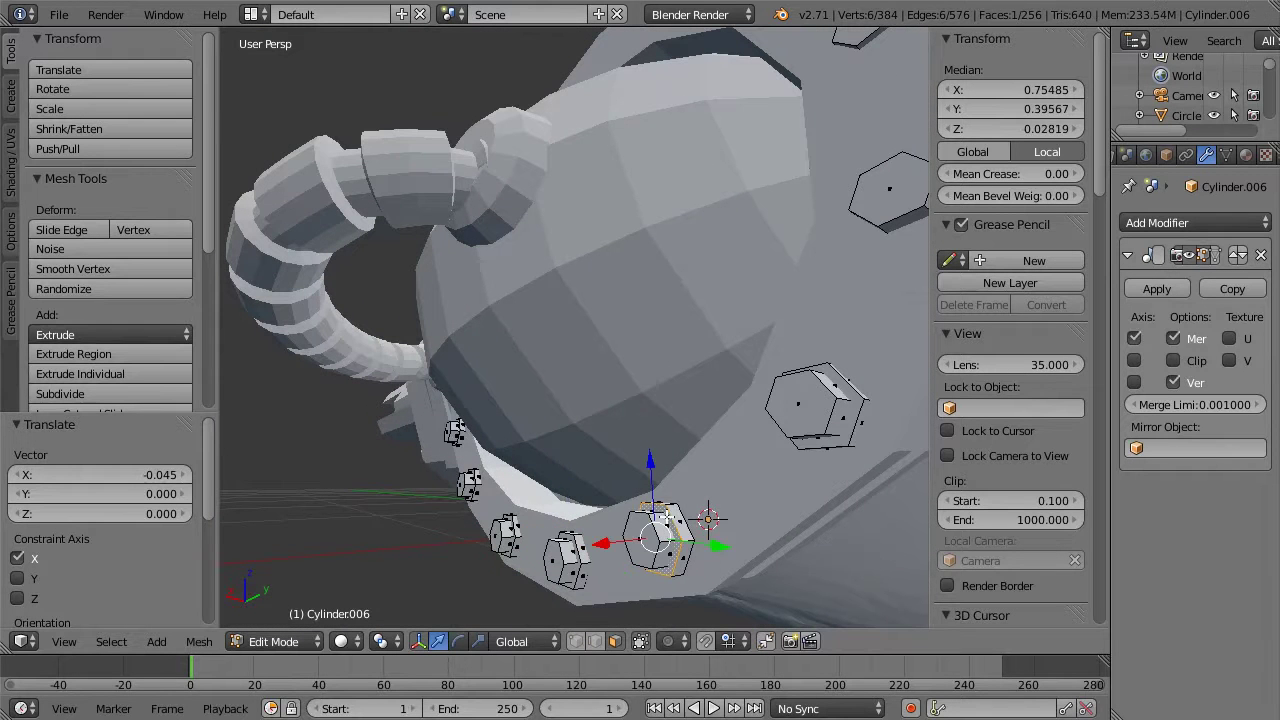
shift+right_click(680, 518)
shift+right_click(663, 519)
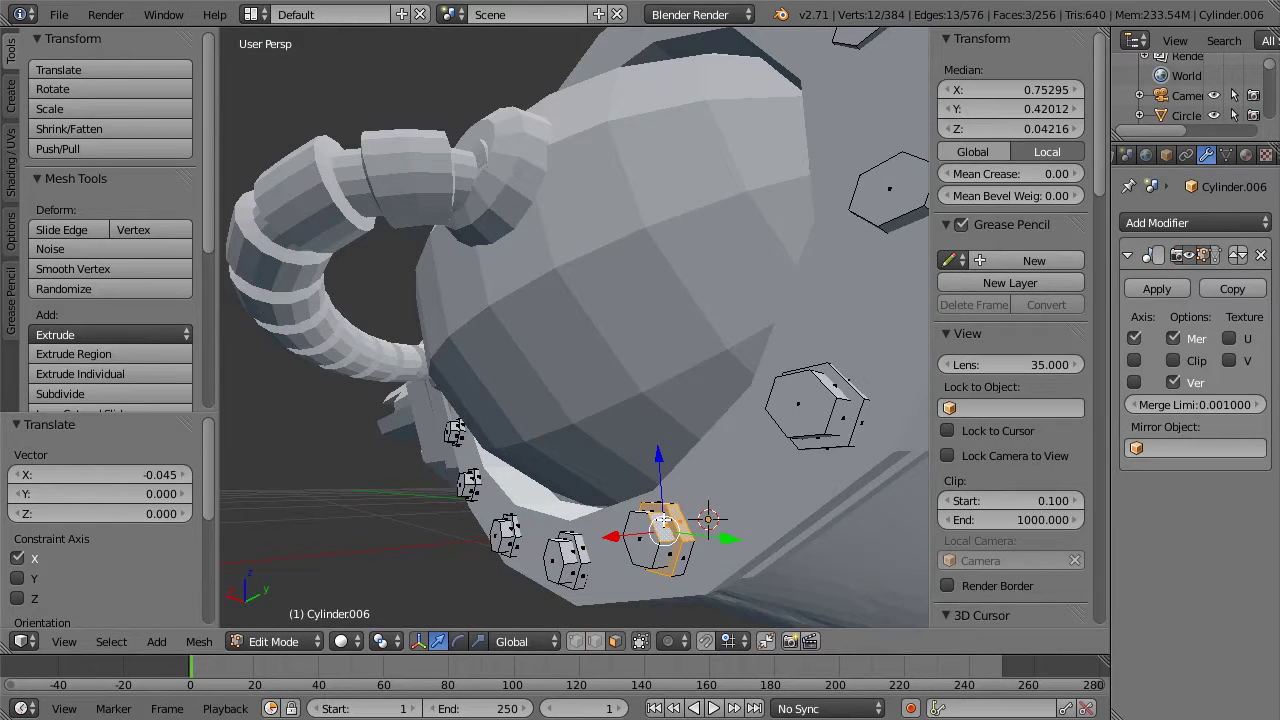
key(ctrl+l)
key(g)
key(x)
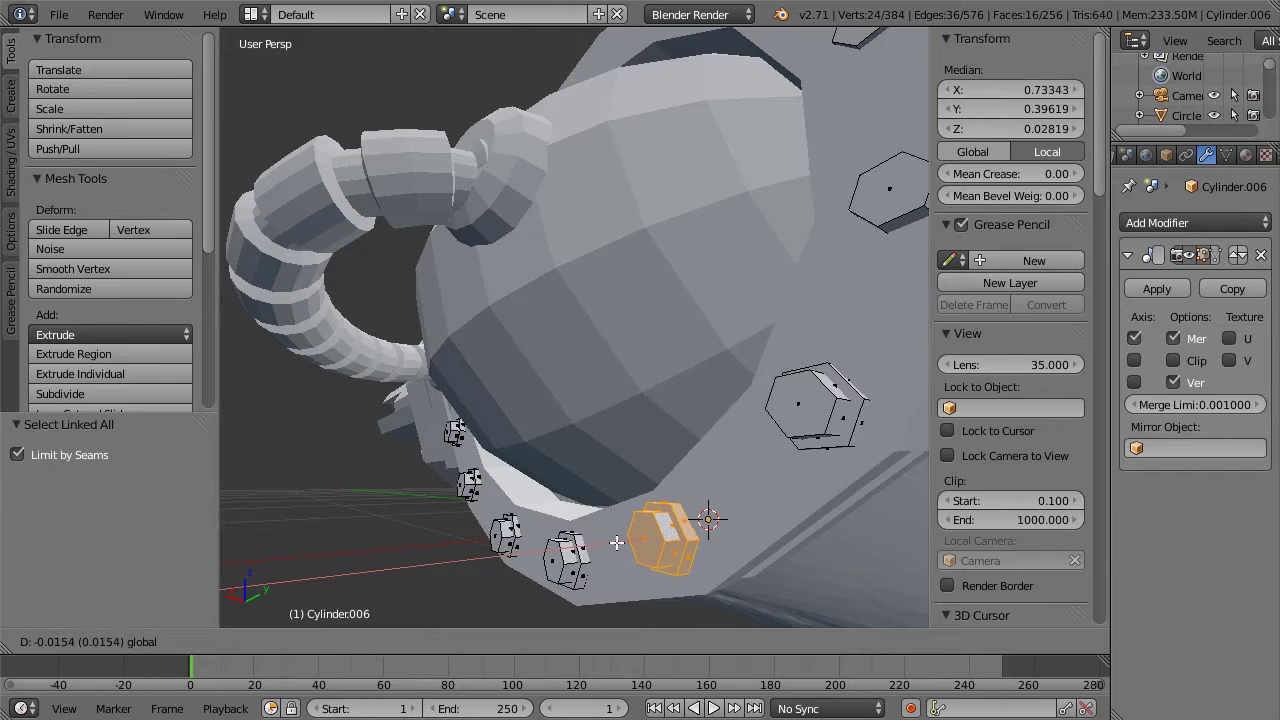
click(619, 542)
Step: Select the whole sunken bolt midway up the ring's grip side and move it X 0.038 outward
middle_drag(628, 538, 796, 282)
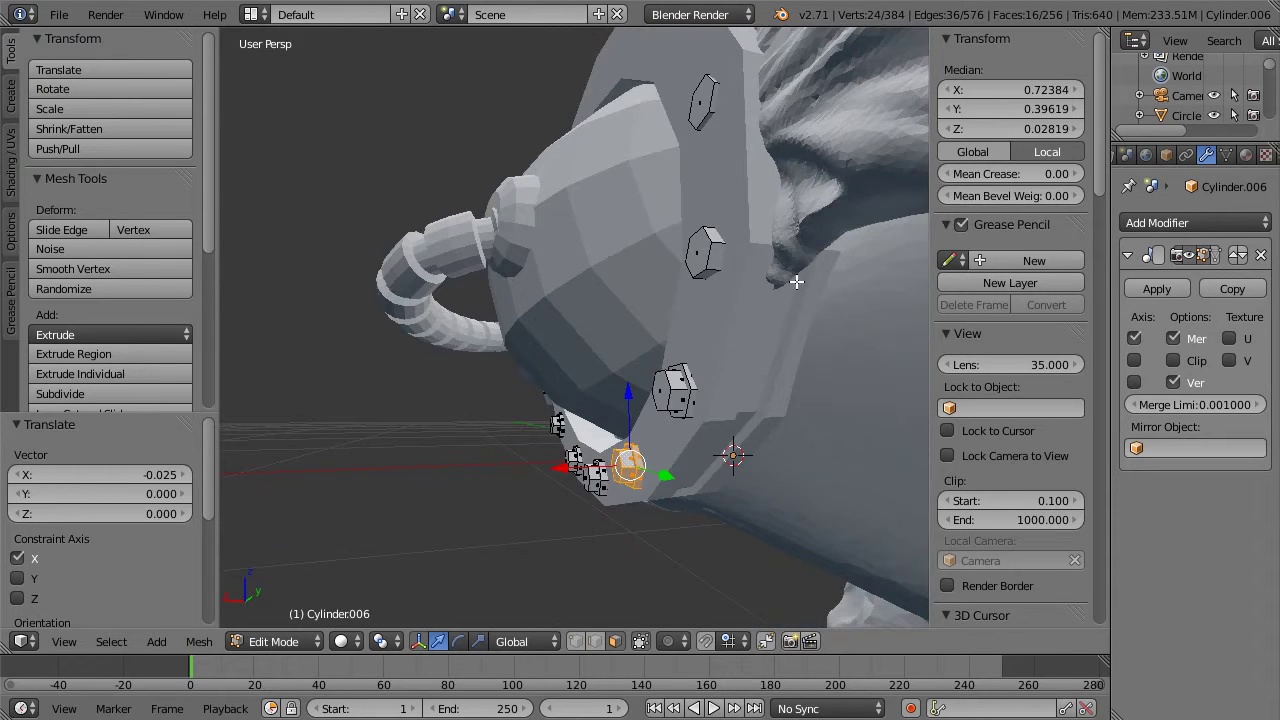
key(z)
key(z)
right_click(721, 251)
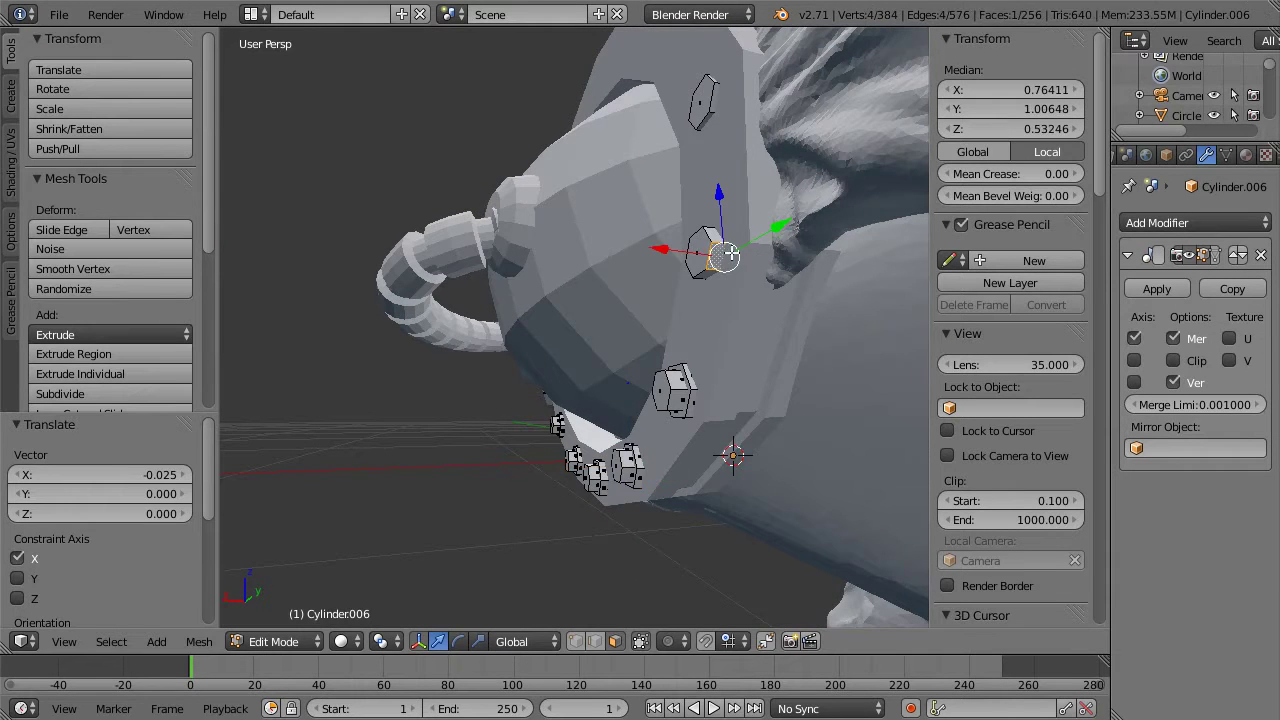
key(z)
right_click(737, 258)
key(z)
key(z)
shift+right_click(723, 255)
key(z)
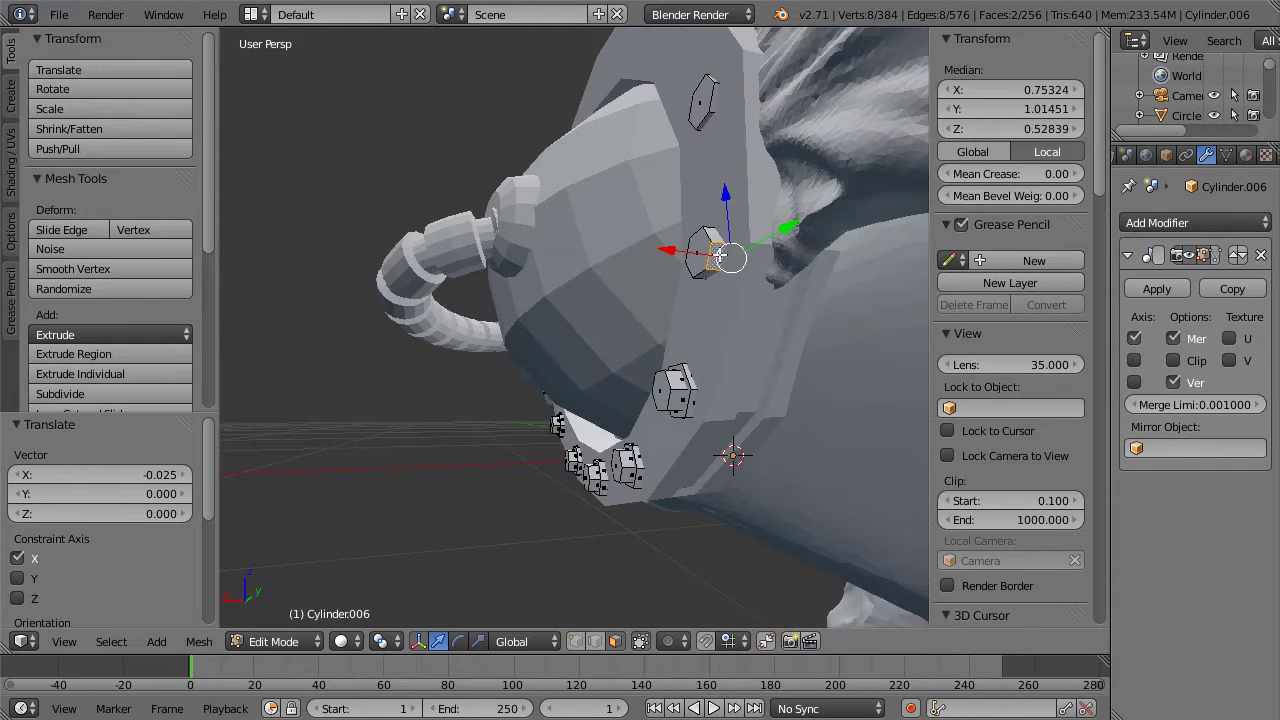
key(ctrl+l)
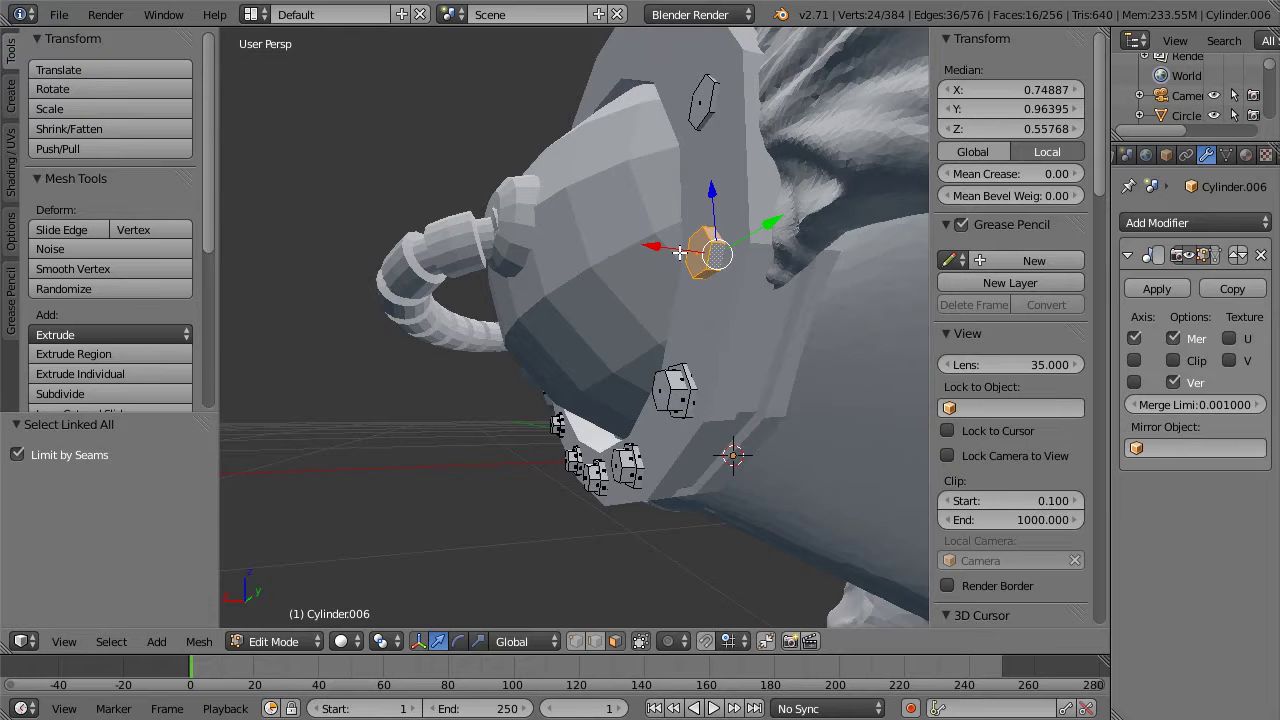
key(g)
key(x)
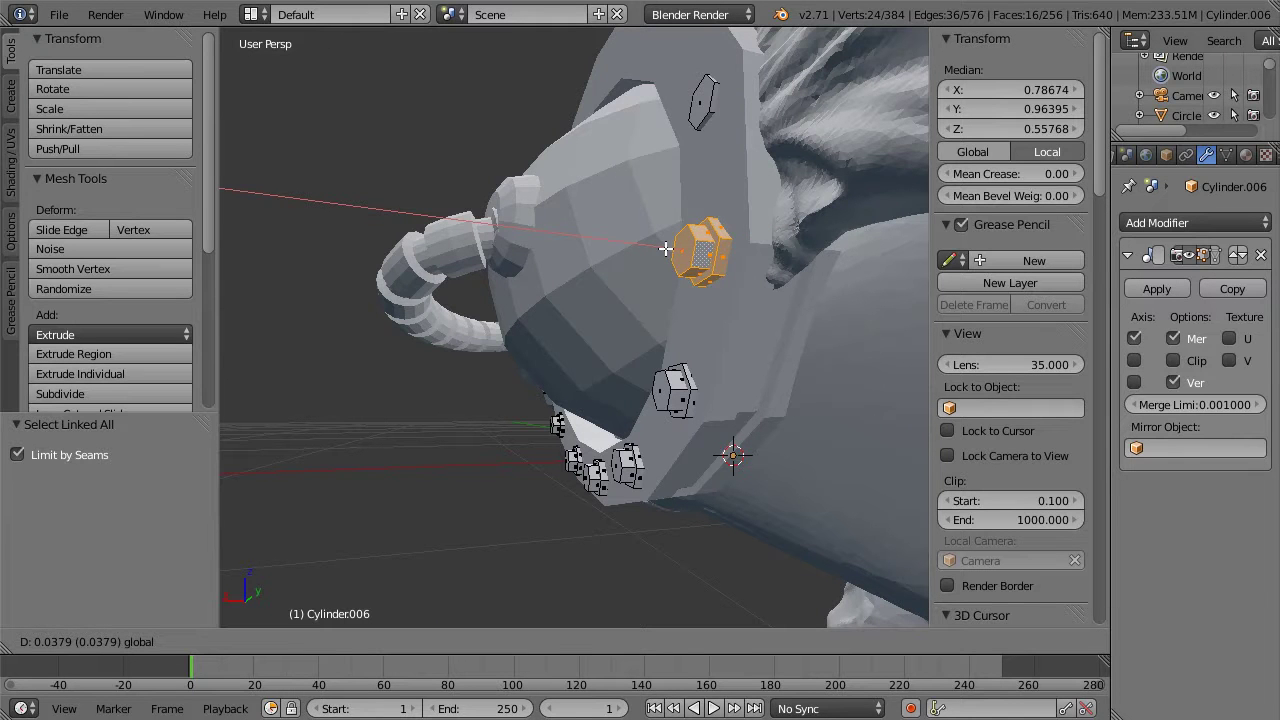
click(666, 248)
Step: Select the whole sunken bolt directly above it on the grip side and move it X 0.051 outward
right_click(699, 117)
key(z)
shift+right_click(725, 117)
shift+right_click(746, 126)
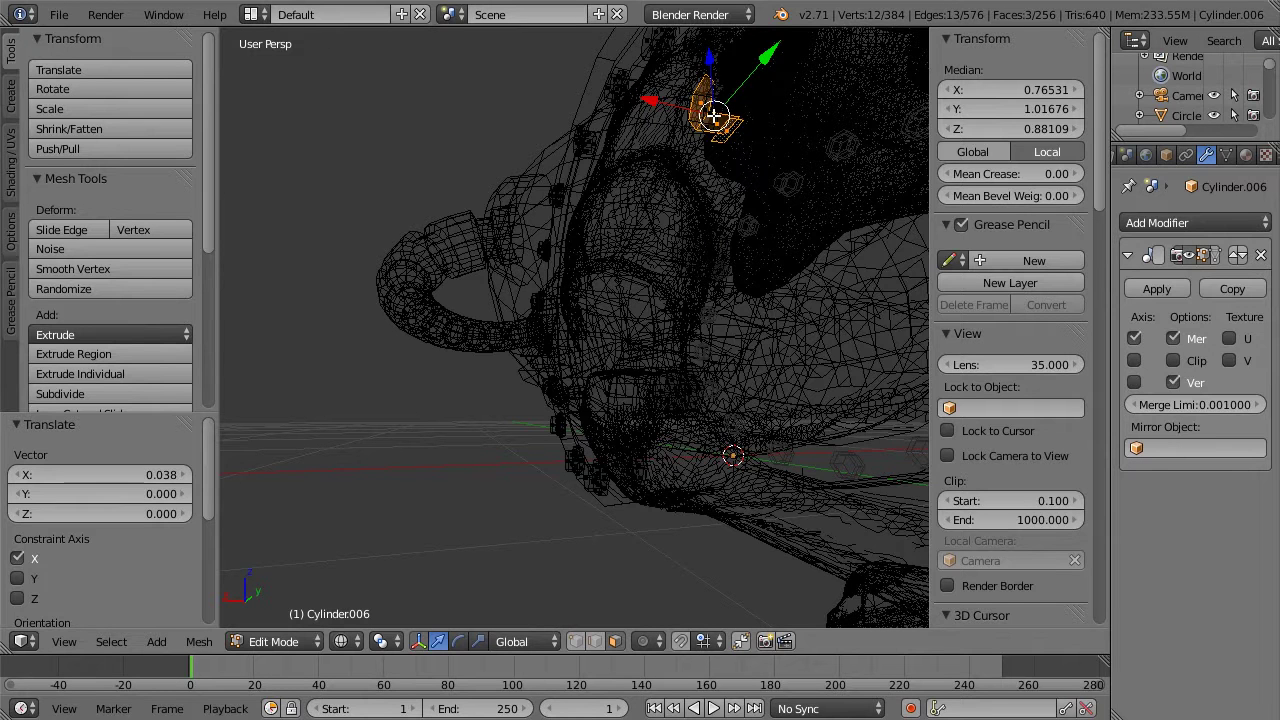
key(ctrl+l)
key(z)
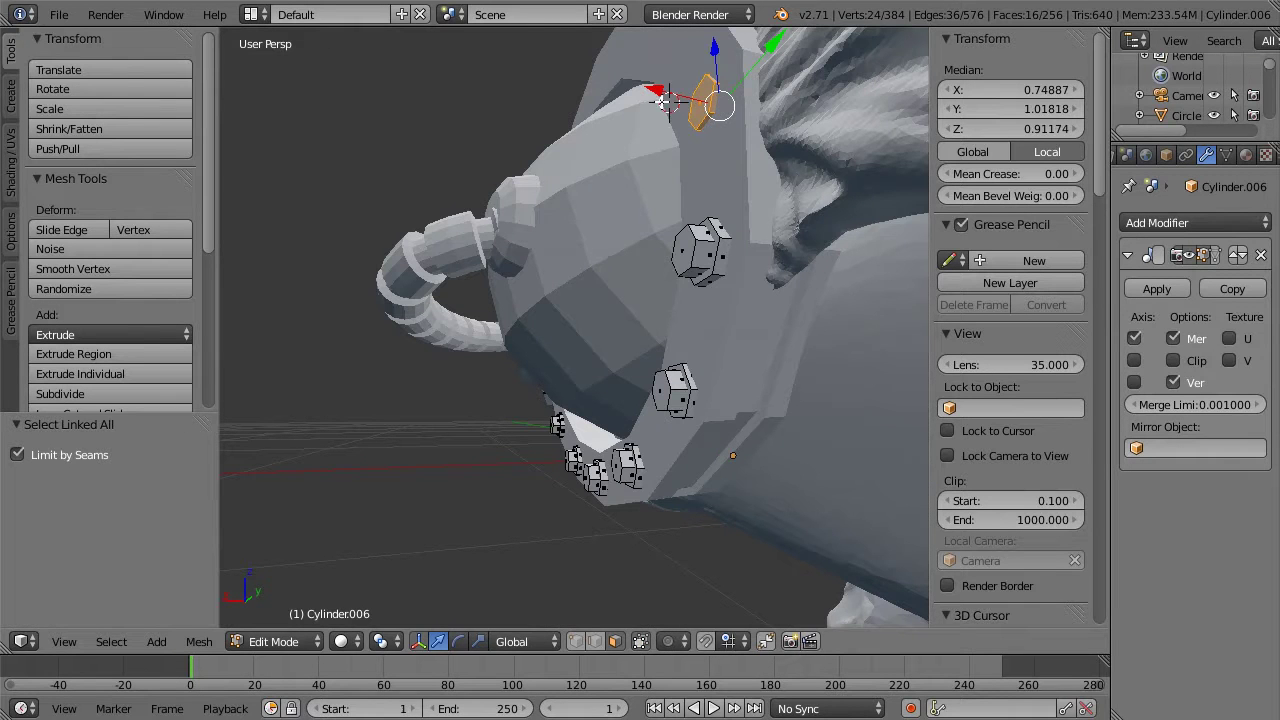
key(g)
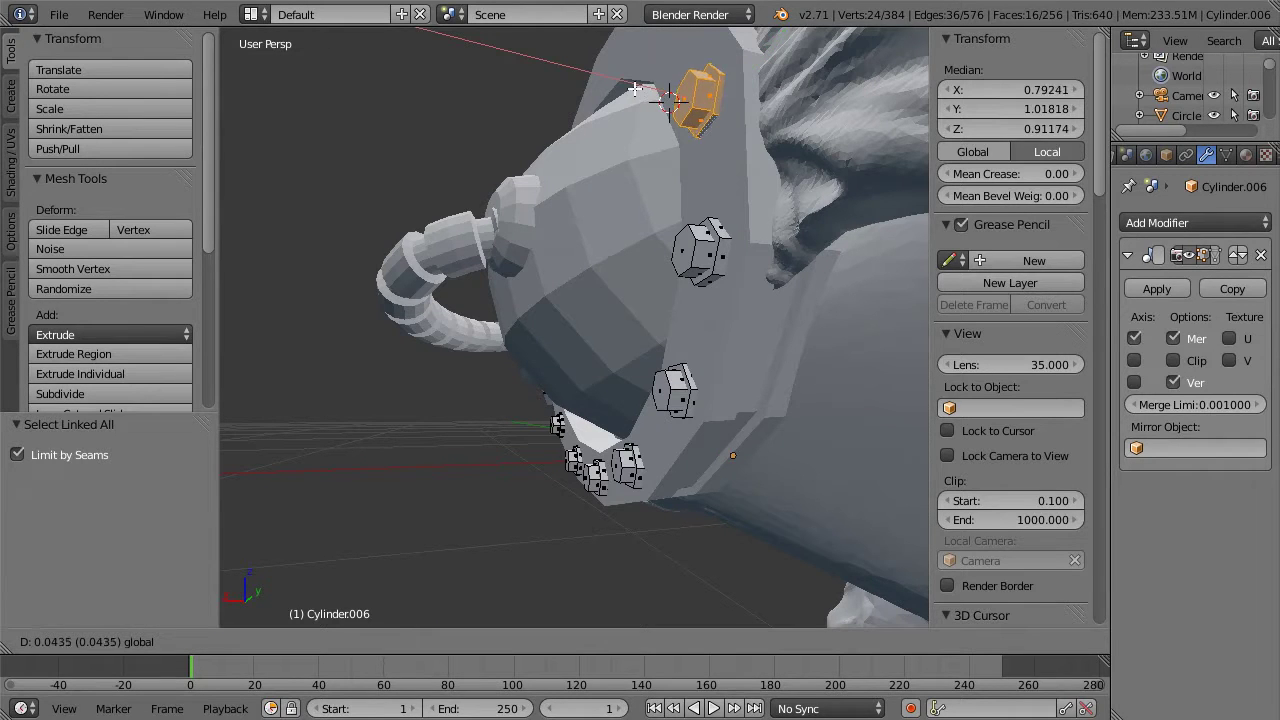
click(631, 89)
Step: Select the three hidden bolts along the ring's upper grip side with their linked geometry and move them X 0.140 outward
scroll(576, 114, down, 3)
mouse_move(555, 136)
middle_down()
mouse_move(617, 229)
mouse_move(680, 256)
mouse_move(790, 250)
middle_up()
key(z)
right_click(842, 238)
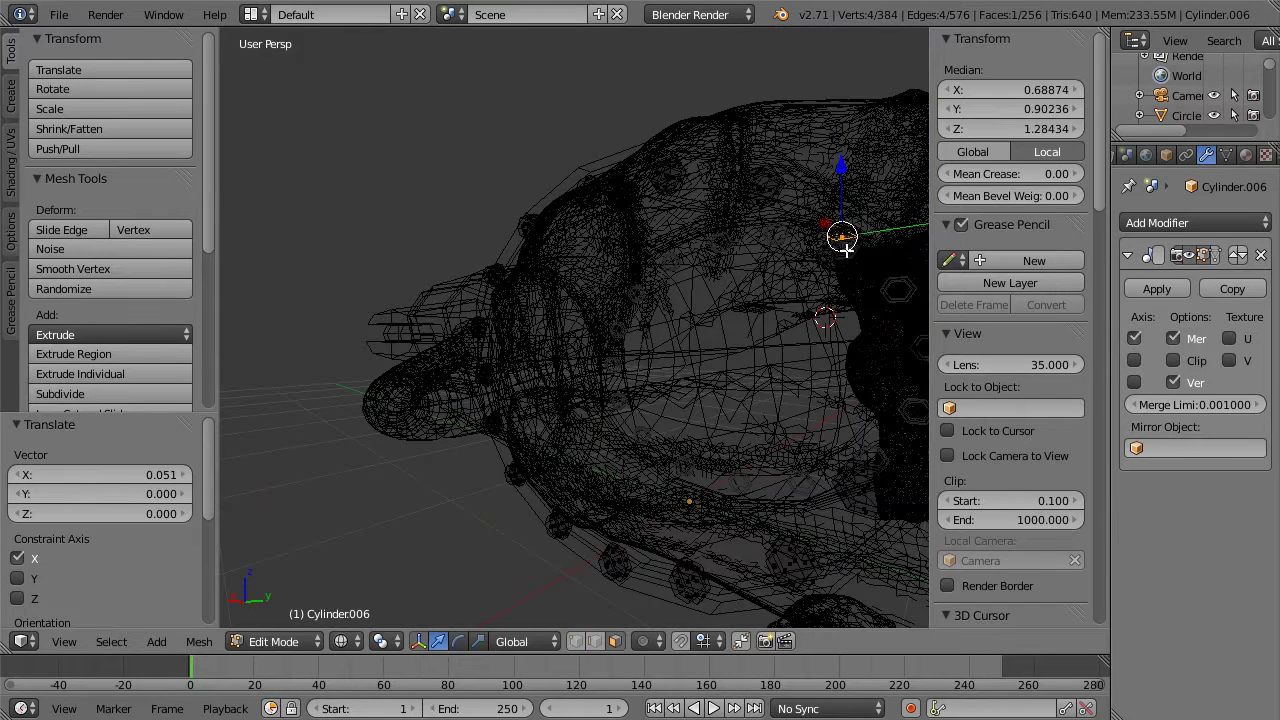
drag(866, 261, 866, 261)
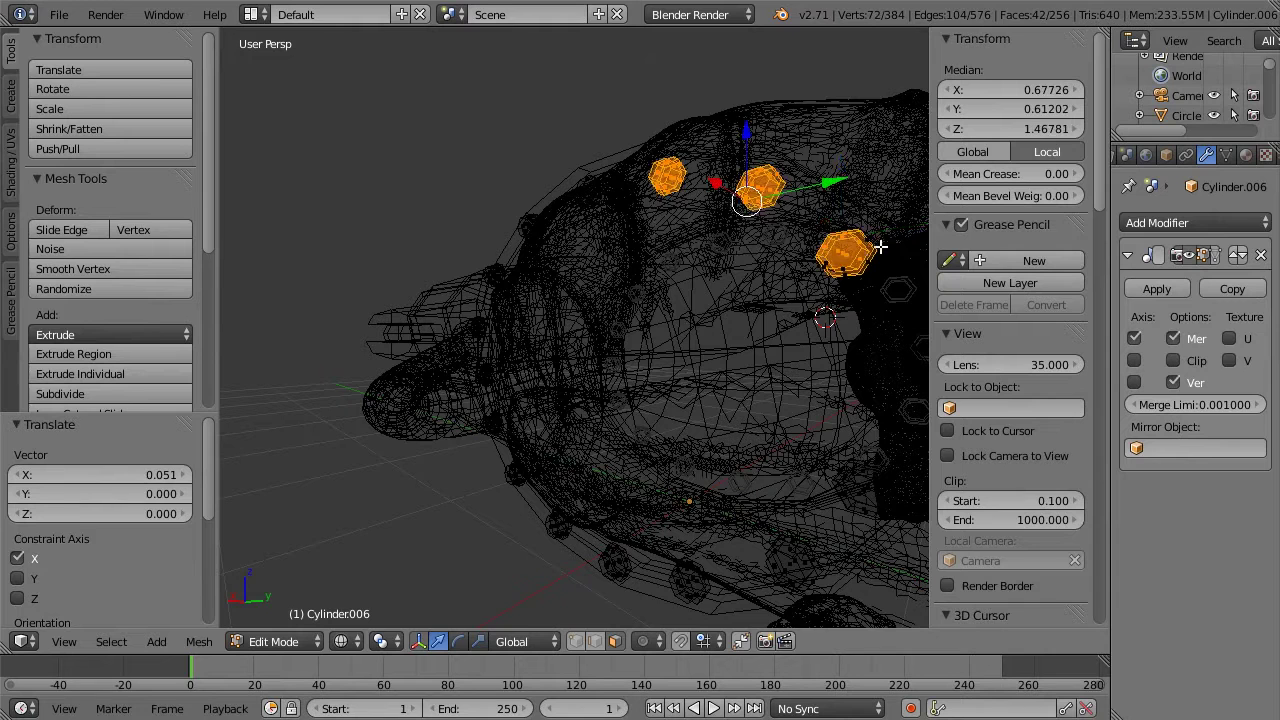
key(ctrl+l)
key(z)
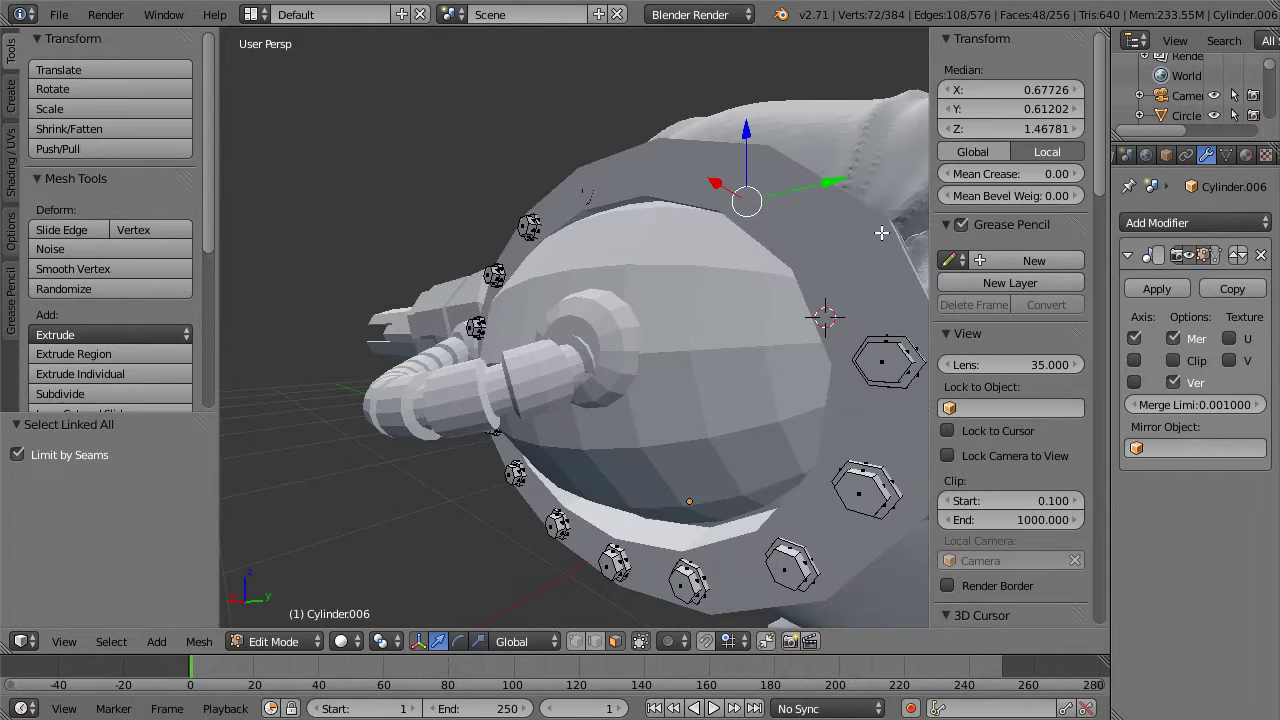
drag(725, 191, 704, 186)
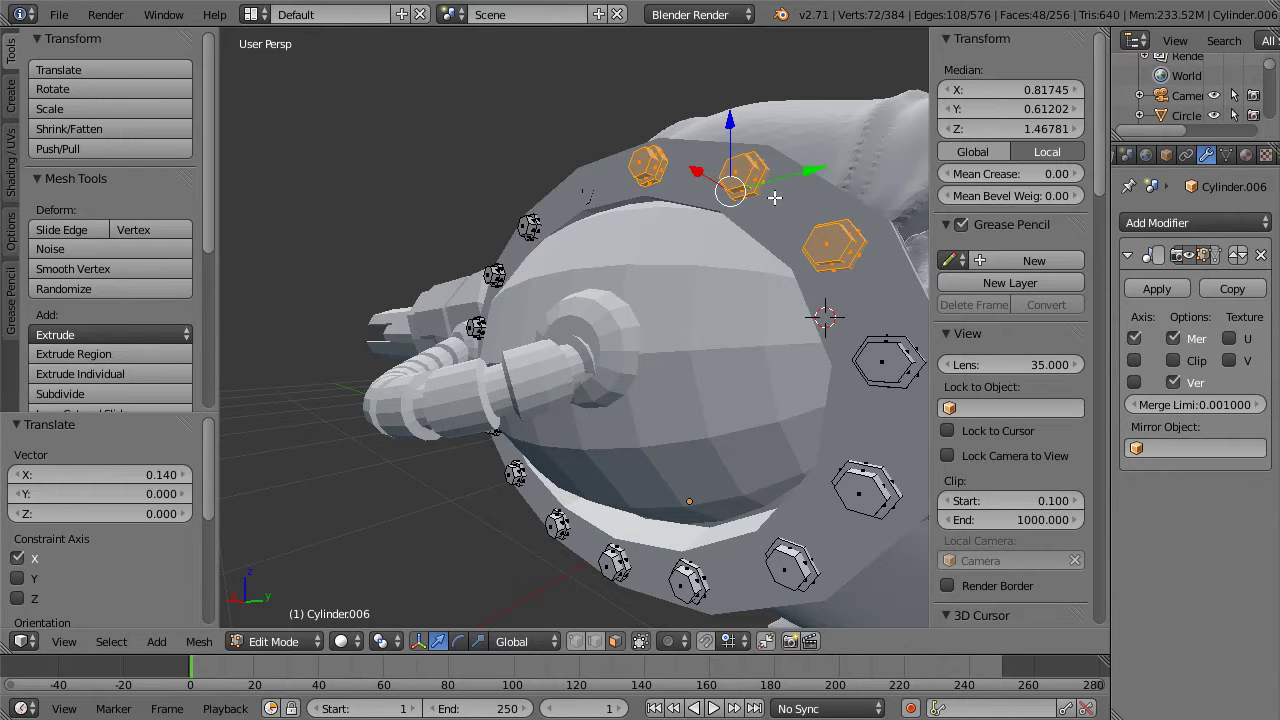
Step: Select only the remaining sunken bolt on the ring's upper barrel side and move it X 0.127 out to the surface
middle_drag(793, 209, 875, 274)
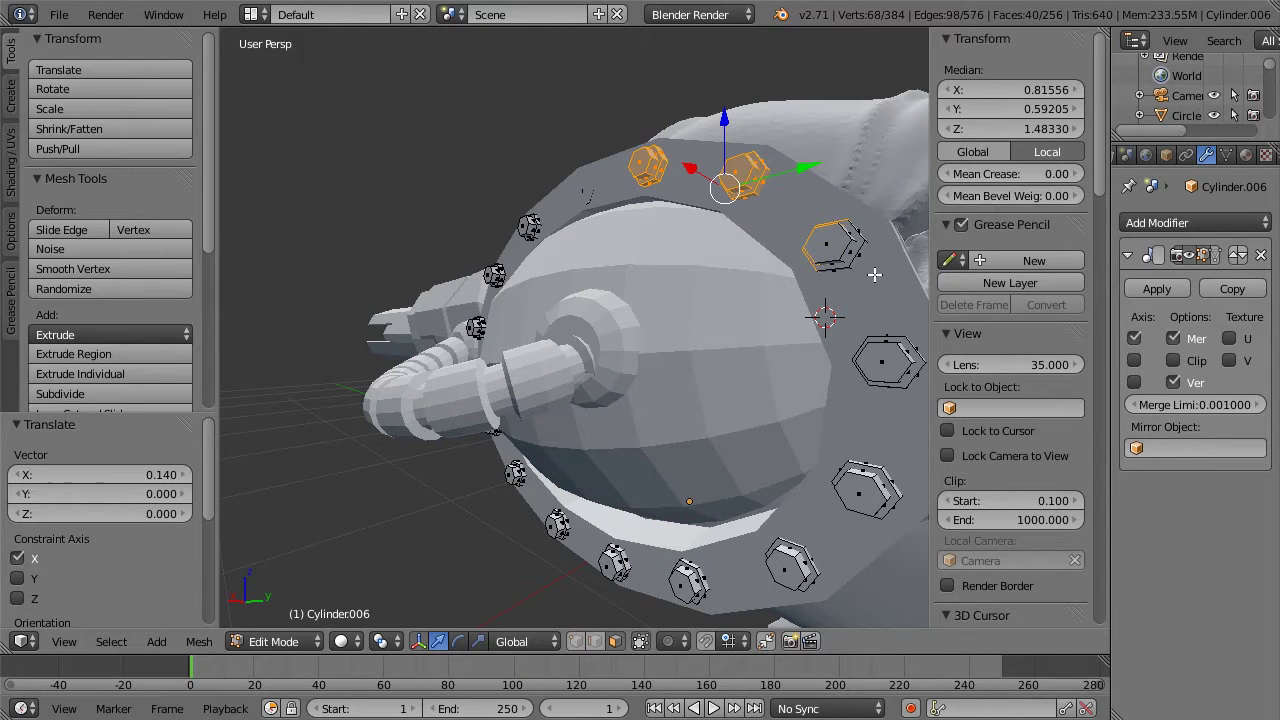
key(a)
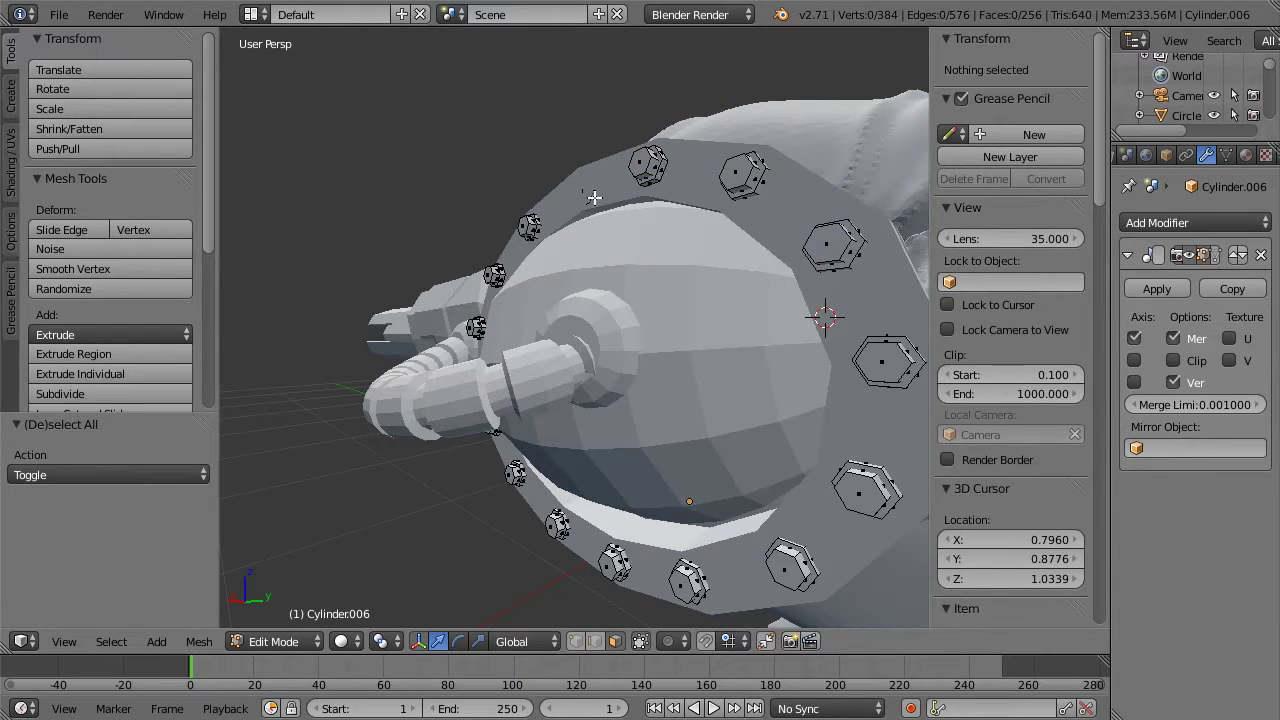
key(z)
key(b)
drag(574, 177, 608, 215)
key(z)
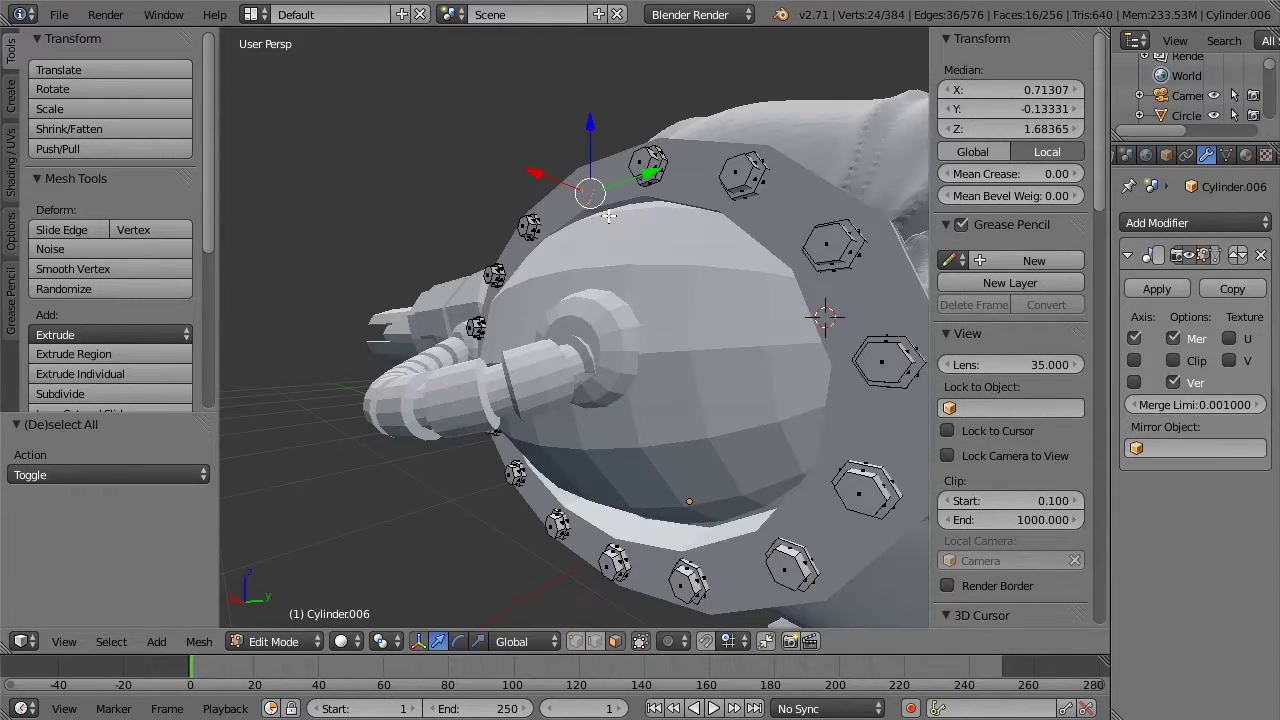
key(ctrl+l)
key(g)
key(x)
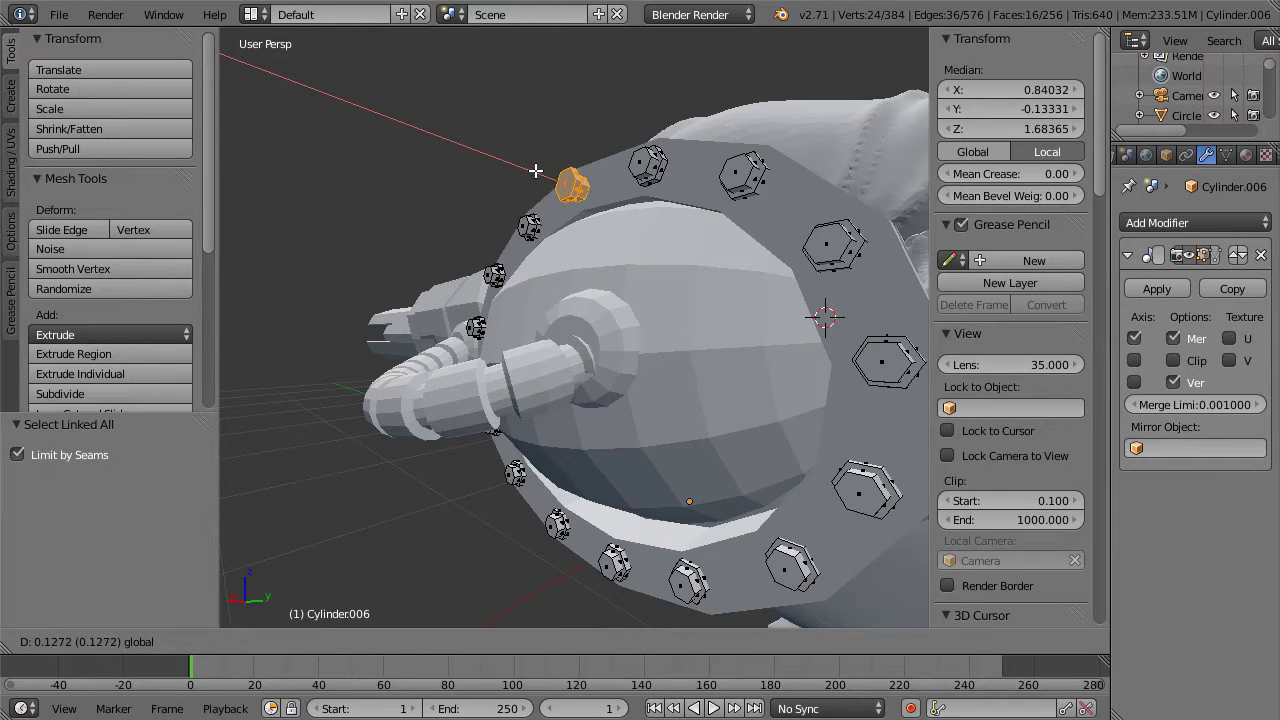
click(531, 172)
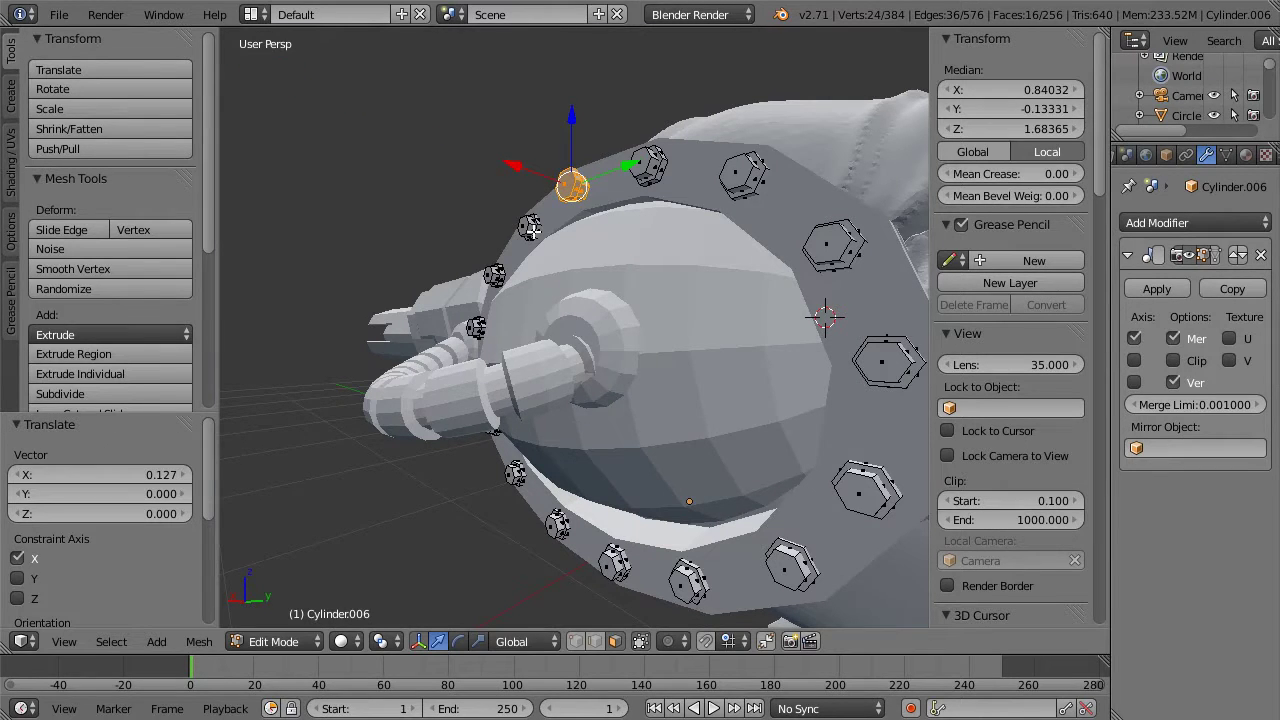
Step: In top view, rotate this bolt 180° and shift it slightly inward against the ring
key(KP_7)
key(r)
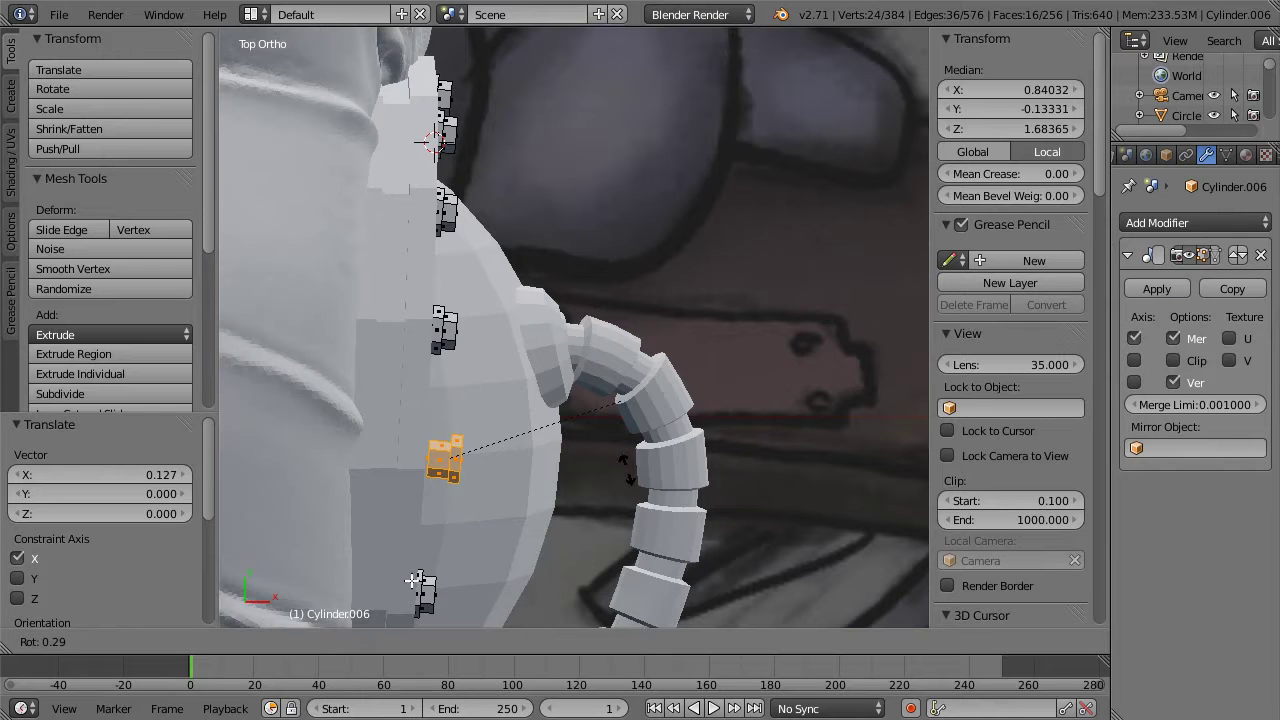
click(367, 495)
key(g)
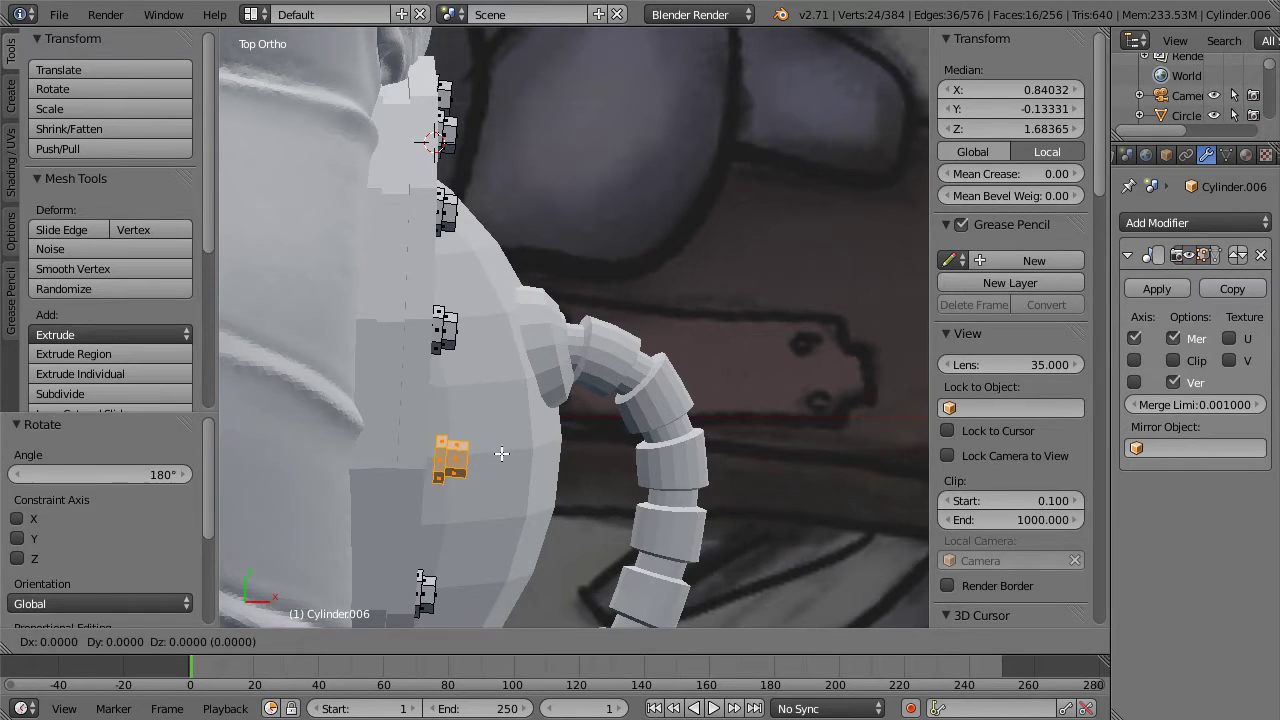
click(488, 455)
Step: Select the whole neighbouring bolt toward the grip, turn its head outward, seat it against the ring and clear the selection
right_click(440, 324)
shift+right_click(452, 320)
key(ctrl+l)
key(r)
click(535, 291)
key(g)
click(529, 290)
key(a)
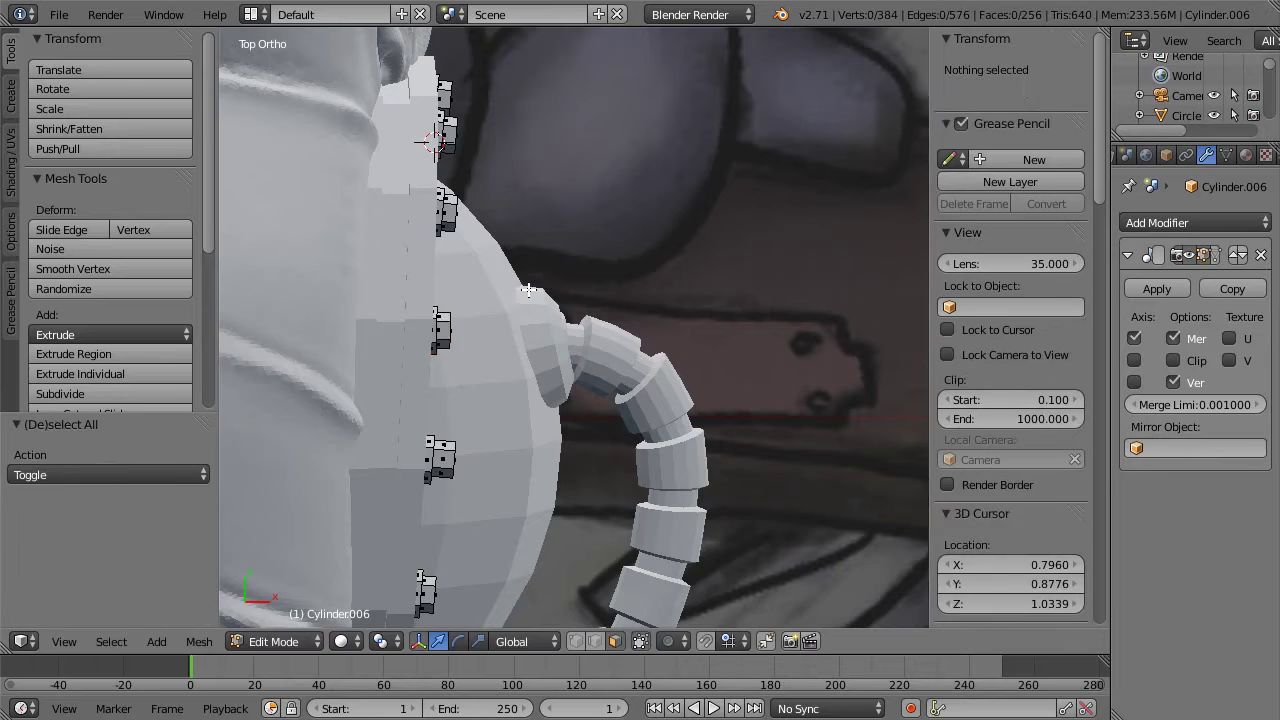
Step: Return to Object Mode and inspect the bolted ring and the whole gun from several angles
key(Tab)
scroll(600, 330, down, 3)
key(a)
middle_drag(601, 328, 323, 199)
scroll(343, 200, down, 8)
scroll(665, 352, up, 5)
middle_drag(666, 352, 641, 346)
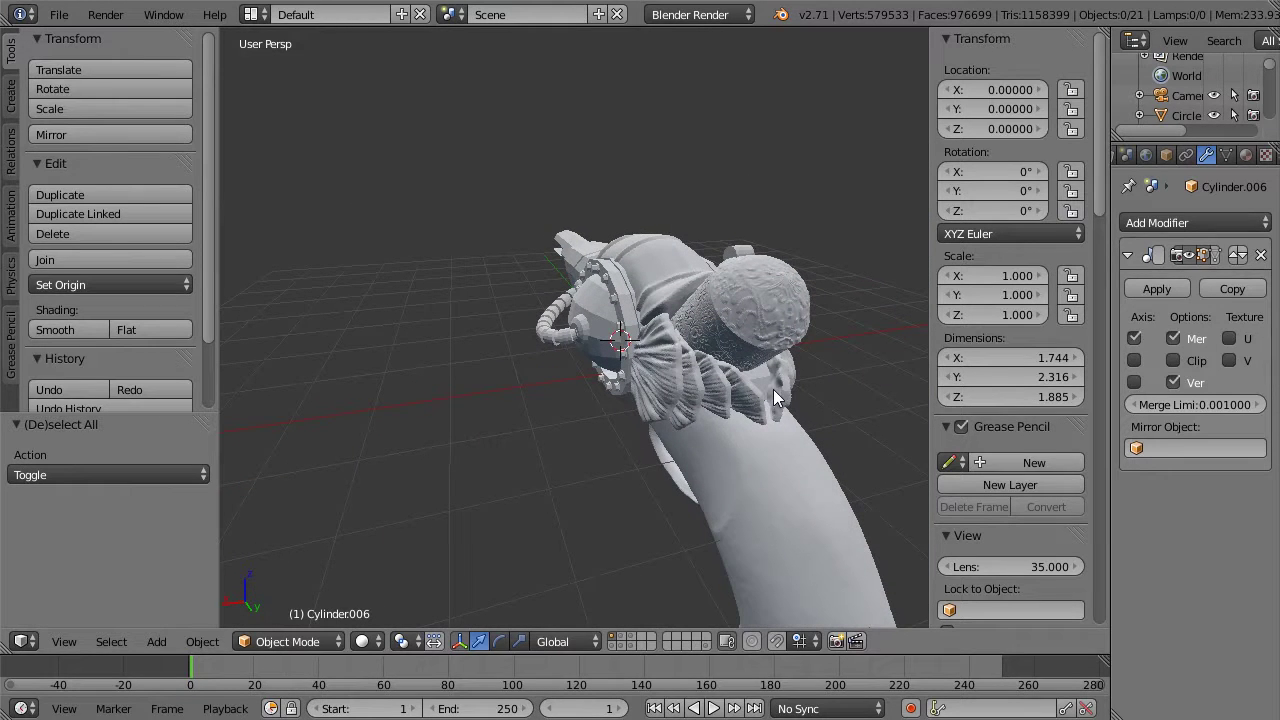
middle_drag(773, 389, 648, 392)
middle_drag(471, 352, 655, 369)
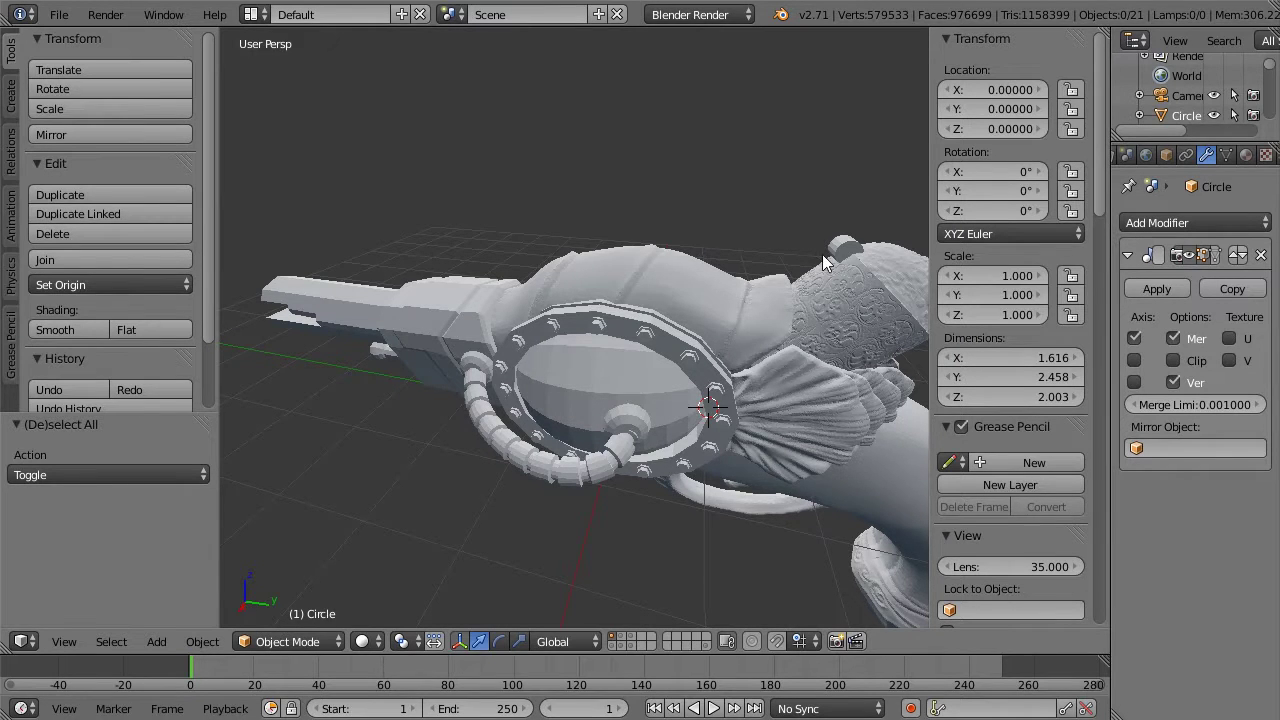
middle_drag(733, 248, 907, 264)
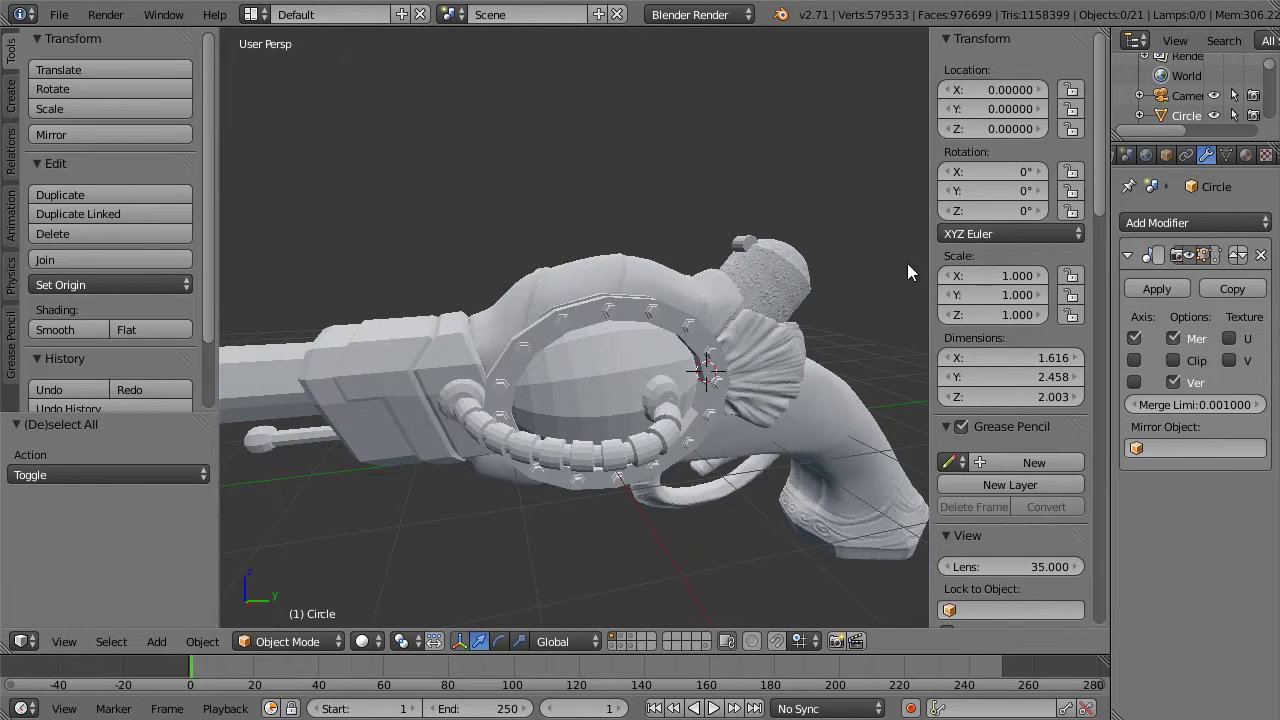
Step: Hide the properties sidebar and tool shelf and show only the layer holding the gun's low-poly version
key(n)
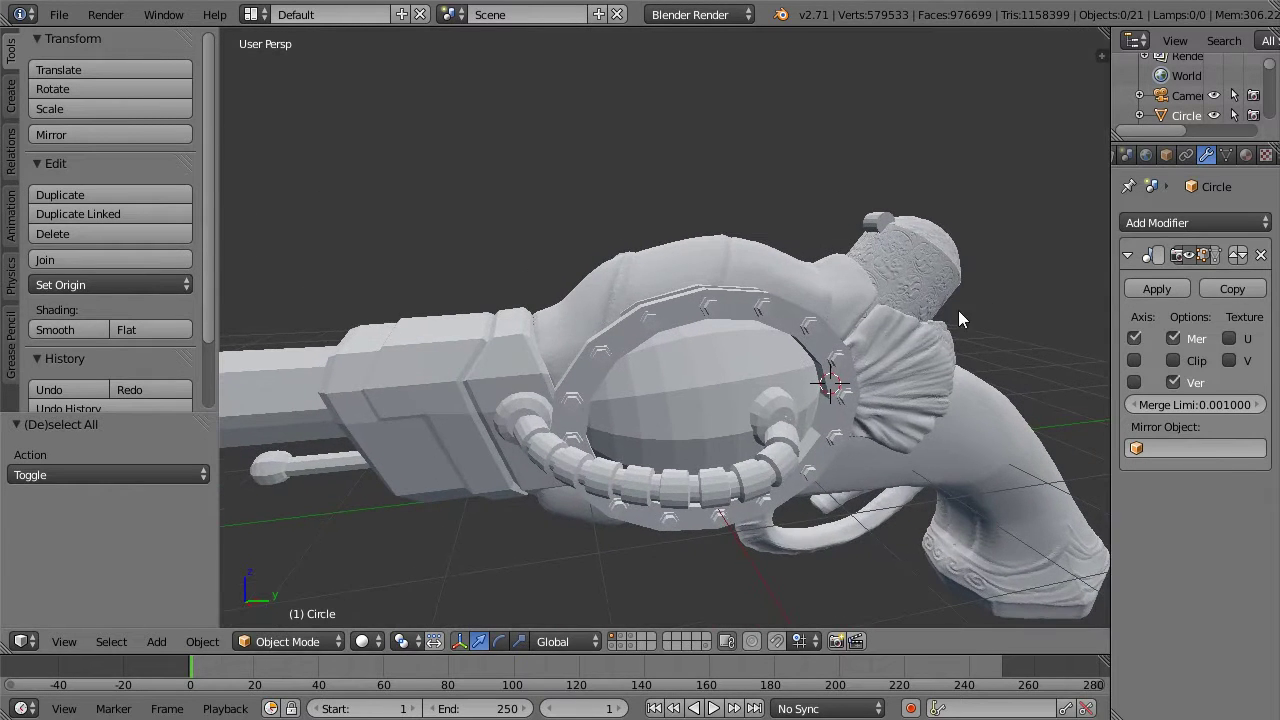
key(t)
scroll(511, 221, down, 4)
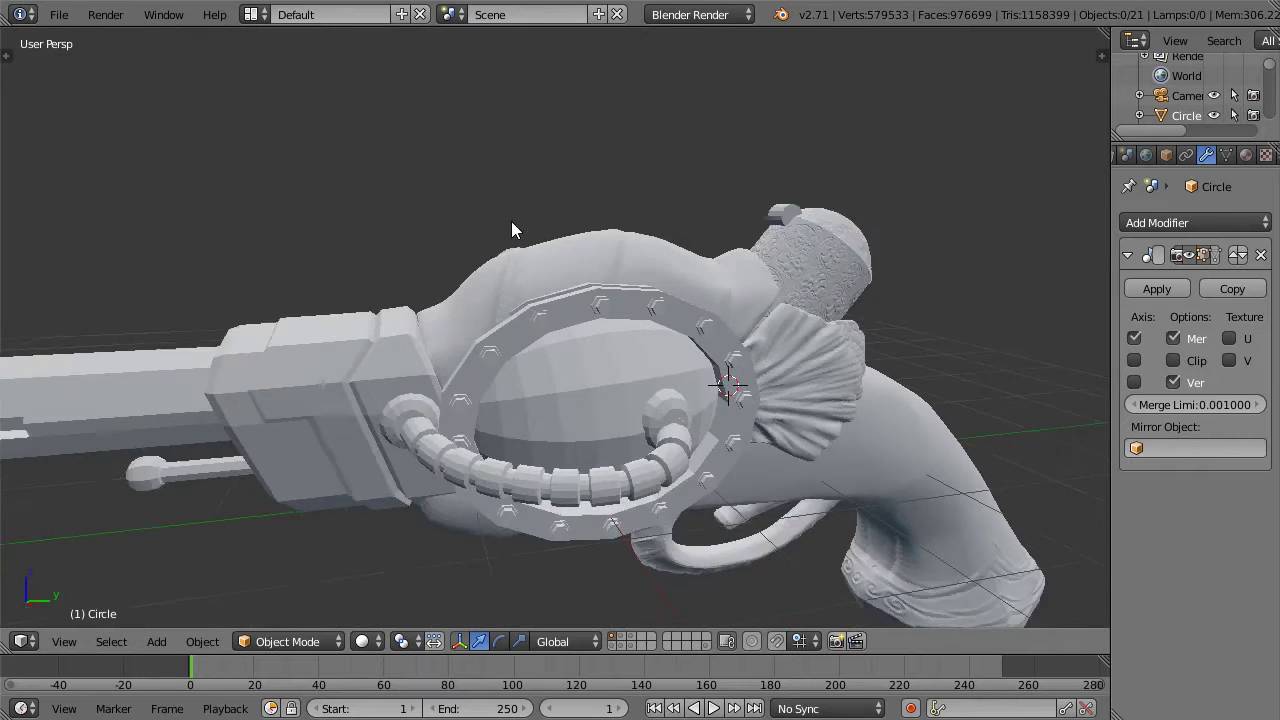
click(610, 643)
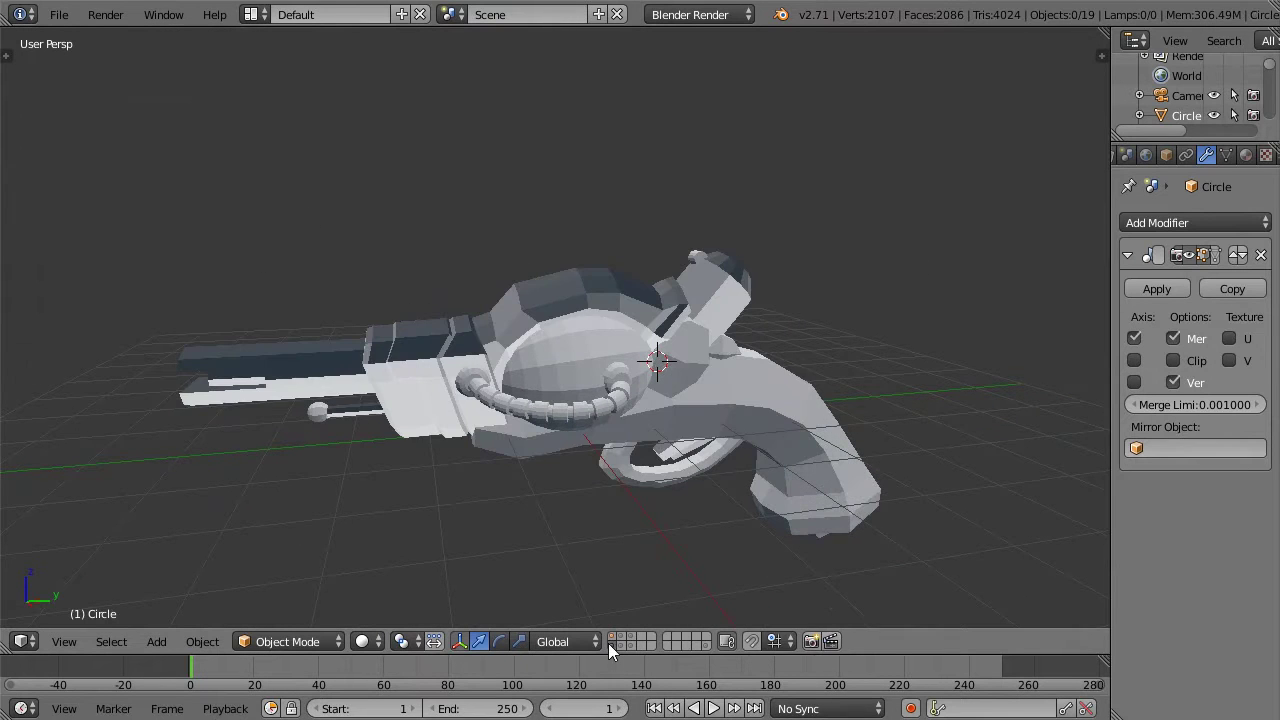
Step: Recalculate the normals of the low-poly gun's rounded main body so all its faces point outward
middle_drag(588, 336, 630, 290)
right_click(595, 292)
key(Tab)
key(a)
key(ctrl+n)
key(Tab)
Step: Recalculate the normals of the slanted cylinder at the rear of the gun so its faces point outward
right_click(655, 284)
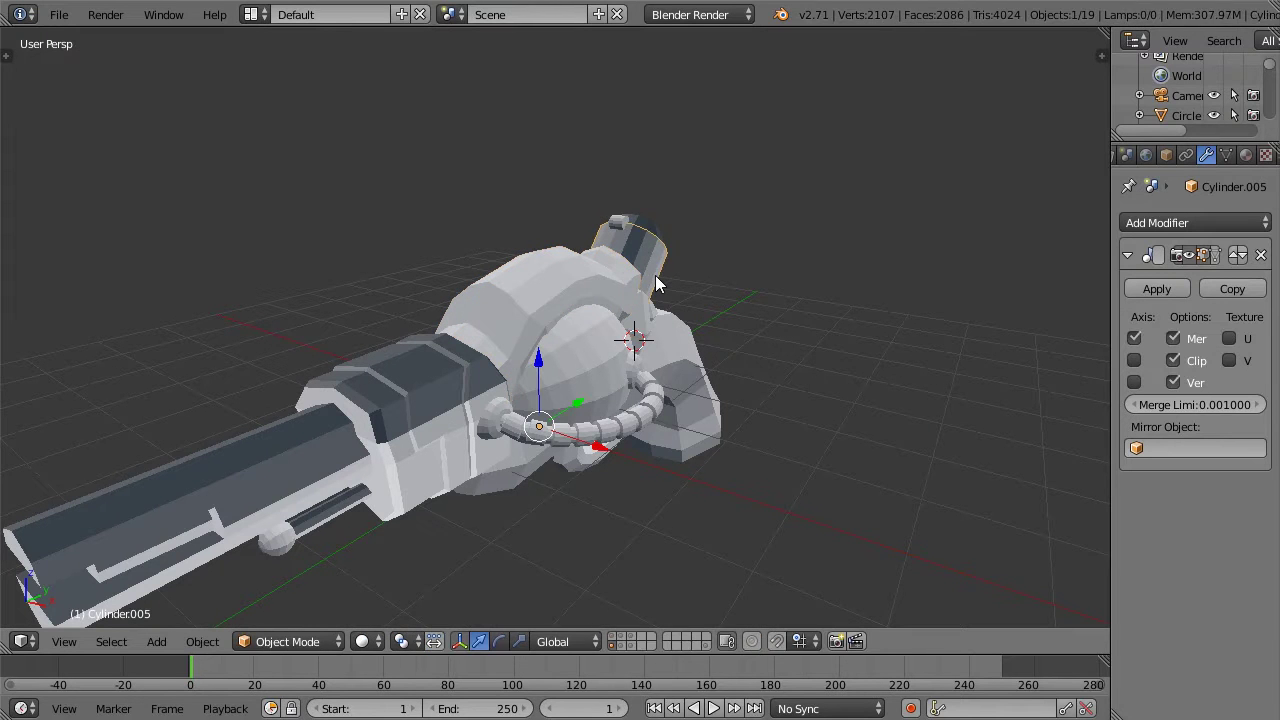
key(Tab)
key(a)
key(ctrl+n)
key(Tab)
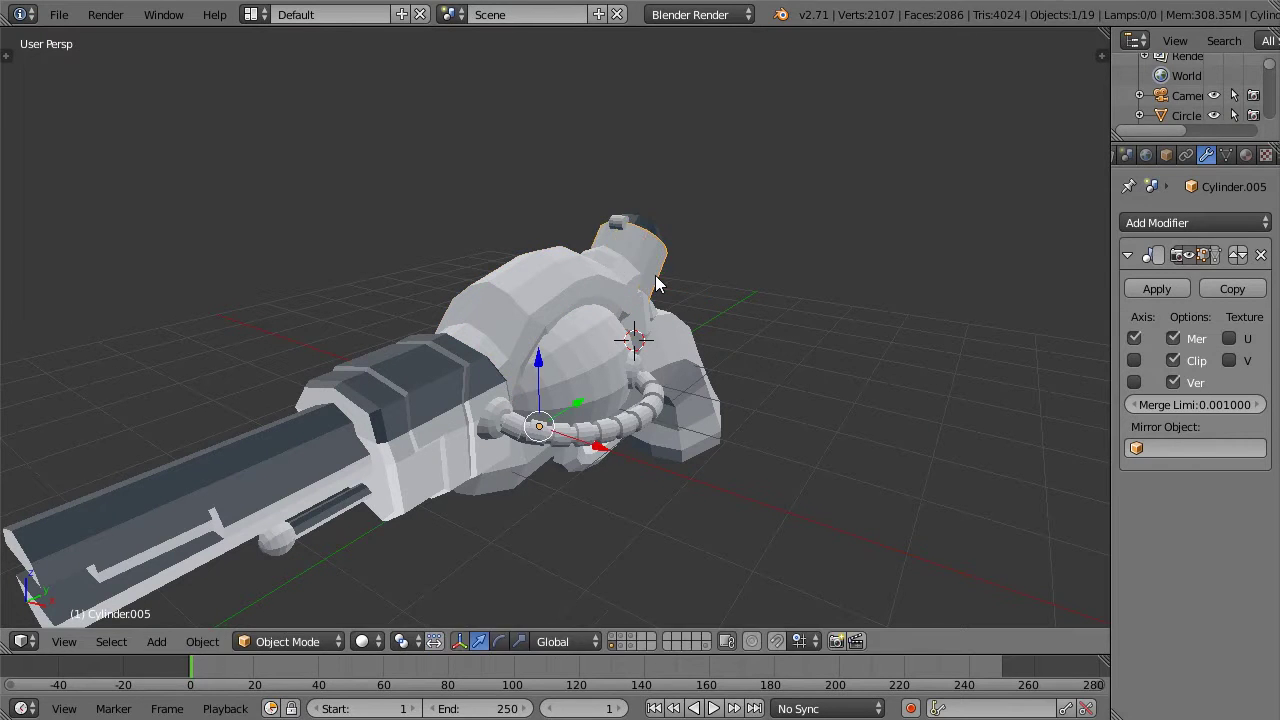
Step: Recalculate the normals of the rear cylinder's end cap so its faces point outward
right_click(646, 228)
key(Tab)
key(a)
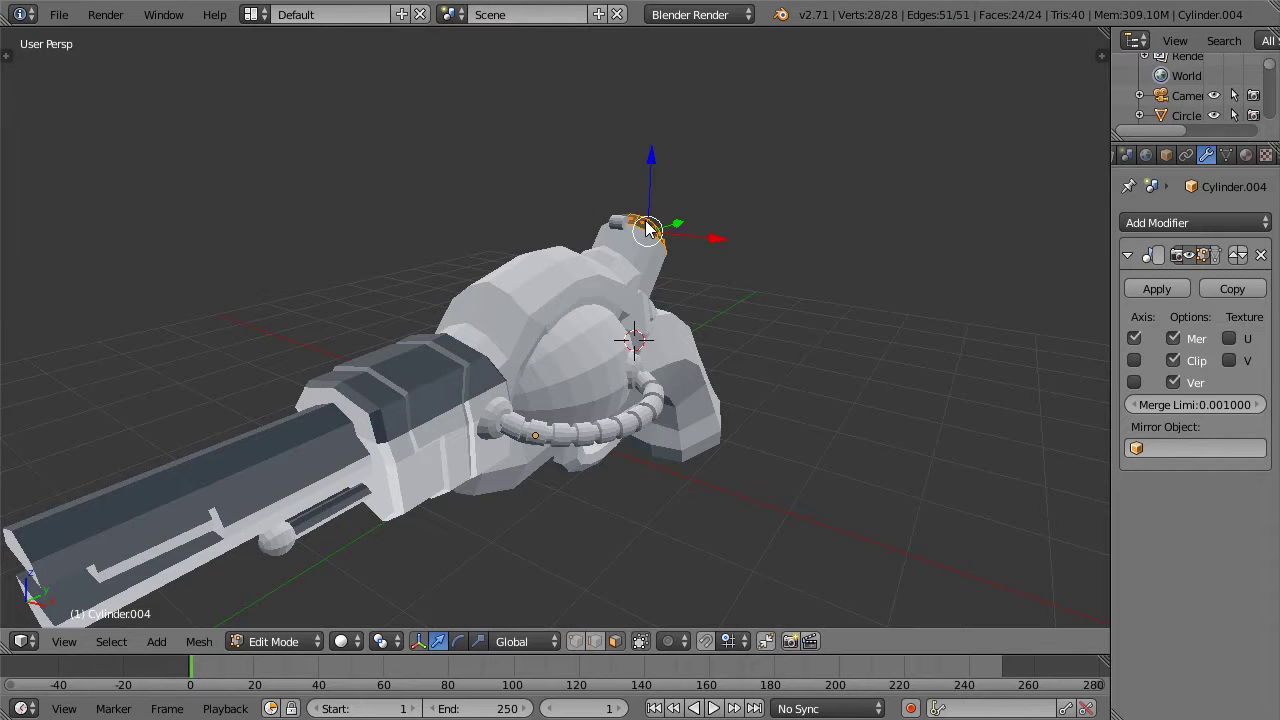
key(ctrl+n)
key(Tab)
Step: Recalculate the normals of the stepped block at the base of the barrel so its faces point outward
right_click(390, 375)
key(Tab)
key(a)
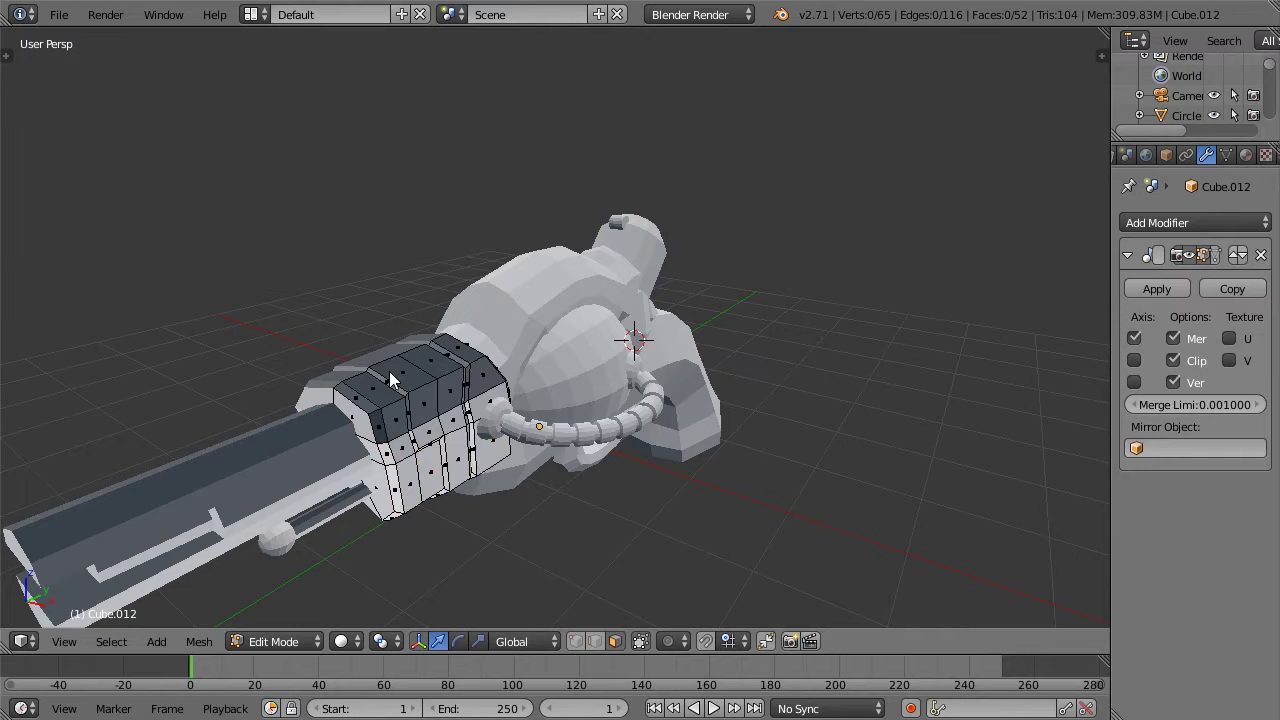
key(a)
key(ctrl+n)
key(Tab)
Step: Recalculate the normals of the gun's long barrel so all its faces point outward
right_click(274, 461)
key(Tab)
key(a)
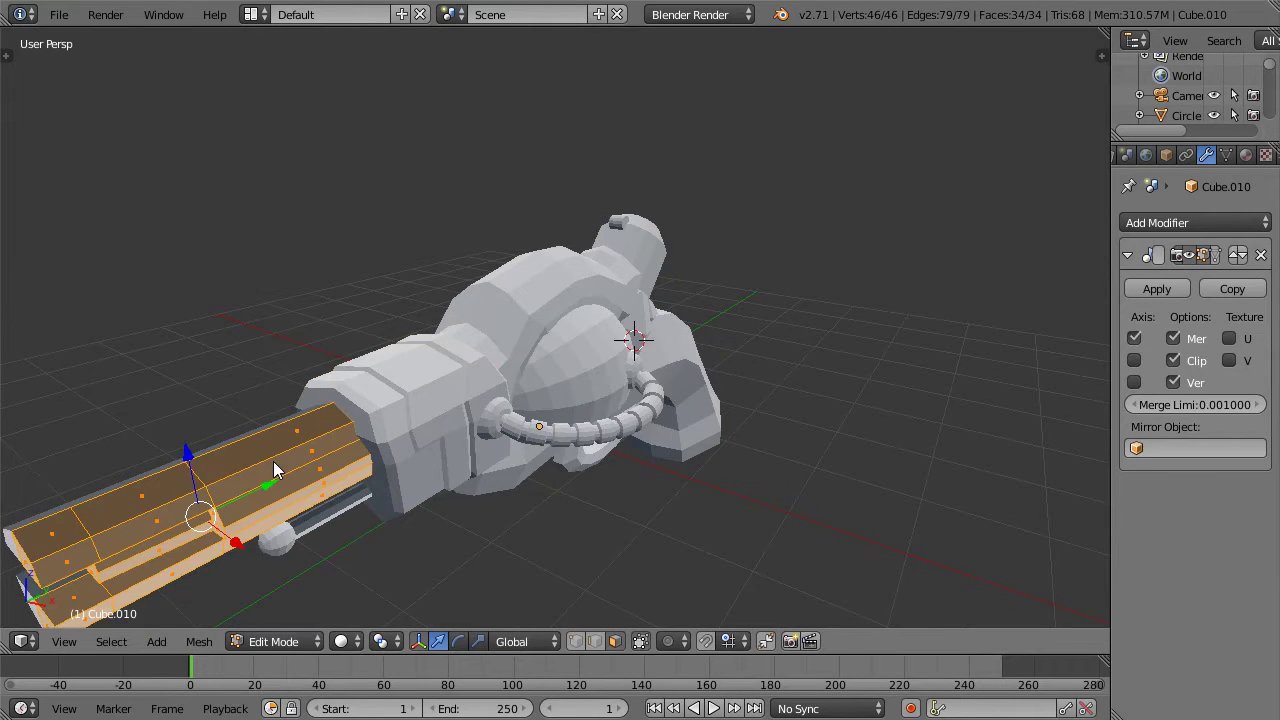
key(ctrl+n)
key(Tab)
Step: Recalculate the normals of the thin rod beneath the barrel so its faces point outward
middle_drag(339, 446, 361, 345)
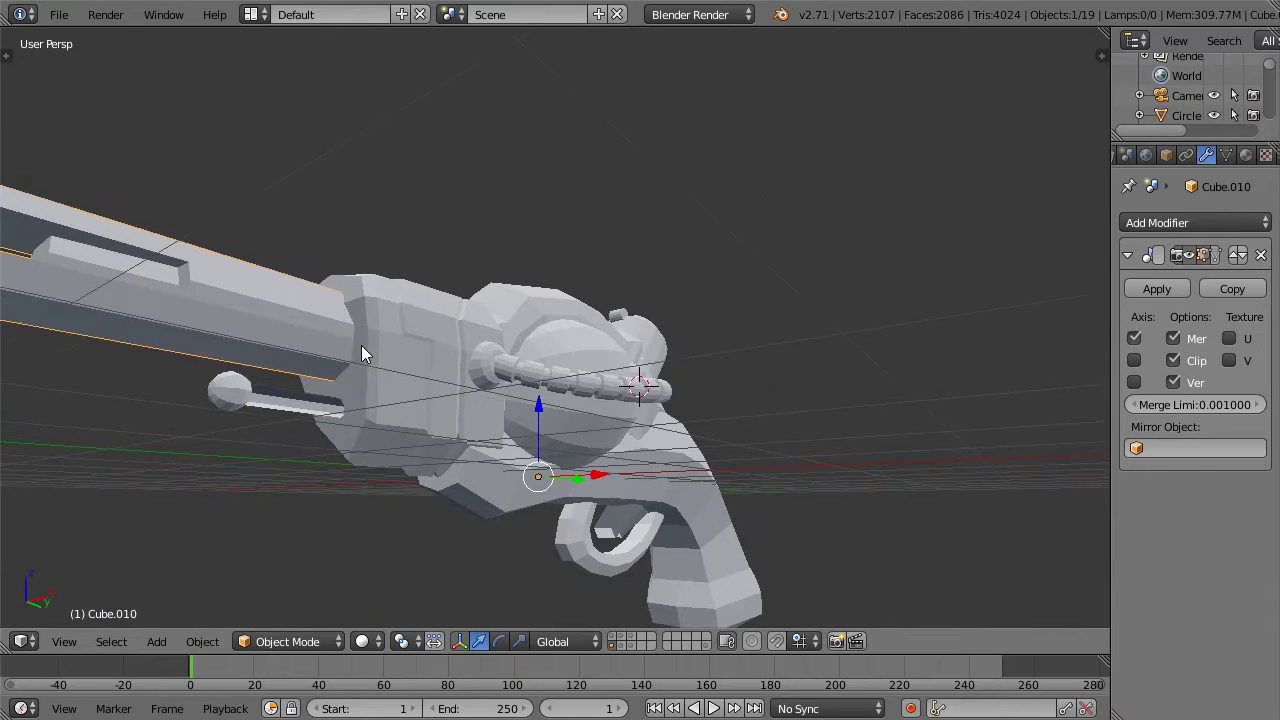
right_click(283, 414)
key(Tab)
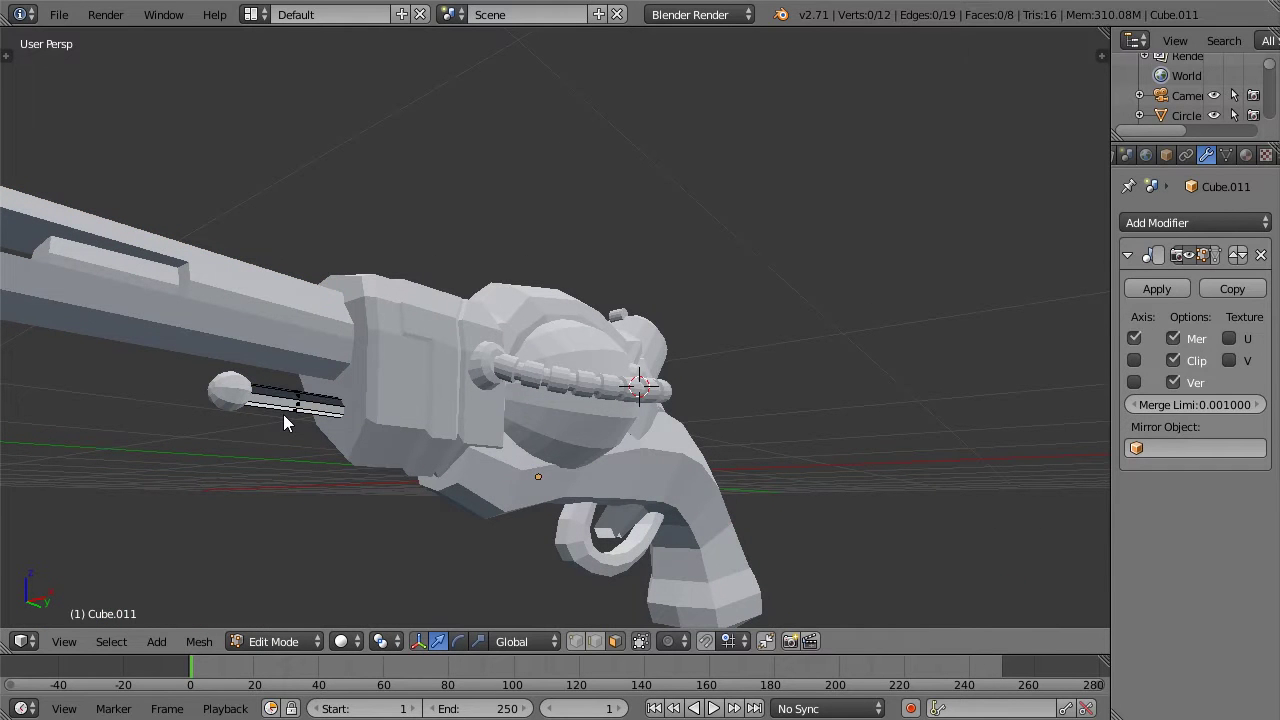
key(a)
key(ctrl+n)
key(Tab)
Step: Recalculate the normals of the trigger so all its faces point outward
scroll(283, 414, down, 2)
middle_drag(283, 414, 448, 354)
middle_drag(619, 364, 571, 357)
scroll(571, 357, up, 3)
right_click(494, 362)
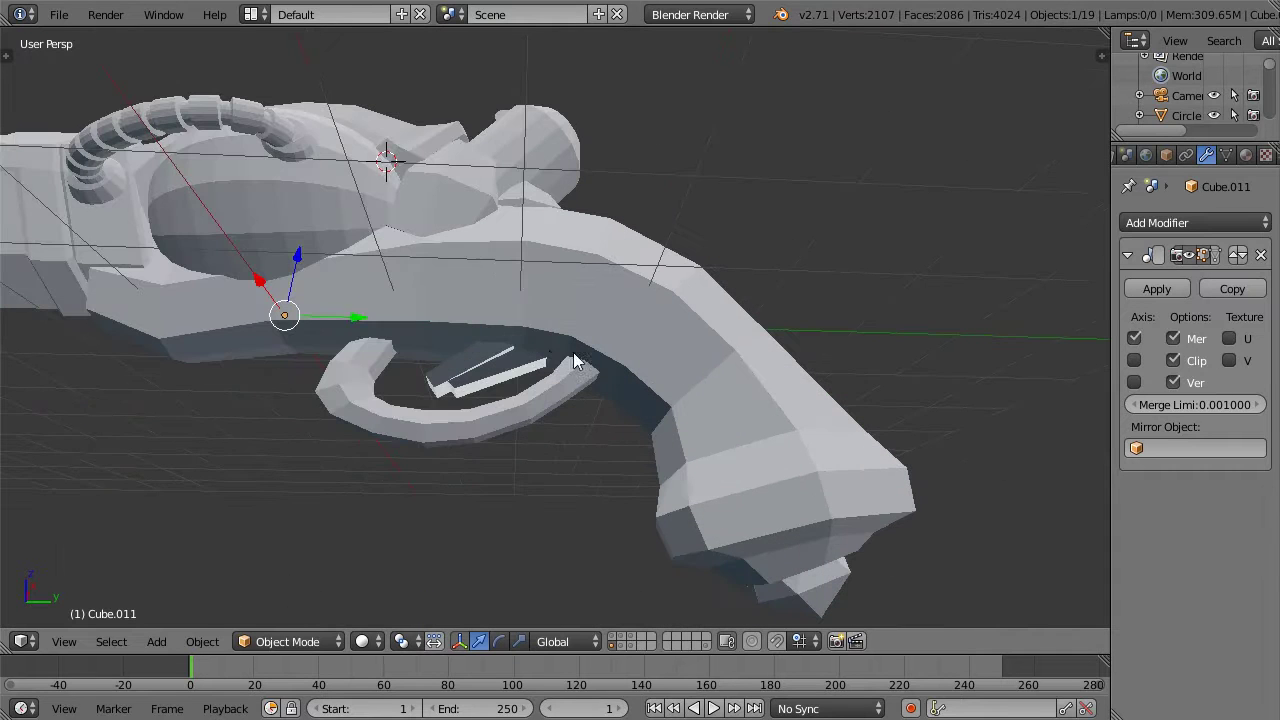
key(Tab)
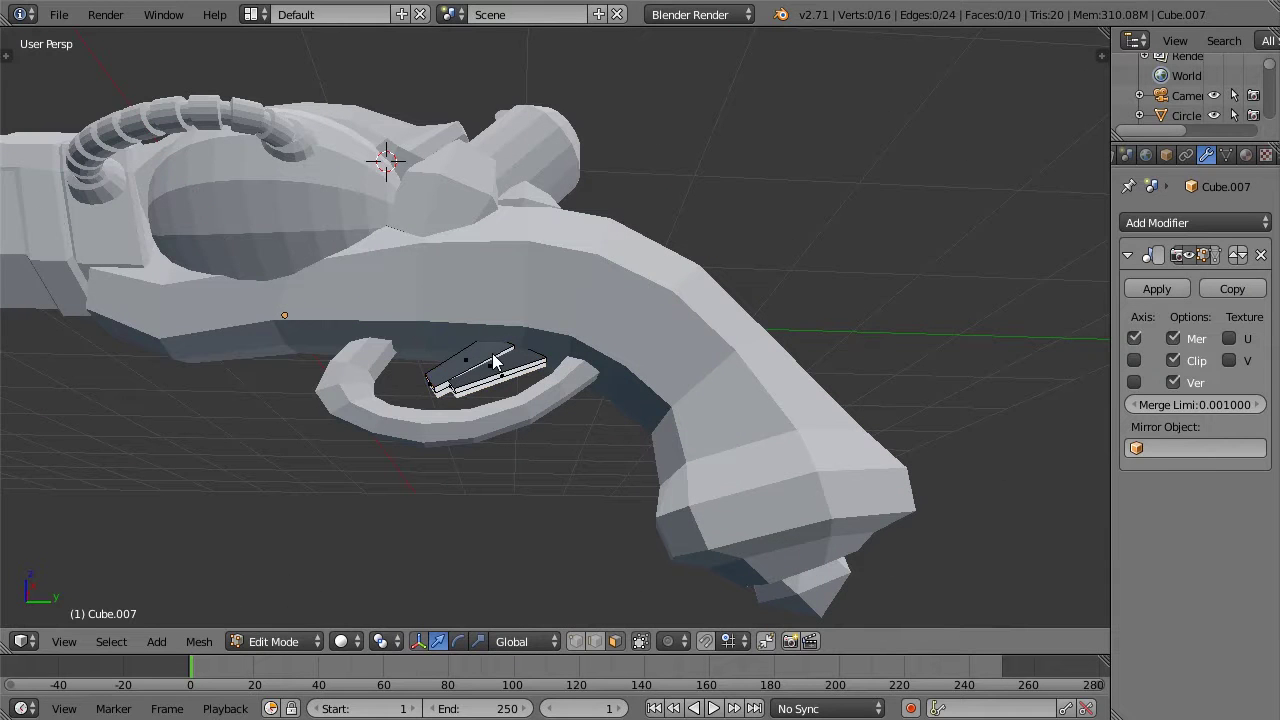
key(a)
key(ctrl+n)
key(Tab)
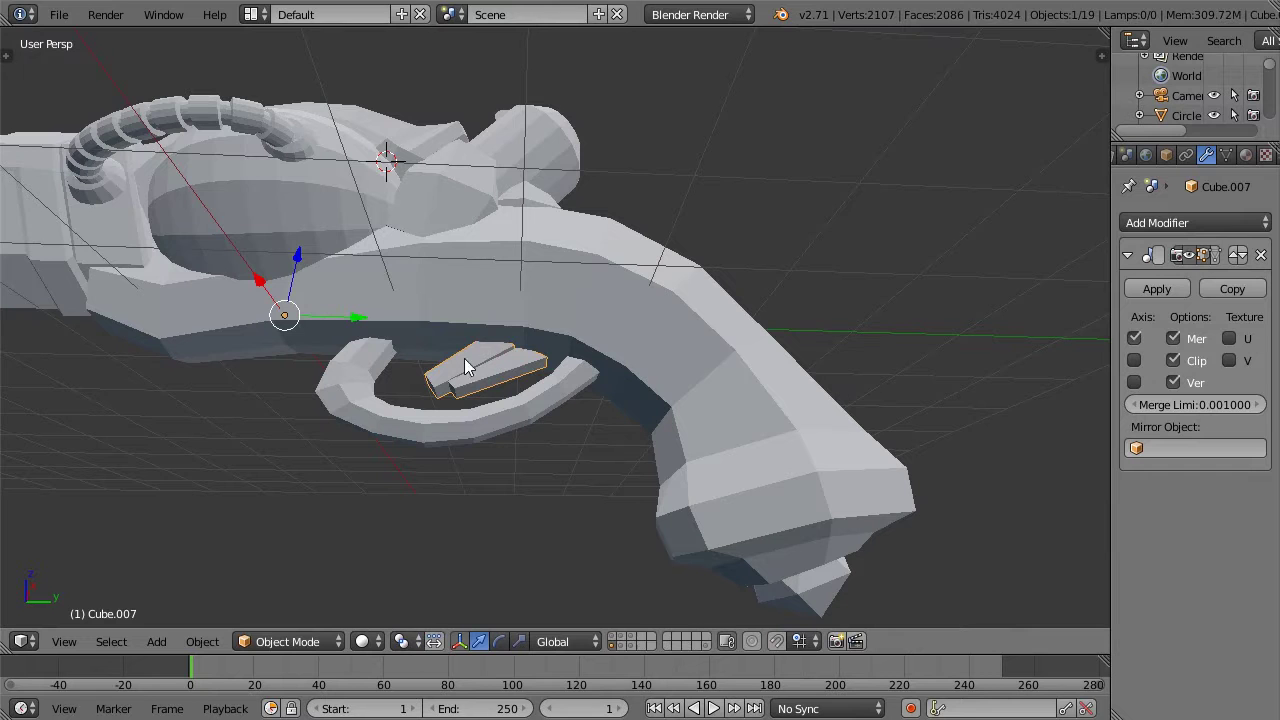
Step: Check the face orientation of the grip body and the trigger guard with all their faces selected
right_click(525, 328)
key(Tab)
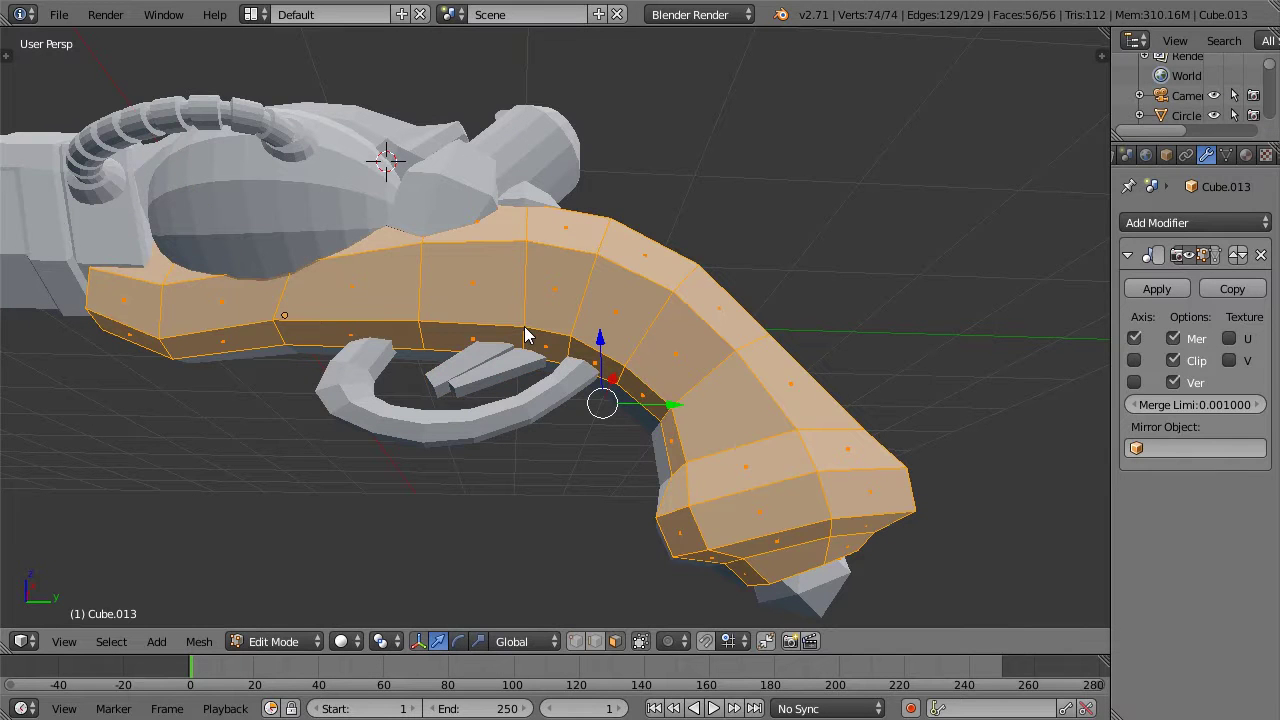
key(Tab)
right_click(535, 389)
key(Tab)
key(a)
key(a)
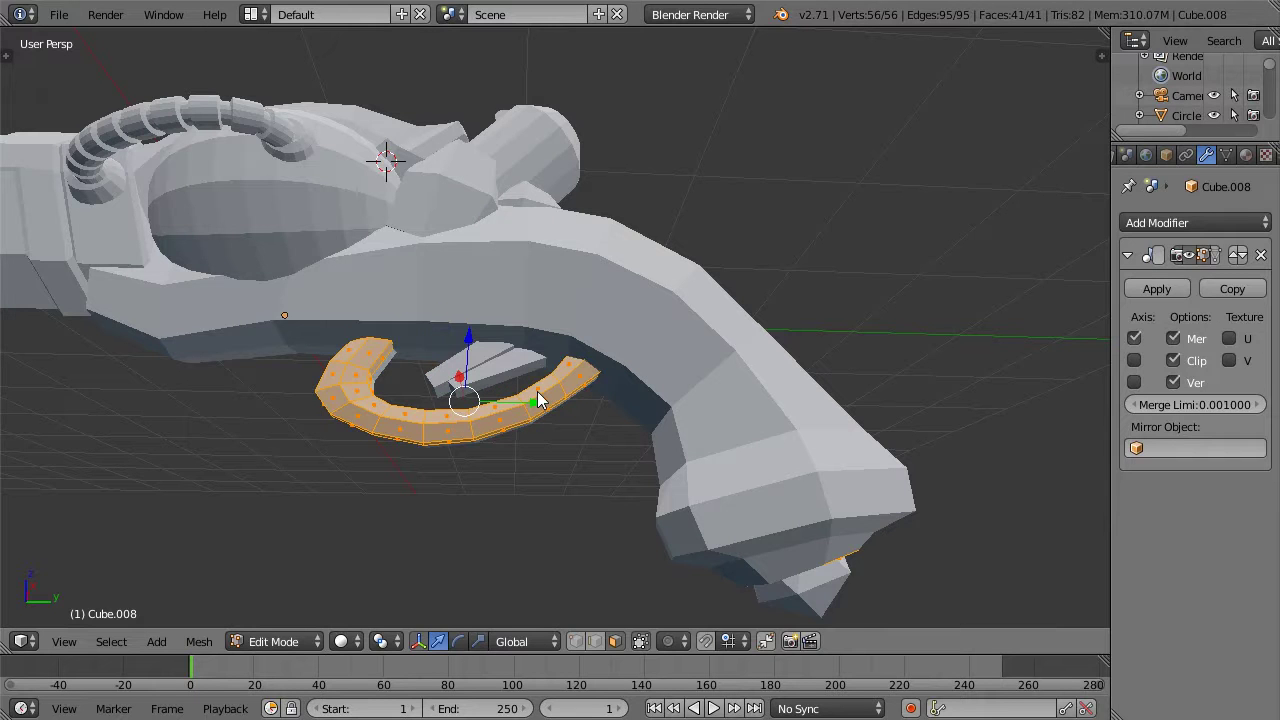
key(Tab)
Step: Review the low-poly gun from the side and switch the visible layer to its detailed sculpted version
middle_drag(541, 336, 455, 293)
key(KP_1)
key(KP_3)
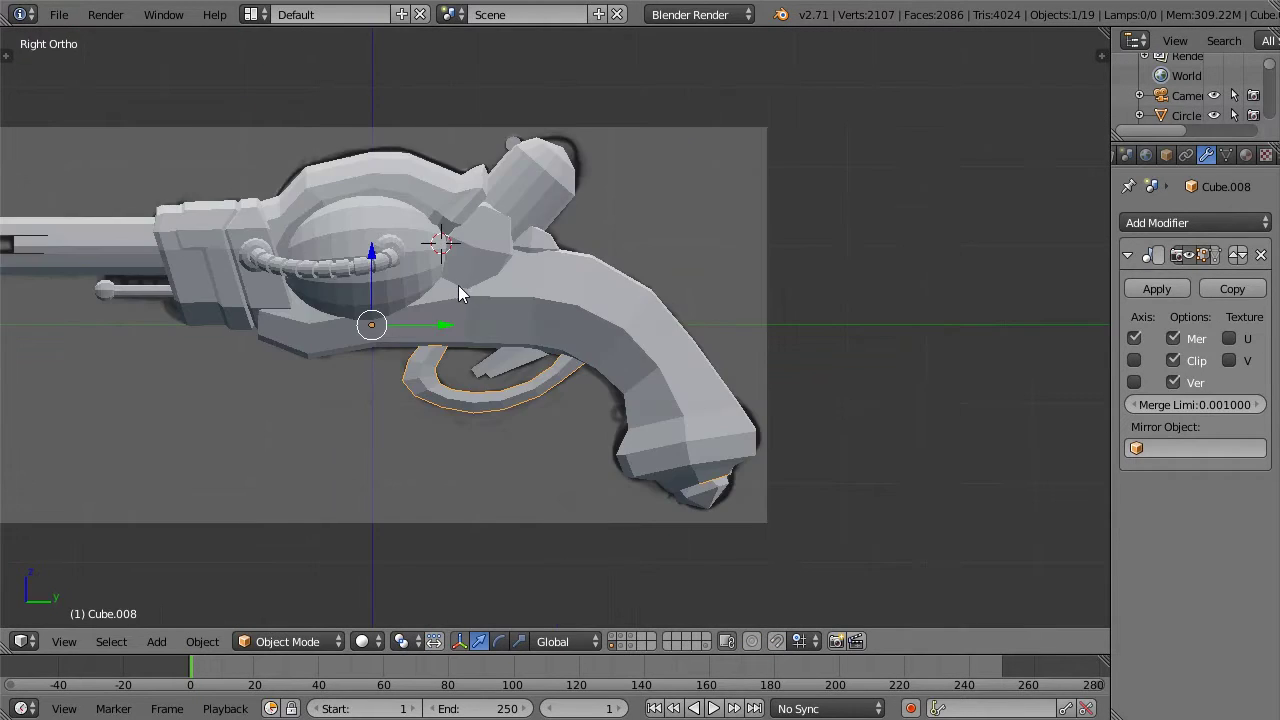
key(Home)
scroll(500, 340, up, 1)
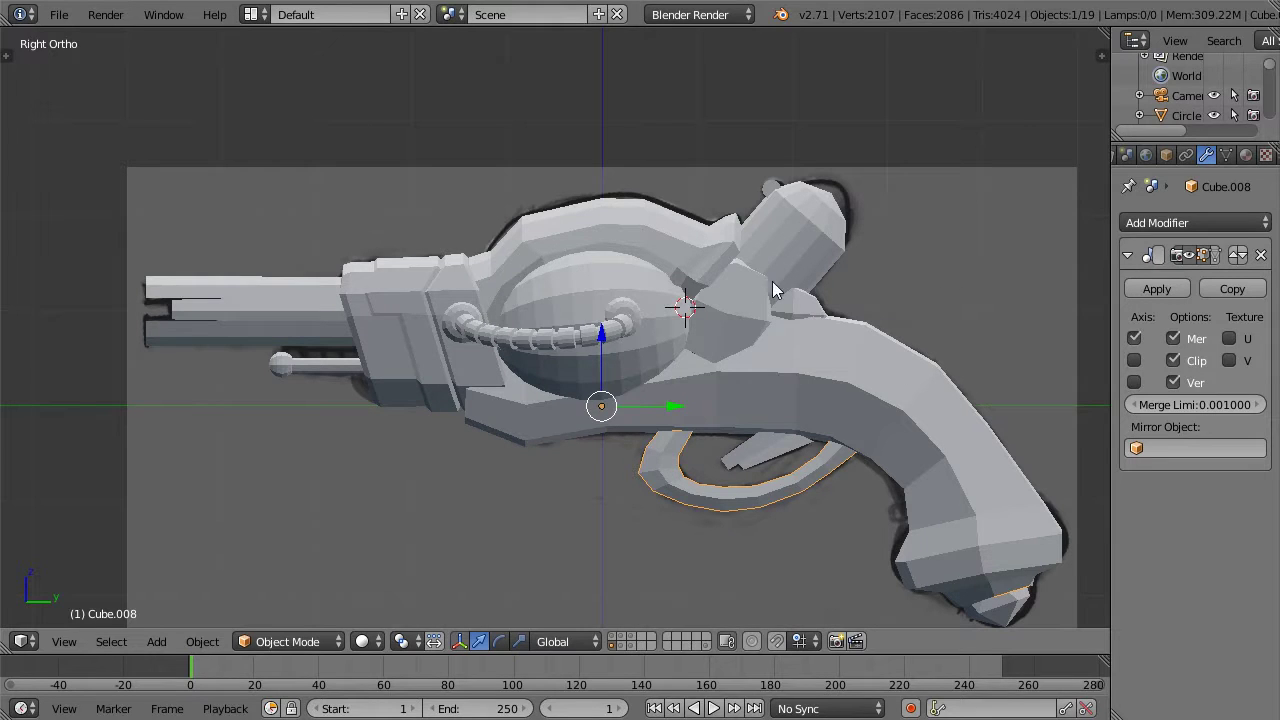
click(612, 638)
middle_drag(615, 232, 444, 220)
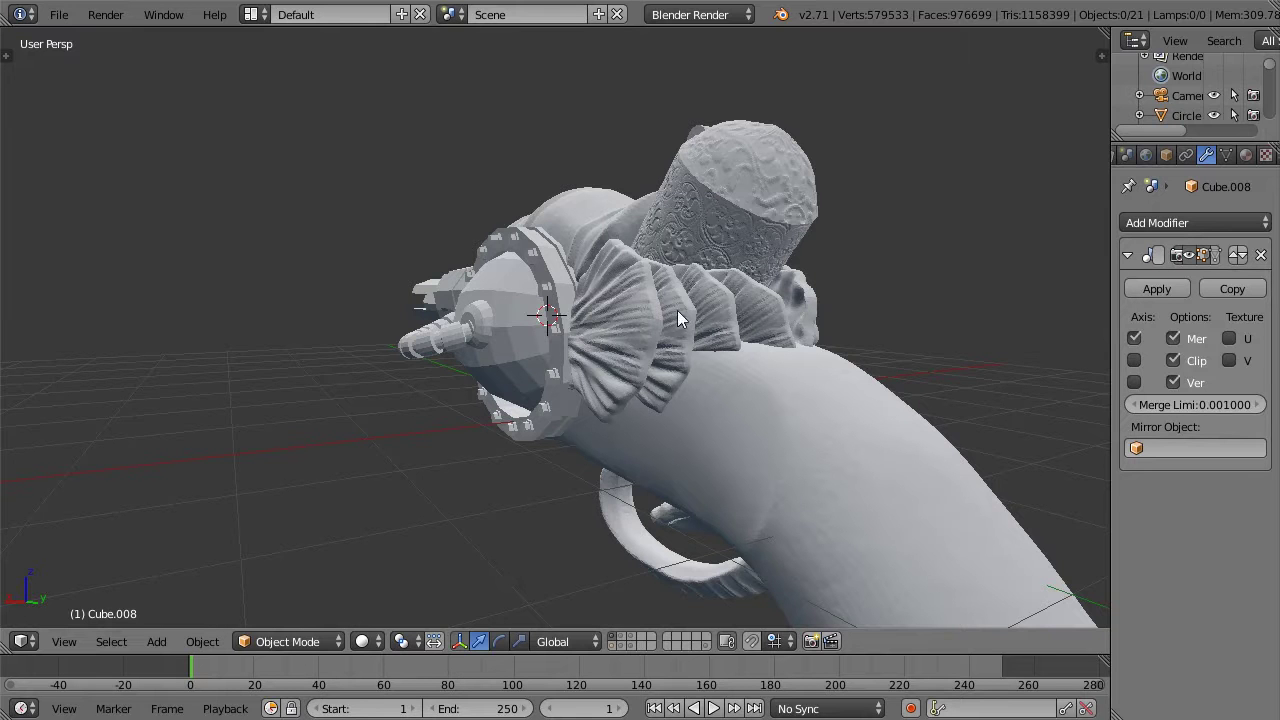
middle_drag(634, 339, 675, 313)
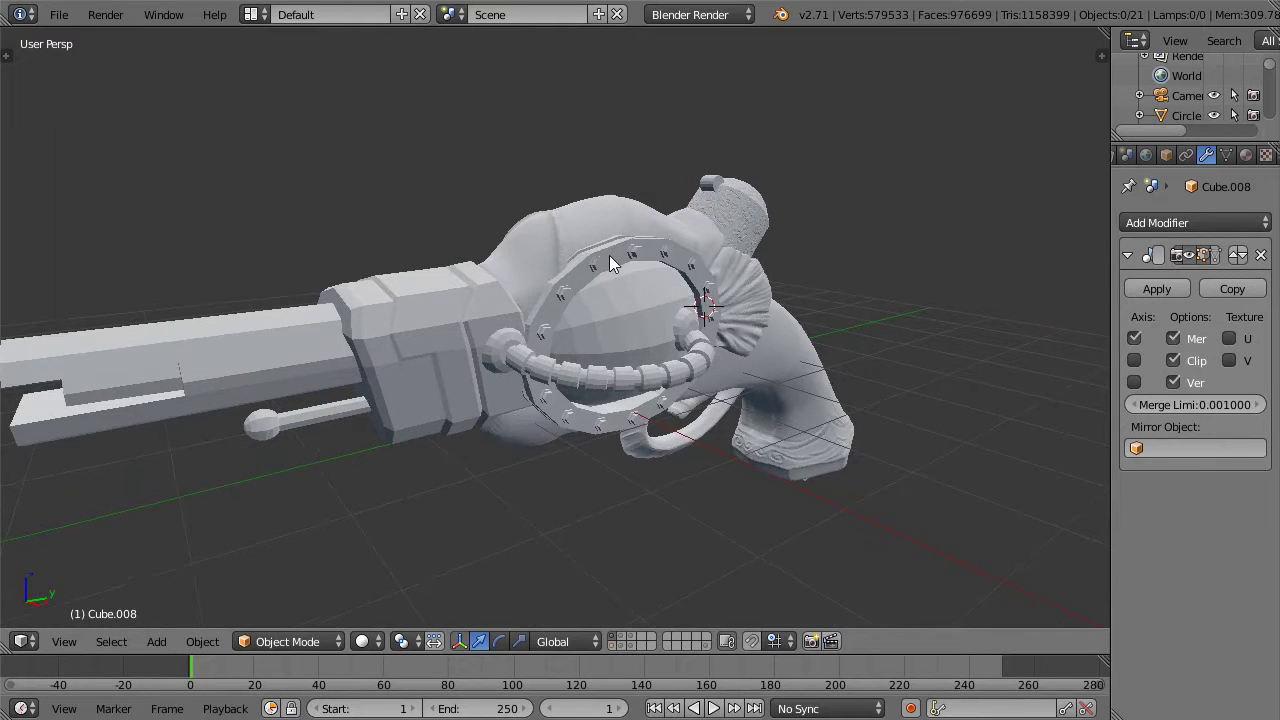
scroll(609, 255, up, 2)
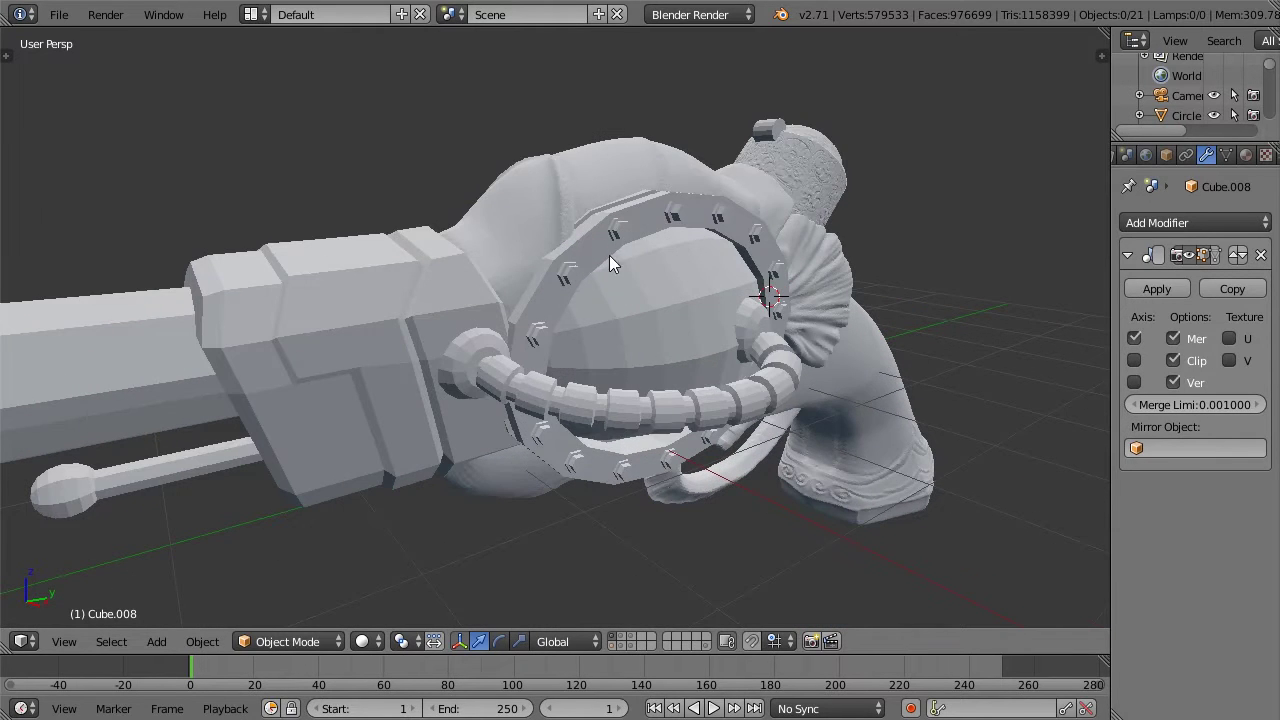
Step: Duplicate the ring collar and its hexagonal bolts in place, move the copies to the low-poly gun's layer and show that layer
right_click(640, 213)
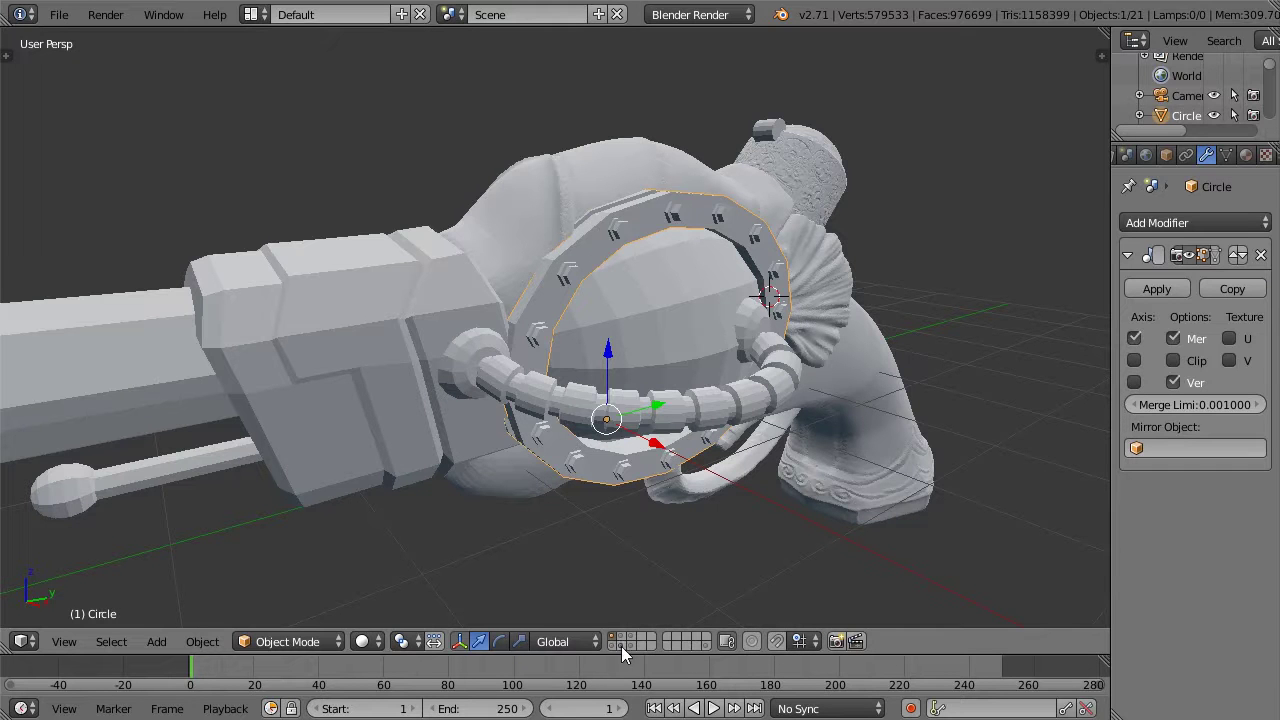
shift+right_click(570, 283)
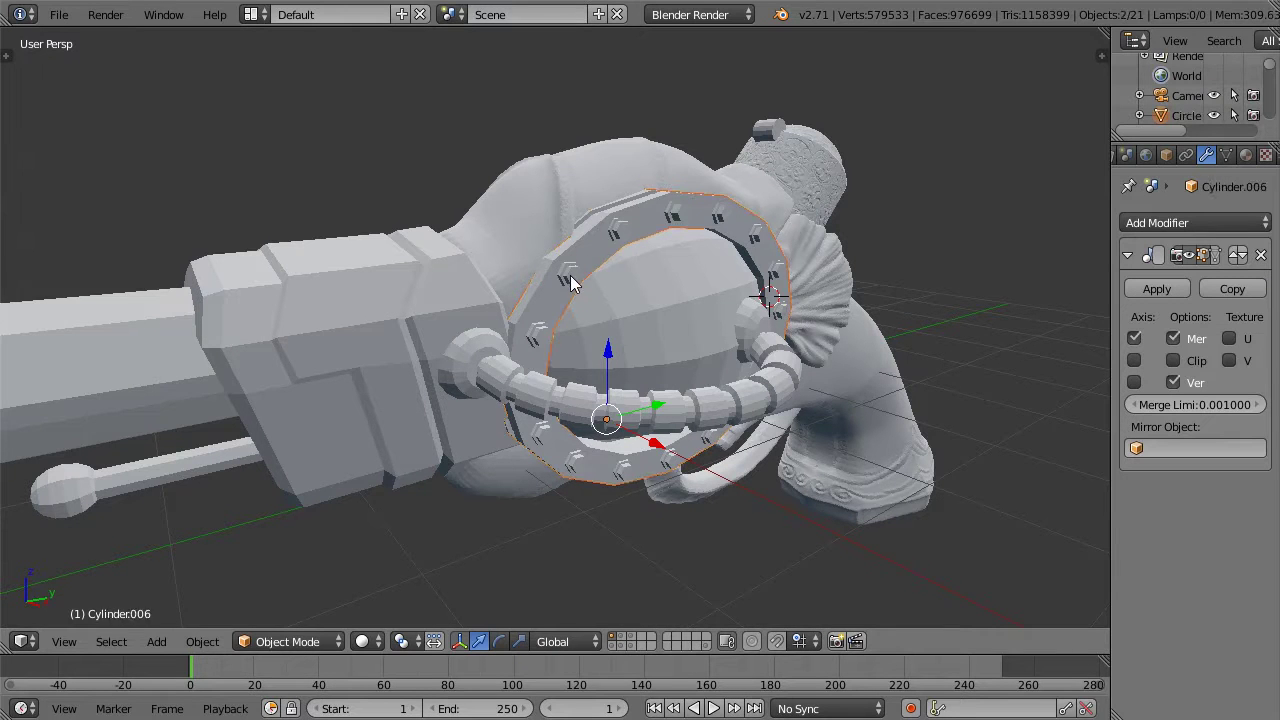
key(z)
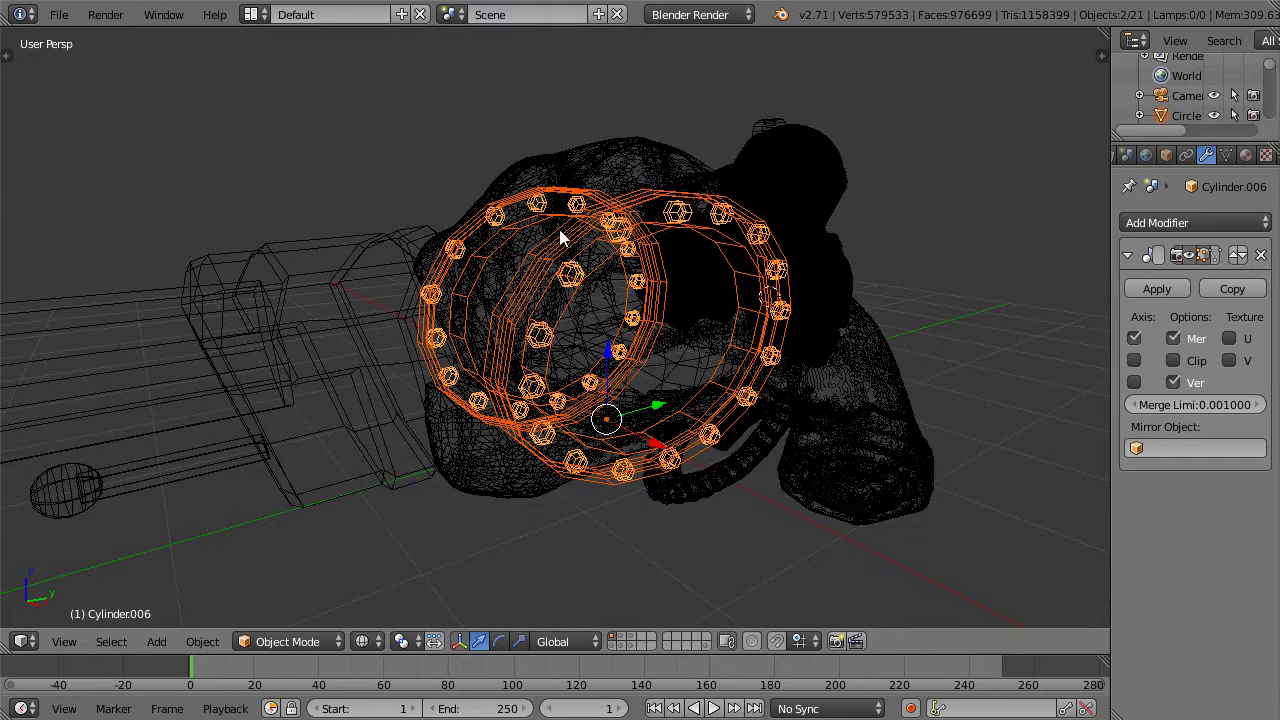
key(z)
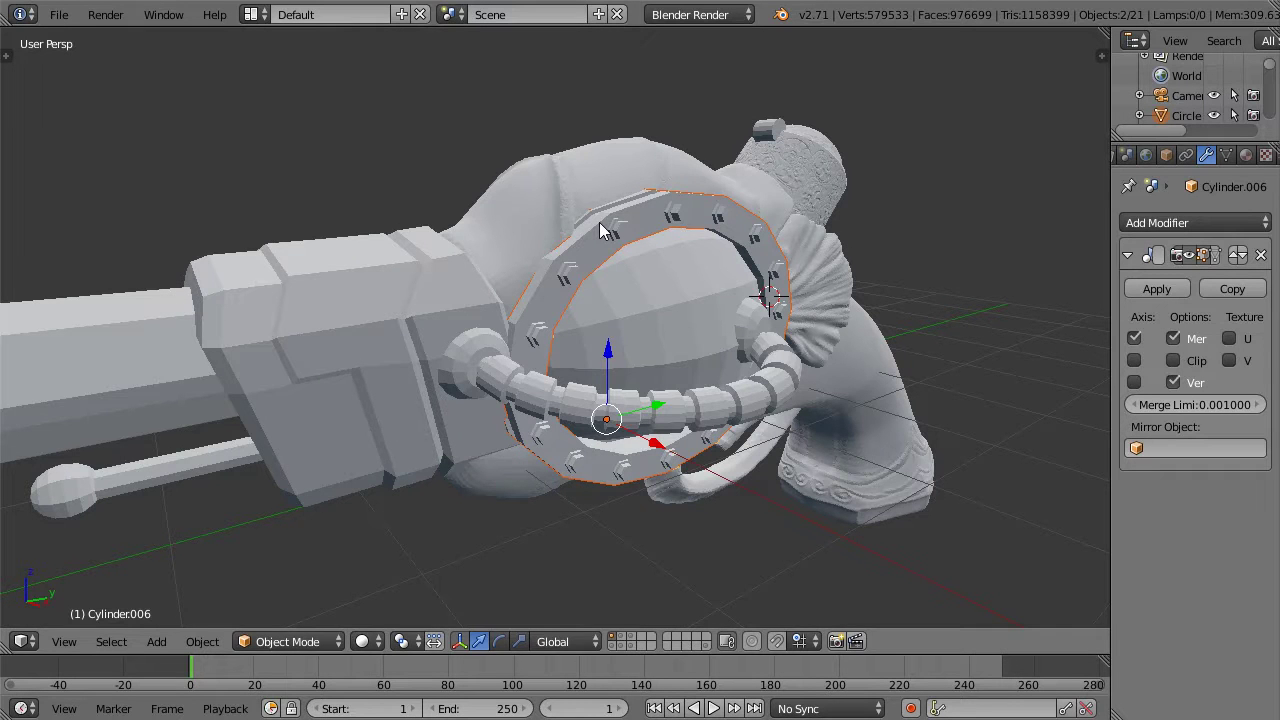
key(shift+d)
right_click(599, 222)
key(m)
click(761, 270)
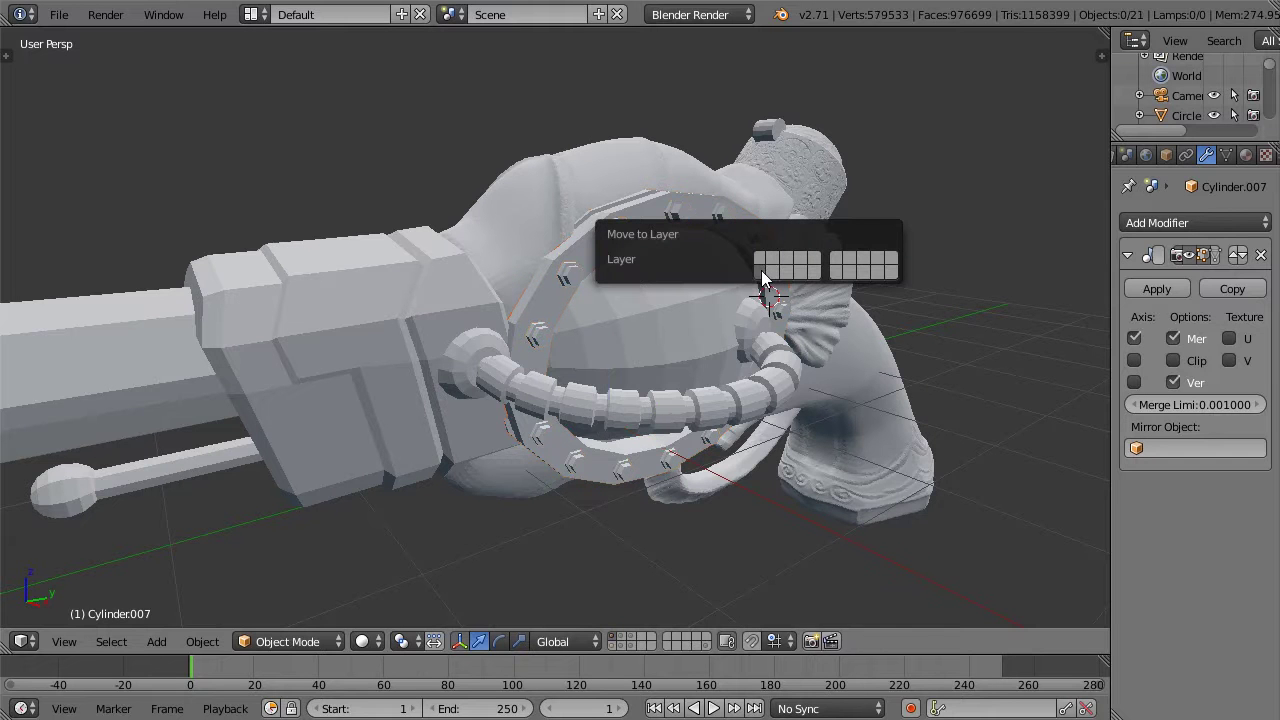
click(612, 646)
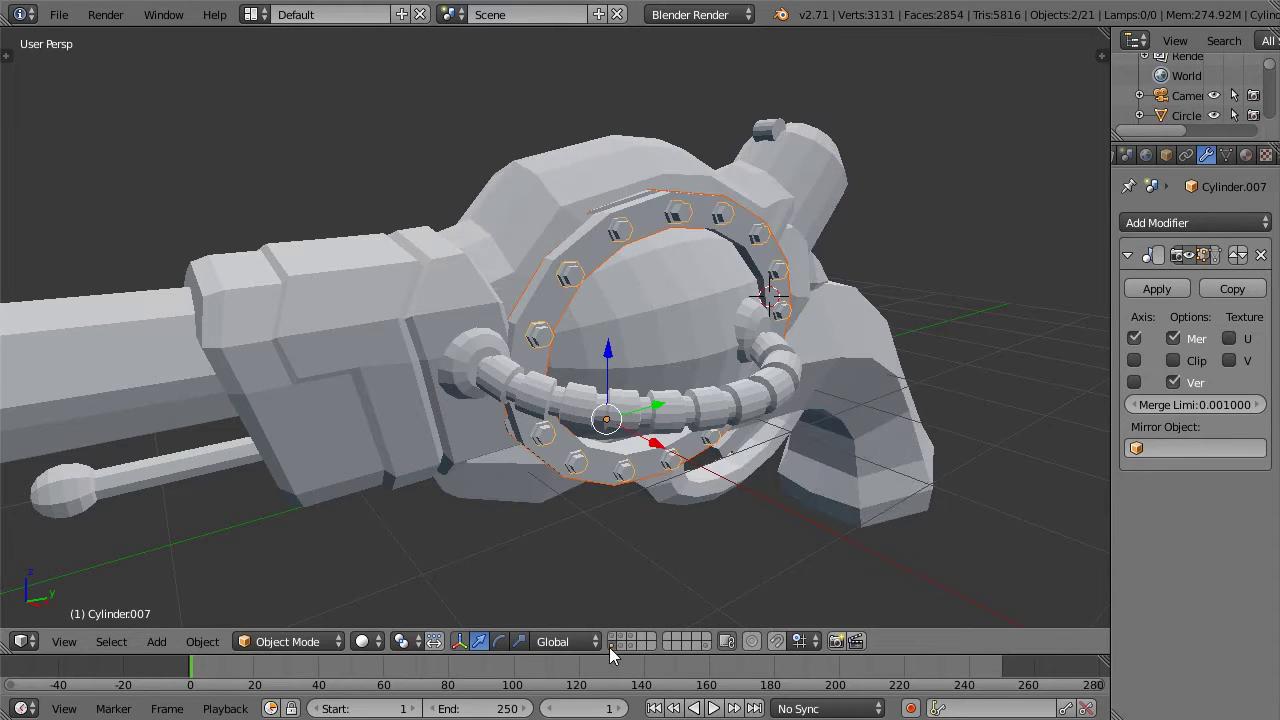
Step: Compare how the ring collar and bolts sit on the low-poly gun and on the sculpted version
middle_drag(545, 327, 577, 252)
key(a)
middle_drag(613, 641, 610, 358)
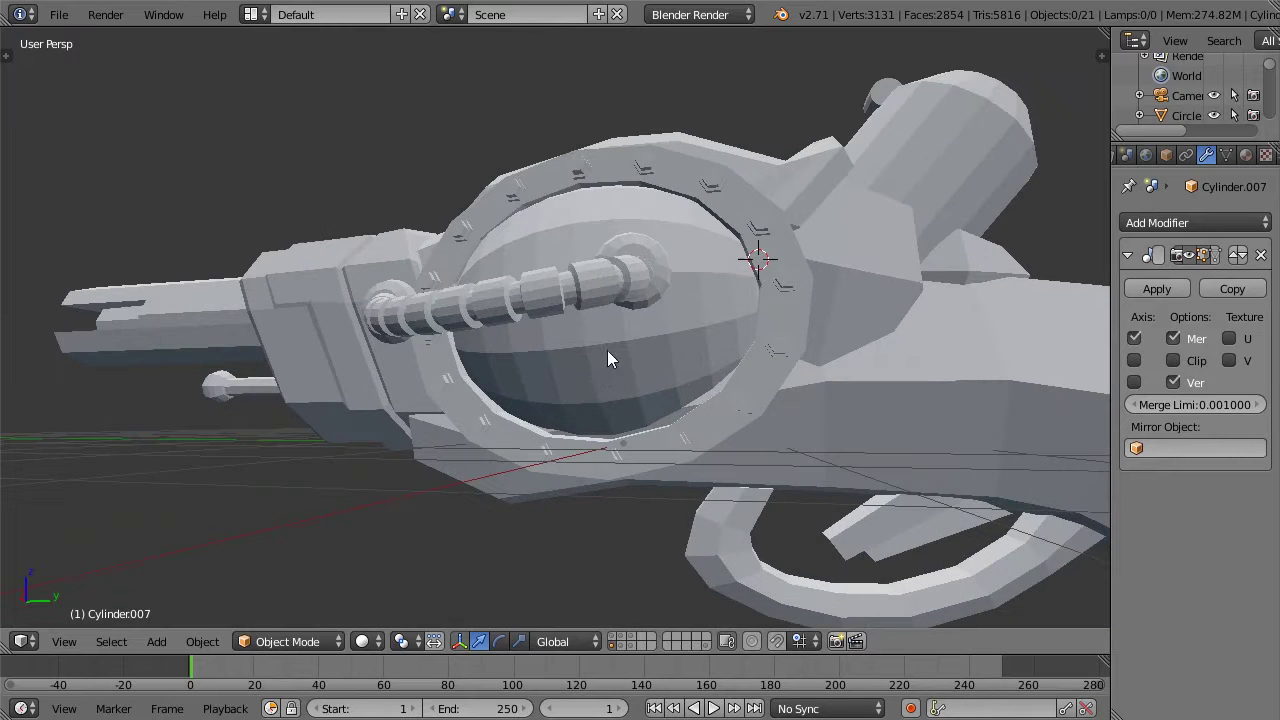
middle_drag(697, 243, 632, 427)
middle_drag(631, 472, 627, 372)
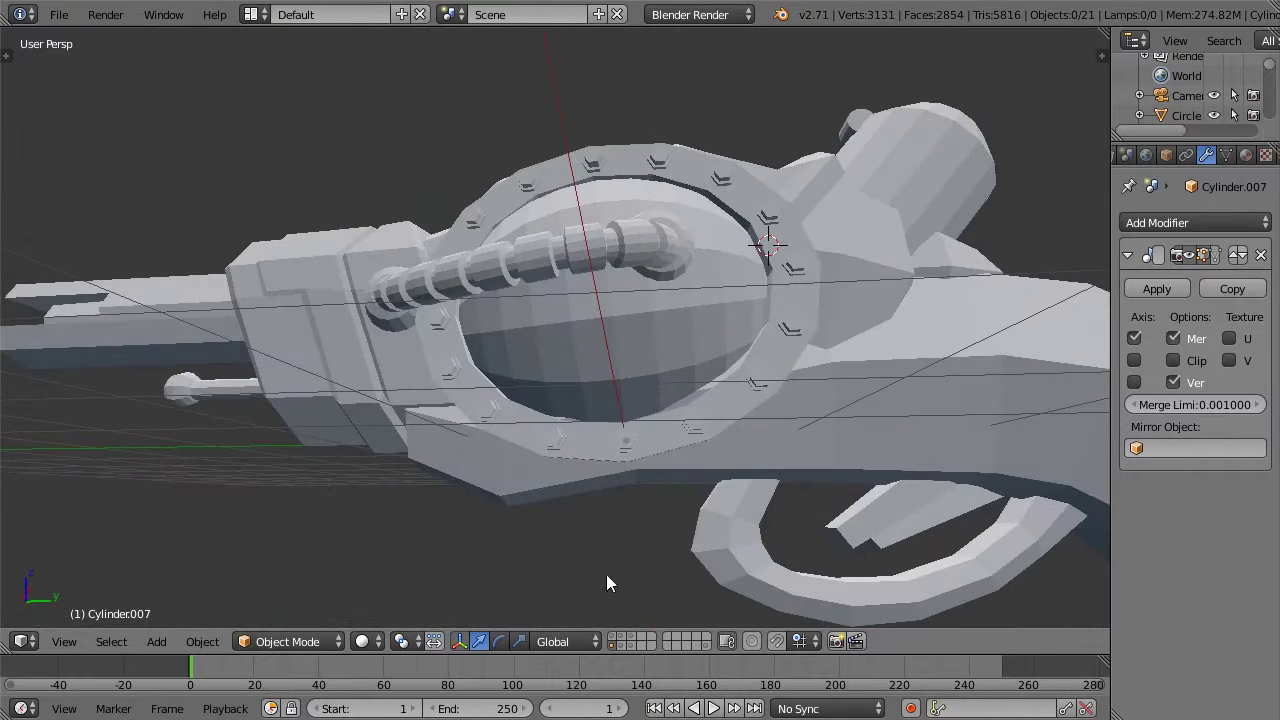
shift+click(616, 637)
middle_drag(681, 310, 643, 342)
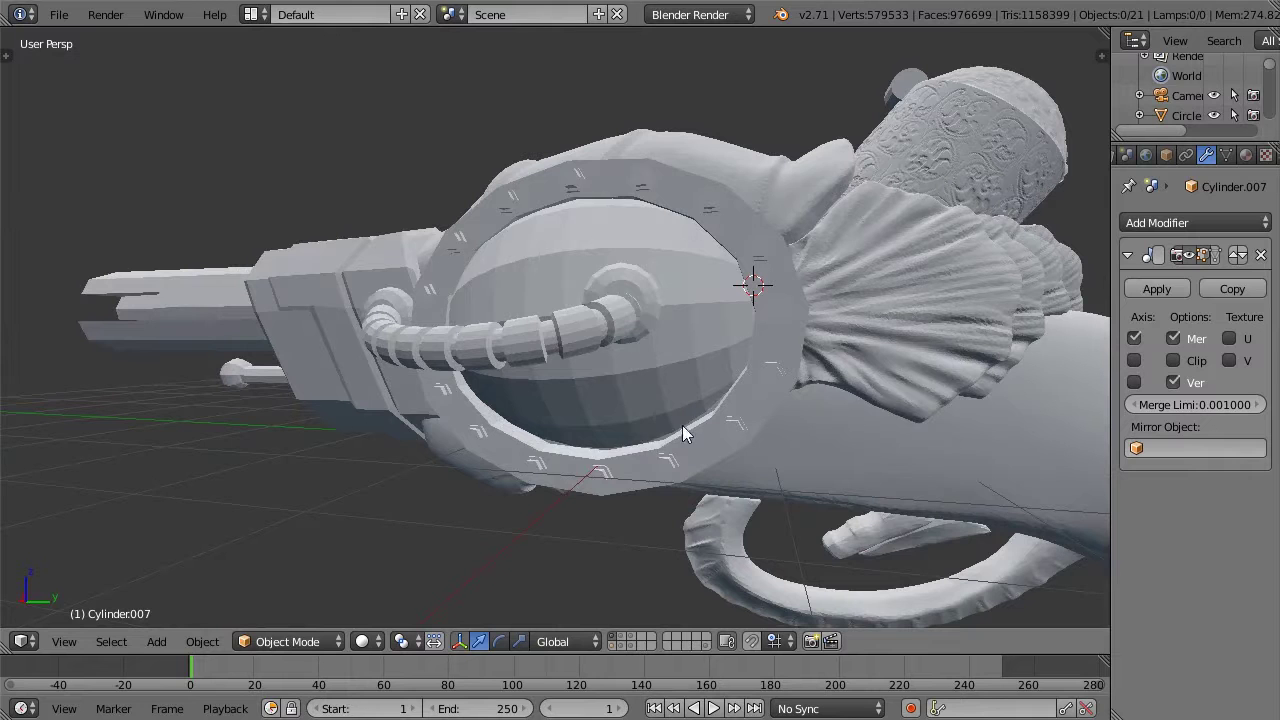
shift+click(615, 647)
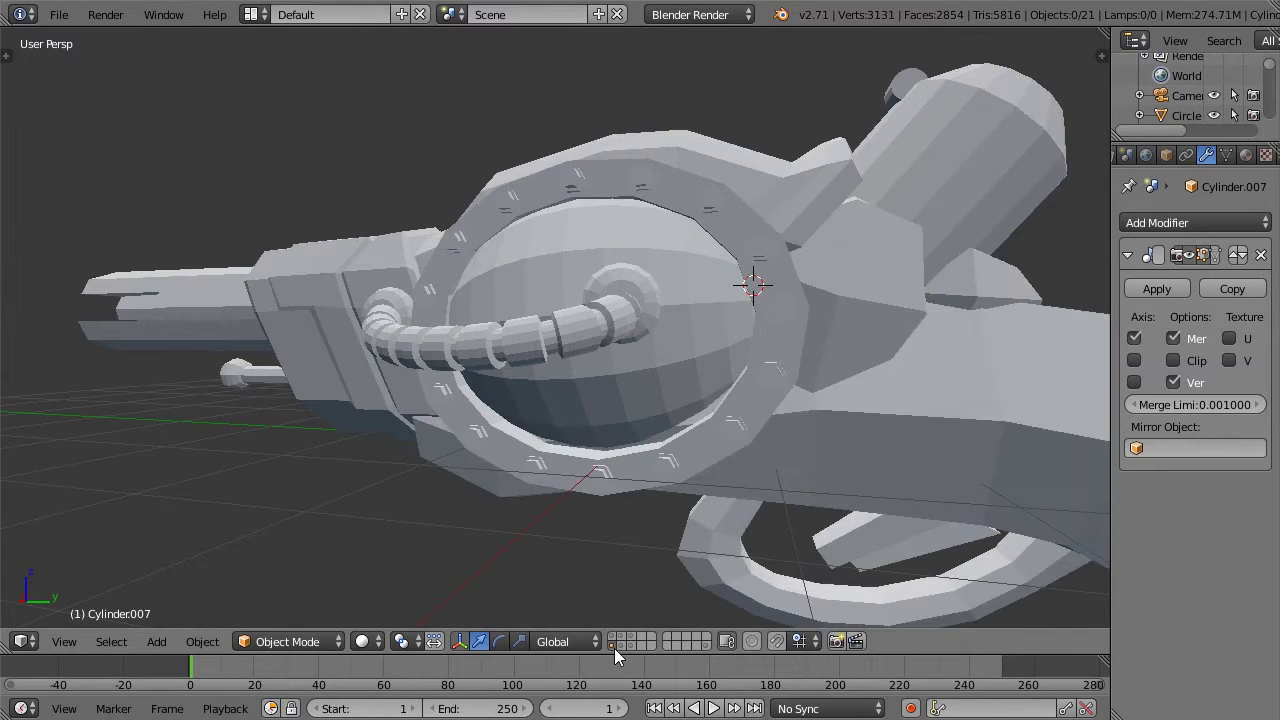
Step: Nudge the low-poly gun's ring collar together with its bolts along the Z axis
scroll(653, 448, up, 2)
right_click(714, 151)
shift+right_click(677, 155)
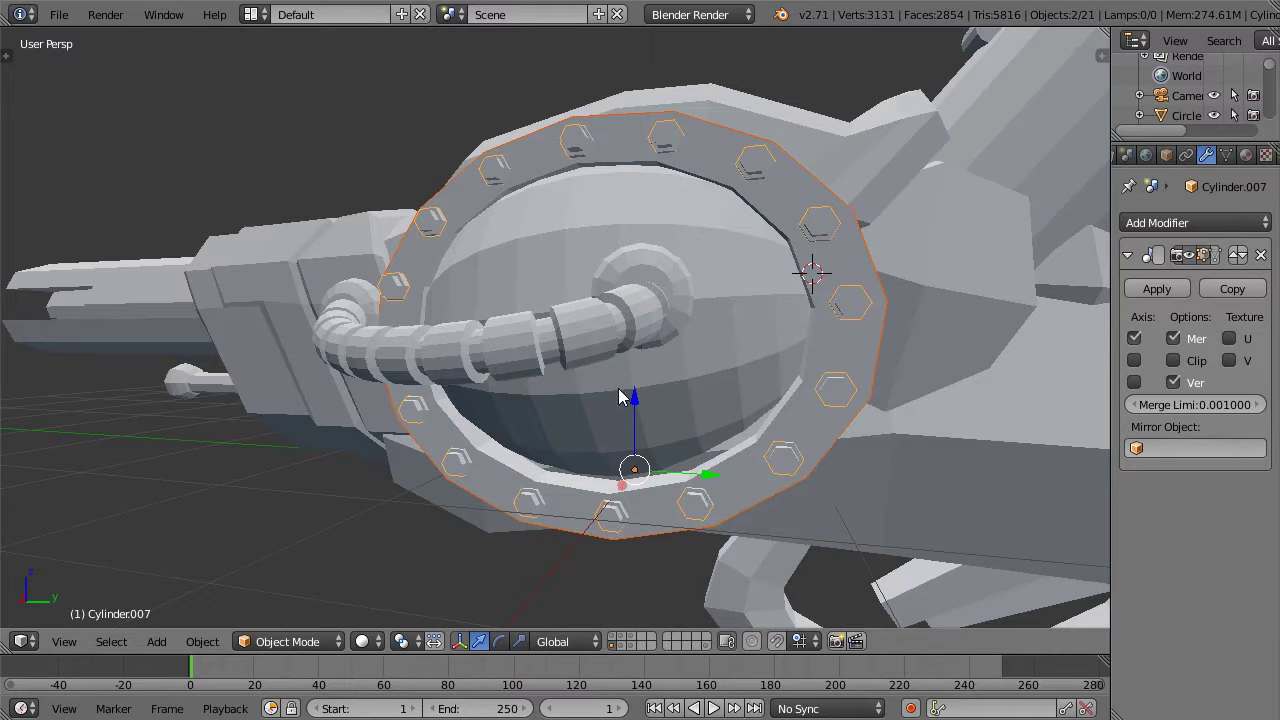
key(g)
key(z)
click(604, 300)
Step: Show the layer holding the sculpted shell ornaments together with the layer holding the low-poly shell plate
middle_drag(604, 300, 557, 252)
scroll(585, 258, down, 3)
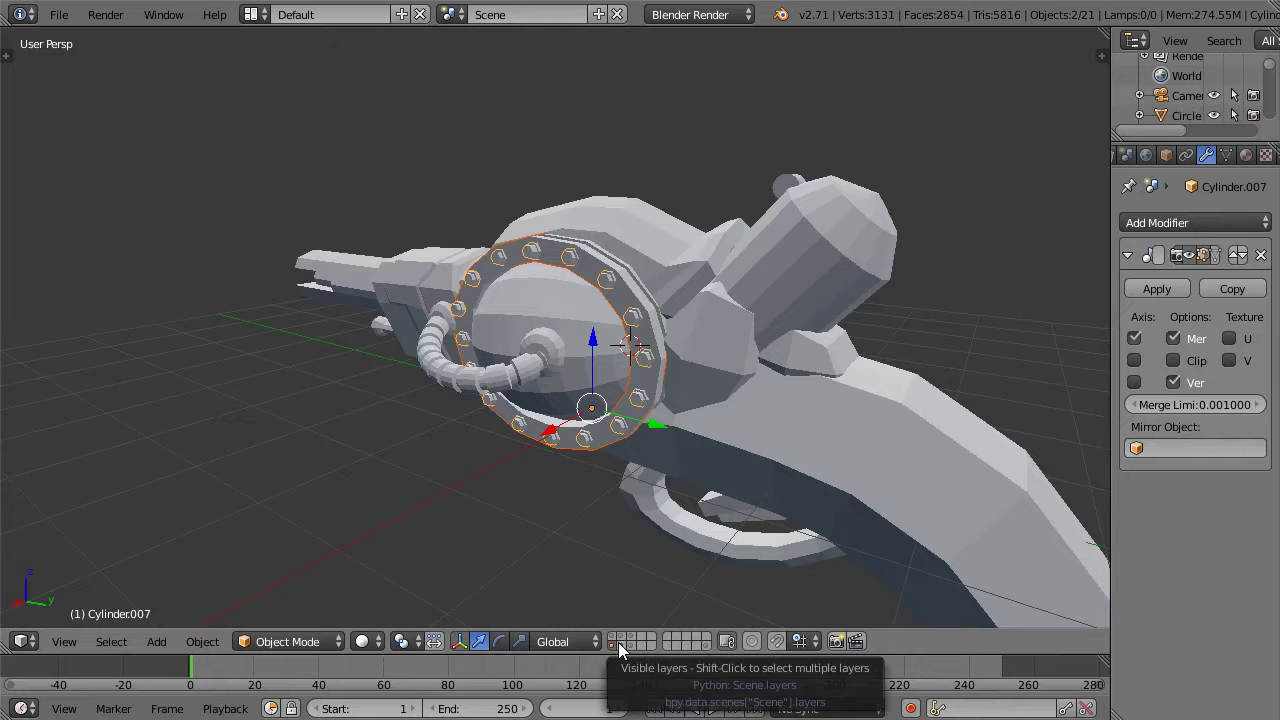
middle_drag(639, 262, 607, 264)
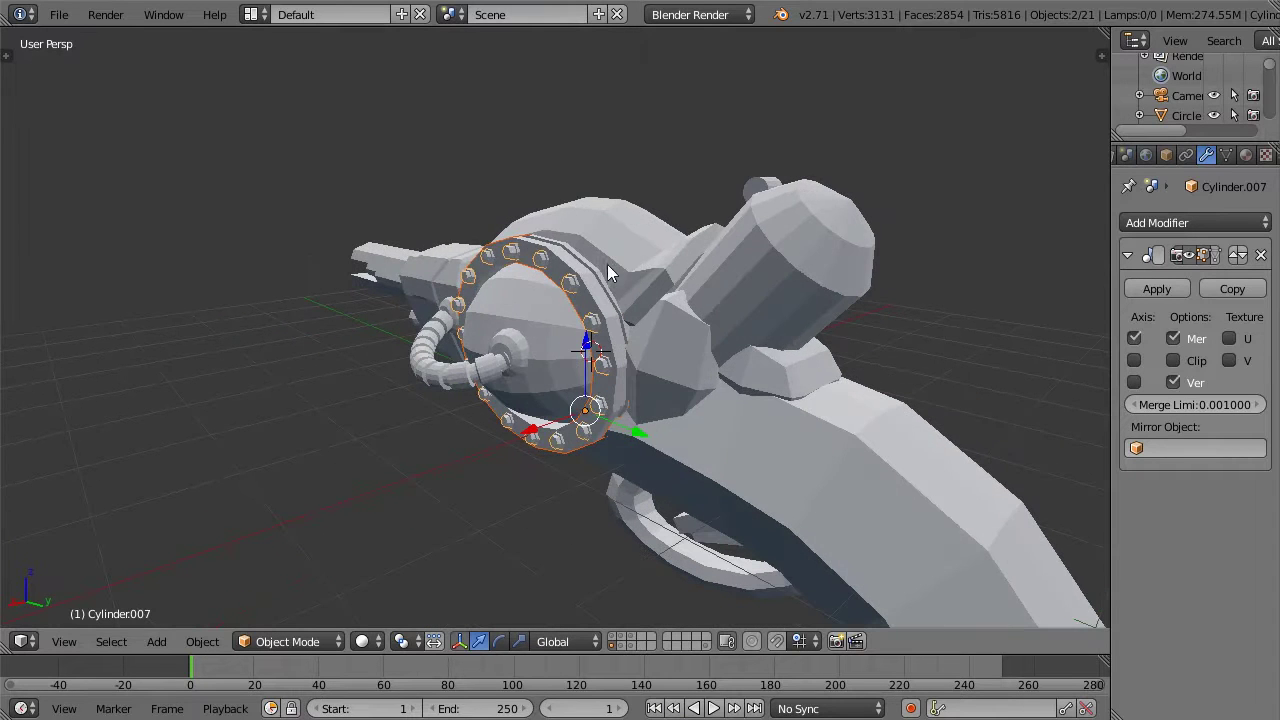
click(620, 641)
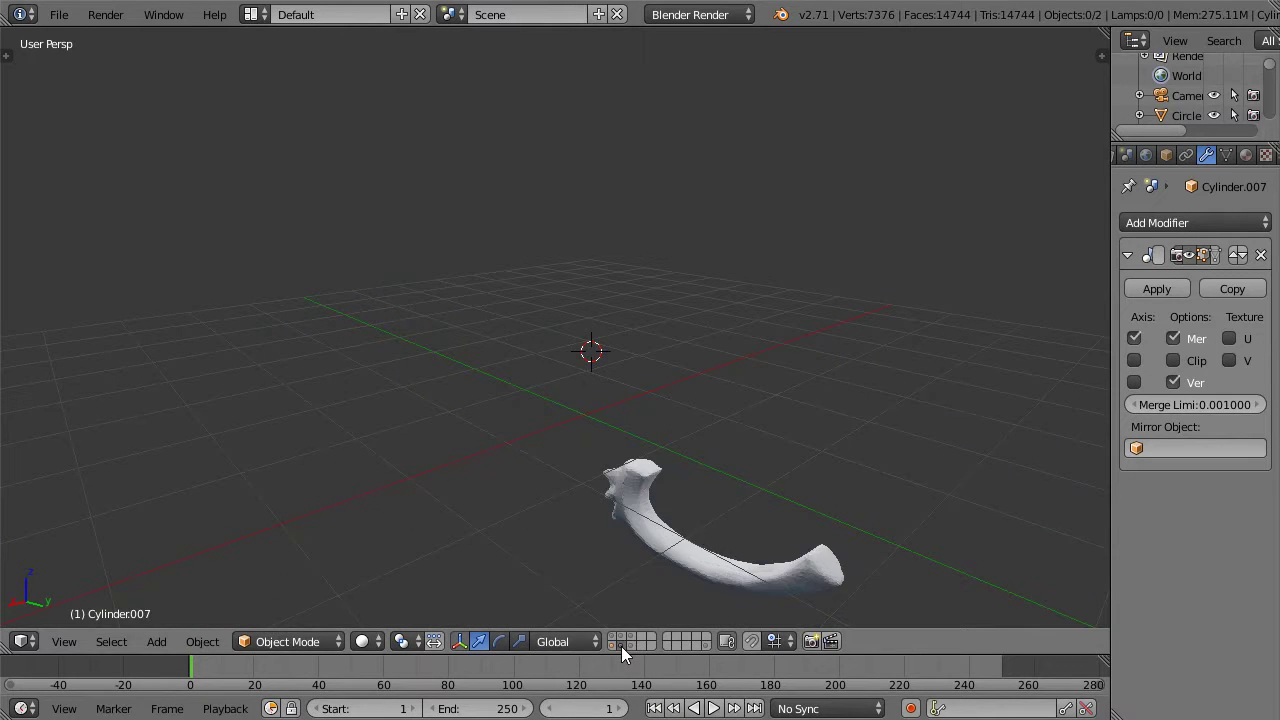
click(621, 641)
right_click(666, 338)
middle_drag(666, 338, 709, 368)
shift+click(620, 641)
shift+click(619, 641)
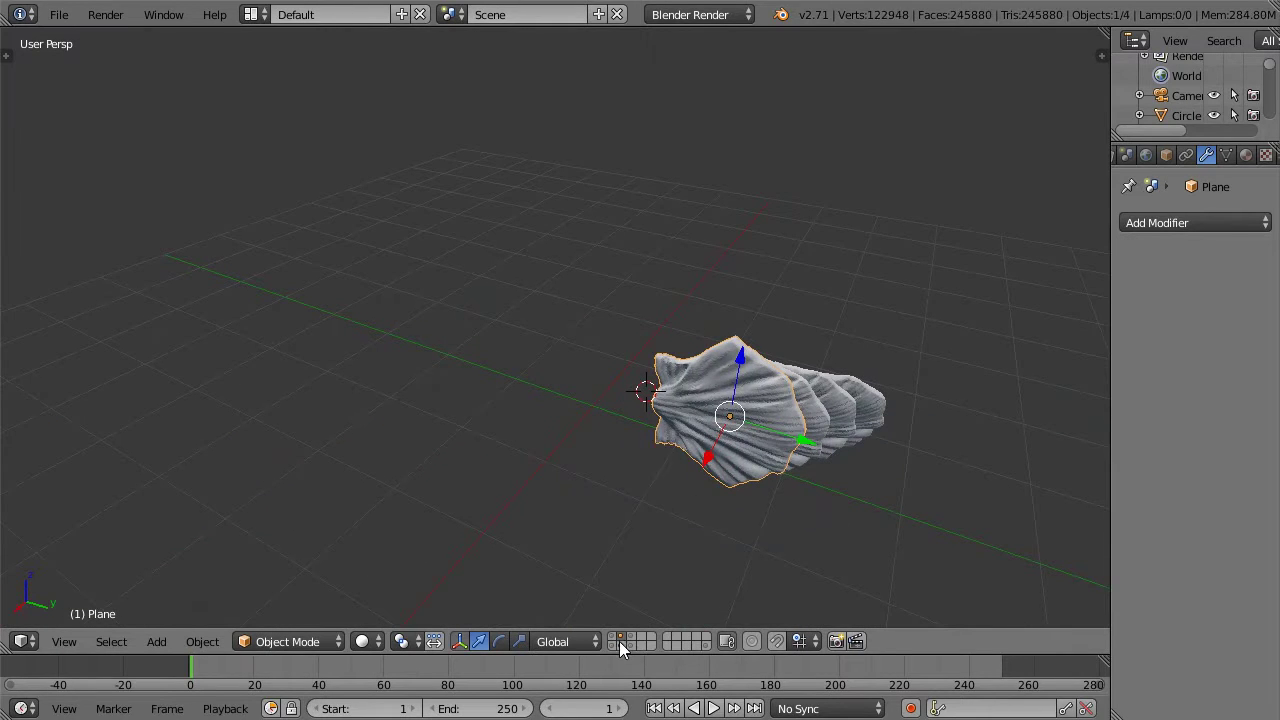
shift+click(629, 641)
Step: Apply the Mirror modifier on the low-poly shell plate
middle_drag(746, 314, 644, 382)
right_click(604, 415)
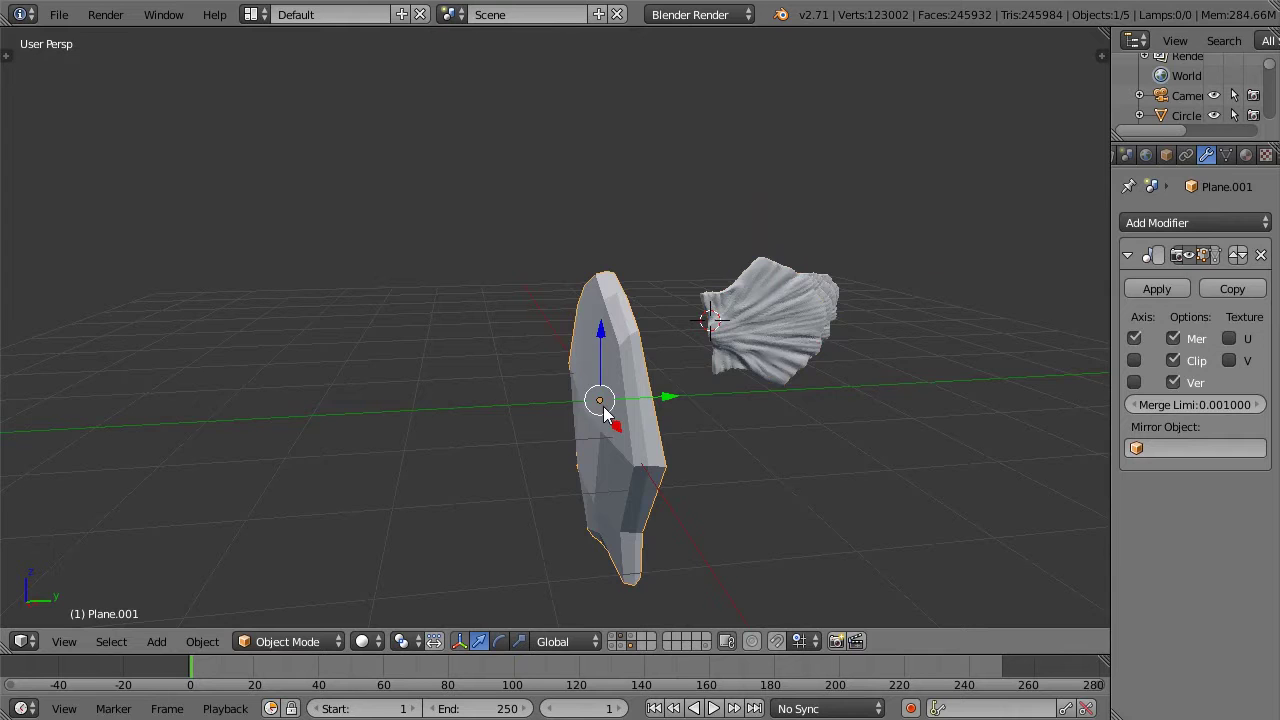
key(KP_7)
scroll(603, 410, up, 4)
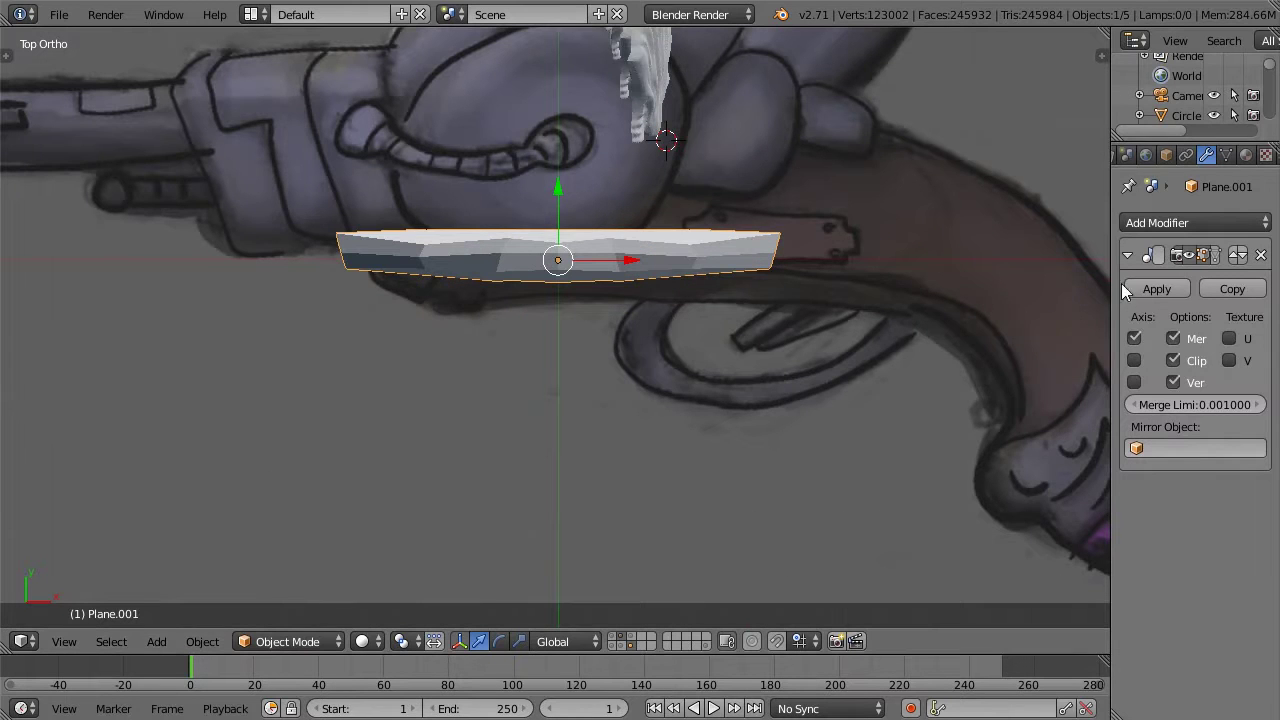
click(1155, 289)
scroll(737, 220, down, 4)
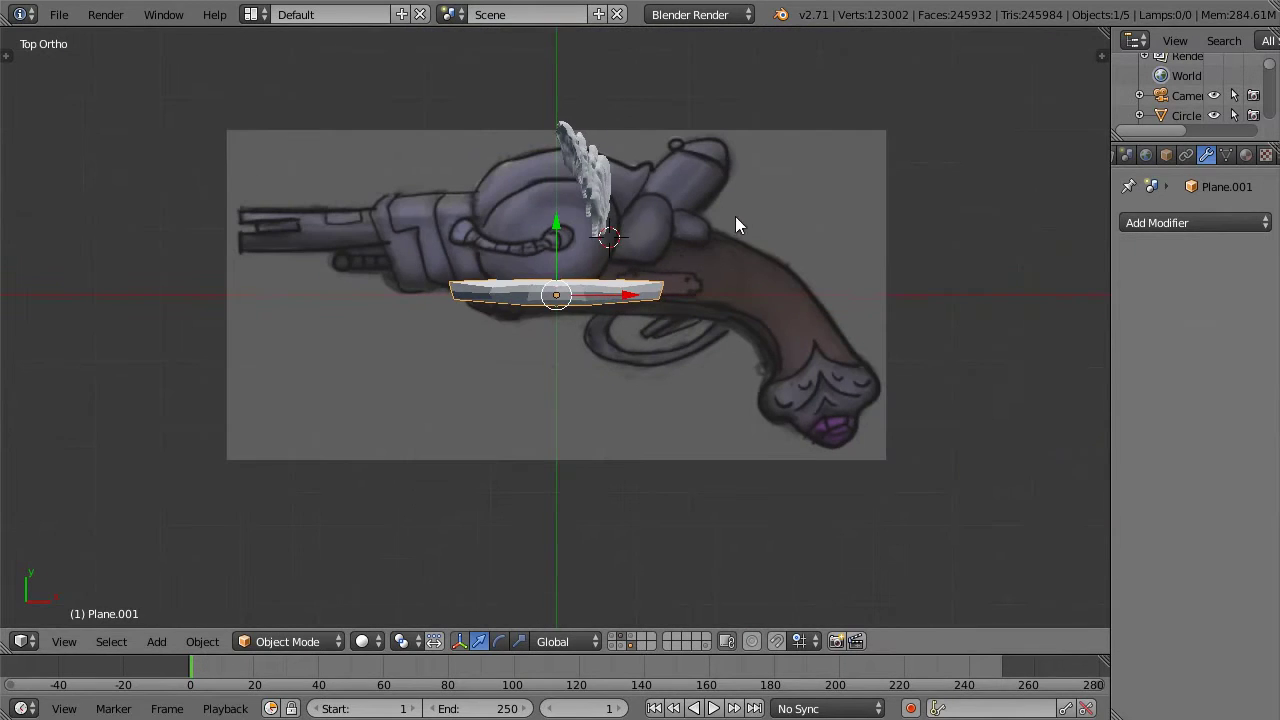
Step: Duplicate the low-poly shell plate in place, give the copy a quarter turn in top view, and shift it toward the sculpted shells
key(shift+d)
right_click(680, 255)
key(KP_1)
key(KP_3)
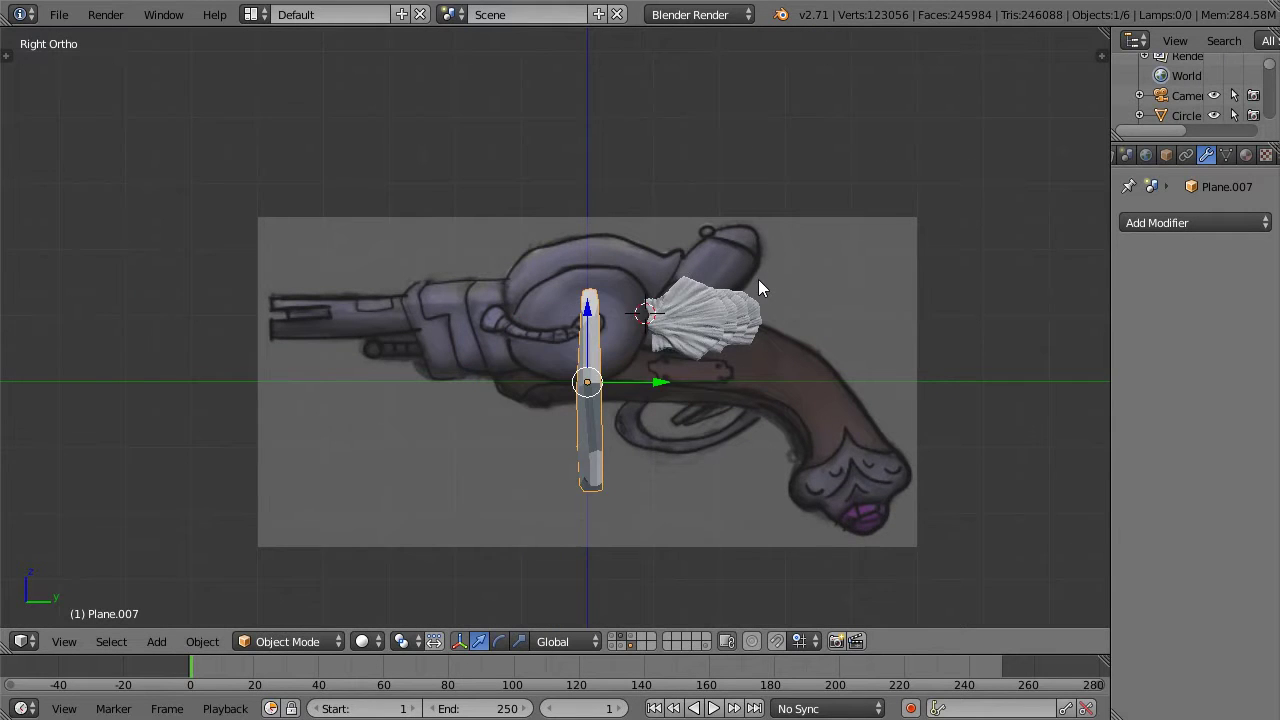
key(KP_7)
key(r)
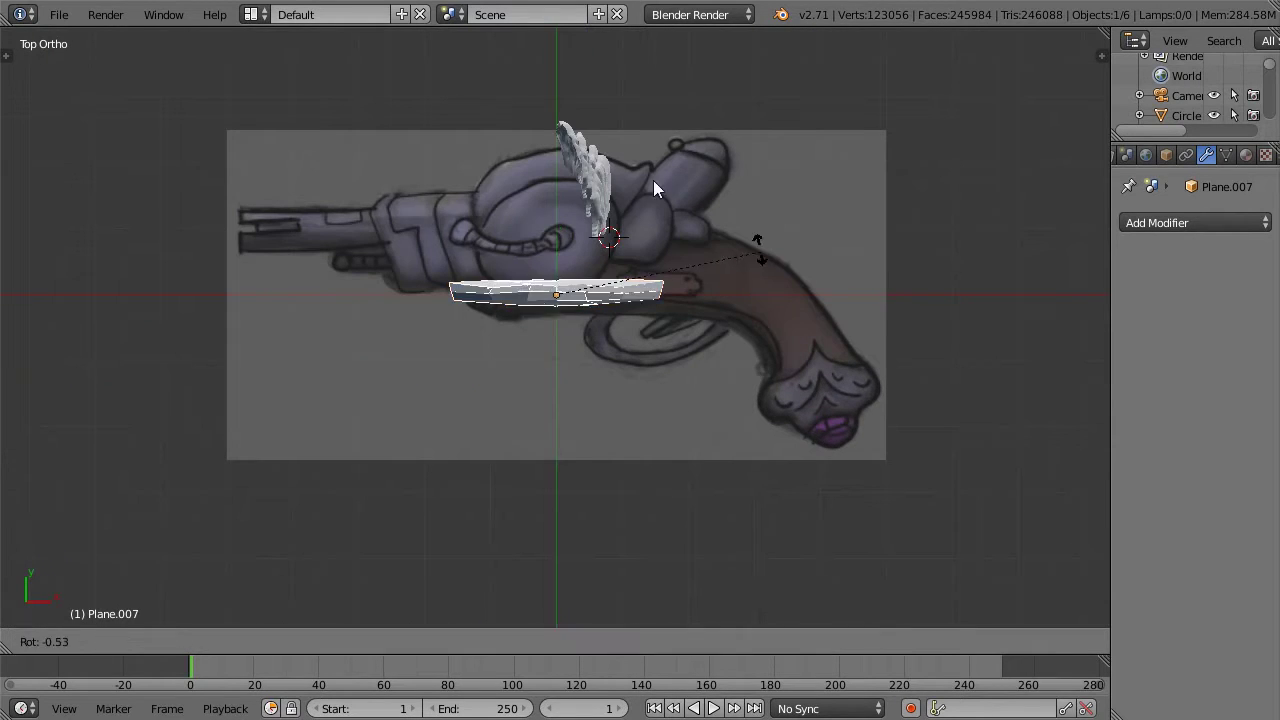
ctrl+click(529, 149)
key(g)
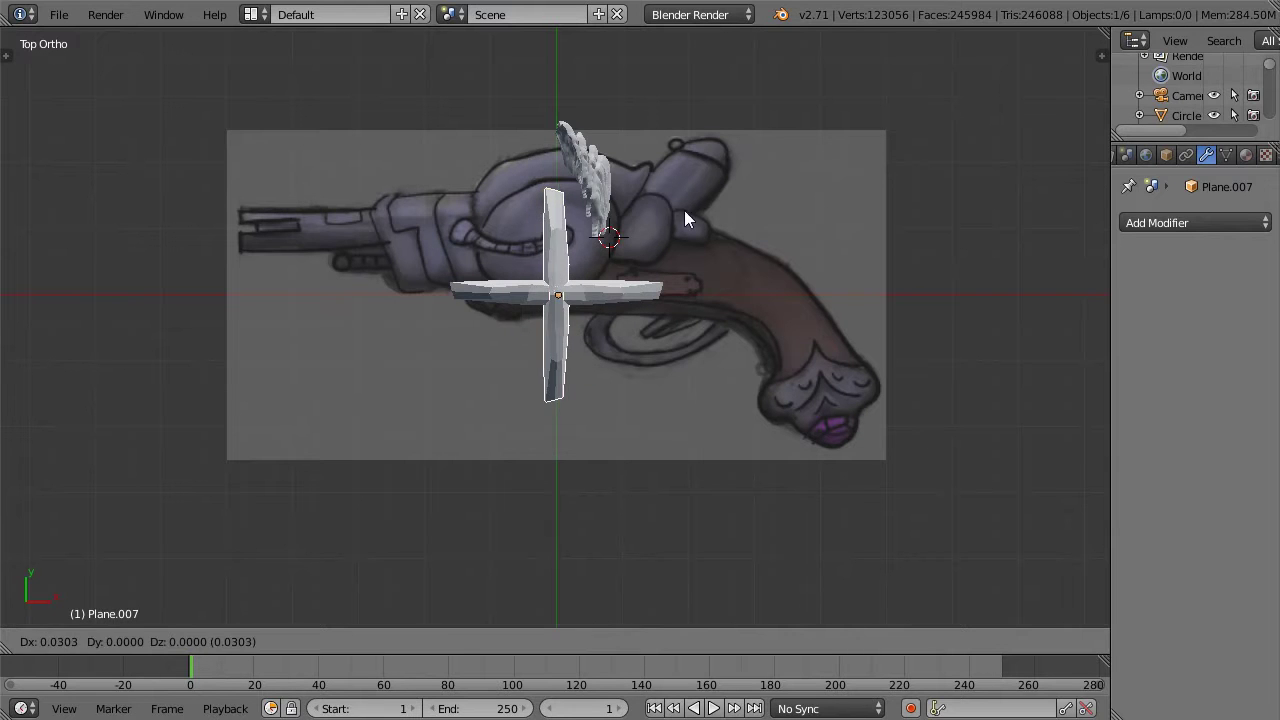
click(706, 161)
Step: Rotate the plate copy in side view to match the sculpted shells' direction and move it over the outermost shell
key(KP_1)
key(KP_3)
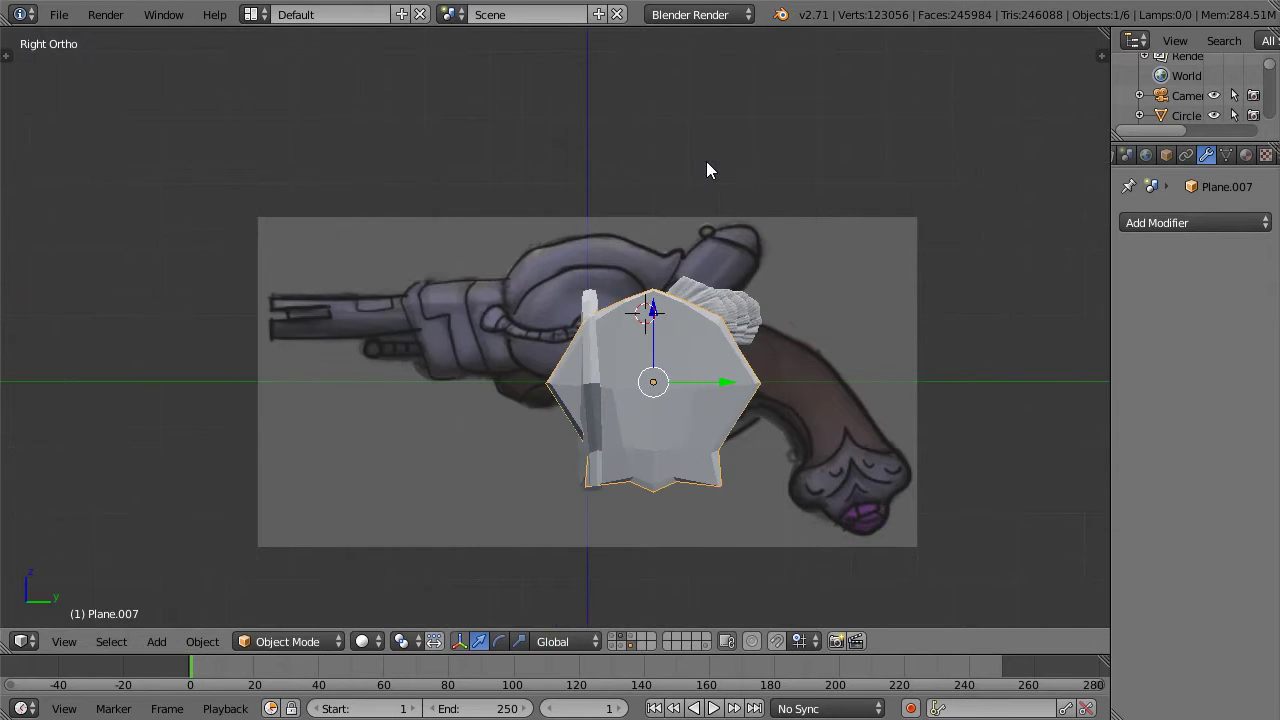
scroll(706, 161, up, 6)
key(r)
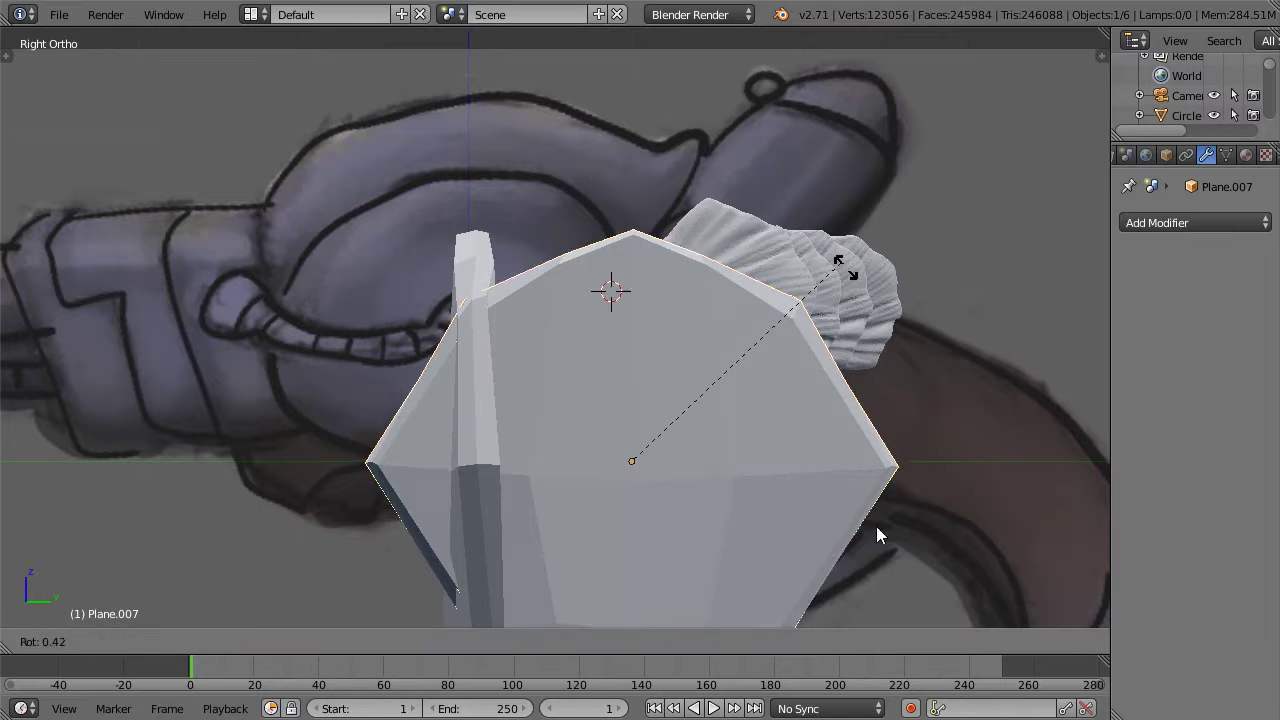
click(802, 583)
key(g)
click(900, 436)
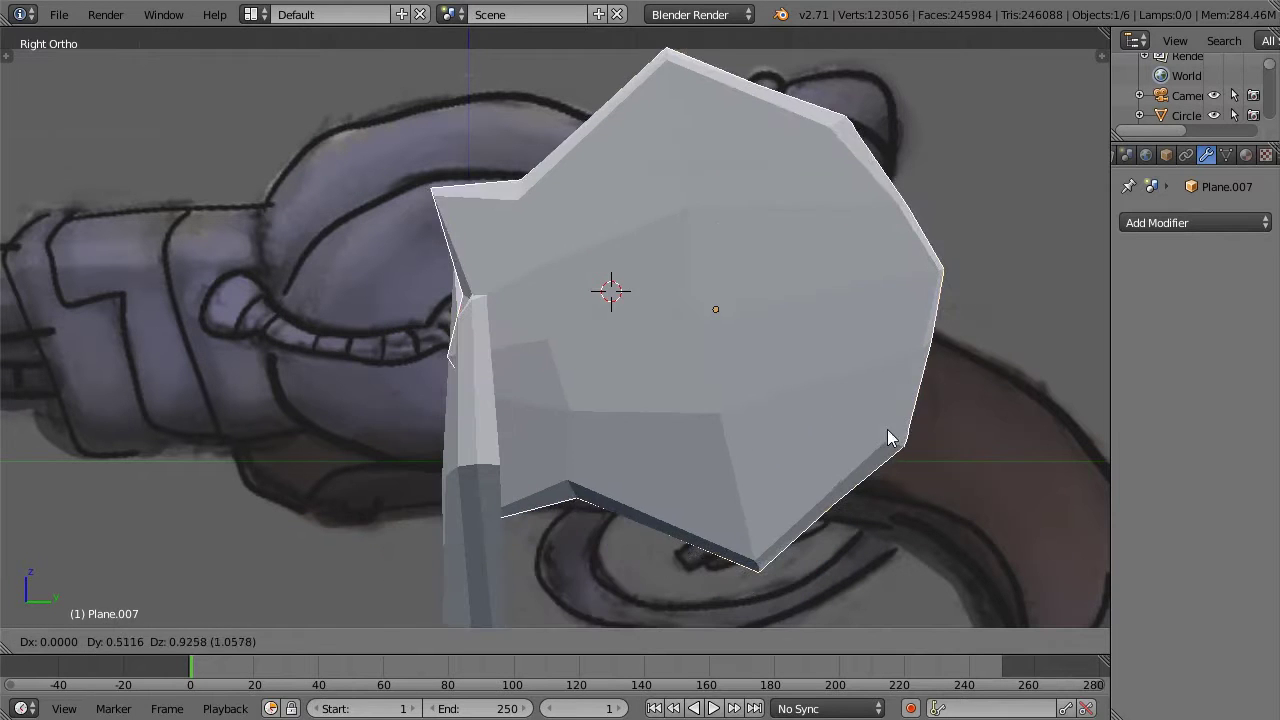
Step: Scale the plate copy down to about 0.4 and fine-tune its position, size and rotation to the outermost shell's outline
key(s)
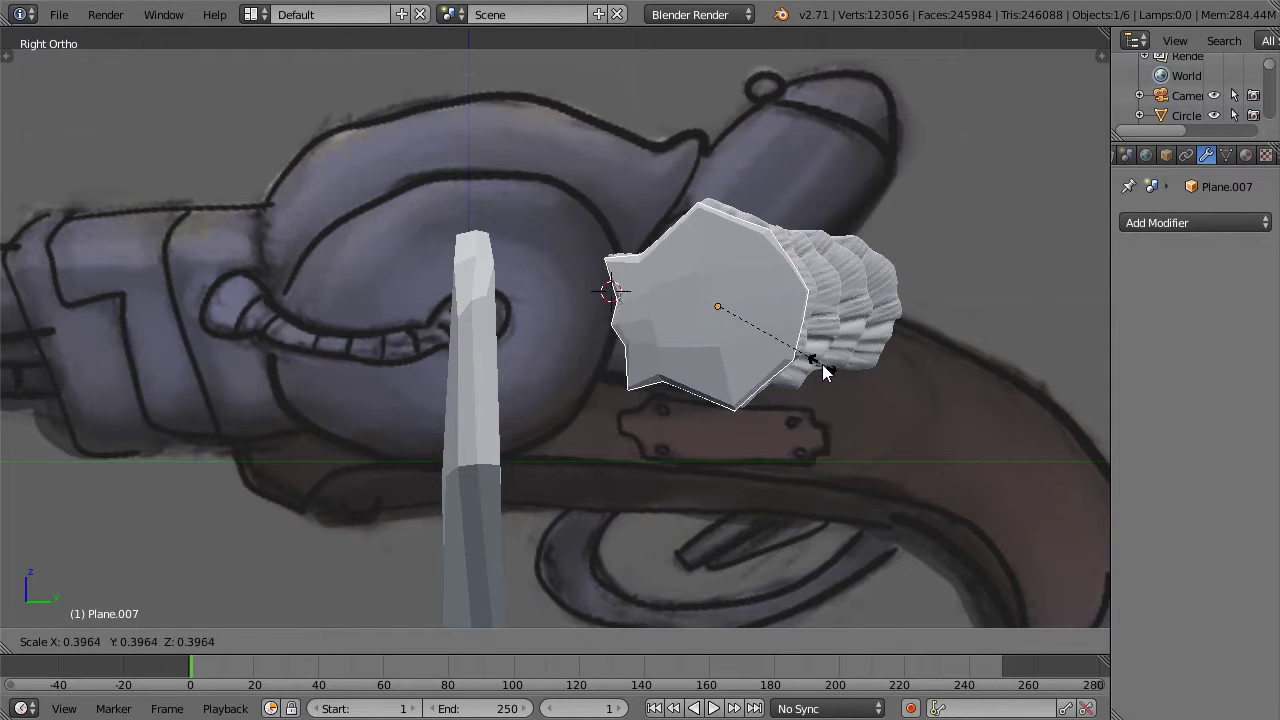
click(822, 364)
scroll(828, 360, up, 3)
shift+middle_drag(887, 316, 779, 330)
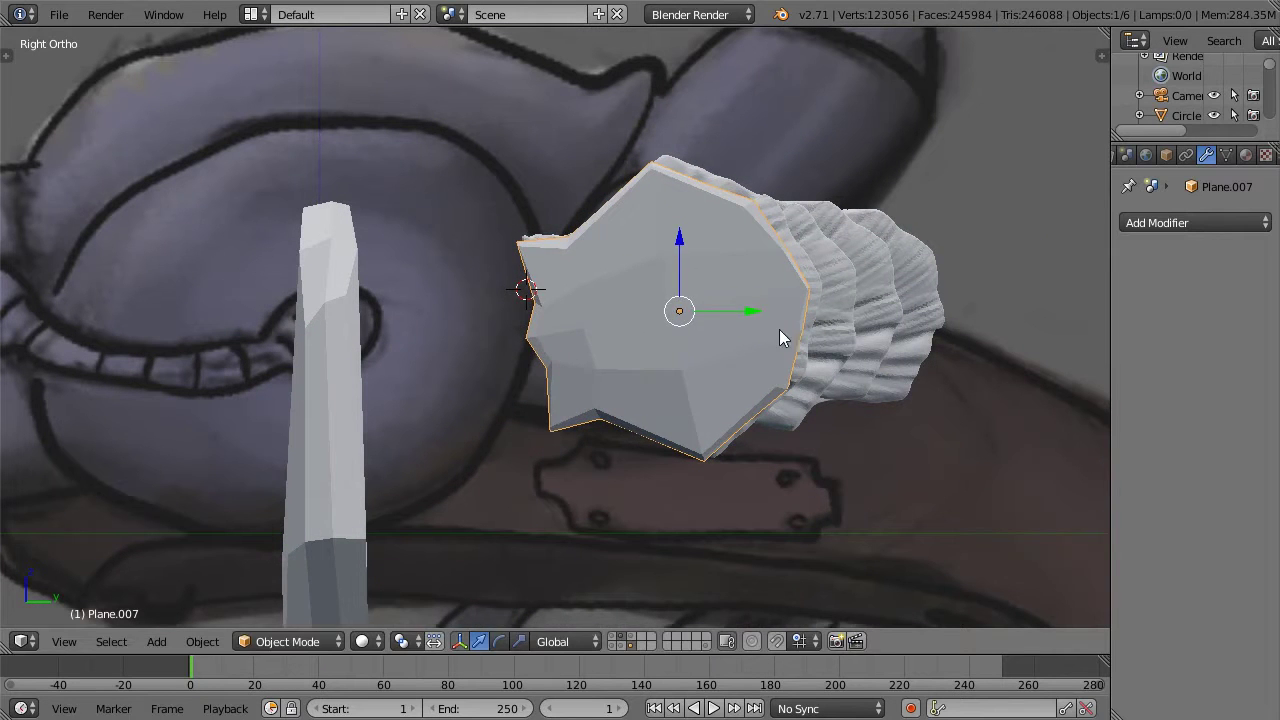
key(g)
click(793, 320)
key(s)
click(834, 306)
key(g)
click(832, 306)
key(r)
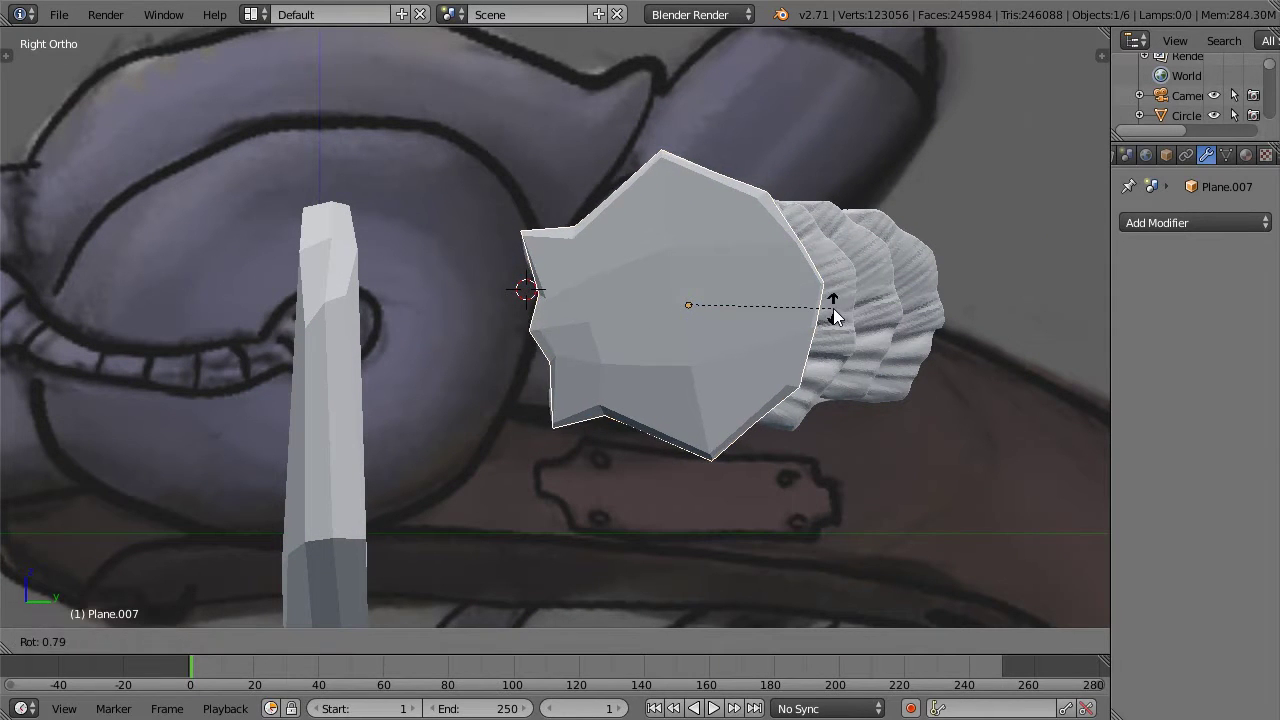
click(833, 308)
Step: Move the plate copy about -0.23 along the X axis so it sits within the outermost shell's thickness
key(KP_7)
click(818, 184)
key(g)
key(x)
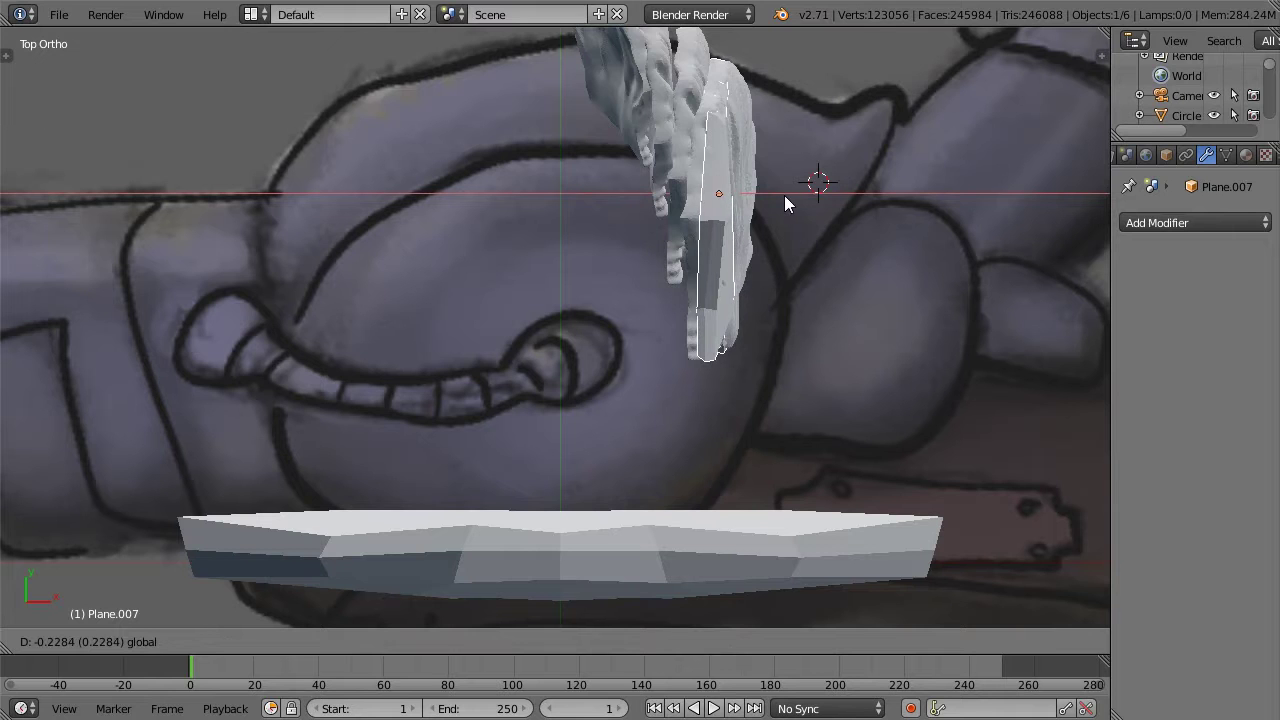
click(784, 195)
key(KP_1)
key(KP_3)
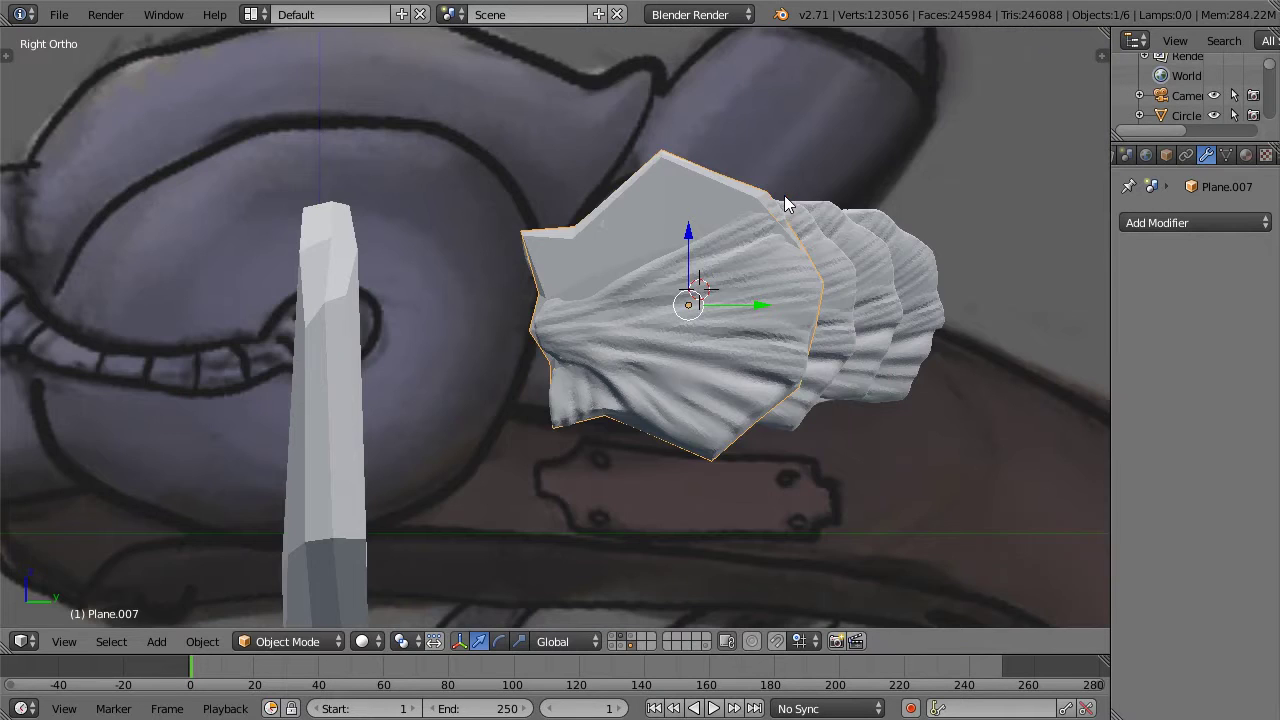
Step: Tilt the plate copy to match the outermost shell's lean and nudge it along the X axis
key(KP_6)
key(KP_6)
key(KP_6)
key(KP_6)
key(KP_6)
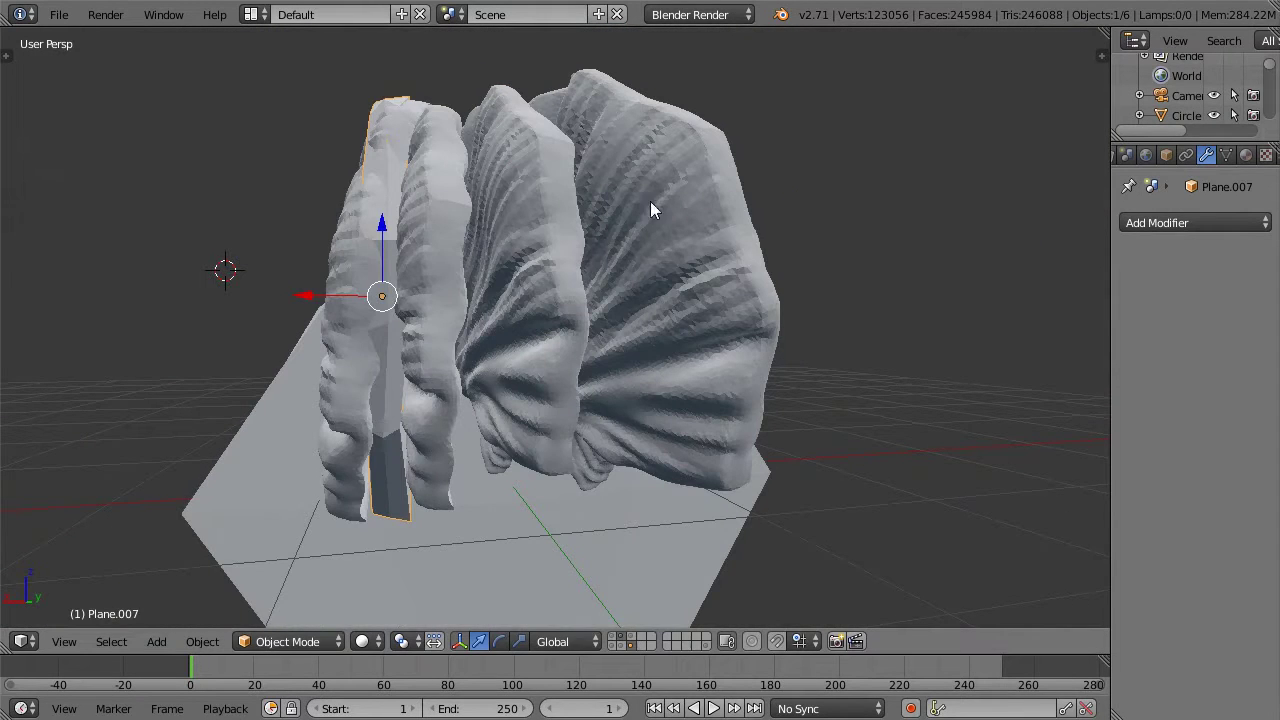
key(r)
click(646, 249)
drag(322, 300, 297, 295)
middle_drag(491, 229, 844, 289)
drag(797, 252, 791, 252)
Step: Examine from several angles how the plate copy lies inside the outermost sculpted shell
scroll(823, 252, down, 4)
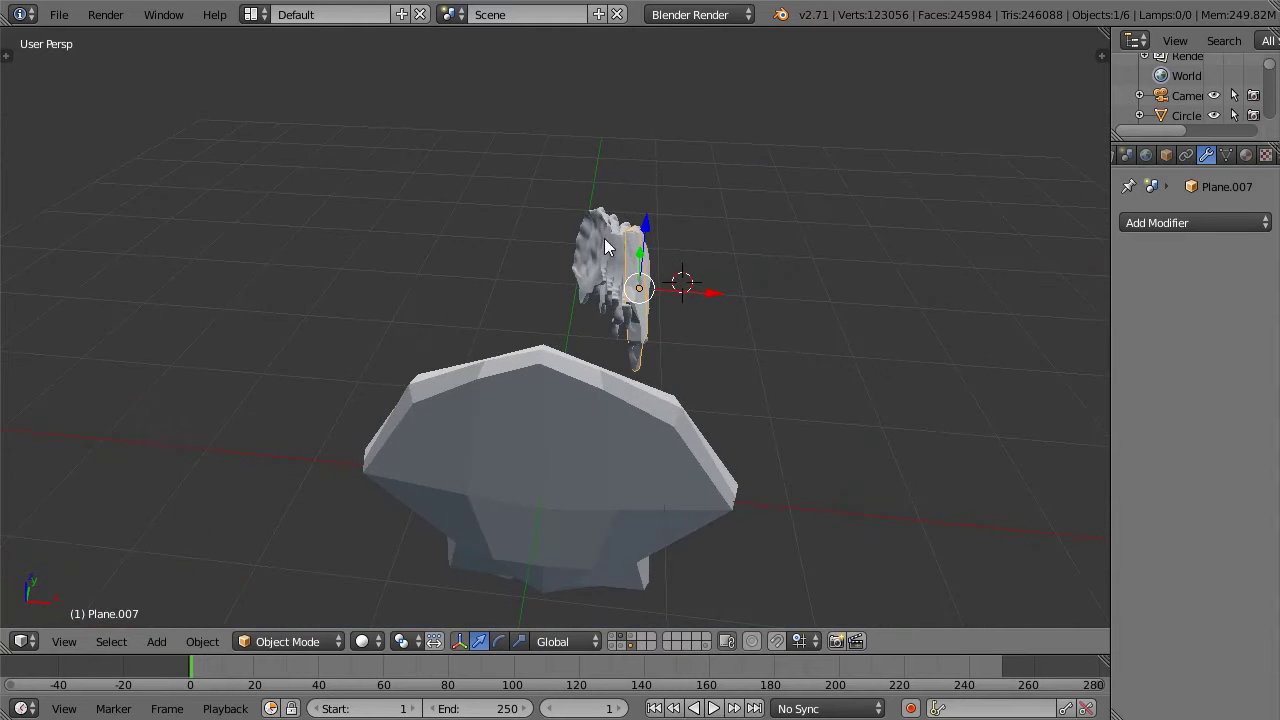
middle_drag(604, 238, 592, 234)
scroll(707, 308, up, 3)
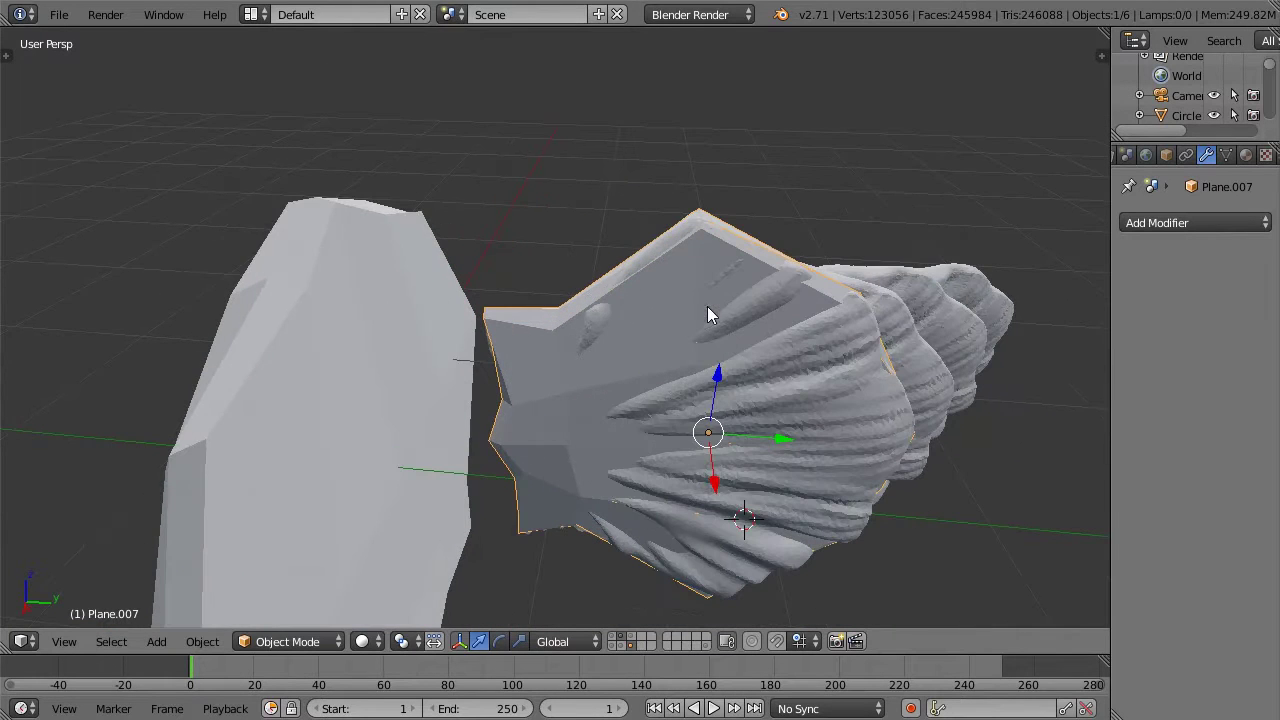
key(KP_3)
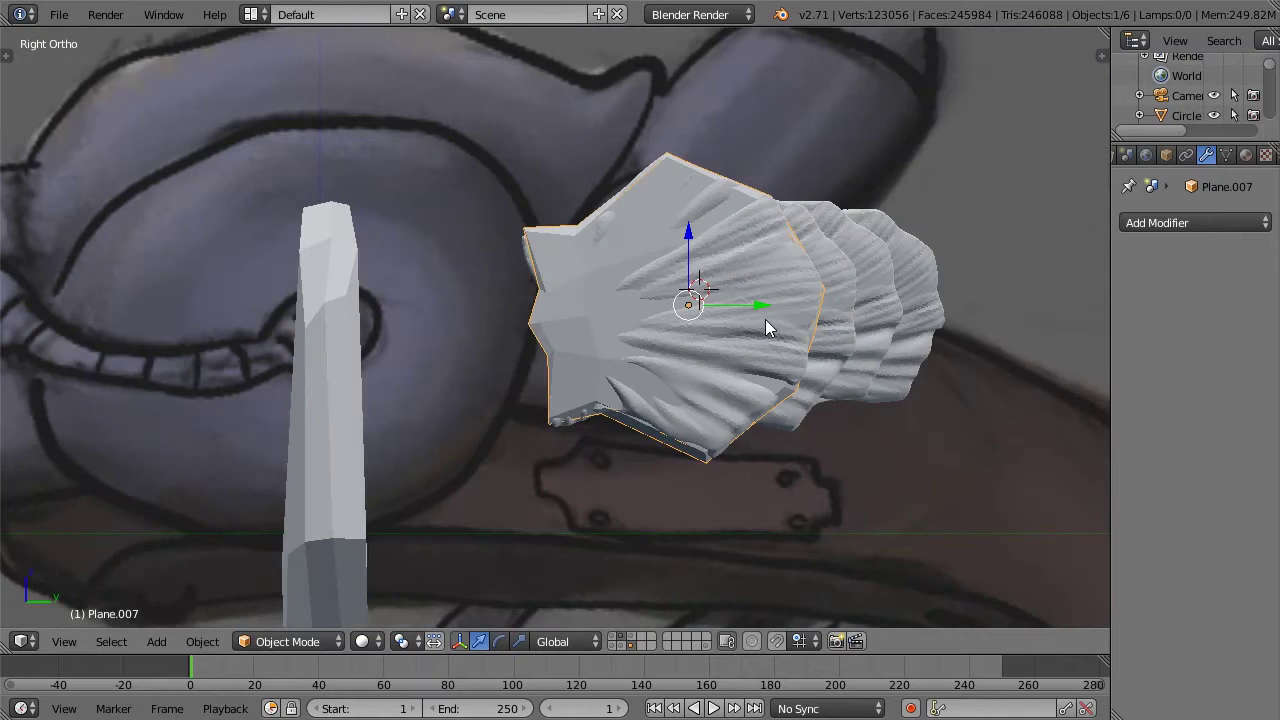
middle_drag(776, 319, 481, 88)
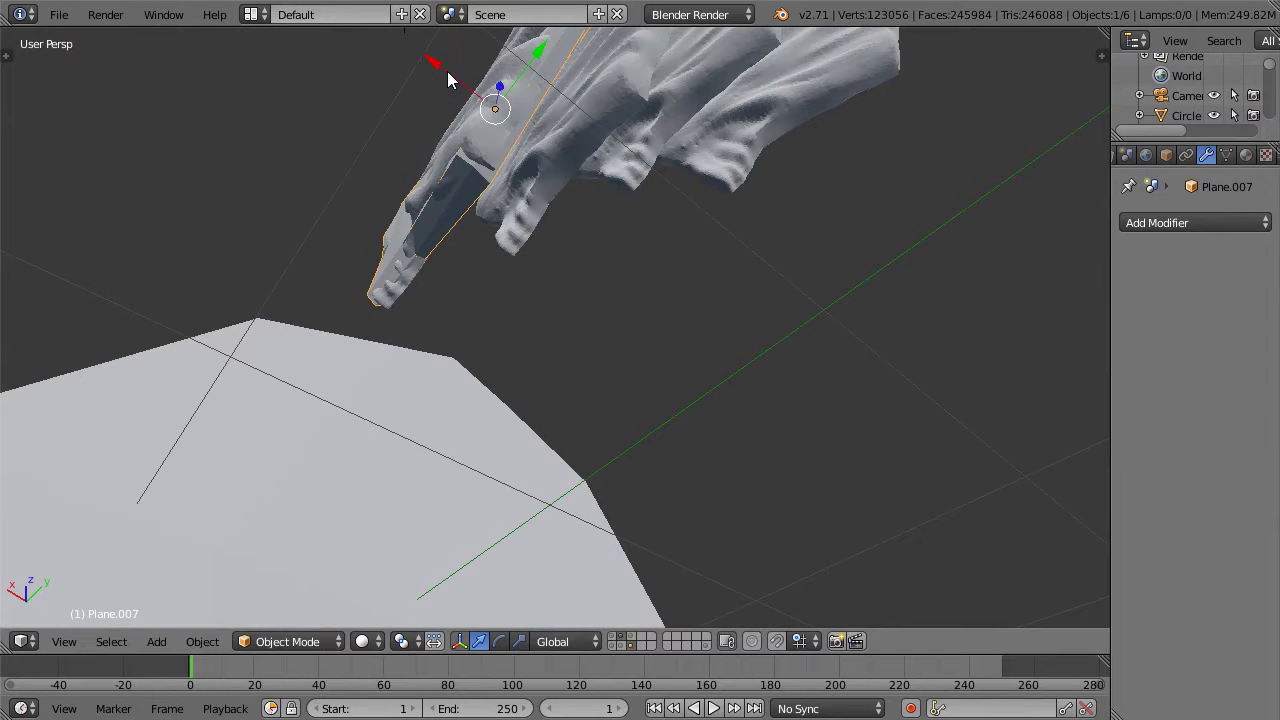
key(g)
key(Escape)
key(r)
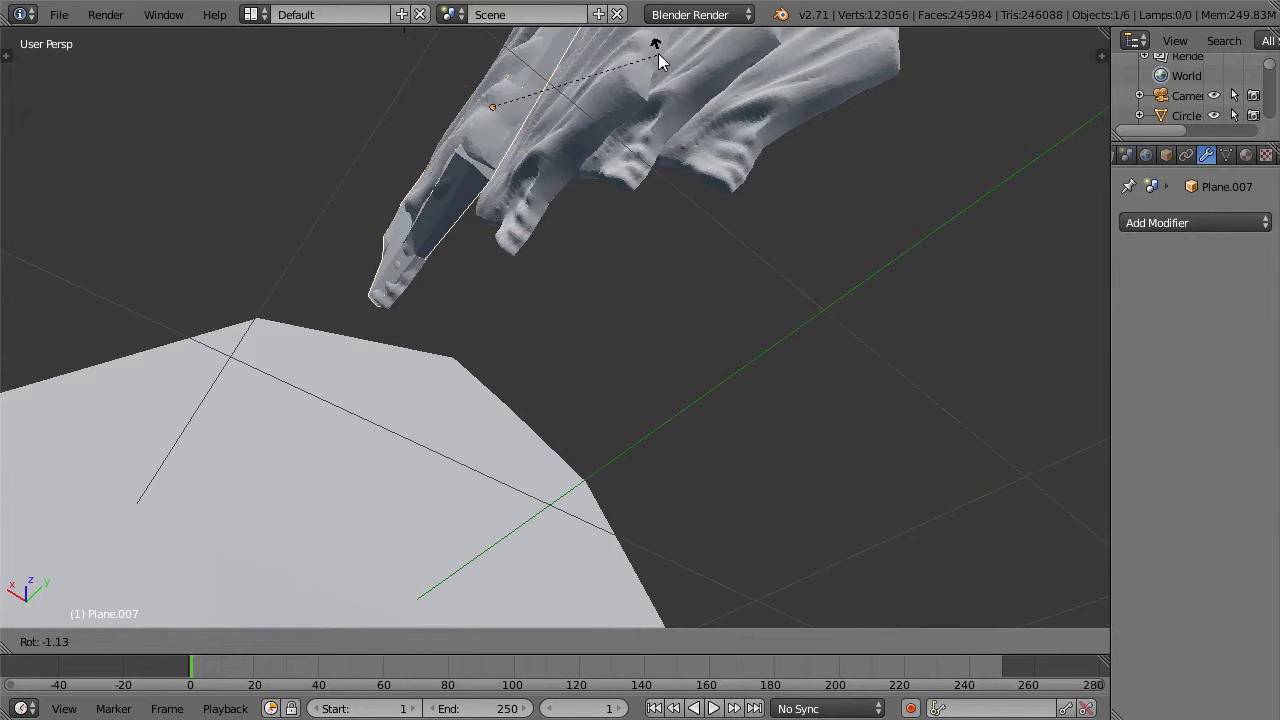
key(Escape)
middle_drag(658, 52, 511, 201)
Step: Duplicate the fitted plate, move the duplicate over the second sculpted shell in side view, and scale it to about 0.8
key(shift+d)
key(Escape)
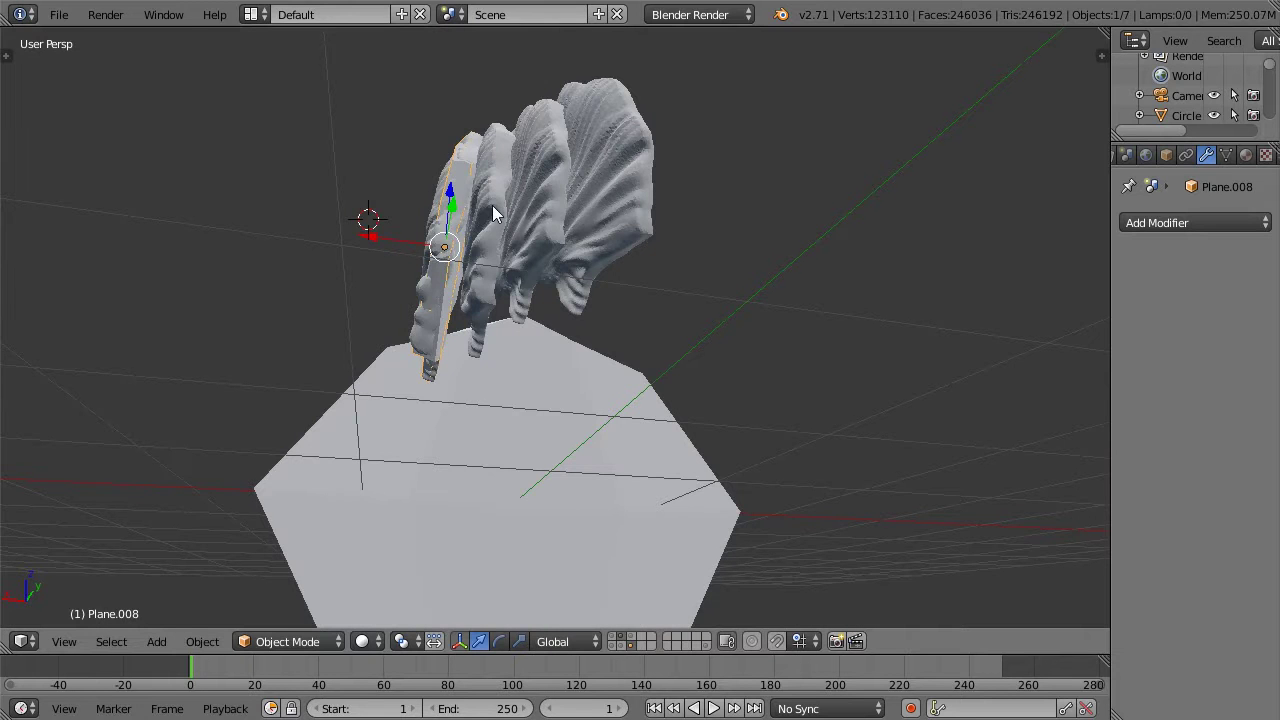
key(KP_1)
key(KP_3)
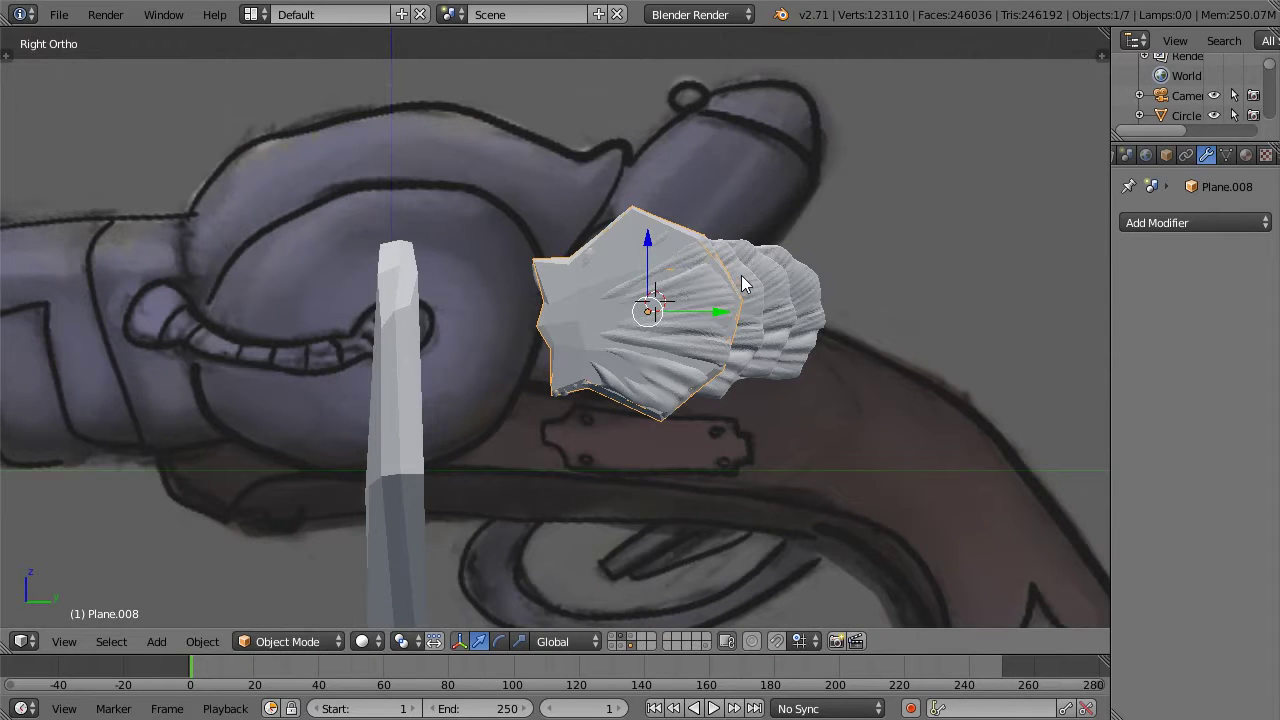
key(g)
click(789, 264)
key(s)
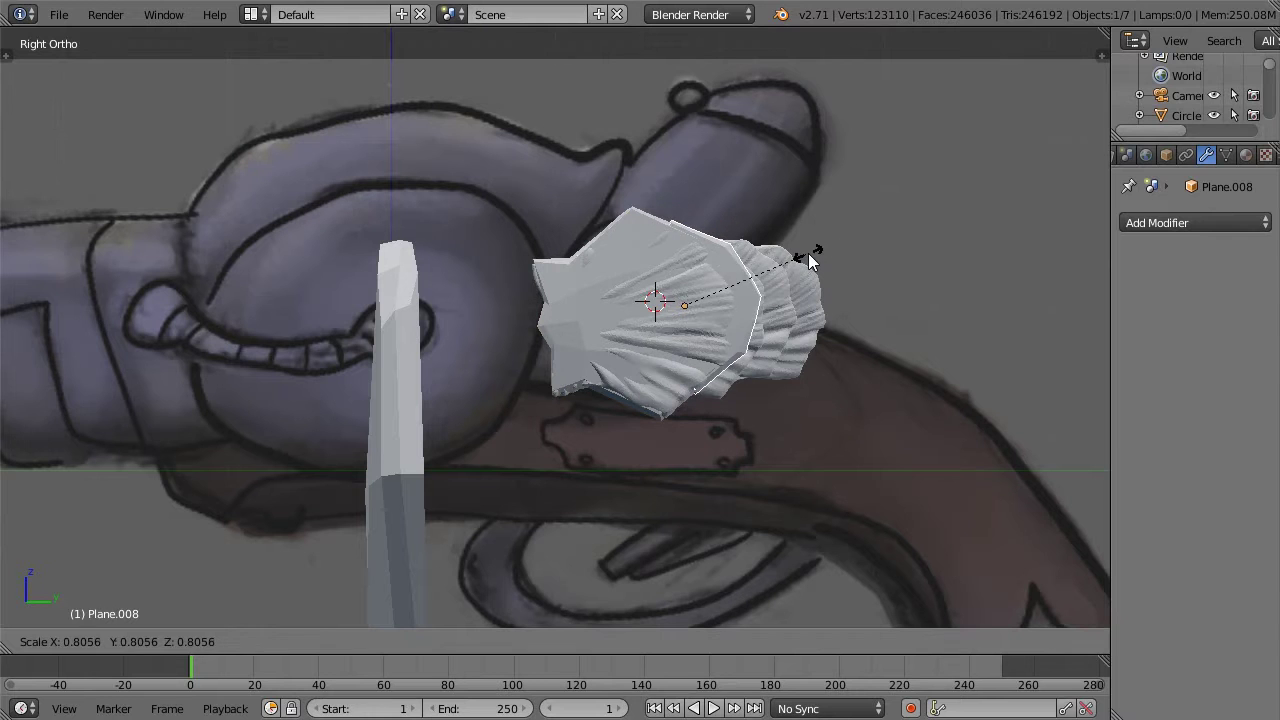
click(808, 253)
Step: Refine the second plate's rotation, position and size in side view to follow the second shell's outline
key(r)
click(803, 231)
key(g)
click(811, 241)
key(s)
click(814, 240)
Step: Move the second plate along the X axis into the second shell, by about -0.124 and a further -0.027
middle_drag(814, 240, 475, 470)
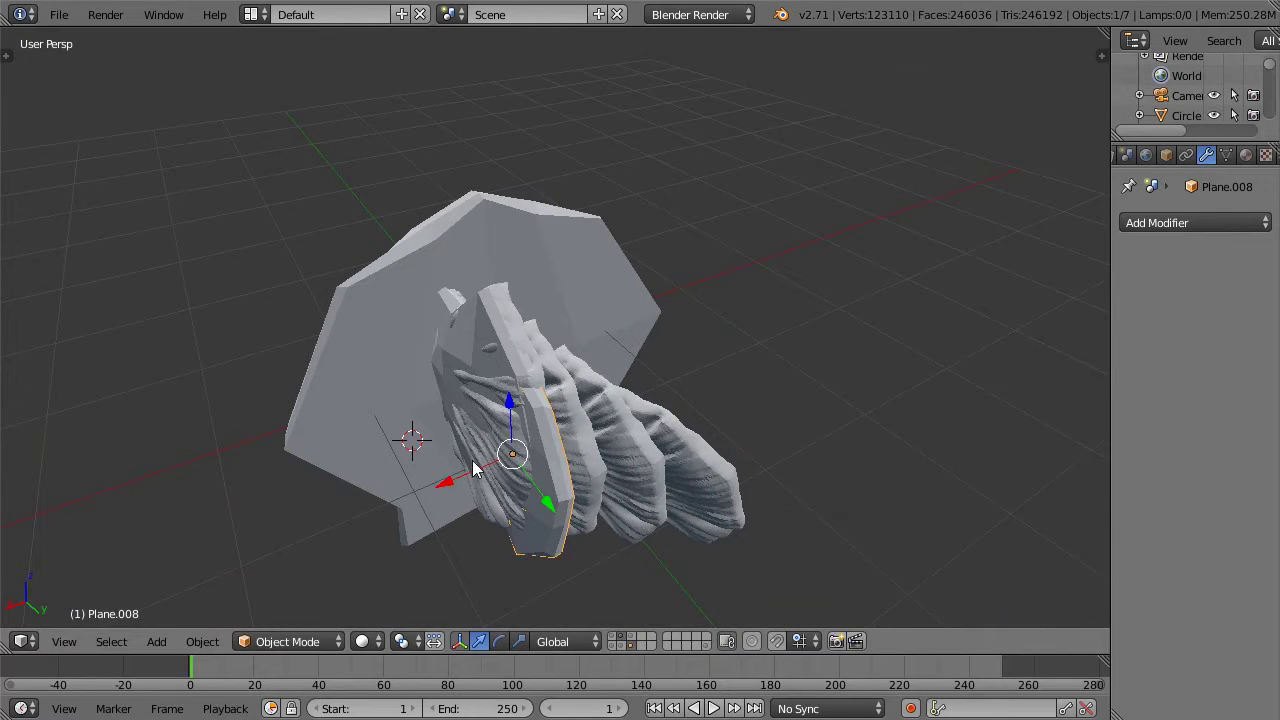
key(g)
key(x)
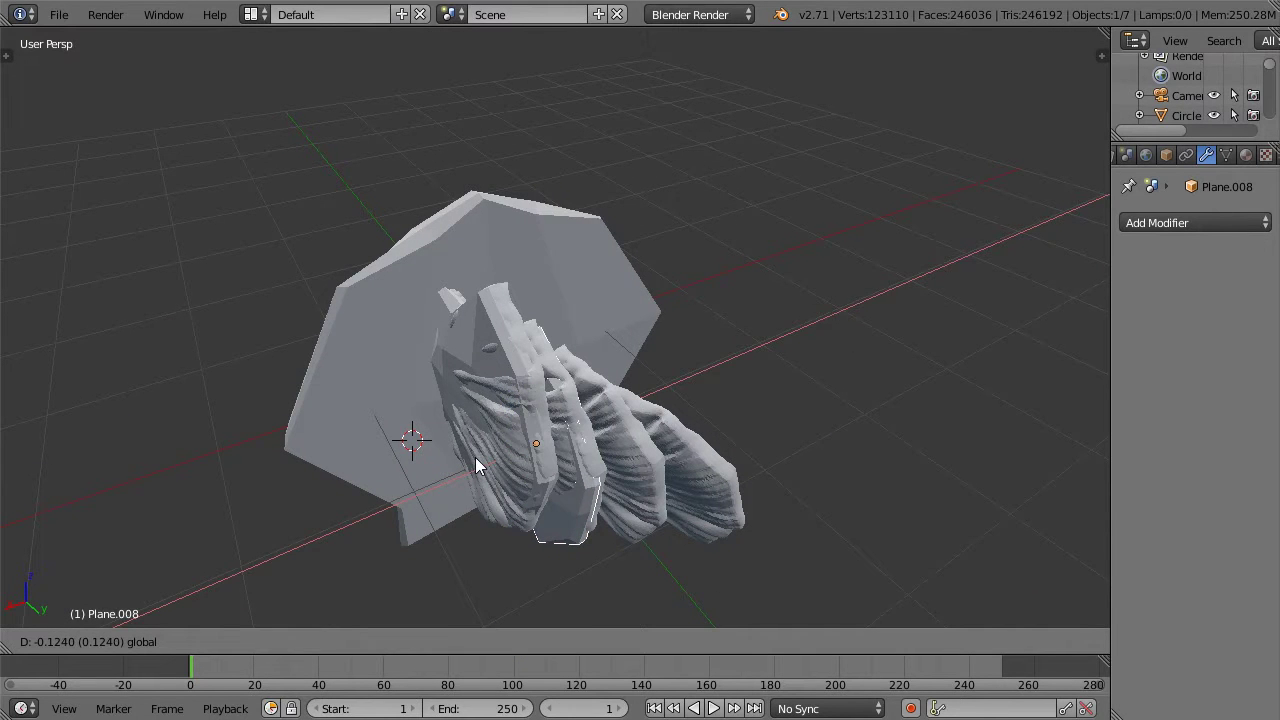
click(475, 457)
middle_drag(594, 434, 566, 325)
middle_drag(567, 263, 546, 252)
key(g)
key(x)
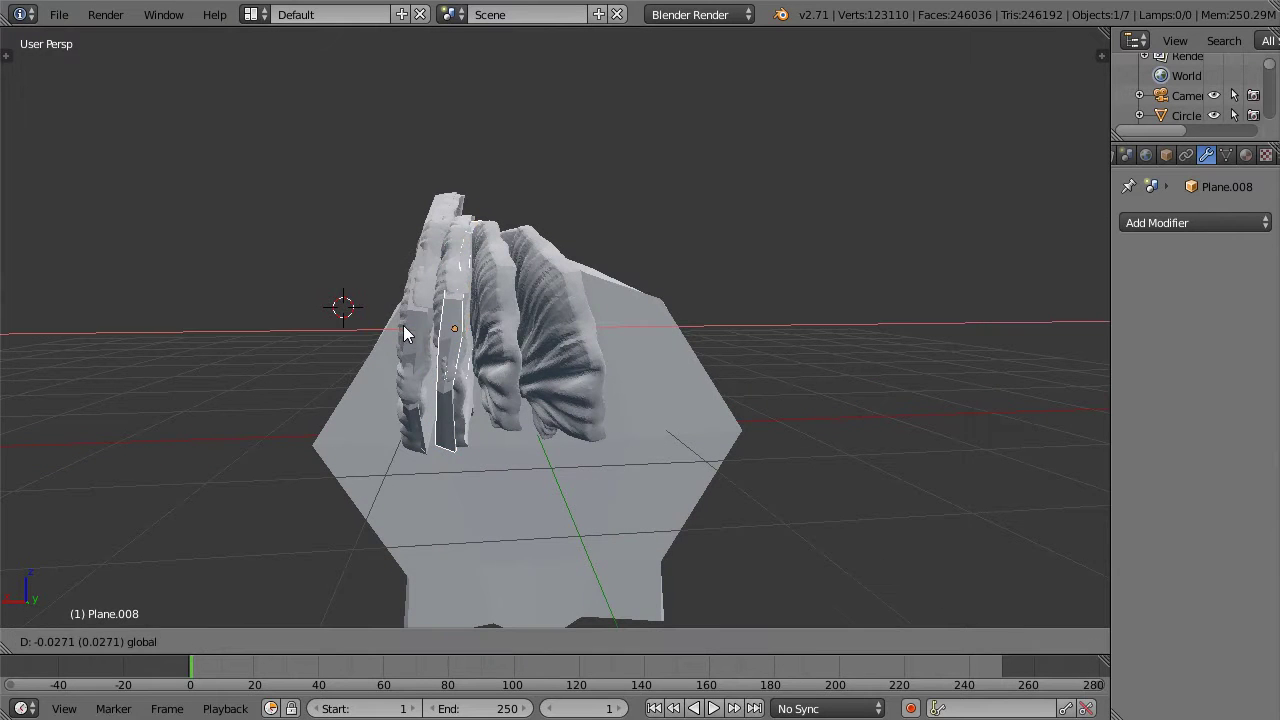
click(403, 325)
Step: Tilt the second plate to match the second shell's lean and adjust its position
key(r)
click(518, 239)
key(g)
click(510, 240)
middle_drag(494, 262, 566, 335)
Step: Duplicate the second plate and move the duplicate onto the third sculpted shell, shifting it in side view and along the X axis
key(KP_1)
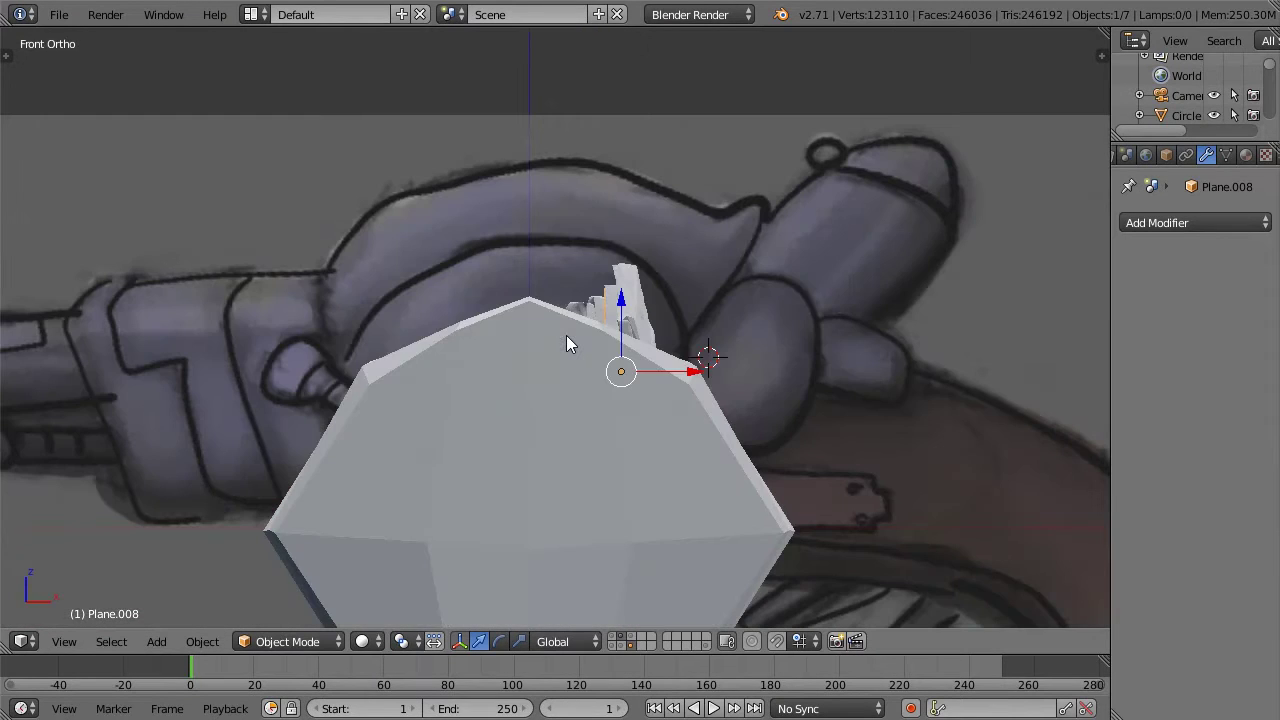
key(KP_3)
key(shift+d)
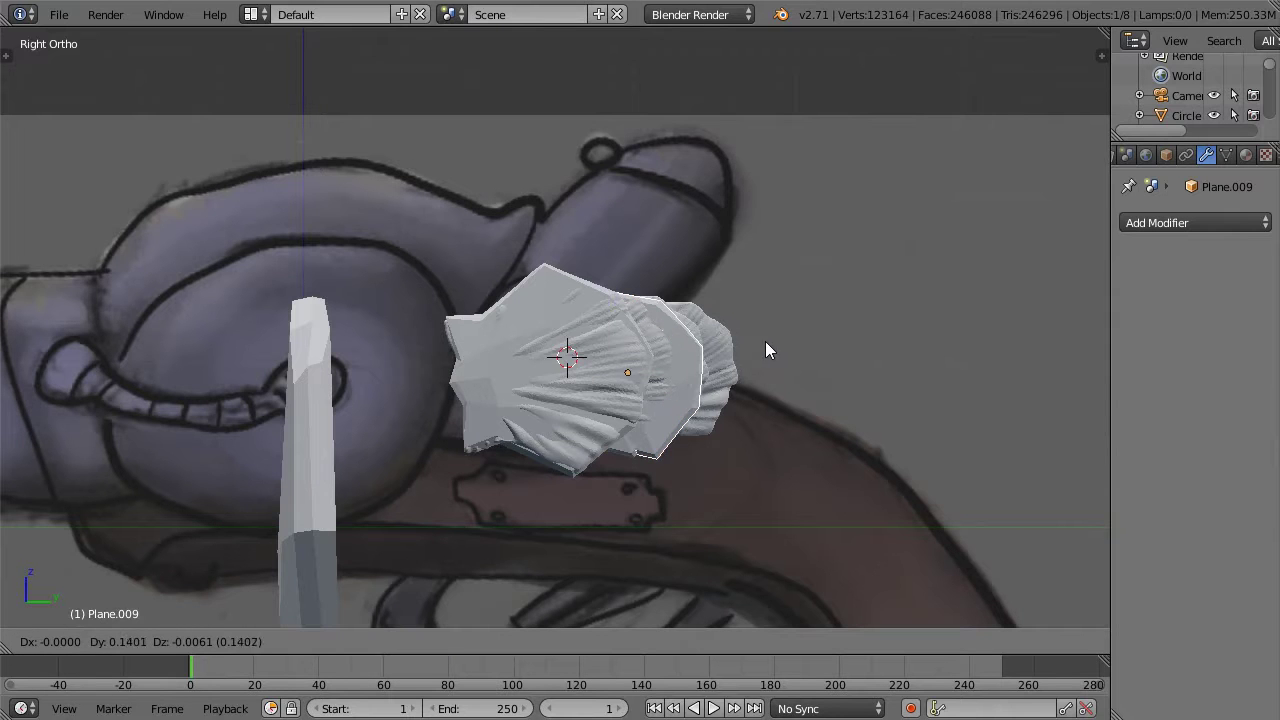
click(774, 339)
middle_drag(826, 316, 697, 341)
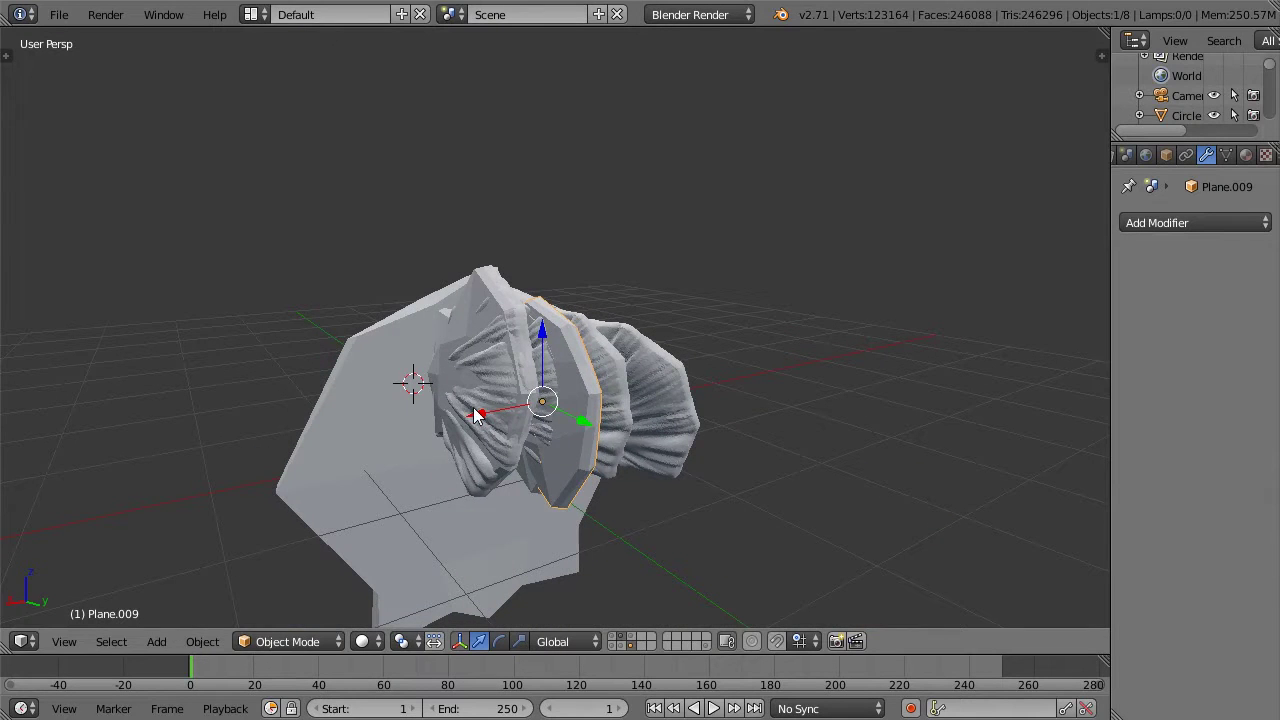
key(g)
key(x)
click(505, 412)
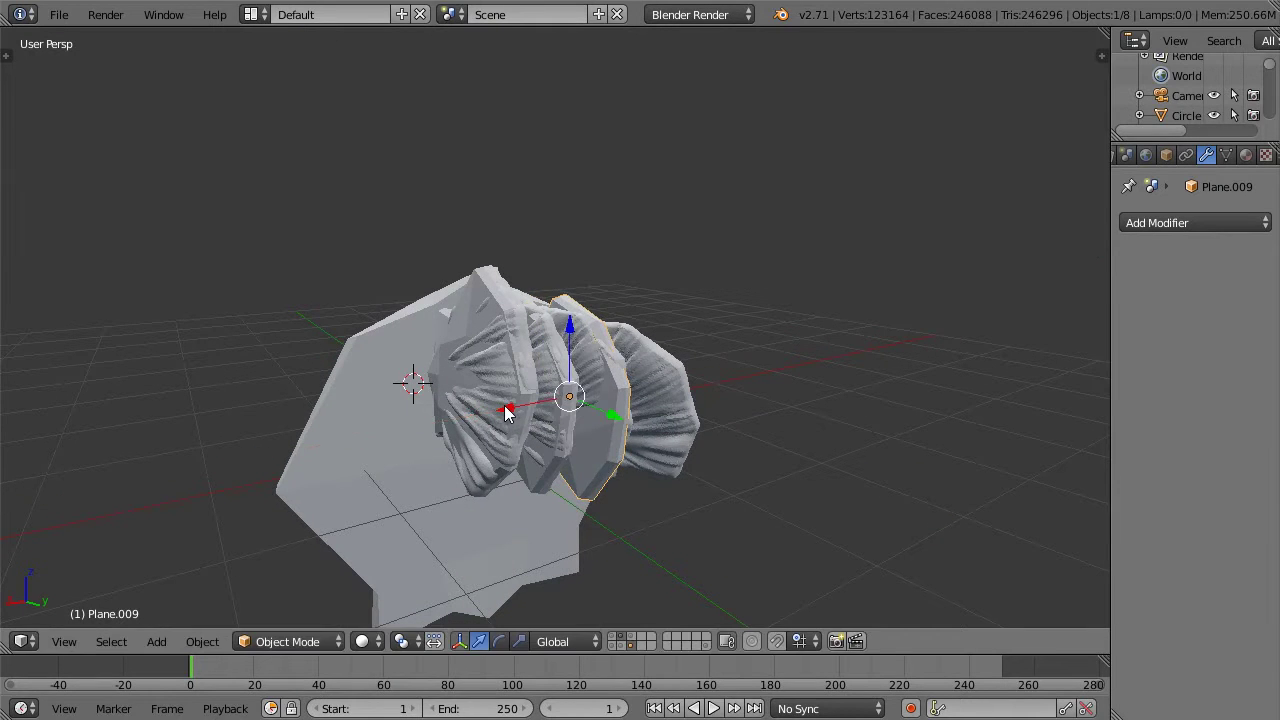
Step: Tilt the third plate in back view to follow the lean of the third sculpted shell
key(KP_3)
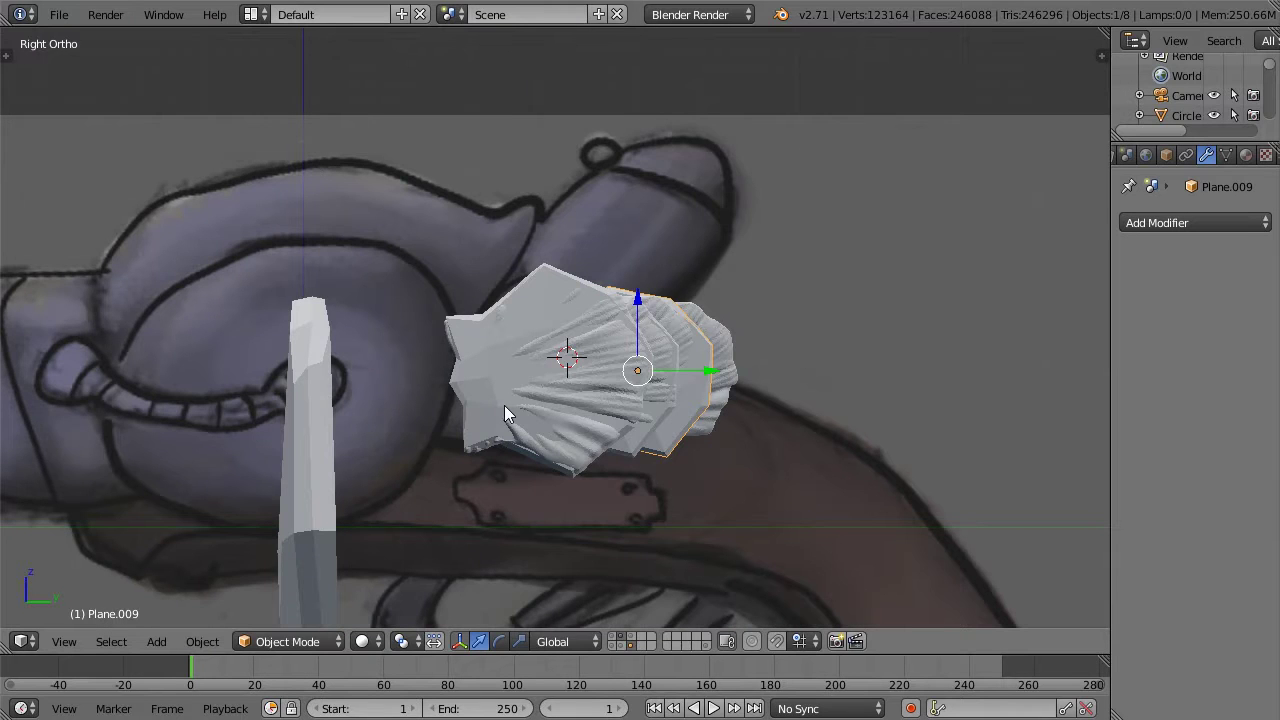
key(KP_1)
key(ctrl+KP_1)
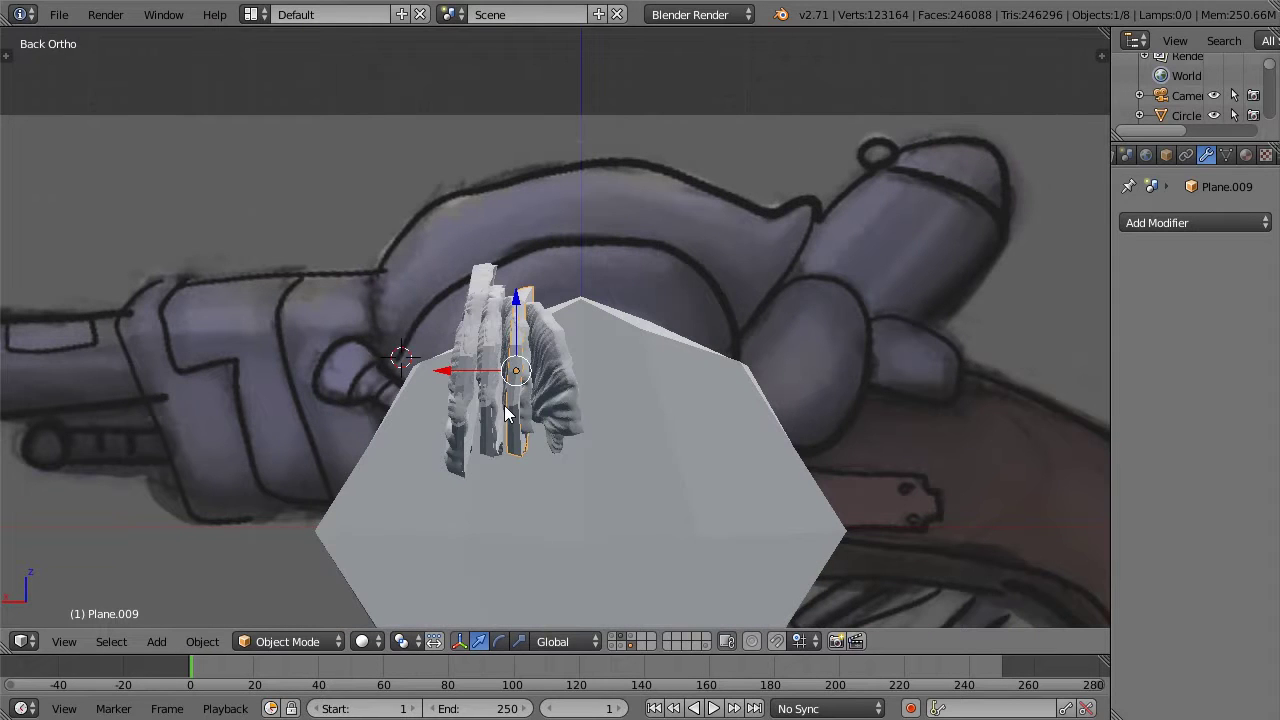
key(r)
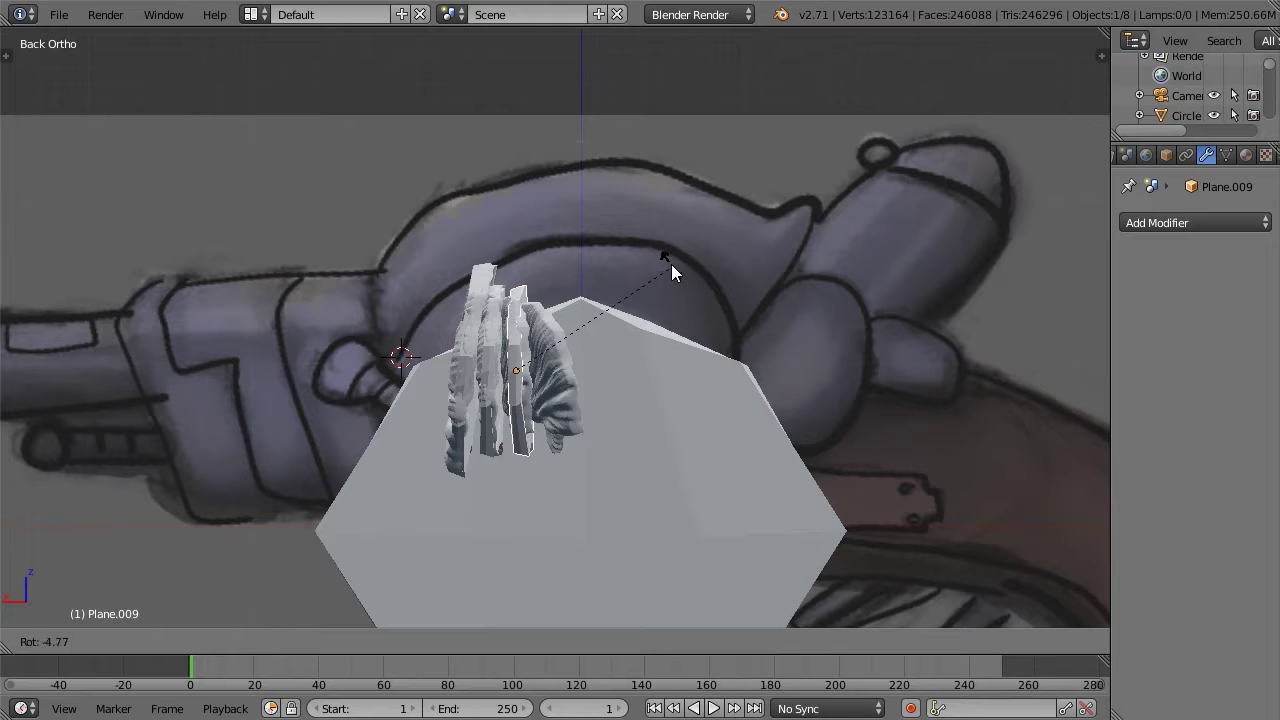
click(671, 259)
Step: Scale the third plate down slightly in side view to fit the third shell's outline
scroll(590, 313, down, 1)
scroll(543, 338, up, 4)
middle_drag(543, 338, 697, 334)
key(z)
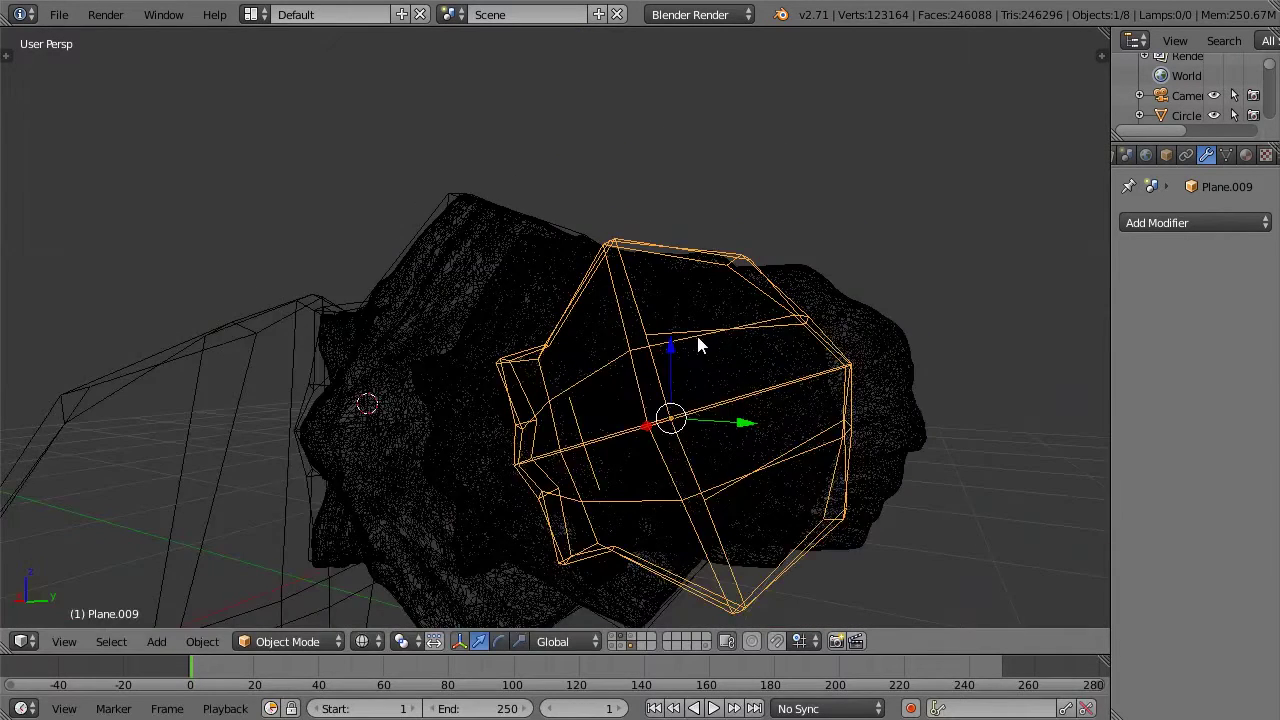
key(KP_1)
key(KP_3)
scroll(698, 335, up, 4)
key(z)
scroll(840, 310, down, 1)
mouse_move(910, 299)
shift+middle_down()
mouse_move(804, 239)
mouse_move(779, 199)
shift+middle_up()
shift+middle_drag(776, 124, 767, 43)
key(s)
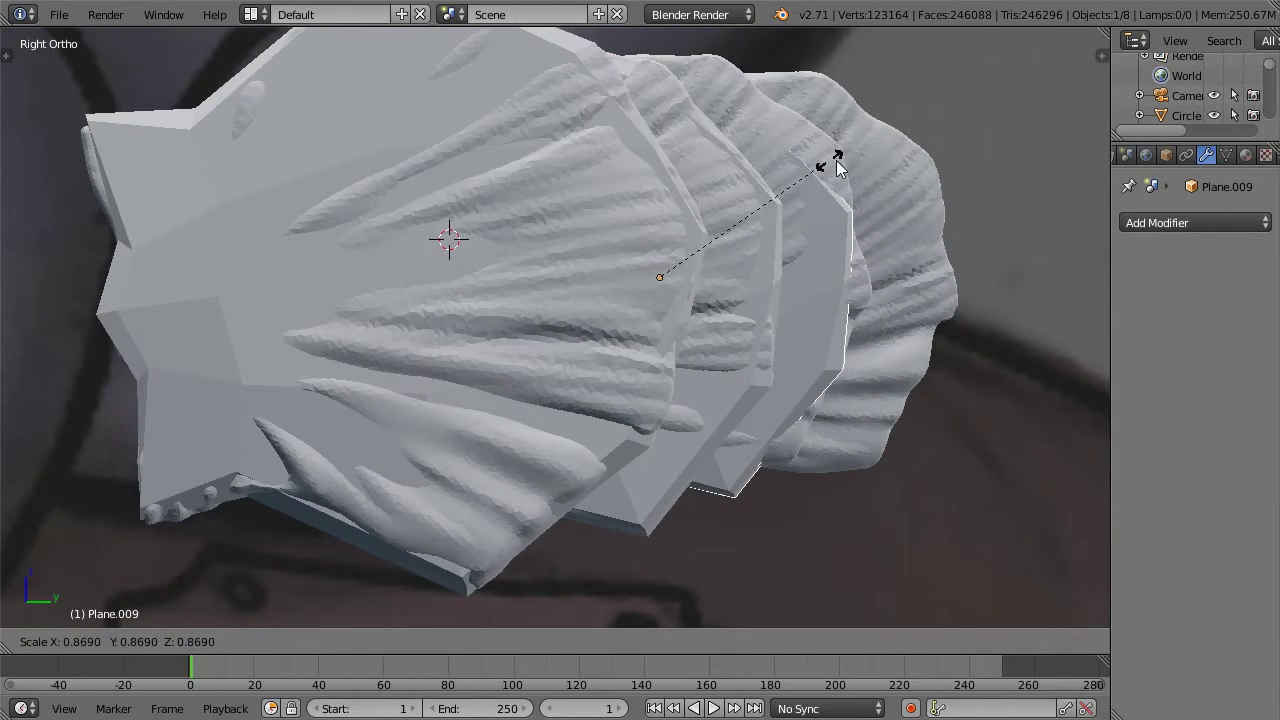
click(848, 162)
Step: Rotate the third plate in side view and again from an angled view to align its rim with the third shell
key(r)
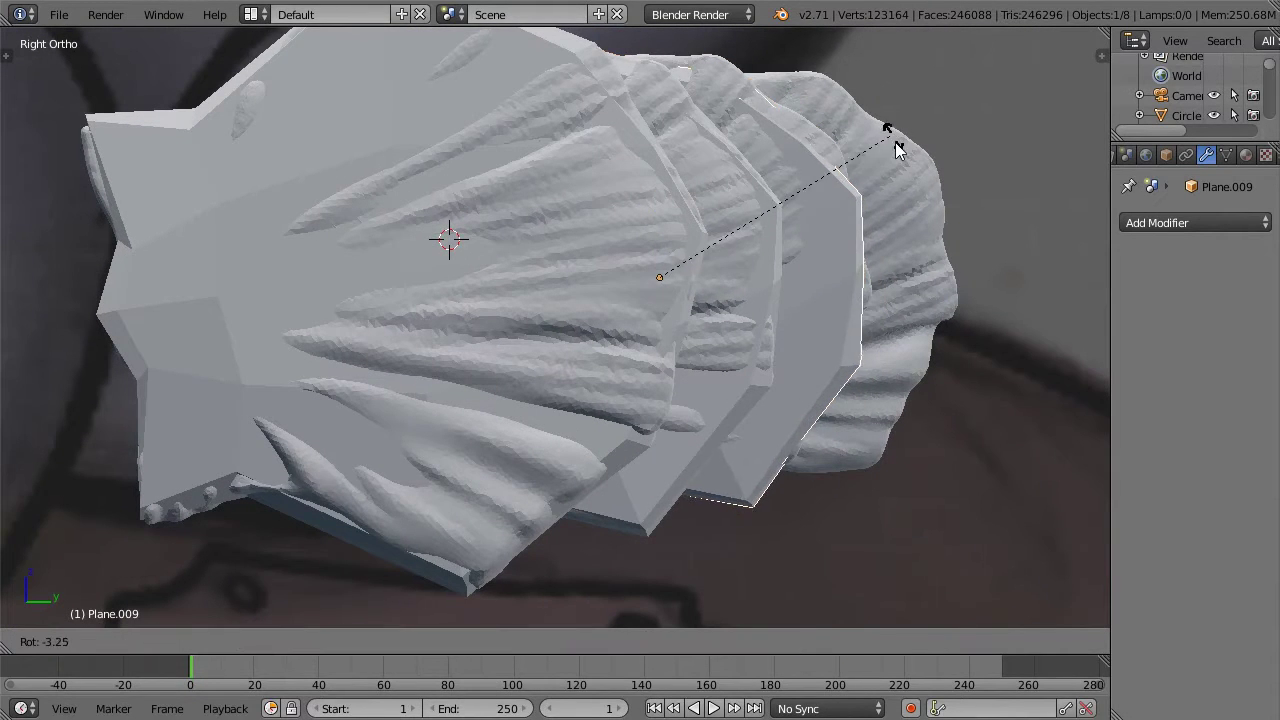
click(908, 169)
mouse_move(908, 169)
middle_down()
mouse_move(810, 268)
mouse_move(718, 197)
mouse_move(917, 146)
mouse_move(1003, 183)
middle_up()
key(r)
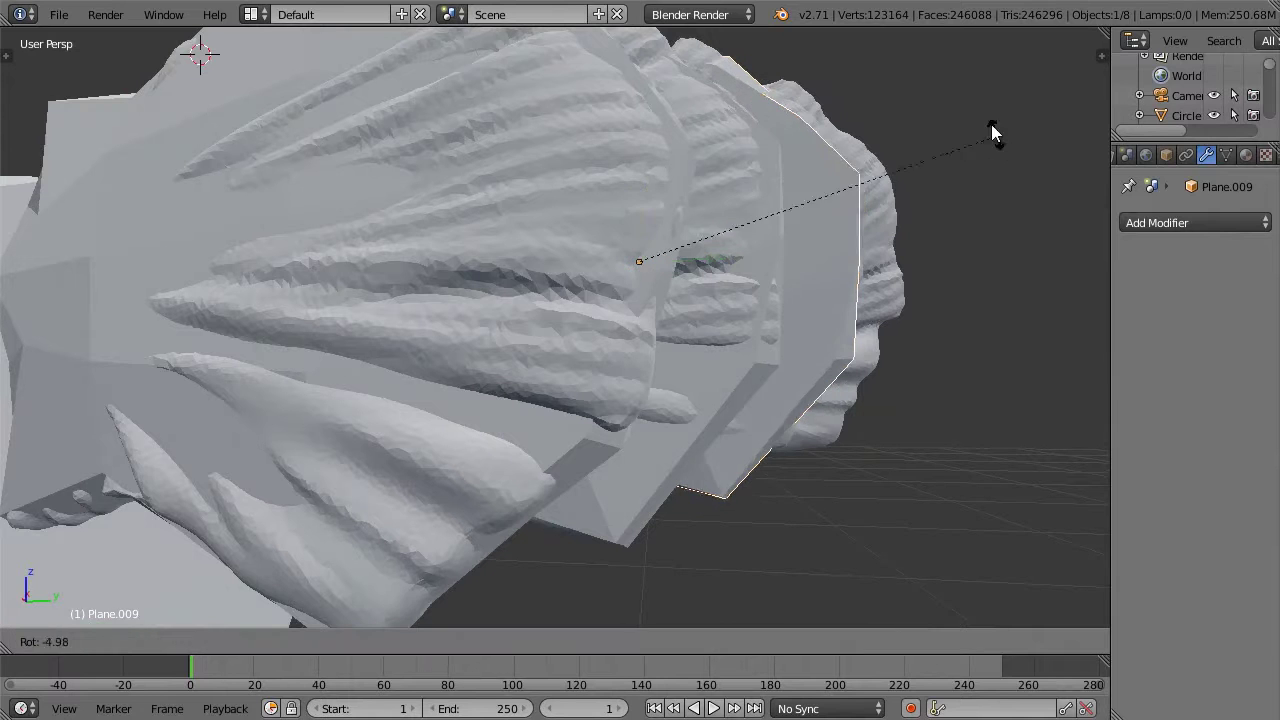
click(930, 82)
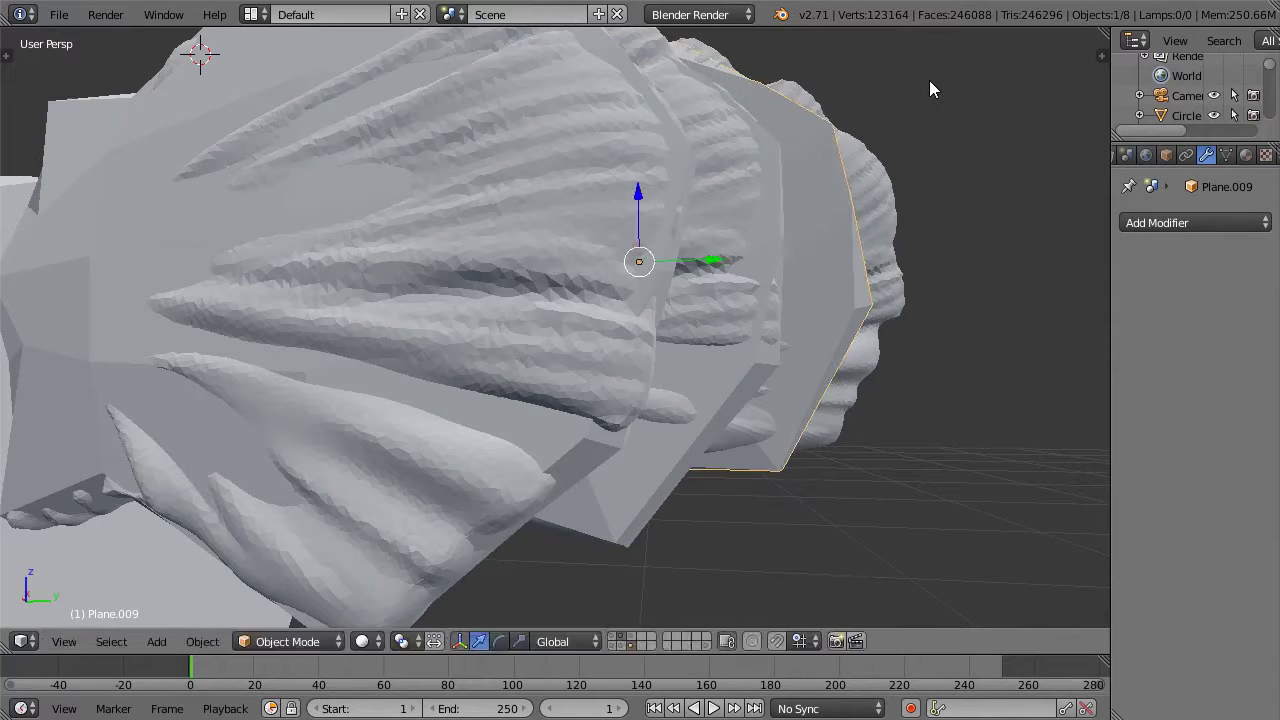
Step: Move and rotate the third plate, from the side and from above, to line it up with the third sculpted shell
key(g)
click(934, 86)
middle_drag(934, 86, 914, 300)
key(r)
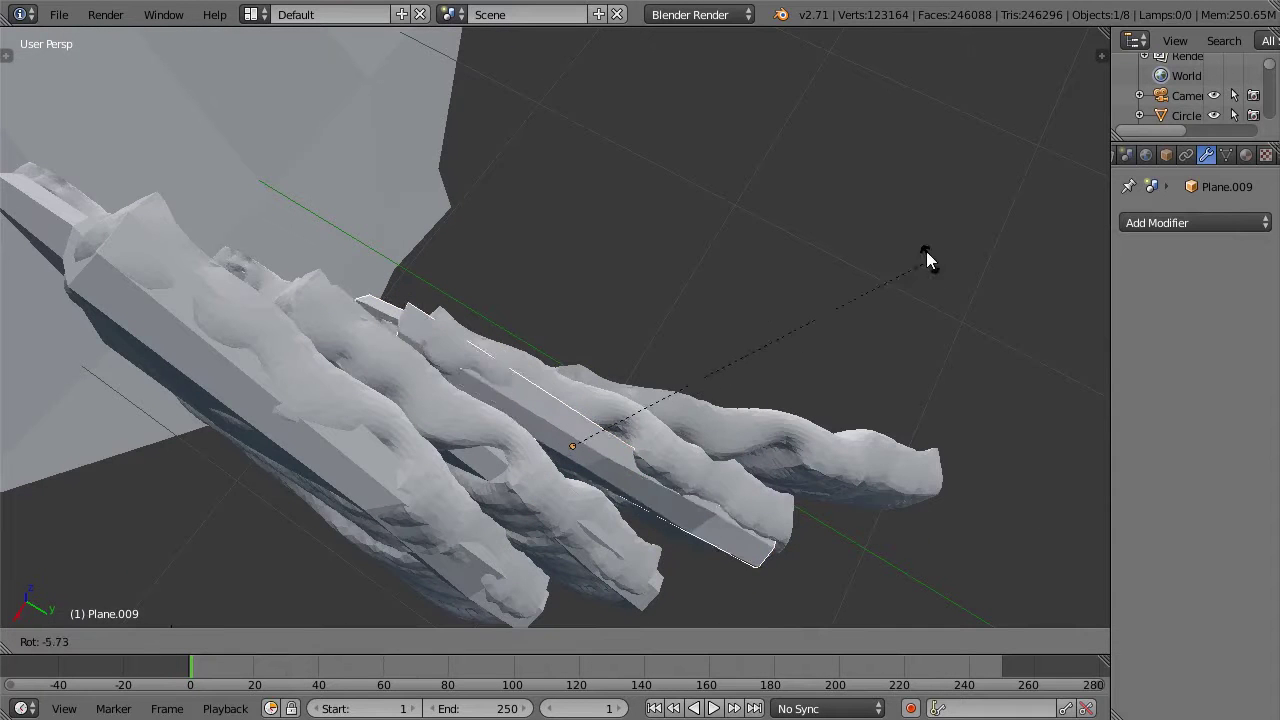
click(920, 222)
key(g)
click(931, 232)
Step: Scale the third plate, shift it sideways and rotate it in an end-on view so it sits inside the third shell
middle_drag(931, 232, 785, 158)
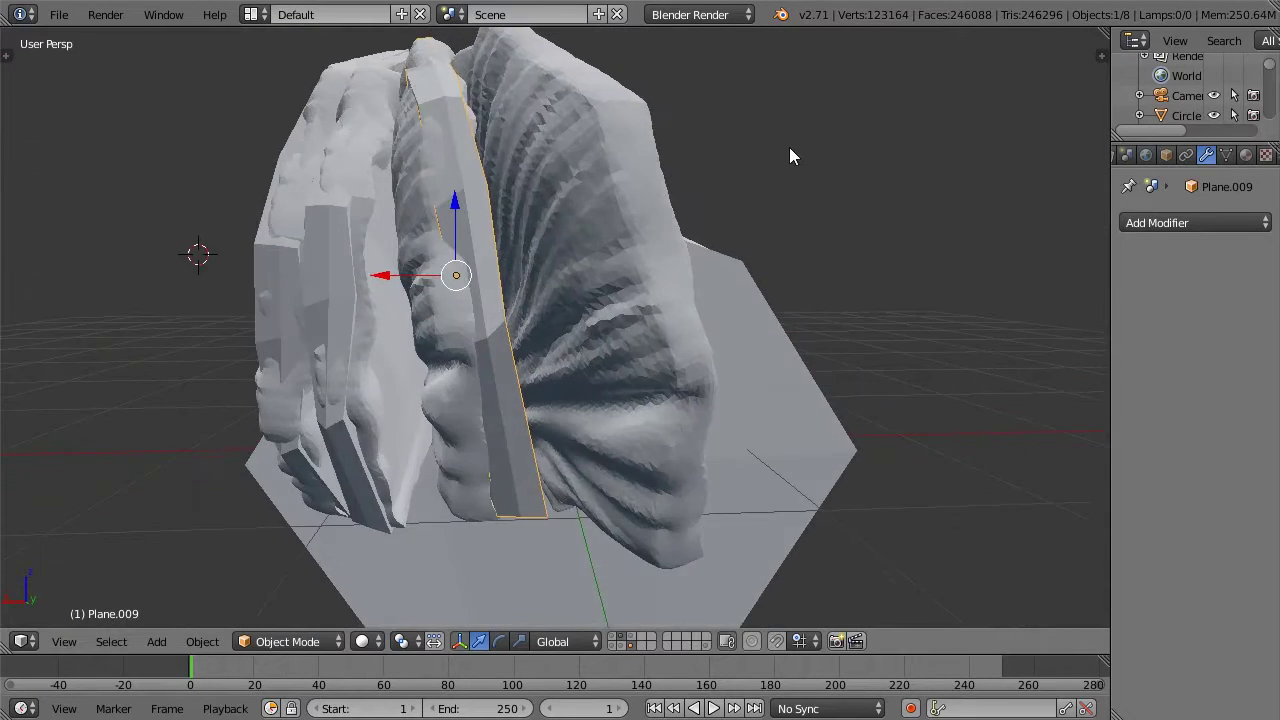
key(s)
click(815, 172)
key(g)
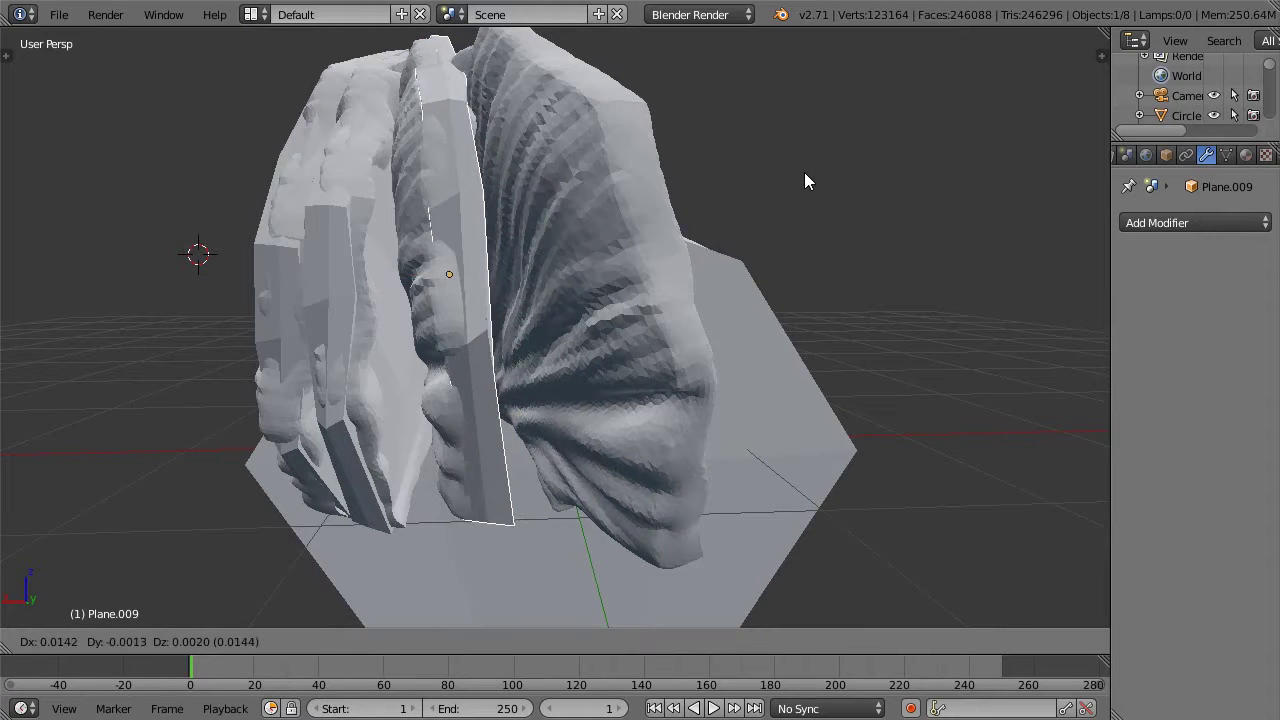
click(801, 174)
key(r)
click(718, 202)
Step: Duplicate the third plate and place the duplicate on the fourth sculpted shell
middle_drag(718, 202, 816, 222)
scroll(816, 222, down, 5)
key(shift+d)
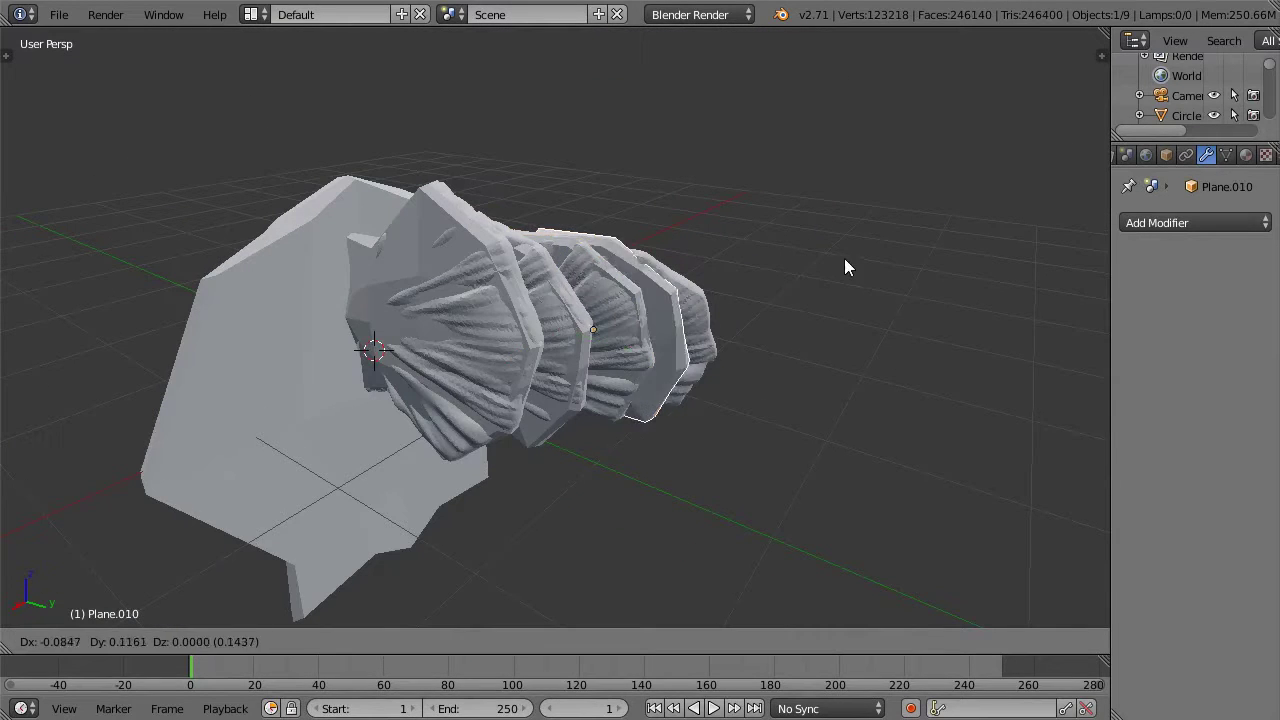
click(861, 262)
Step: Rotate the fourth plate to follow the lean and outline of the fourth sculpted shell
middle_drag(781, 336, 940, 197)
key(r)
click(838, 330)
key(r)
click(677, 199)
Step: Scale the fourth plate to the fourth shell's size, then nudge and rotate it to match the shell's rim
key(s)
click(823, 200)
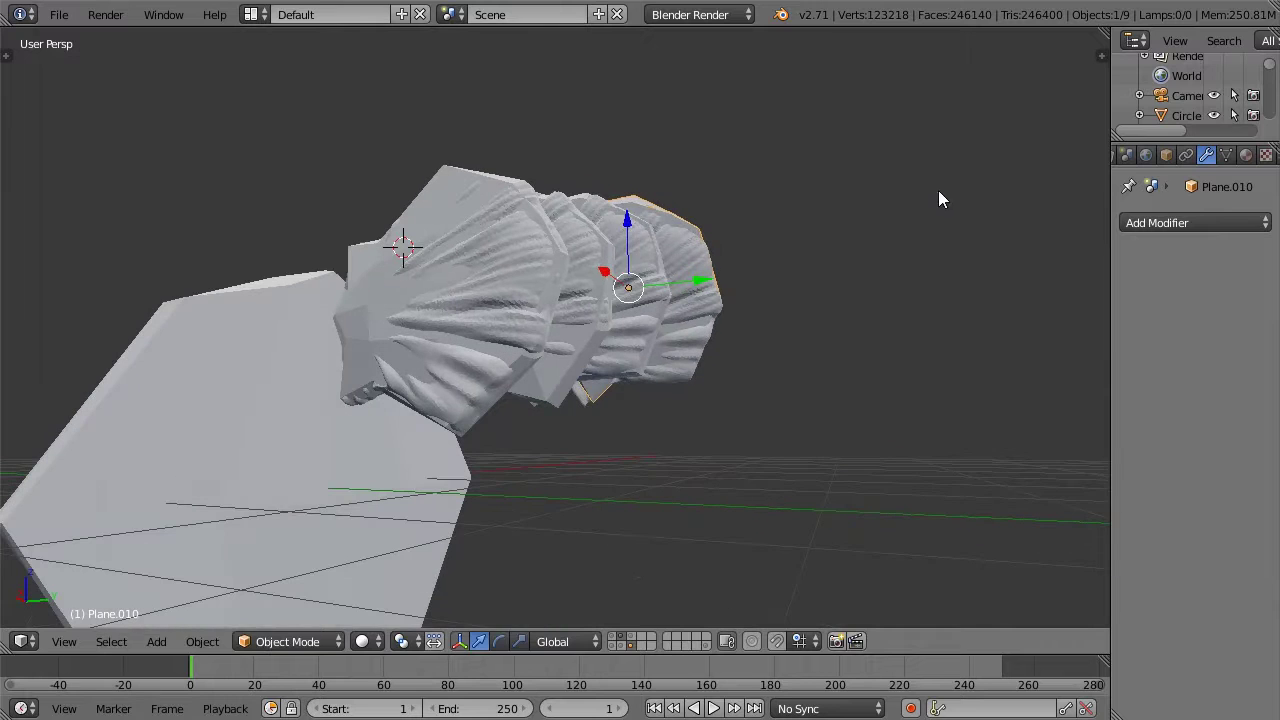
key(g)
key(r)
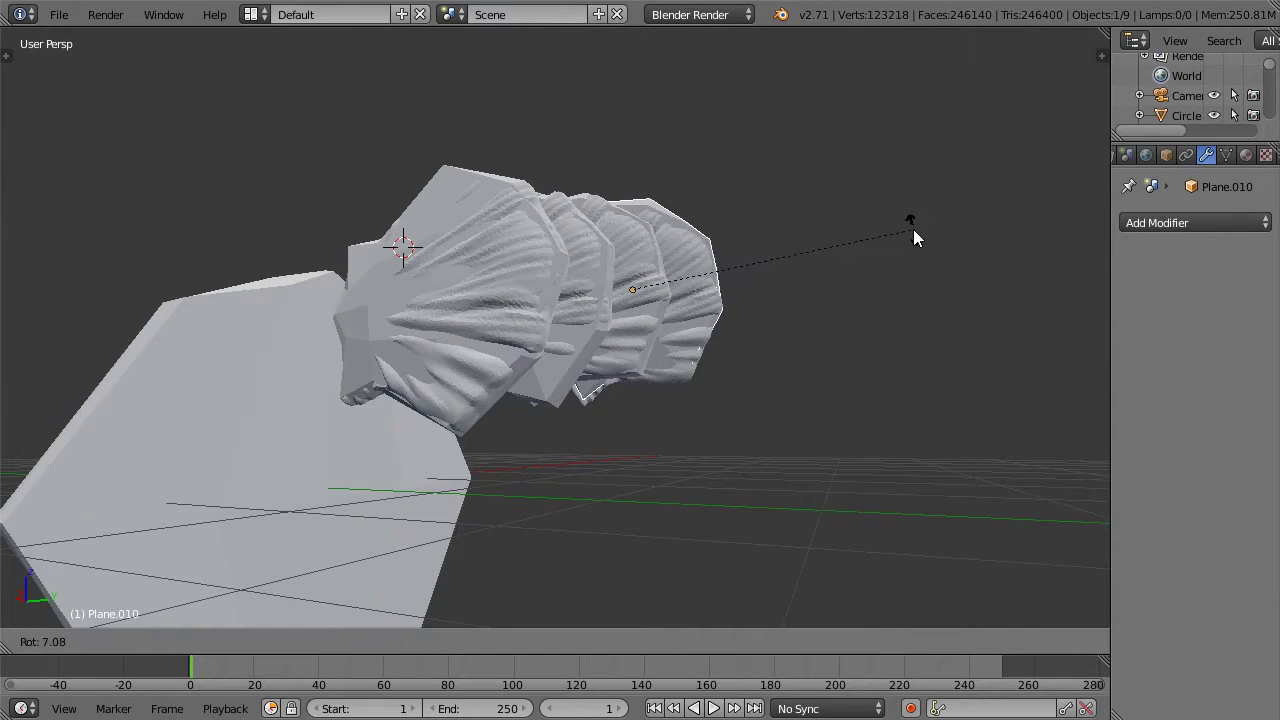
click(903, 215)
key(g)
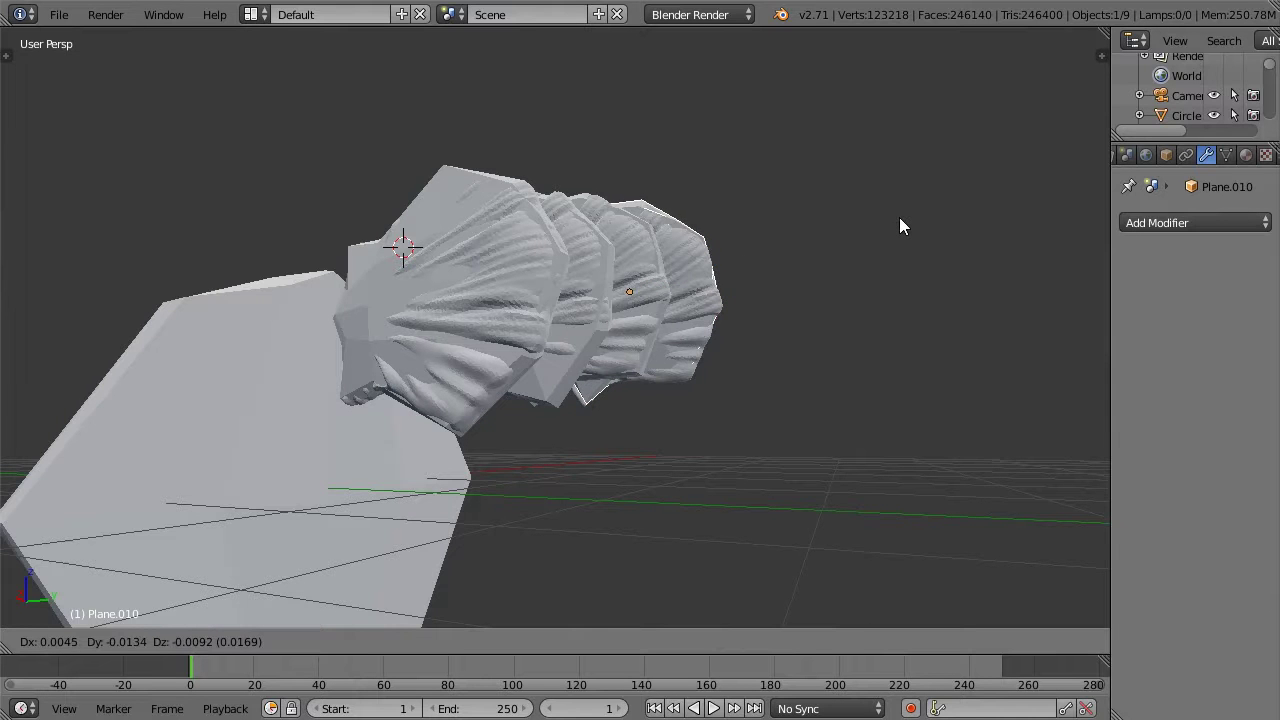
right_click(898, 219)
middle_drag(898, 219, 934, 324)
key(r)
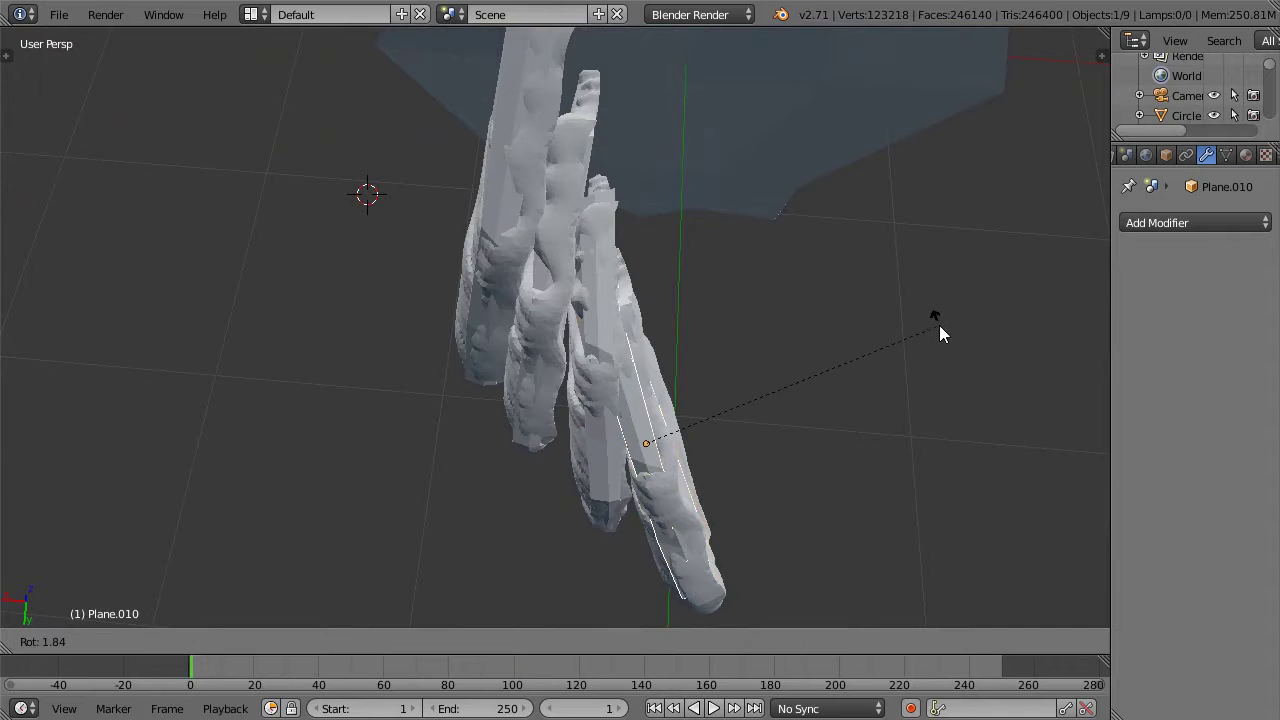
right_click(940, 327)
Step: Select all four low-poly plates with the help of wireframe display and duplicate them in place
mouse_move(891, 382)
middle_down()
mouse_move(912, 201)
mouse_move(929, 209)
mouse_move(800, 340)
mouse_move(810, 332)
mouse_move(706, 295)
middle_up()
key(z)
shift+right_click(484, 187)
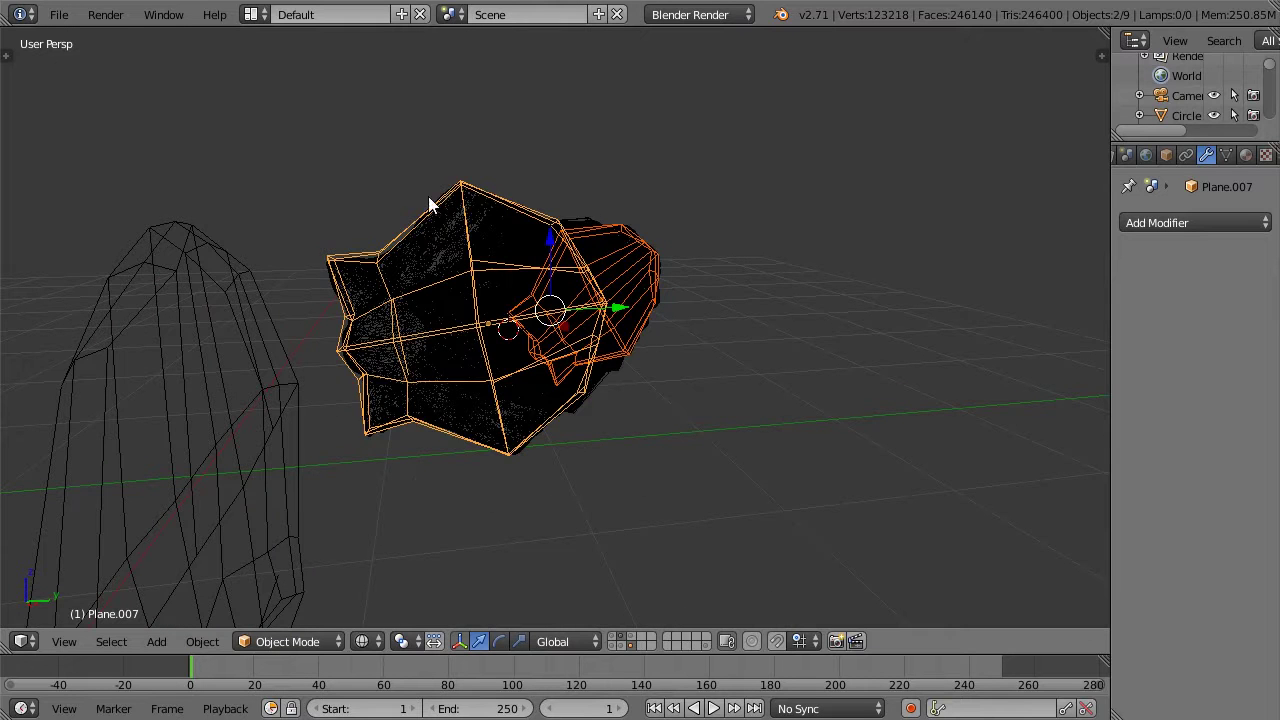
shift+right_click(573, 205)
middle_drag(652, 184, 526, 229)
shift+right_click(524, 228)
middle_drag(670, 246, 506, 192)
key(z)
key(shift+d)
right_click(438, 218)
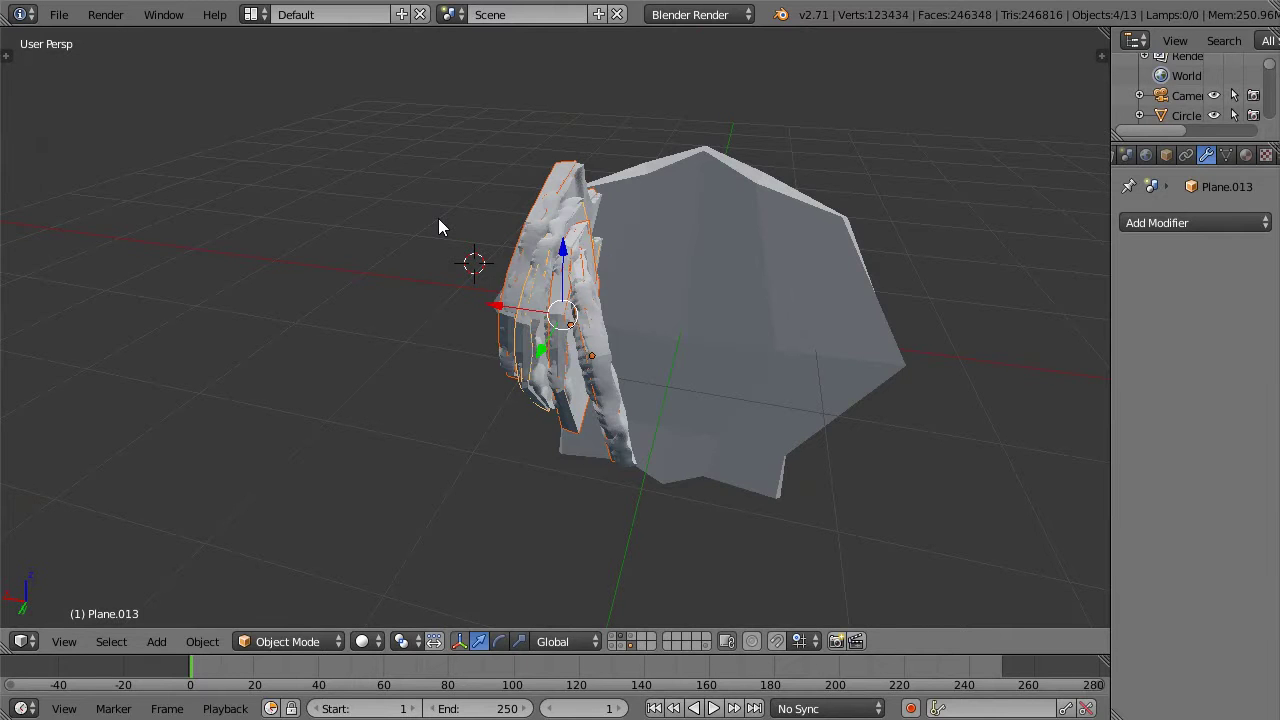
Step: Move the four duplicated plates to layer 11 and display that layer with the low-poly gun
key(n)
key(n)
key(m)
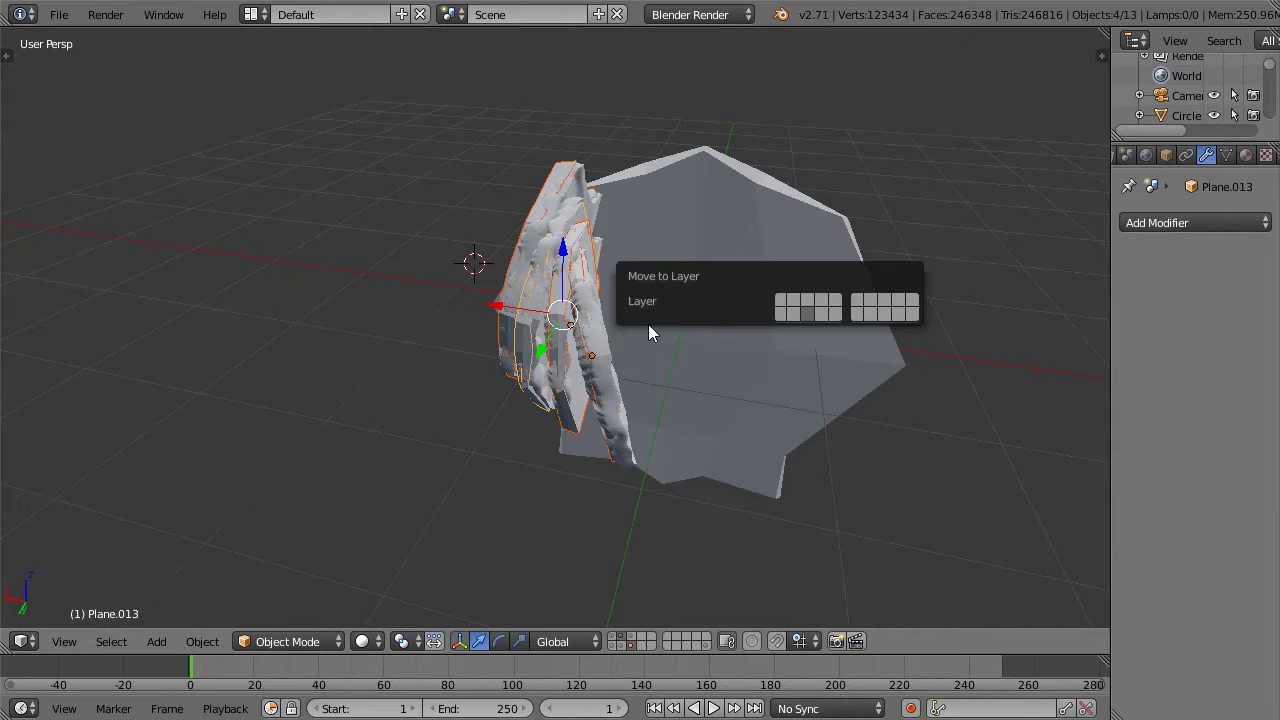
click(779, 313)
click(611, 646)
middle_drag(497, 357, 538, 333)
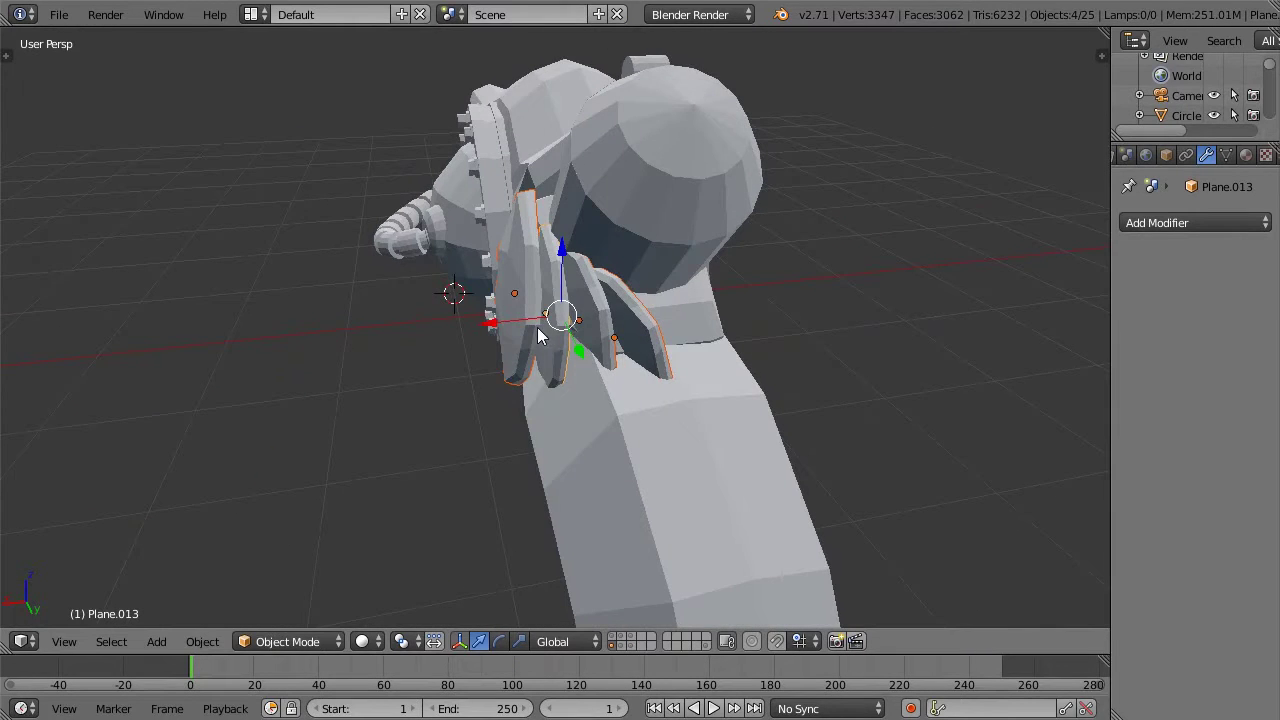
Step: Inspect from several angles how the four plates sit on the low-poly gun
mouse_move(528, 284)
middle_down()
mouse_move(634, 223)
mouse_move(706, 234)
mouse_move(754, 206)
mouse_move(681, 117)
mouse_move(503, 288)
middle_up()
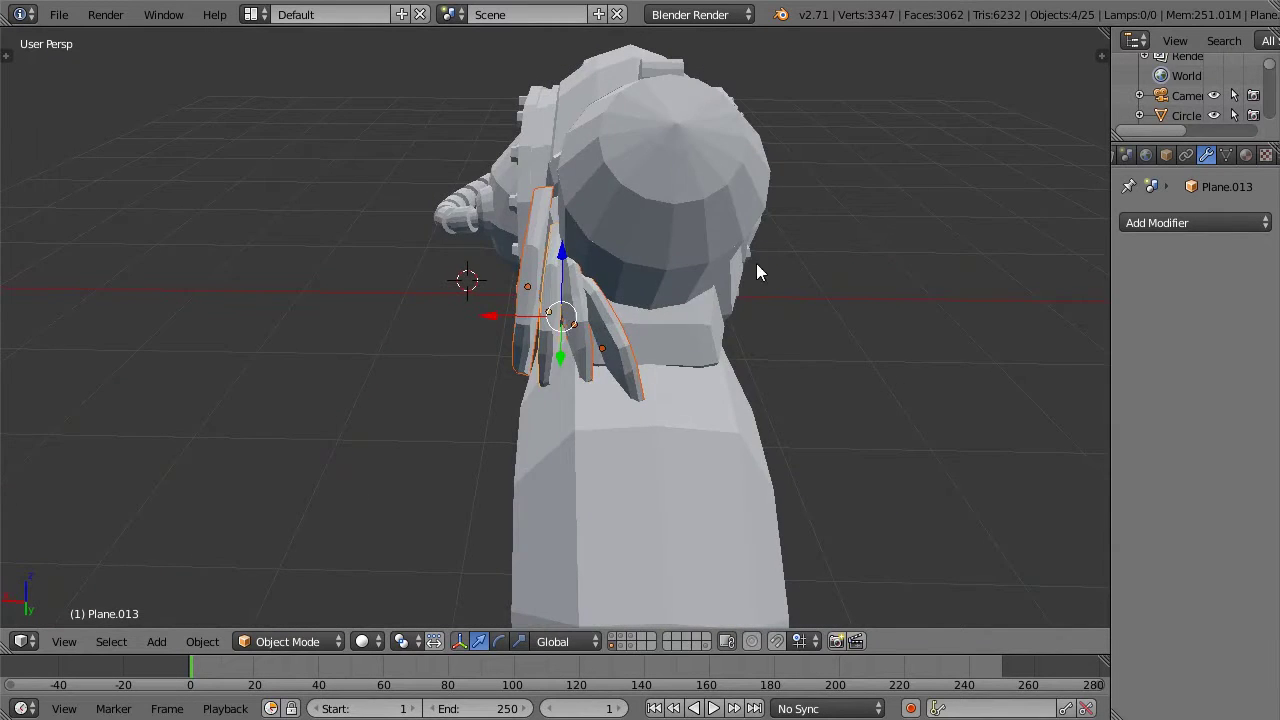
scroll(886, 306, down, 3)
middle_drag(420, 235, 594, 221)
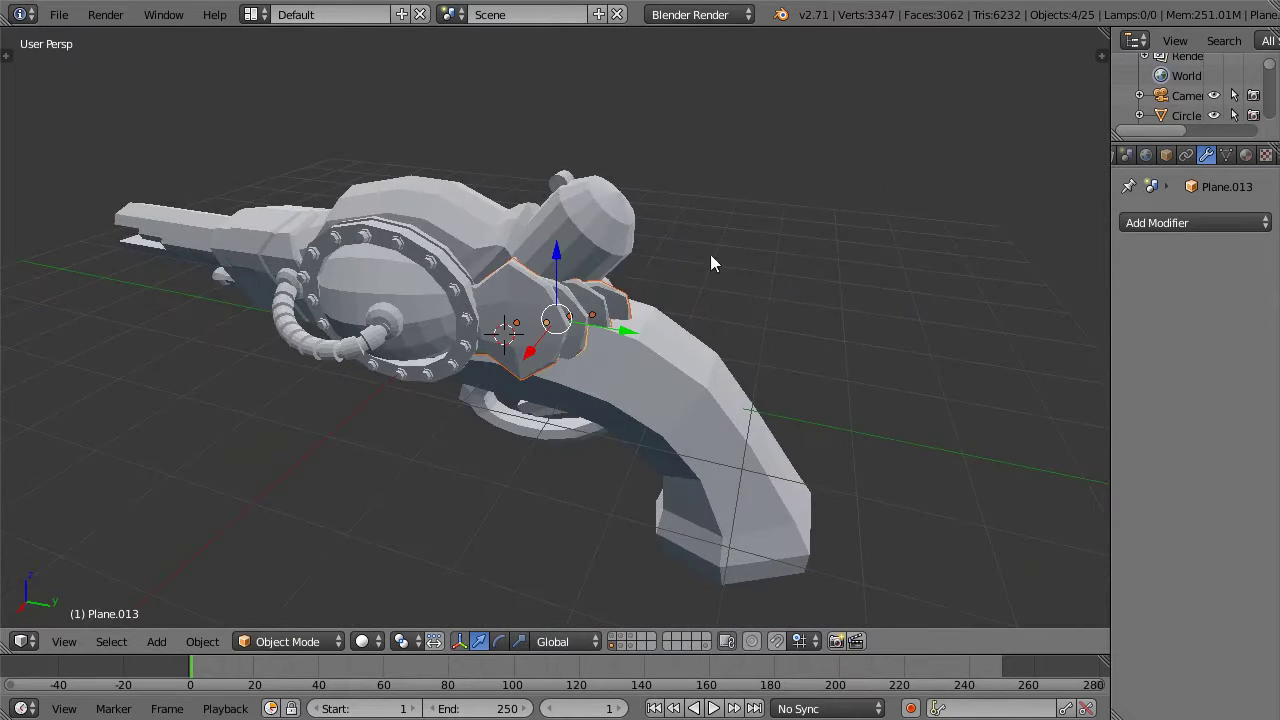
middle_drag(484, 230, 596, 194)
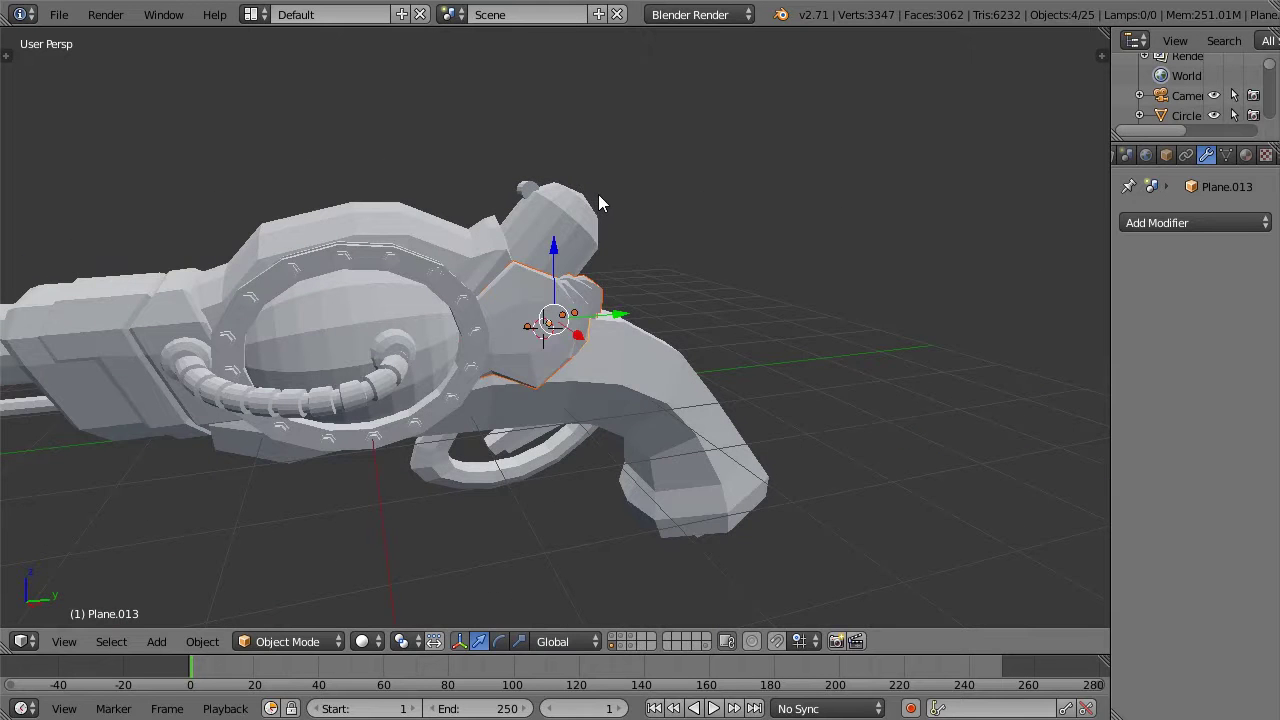
middle_drag(598, 194, 643, 452)
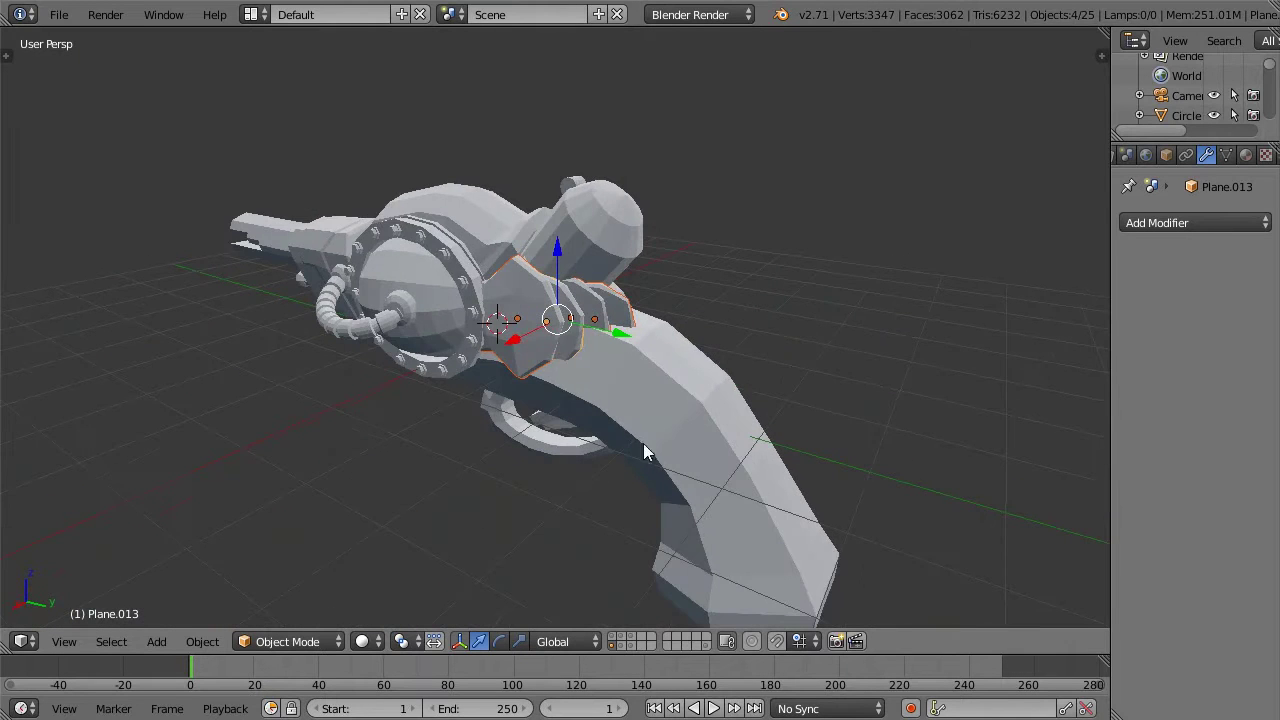
middle_drag(524, 202, 675, 196)
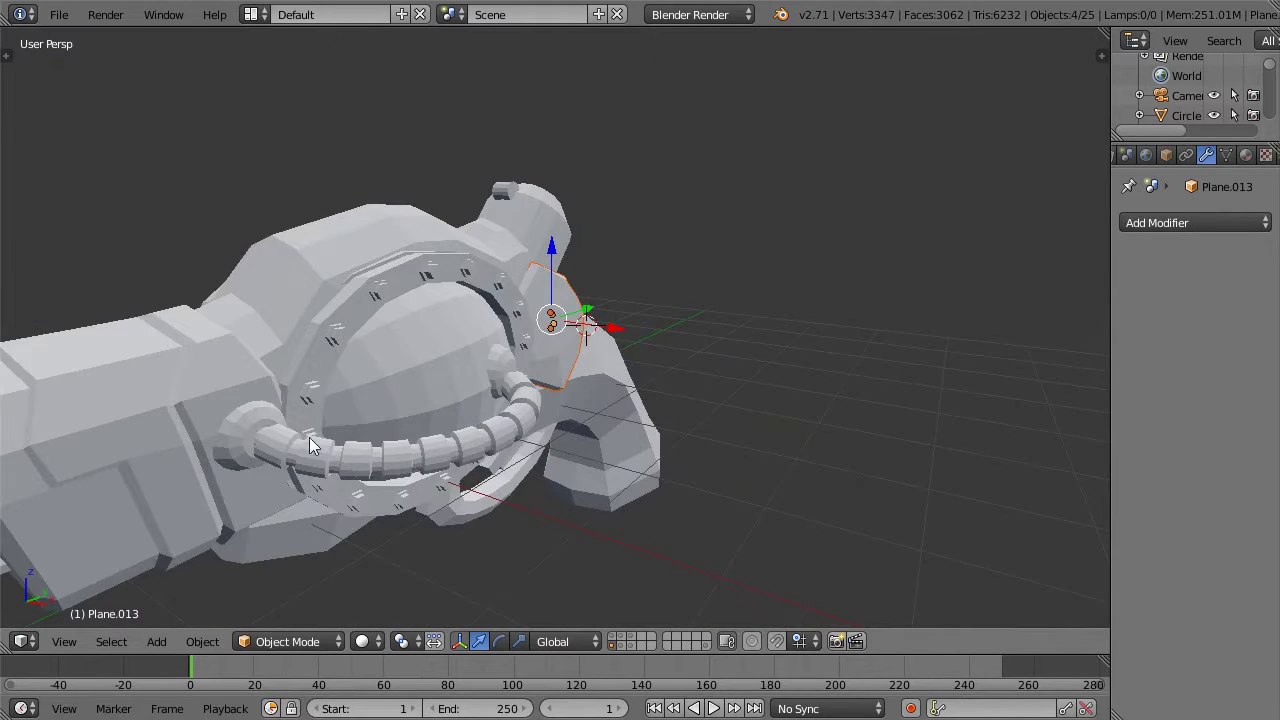
middle_drag(601, 397, 594, 258)
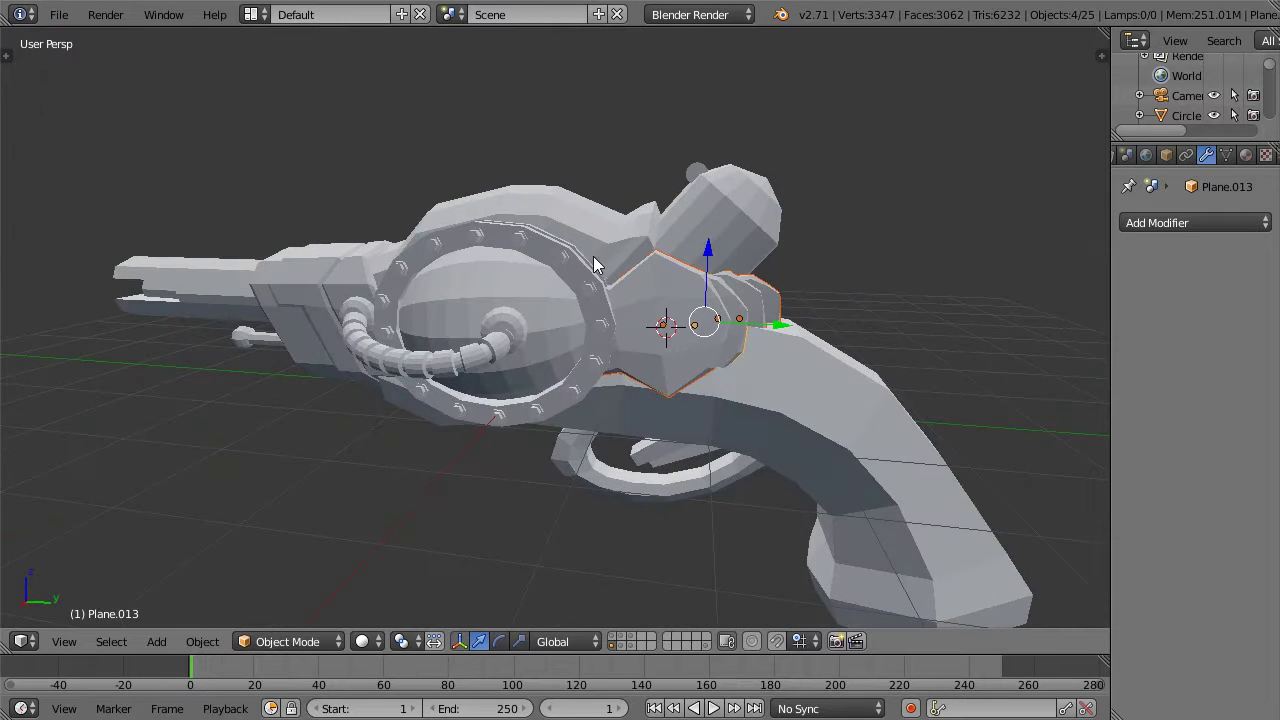
Step: Compare the high-poly gun on layer 1 with the low-poly gun on layer 11, checking how the shapes line up
right_click(587, 260)
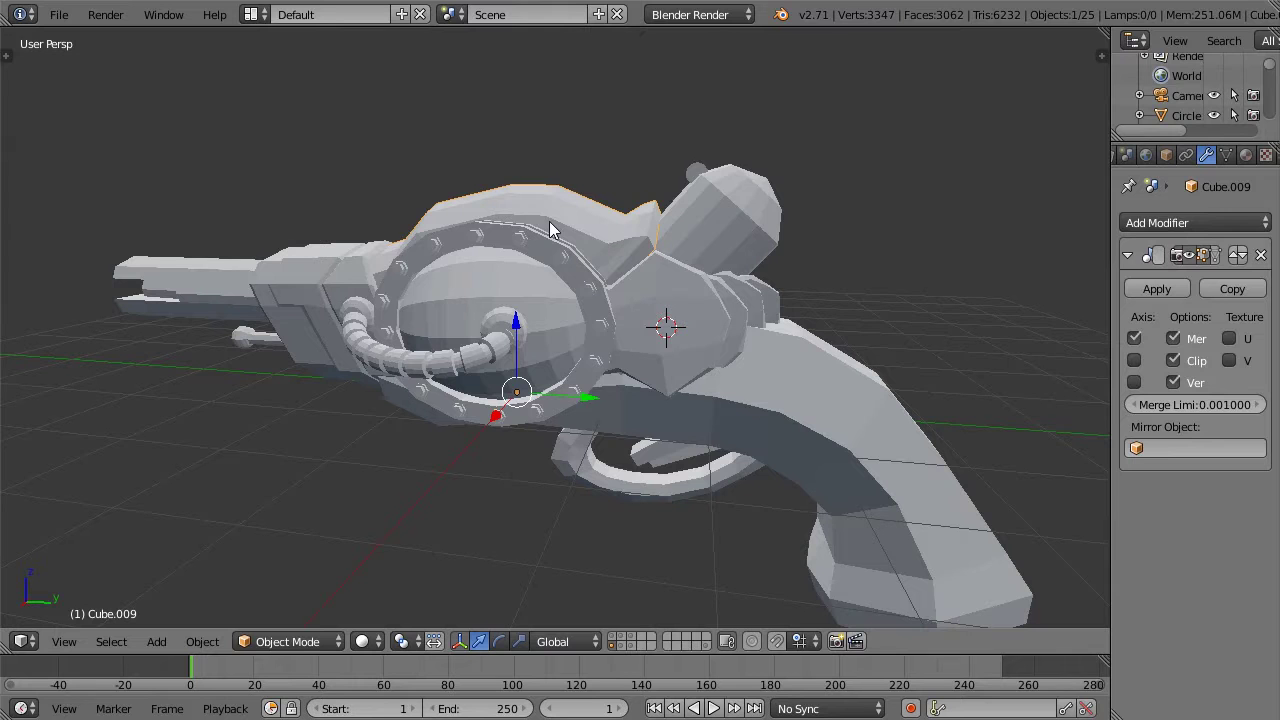
click(617, 641)
click(612, 638)
click(613, 646)
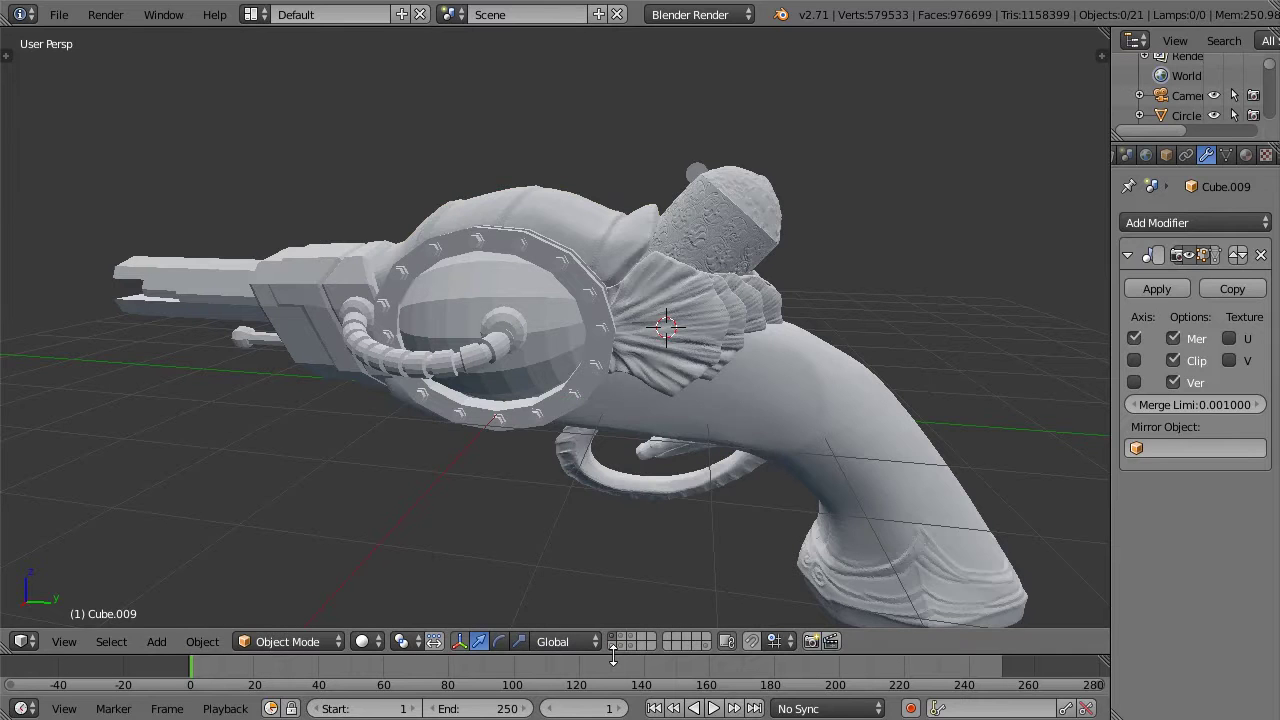
click(613, 647)
click(613, 641)
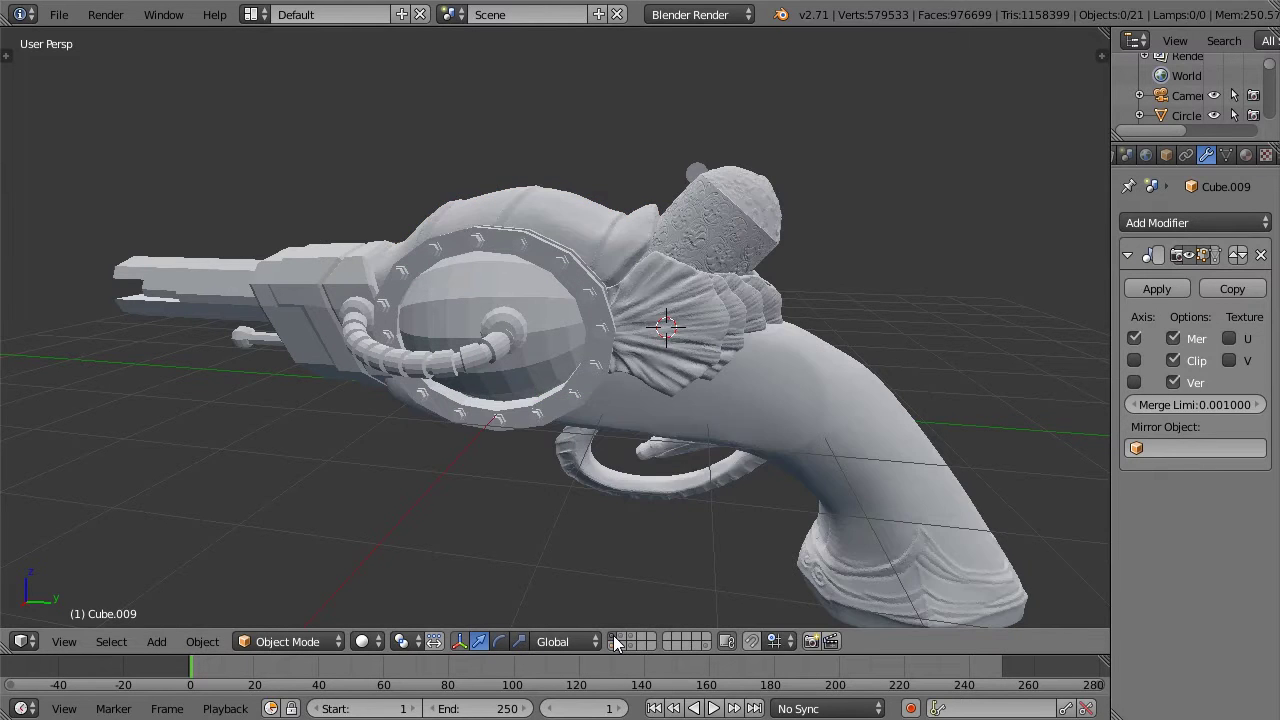
click(611, 648)
click(611, 638)
click(611, 645)
click(611, 638)
click(611, 645)
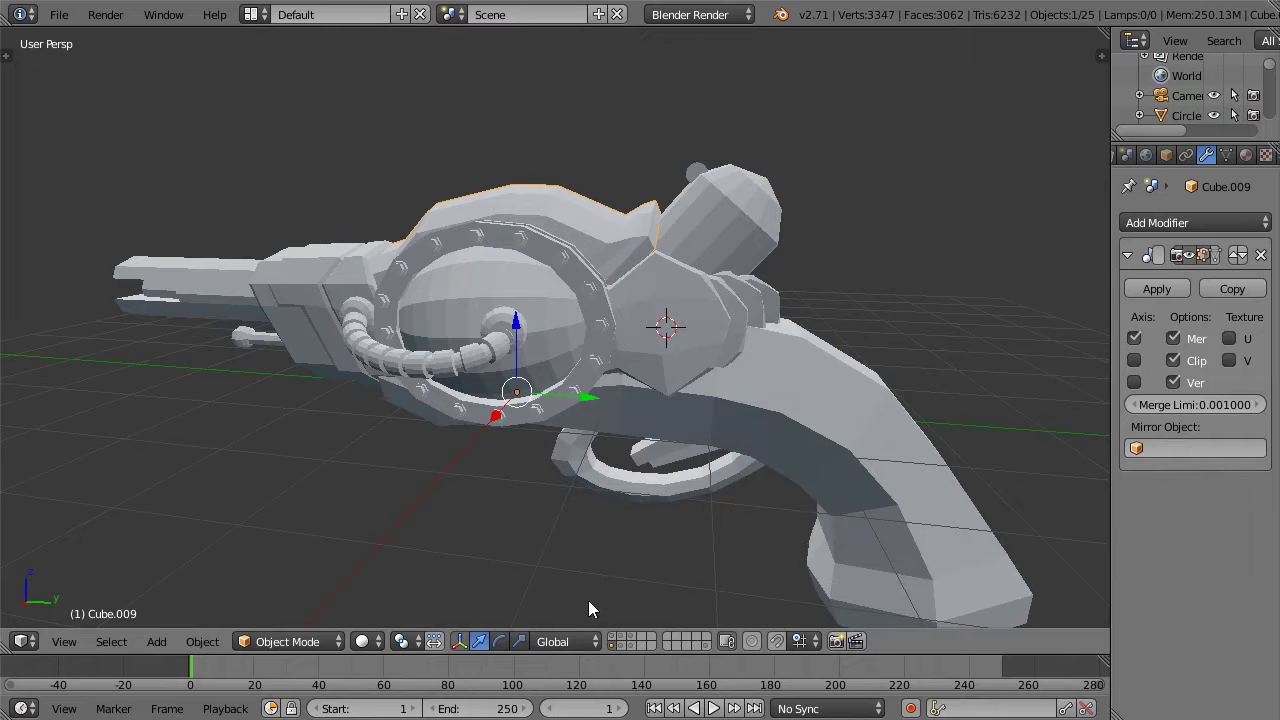
click(610, 637)
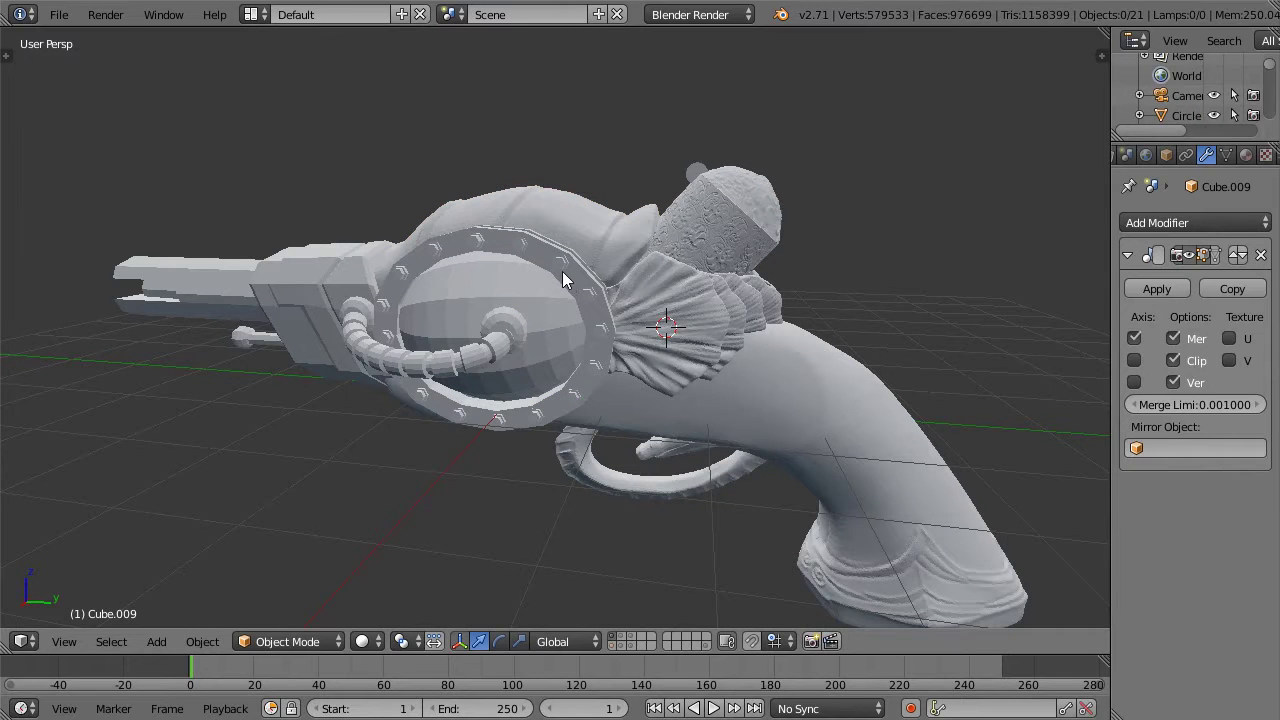
Step: Move the high-poly ring collar and its bolts up about 0.068 along the Z axis
shift+right_click(530, 245)
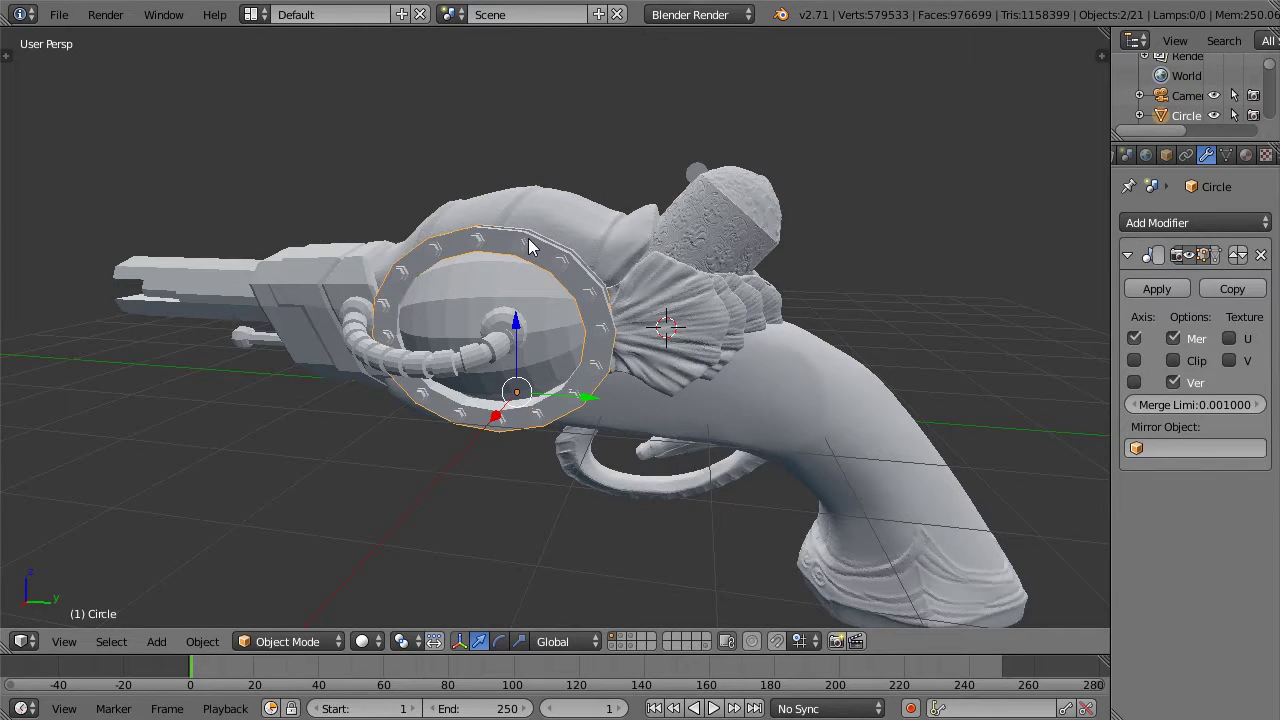
key(g)
key(z)
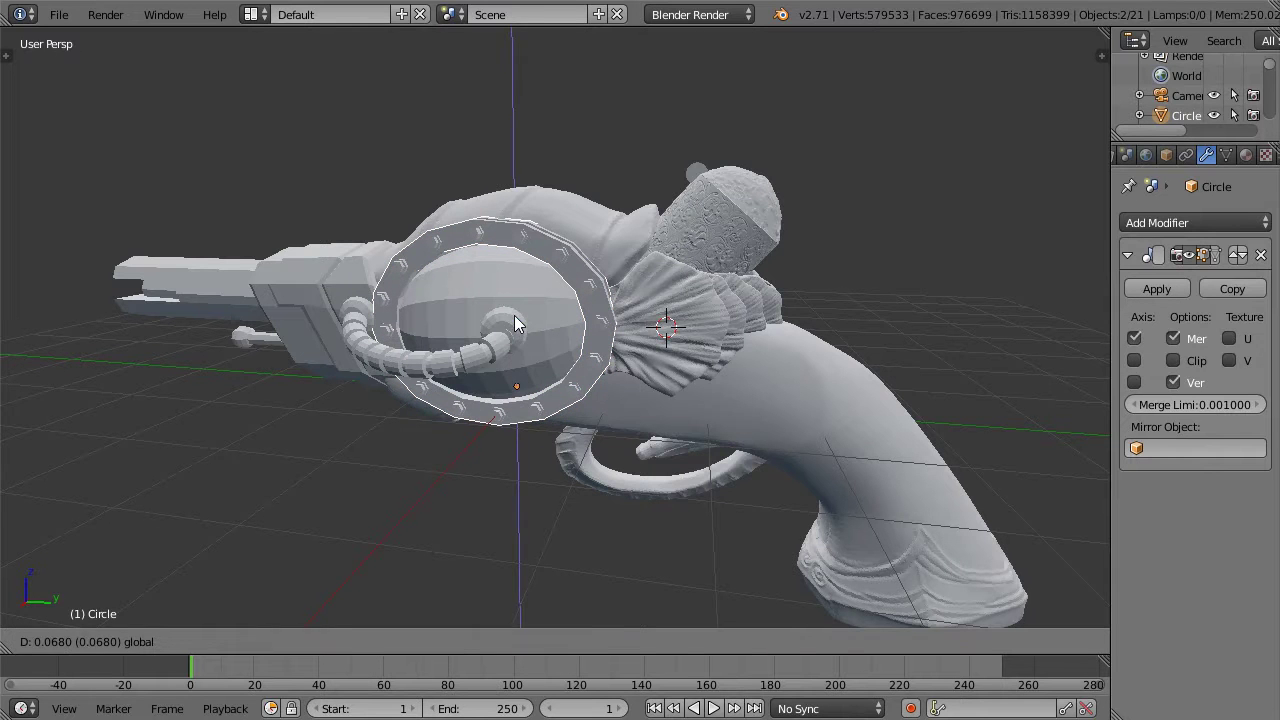
click(514, 315)
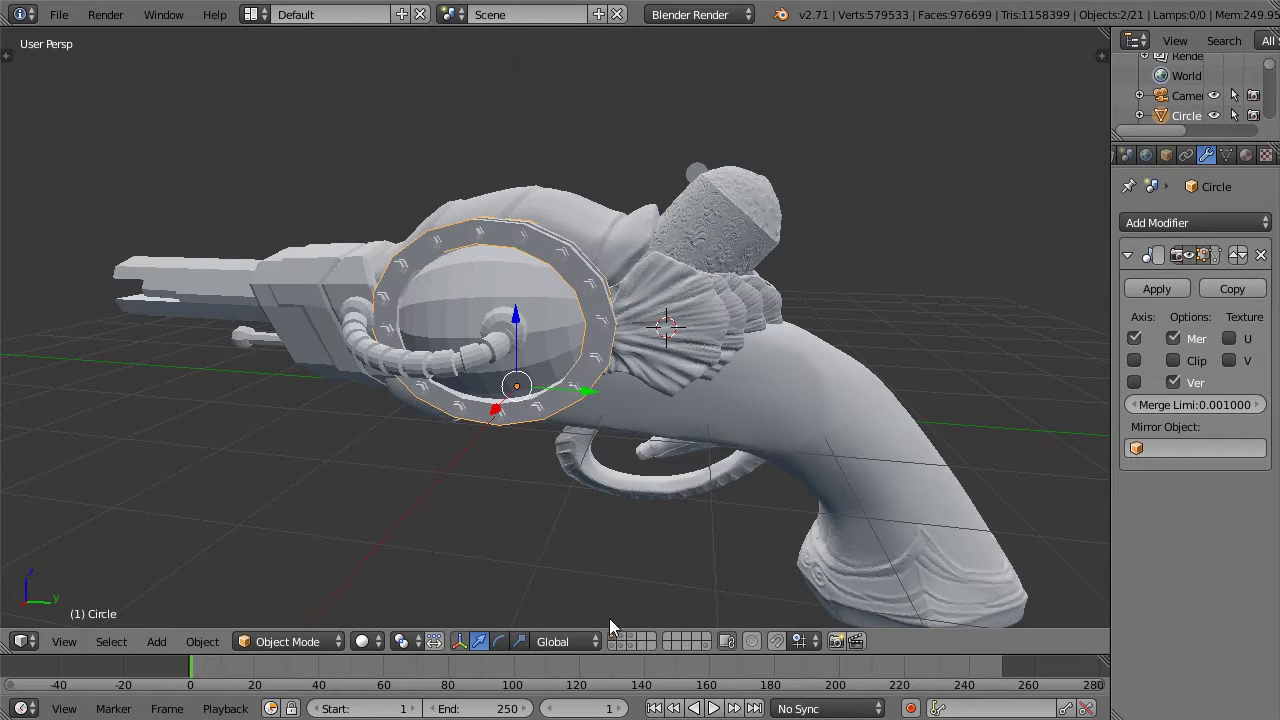
Step: Show the transform properties, check the ring collar's location and compare the high-poly and low-poly layers
click(1096, 54)
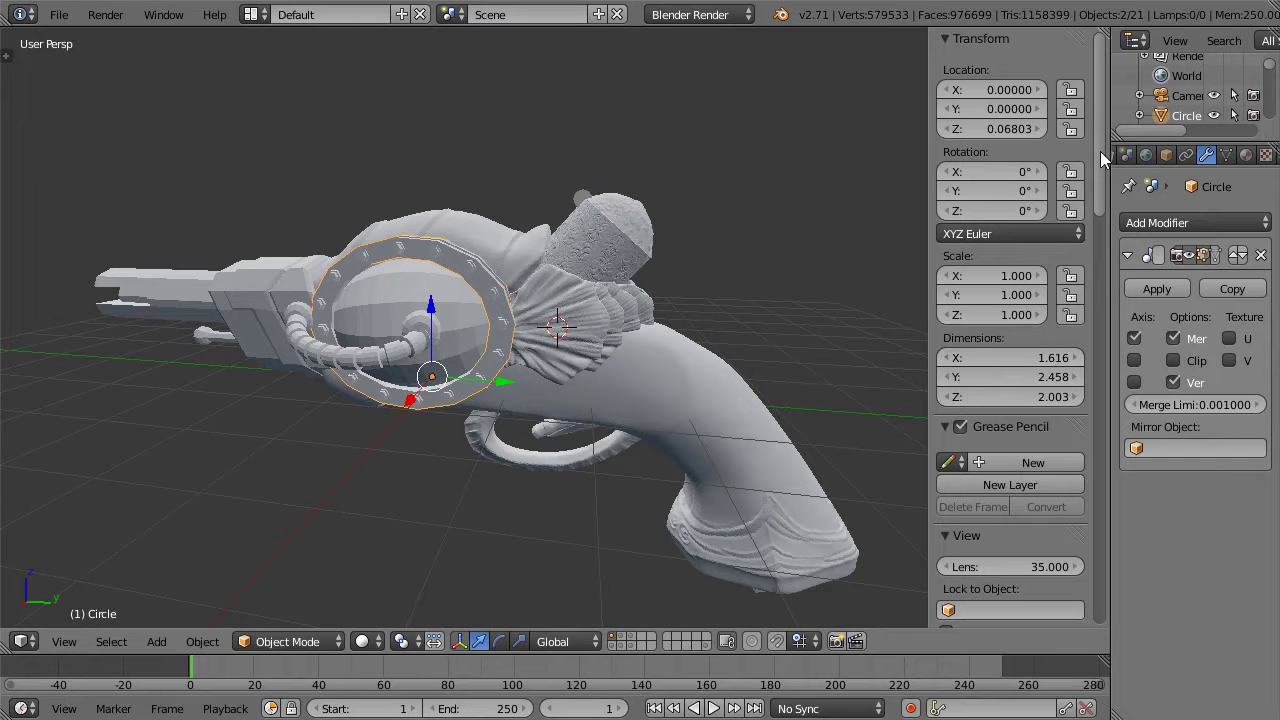
right_click(455, 265)
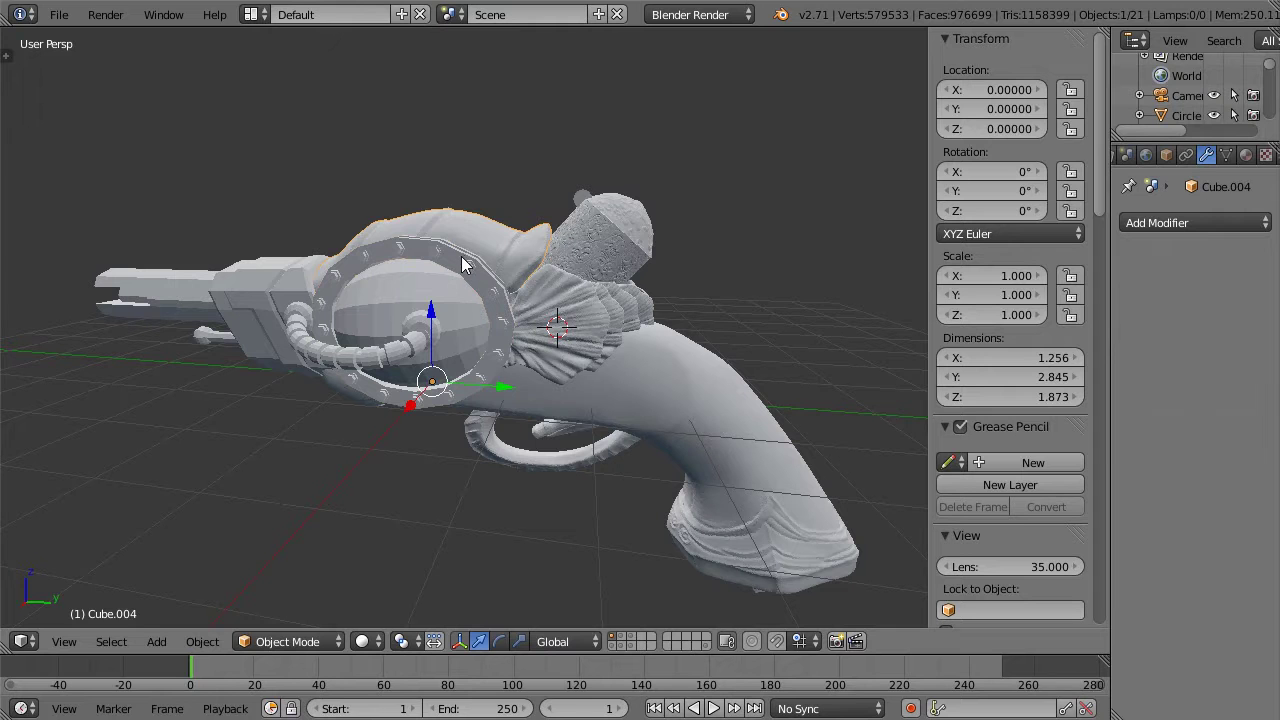
right_click(462, 265)
right_click(457, 263)
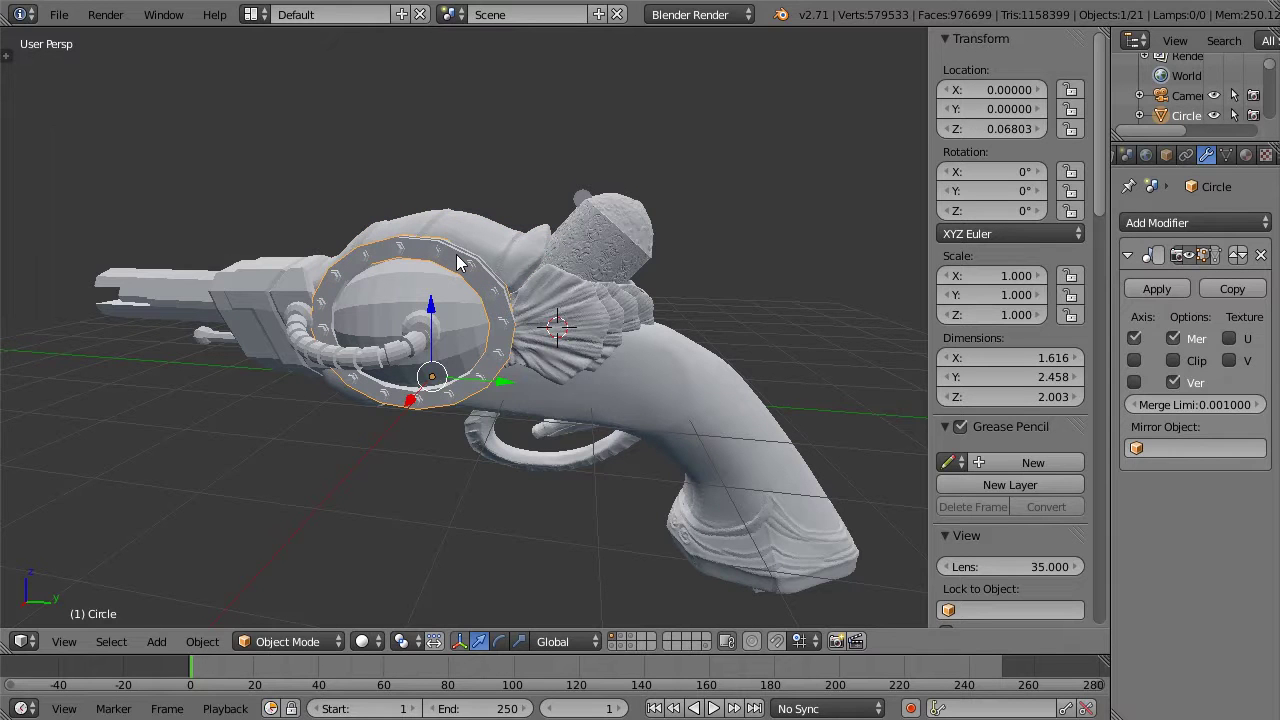
click(613, 644)
click(610, 644)
click(608, 646)
click(611, 643)
Step: Select the bolts together with the ring collar and lower both along Z to a location of about 0.045
shift+right_click(466, 275)
key(z)
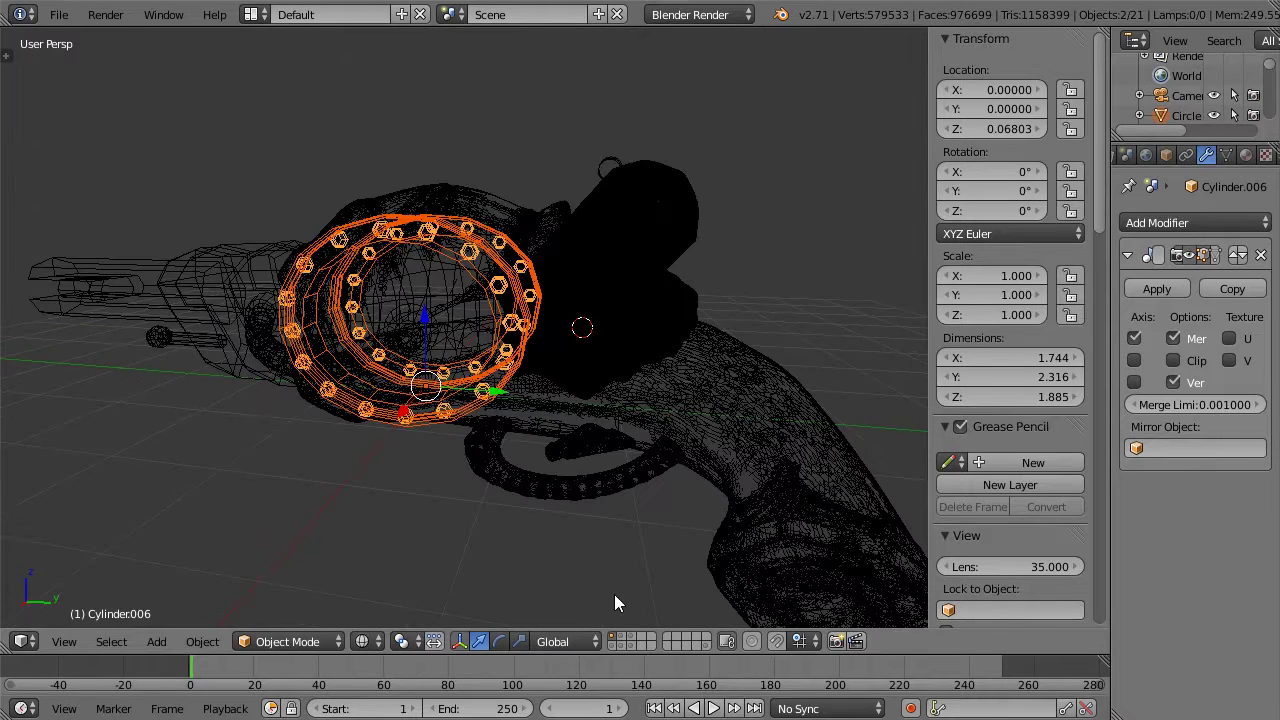
click(609, 646)
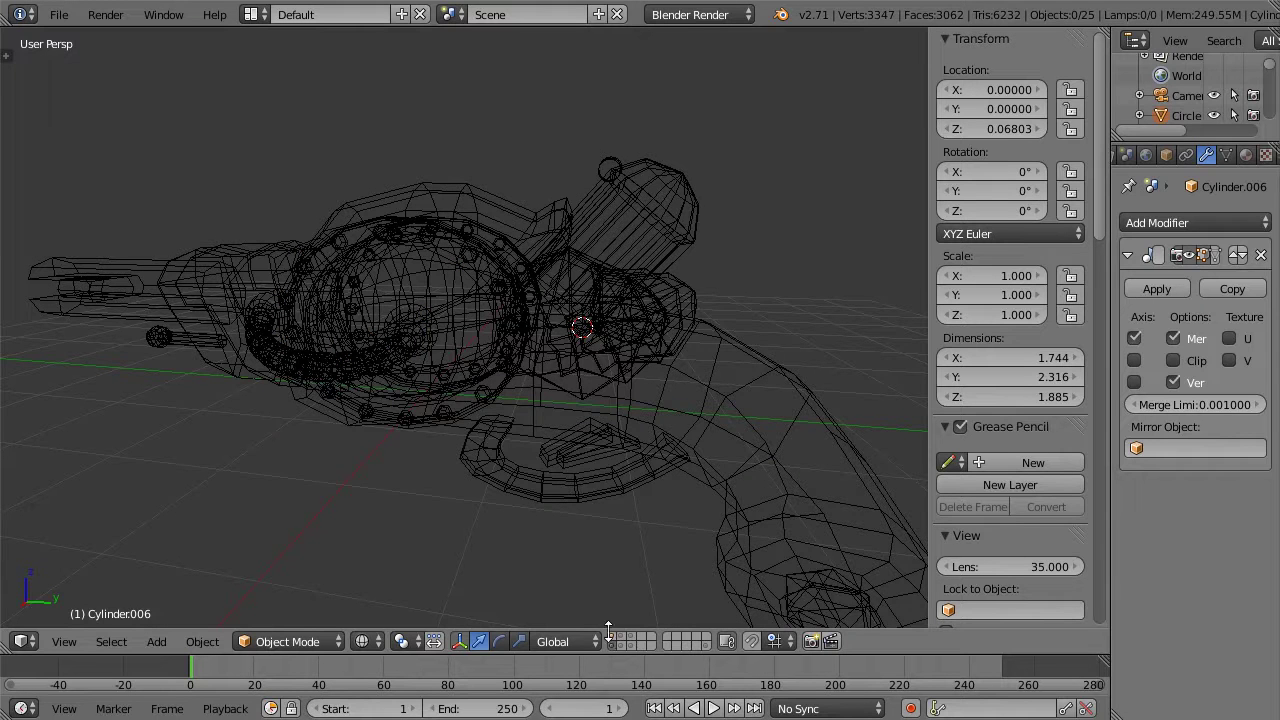
click(614, 636)
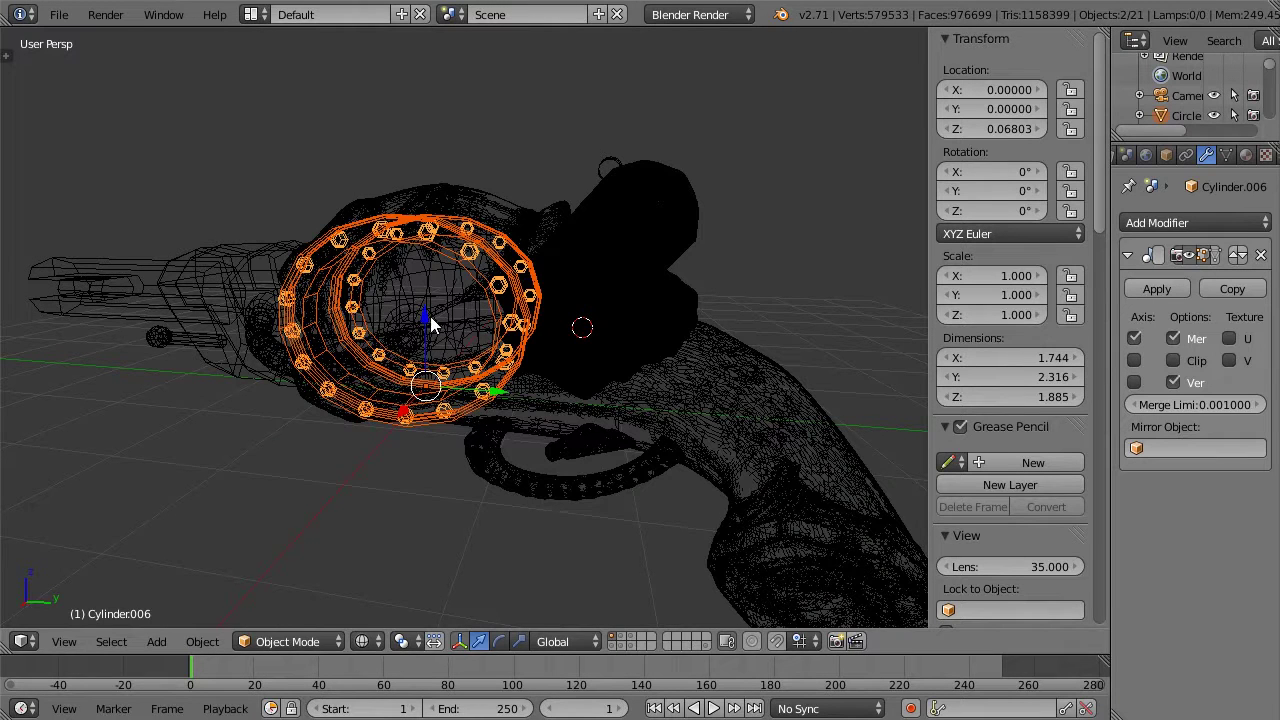
drag(430, 317, 430, 320)
Step: Compare the repositioned ring collar and bolts with the low-poly layer up close in solid display
key(z)
scroll(448, 312, up, 4)
middle_drag(450, 309, 522, 290)
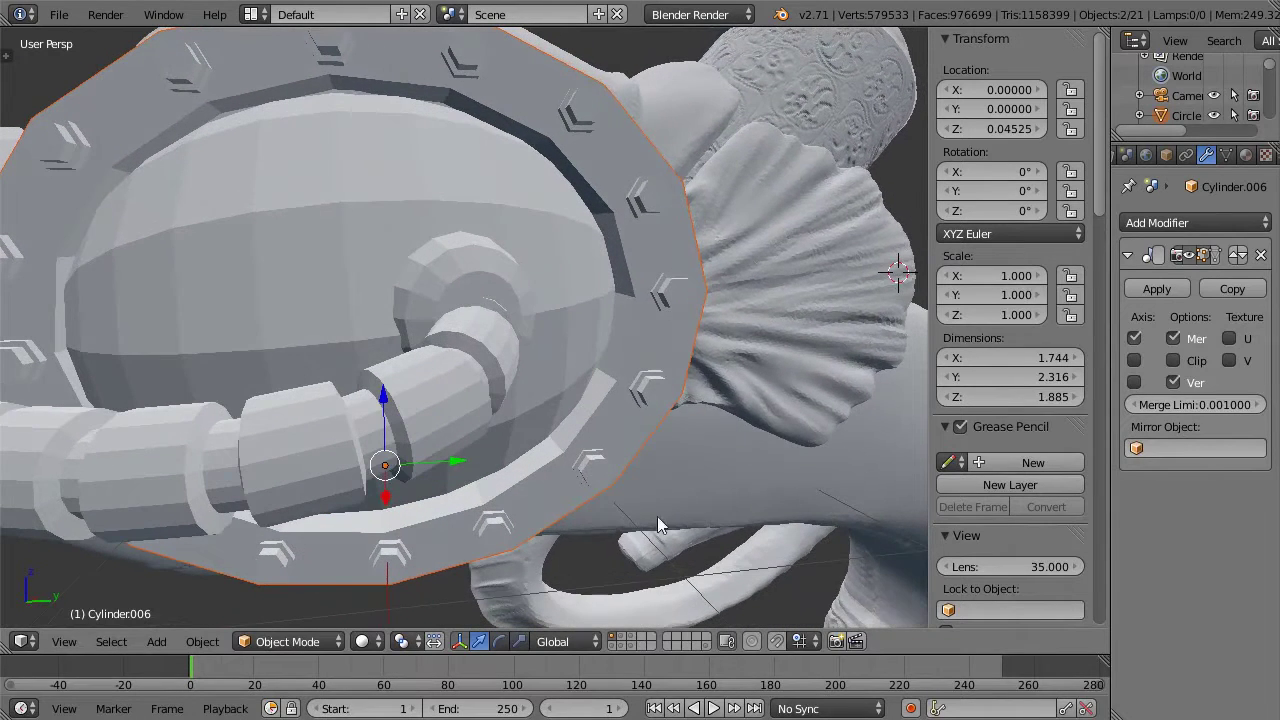
click(613, 642)
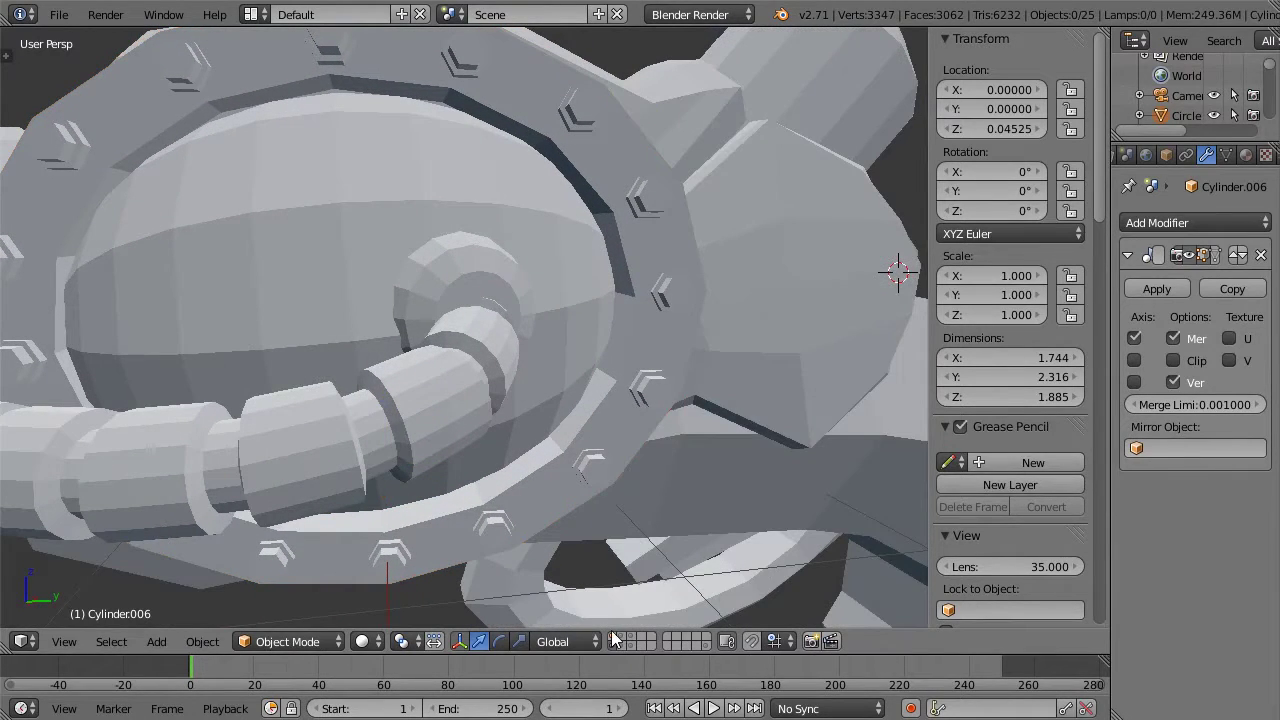
shift+click(613, 642)
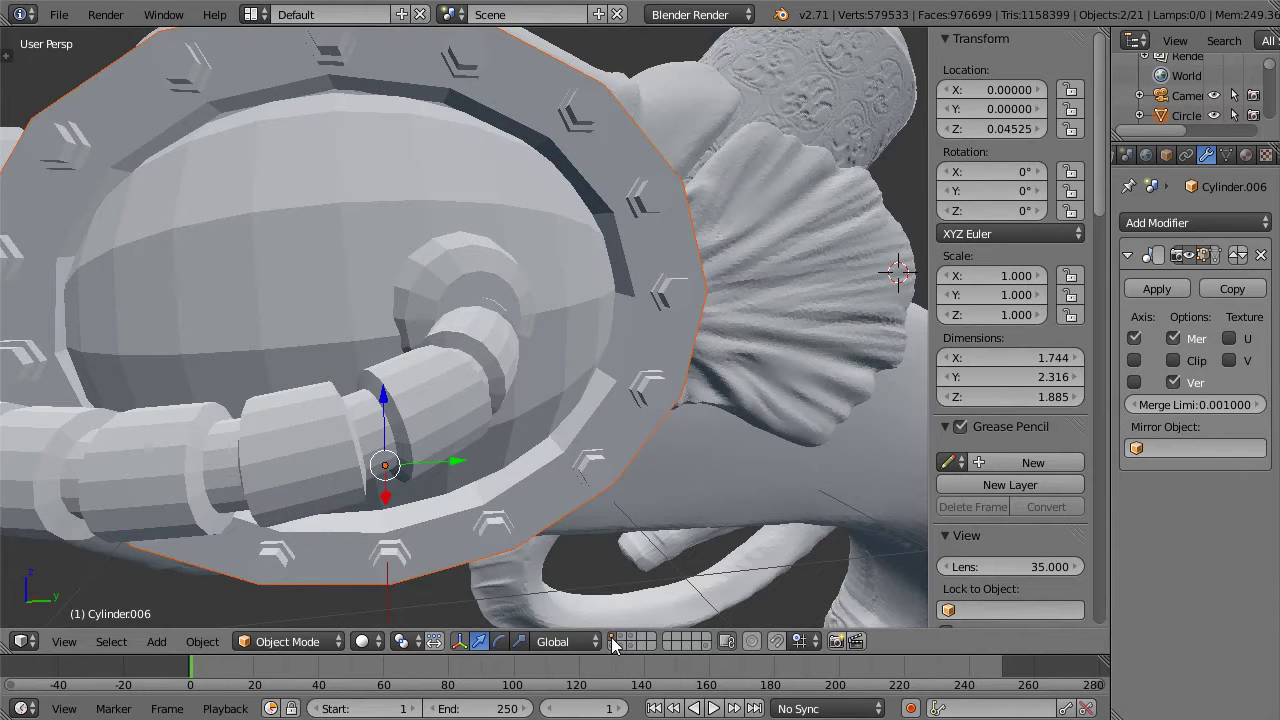
Step: Examine the low-poly gun from several angles with only its layer displayed
click(613, 642)
scroll(586, 415, down, 5)
mouse_move(666, 220)
middle_down()
mouse_move(612, 224)
mouse_move(695, 241)
mouse_move(737, 151)
mouse_move(794, 151)
mouse_move(831, 240)
mouse_move(743, 241)
middle_up()
scroll(612, 224, down, 3)
scroll(794, 151, up, 2)
scroll(744, 243, up, 1)
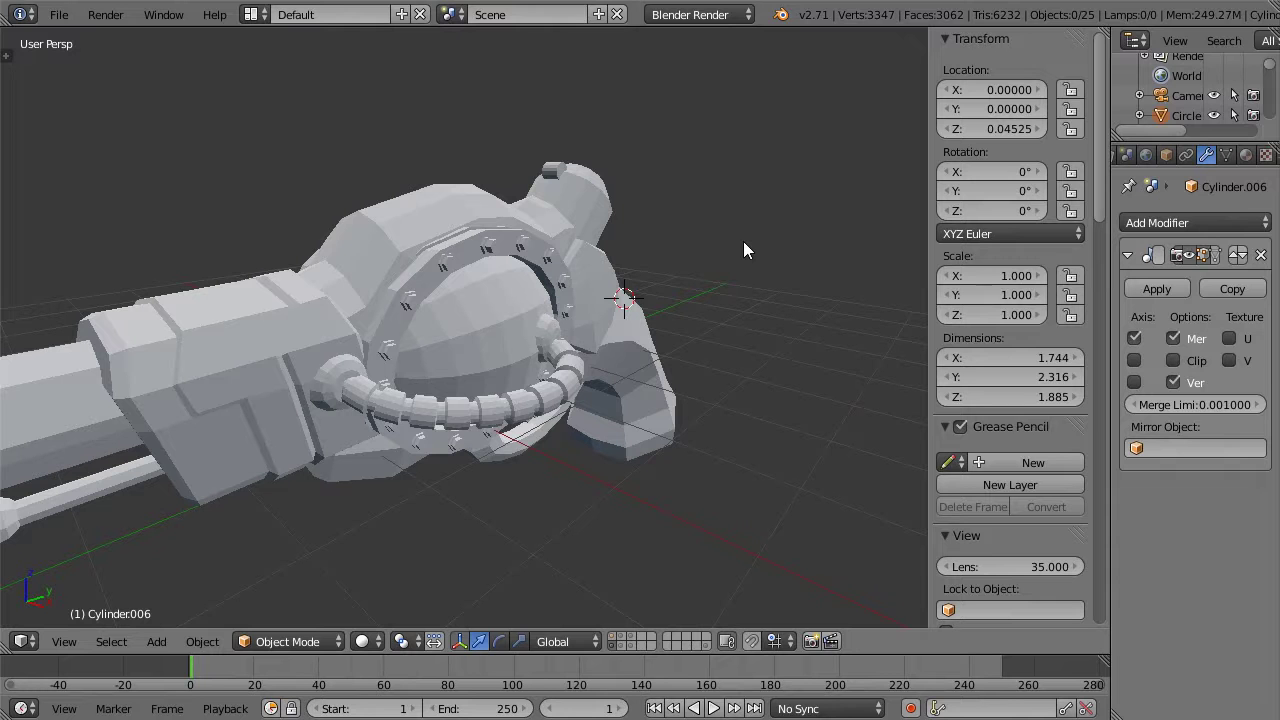
middle_drag(743, 241, 766, 283)
middle_drag(643, 294, 600, 352)
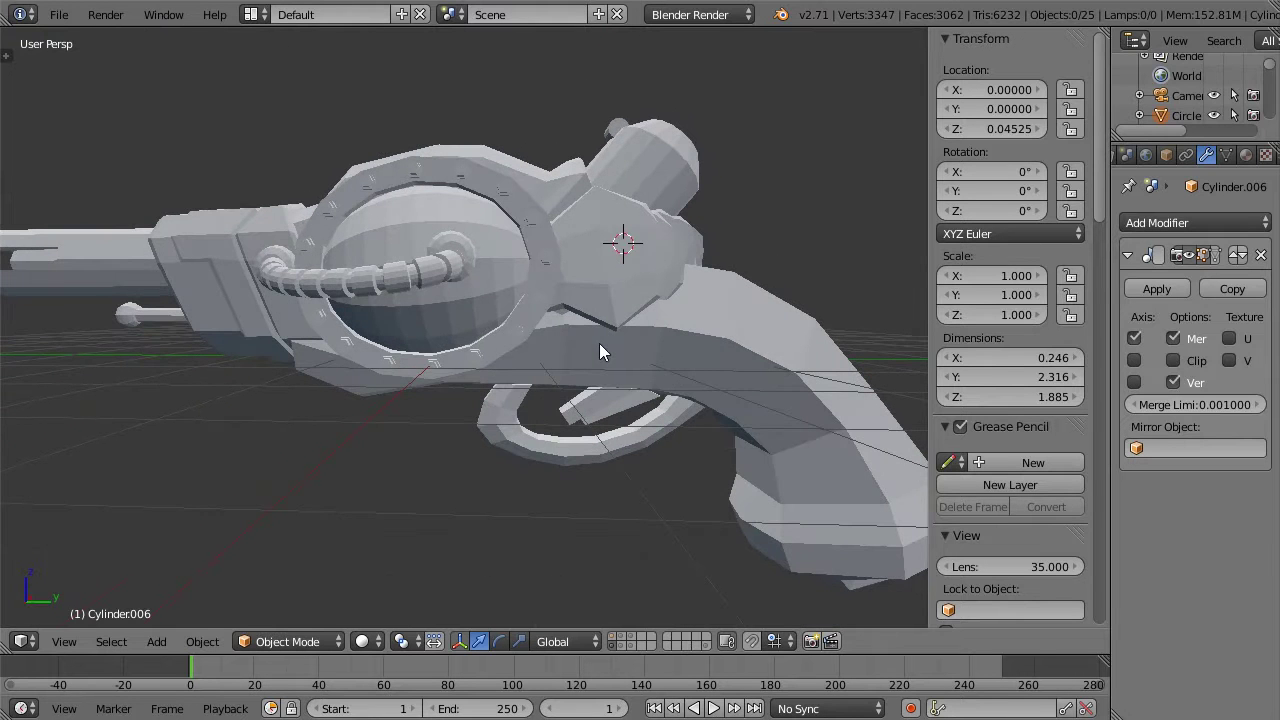
Step: Move the high-poly grip from the detailed gun to the fourth layer and display that layer alone
click(614, 638)
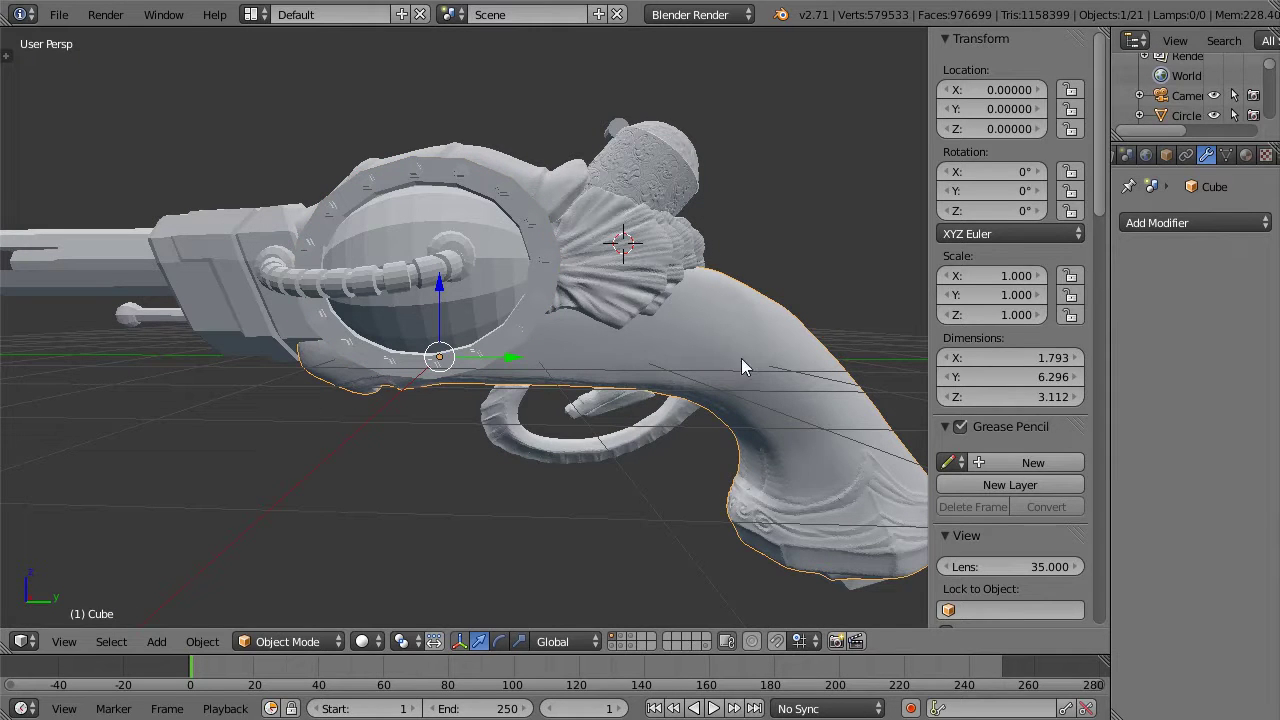
key(m)
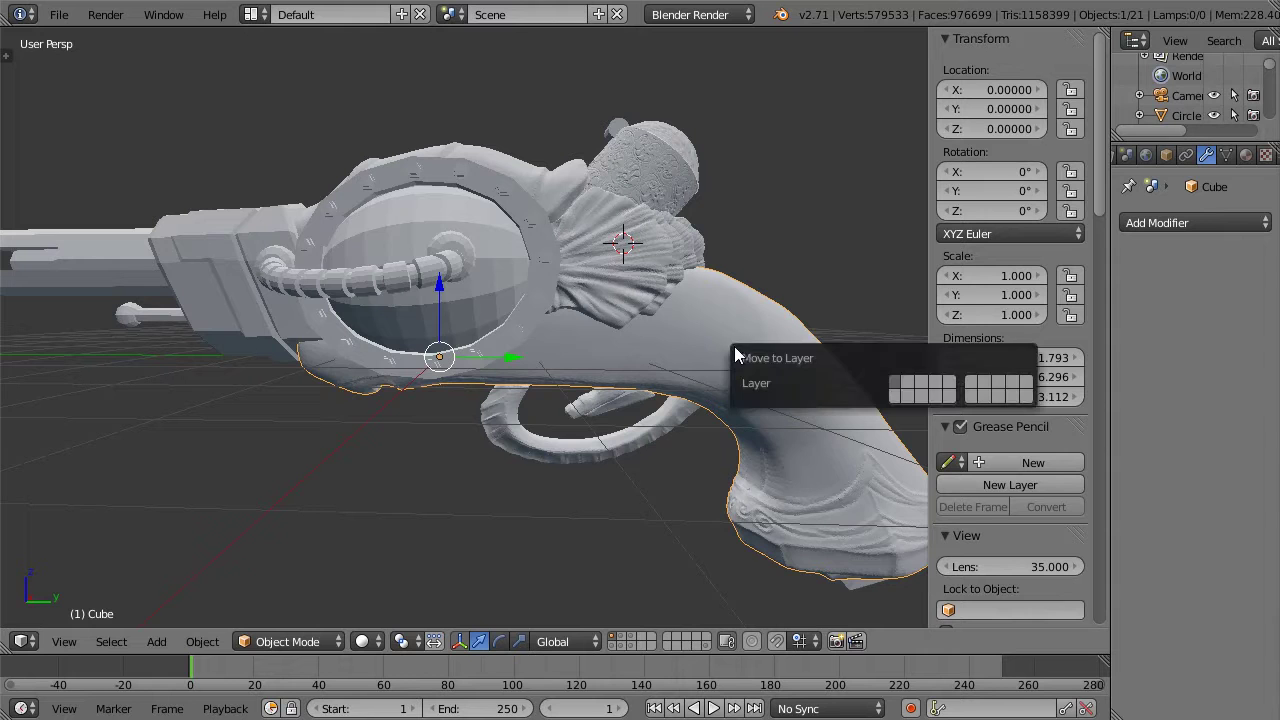
click(931, 383)
click(643, 638)
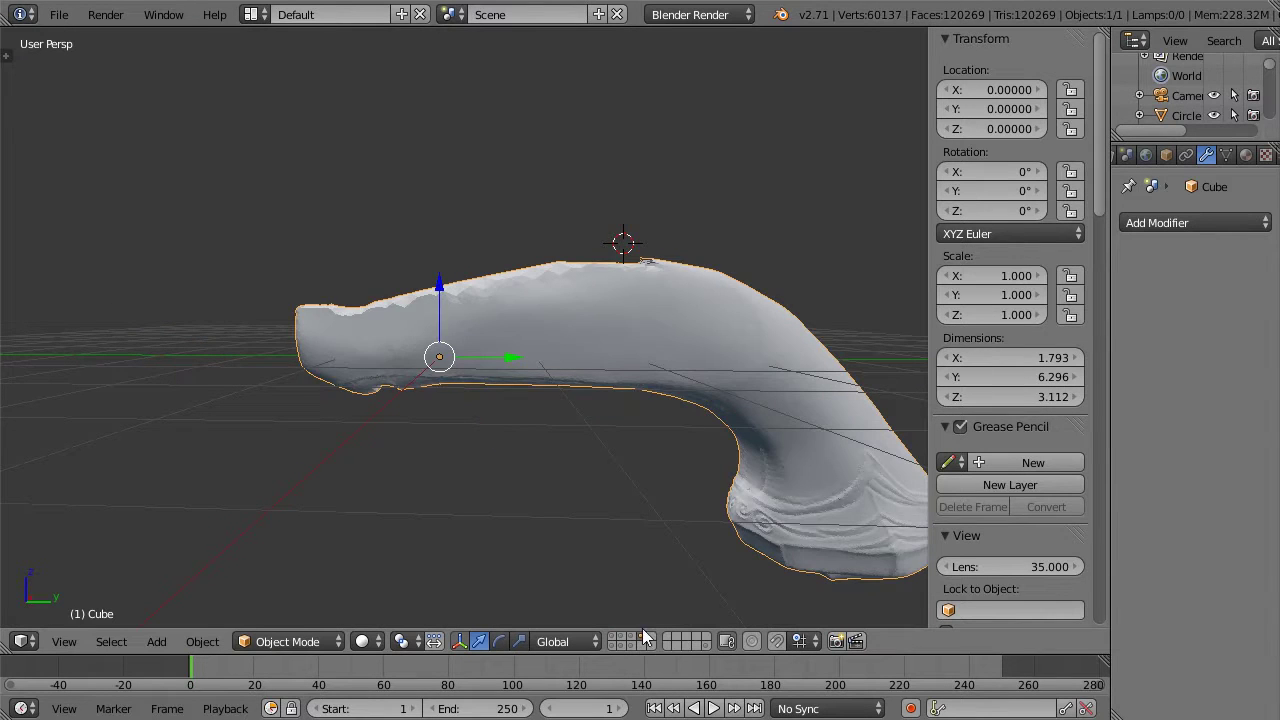
shift+middle_drag(607, 363, 486, 356)
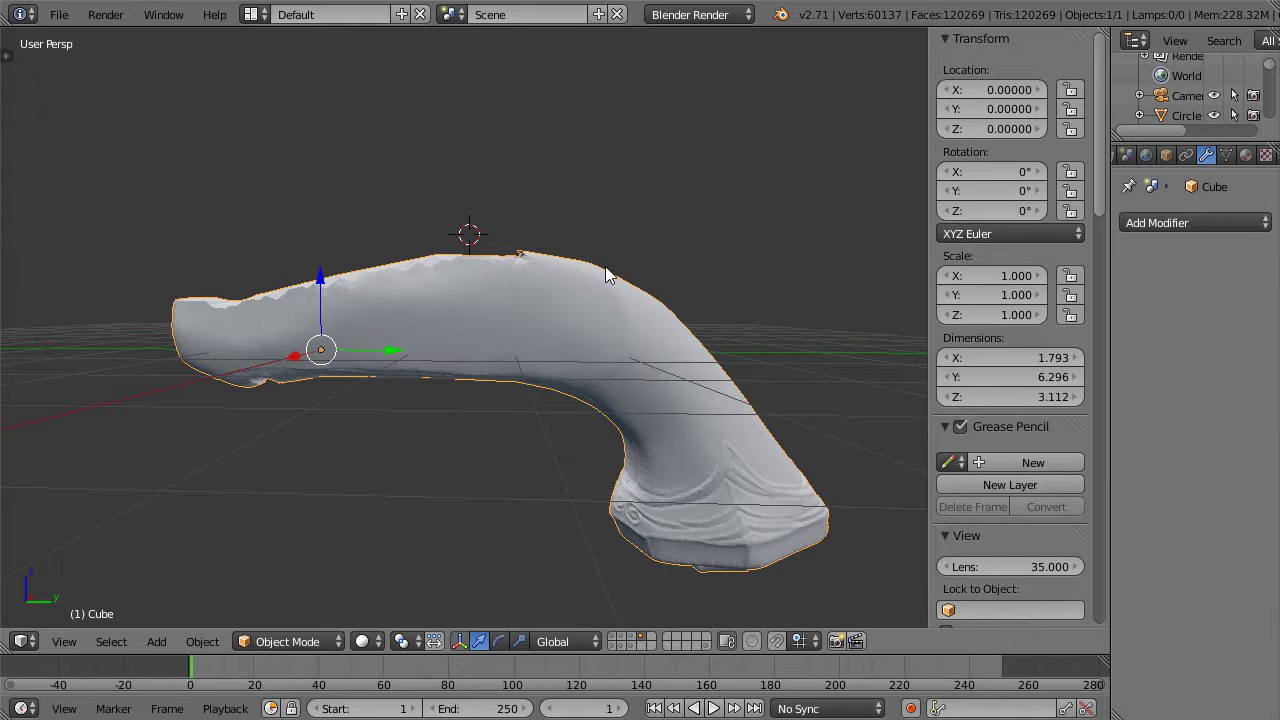
Step: Add a Catmull-Clark subdivision surface modifier with view level 1 to the grip and apply it
key(ctrl+1)
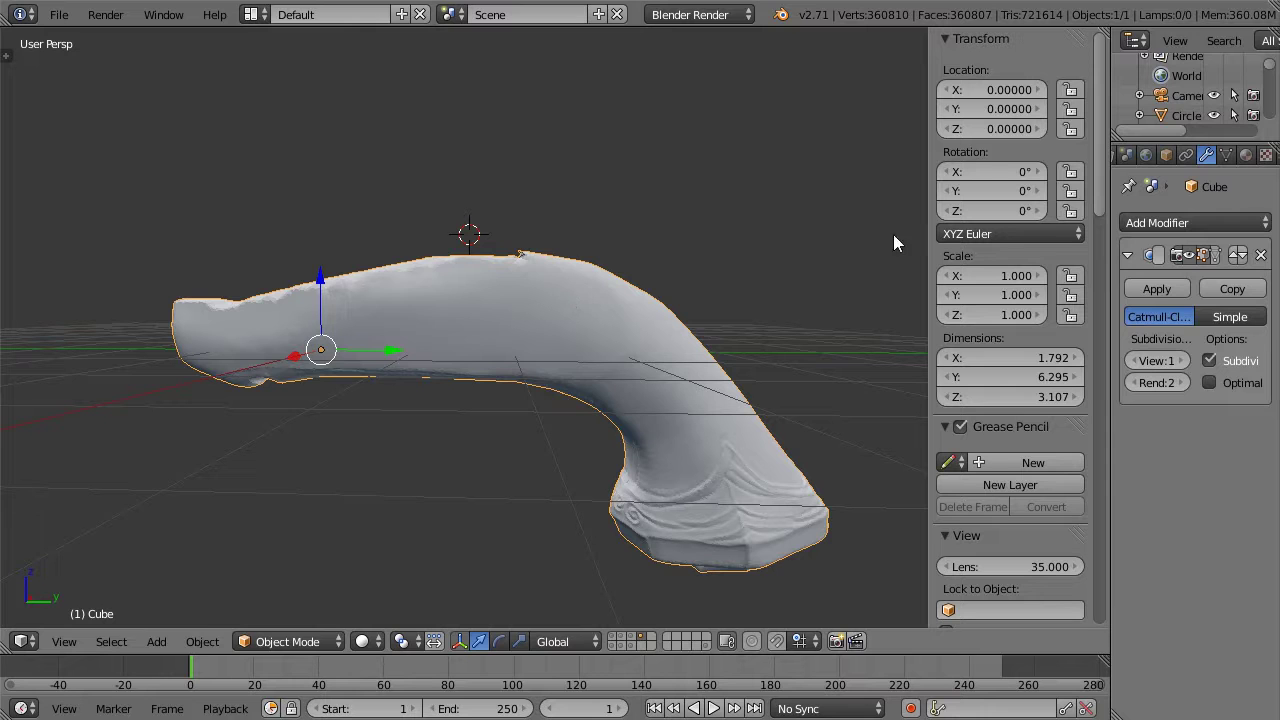
click(1168, 288)
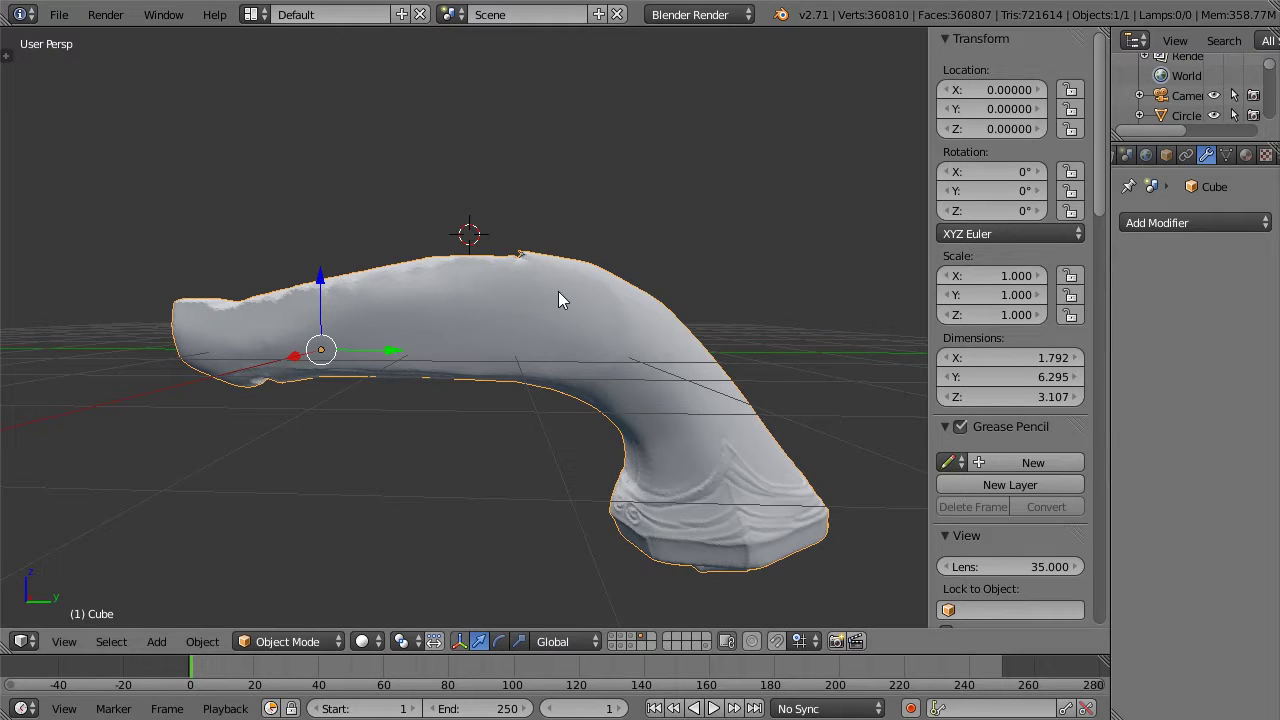
scroll(622, 239, up, 2)
scroll(633, 237, down, 1)
middle_drag(628, 237, 696, 235)
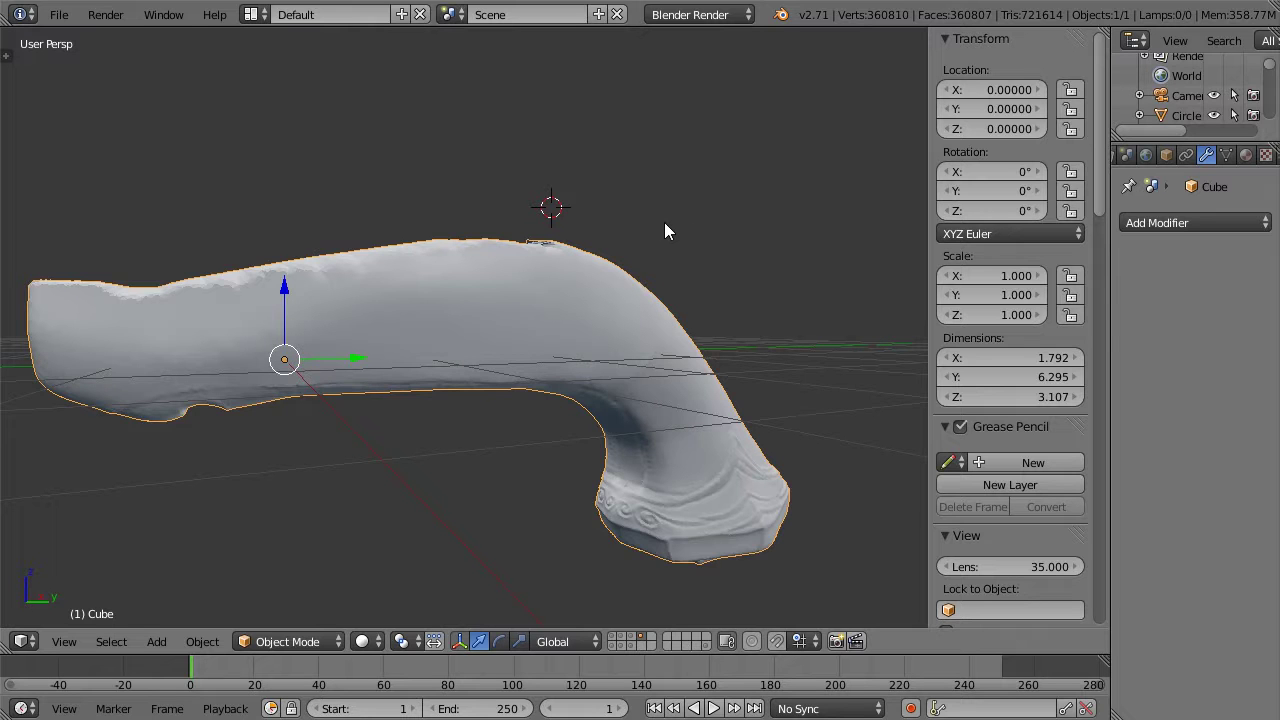
Step: Hide the transform properties, show the tool shelf, and enter Sculpt Mode on the grip with the Mask brush
key(n)
middle_drag(765, 165, 716, 119)
key(t)
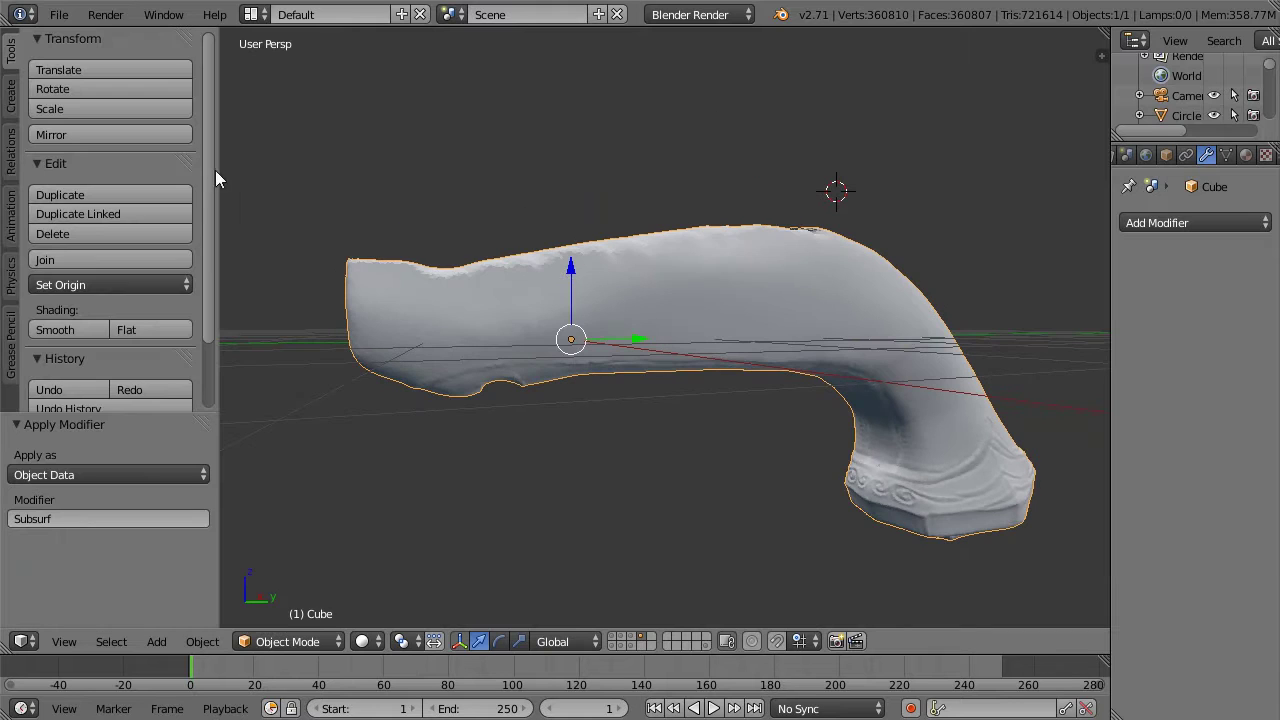
click(296, 640)
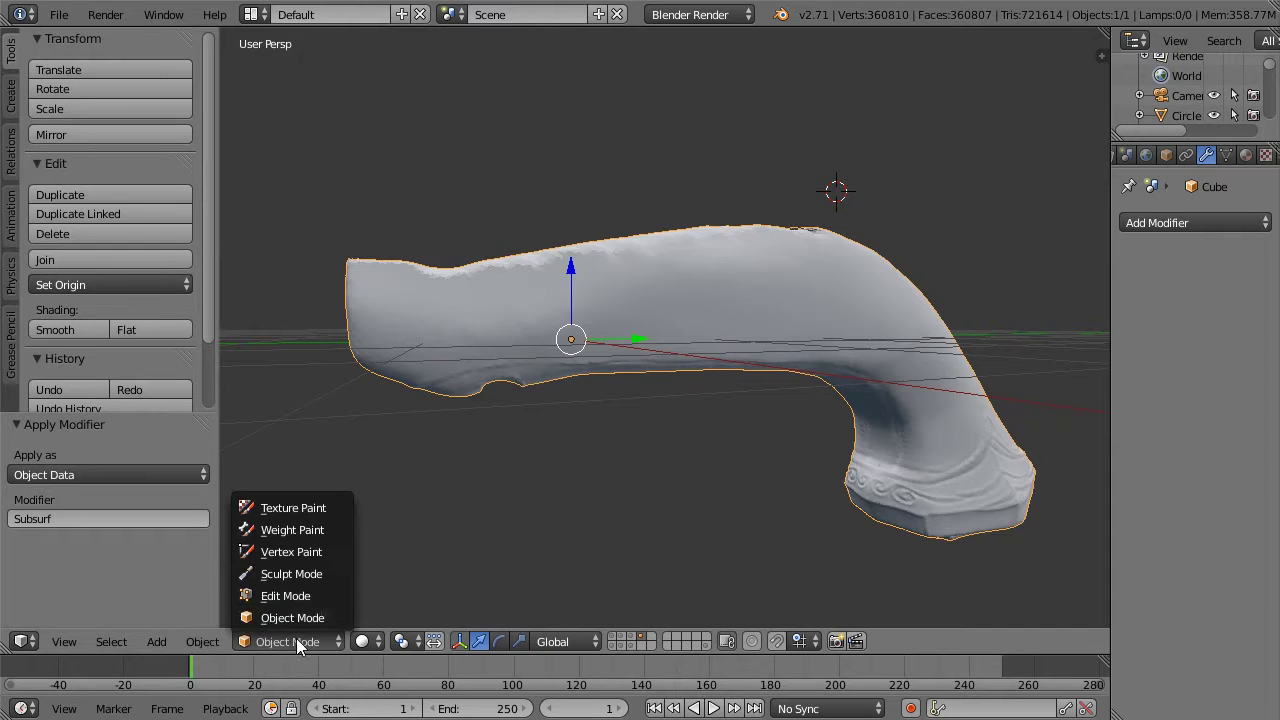
click(287, 573)
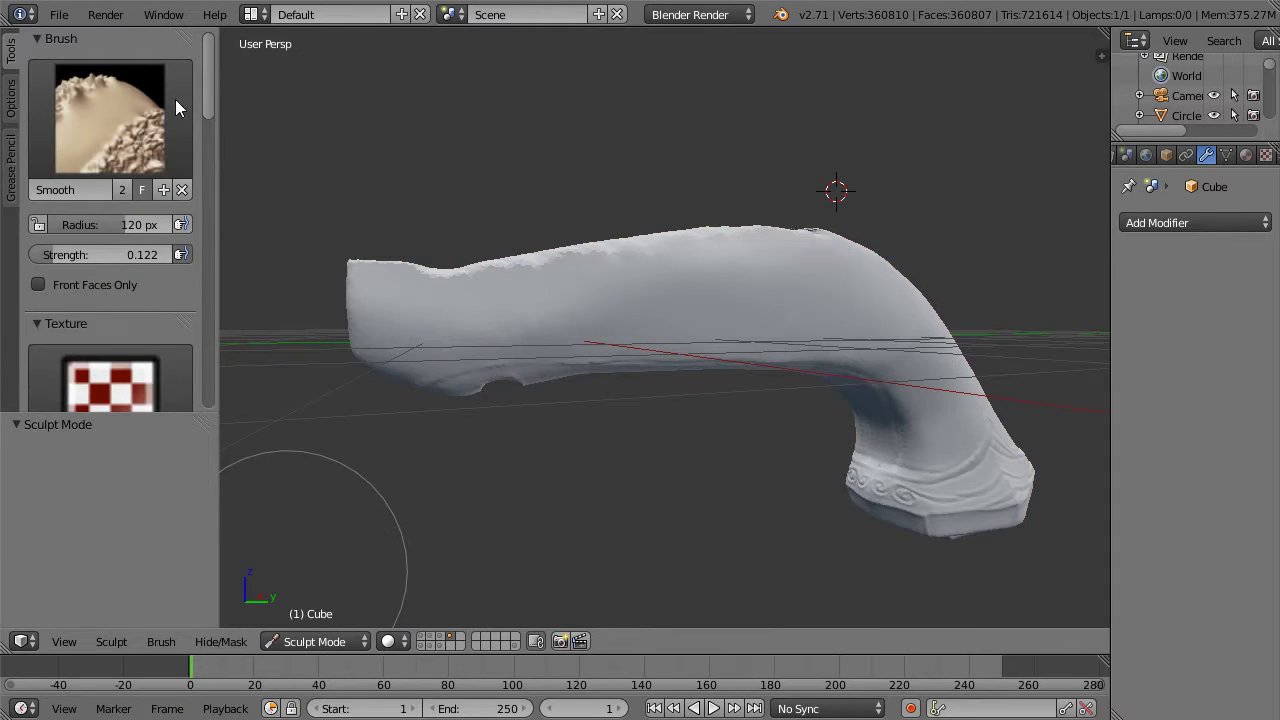
click(142, 101)
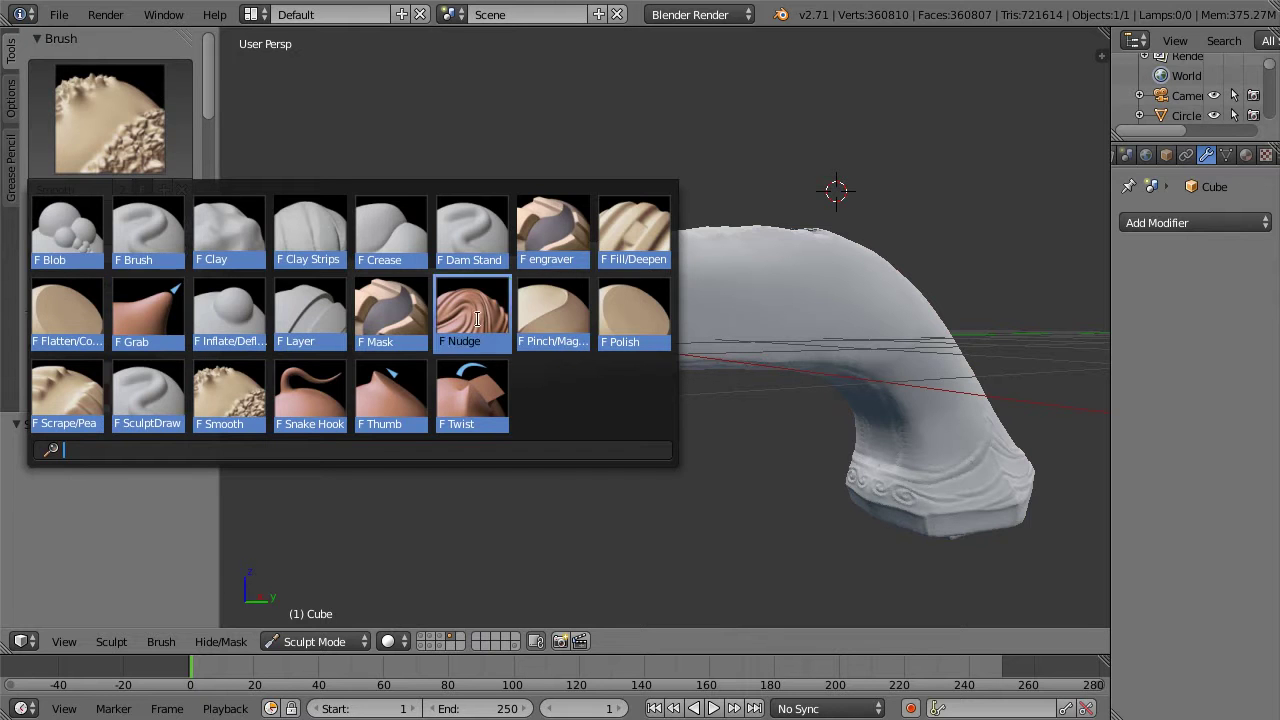
click(396, 318)
Step: Start masking the spiral ornament on the grip's butt with a 90 px brush and raise the strength to 1.000
shift+middle_drag(753, 418, 557, 323)
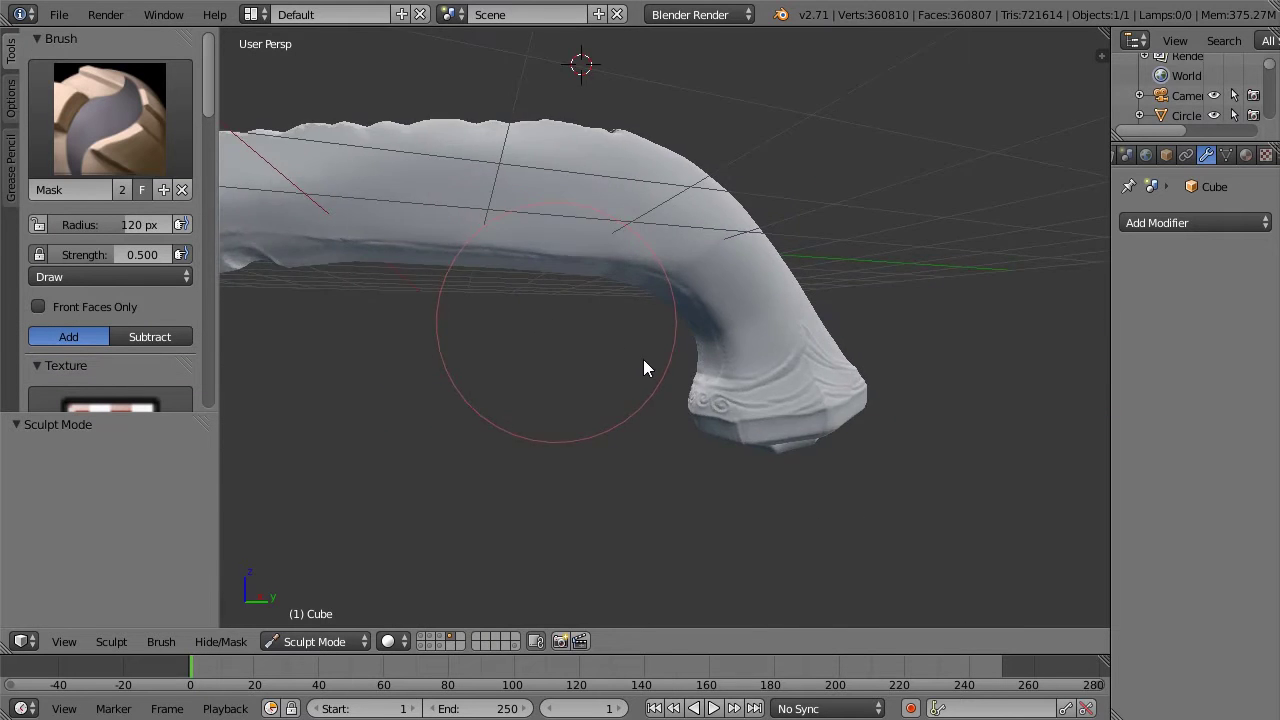
scroll(648, 362, up, 3)
scroll(648, 362, up, 2)
shift+middle_drag(657, 362, 575, 280)
scroll(641, 352, up, 1)
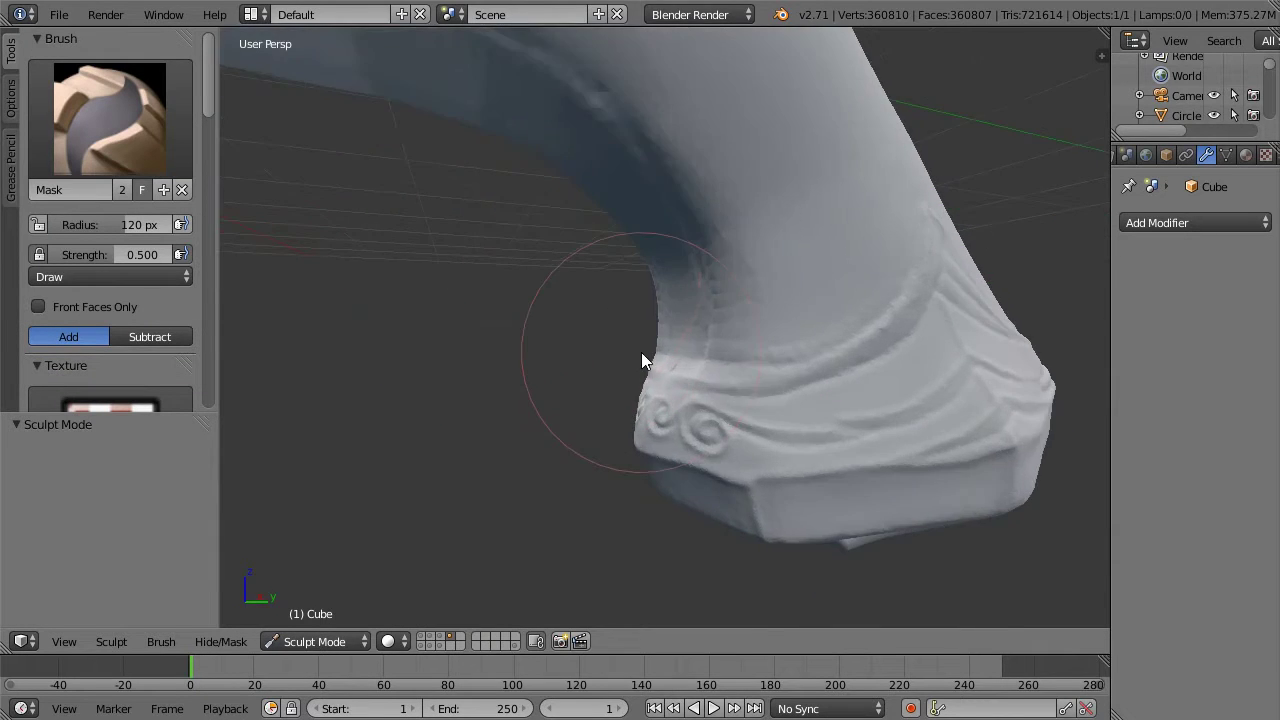
shift+middle_drag(605, 351, 567, 319)
key(f)
click(676, 398)
mouse_move(648, 402)
mouse_down()
mouse_move(747, 408)
mouse_move(606, 414)
mouse_move(717, 414)
mouse_up()
key(shift+f)
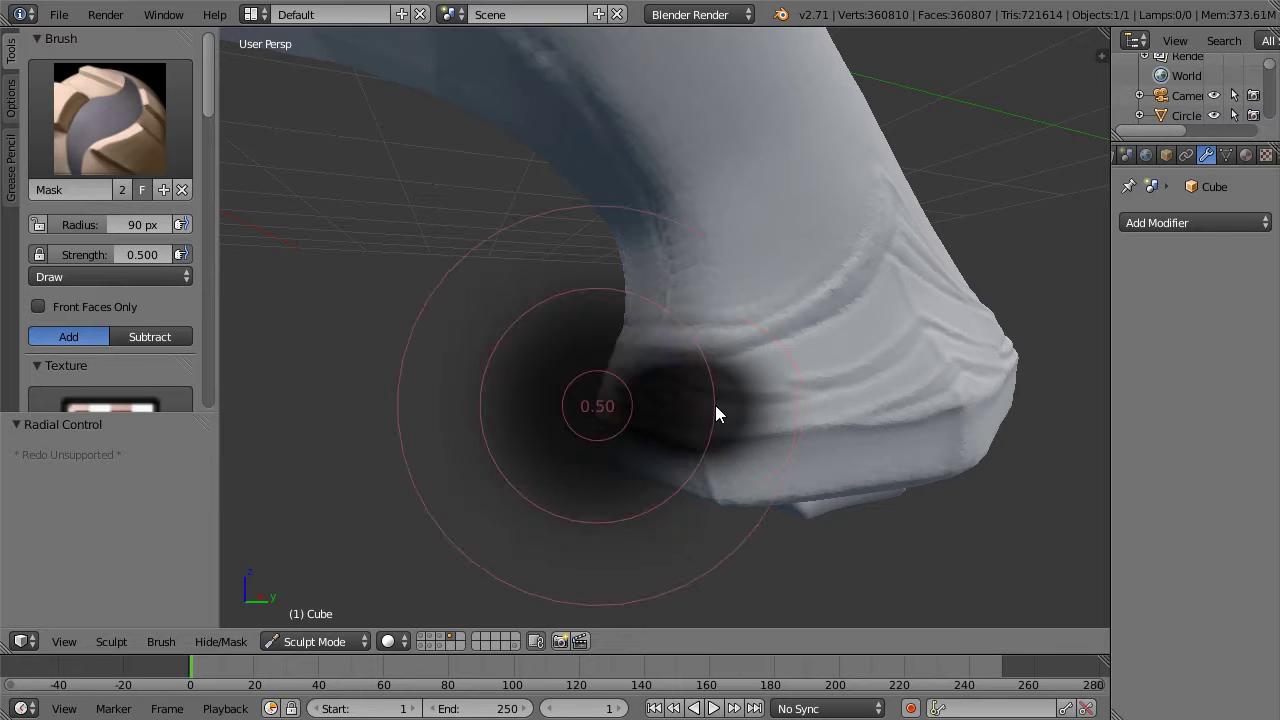
click(609, 404)
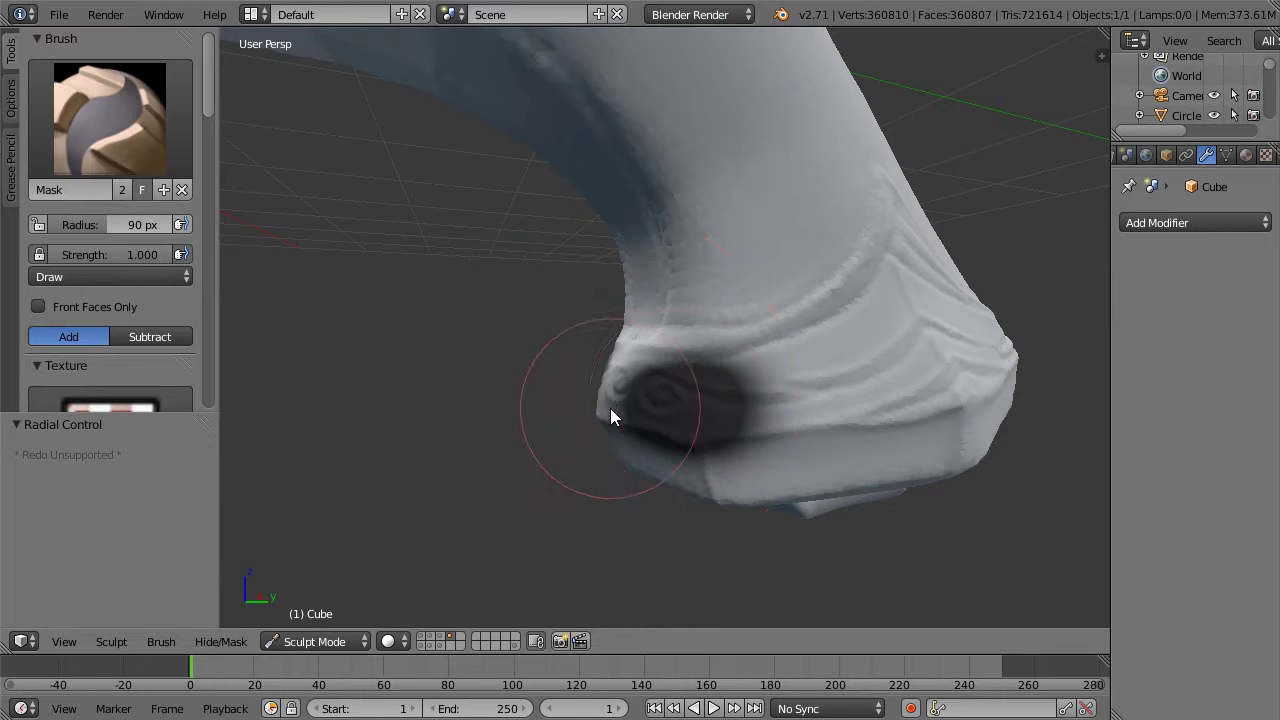
Step: Paint the mask over the rest of the grip's ornamented butt, including the sides and underside
mouse_move(697, 414)
mouse_down()
mouse_move(854, 380)
mouse_move(794, 380)
mouse_move(903, 257)
mouse_move(901, 235)
mouse_move(740, 357)
mouse_move(597, 366)
mouse_move(618, 428)
mouse_move(686, 437)
mouse_move(837, 443)
mouse_move(866, 399)
mouse_up()
middle_drag(866, 399, 676, 397)
scroll(762, 407, down, 3)
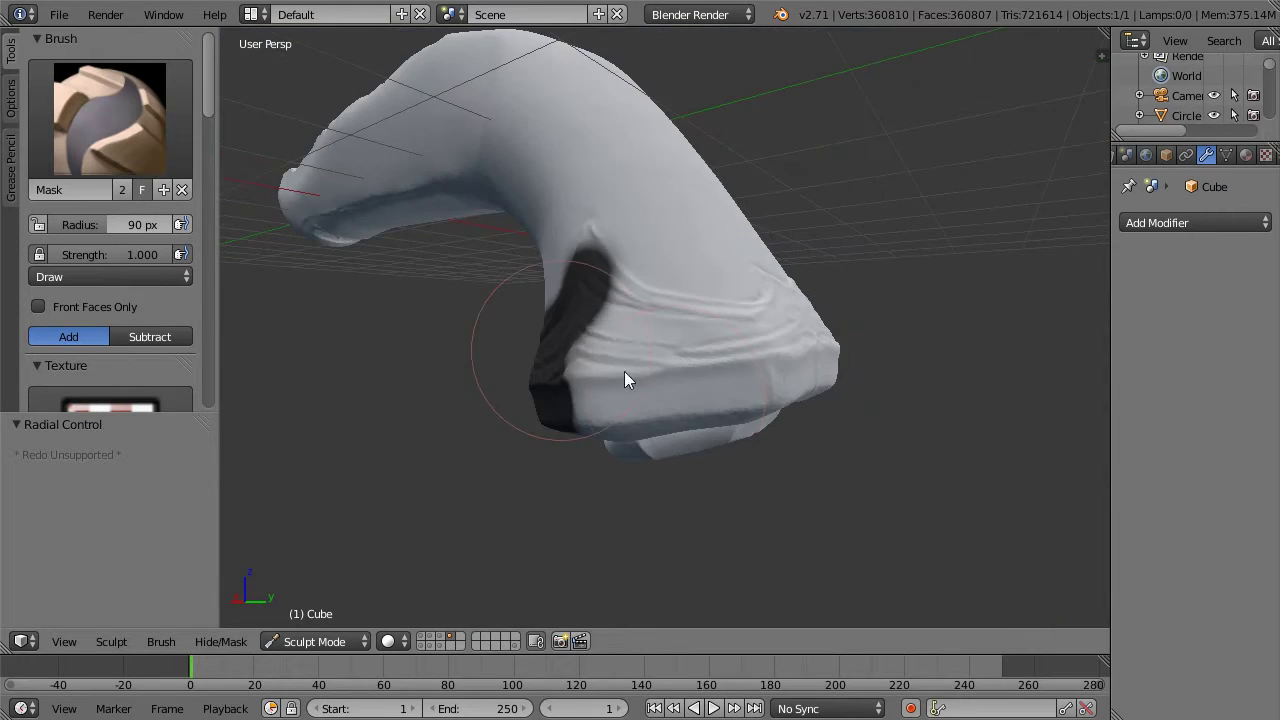
drag(572, 356, 769, 398)
mouse_move(563, 396)
mouse_down()
mouse_move(821, 352)
mouse_move(798, 319)
mouse_move(673, 364)
mouse_move(589, 323)
mouse_up()
middle_drag(635, 427, 674, 278)
mouse_move(674, 278)
mouse_down()
mouse_move(528, 438)
mouse_move(689, 427)
mouse_move(758, 354)
mouse_move(807, 338)
mouse_move(731, 311)
mouse_up()
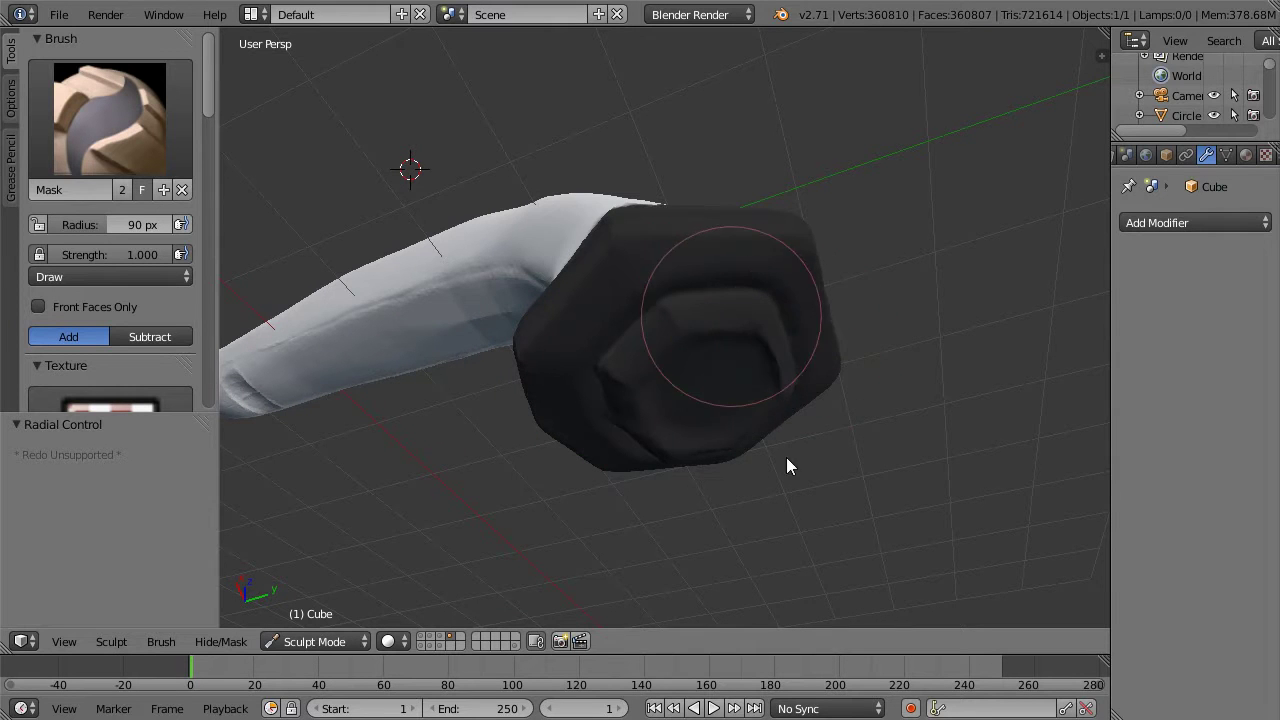
Step: Reduce the Mask brush radius to 37 px and extend the mask up to the pointed ridge on the butt's side
middle_drag(766, 416, 792, 484)
scroll(788, 440, up, 2)
scroll(775, 364, up, 1)
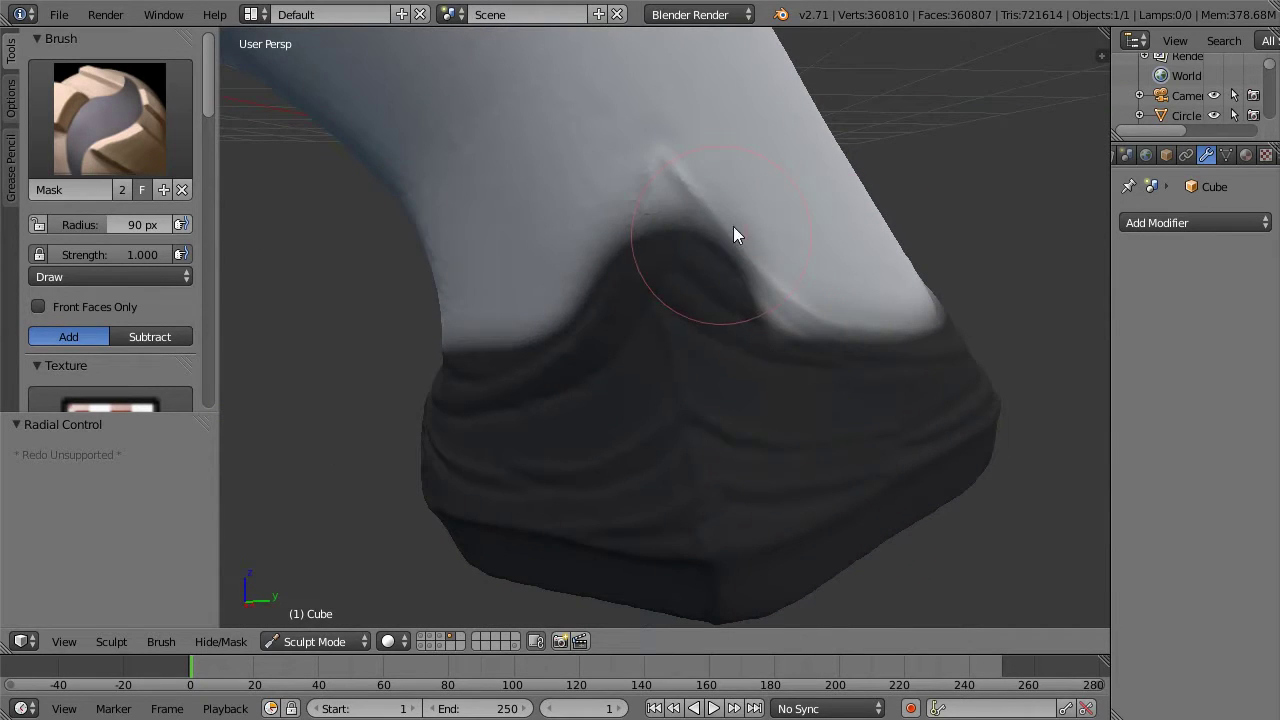
key(f)
click(684, 214)
mouse_move(670, 177)
mouse_down()
mouse_move(736, 265)
mouse_move(841, 345)
mouse_move(918, 343)
mouse_up()
mouse_move(640, 262)
mouse_down()
mouse_move(651, 258)
mouse_move(617, 307)
mouse_move(610, 176)
mouse_up()
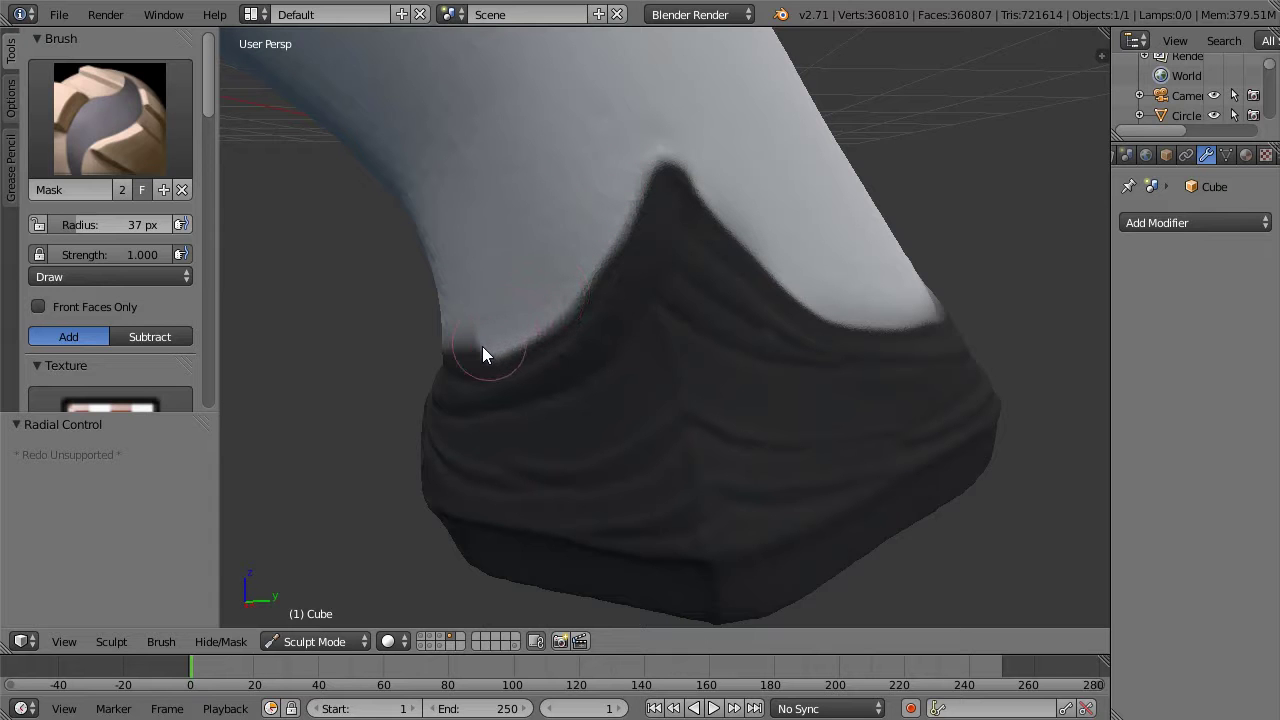
Step: Refine the mask border along the ornament's curved front edge and continue it around to the back of the grip
middle_drag(324, 325, 448, 294)
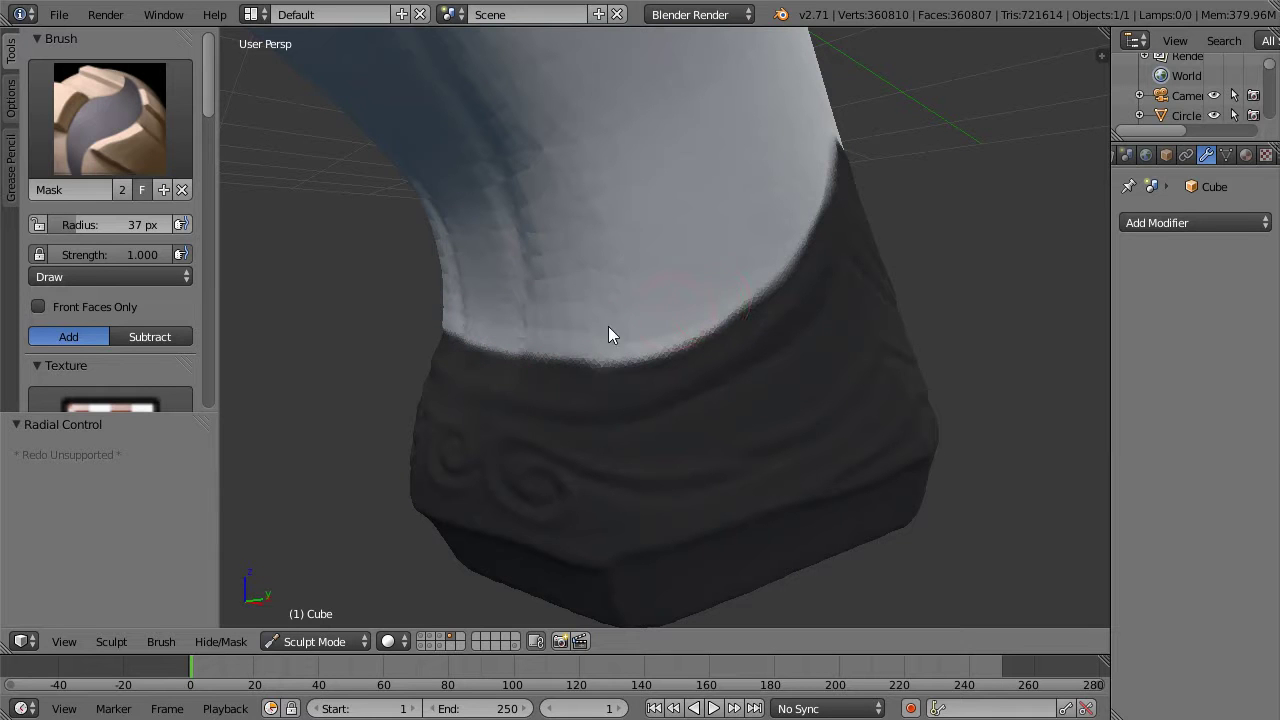
mouse_move(420, 331)
mouse_down()
mouse_move(617, 325)
mouse_move(493, 323)
mouse_up()
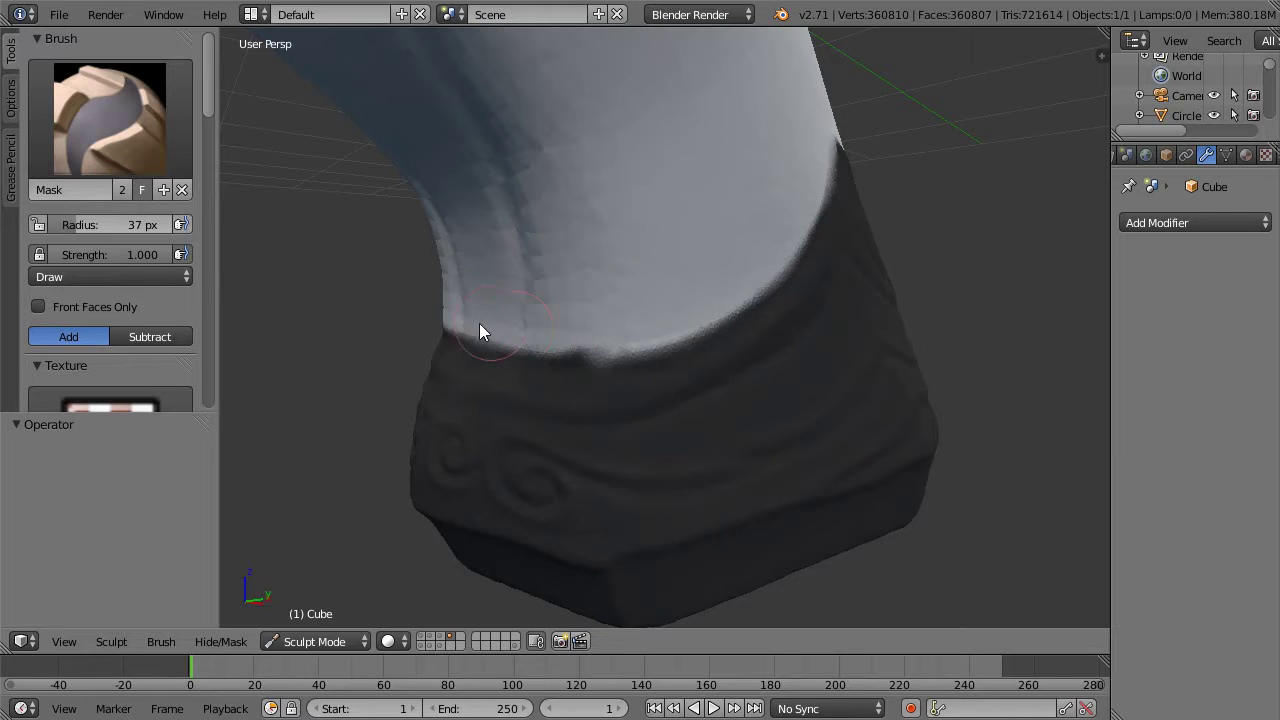
drag(612, 318, 571, 340)
mouse_move(546, 341)
middle_down()
mouse_move(789, 240)
mouse_move(579, 248)
middle_up()
middle_drag(743, 280, 684, 284)
mouse_move(689, 289)
mouse_down()
mouse_move(657, 337)
mouse_move(737, 312)
mouse_move(651, 327)
mouse_move(626, 308)
mouse_move(651, 305)
mouse_move(663, 280)
mouse_move(651, 317)
mouse_move(629, 323)
mouse_move(591, 303)
mouse_up()
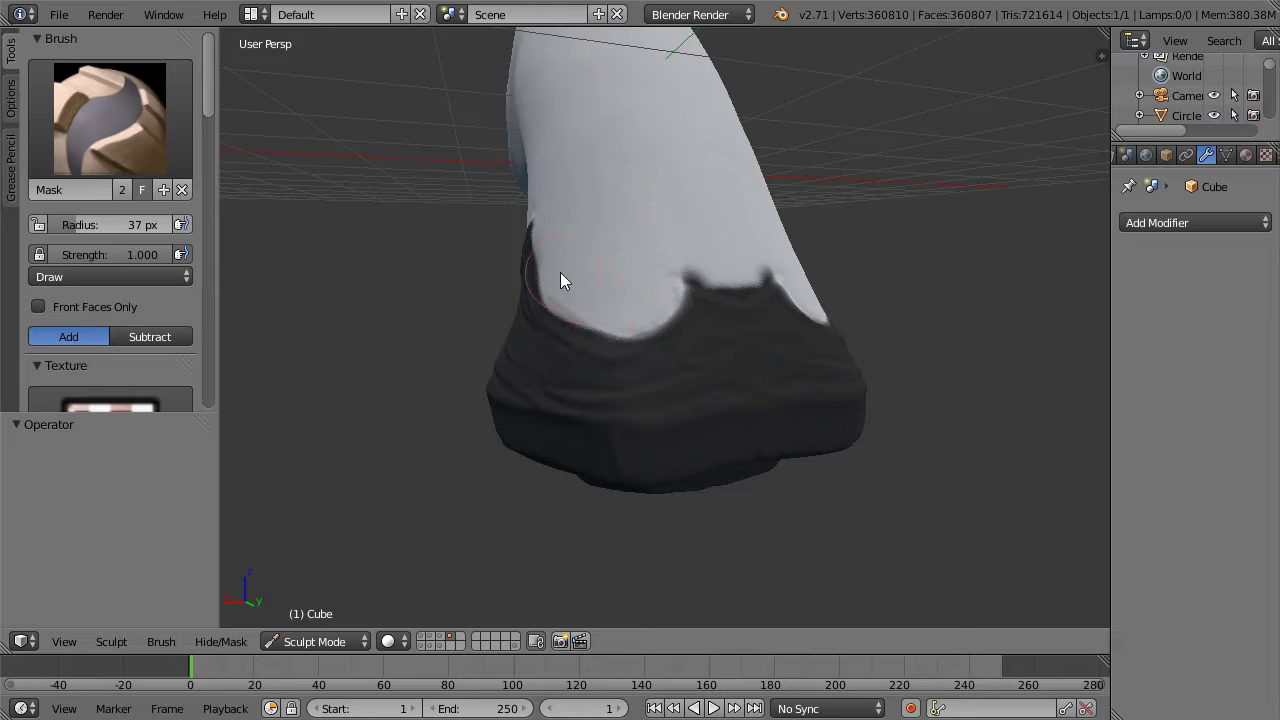
Step: Fill in and sharpen the mask border around the ornament's peaks on the back of the grip
scroll(606, 303, up, 5)
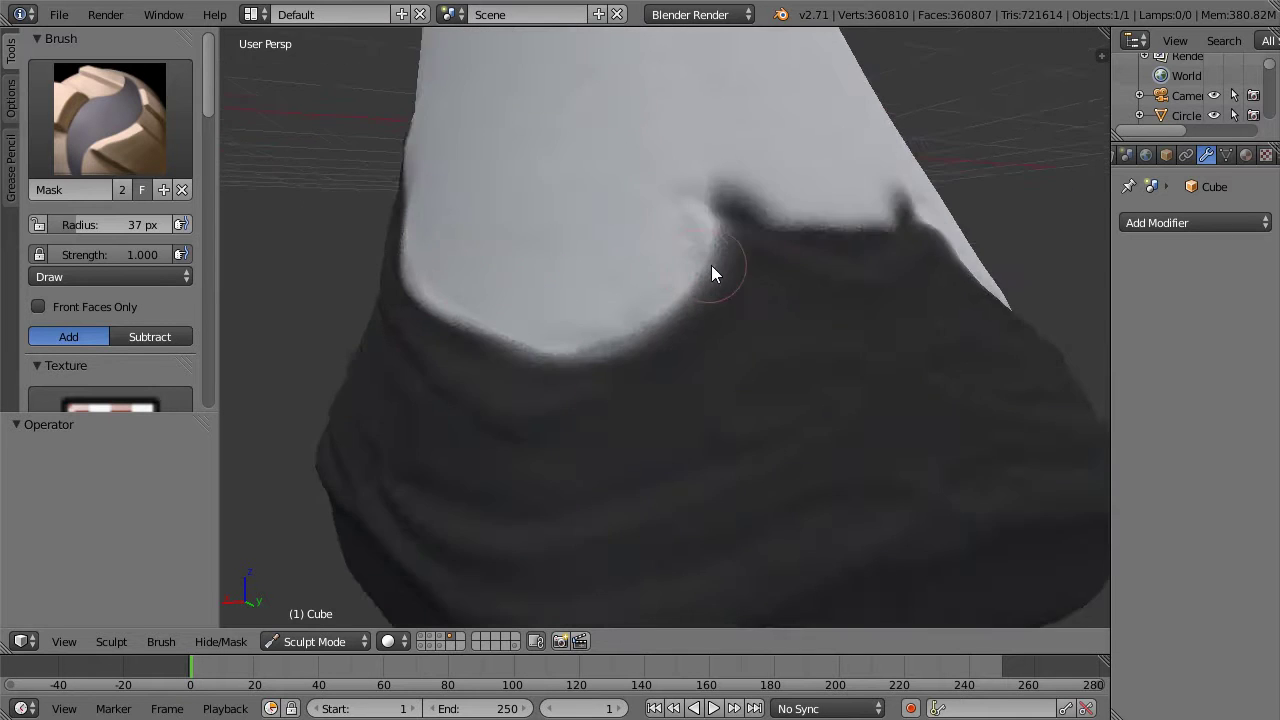
mouse_move(742, 182)
mouse_down()
mouse_move(712, 134)
mouse_move(771, 186)
mouse_move(734, 153)
mouse_up()
scroll(734, 305, down, 2)
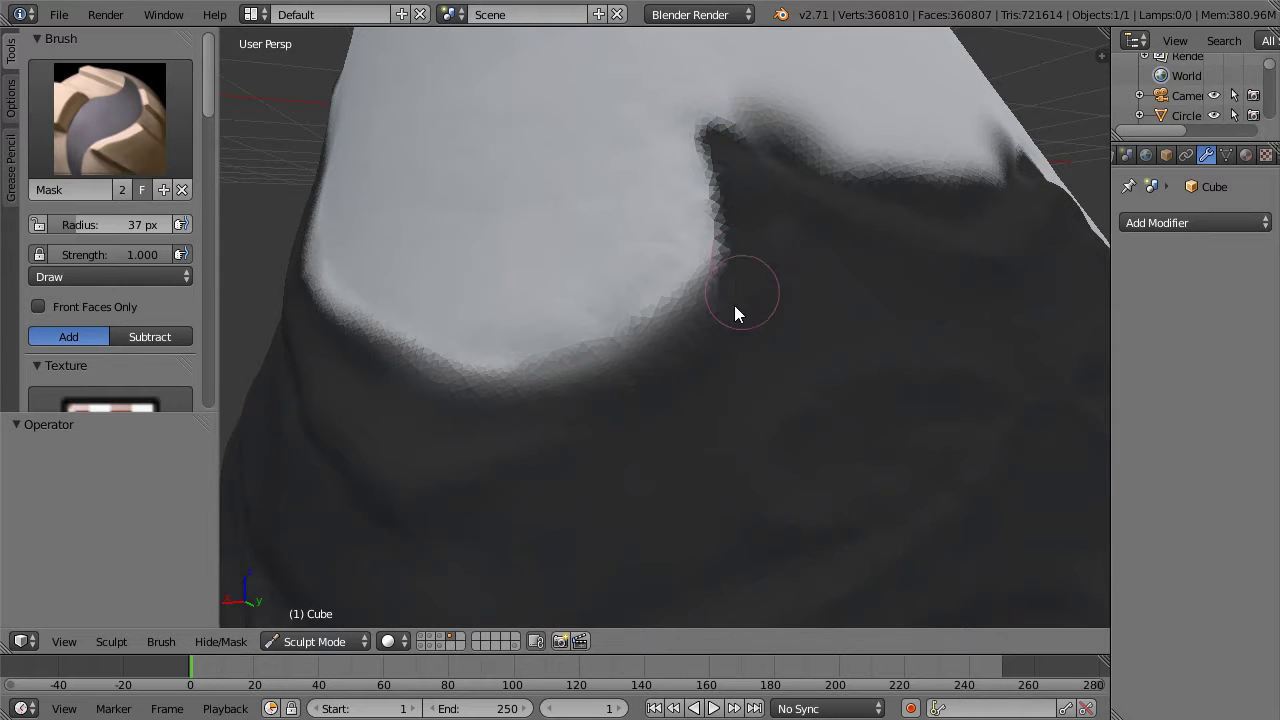
scroll(729, 280, down, 4)
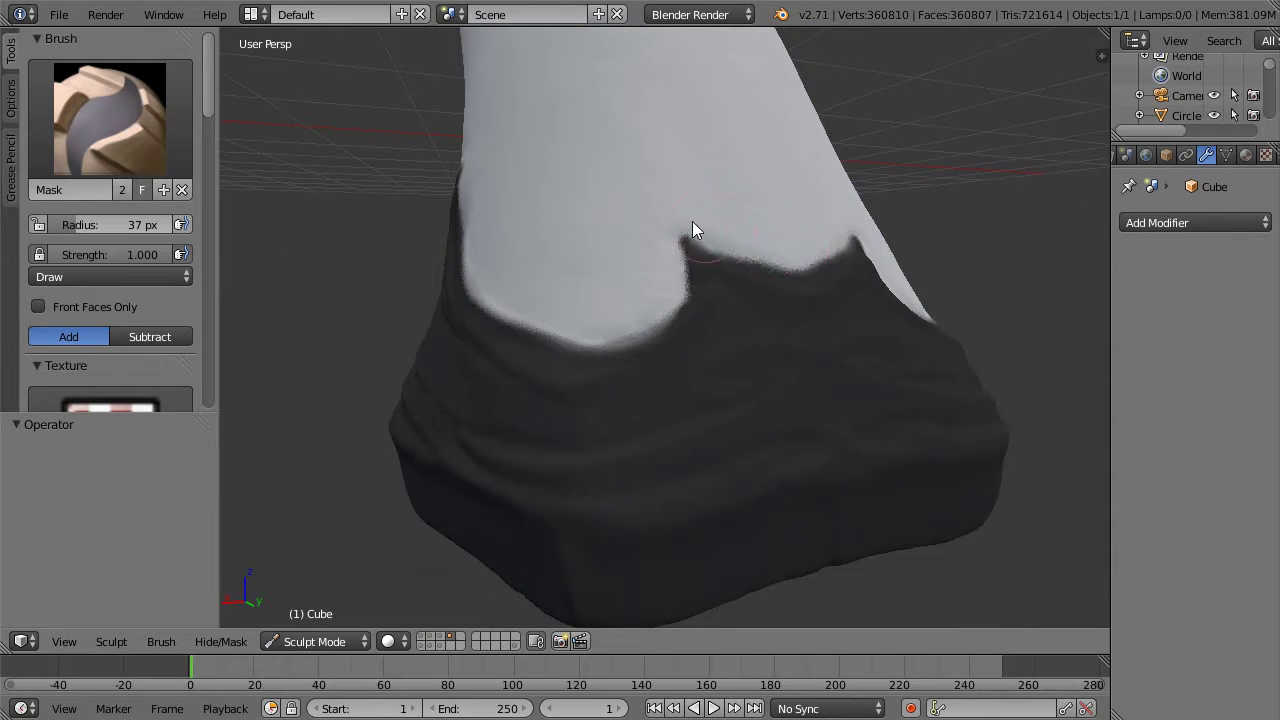
Step: Examine the masked butt and the whole grip from several angles
middle_drag(579, 199, 768, 210)
scroll(768, 210, down, 4)
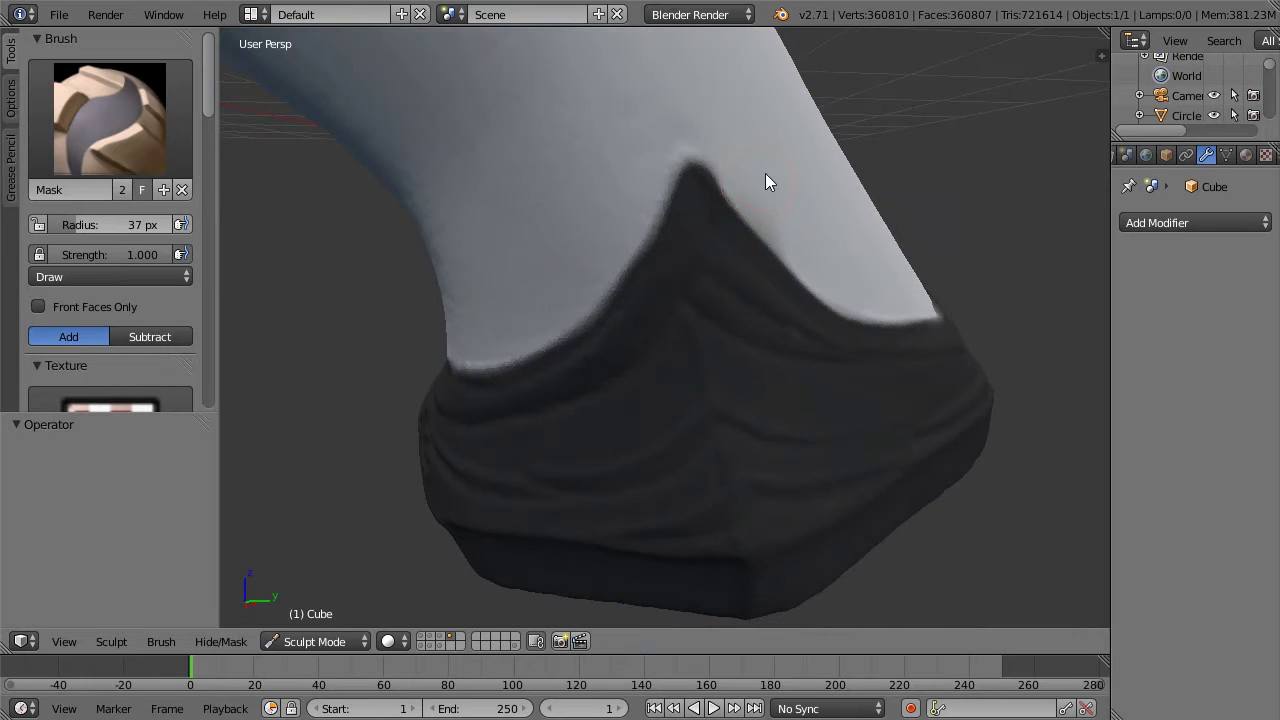
scroll(605, 228, down, 3)
mouse_move(729, 271)
middle_down()
mouse_move(797, 277)
mouse_move(714, 286)
middle_up()
scroll(751, 277, up, 2)
scroll(714, 286, up, 4)
scroll(724, 290, up, 5)
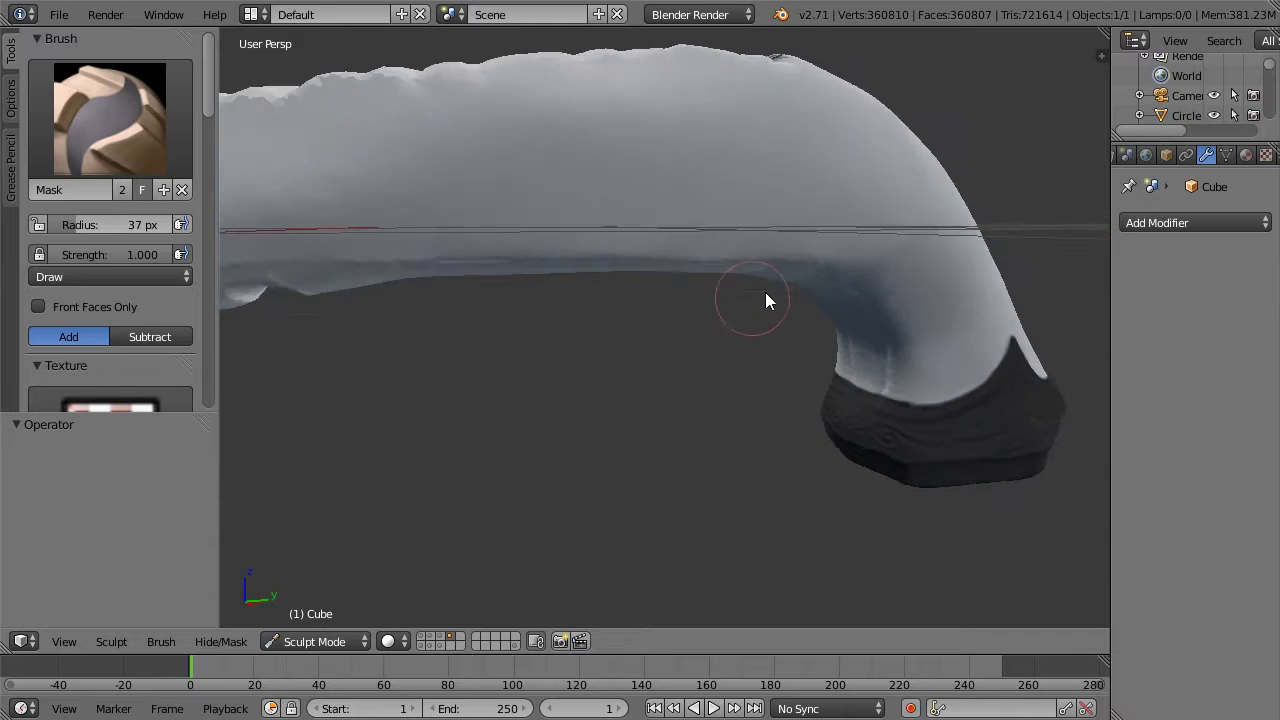
mouse_move(905, 368)
shift+middle_down()
mouse_move(614, 315)
mouse_move(729, 331)
shift+middle_up()
scroll(789, 369, down, 7)
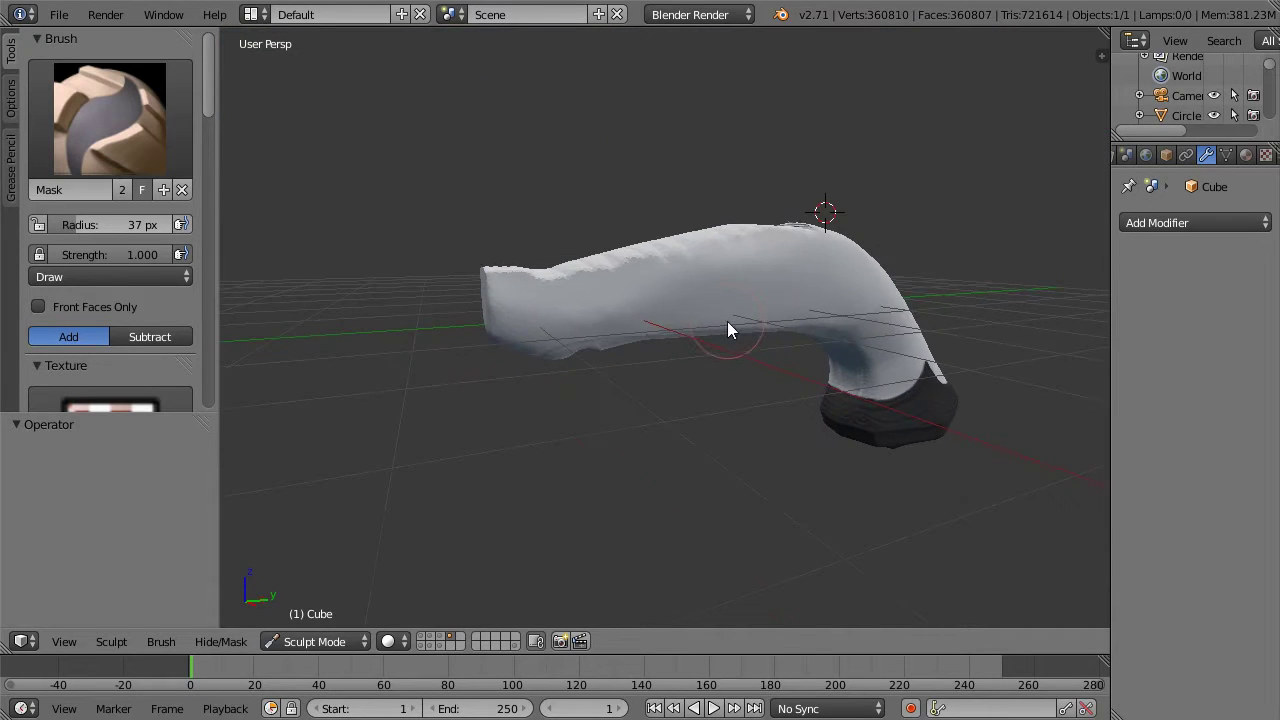
Step: Create a new sculpt brush based on the brush named Brush and rename it "texture brush"
click(130, 155)
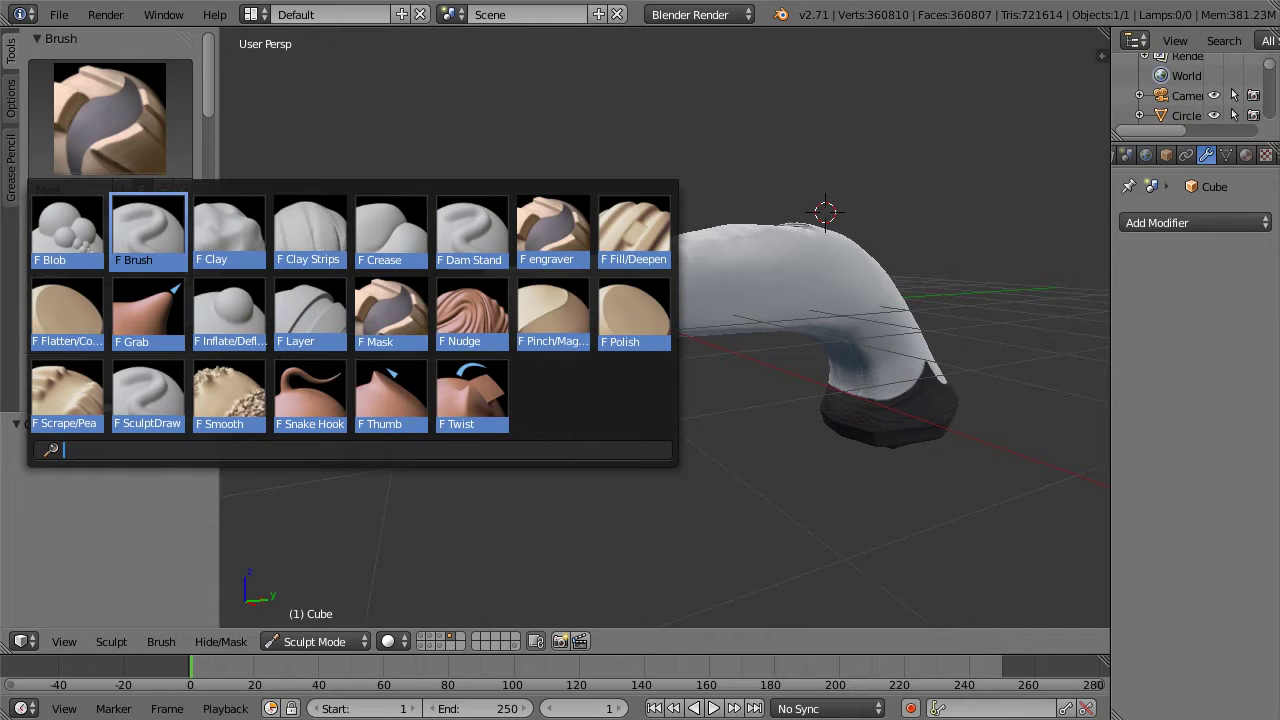
click(146, 222)
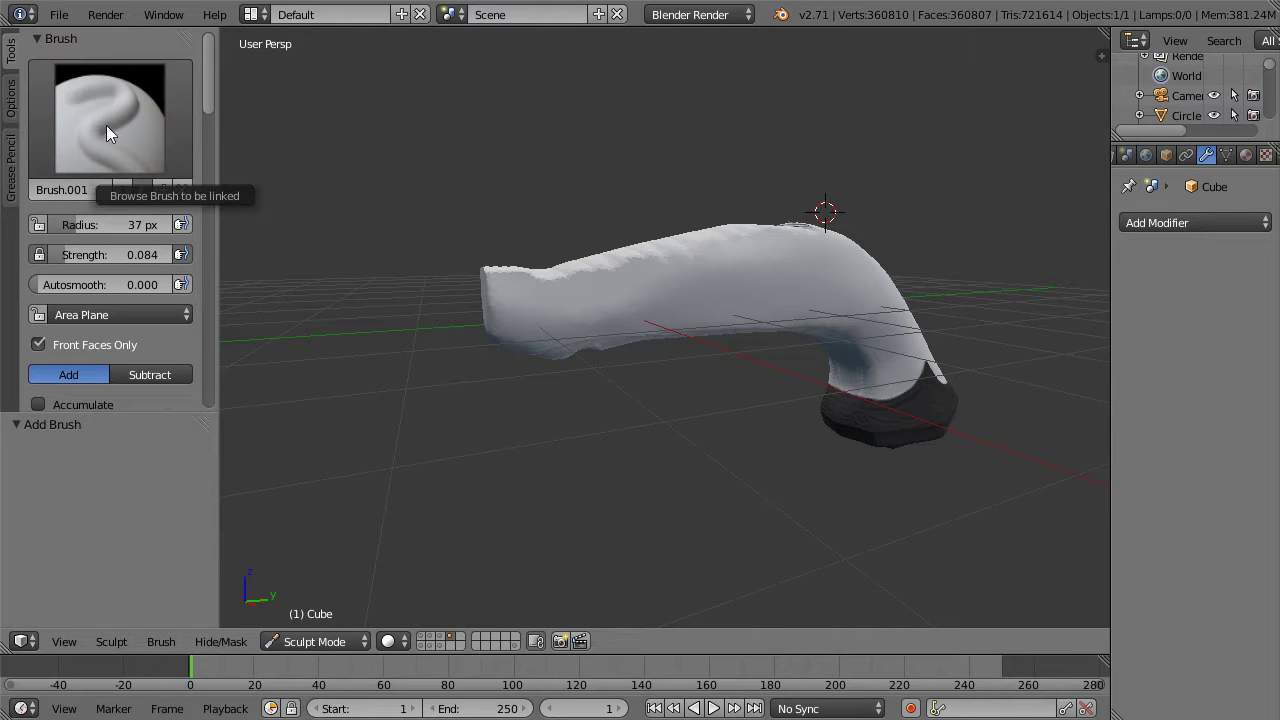
click(93, 190)
text(texture brush)
key(Return)
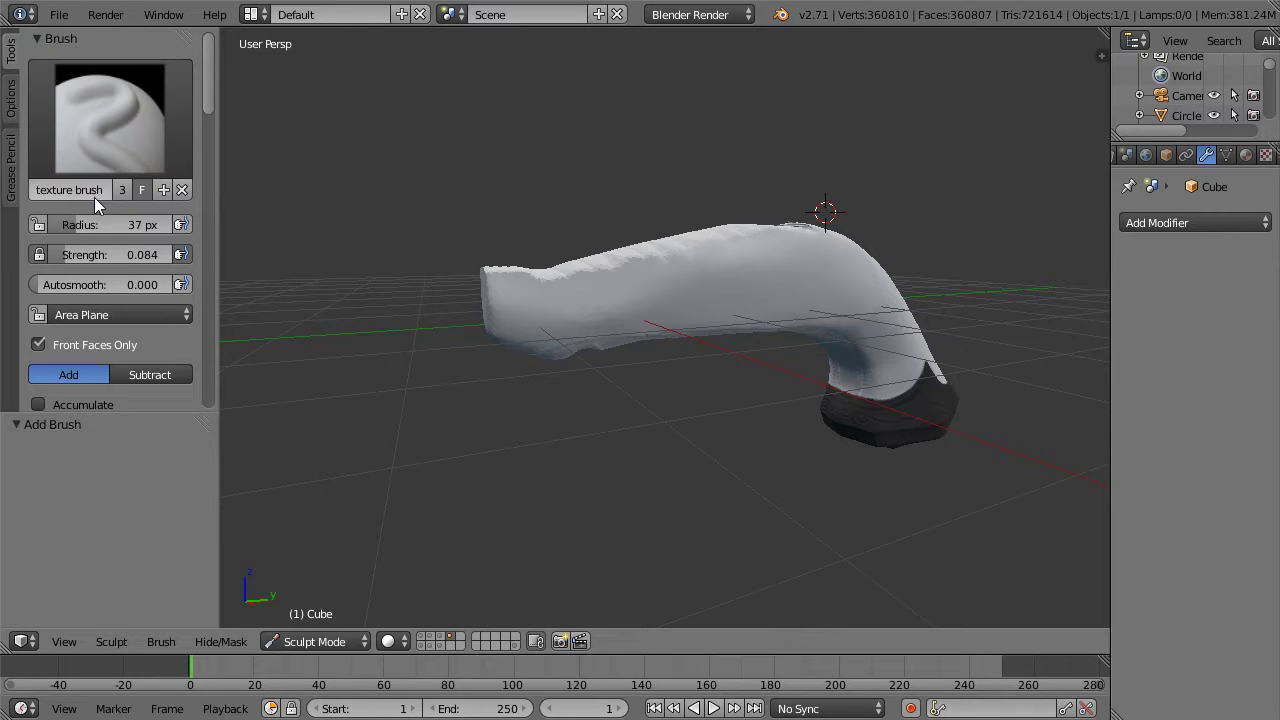
Step: Add a new image texture to the texture brush and load wood_H.png from the Referenced Files folder
scroll(176, 320, down, 6)
click(130, 354)
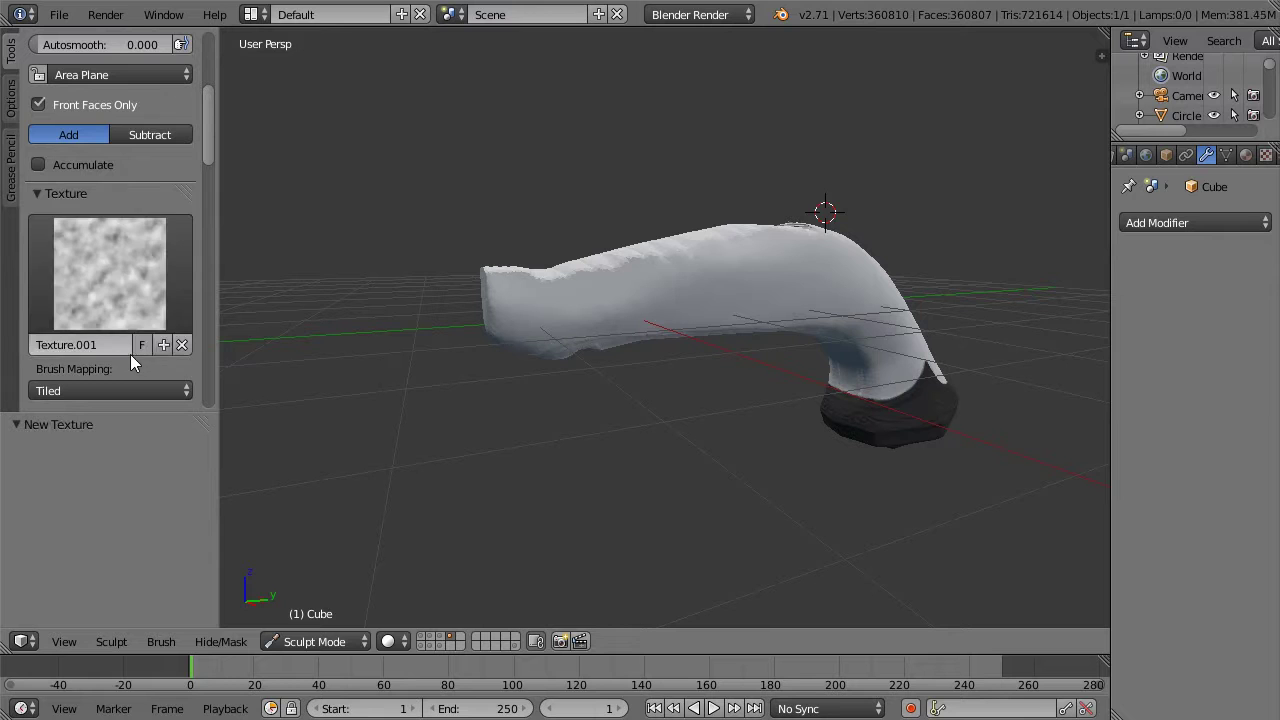
click(1266, 154)
click(1212, 308)
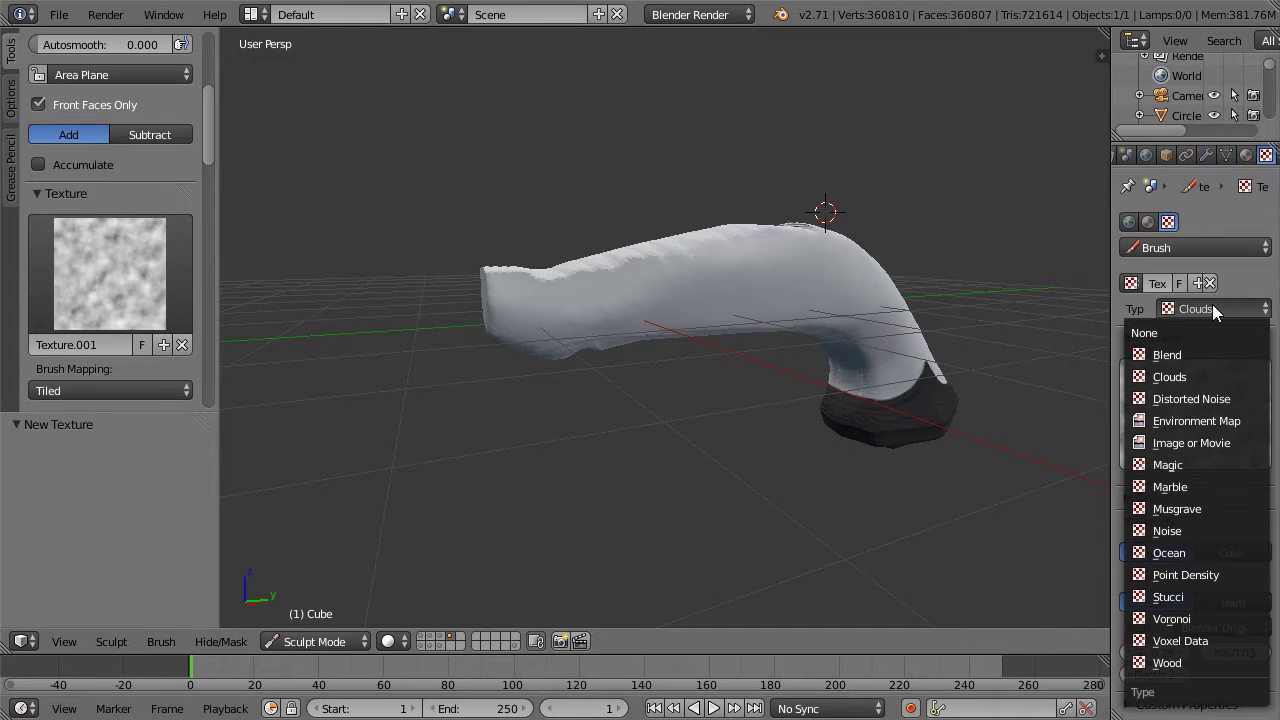
click(1191, 440)
click(1222, 552)
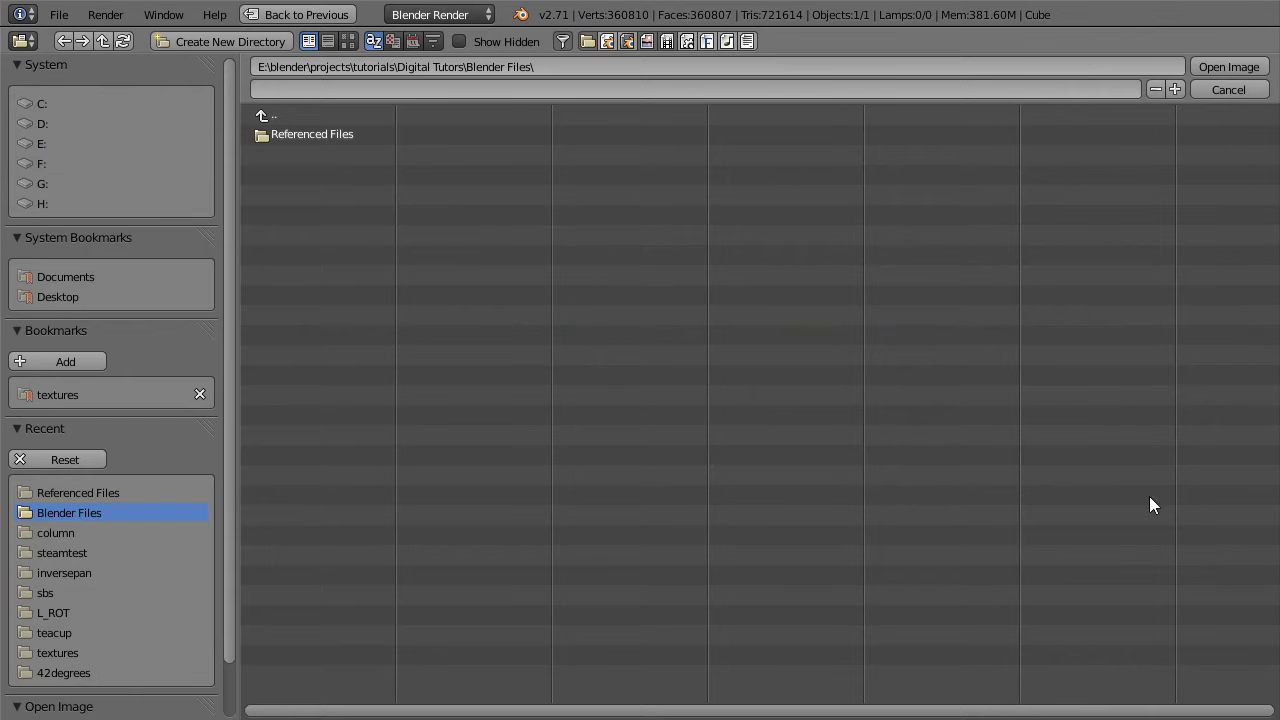
click(263, 135)
click(277, 195)
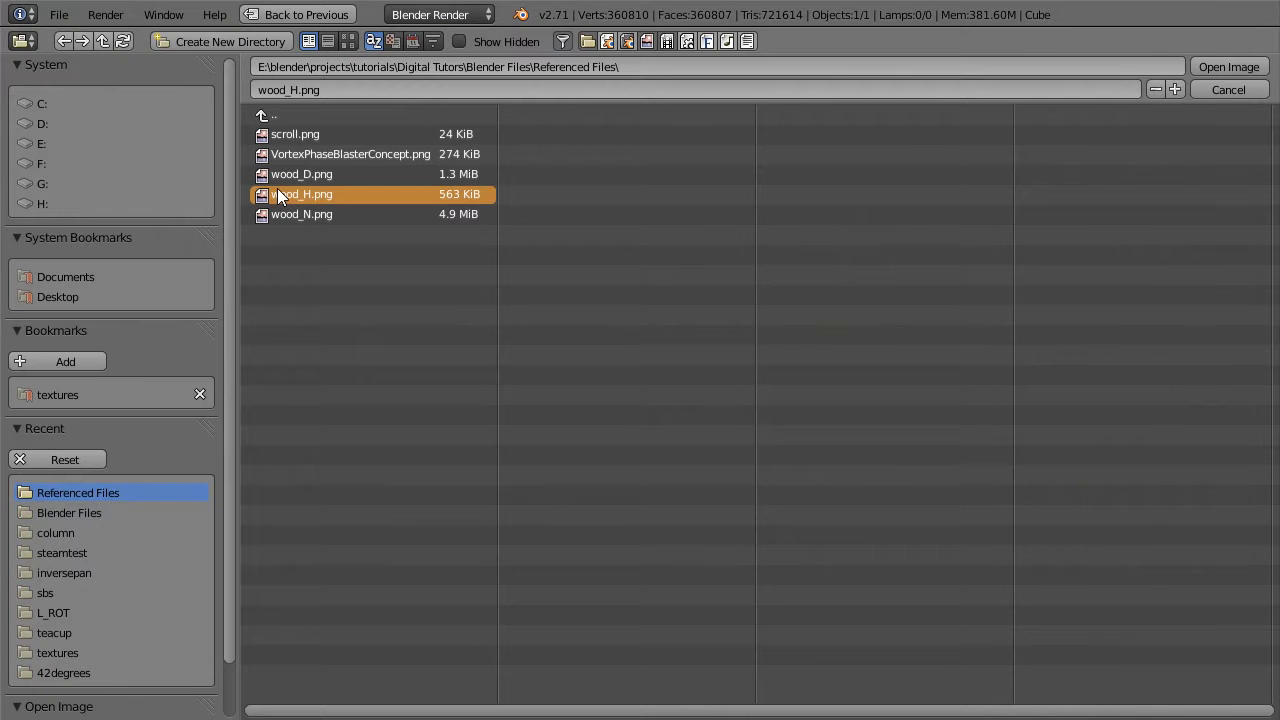
double_click(277, 192)
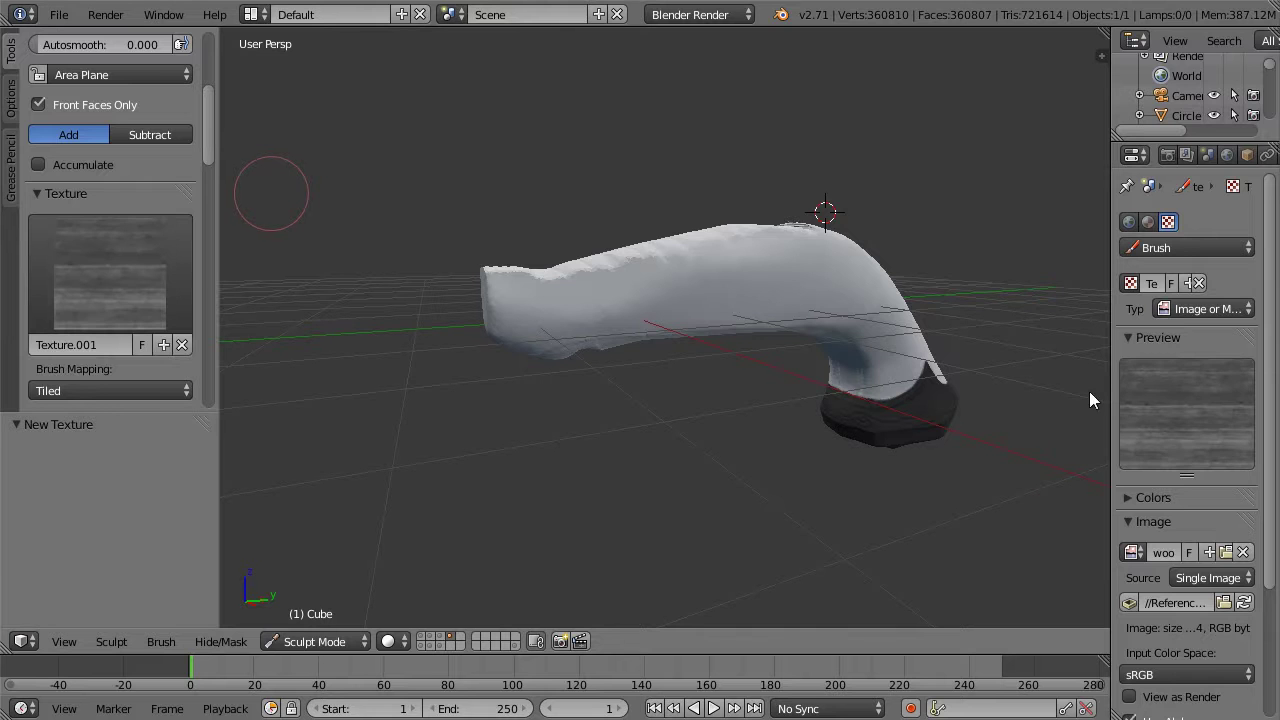
Step: Set the texture brush's stroke method to Anchored
scroll(1201, 479, down, 5)
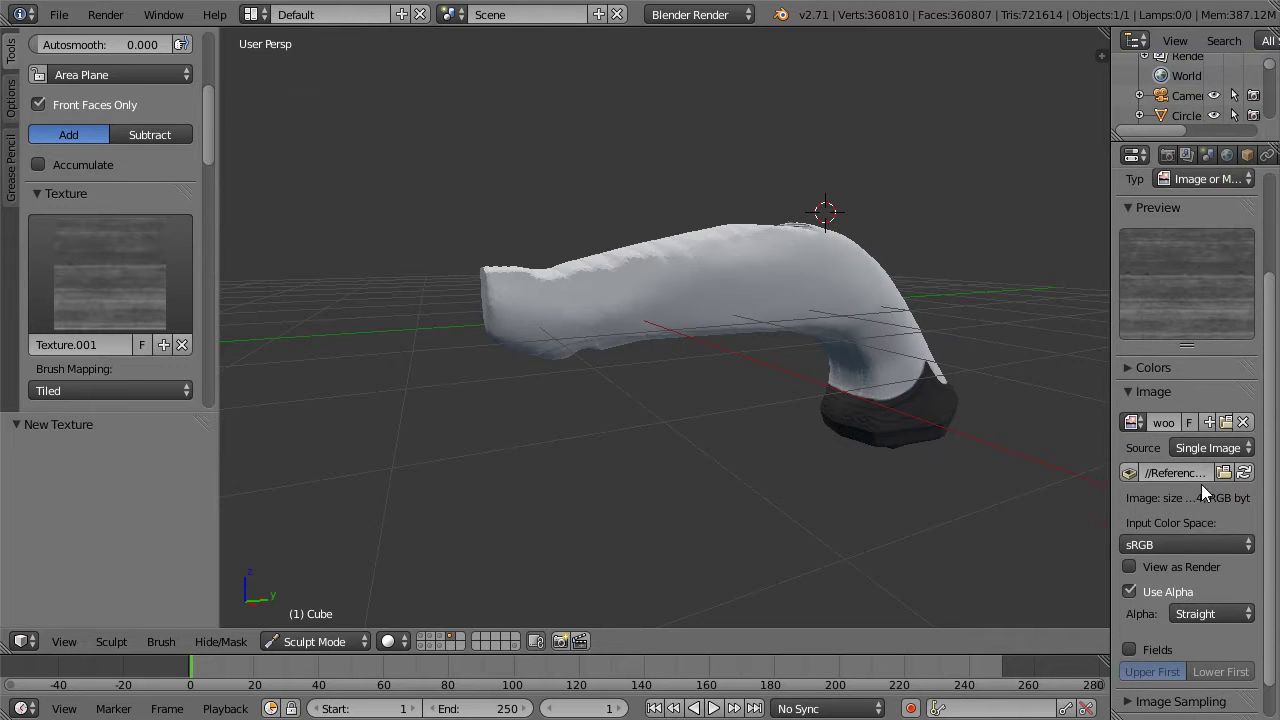
scroll(184, 230, down, 9)
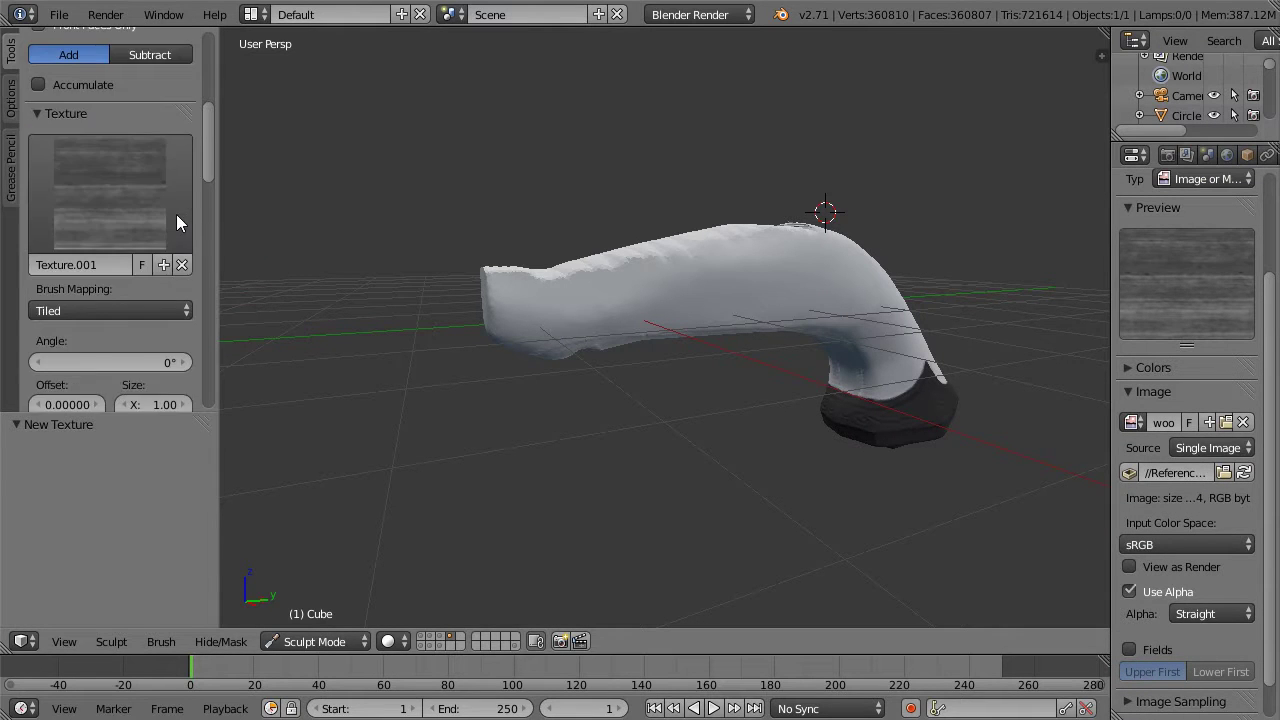
scroll(86, 91, up, 2)
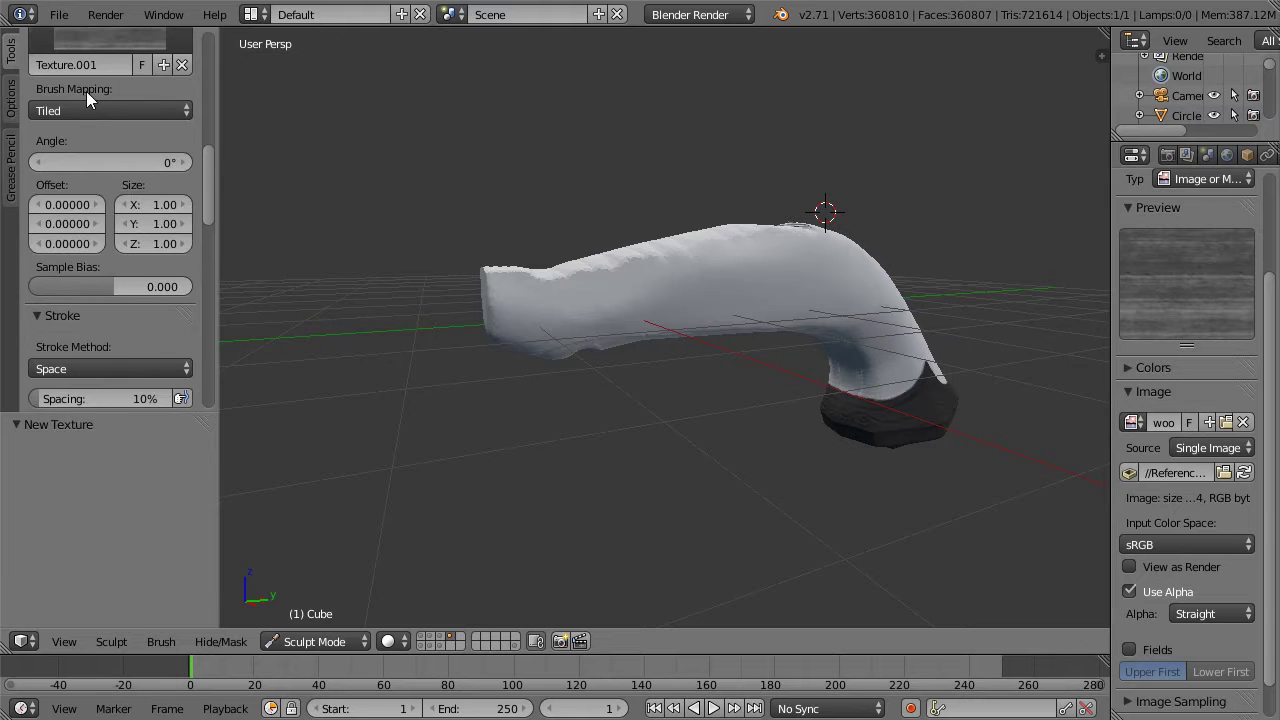
scroll(96, 307, down, 2)
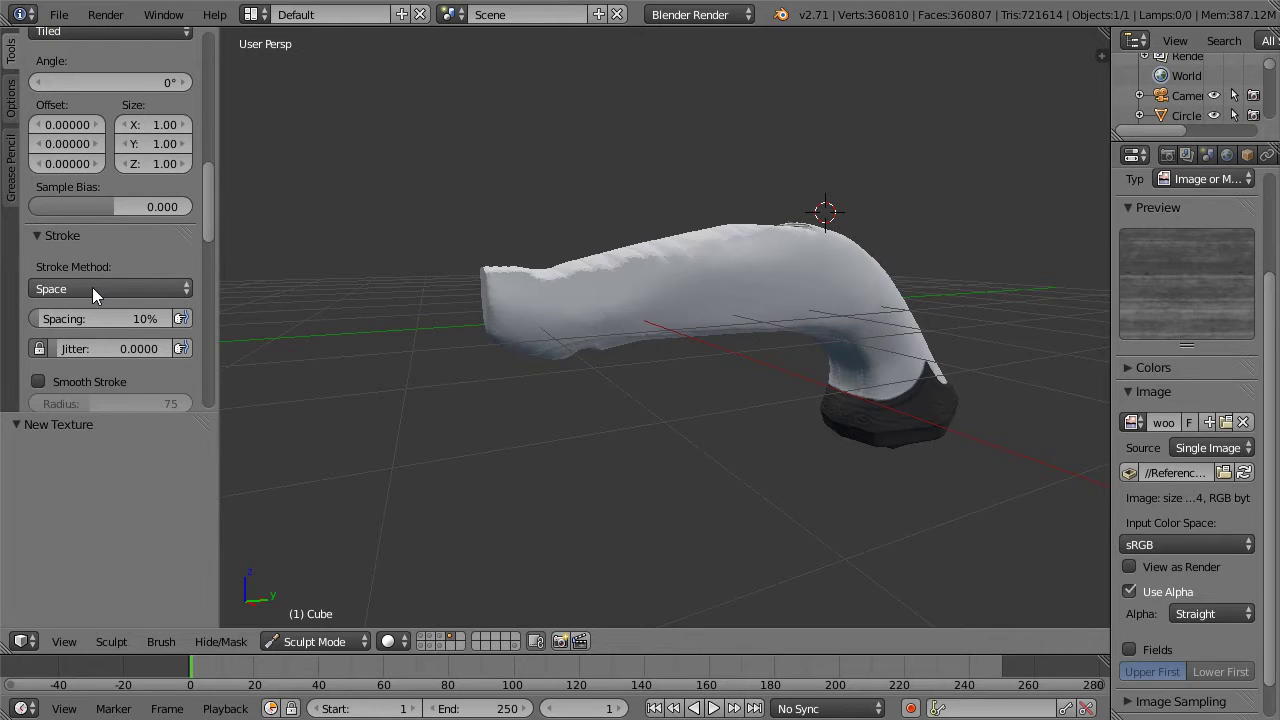
click(92, 288)
click(74, 183)
Step: Stamp a test patch of wood grain on the grip's side and set the brush strength to about 0.22
middle_drag(640, 402, 603, 381)
mouse_move(697, 287)
mouse_down()
mouse_move(808, 290)
mouse_move(767, 280)
mouse_up()
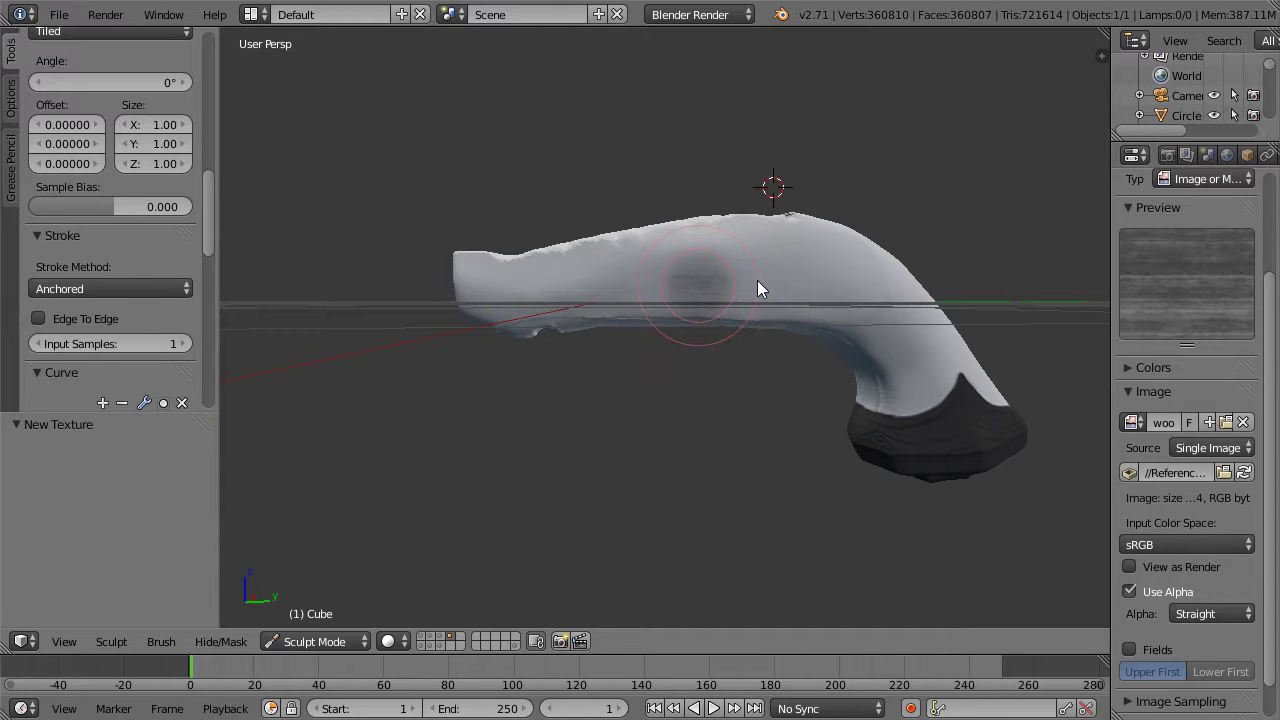
click(756, 279)
key(shift+f)
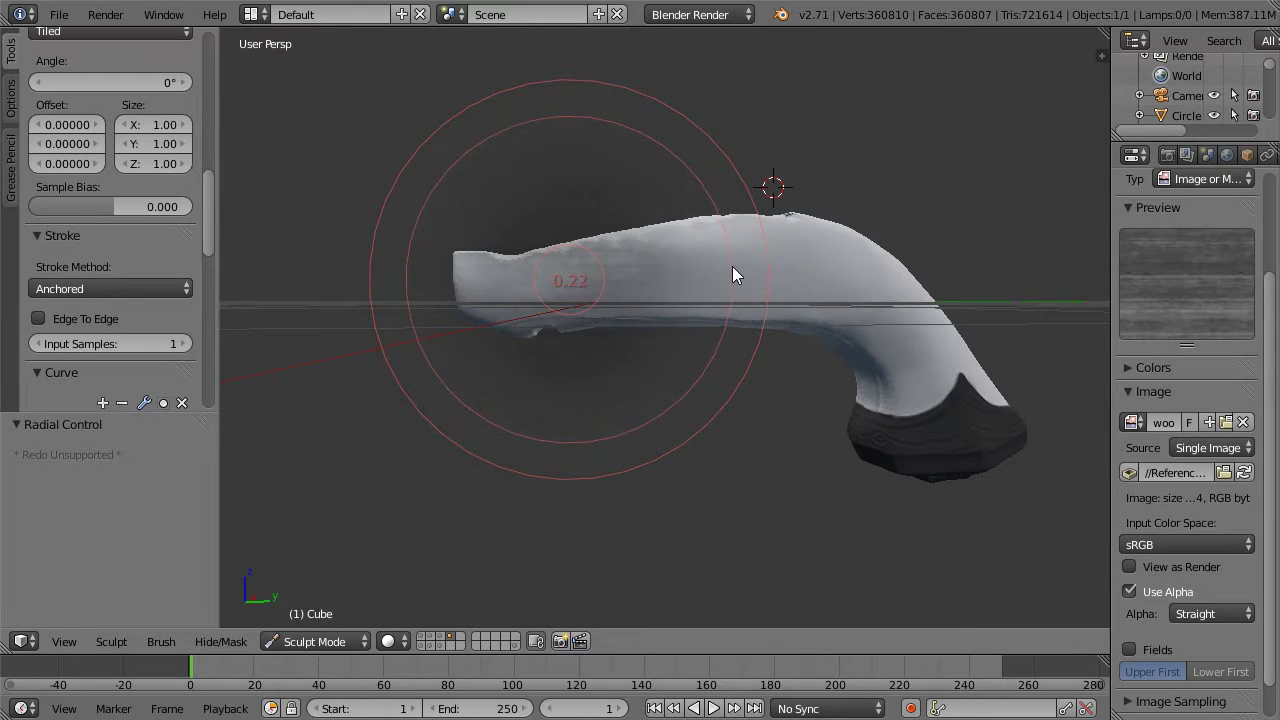
click(732, 266)
Step: Stamp overlapping wood grain patches along the middle of the grip's side, working from the bend towards the front end
mouse_move(763, 276)
mouse_down()
mouse_move(906, 271)
mouse_move(836, 272)
mouse_up()
drag(695, 276, 779, 279)
drag(612, 278, 690, 277)
drag(548, 272, 628, 272)
drag(480, 276, 562, 274)
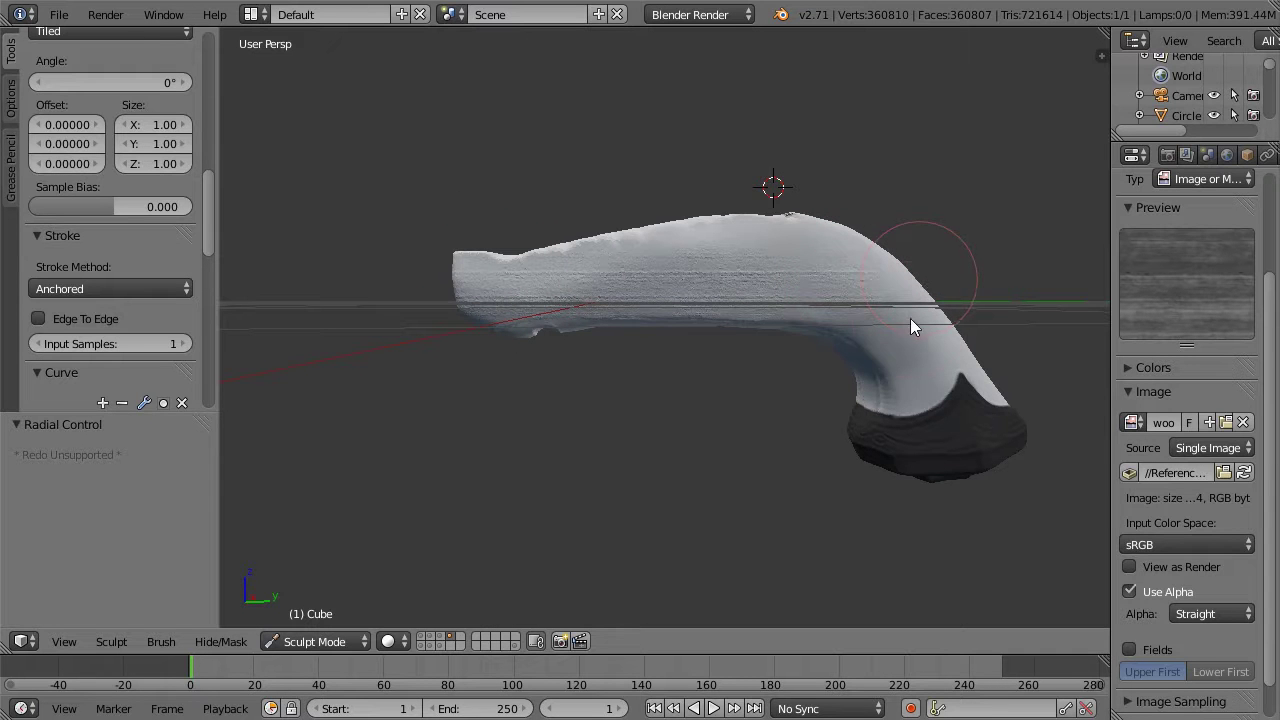
Step: Stamp wood grain over the grip's bend, along its upper edge and down to the masked butt
mouse_move(908, 331)
mouse_down()
mouse_move(990, 333)
mouse_move(978, 325)
mouse_up()
drag(865, 243, 963, 243)
drag(773, 229, 868, 224)
drag(775, 231, 779, 231)
drag(609, 240, 667, 241)
drag(908, 392, 979, 382)
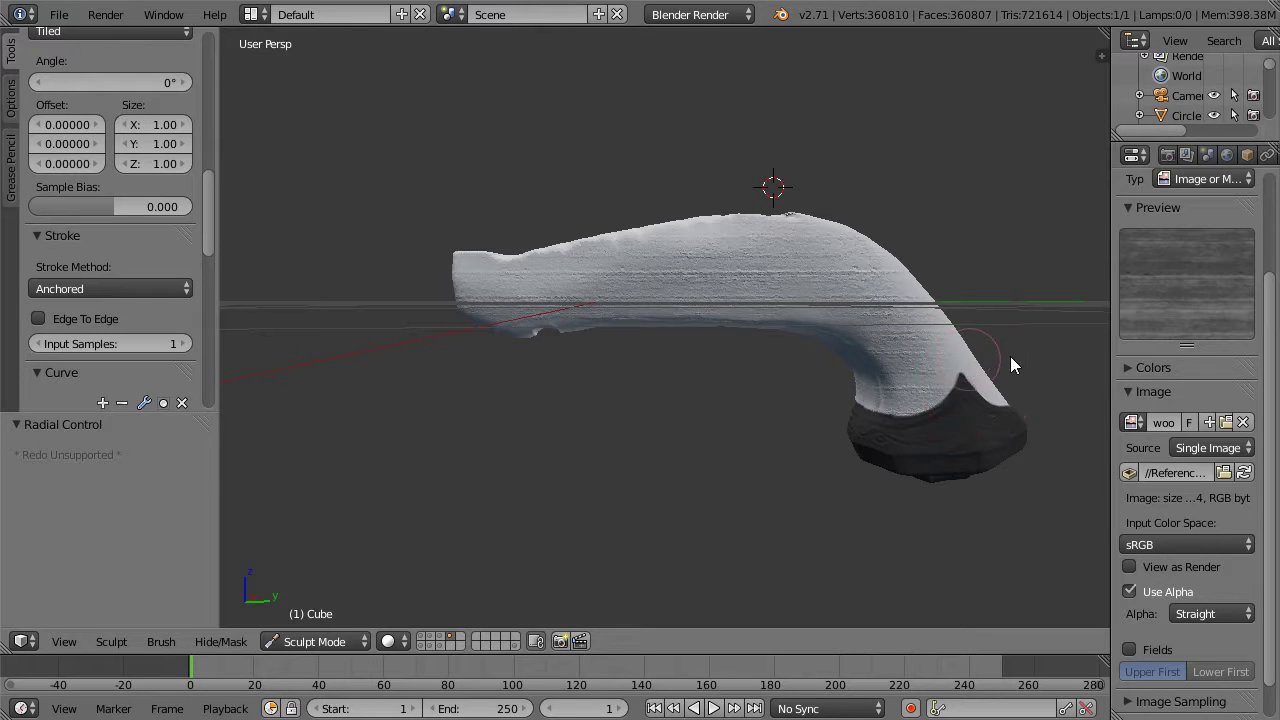
Step: Stamp wood grain around the back and top of the grip, from the masked butt up over the bend
middle_drag(983, 316, 918, 366)
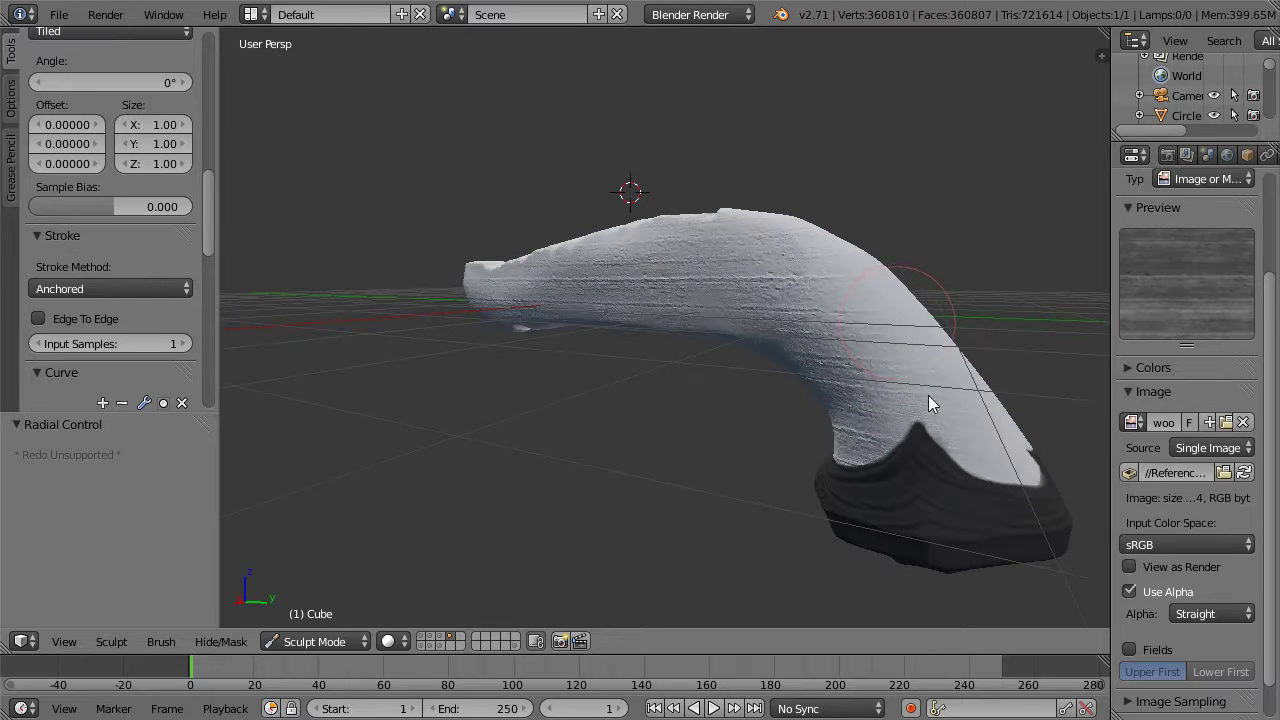
middle_drag(1058, 387, 818, 447)
scroll(818, 446, down, 2)
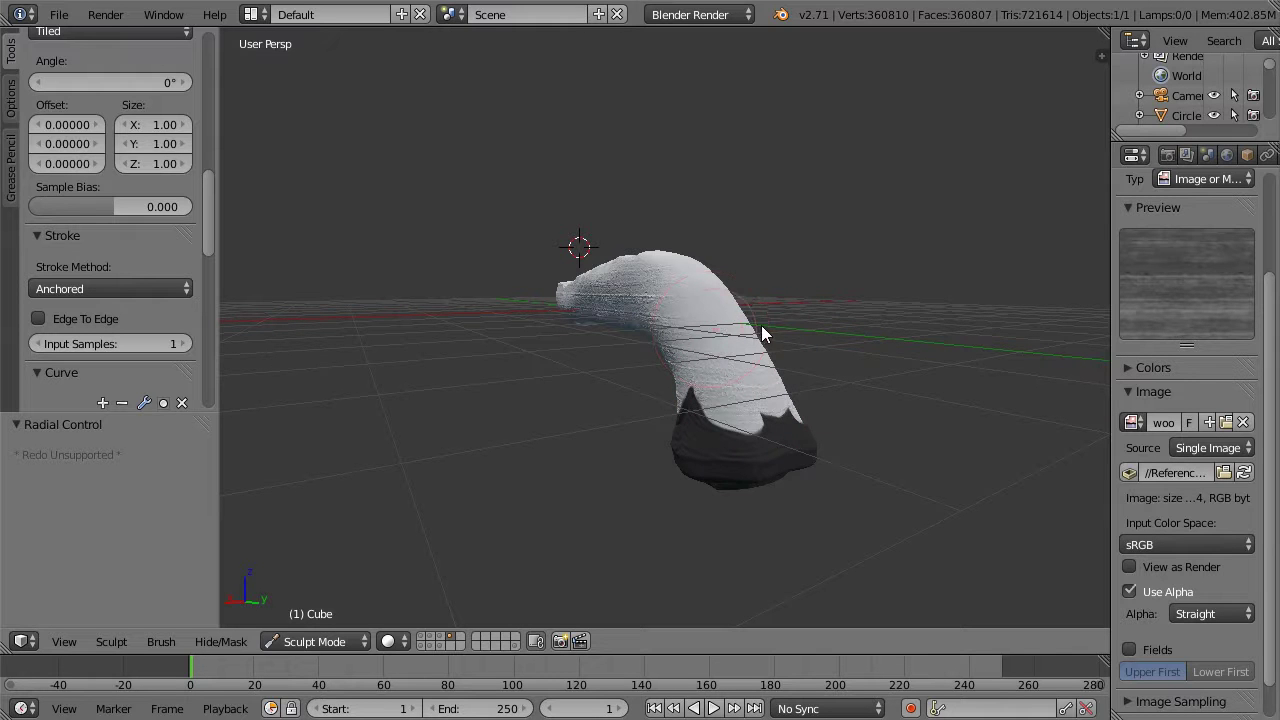
middle_drag(763, 297, 814, 289)
scroll(814, 289, up, 2)
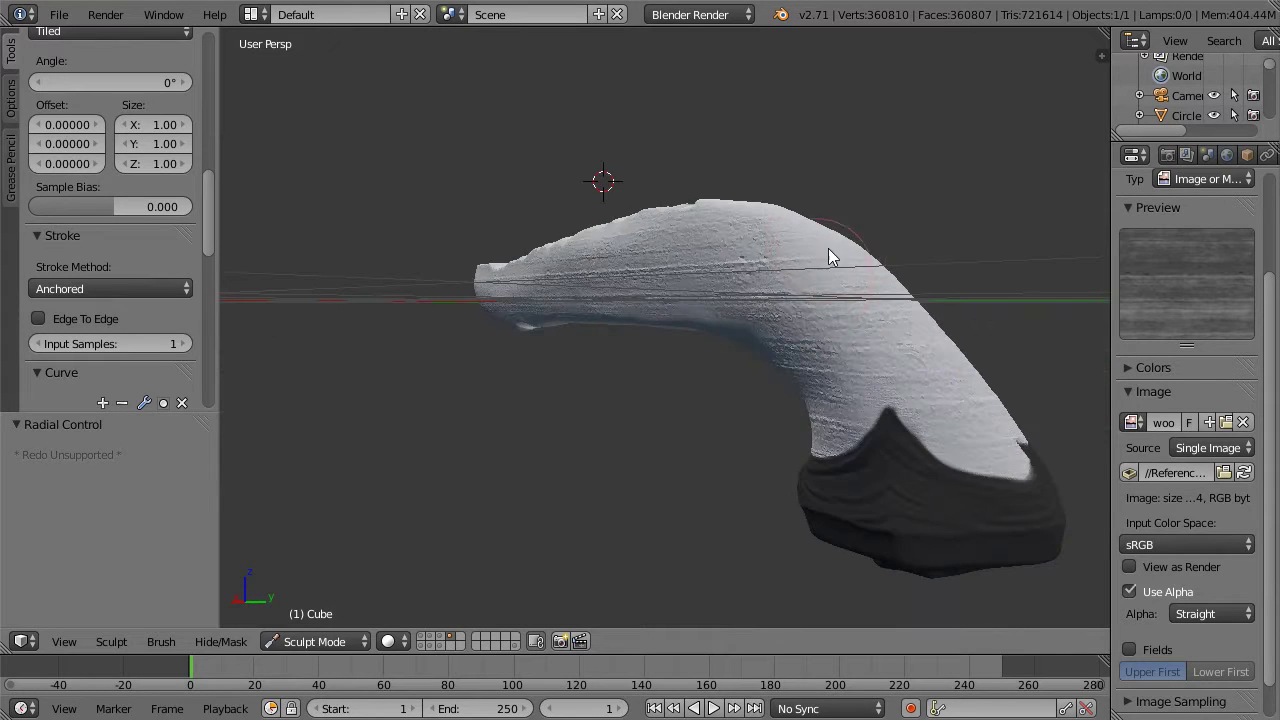
middle_drag(929, 229, 762, 318)
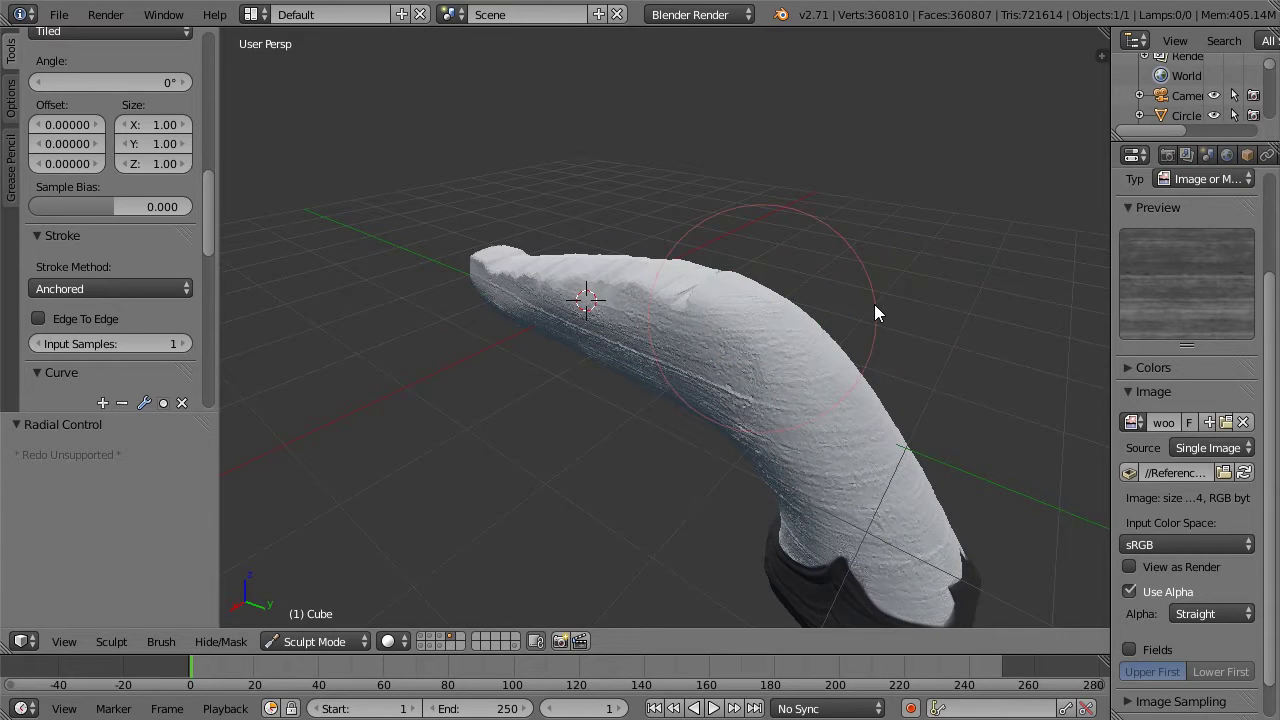
middle_drag(834, 364, 705, 388)
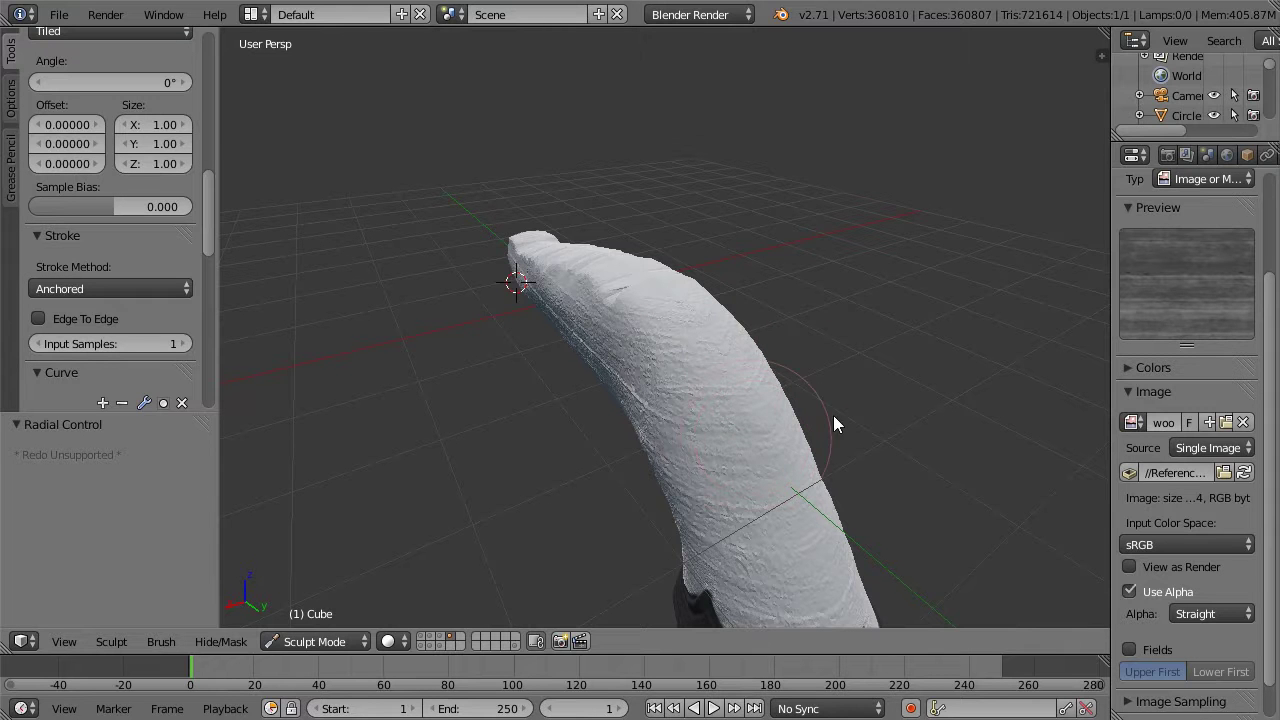
mouse_move(849, 494)
middle_down()
mouse_move(900, 451)
mouse_move(726, 366)
mouse_move(810, 308)
mouse_move(741, 306)
middle_up()
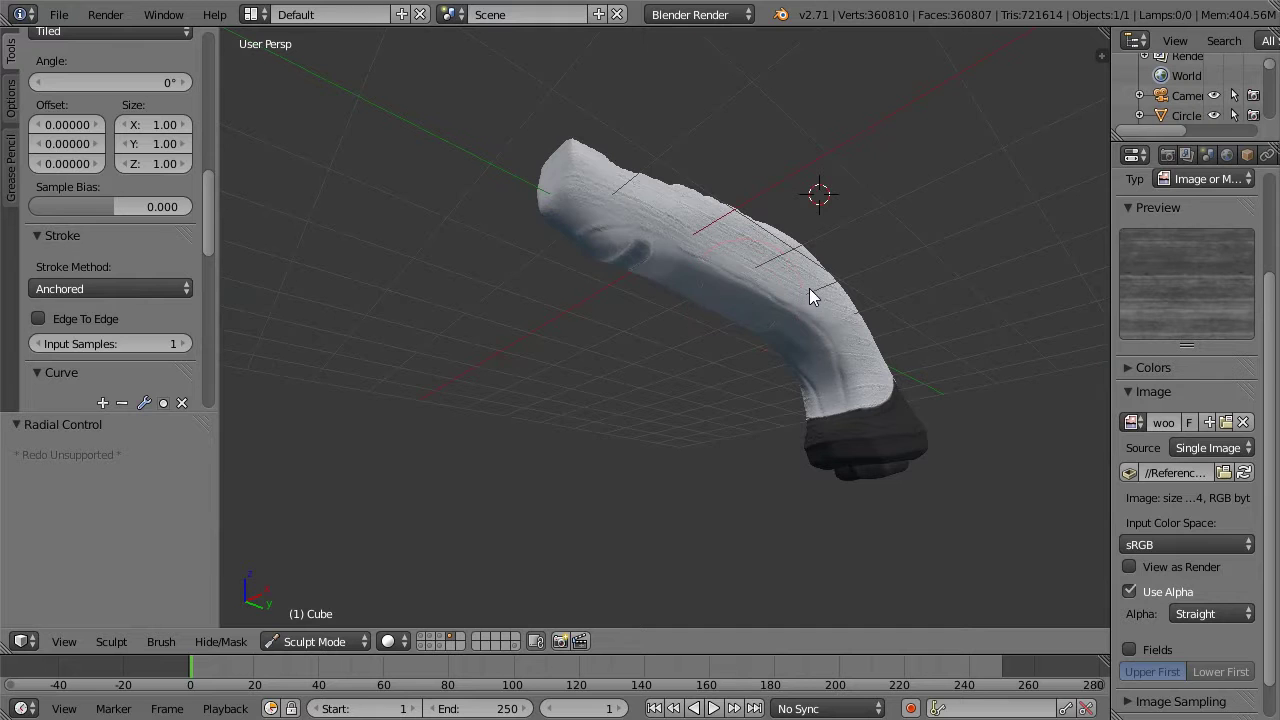
Step: Stamp wood grain on the underside of the grip's bend, down towards the masked butt
scroll(803, 321, up, 5)
drag(830, 290, 1077, 288)
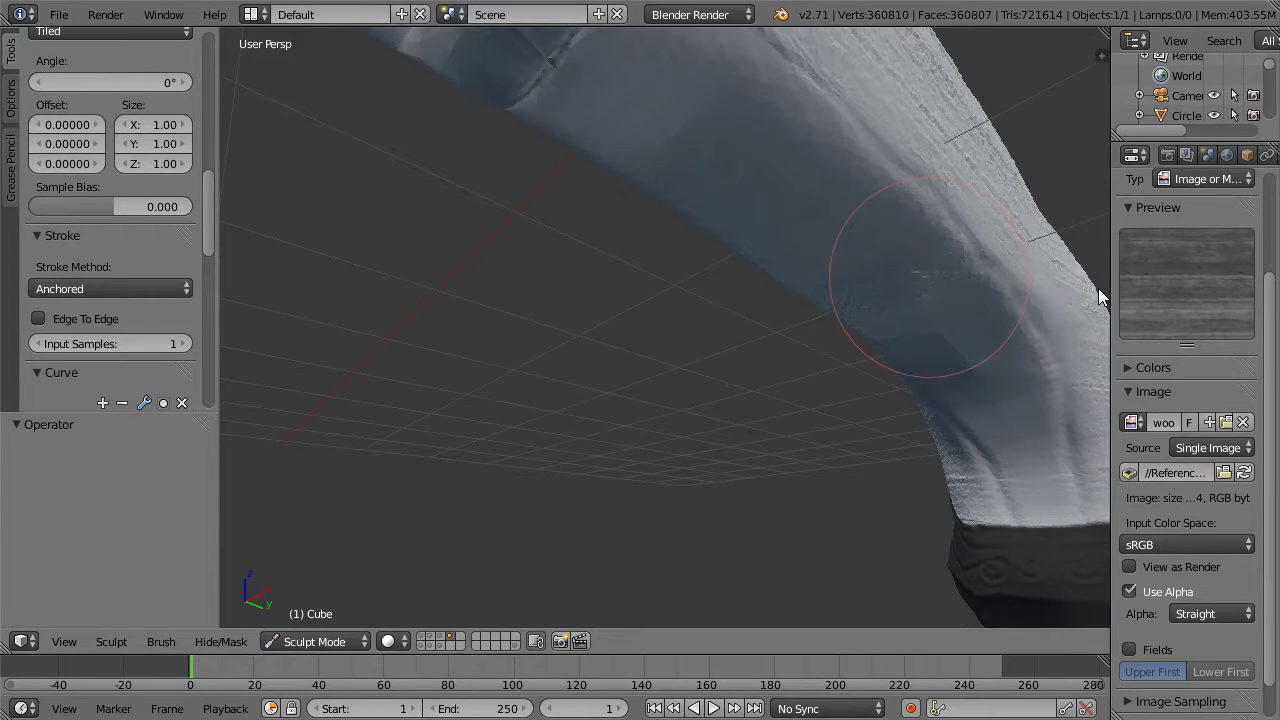
scroll(973, 302, down, 2)
middle_drag(973, 302, 847, 307)
drag(850, 330, 956, 323)
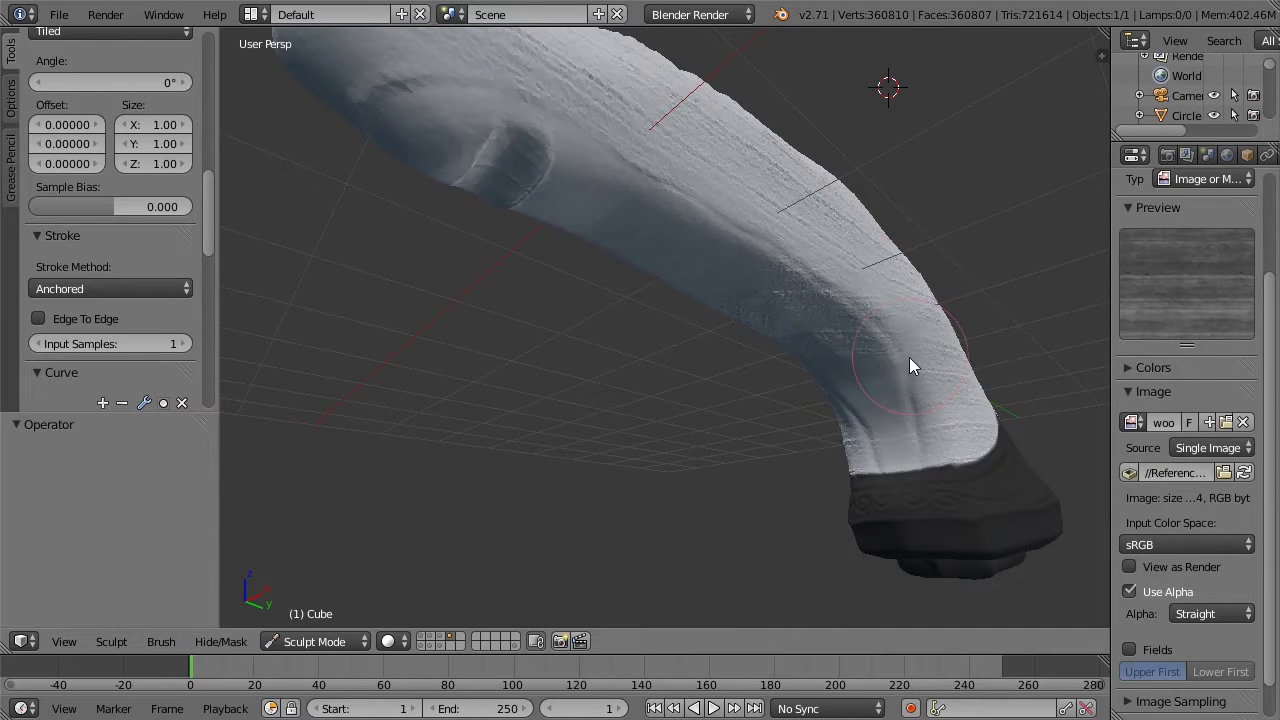
drag(978, 367, 958, 367)
Step: Continue the wood grain stamps along the grip's underside towards its front end
mouse_move(795, 228)
mouse_down()
mouse_move(785, 232)
mouse_move(810, 232)
mouse_up()
drag(712, 188, 742, 187)
middle_drag(521, 112, 647, 175)
mouse_move(694, 179)
mouse_down()
mouse_move(734, 177)
mouse_move(771, 204)
mouse_move(807, 204)
mouse_up()
scroll(807, 204, down, 3)
mouse_move(807, 204)
middle_down()
mouse_move(838, 238)
mouse_move(671, 324)
mouse_move(580, 339)
mouse_move(691, 328)
middle_up()
scroll(671, 324, up, 2)
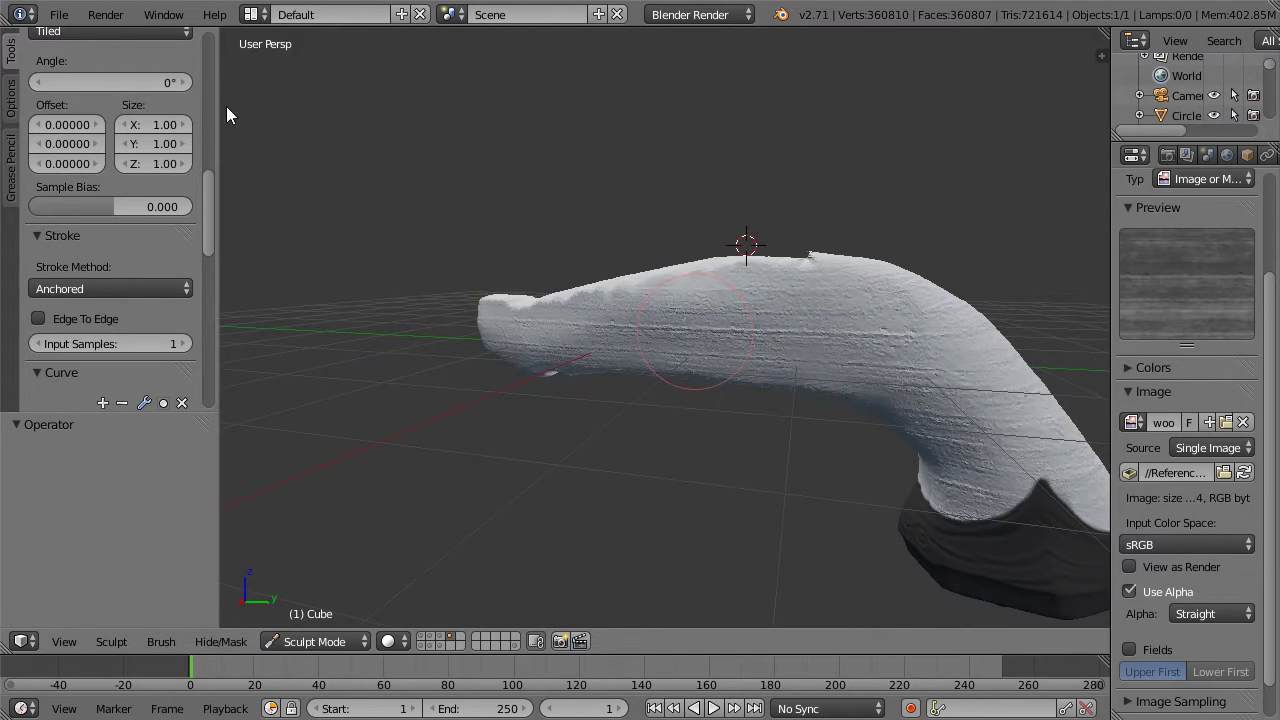
Step: Switch to the Smooth brush and soften the wood grain across the side, top and back of the grip
scroll(202, 66, up, 10)
click(123, 95)
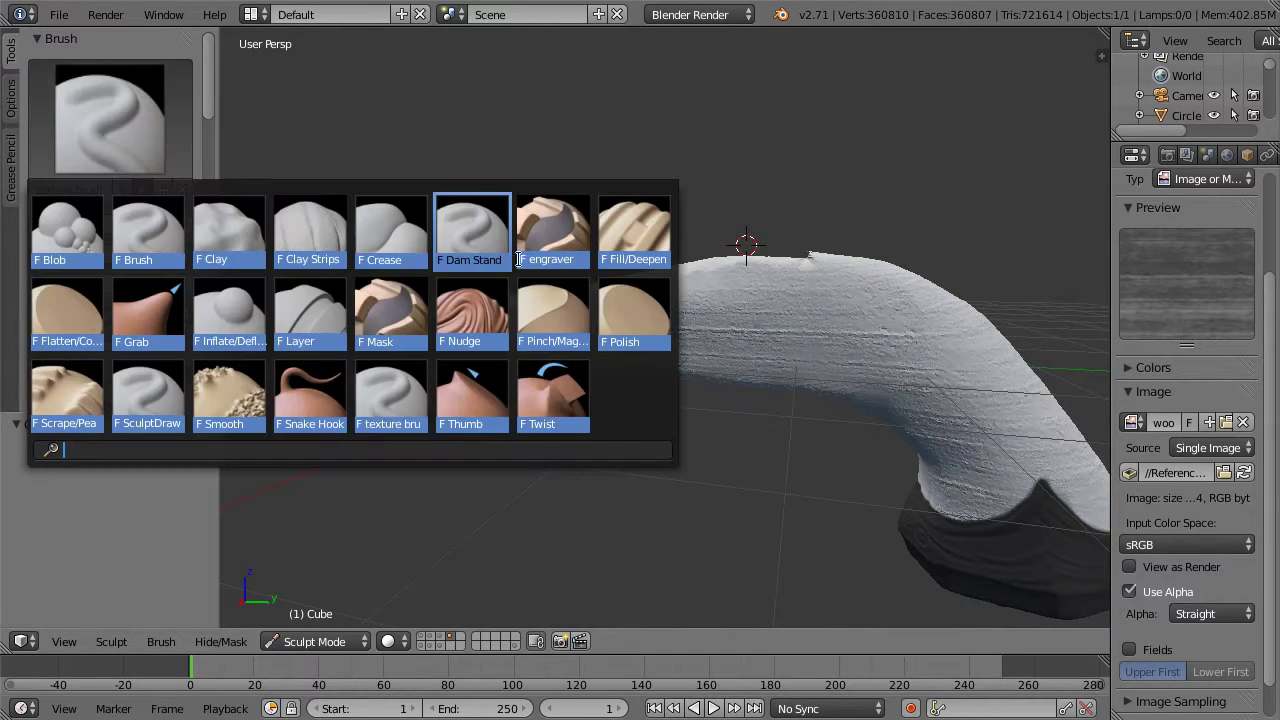
click(229, 395)
mouse_move(729, 315)
mouse_down()
mouse_move(758, 329)
mouse_move(650, 331)
mouse_move(826, 304)
mouse_move(795, 346)
mouse_move(894, 314)
mouse_move(949, 357)
mouse_move(933, 407)
mouse_move(974, 447)
mouse_move(950, 509)
mouse_move(960, 486)
mouse_move(977, 491)
mouse_move(920, 414)
mouse_up()
middle_drag(920, 414, 771, 395)
mouse_move(771, 402)
mouse_down()
mouse_move(843, 472)
mouse_move(860, 461)
mouse_move(792, 418)
mouse_move(795, 386)
mouse_move(708, 326)
mouse_move(682, 277)
mouse_move(591, 253)
mouse_up()
middle_drag(591, 258, 577, 343)
mouse_move(558, 342)
mouse_down()
mouse_move(520, 297)
mouse_move(583, 509)
mouse_move(522, 350)
mouse_up()
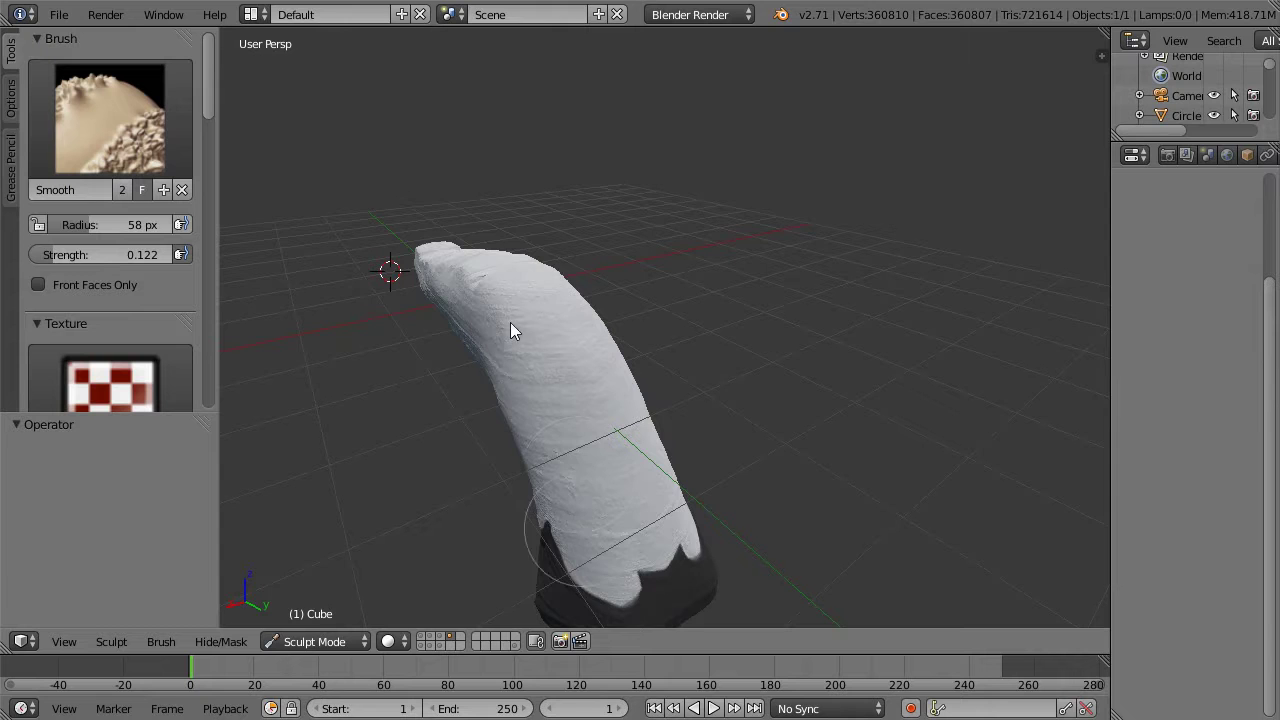
Step: Smooth the wood grain at the grip's front end and along its underside
middle_drag(486, 374, 663, 337)
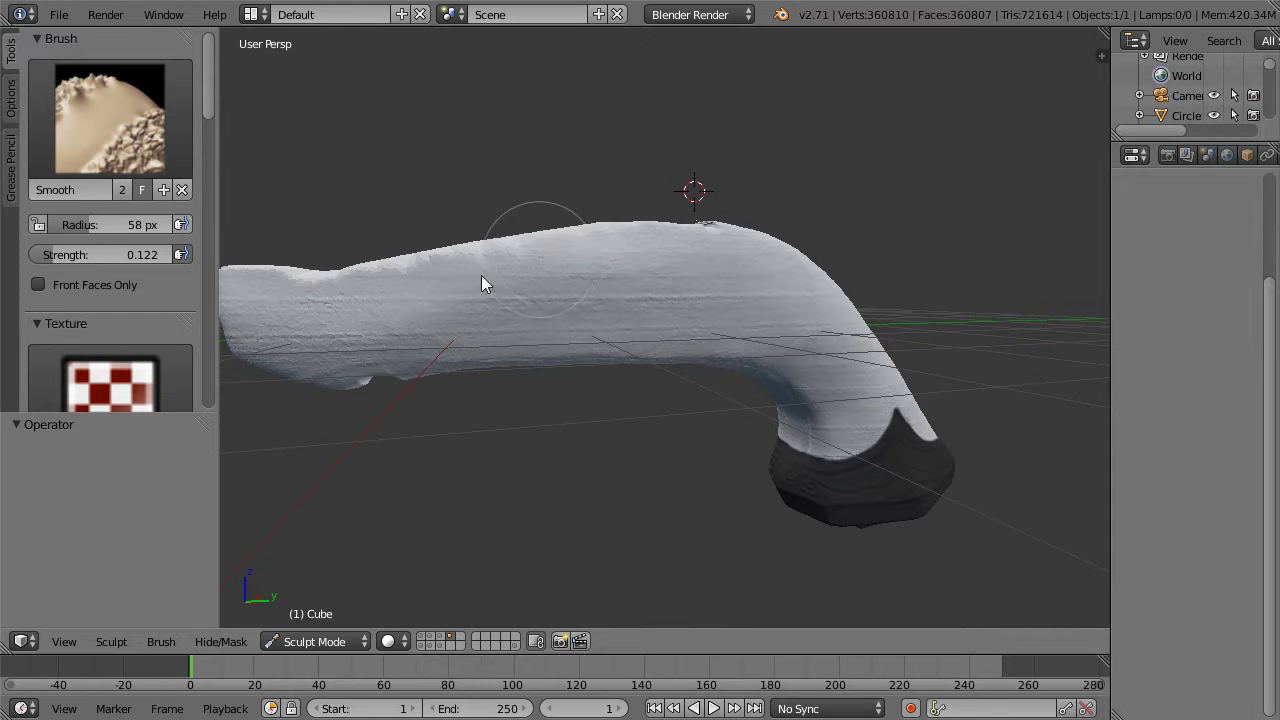
shift+middle_drag(544, 268, 670, 271)
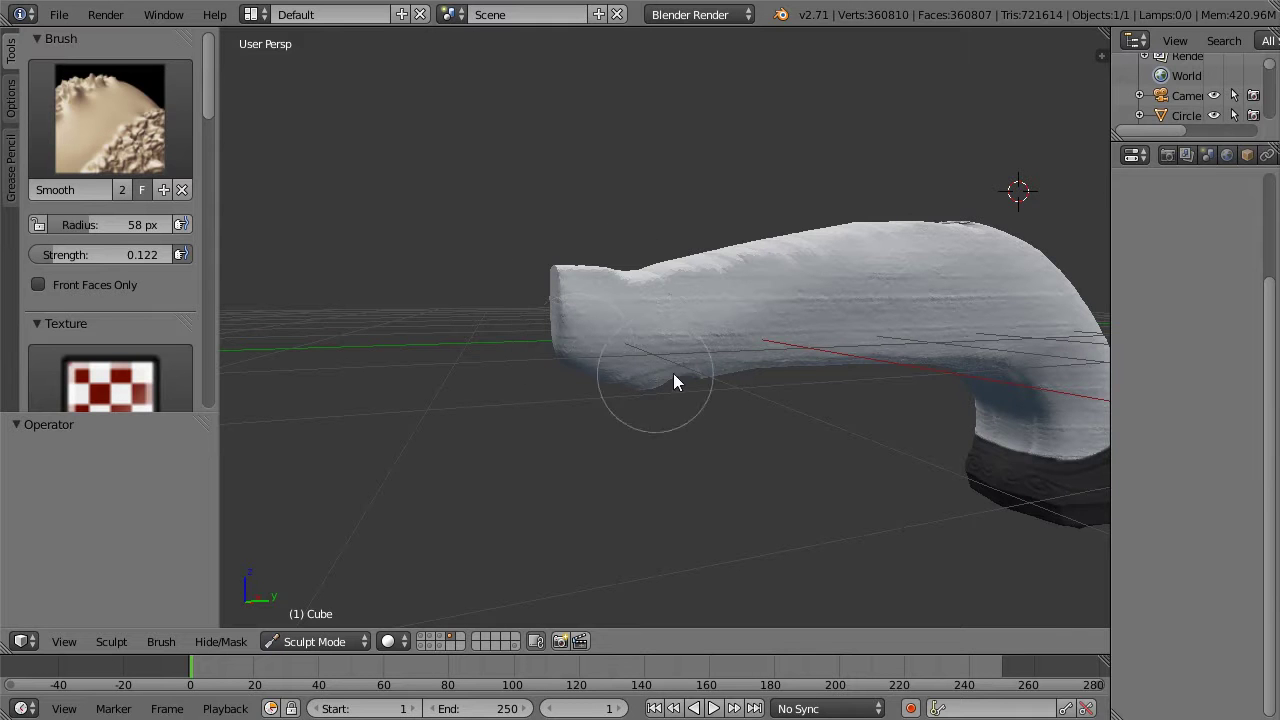
mouse_move(929, 340)
middle_down()
mouse_move(960, 215)
mouse_move(811, 322)
mouse_move(742, 345)
middle_up()
mouse_move(794, 424)
mouse_down()
mouse_move(678, 351)
mouse_move(794, 410)
mouse_move(622, 306)
mouse_up()
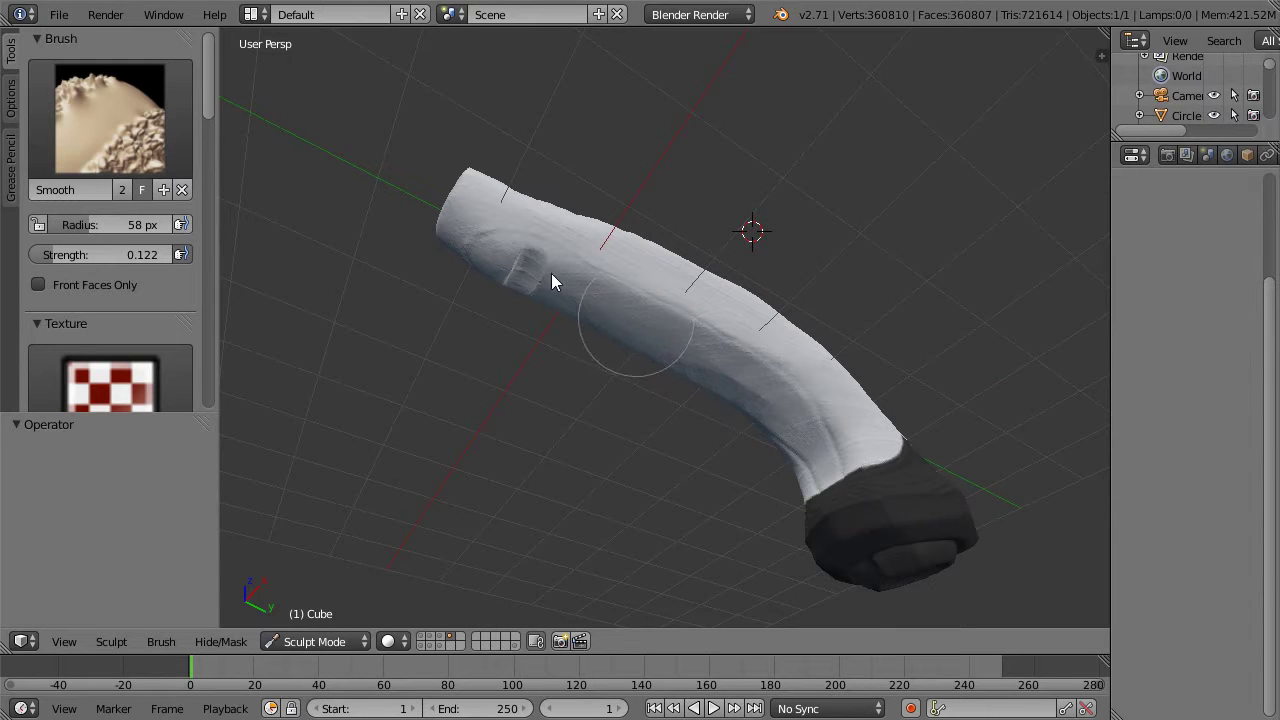
mouse_move(666, 314)
middle_down()
mouse_move(694, 357)
mouse_move(606, 360)
mouse_move(619, 410)
mouse_move(665, 385)
middle_up()
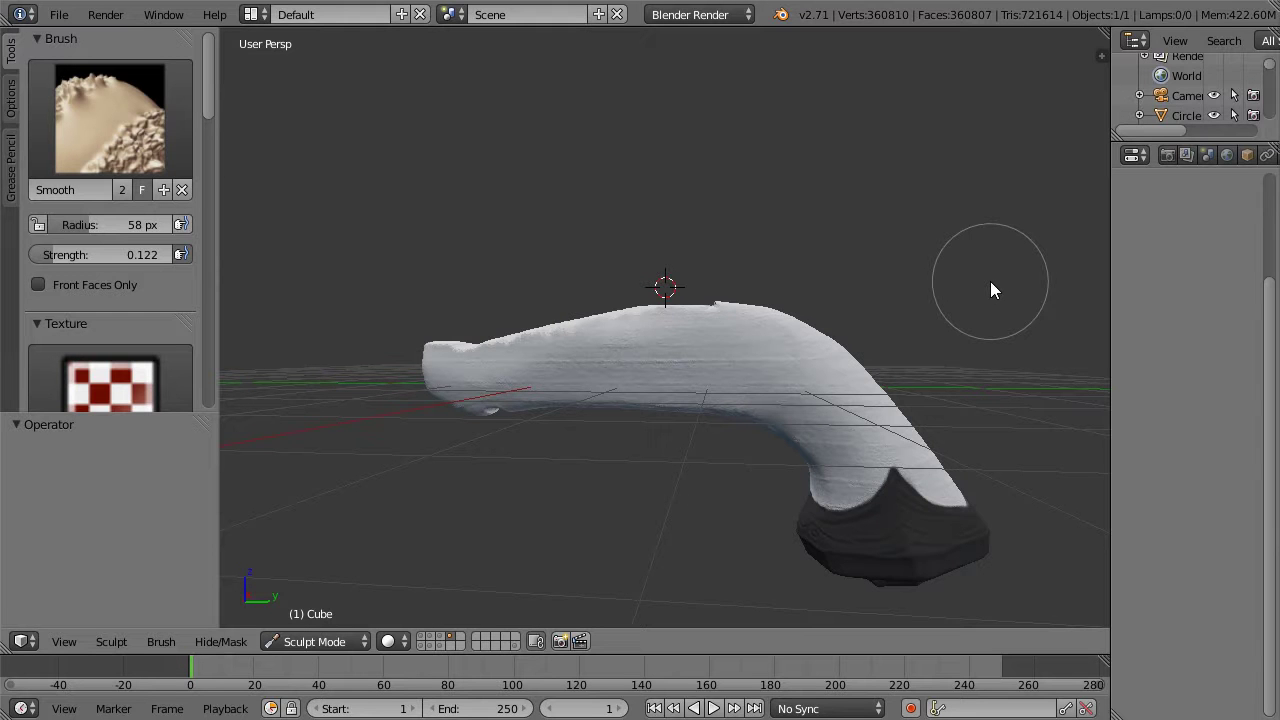
Step: Show the first layer to display the grip together with the rest of the gun
middle_drag(1009, 240, 580, 574)
scroll(847, 229, up, 3)
scroll(847, 229, down, 2)
click(424, 637)
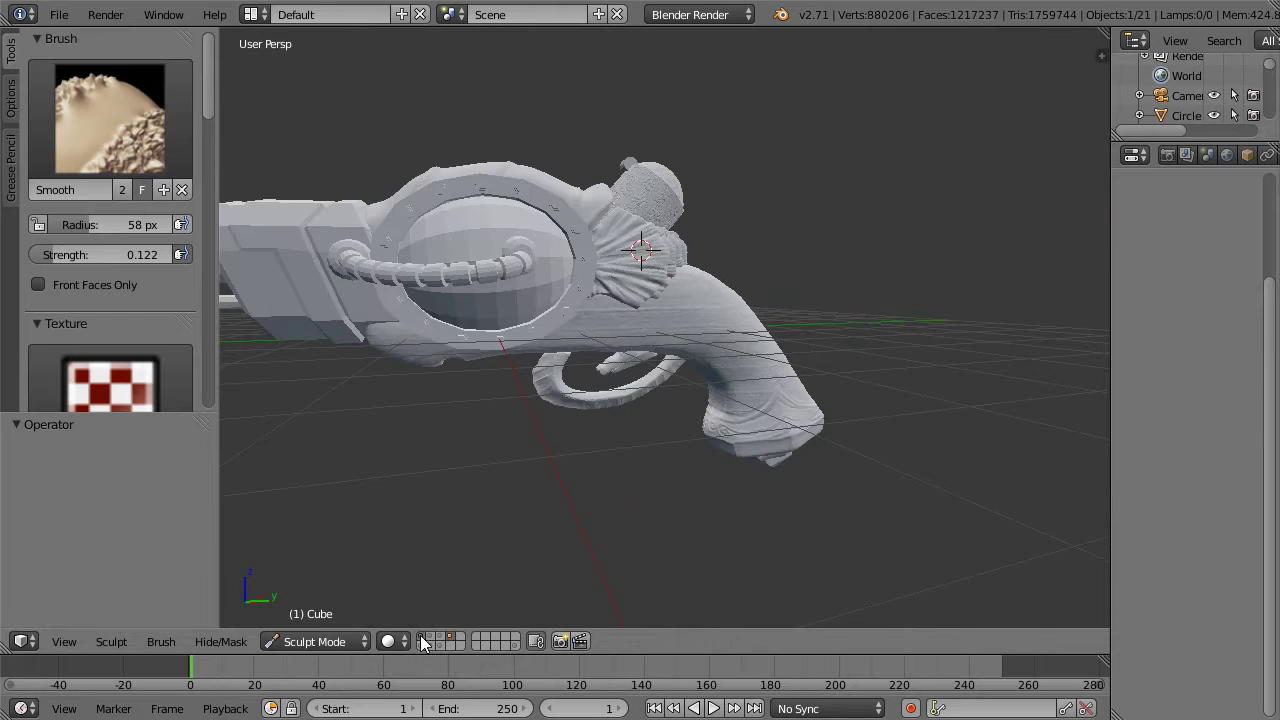
Step: Display only layer 11, which holds the low-poly gun parts
middle_drag(782, 268, 878, 294)
scroll(707, 268, up, 2)
scroll(778, 251, down, 2)
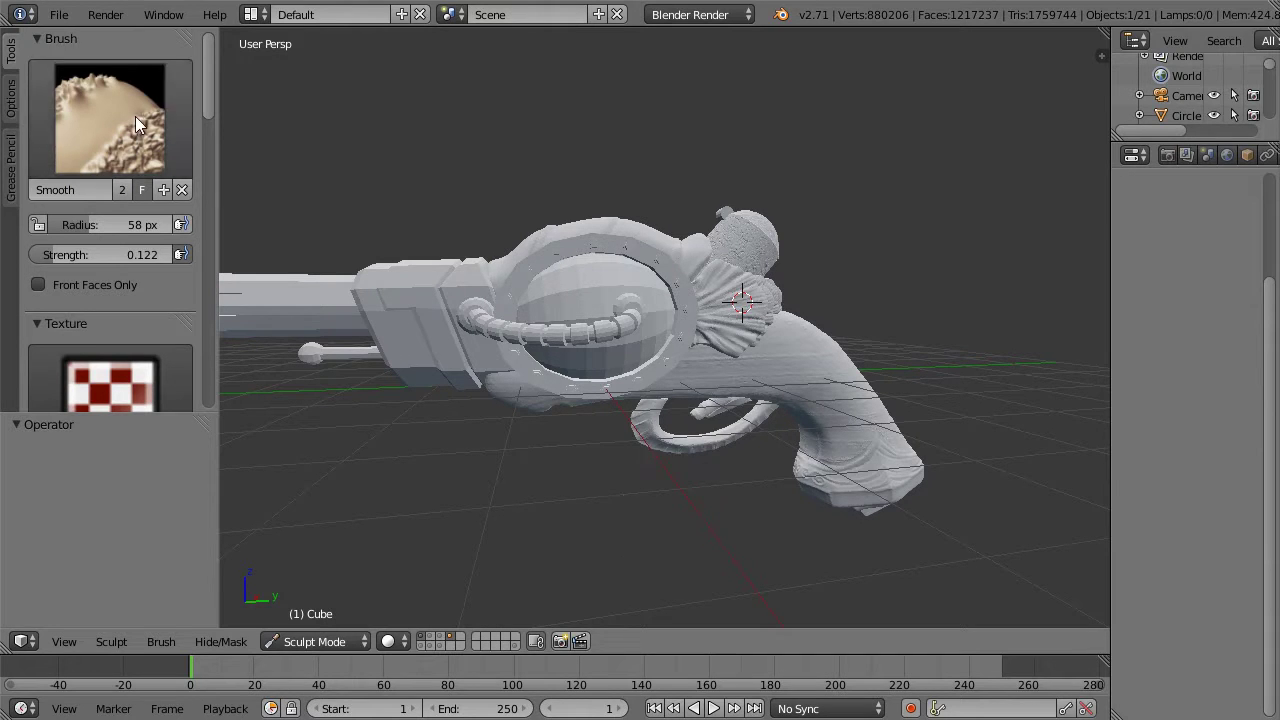
click(422, 645)
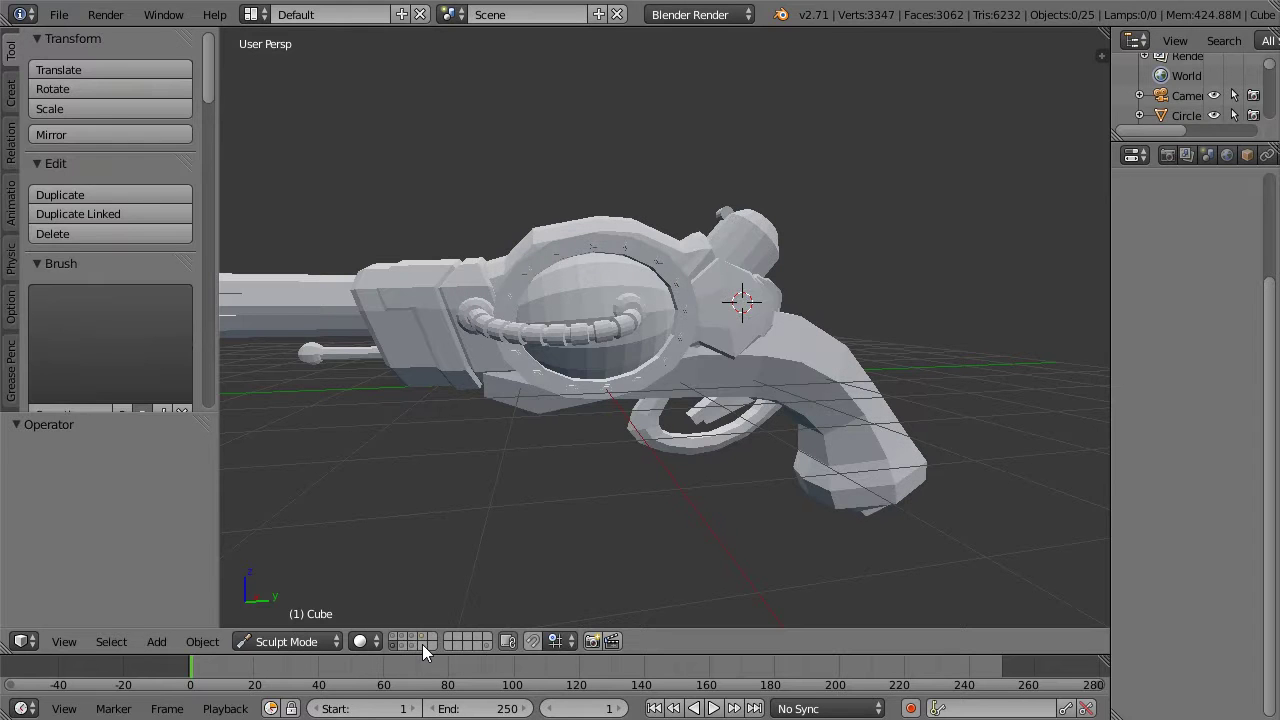
Step: Move the low-poly grip to layer 14 and display that layer so it overlaps the sculpted grip
right_click(804, 374)
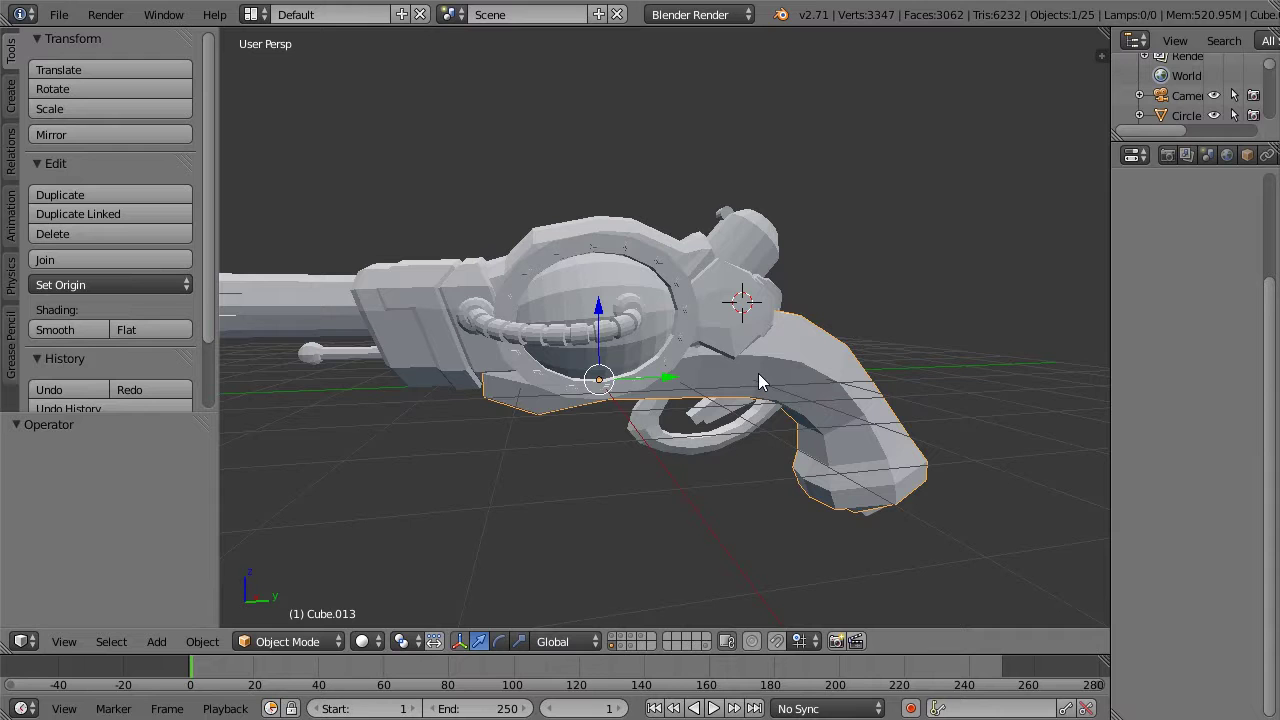
key(m)
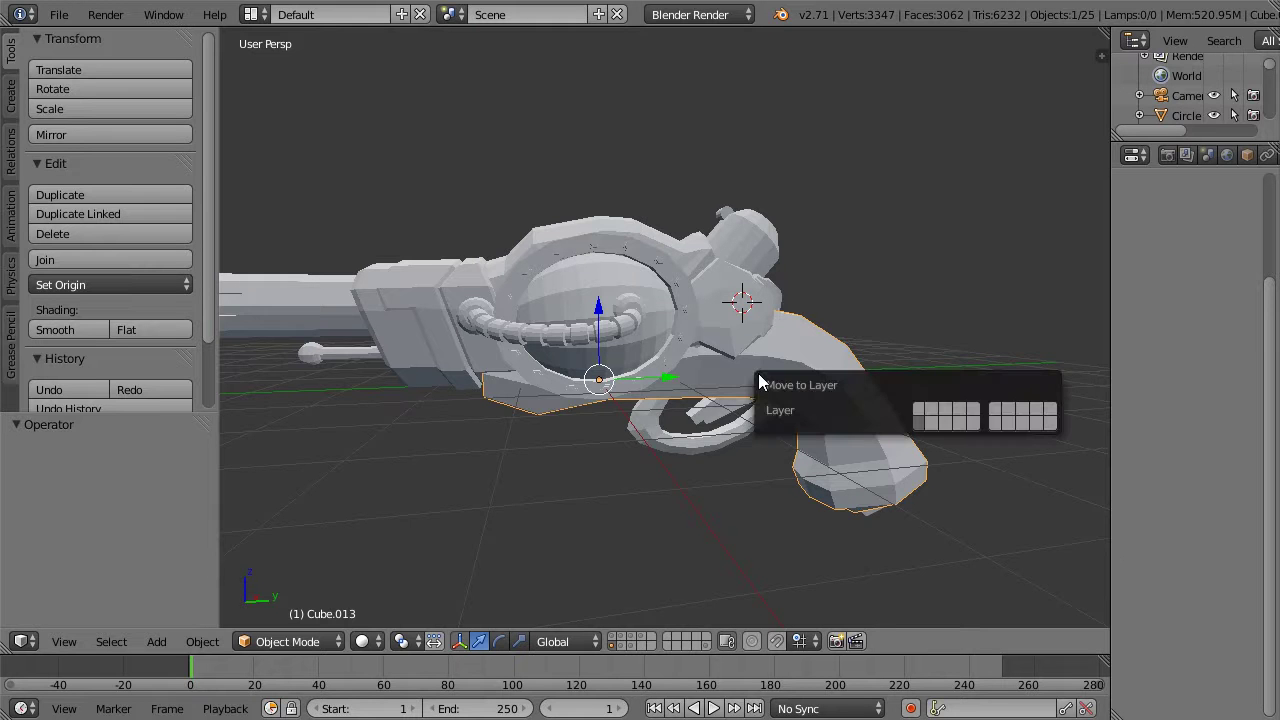
click(955, 421)
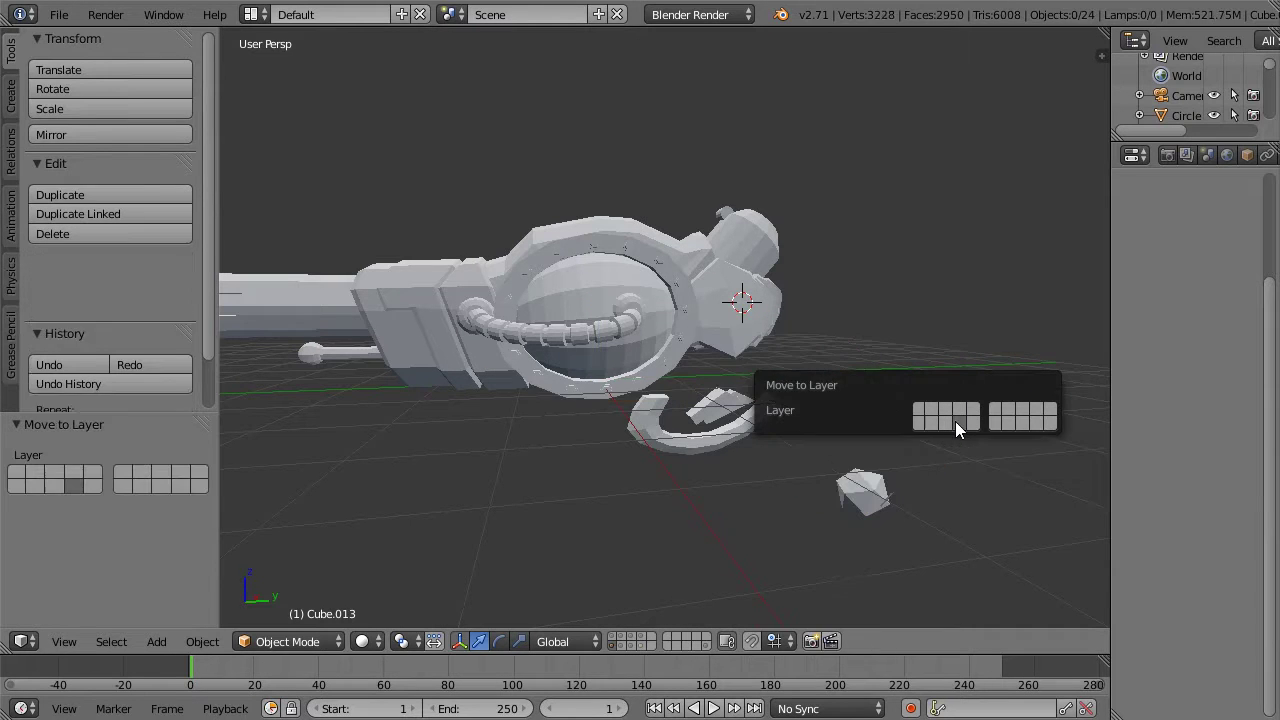
click(640, 647)
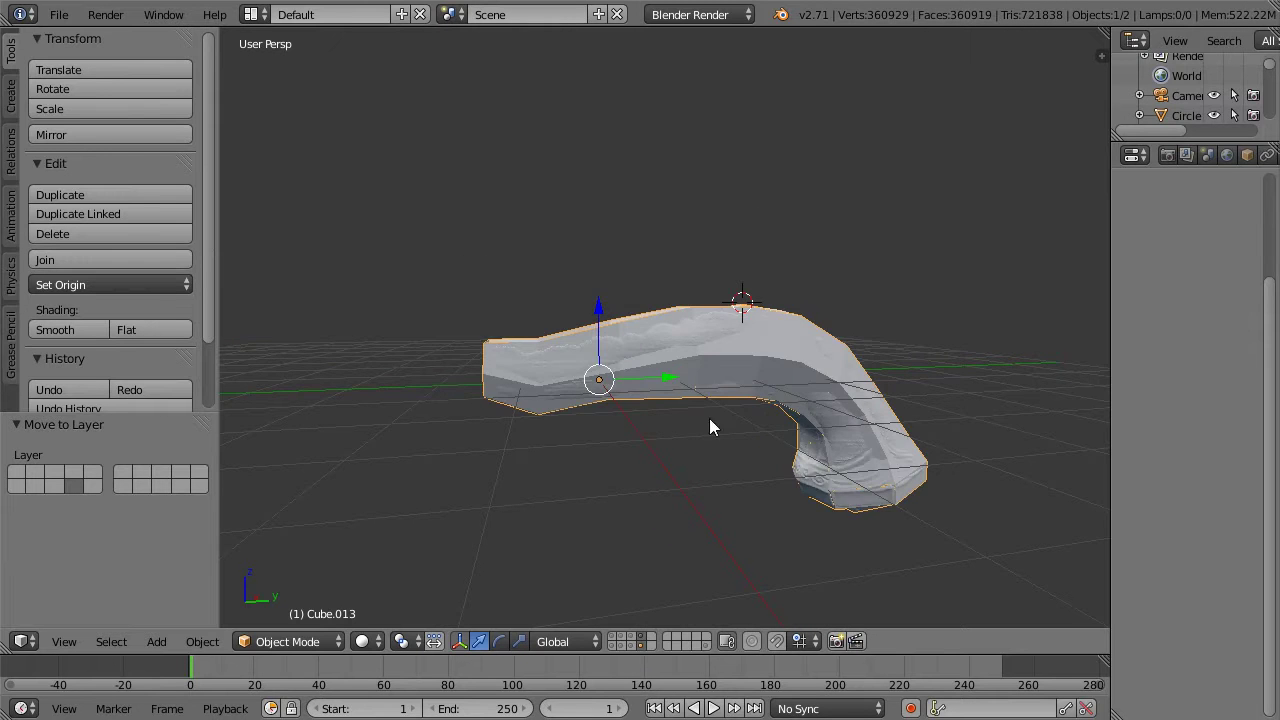
scroll(721, 395, up, 3)
middle_drag(721, 395, 742, 352)
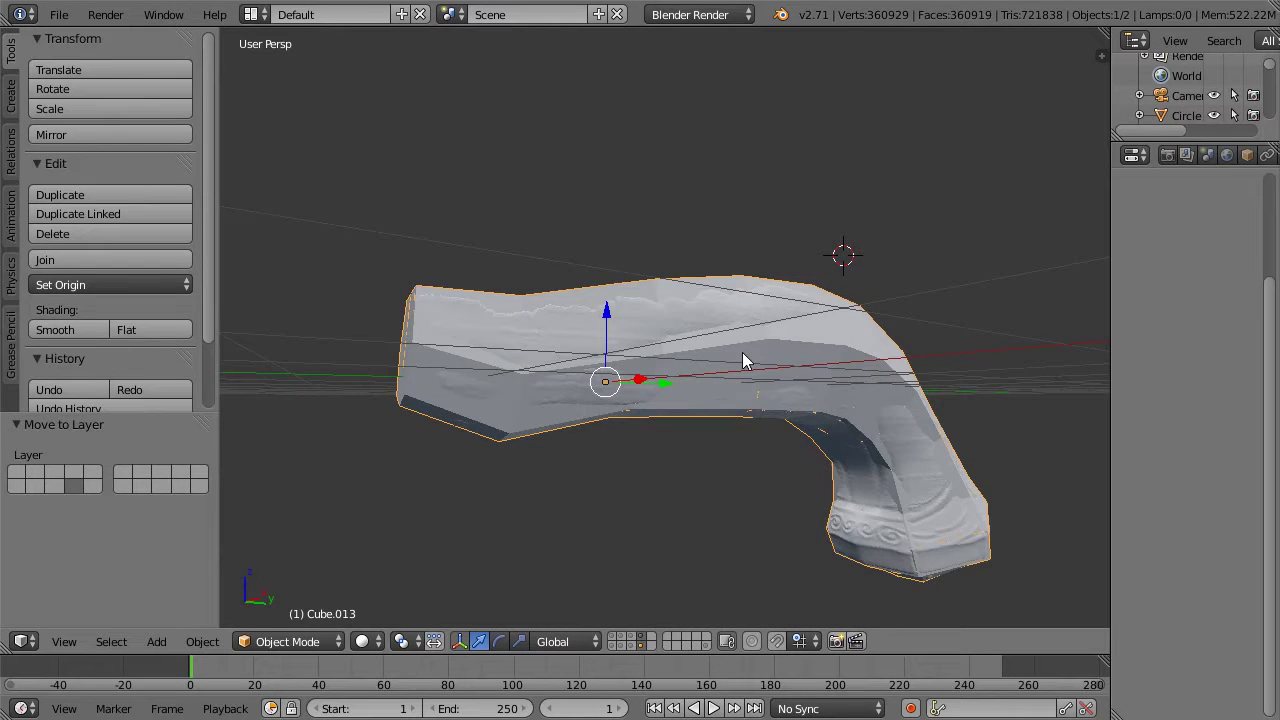
Step: Put the low-poly grip into Edit Mode with vertex selection
key(Tab)
middle_drag(606, 337, 617, 299)
click(707, 642)
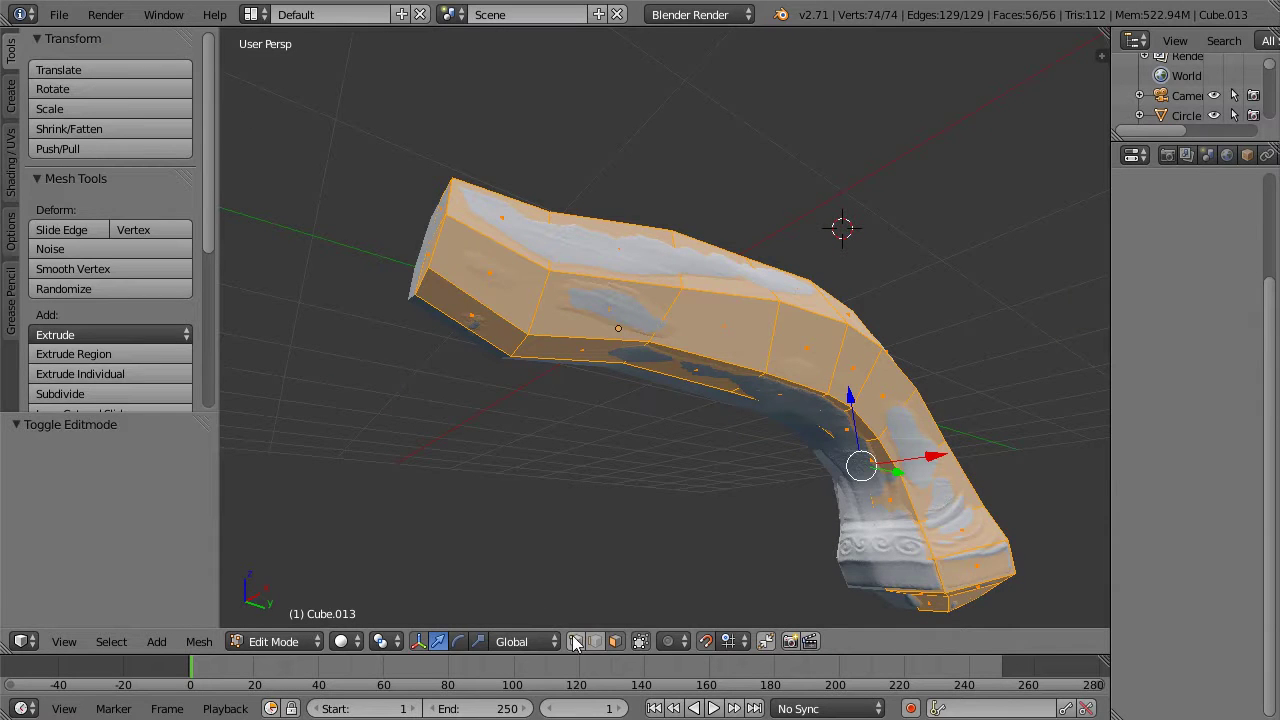
key(ctrl+Tab)
click(593, 265)
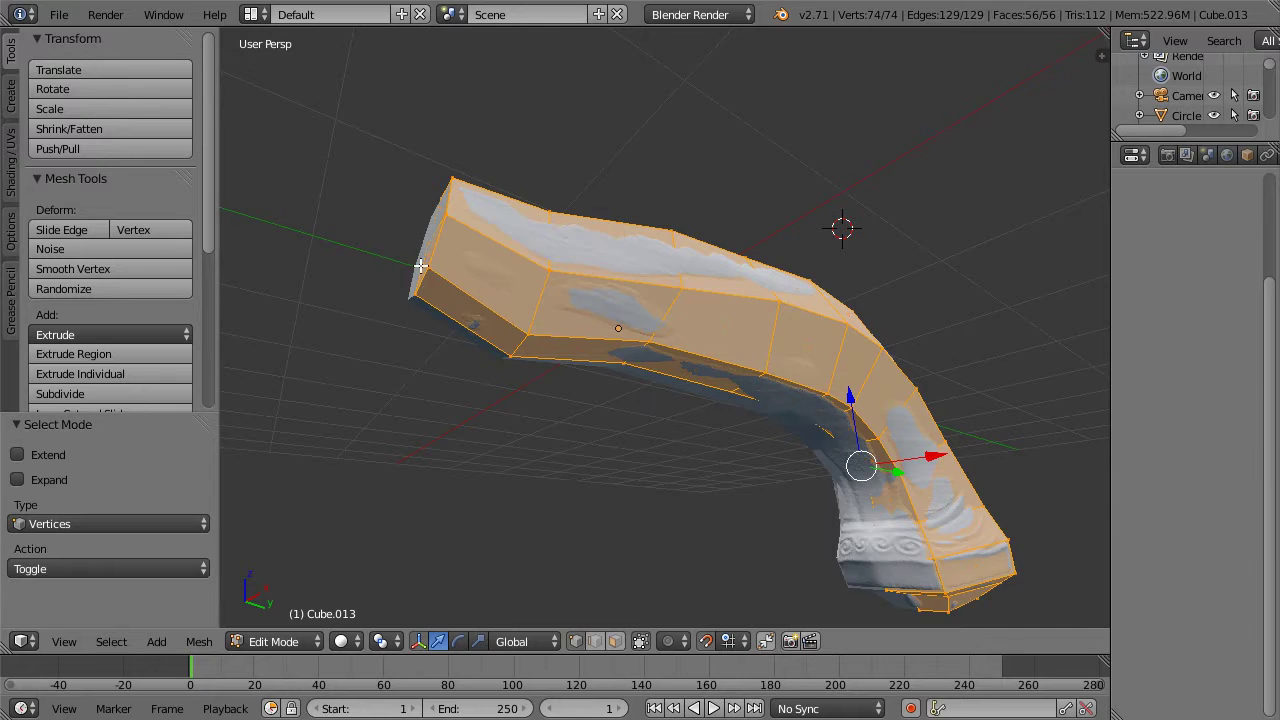
Step: Select the lower side vertex near the grip's front end and set the snap element to Face
right_click(431, 266)
middle_drag(431, 266, 500, 243)
drag(527, 230, 554, 245)
middle_drag(683, 315, 655, 319)
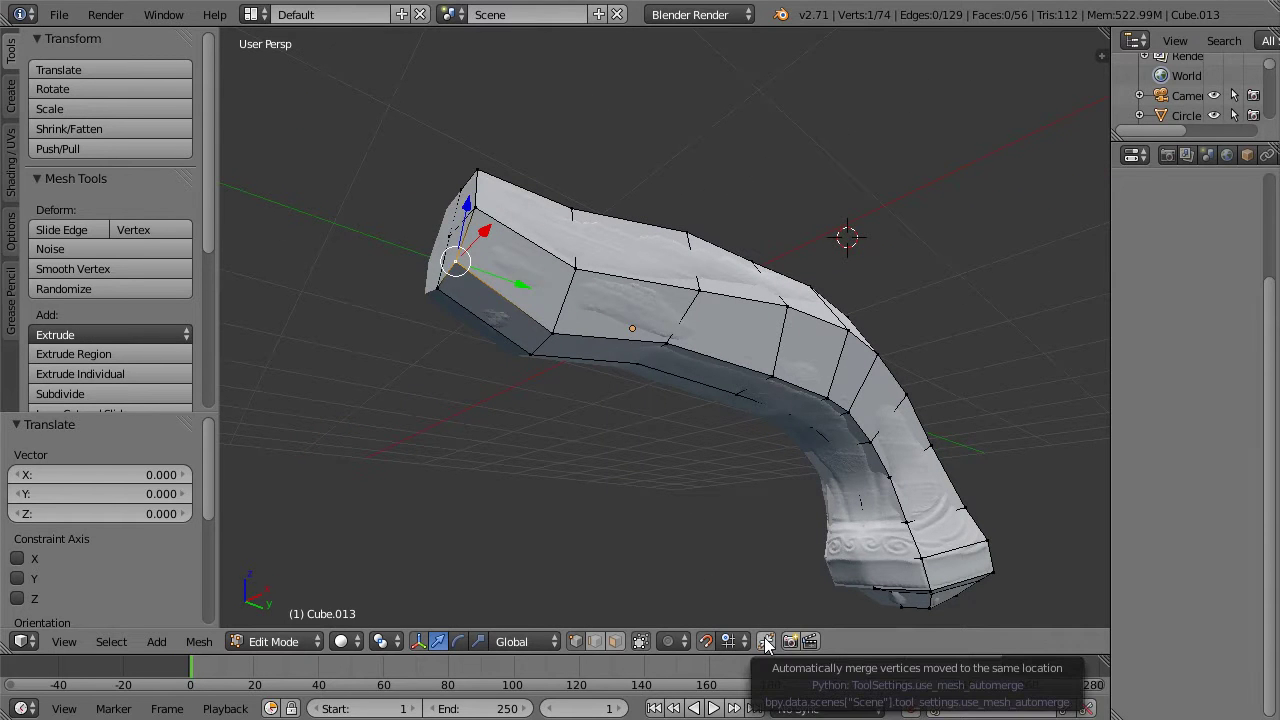
scroll(555, 295, up, 3)
scroll(427, 236, down, 2)
right_click(507, 335)
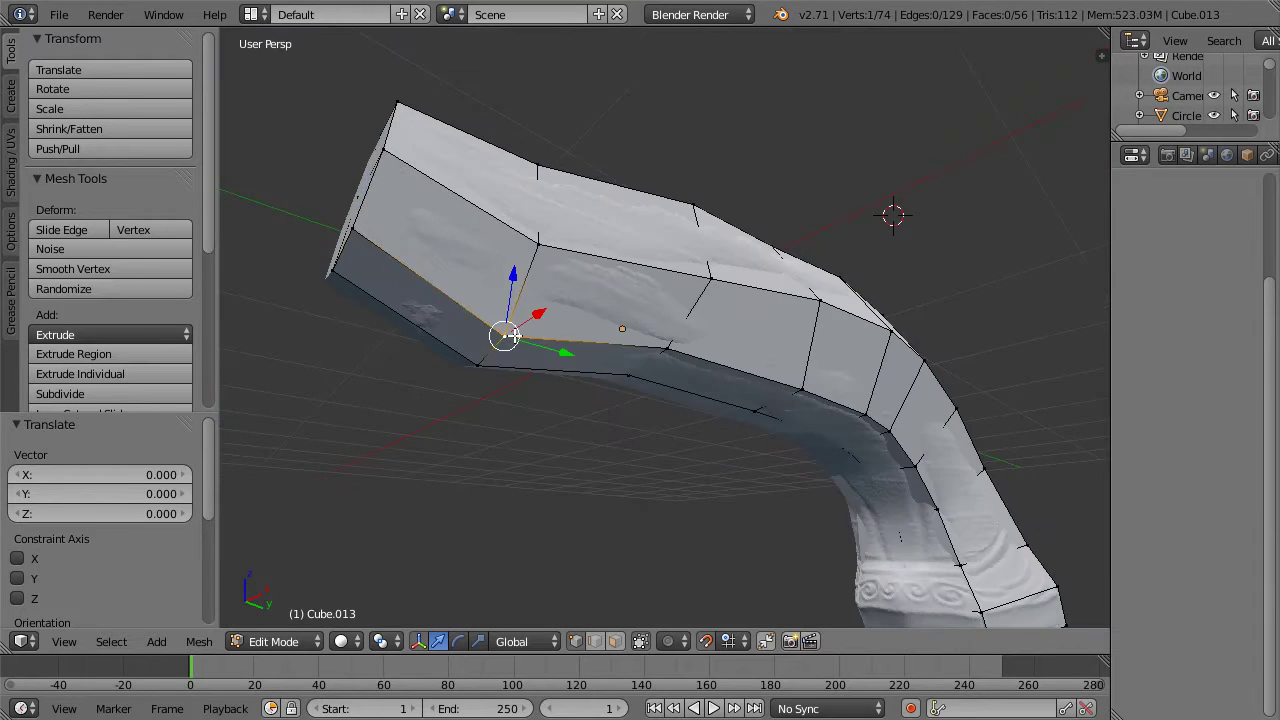
click(729, 641)
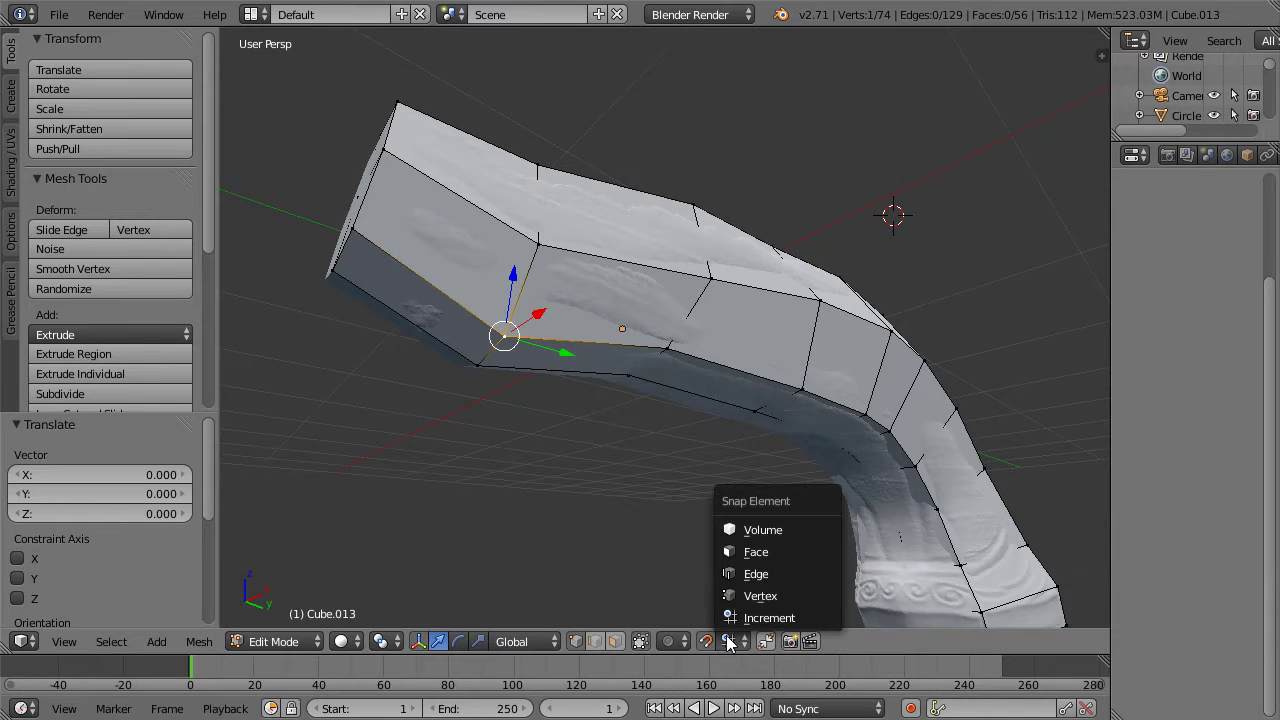
click(752, 552)
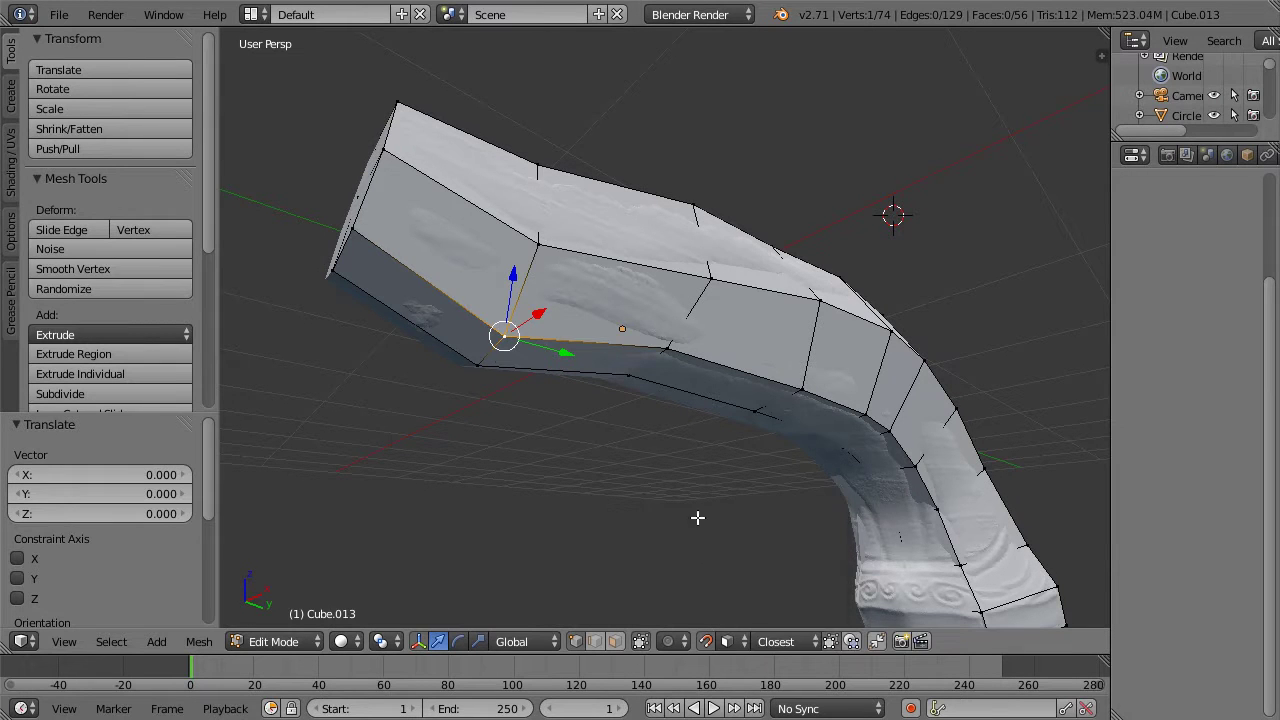
Step: Snap the lower side vertex and the neighbouring front-end vertices of the low-poly grip onto the sculpted surface
key(g)
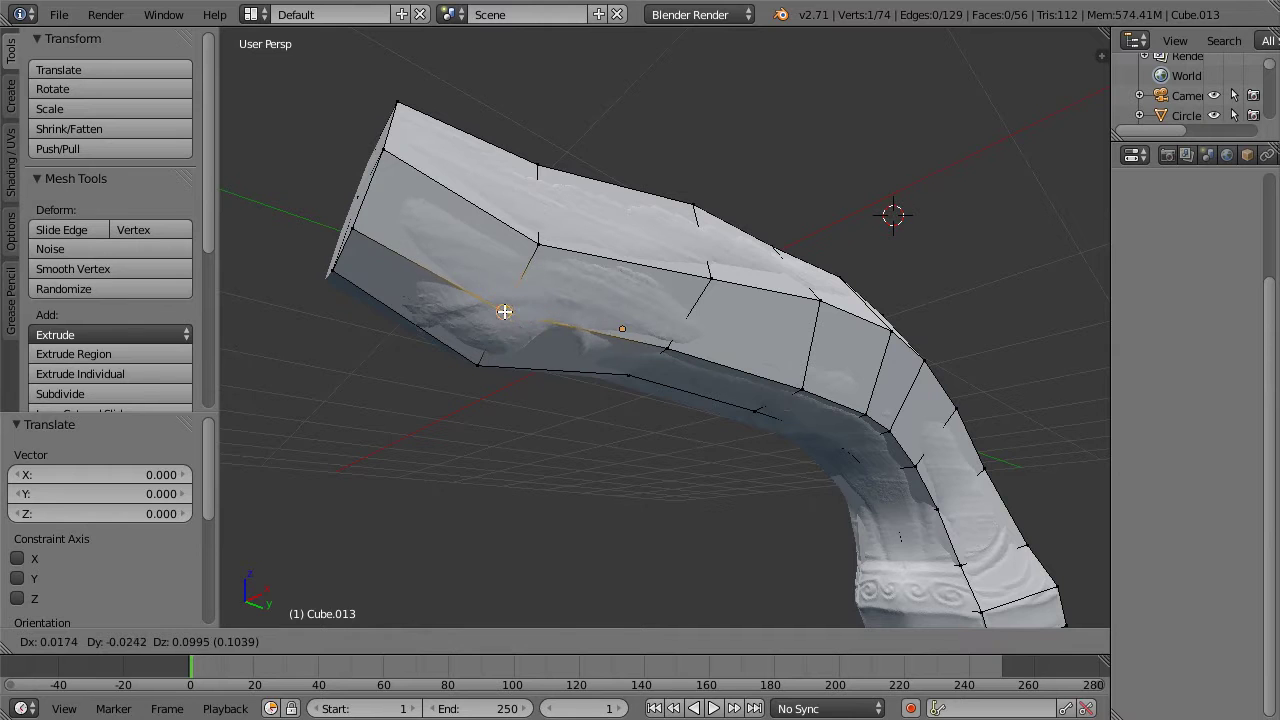
click(481, 304)
middle_drag(370, 229, 443, 266)
key(g)
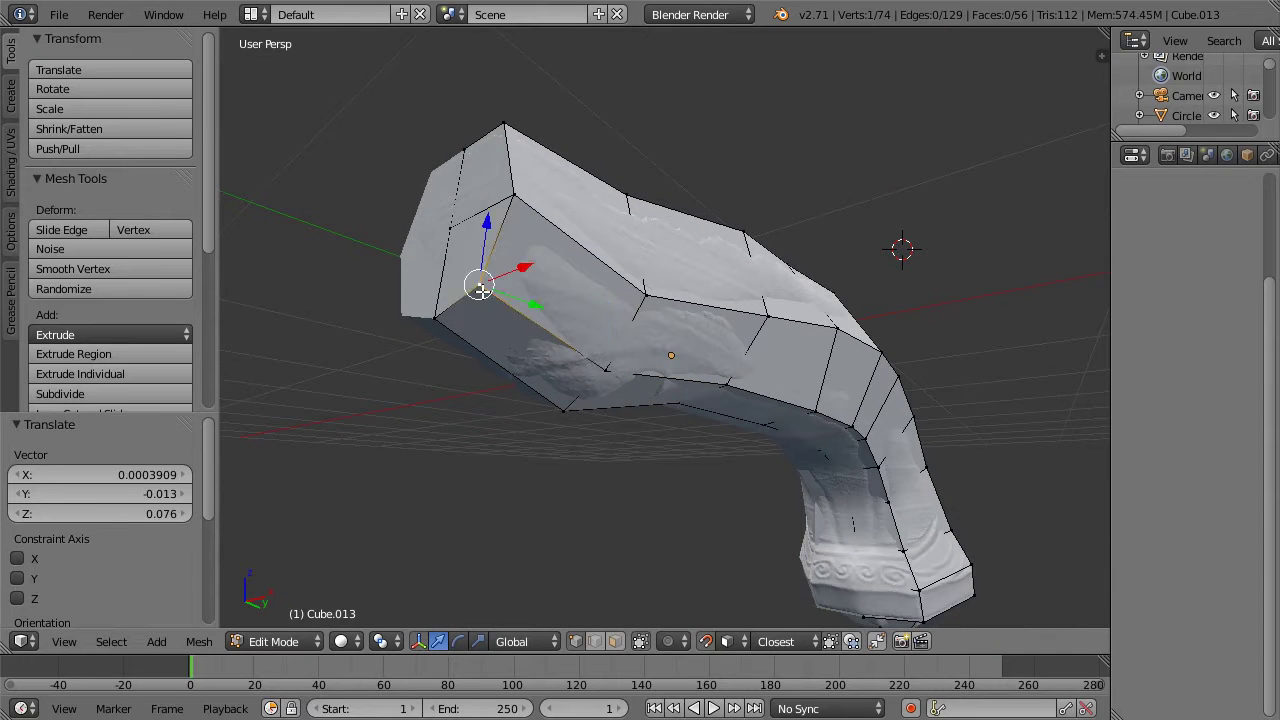
click(507, 200)
right_click(507, 200)
middle_drag(507, 200, 490, 243)
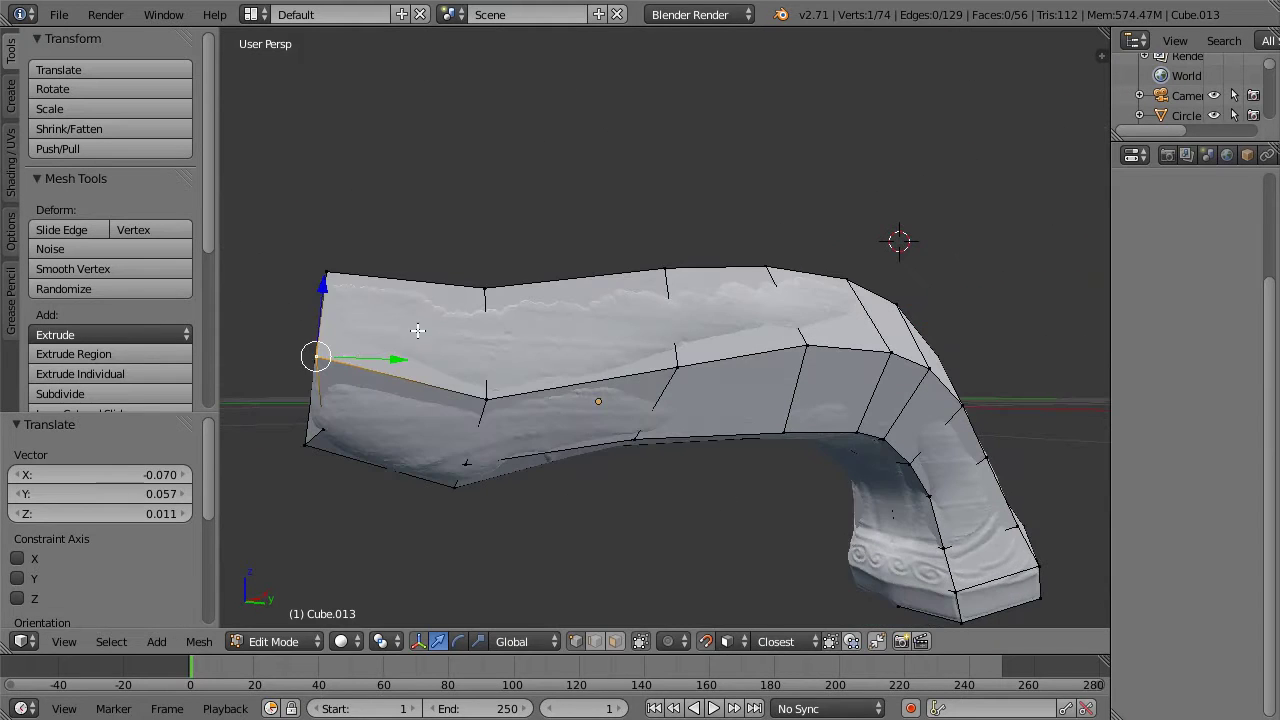
middle_drag(349, 356, 362, 368)
key(g)
click(525, 421)
Step: Snap the vertices of the middle side row, from the front end to the bend, onto the sculpted grip
right_click(526, 419)
key(g)
click(573, 404)
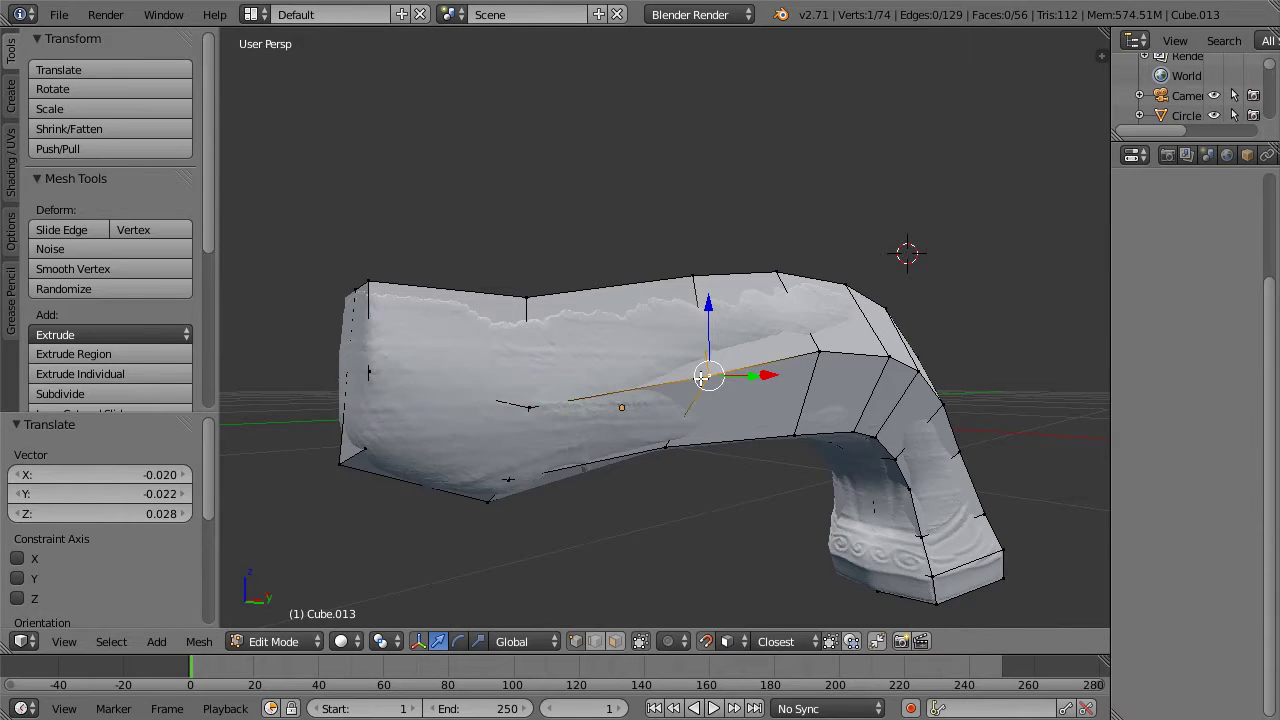
middle_drag(700, 378, 645, 376)
key(g)
click(607, 367)
right_click(757, 349)
middle_drag(757, 350, 755, 369)
key(g)
click(755, 371)
right_click(859, 370)
key(g)
click(852, 371)
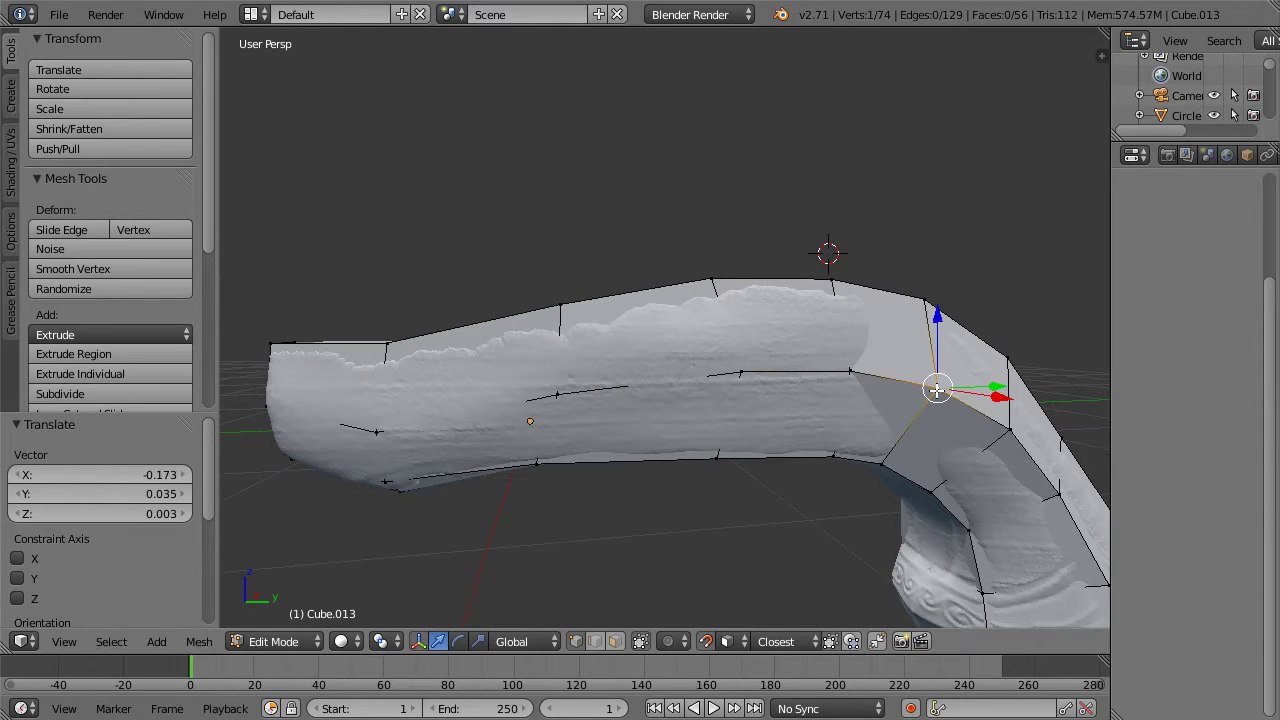
Step: Snap the side vertices around the bend and down the handle onto the sculpted surface
right_click(937, 391)
key(g)
click(937, 391)
right_click(1012, 433)
key(g)
click(1013, 435)
middle_drag(1013, 435, 738, 390)
right_click(735, 361)
key(g)
click(734, 361)
right_click(807, 467)
key(g)
click(806, 464)
Step: Snap the side vertices around the flared base of the handle onto the sculpt
scroll(835, 582, down, 3)
middle_drag(809, 517, 668, 475)
key(g)
click(659, 476)
right_click(729, 480)
key(g)
click(729, 478)
middle_drag(534, 497, 768, 466)
right_click(789, 466)
key(g)
click(781, 466)
Step: Snap two corner vertices on the bottom rim of the handle's butt onto the sculpt
right_click(658, 488)
middle_drag(658, 488, 745, 460)
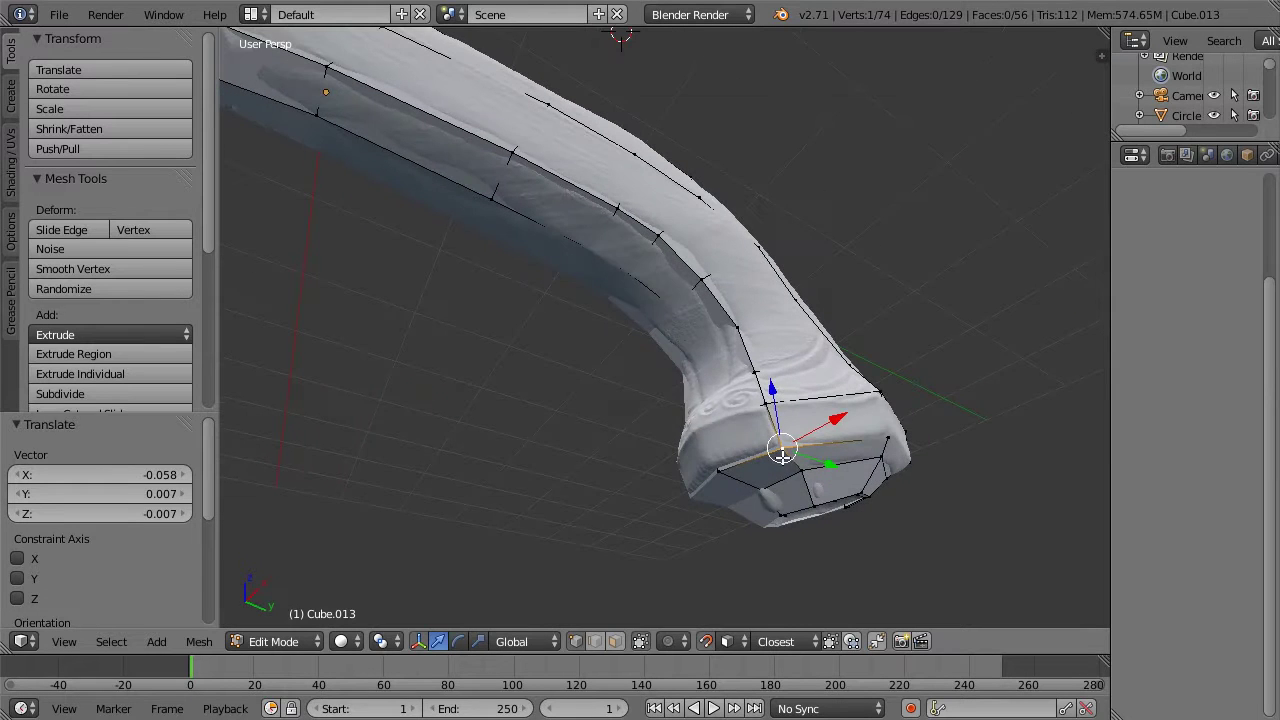
key(g)
click(780, 449)
right_click(722, 472)
key(g)
click(716, 467)
Step: Snap the vertices of the lower edge, from the inner handle up through the bend, onto the sculpted surface
middle_drag(809, 427, 752, 420)
right_click(765, 380)
key(g)
click(762, 378)
right_click(742, 328)
key(g)
click(740, 322)
right_click(707, 283)
key(g)
click(686, 253)
right_click(671, 245)
key(g)
click(645, 234)
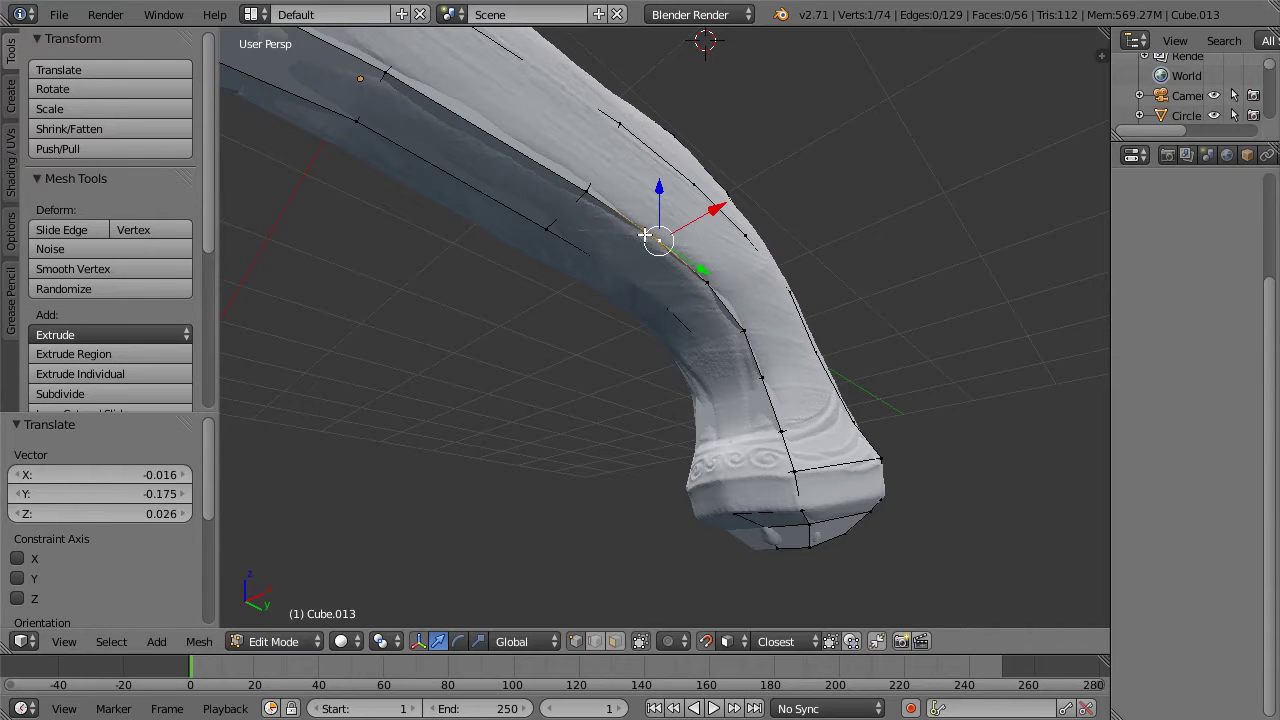
Step: Snap the remaining underside vertices toward the grip's front end onto the sculpt
right_click(578, 189)
key(g)
click(571, 186)
right_click(388, 68)
key(g)
click(389, 67)
scroll(389, 68, down, 3)
shift+middle_drag(391, 157, 467, 199)
scroll(503, 216, up, 3)
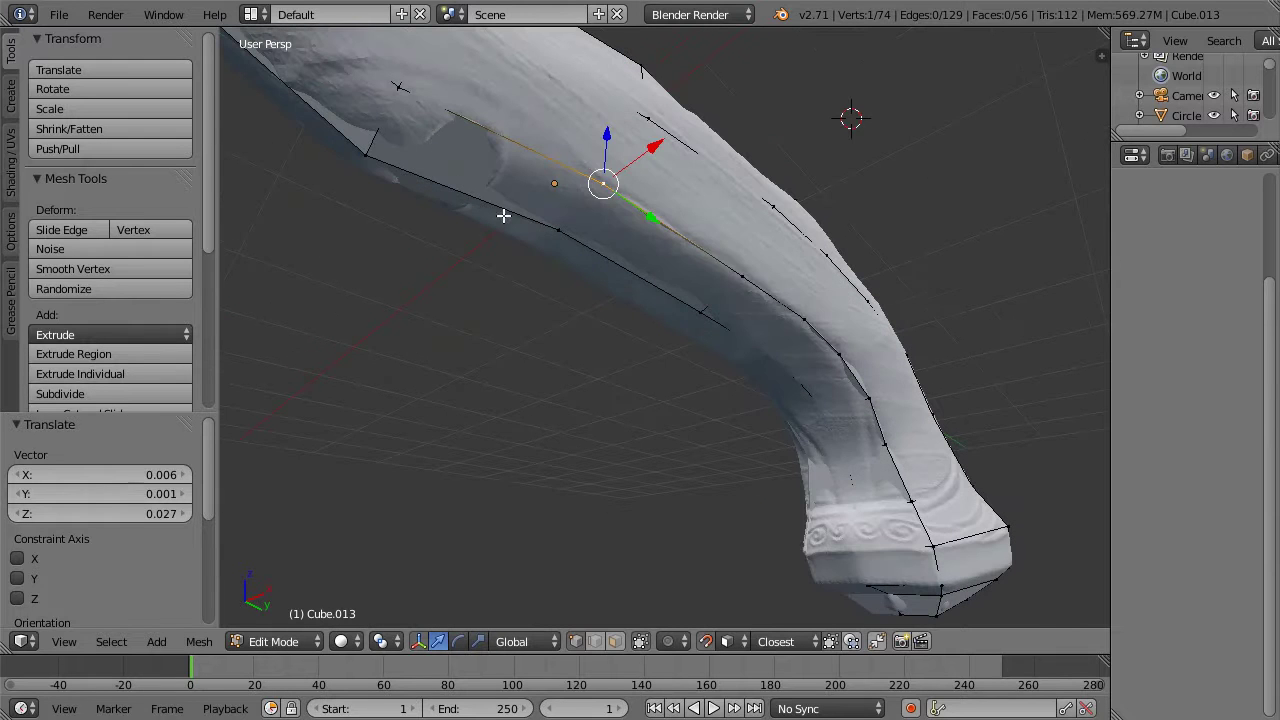
right_click(366, 148)
key(g)
click(366, 149)
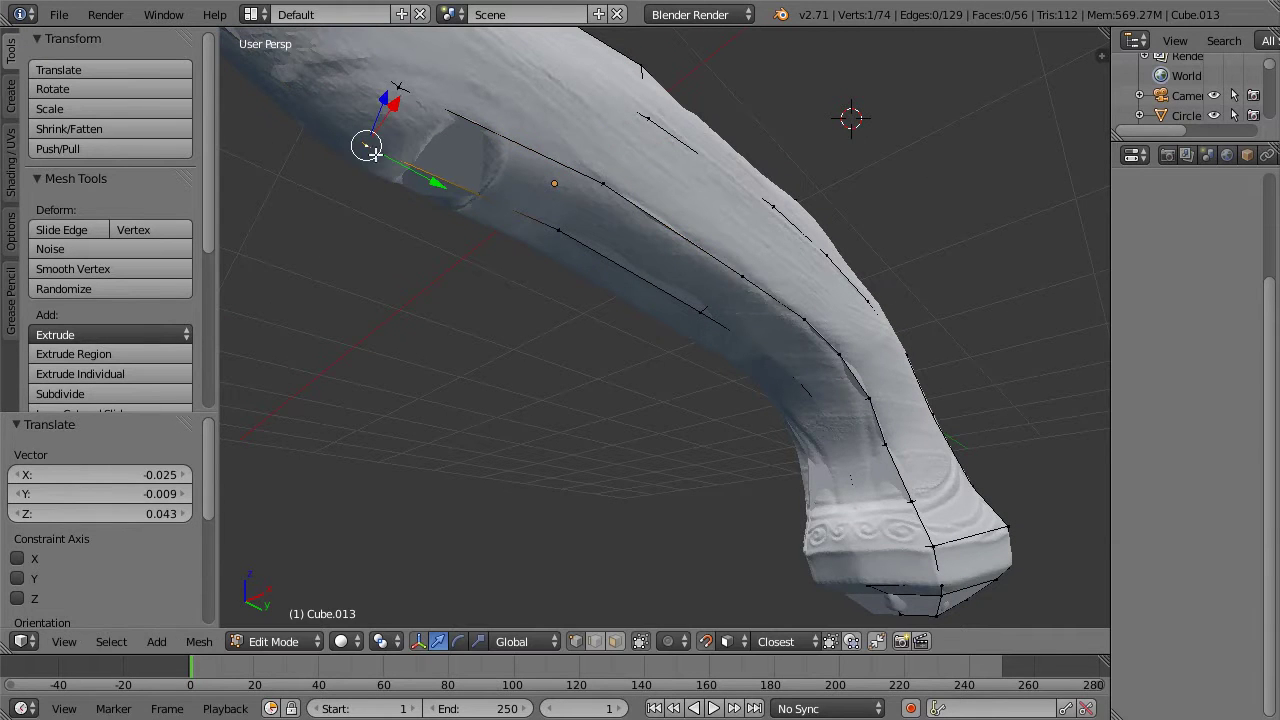
Step: Snap two upper edge vertices on the back of the handle onto the sculpted surface
scroll(452, 196, down, 3)
middle_drag(606, 269, 633, 481)
scroll(638, 428, up, 3)
right_click(638, 497)
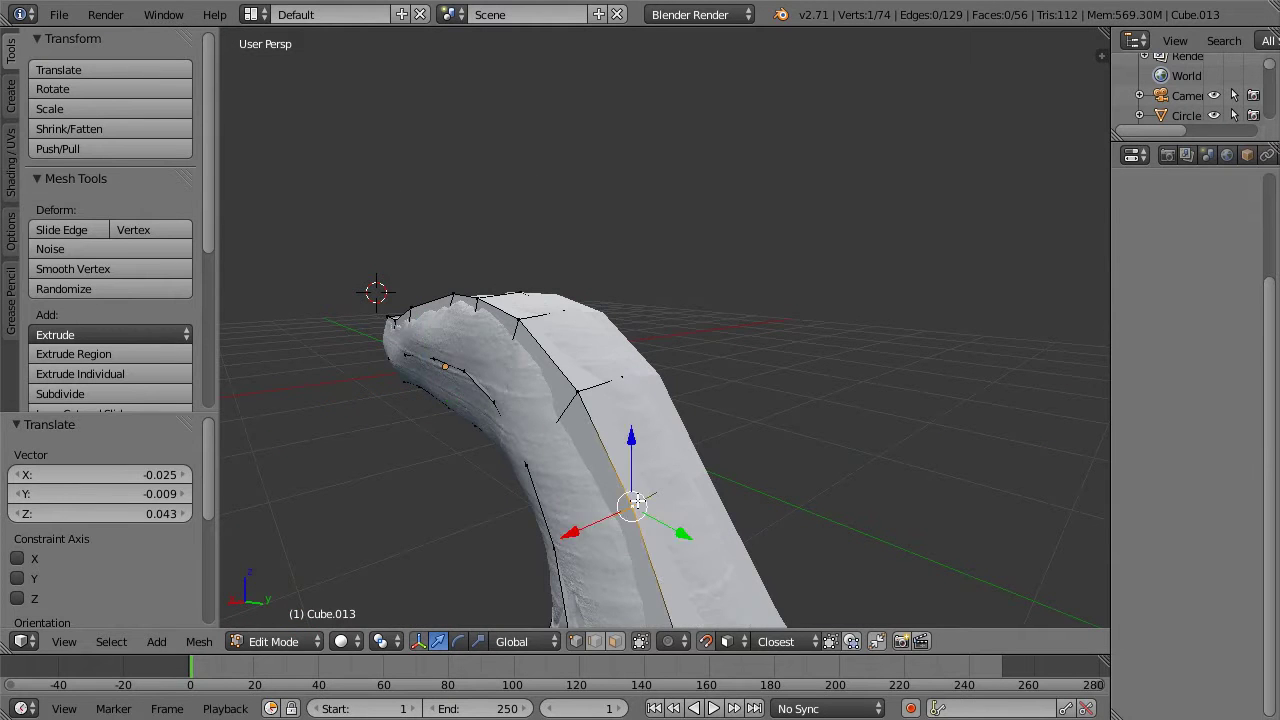
key(g)
click(624, 500)
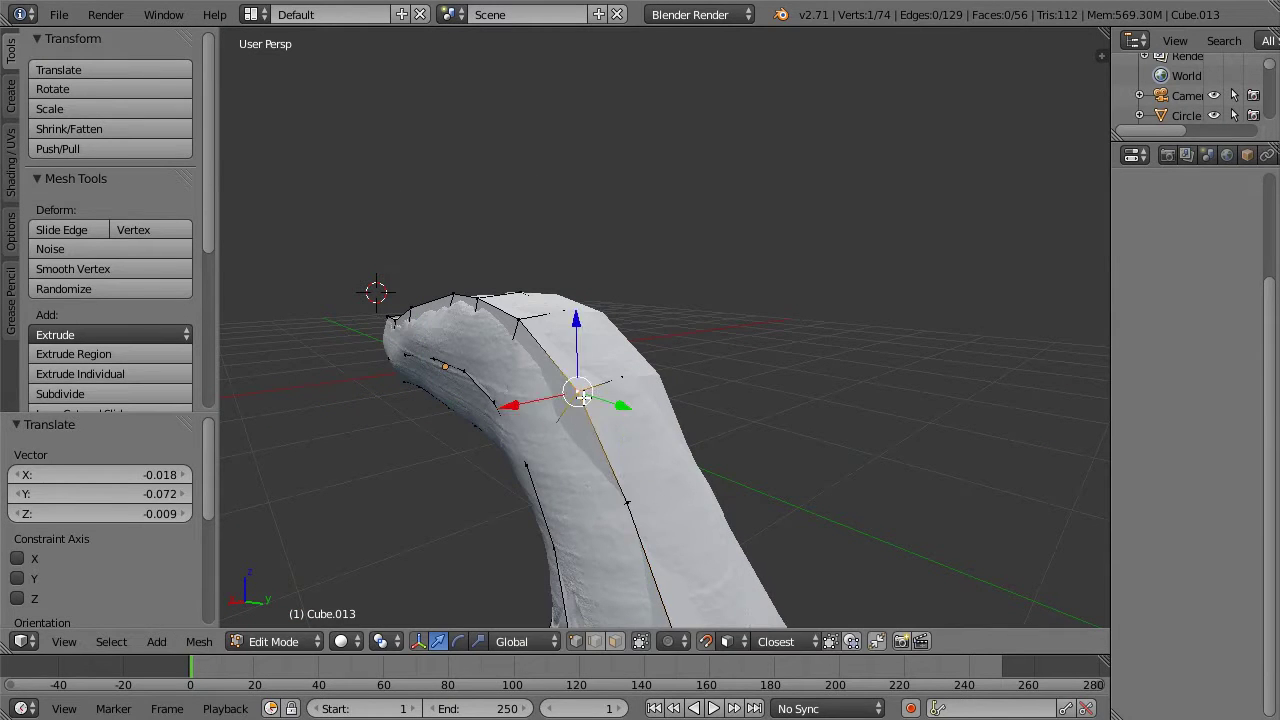
right_click(583, 398)
key(g)
click(583, 398)
Step: Snap the vertices along the grip's top edge toward the front end onto the sculpt
middle_drag(583, 398, 635, 398)
key(g)
click(672, 456)
right_click(578, 423)
key(g)
click(573, 414)
middle_drag(573, 414, 553, 456)
key(g)
click(555, 465)
right_click(401, 515)
key(g)
click(402, 516)
key(g)
click(272, 546)
Step: Snap three vertices on the lower back of the handle near the butt onto the sculpt
middle_drag(290, 545, 650, 425)
right_click(652, 420)
key(g)
click(652, 422)
right_click(668, 500)
key(g)
click(686, 514)
right_click(752, 496)
key(g)
click(752, 503)
Step: Examine the fit of the low-poly grip against the sculpt from below and from the side
scroll(716, 540, down, 2)
middle_drag(711, 543, 740, 411)
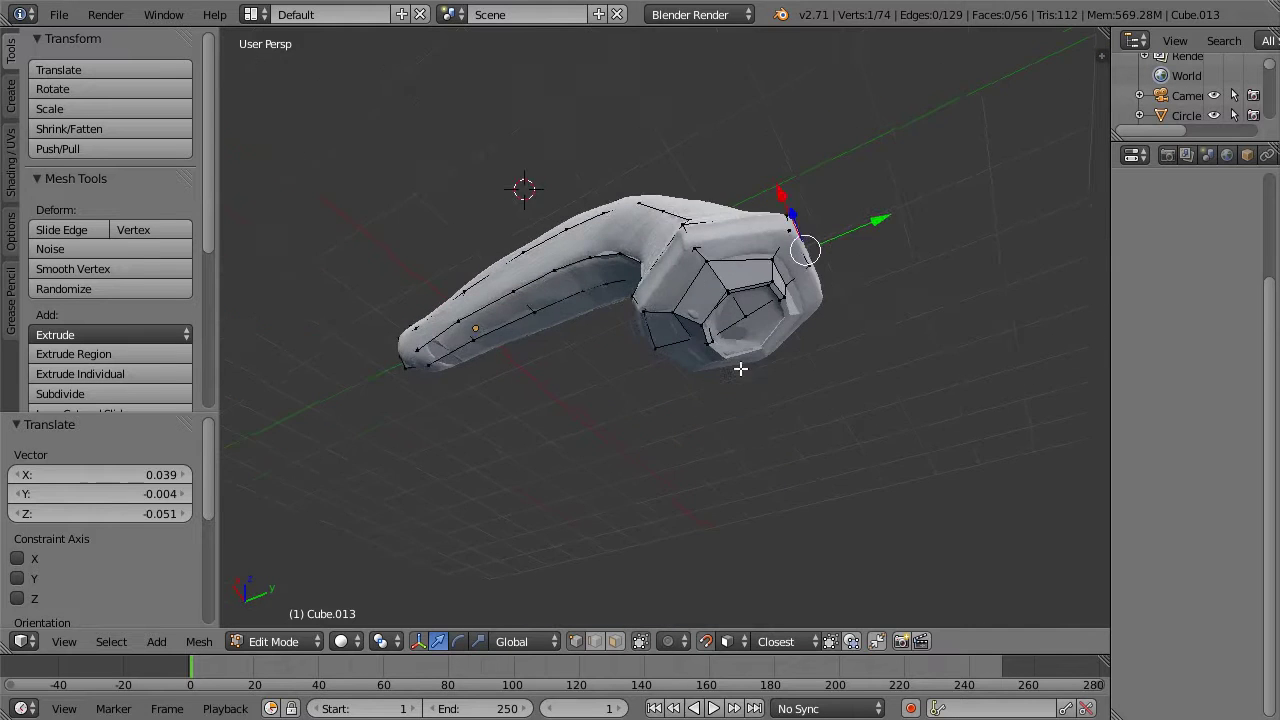
scroll(740, 400, up, 3)
middle_drag(757, 300, 877, 391)
scroll(868, 391, down, 7)
middle_drag(631, 363, 697, 404)
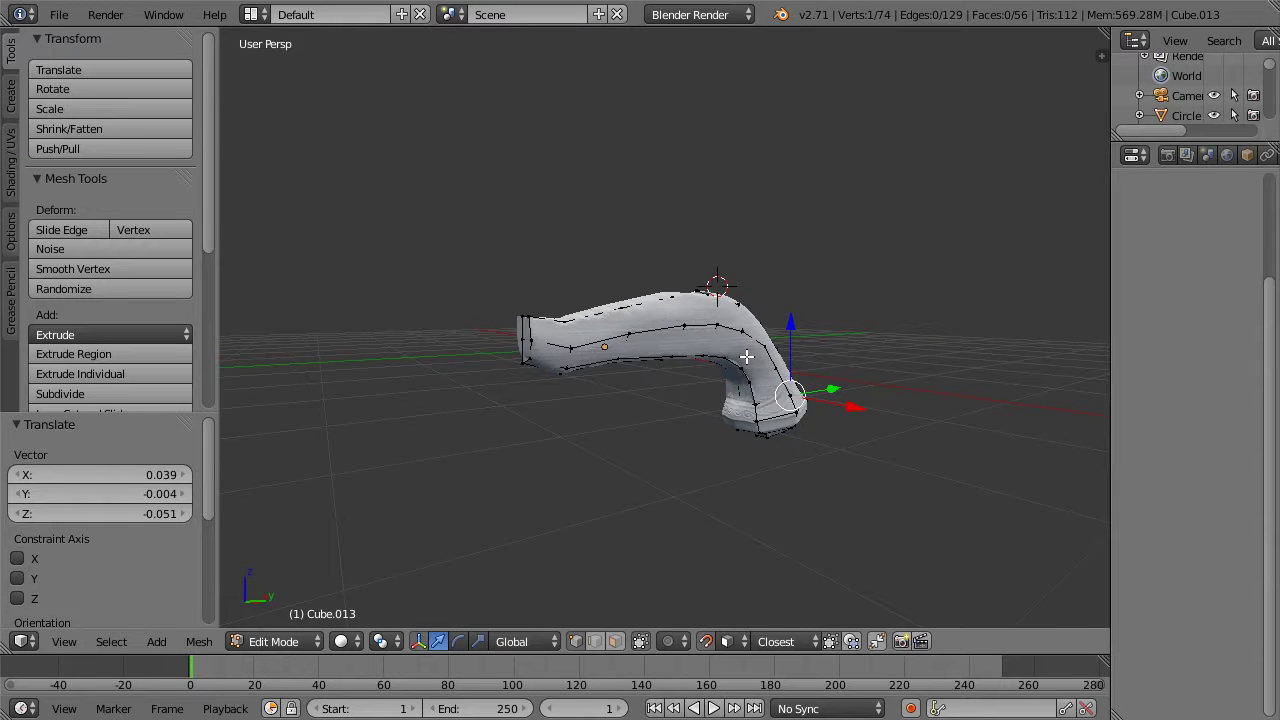
scroll(738, 346, up, 5)
scroll(738, 346, down, 2)
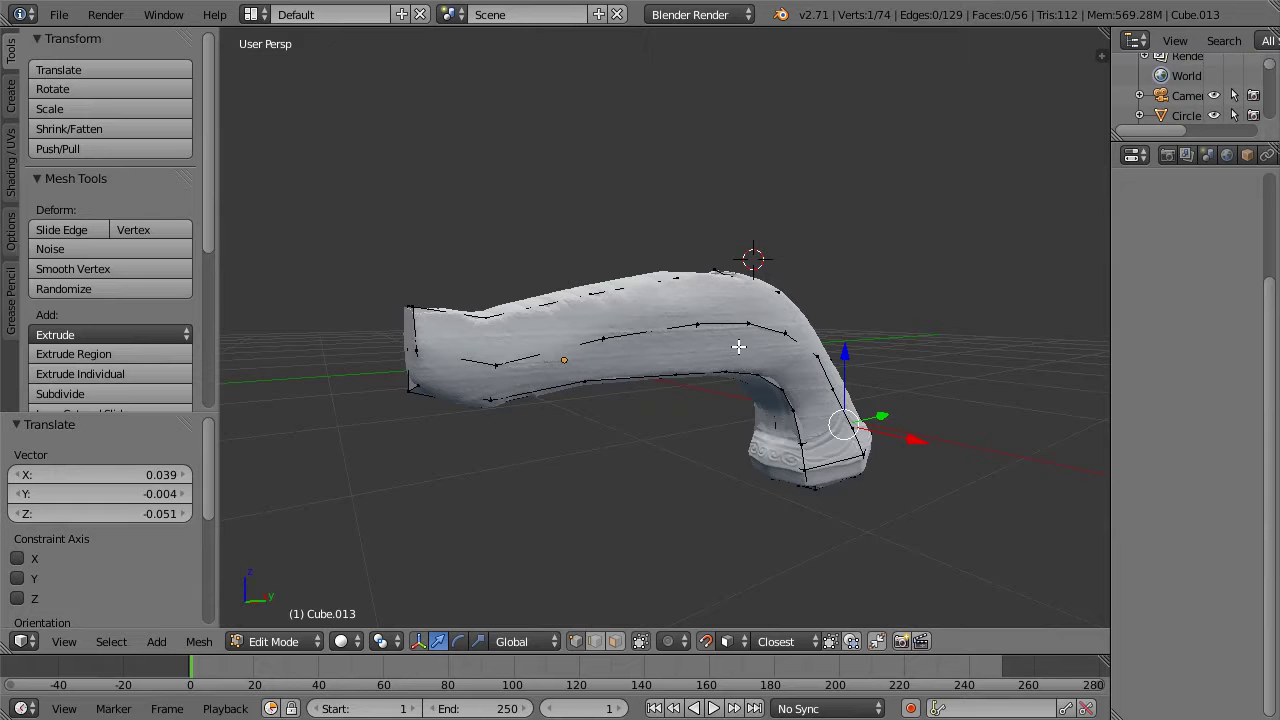
Step: Return to Object Mode, move the fitted low-poly grip back to layer 11 and display that layer
click(294, 640)
click(295, 620)
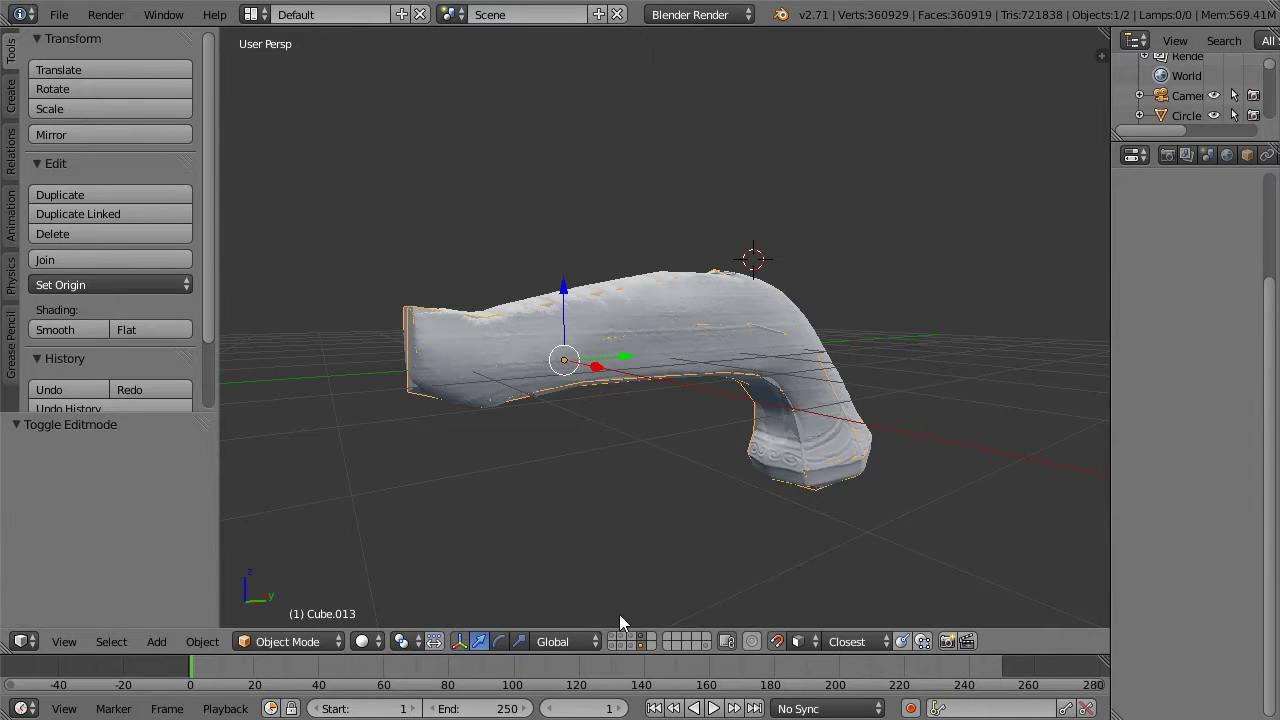
key(n)
key(n)
key(m)
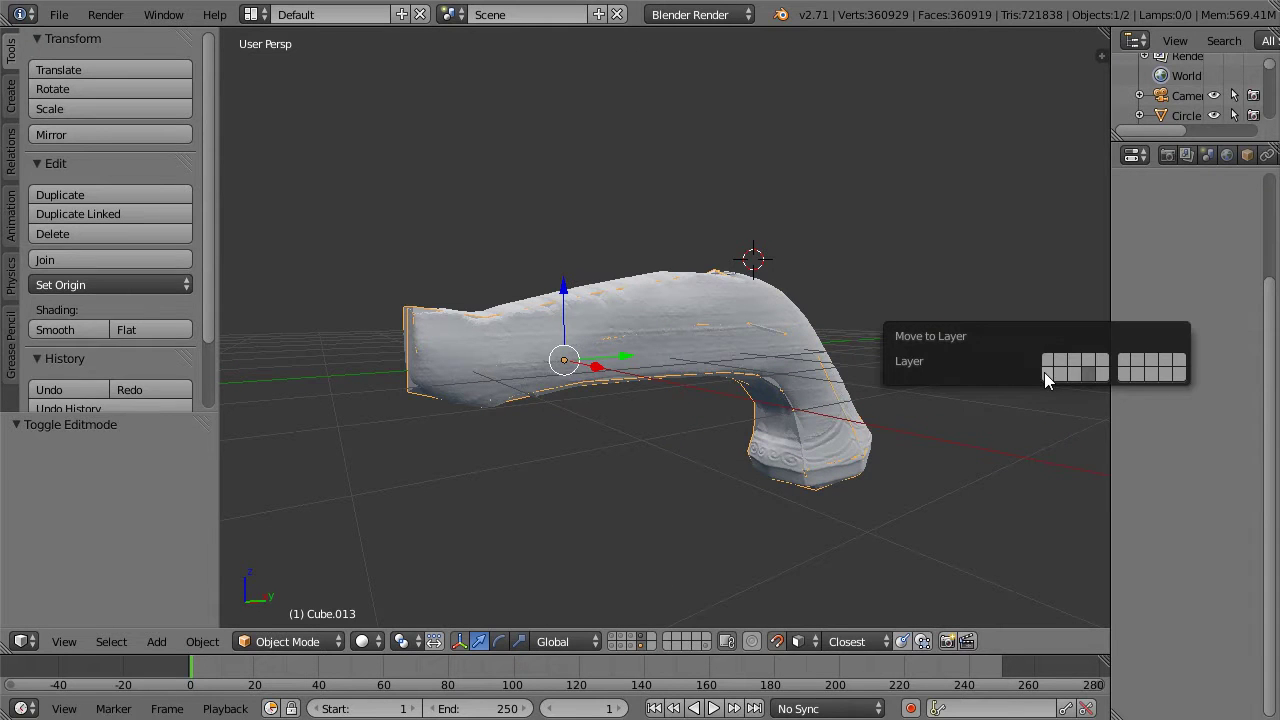
click(1045, 374)
click(611, 645)
Step: Display layers 1 and 14 together to inspect the complete sculpted gun
middle_drag(737, 396, 736, 474)
click(612, 637)
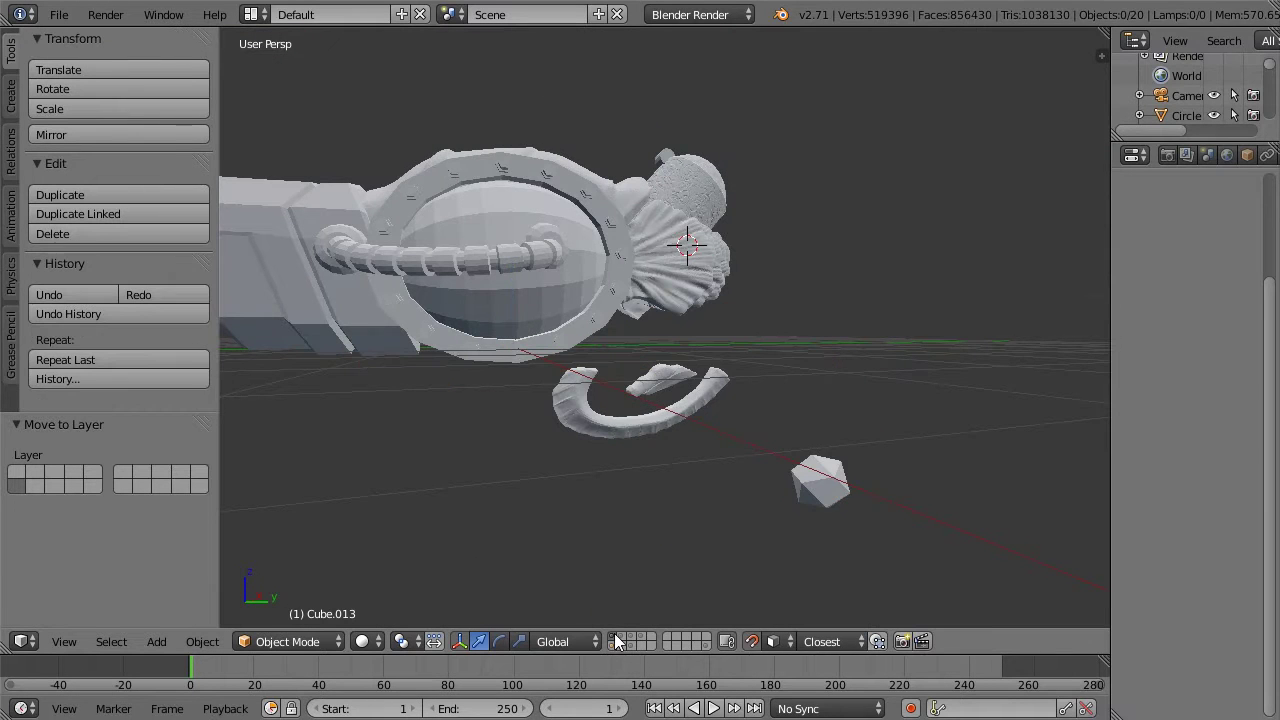
shift+click(645, 641)
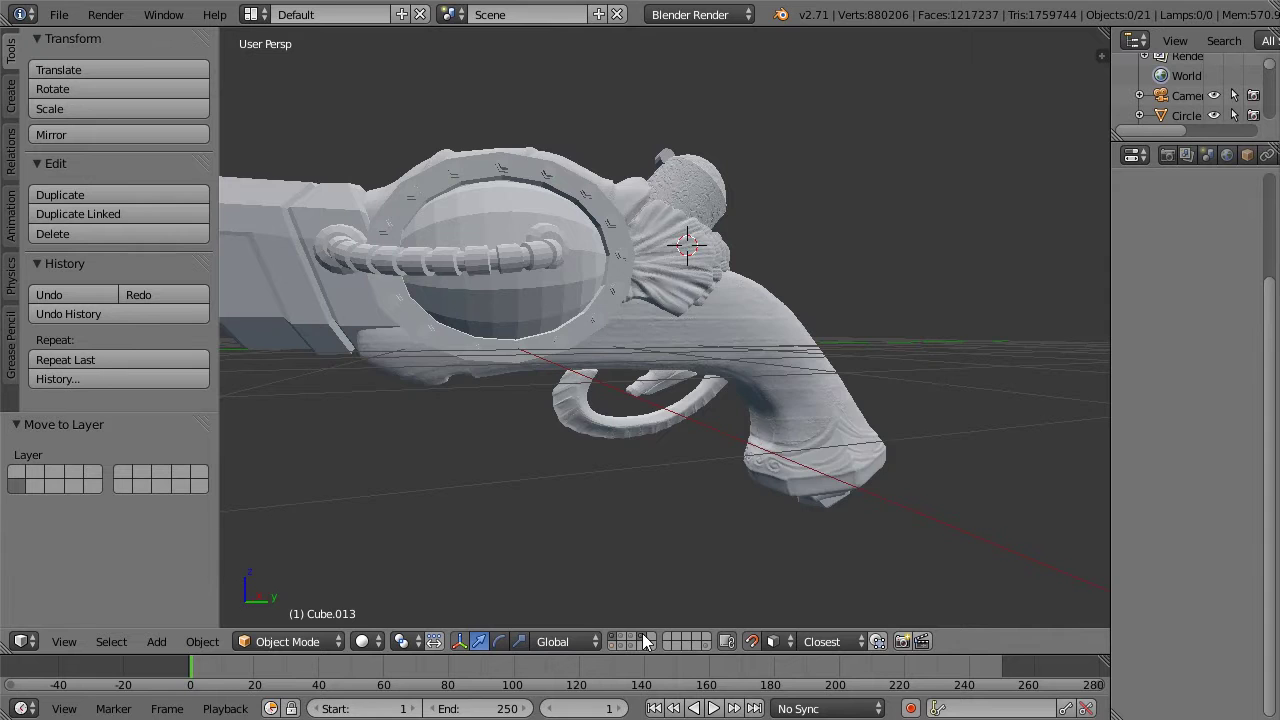
middle_drag(652, 423, 608, 582)
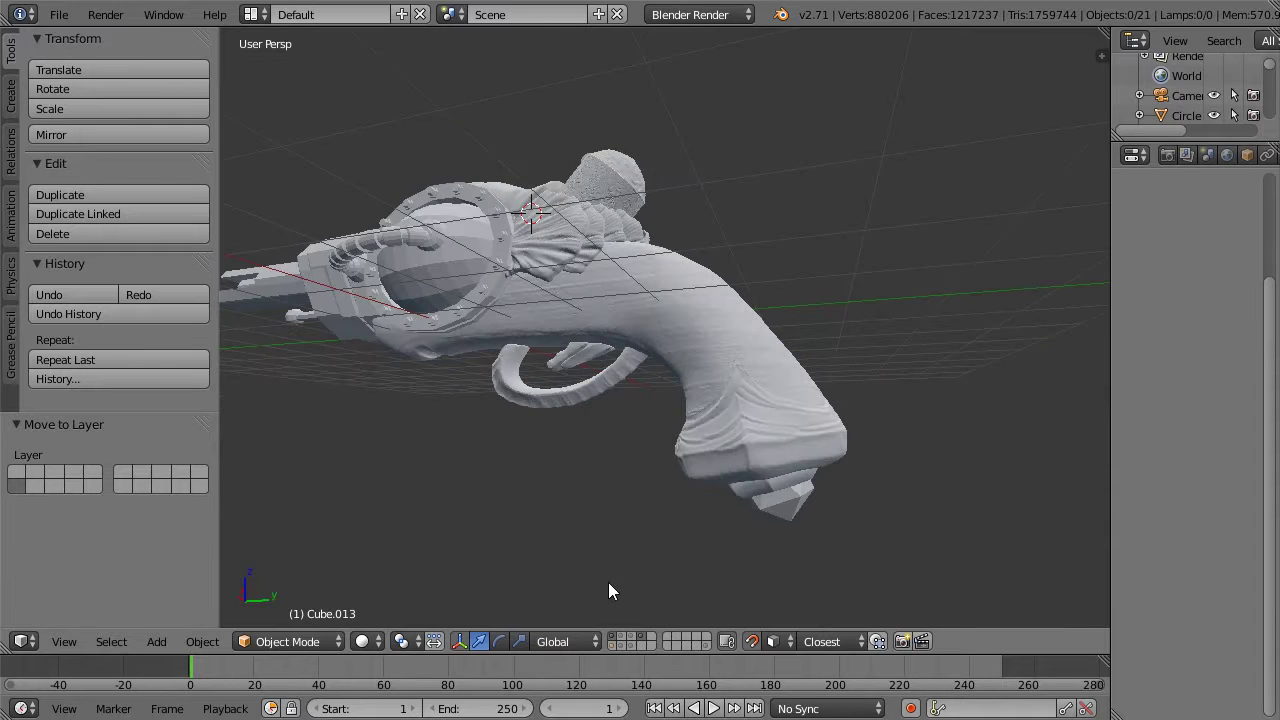
Step: Display the sculpted grip on layer 4, return it to Object Mode, move it to layer 1 and display that layer with everything deselected
click(610, 644)
click(610, 636)
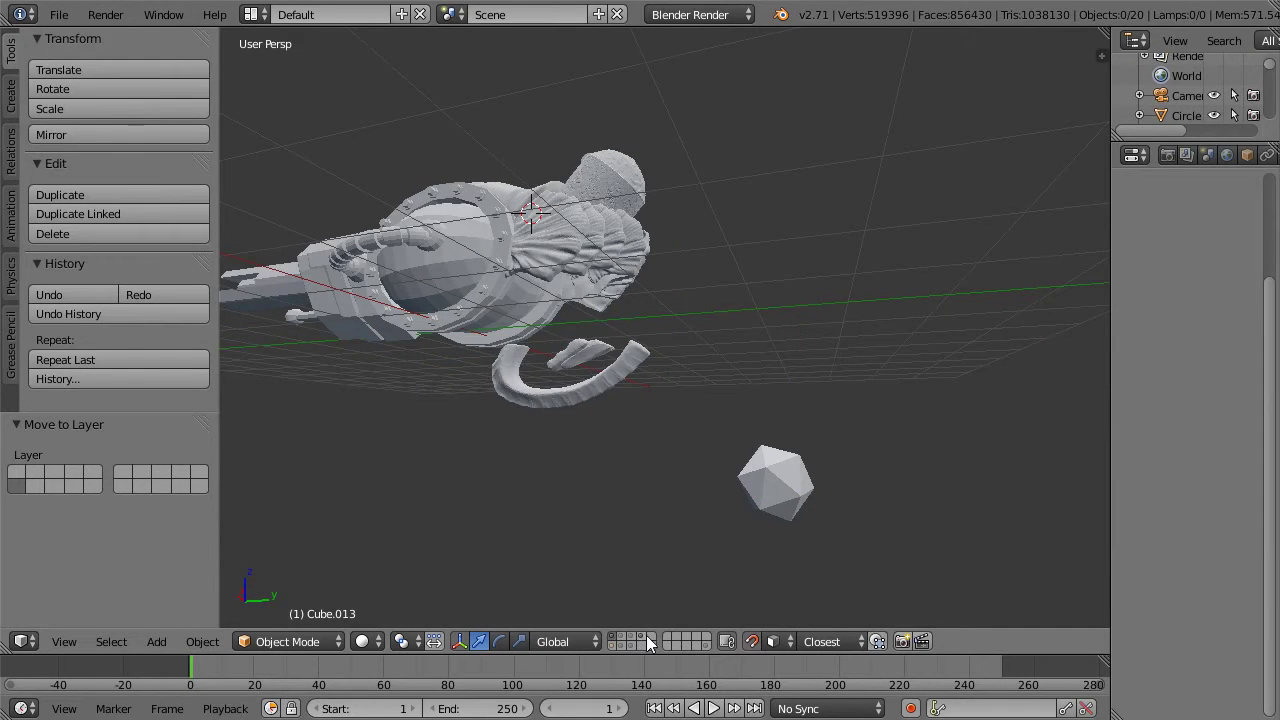
click(645, 641)
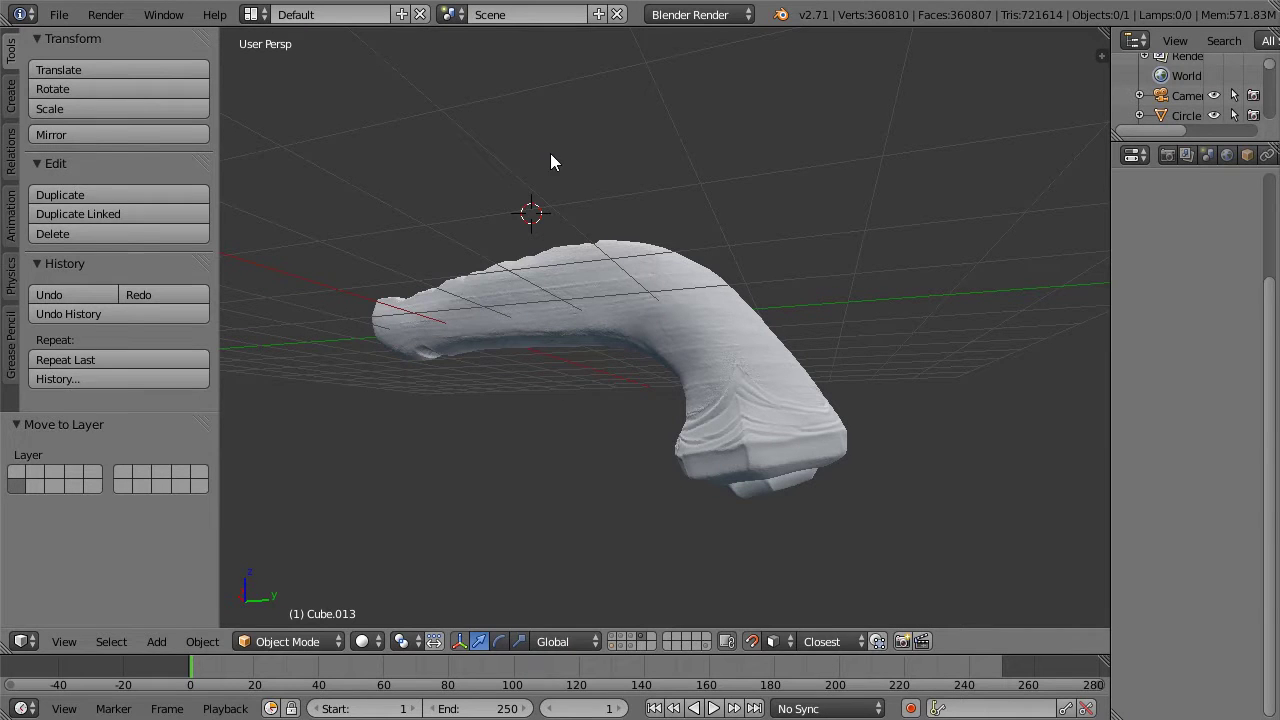
click(331, 641)
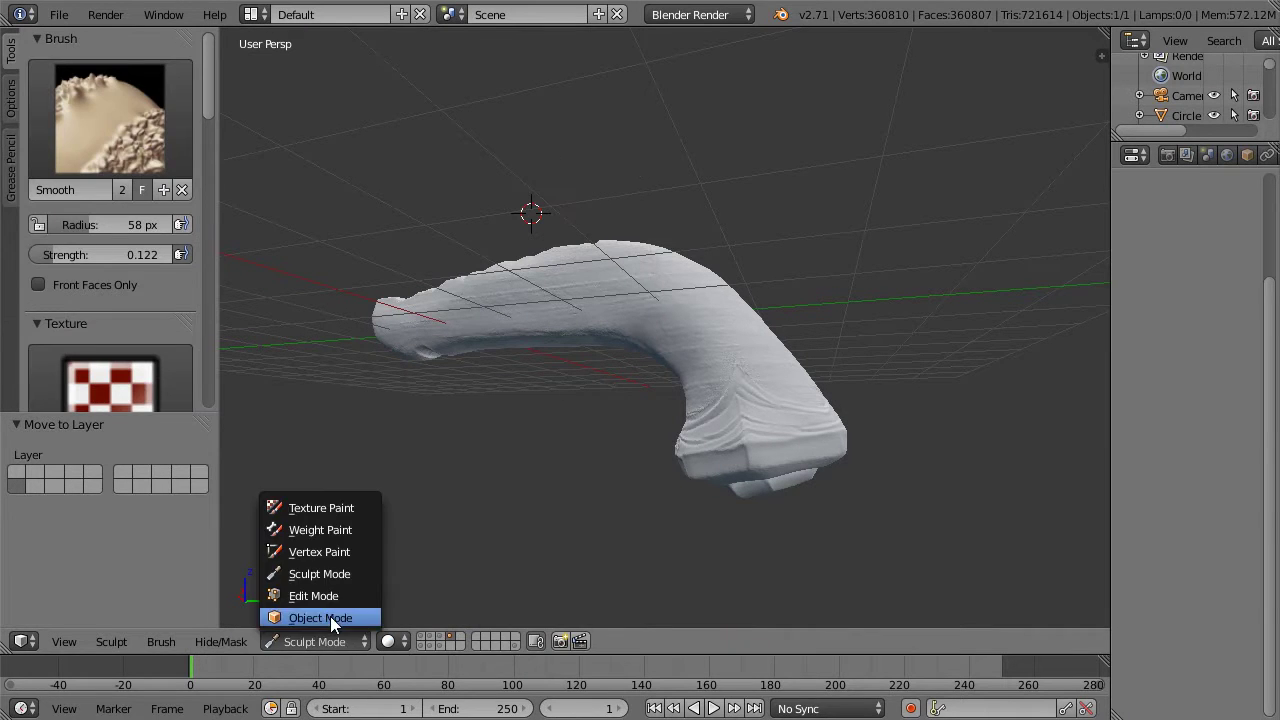
click(330, 617)
key(m)
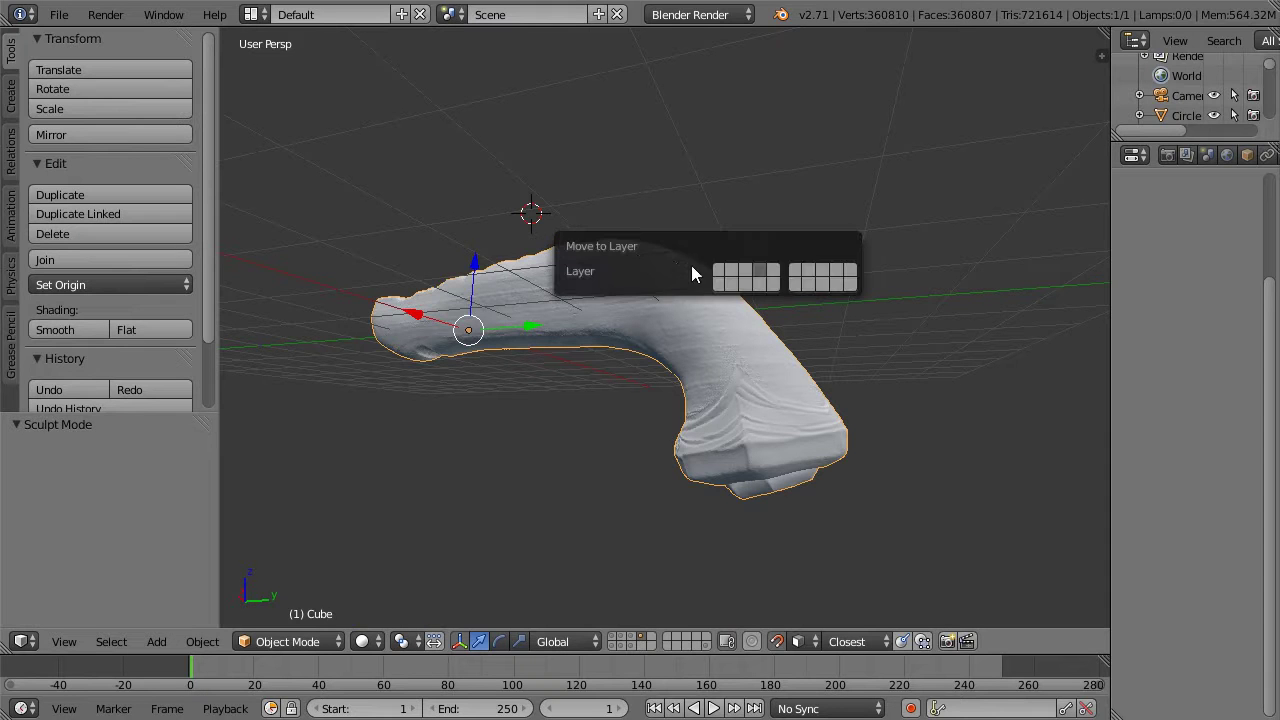
click(718, 276)
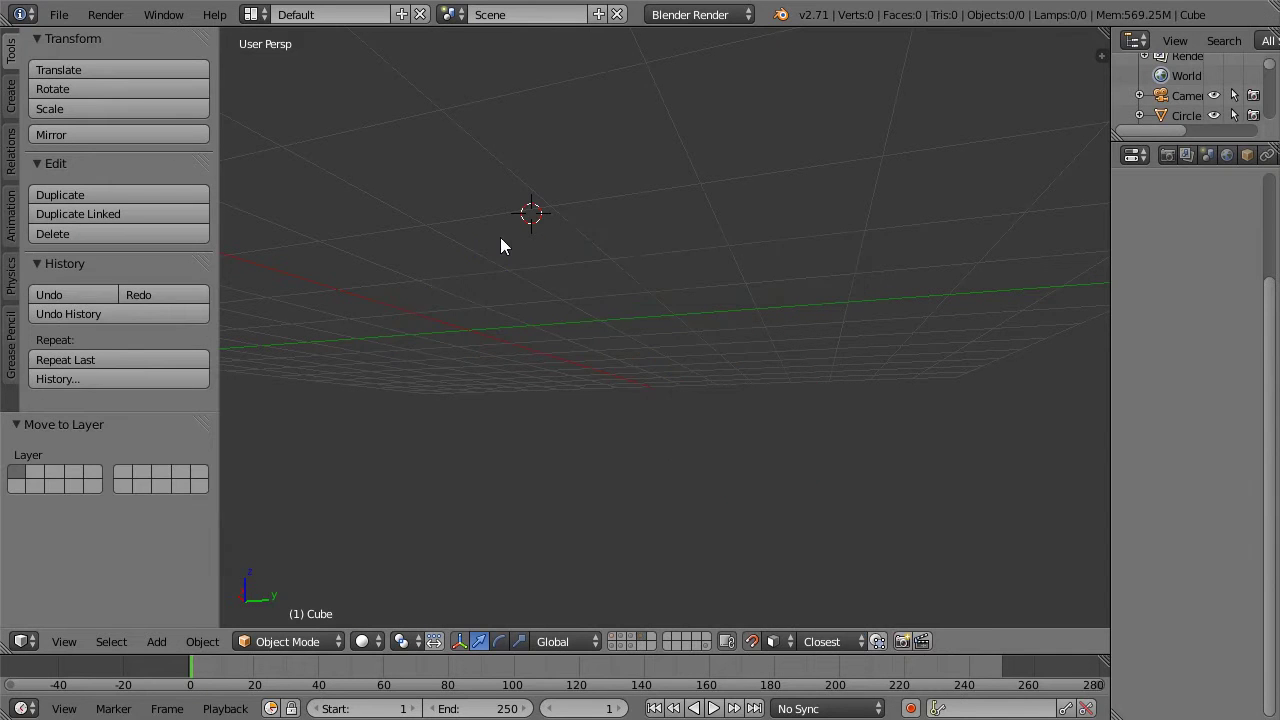
click(613, 636)
middle_drag(559, 476, 669, 400)
key(a)
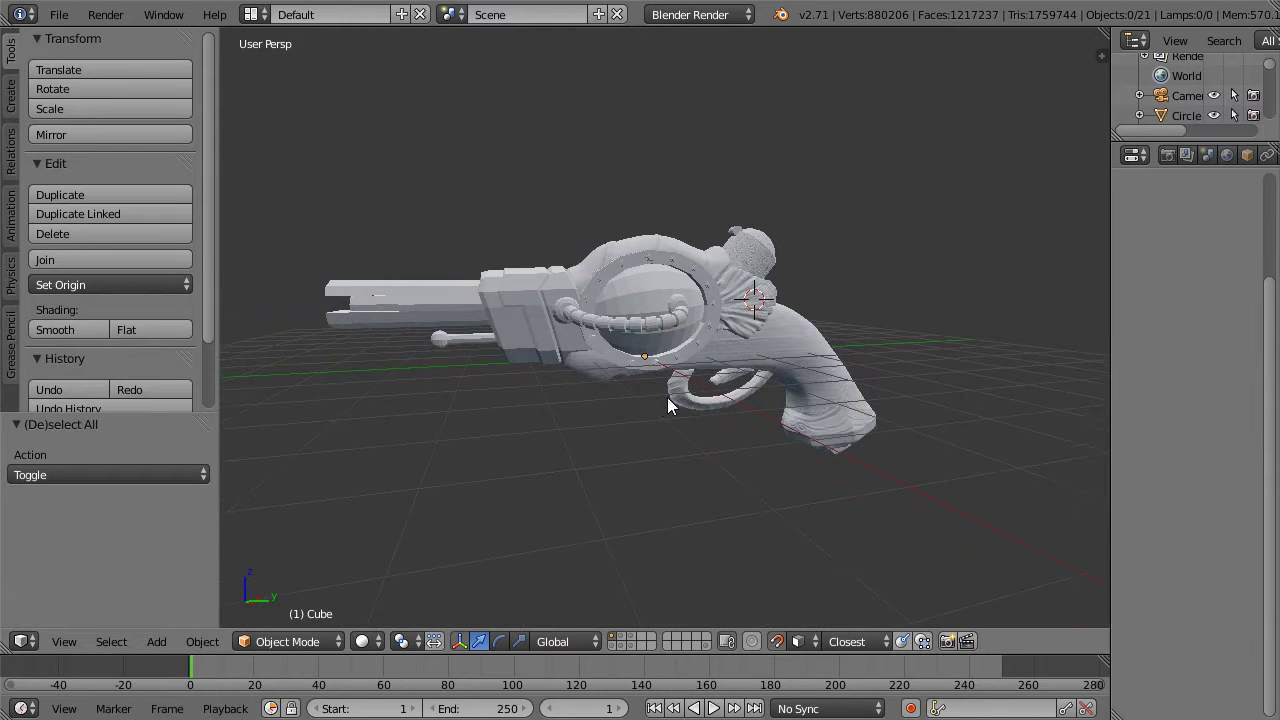
Step: Compare the complete sculpted gun on layer 1 with the low-poly gun on layer 11, up to the bolted ring
scroll(672, 400, up, 2)
middle_drag(866, 361, 773, 348)
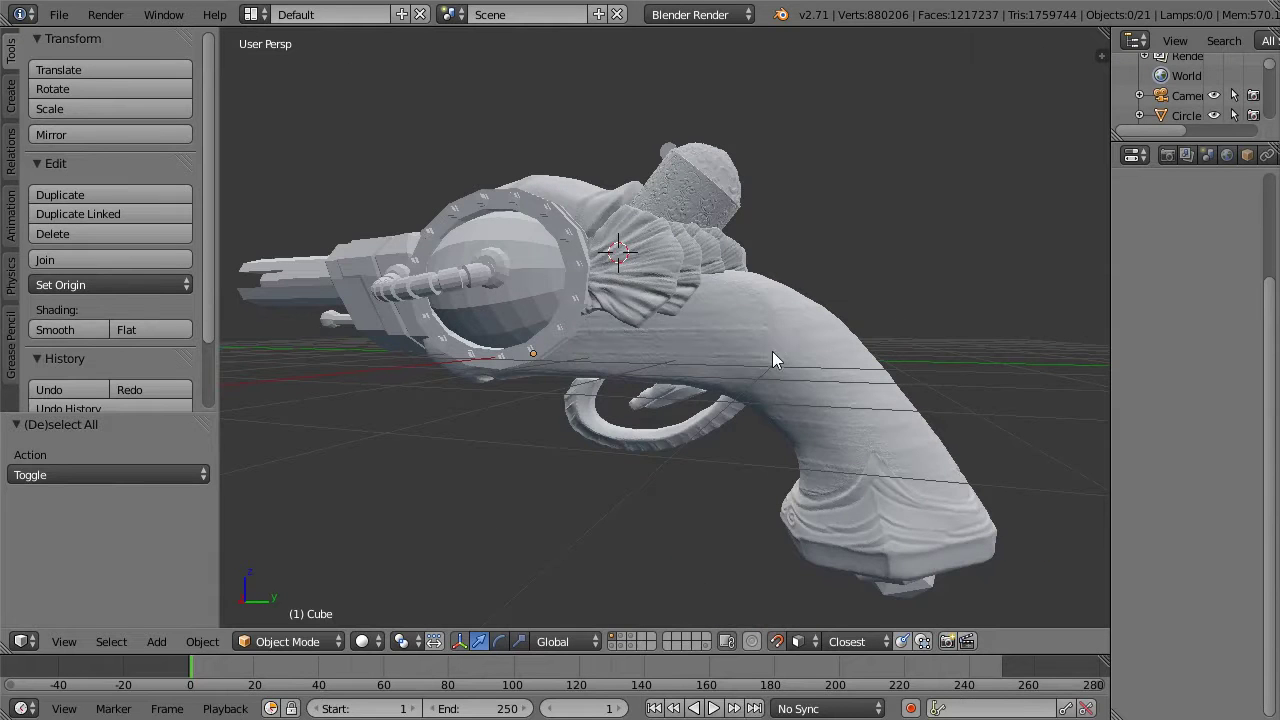
click(610, 647)
click(611, 638)
click(610, 647)
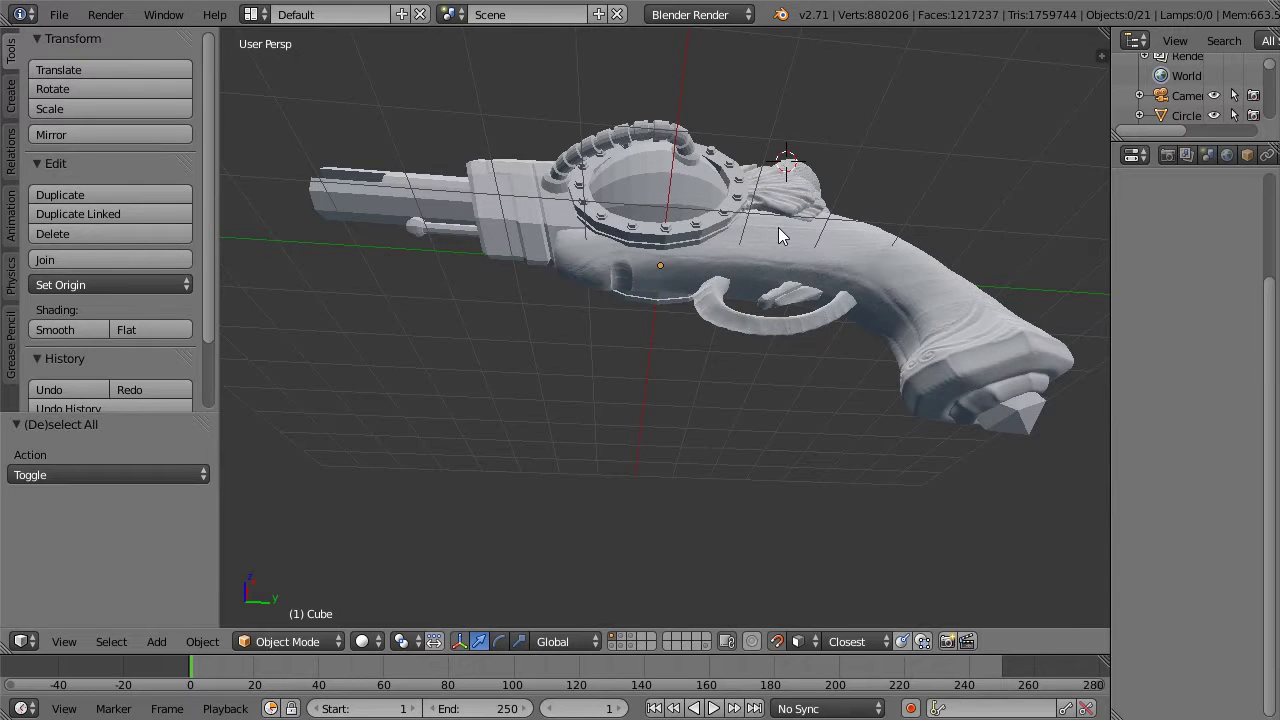
middle_drag(778, 227, 740, 535)
click(611, 644)
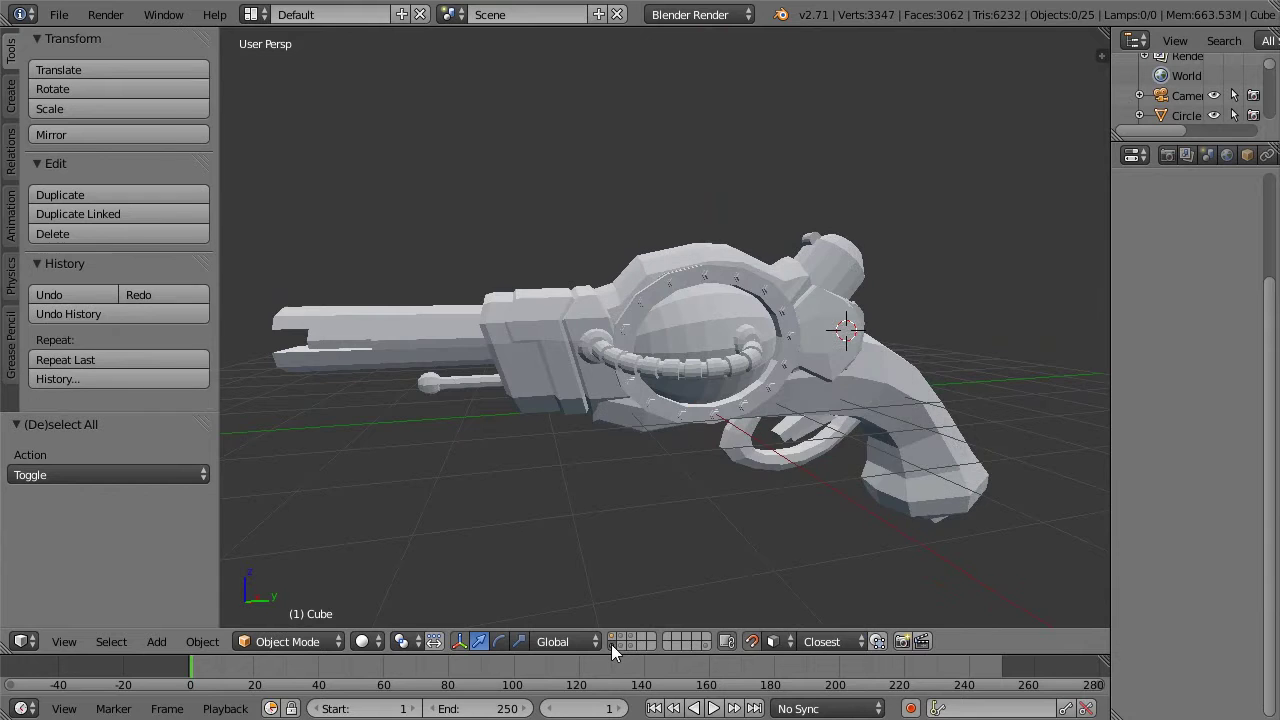
scroll(717, 300, up, 3)
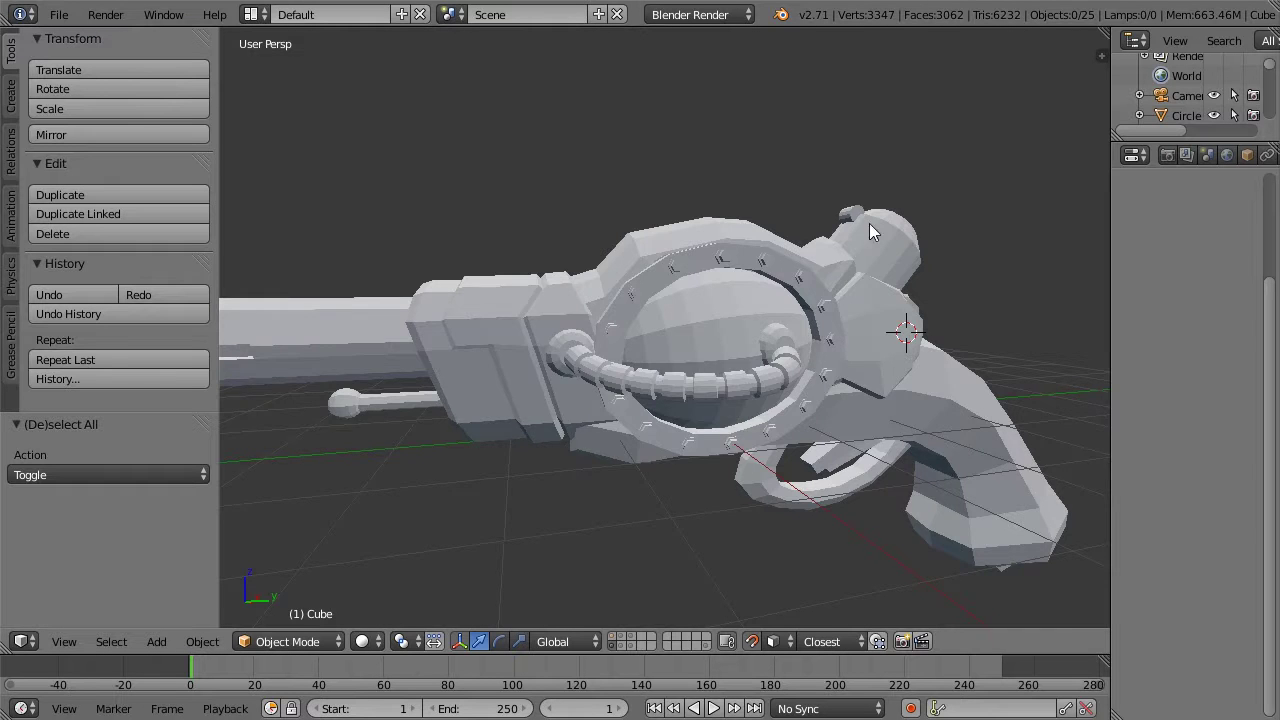
scroll(855, 245, down, 1)
scroll(837, 258, down, 2)
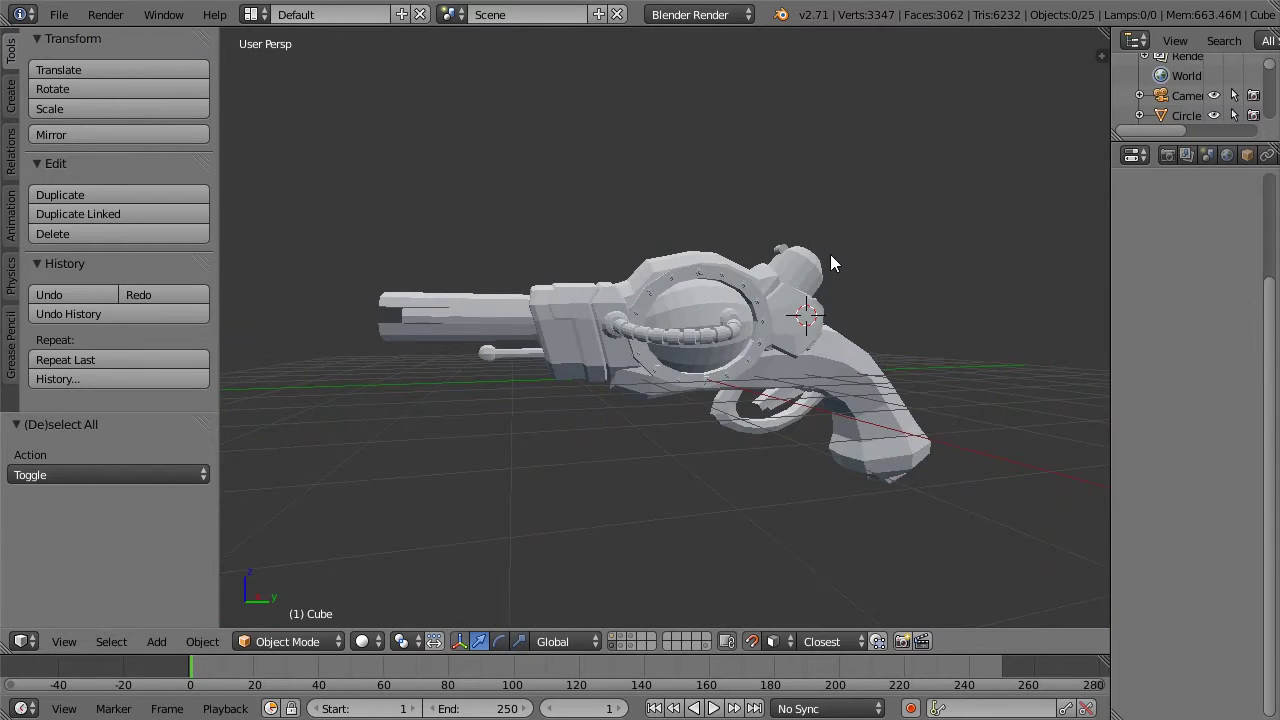
scroll(830, 263, up, 2)
middle_drag(778, 254, 690, 271)
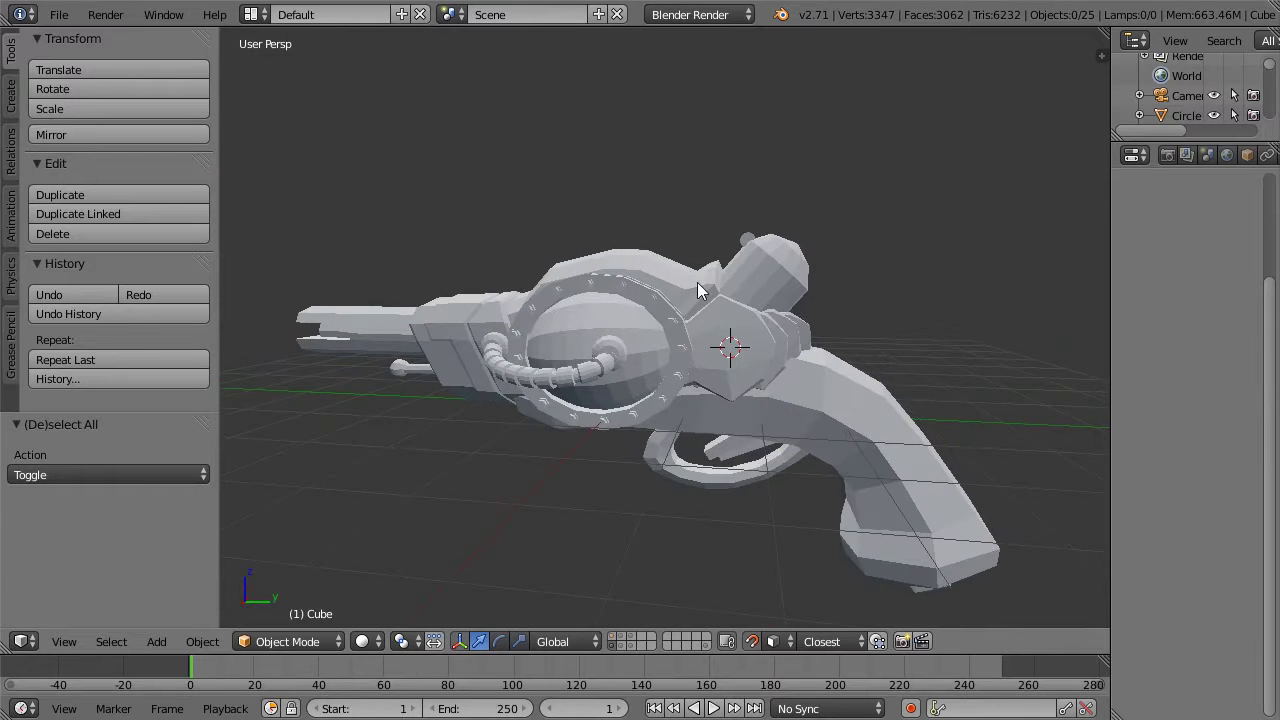
scroll(760, 380, up, 3)
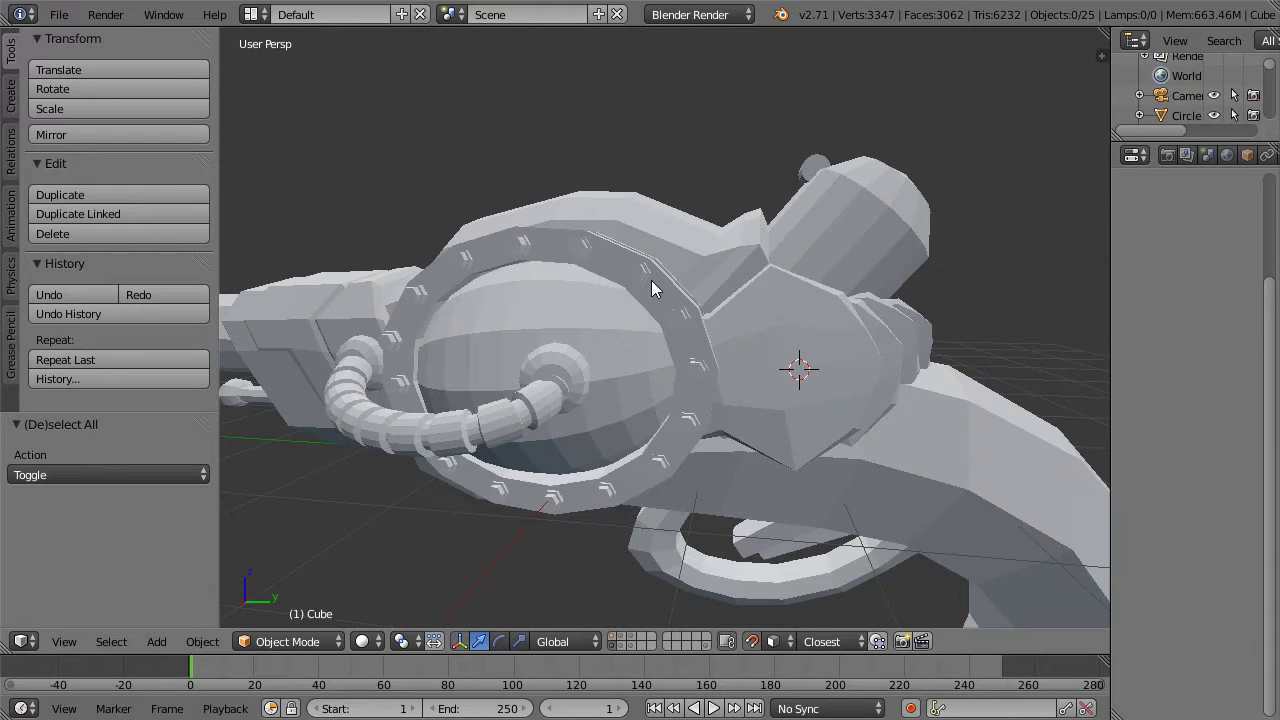
middle_drag(672, 247, 690, 265)
Step: Select the ring bolts, check their mesh in Edit Mode, then move them to layer 15 and display that layer
right_click(638, 312)
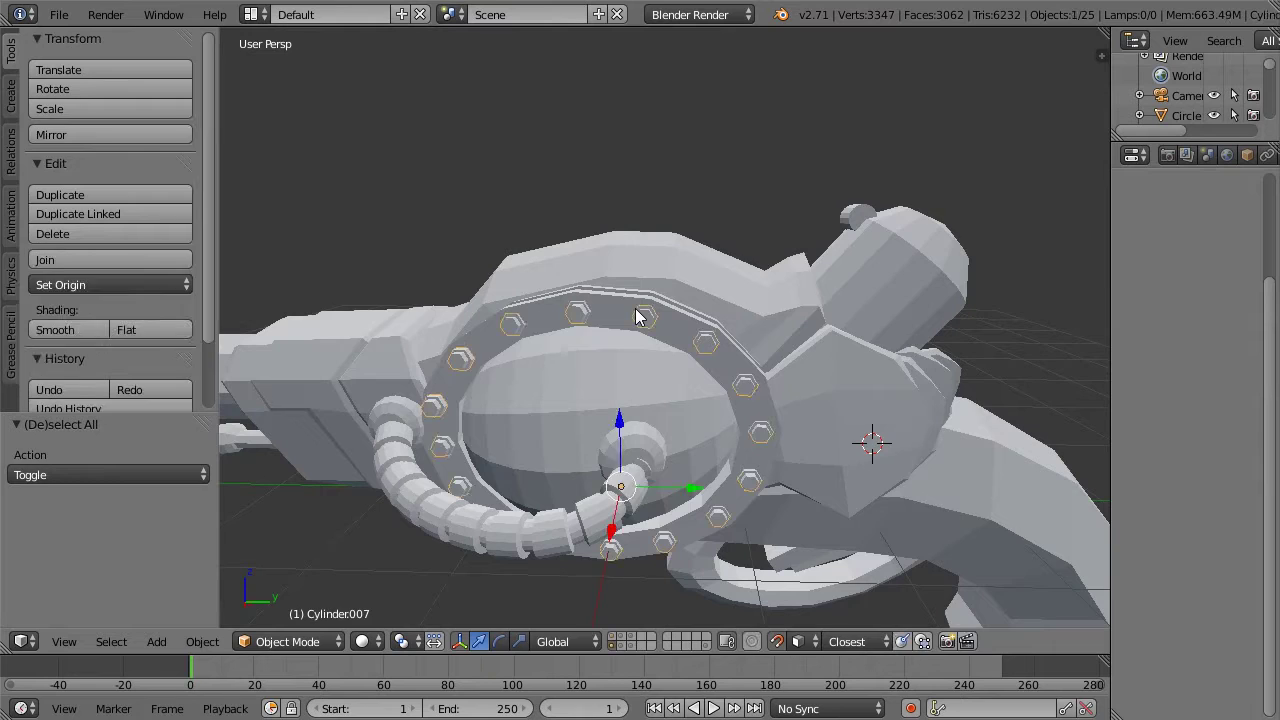
key(Tab)
scroll(615, 320, up, 2)
middle_drag(603, 320, 680, 252)
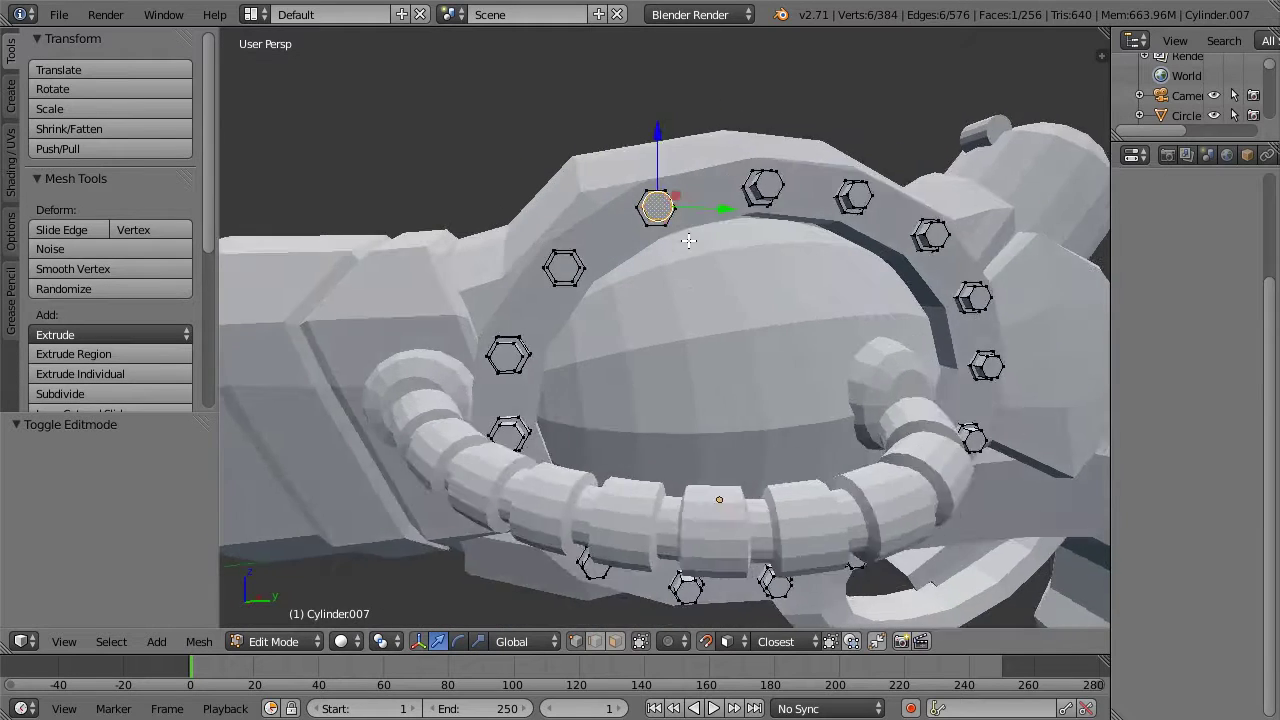
scroll(688, 240, up, 3)
key(z)
key(z)
scroll(686, 194, down, 6)
key(Tab)
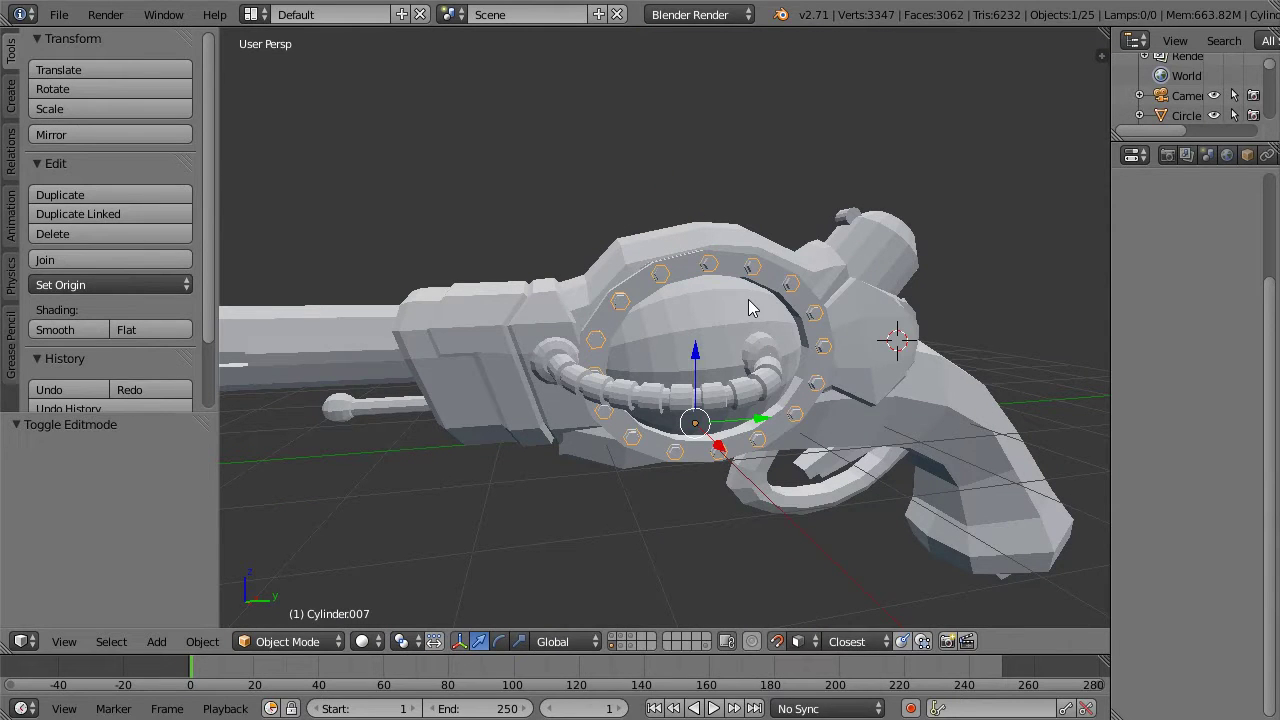
key(m)
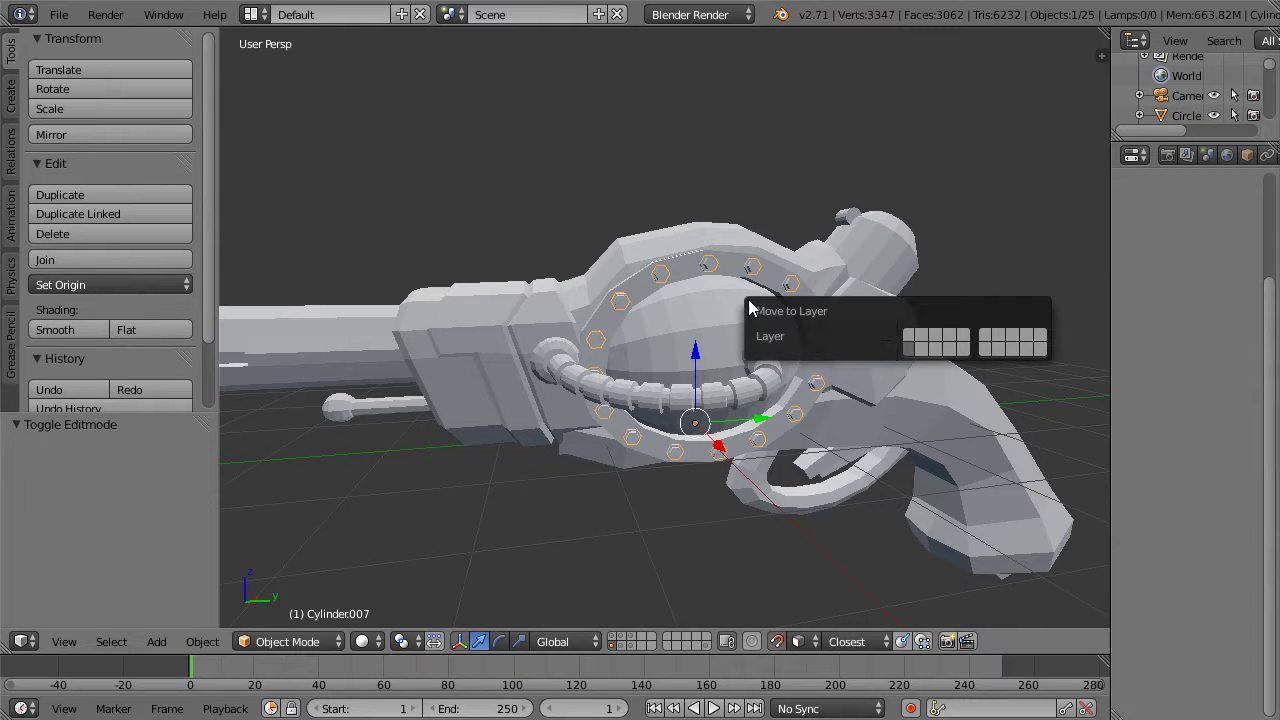
click(961, 343)
click(651, 643)
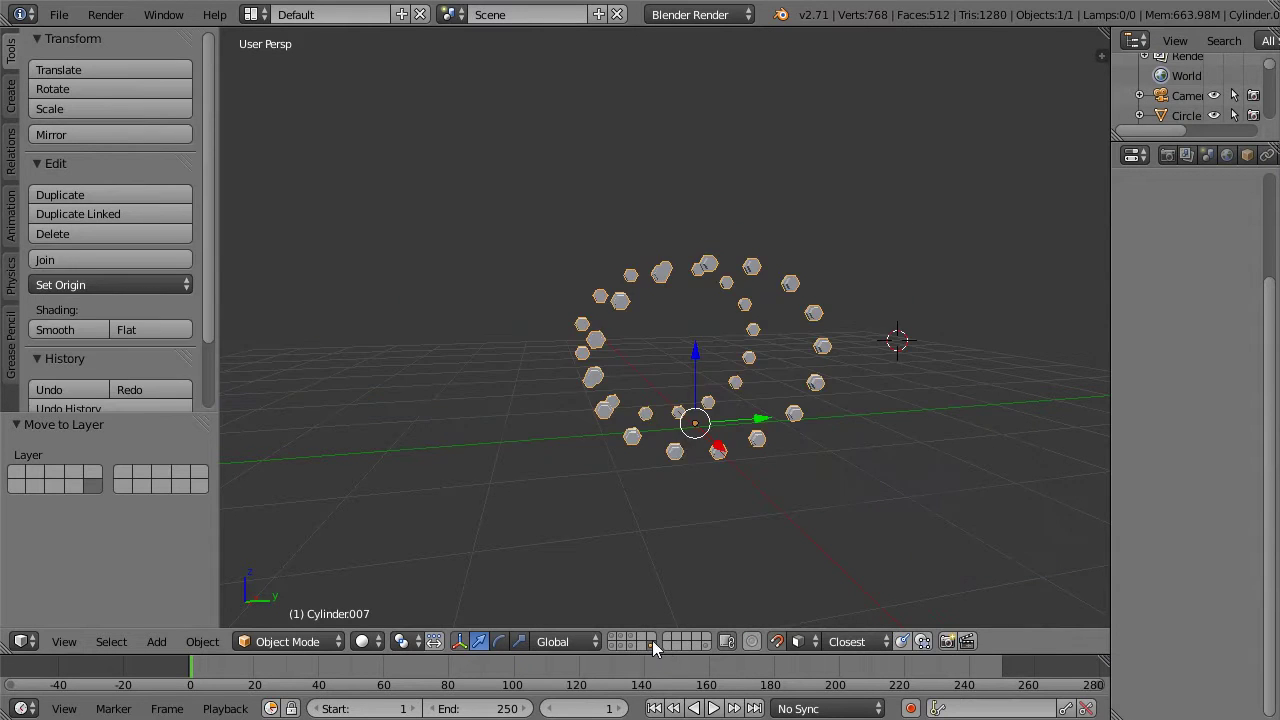
Step: In Edit Mode, delete the wide hexagonal back faces of all 16 bolts in the editable ring, on the side facing the gun
key(Tab)
middle_drag(771, 298, 805, 274)
click(615, 641)
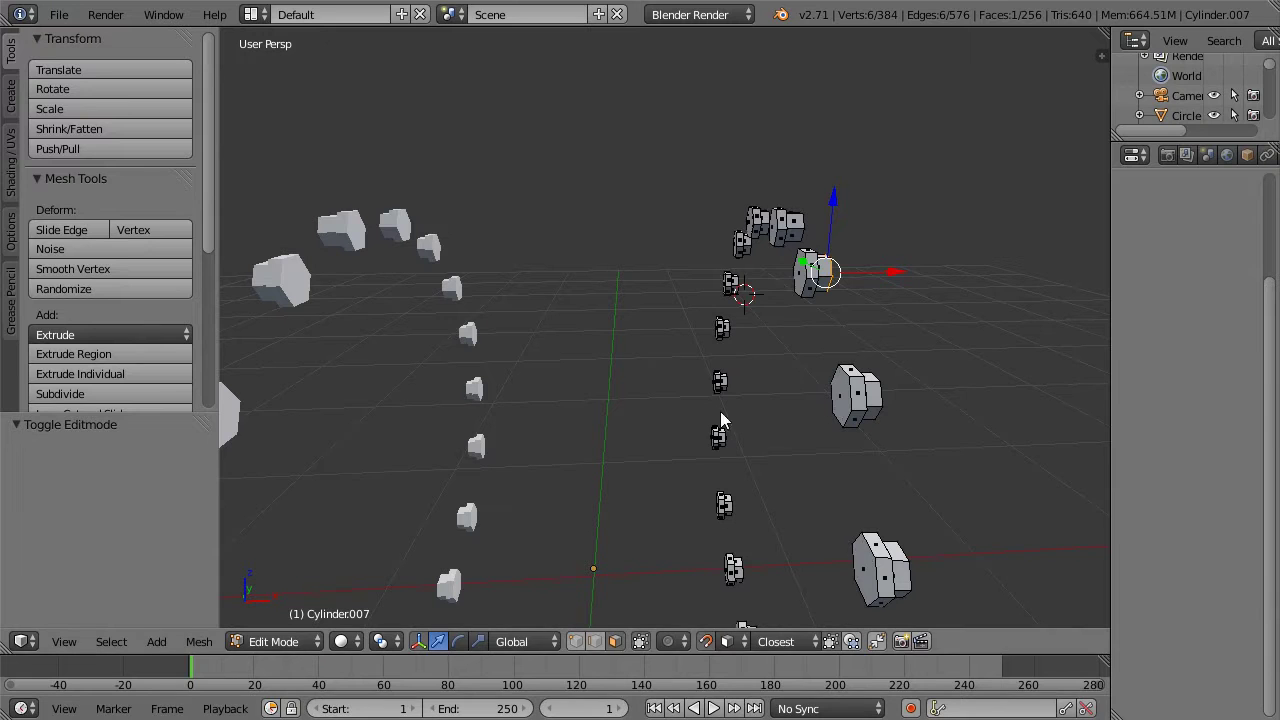
right_click(798, 271)
shift+right_click(838, 397)
shift+right_click(862, 572)
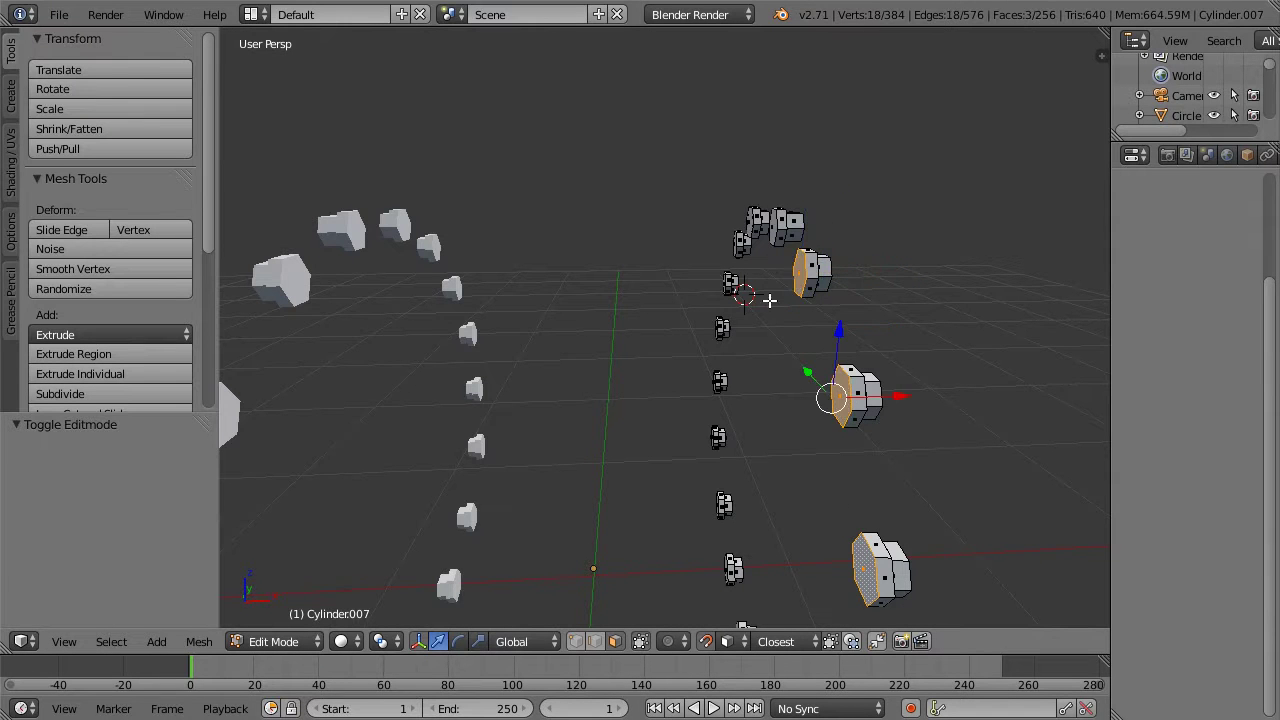
shift+right_click(772, 221)
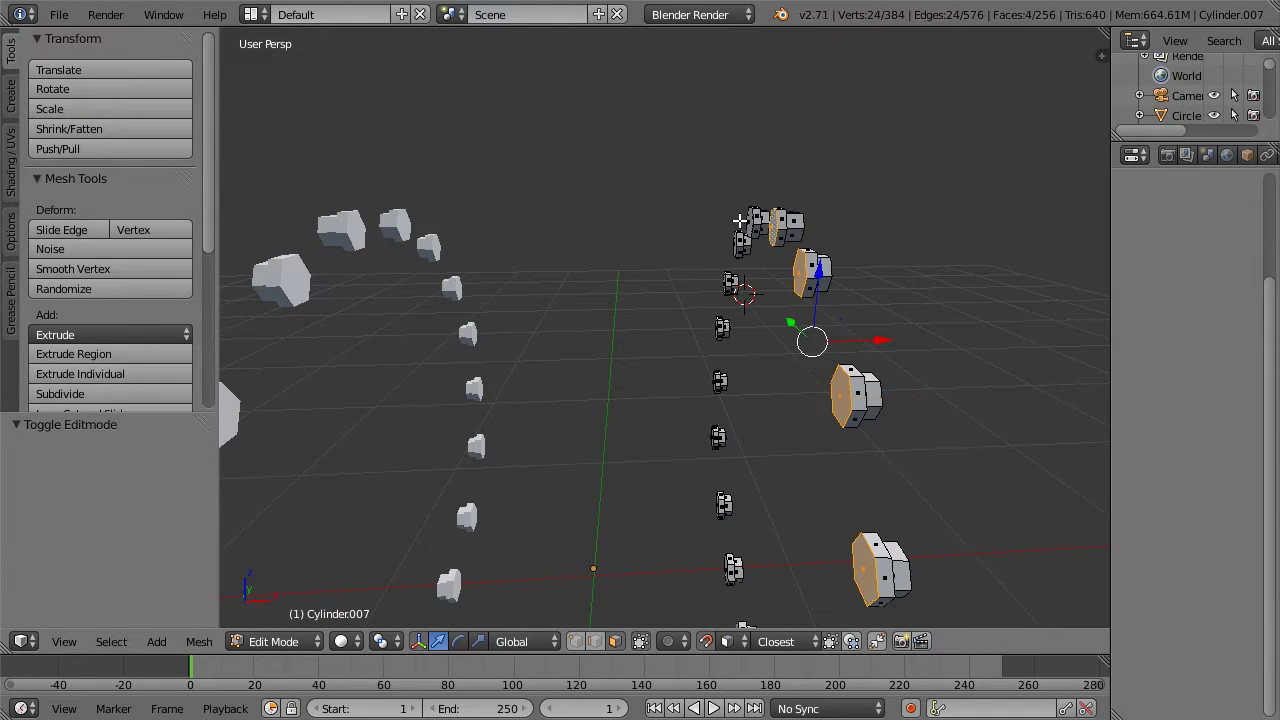
middle_drag(772, 221, 788, 246)
shift+right_click(870, 280)
shift+right_click(818, 282)
shift+right_click(788, 309)
shift+right_click(768, 348)
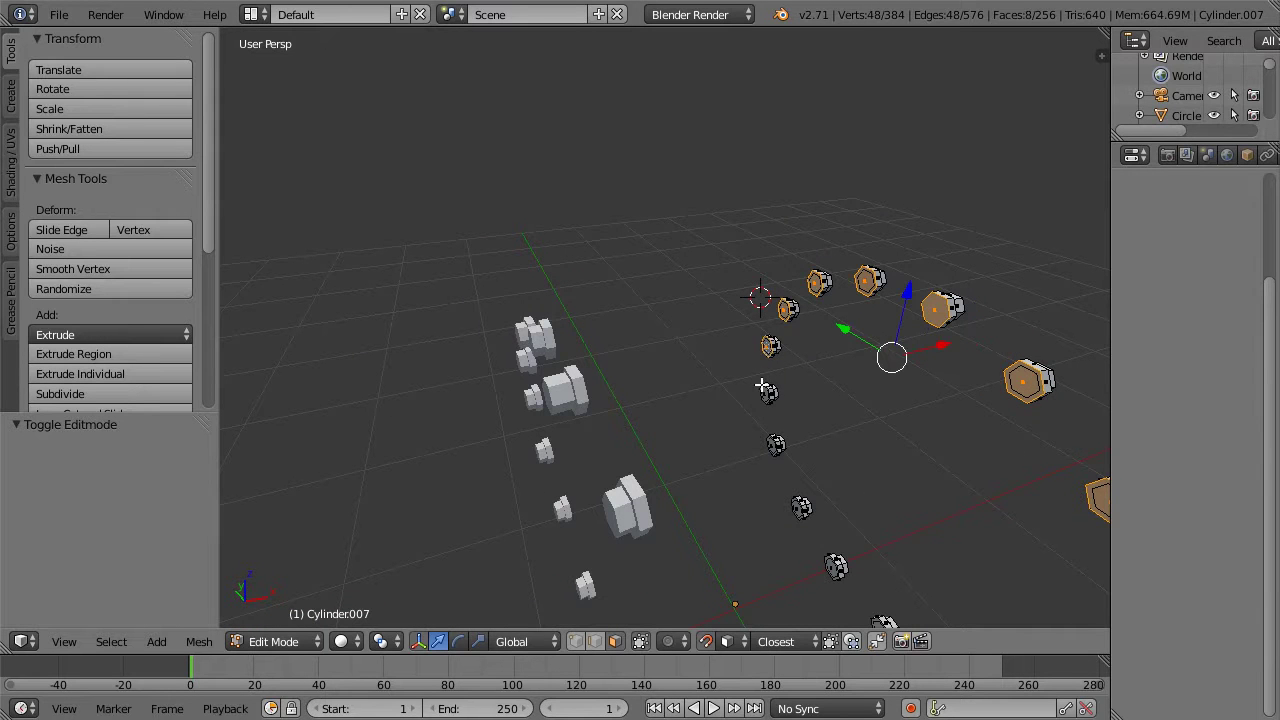
shift+right_click(766, 393)
shift+right_click(775, 445)
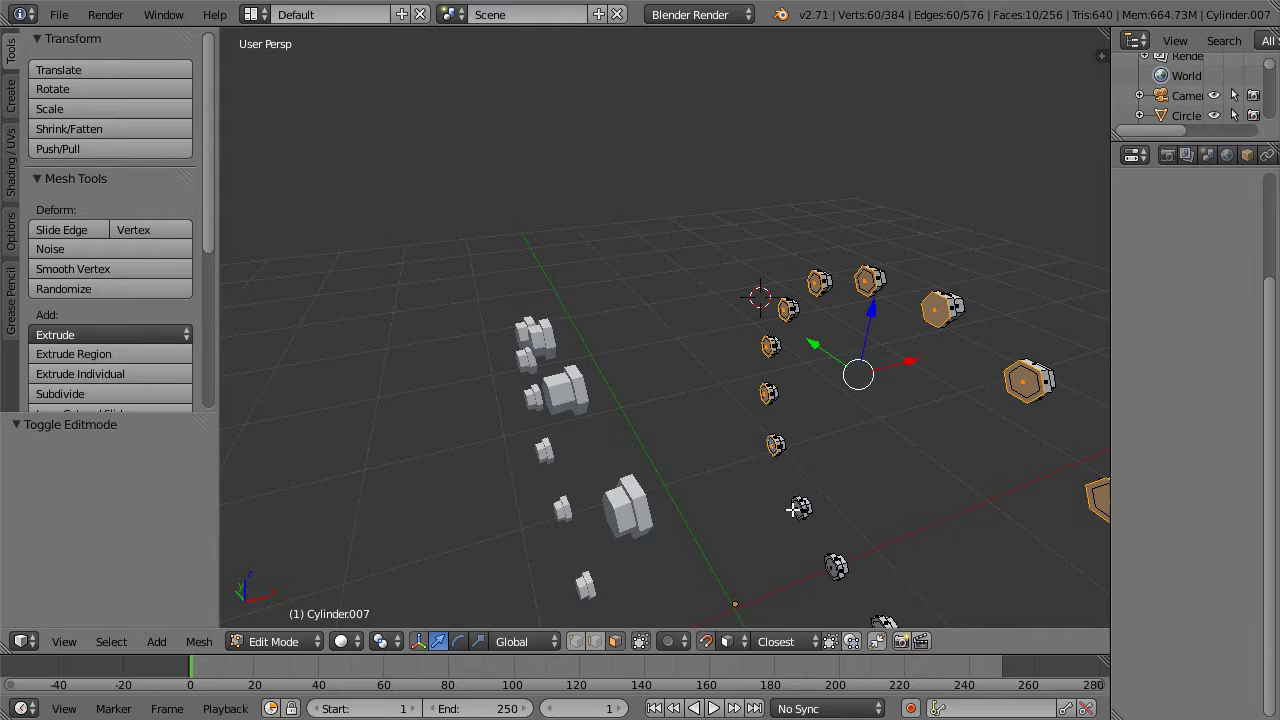
shift+right_click(801, 508)
shift+right_click(828, 566)
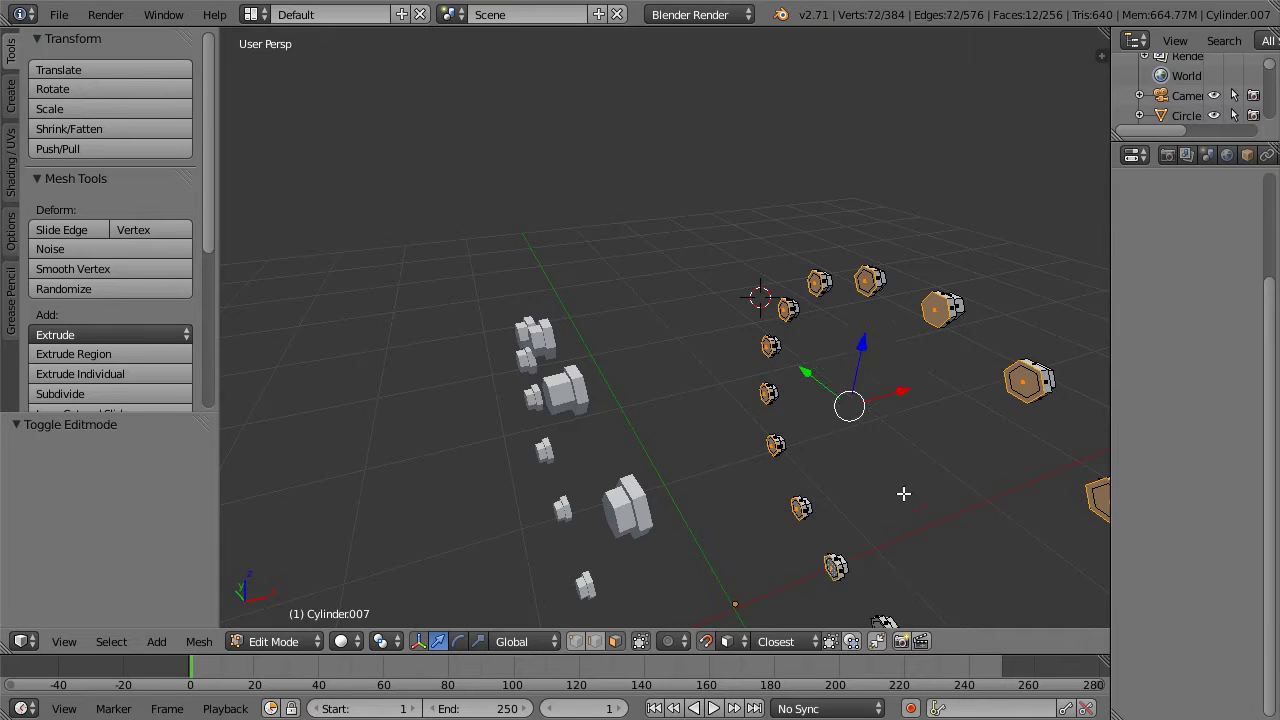
shift+middle_drag(900, 517, 783, 374)
shift+right_click(692, 440)
shift+right_click(729, 463)
shift+right_click(759, 452)
shift+right_click(789, 396)
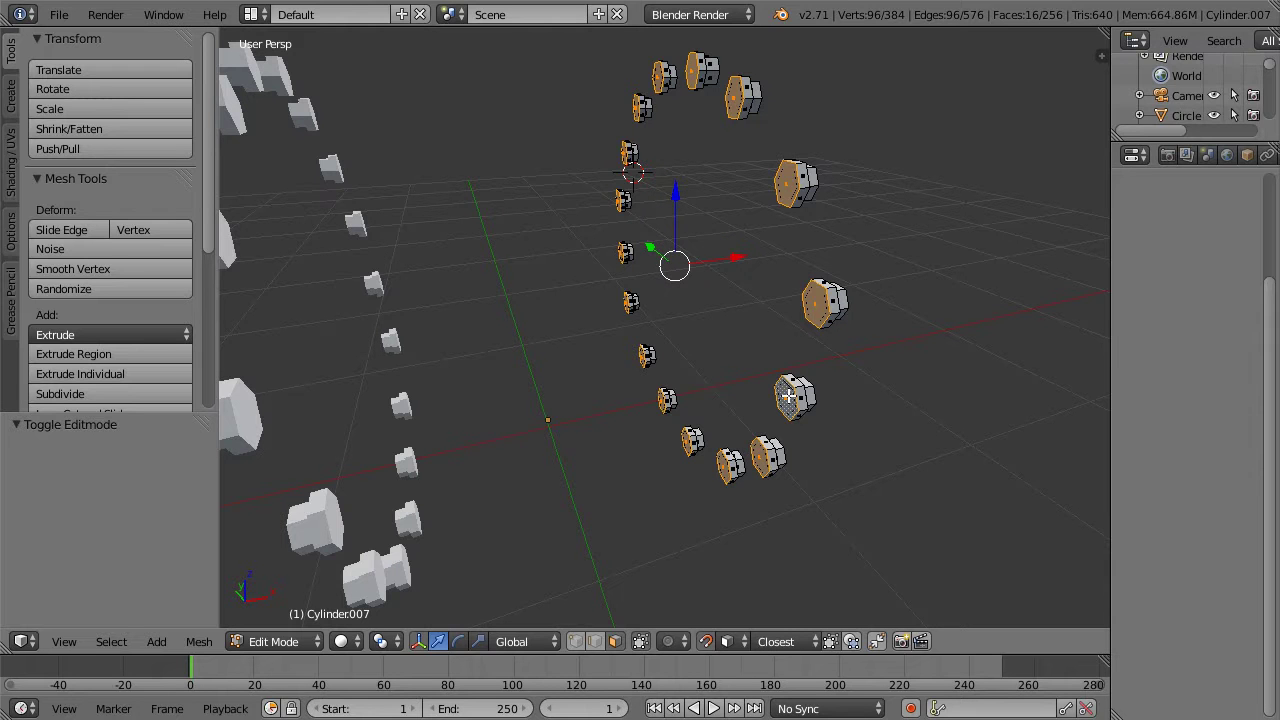
key(x)
key(Down)
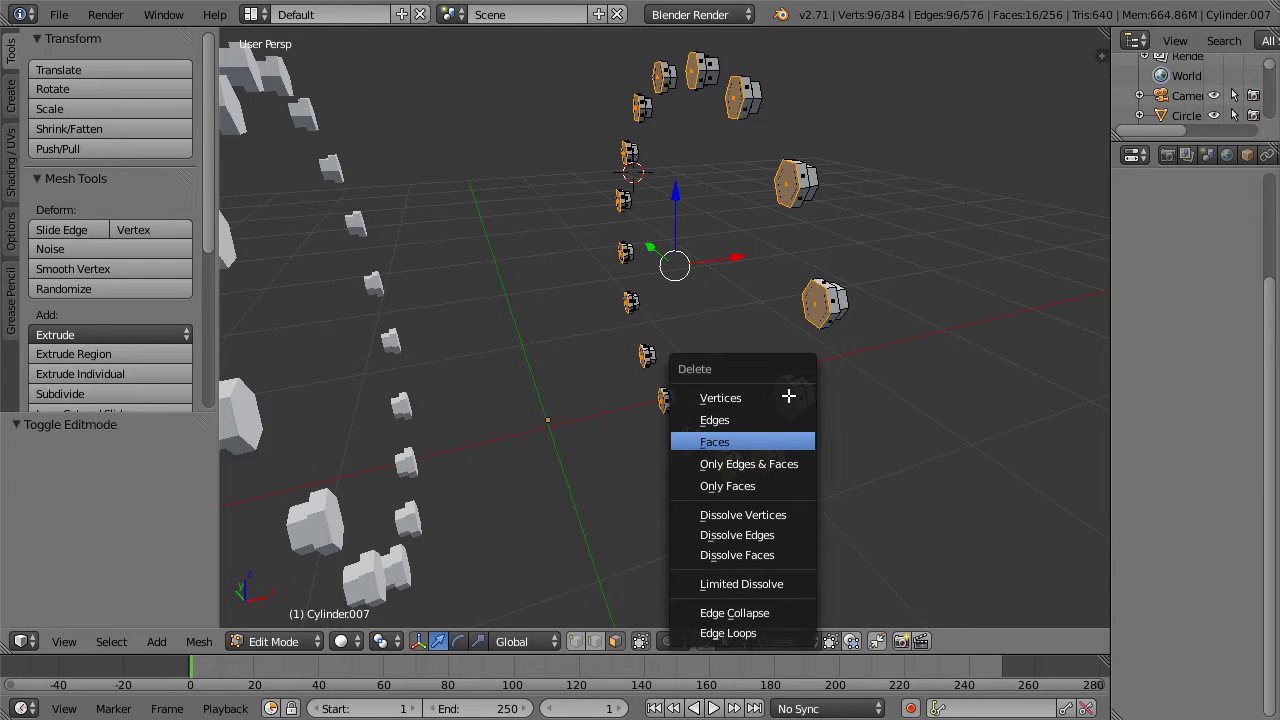
key(Return)
Step: Delete the inner hexagonal faces inside the open backs of the same 16 bolts
right_click(820, 306)
shift+right_click(785, 185)
shift+right_click(737, 100)
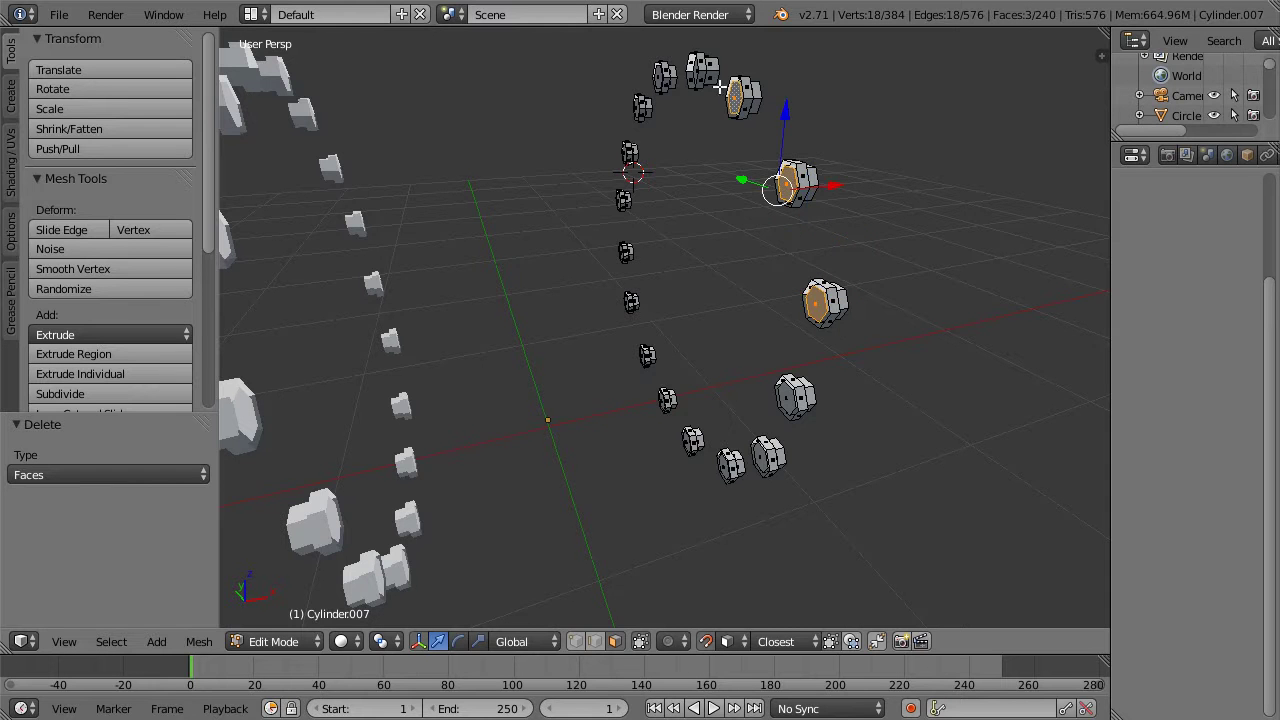
middle_drag(690, 77, 738, 122)
shift+right_click(773, 141)
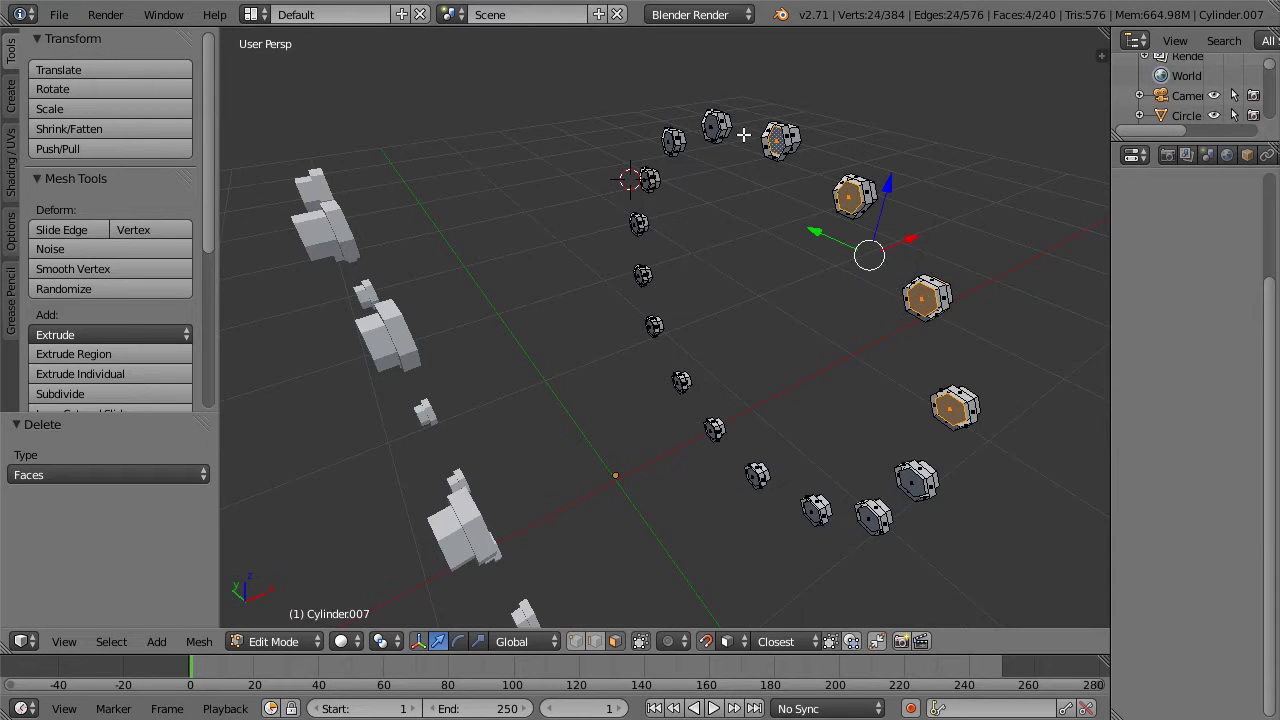
shift+right_click(714, 127)
shift+right_click(669, 143)
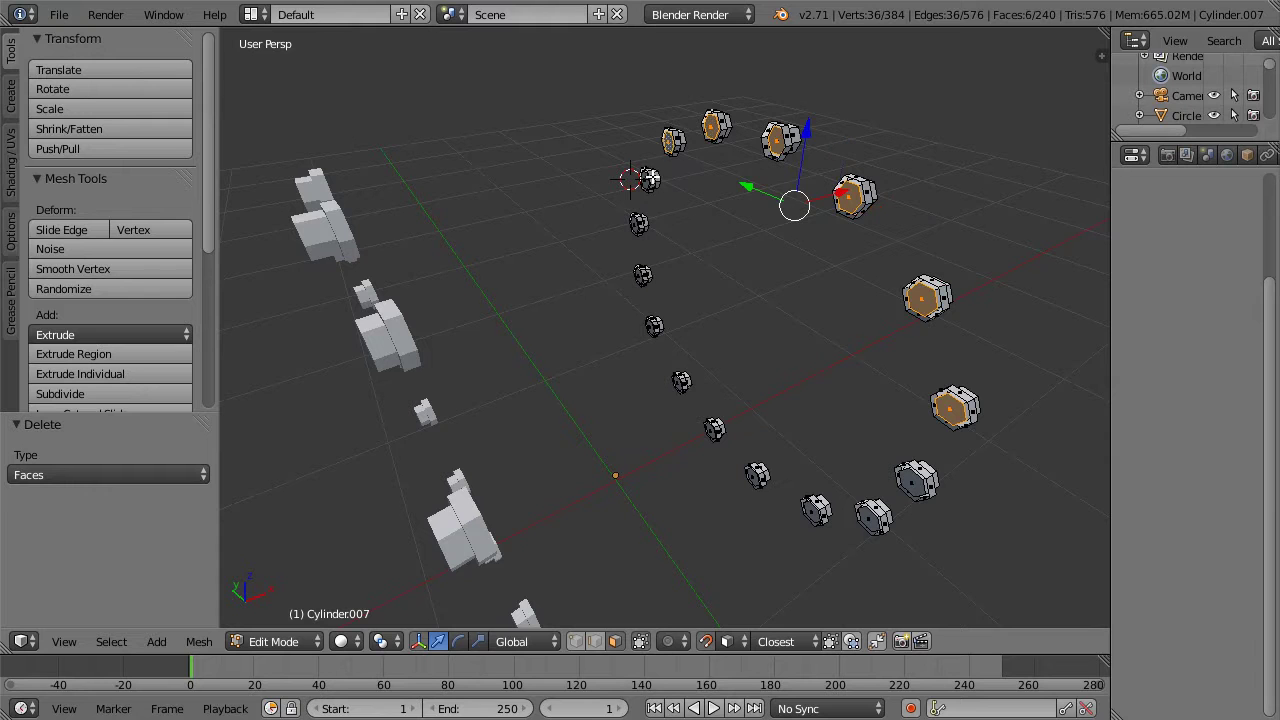
shift+right_click(648, 179)
shift+right_click(637, 223)
shift+right_click(642, 273)
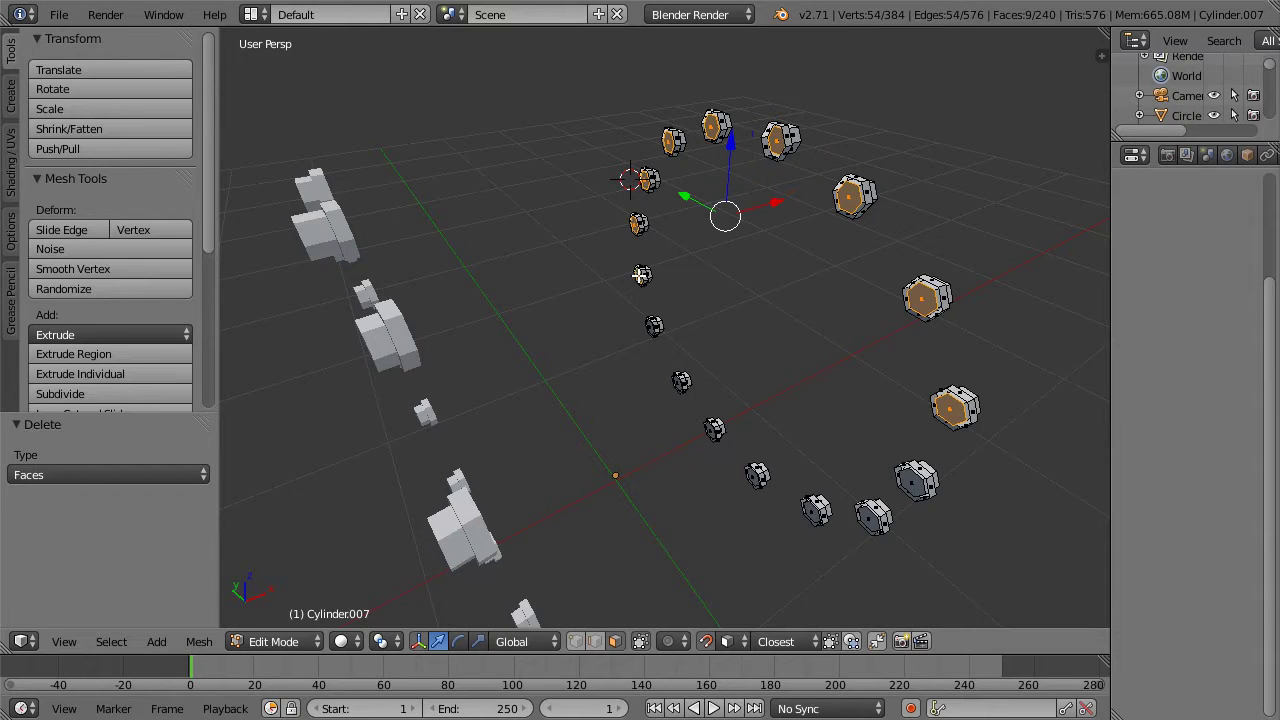
shift+right_click(652, 327)
shift+right_click(680, 382)
shift+right_click(712, 429)
shift+right_click(757, 474)
shift+right_click(815, 510)
shift+right_click(873, 518)
shift+right_click(912, 482)
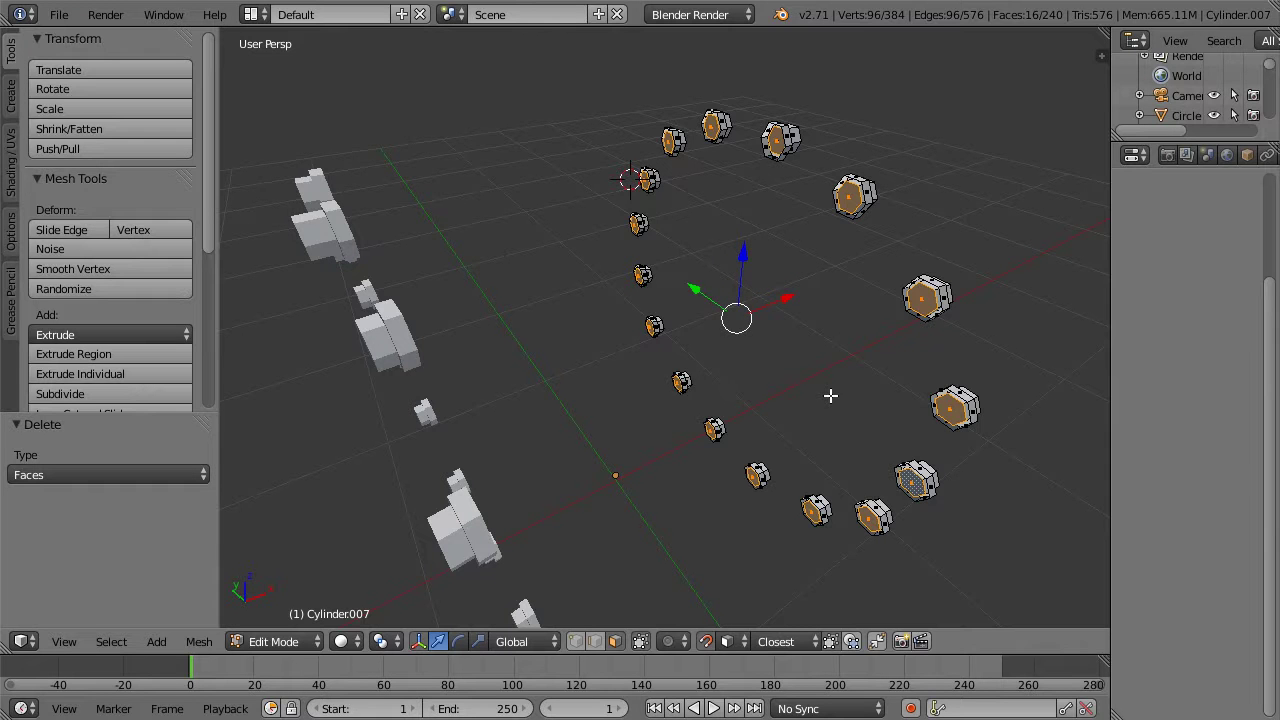
key(x)
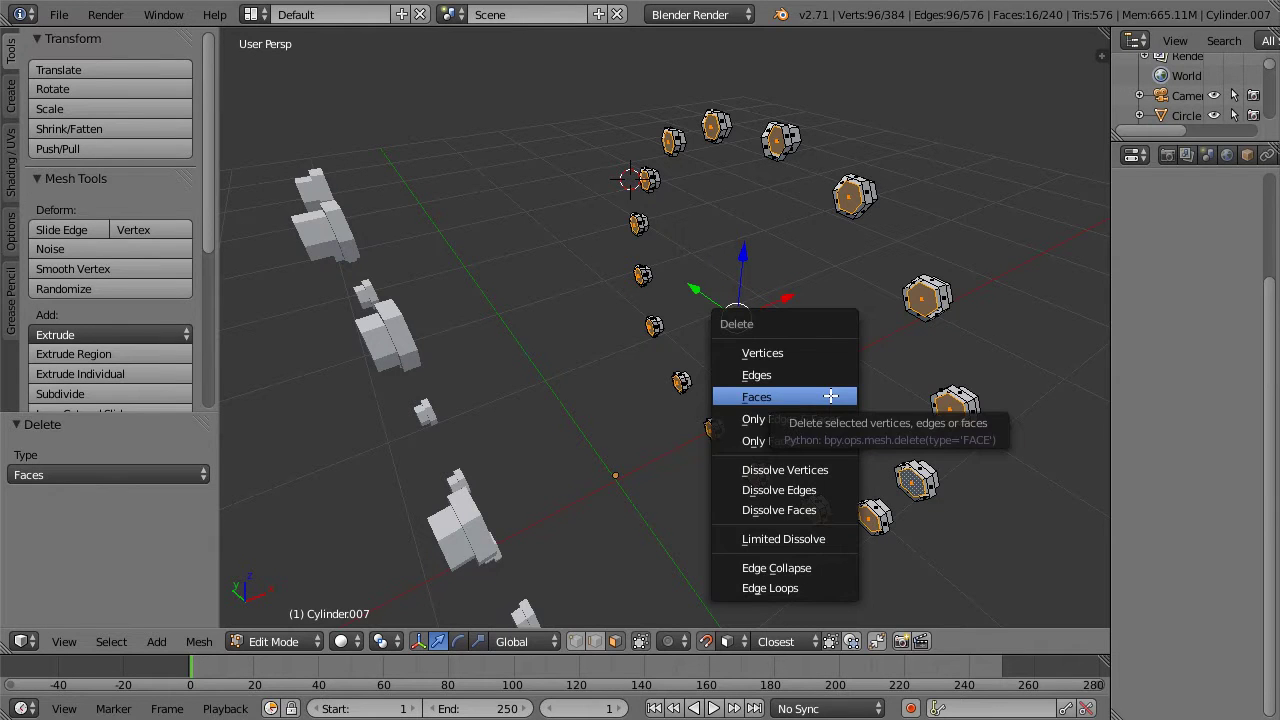
click(830, 396)
Step: Triangulate the outer hexagonal face and the wider hexagonal rim face behind it on the front side of all 16 ring bolts
middle_drag(856, 304, 616, 257)
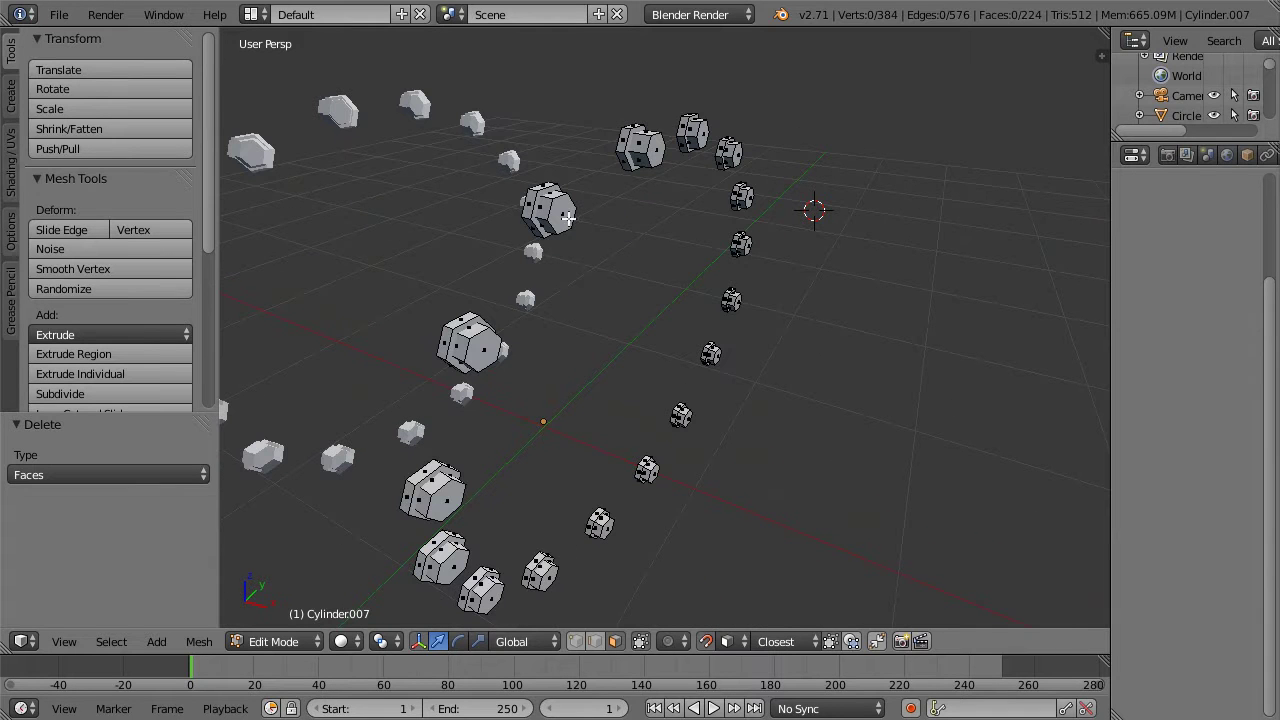
right_click(538, 203)
shift+right_click(570, 213)
shift+right_click(486, 343)
shift+right_click(454, 344)
shift+right_click(440, 484)
shift+right_click(437, 470)
shift+right_click(444, 558)
shift+right_click(441, 545)
middle_drag(522, 538, 484, 492)
shift+right_click(342, 400)
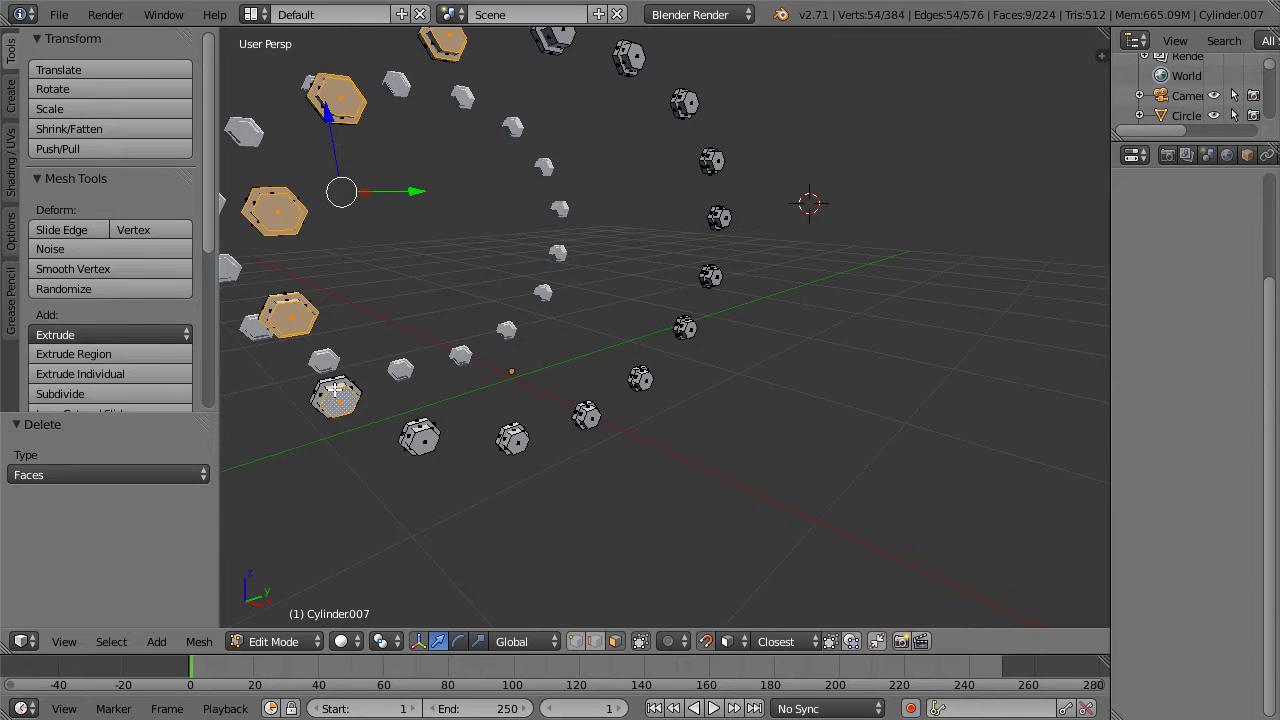
shift+right_click(337, 386)
shift+right_click(421, 440)
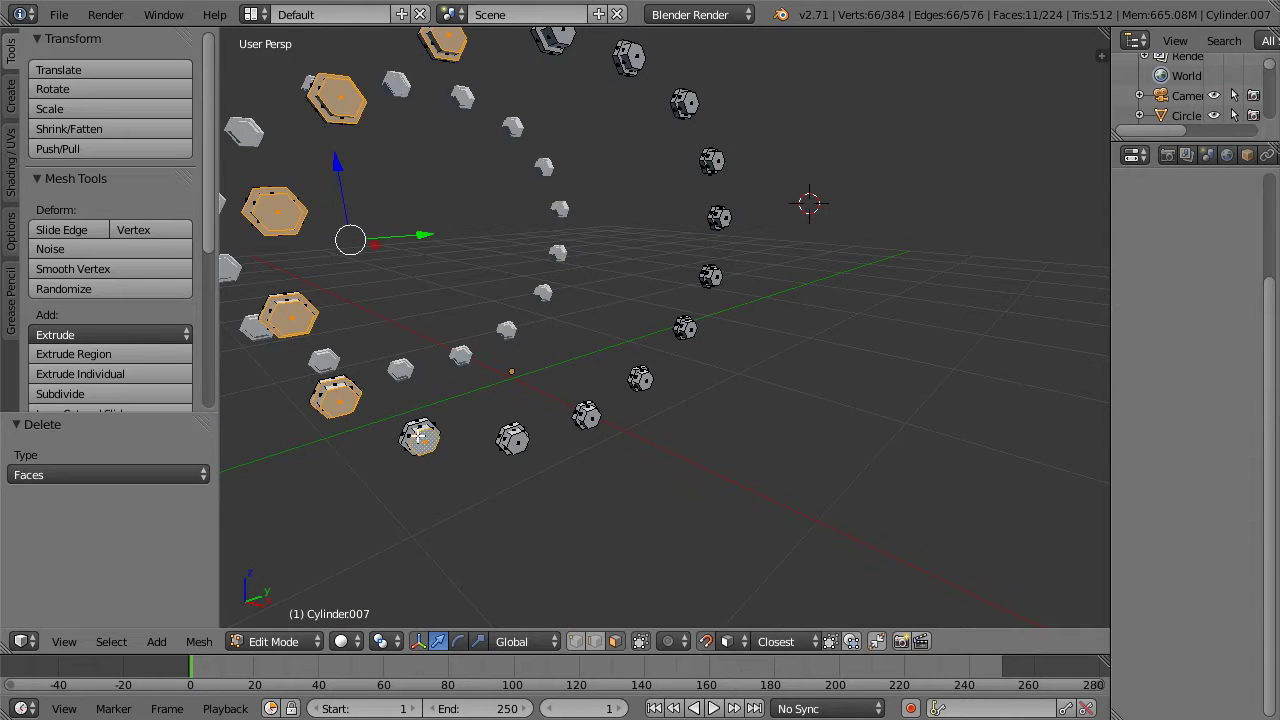
shift+right_click(417, 424)
key(ctrl+z)
shift+right_click(417, 427)
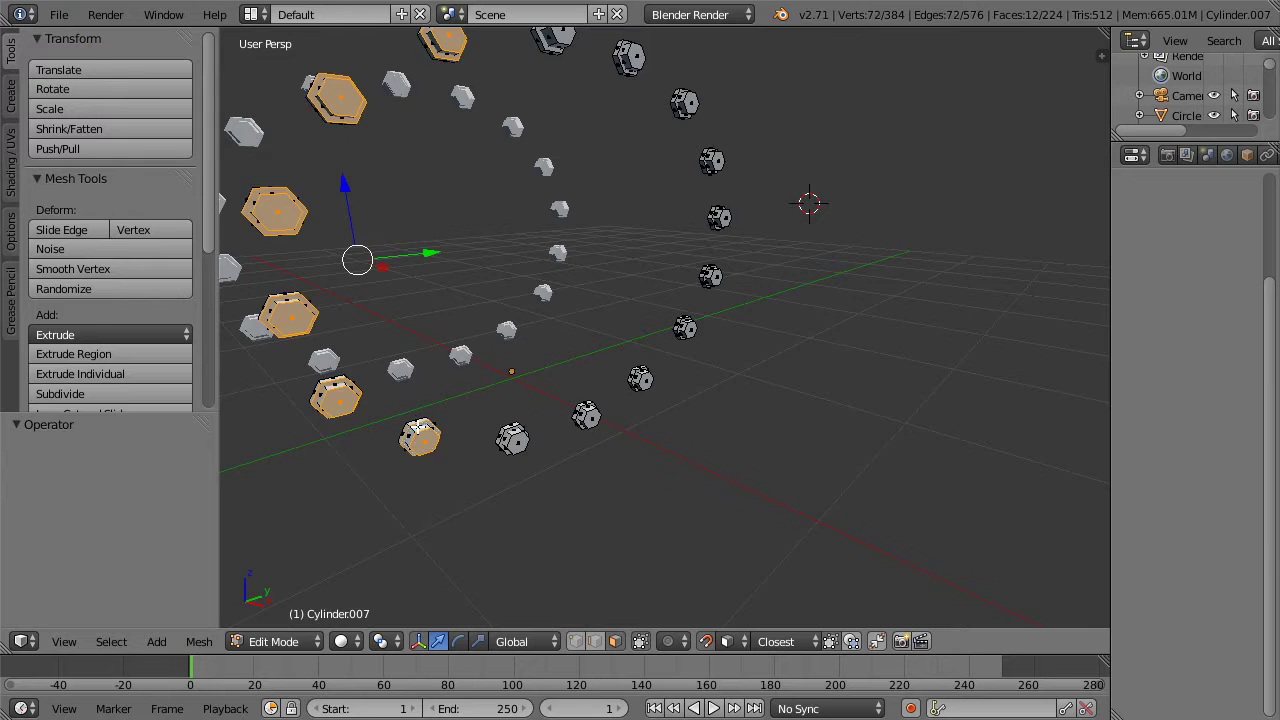
middle_drag(510, 462, 596, 370)
shift+right_click(456, 423)
shift+right_click(434, 385)
shift+right_click(657, 372)
shift+right_click(648, 340)
shift+right_click(772, 291)
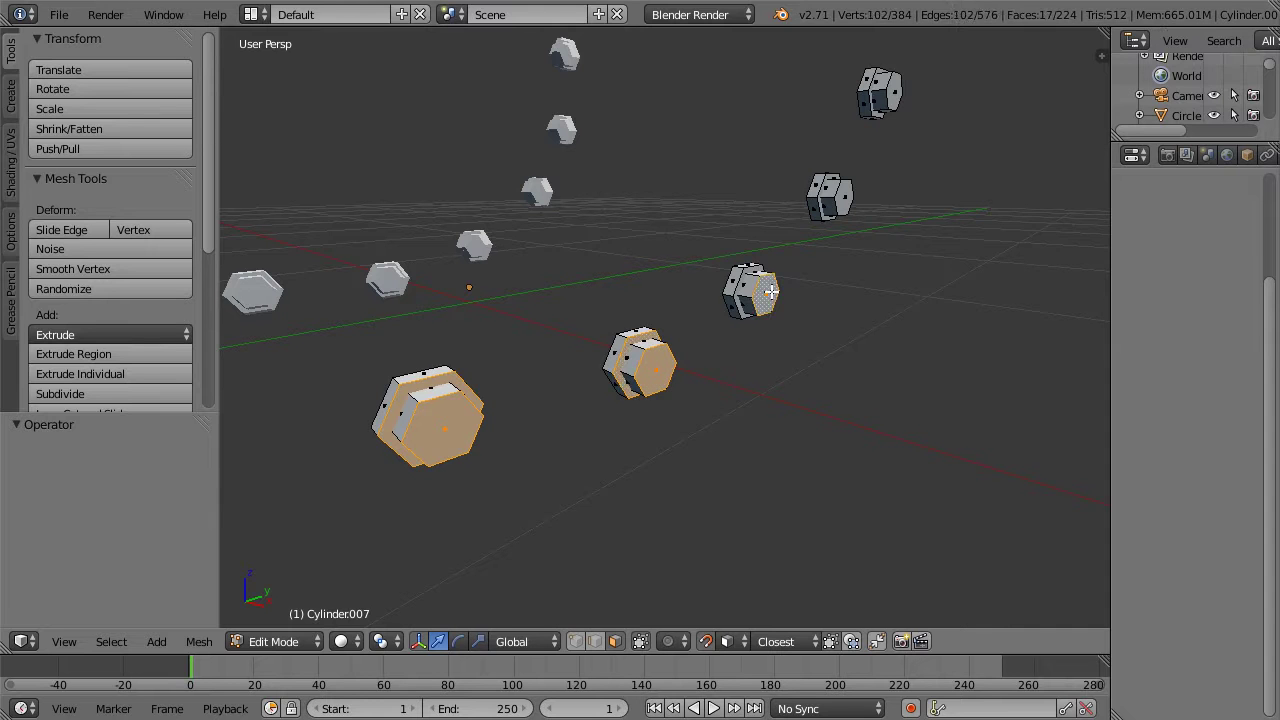
shift+right_click(755, 272)
middle_drag(755, 272, 672, 256)
shift+right_click(672, 256)
shift+right_click(679, 230)
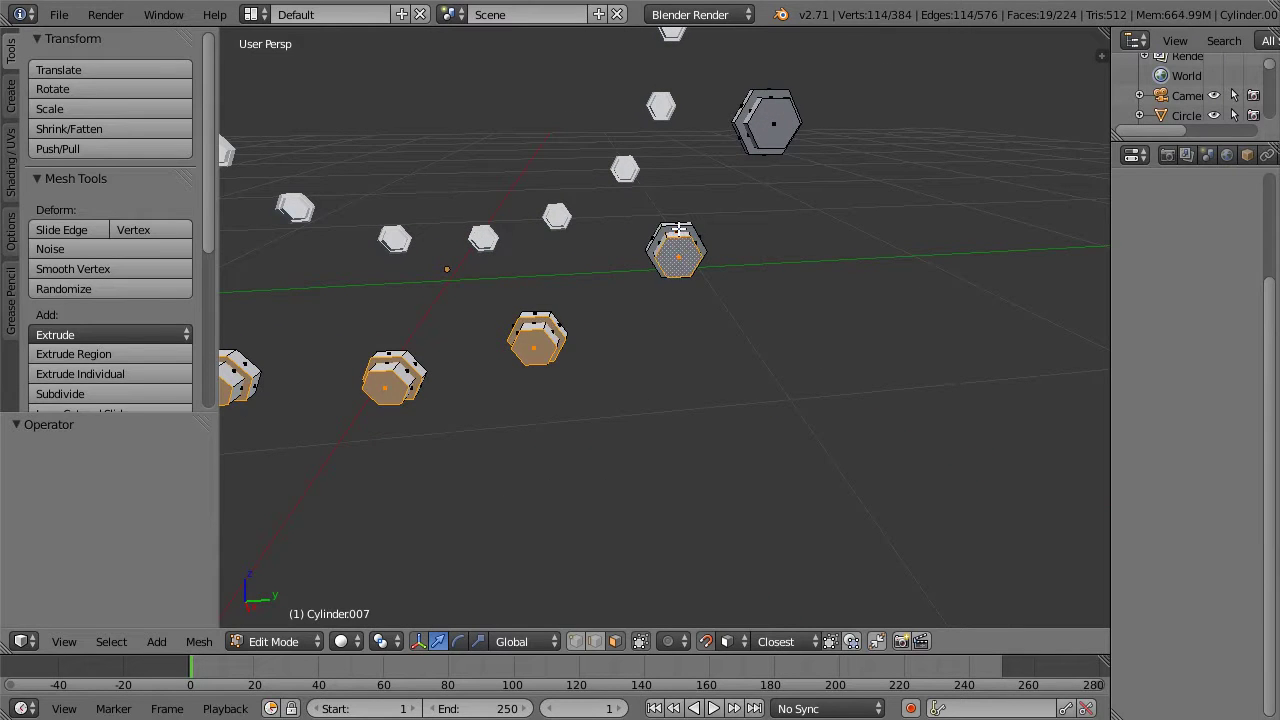
shift+right_click(775, 128)
shift+right_click(751, 103)
shift+middle_drag(775, 107, 761, 243)
shift+right_click(790, 198)
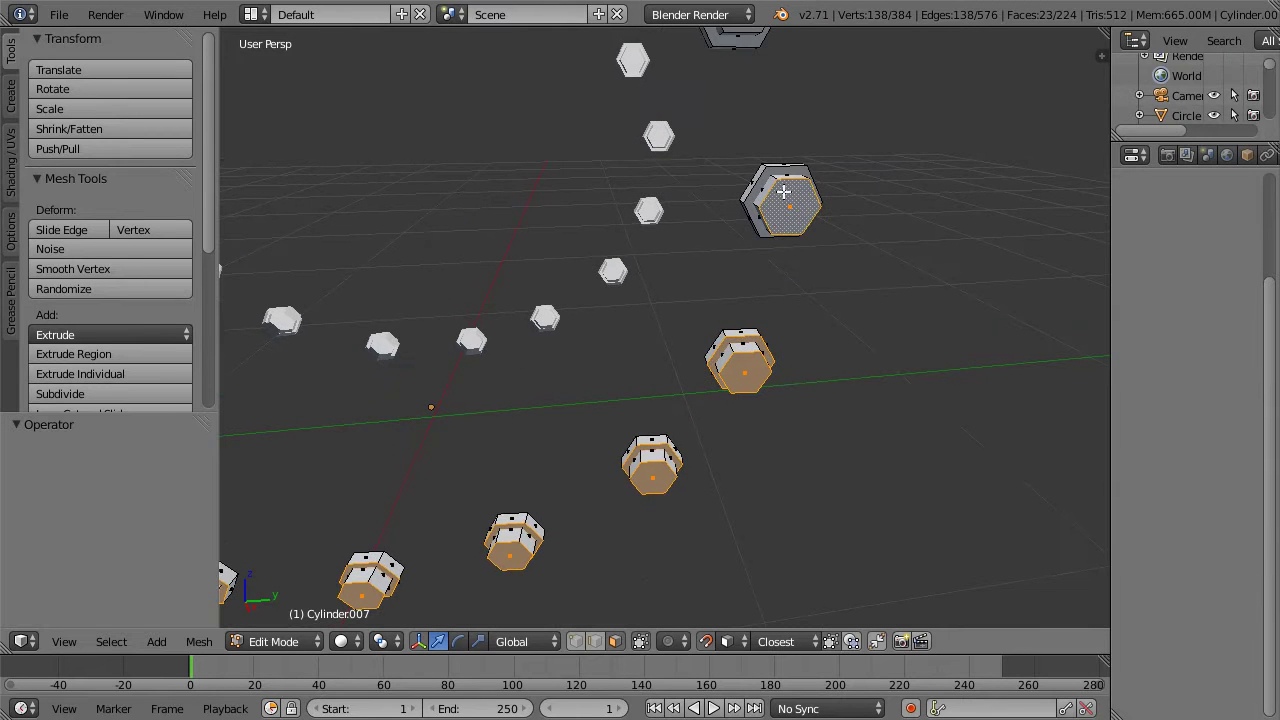
shift+right_click(762, 181)
shift+middle_drag(771, 115, 757, 184)
shift+right_click(713, 213)
shift+right_click(678, 184)
shift+middle_drag(640, 60, 700, 197)
shift+right_click(643, 186)
shift+right_click(638, 141)
scroll(577, 189, down, 1)
shift+middle_drag(516, 177, 576, 183)
shift+right_click(629, 193)
shift+right_click(612, 177)
shift+right_click(389, 181)
shift+right_click(398, 150)
shift+middle_drag(372, 201, 532, 194)
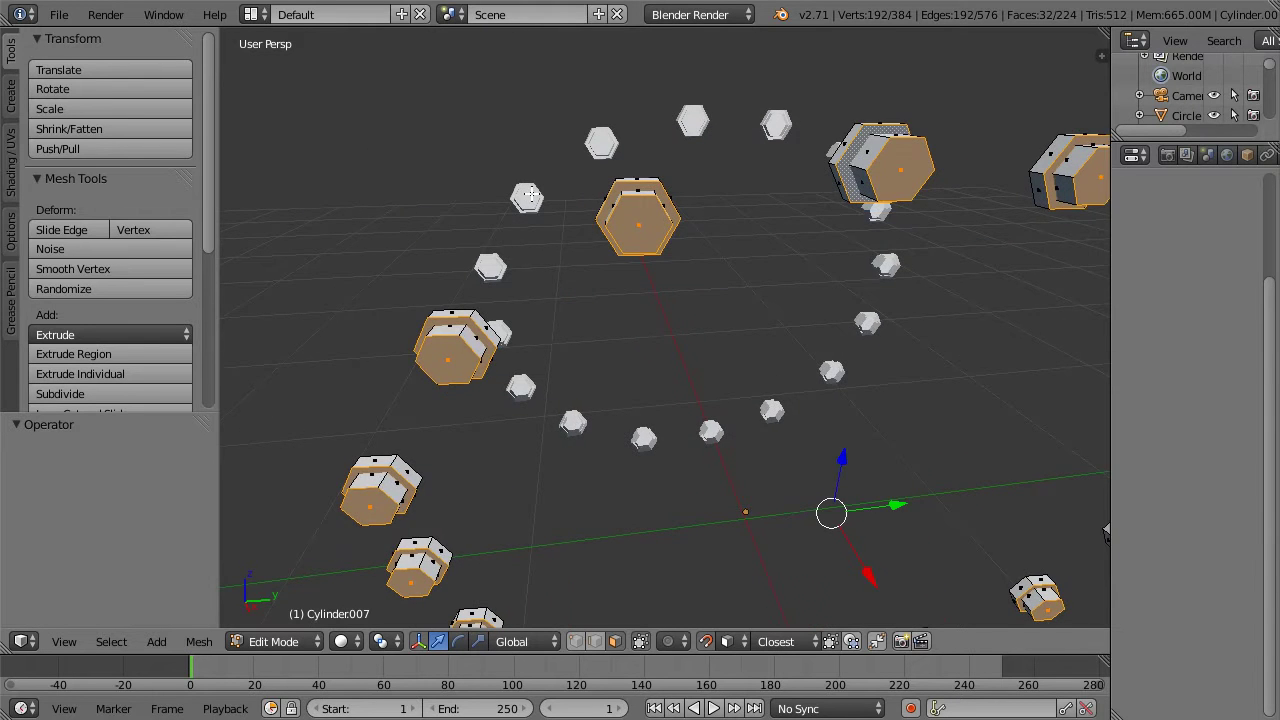
scroll(648, 203, down, 5)
key(ctrl+t)
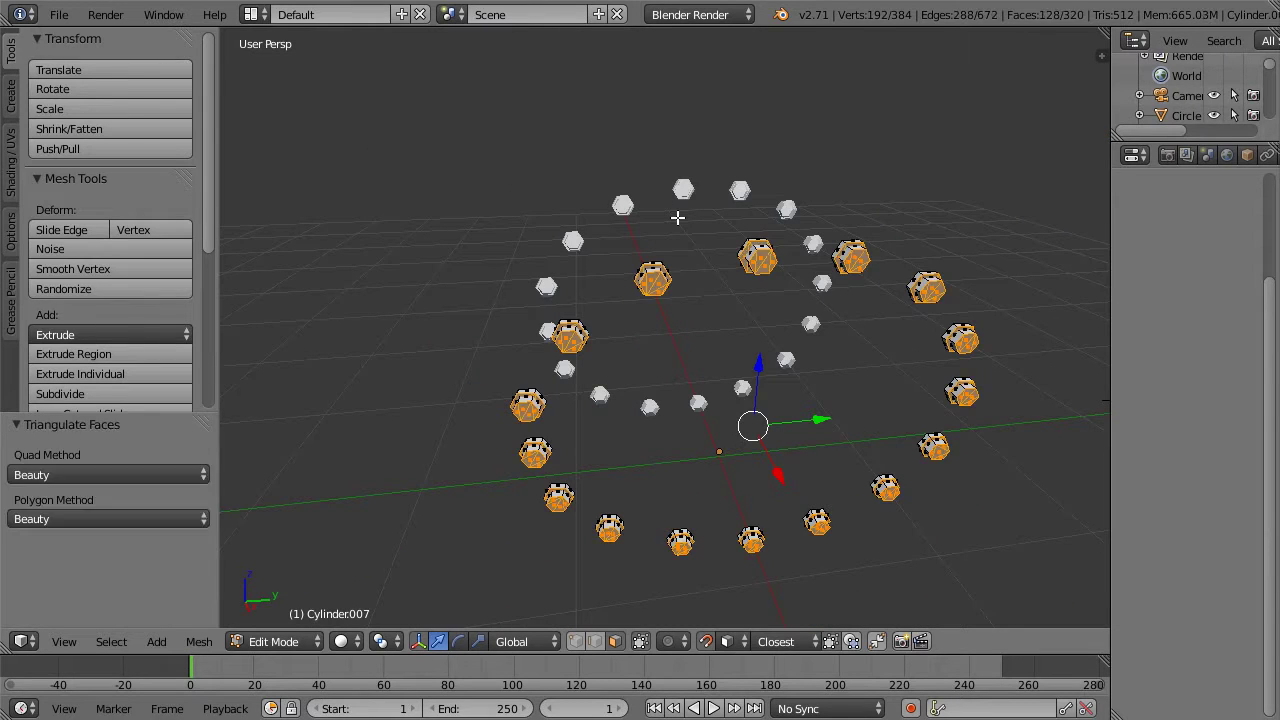
middle_drag(902, 408, 808, 352)
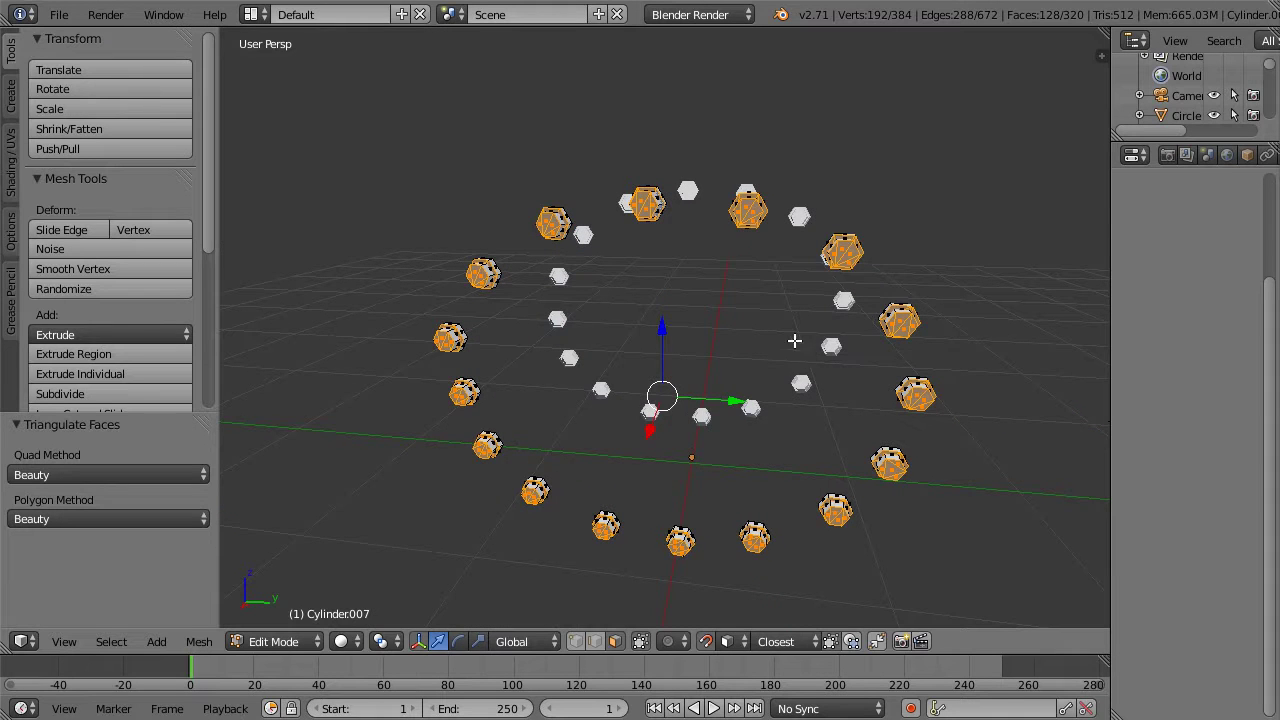
Step: Return to Object Mode, move the ring bolts to layer 11 and display that layer
key(Tab)
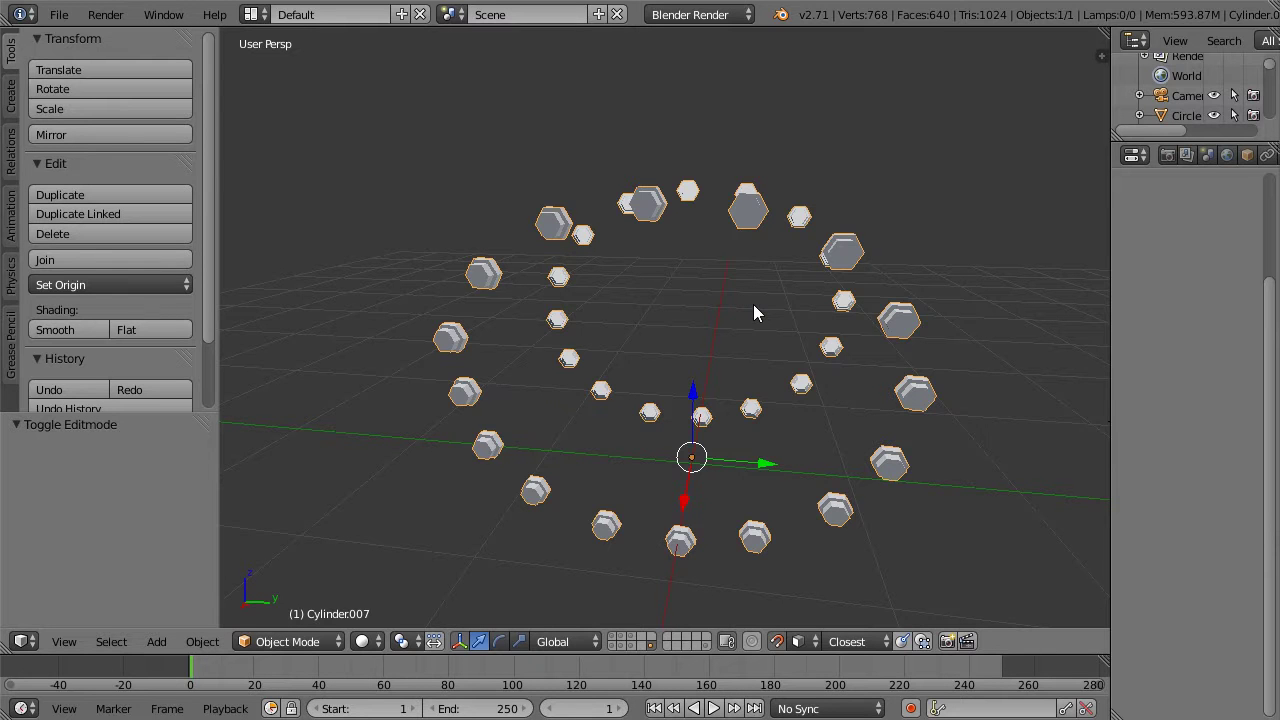
key(Tab)
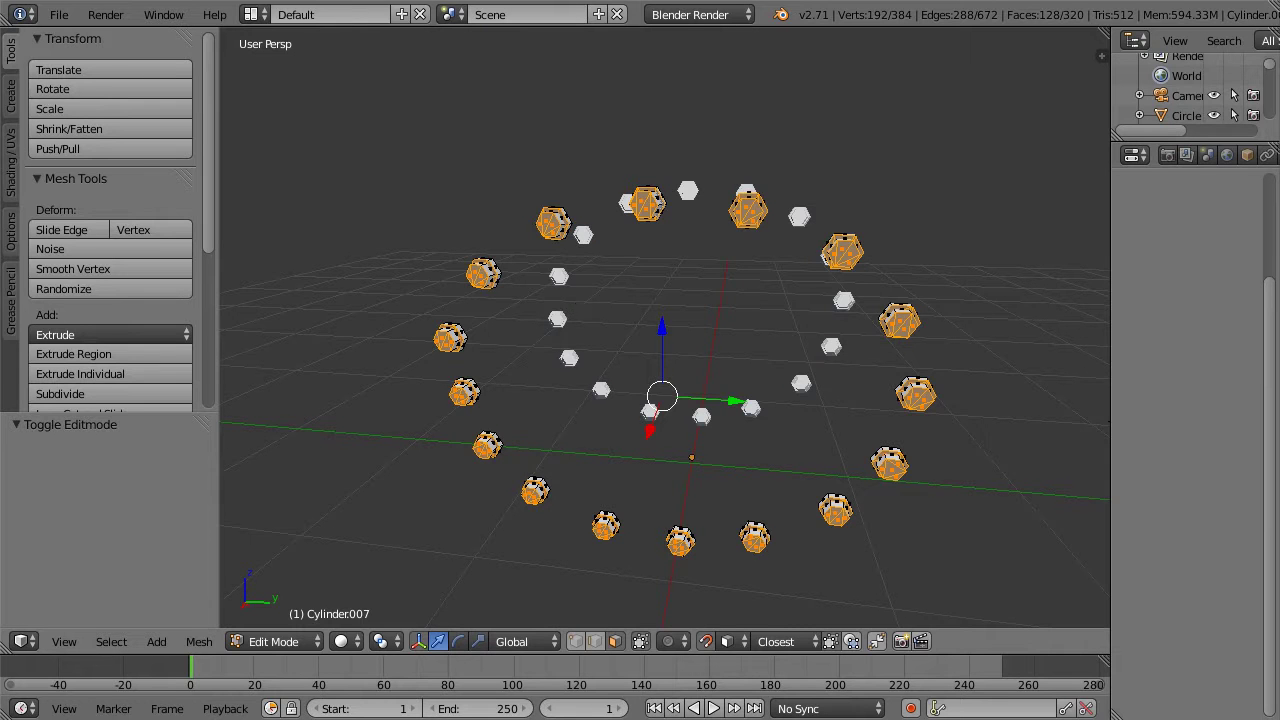
key(Tab)
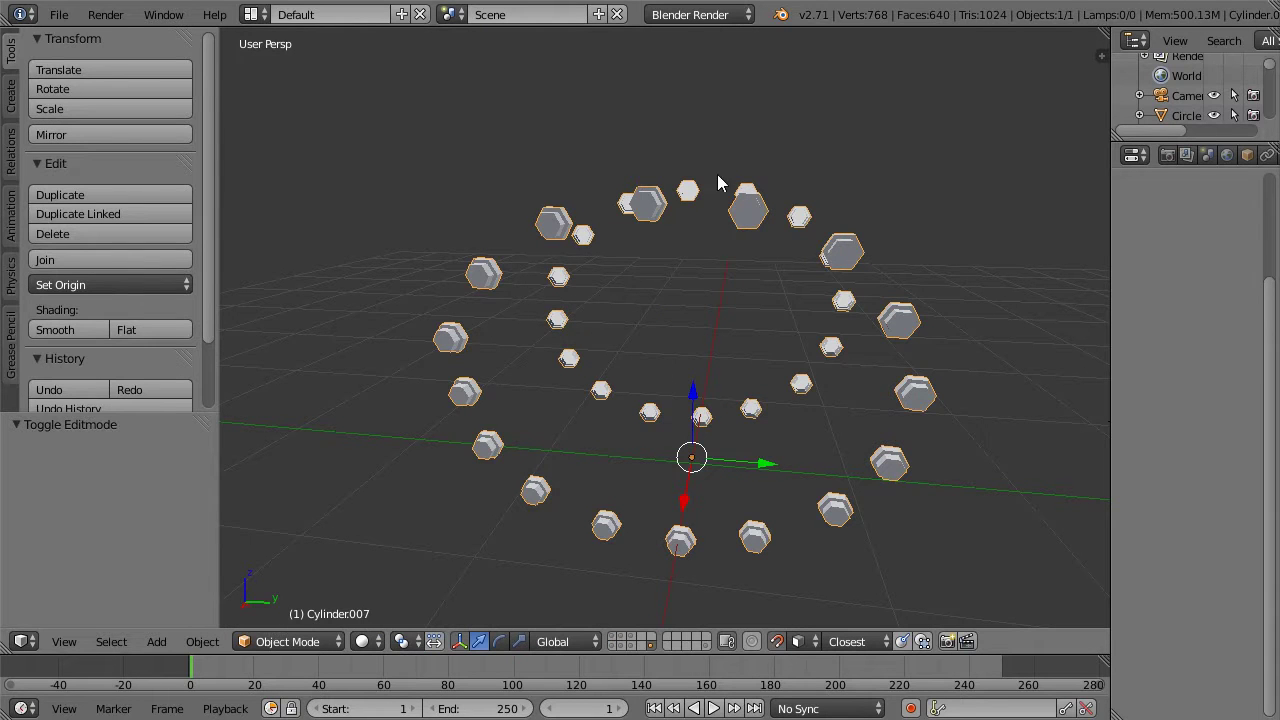
key(m)
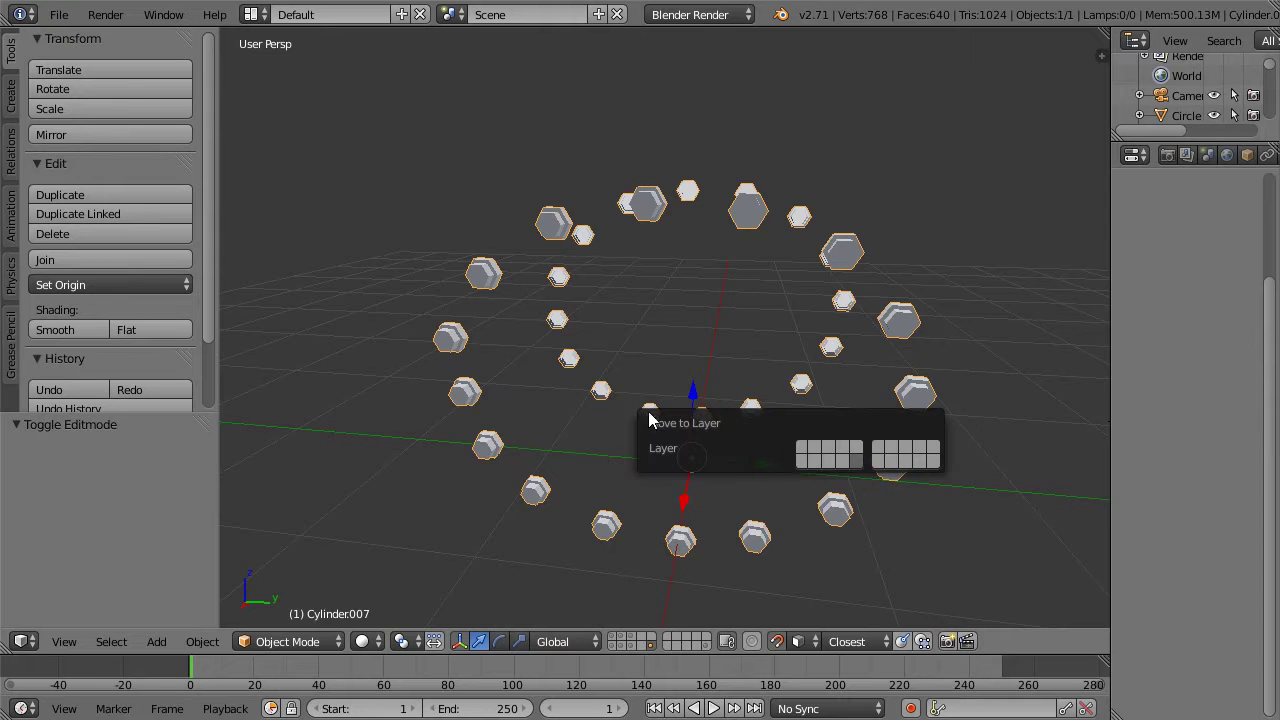
click(801, 460)
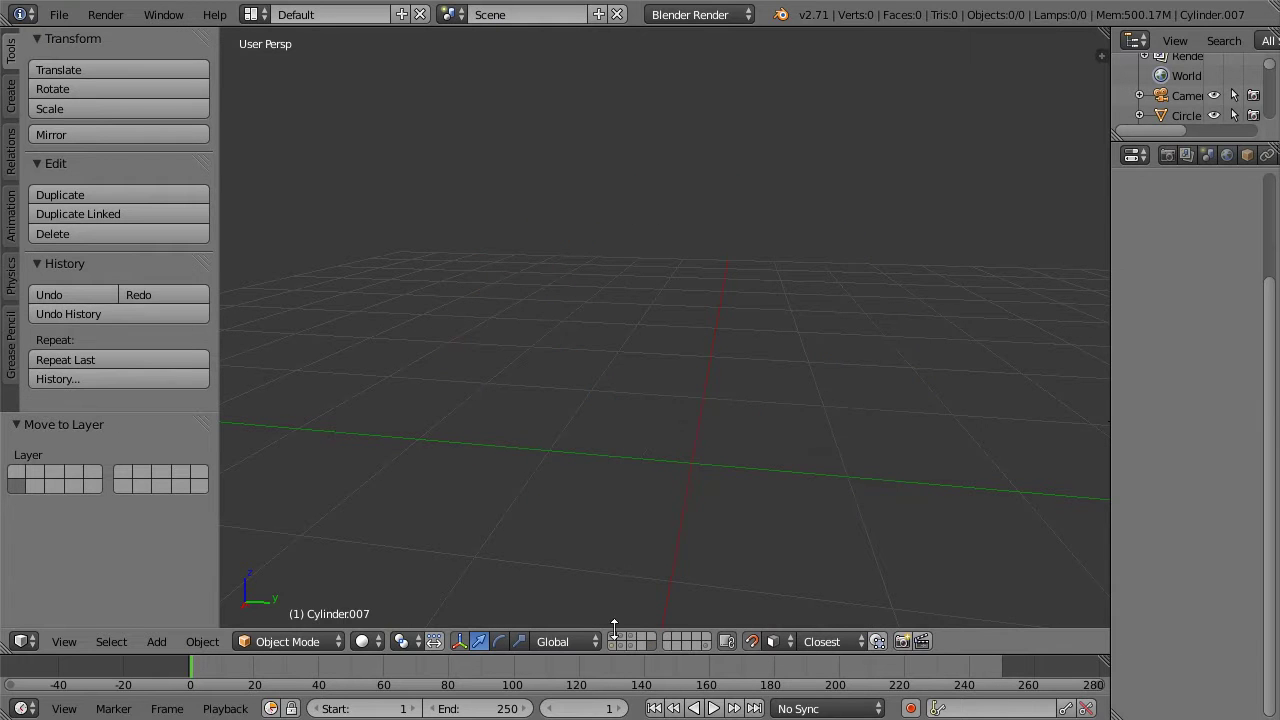
click(611, 645)
scroll(702, 369, down, 1)
Step: Inspect the low-poly sphere's mesh in Edit Mode, then give the matching sphere on layer 1 a level 2 subdivision
right_click(625, 328)
key(Tab)
mouse_move(624, 327)
middle_down()
mouse_move(625, 278)
mouse_move(640, 292)
middle_up()
key(Tab)
click(621, 647)
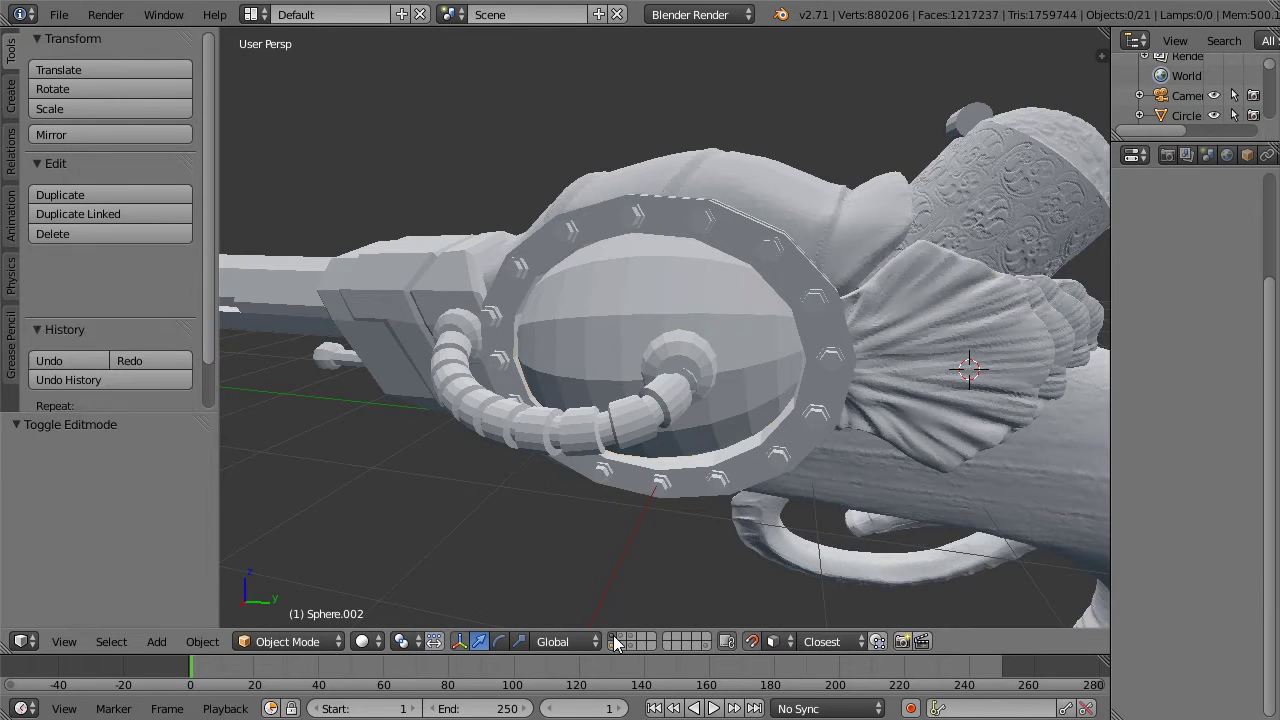
right_click(636, 271)
middle_drag(636, 271, 666, 271)
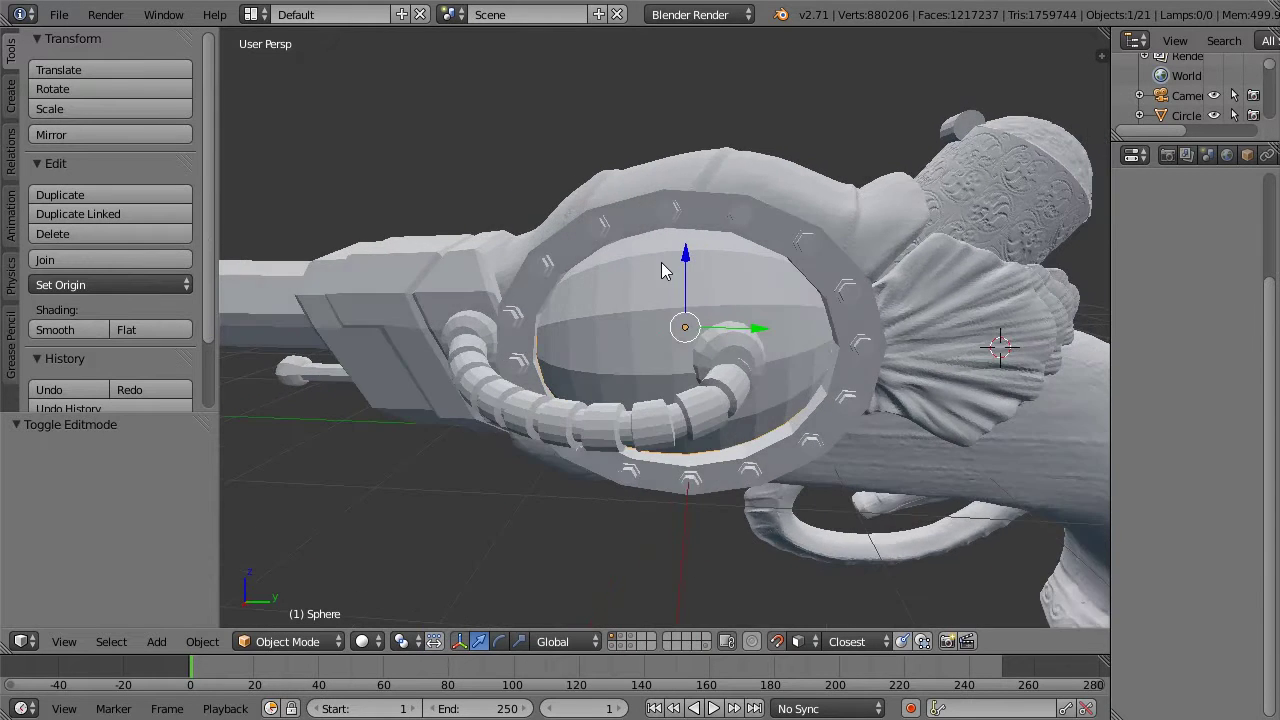
key(ctrl+1)
key(ctrl+2)
middle_drag(713, 271, 702, 298)
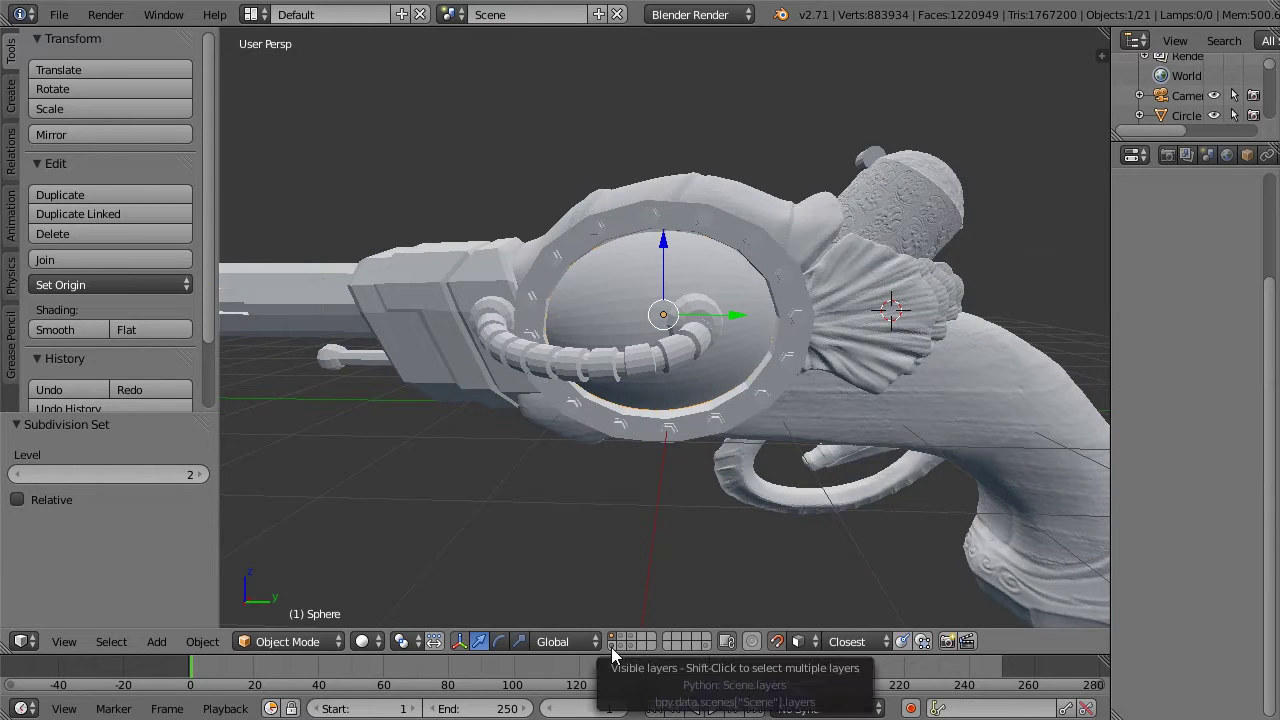
Step: On layer 11, show the object transform values and apply location, rotation and scale to the large fan plate beside the bolted ring
click(612, 647)
middle_drag(712, 354, 789, 334)
right_click(745, 316)
key(Tab)
key(Tab)
middle_drag(799, 410, 885, 318)
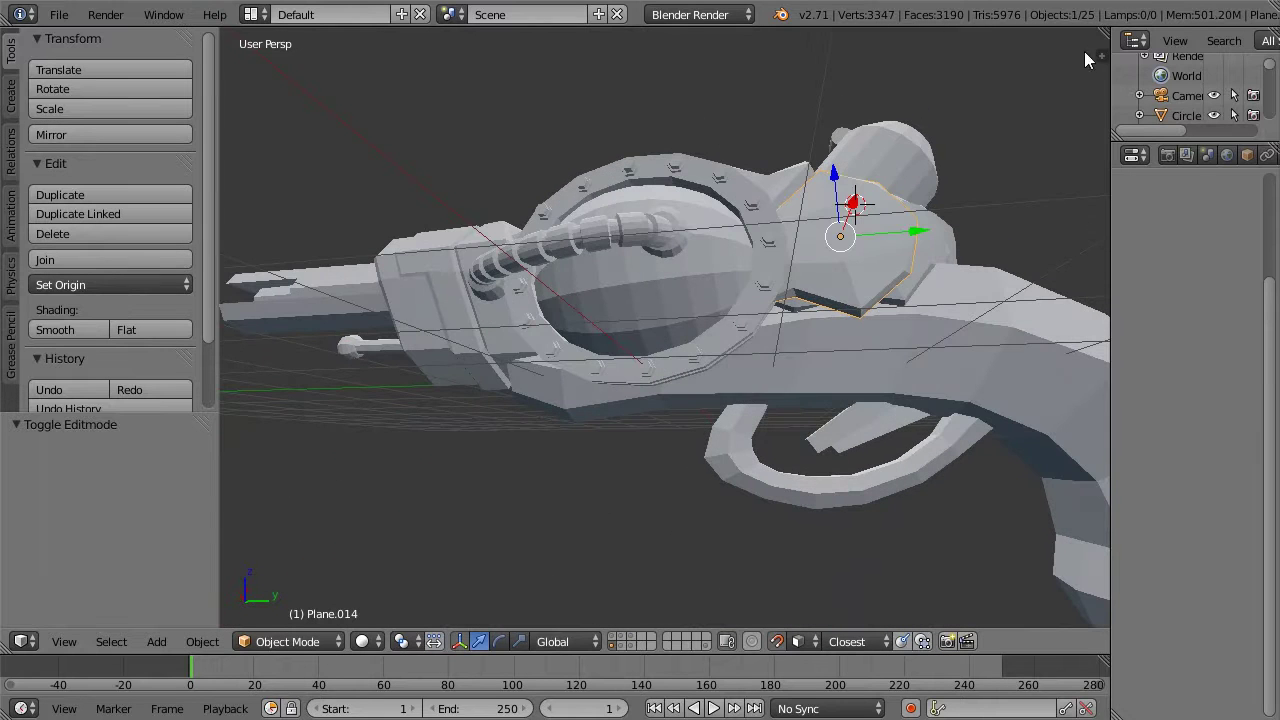
click(1101, 53)
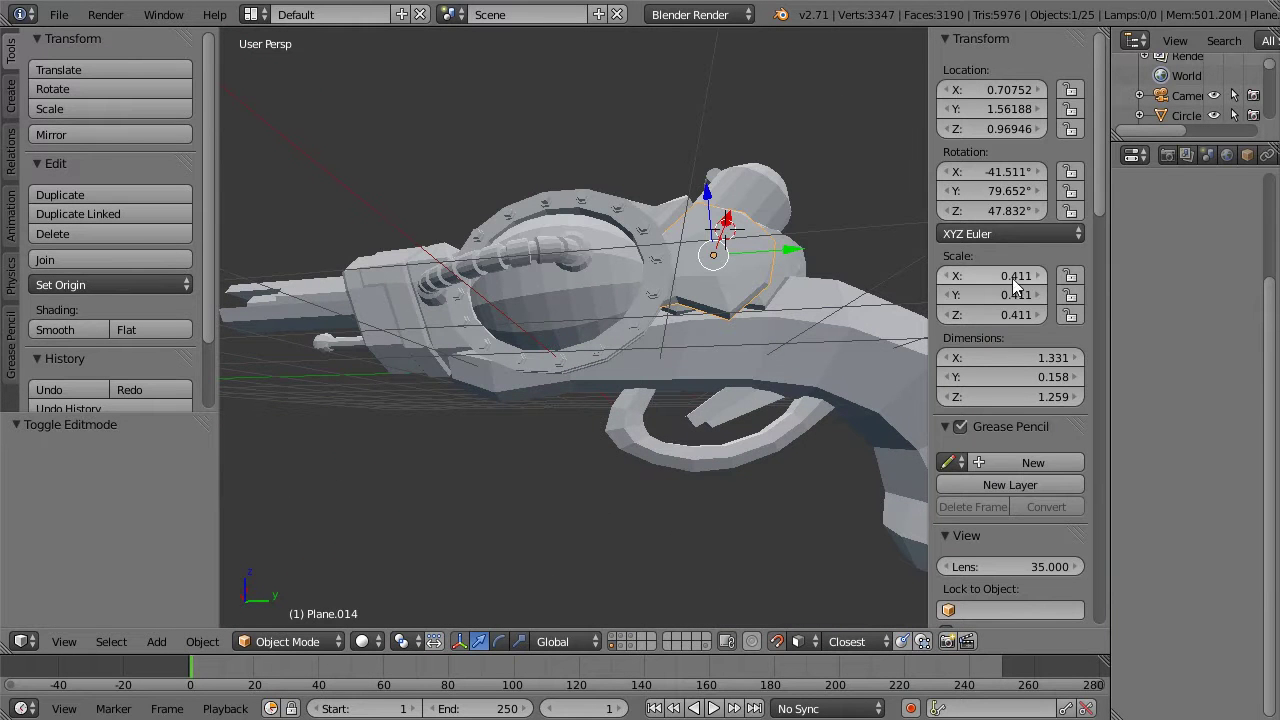
middle_drag(833, 173, 784, 224)
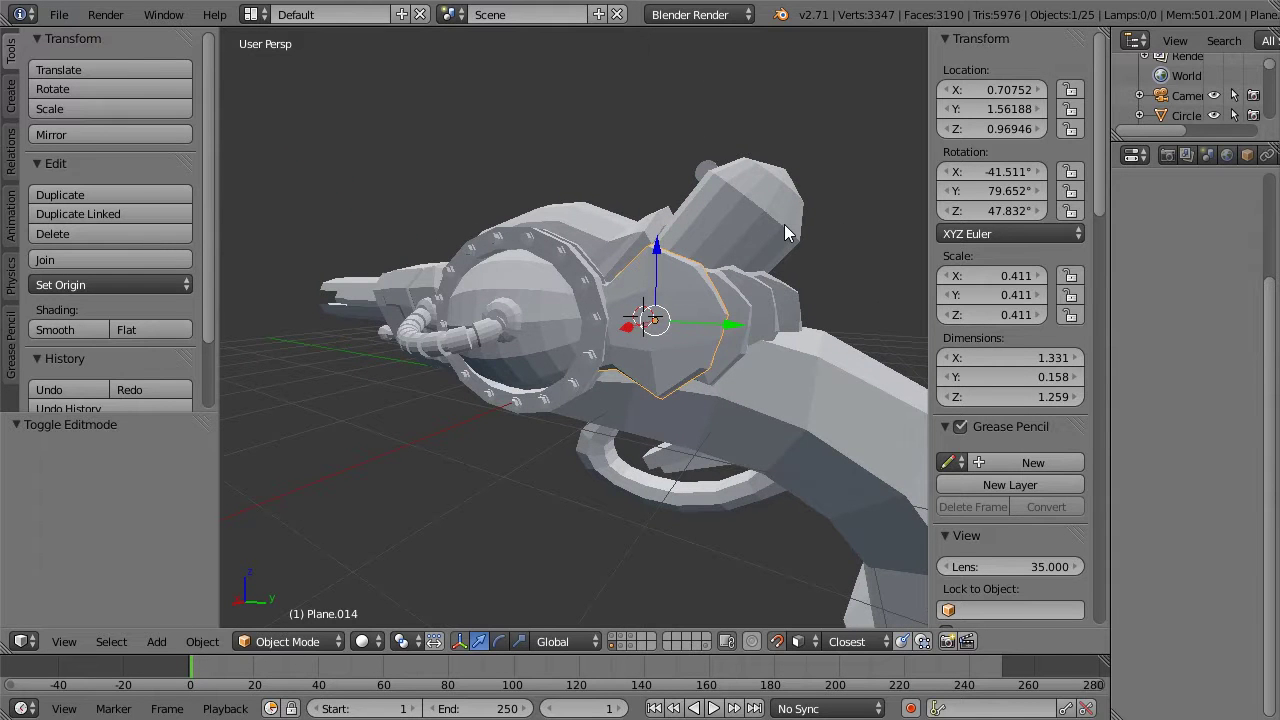
key(space)
text(appl)
key(Down)
key(Down)
key(Return)
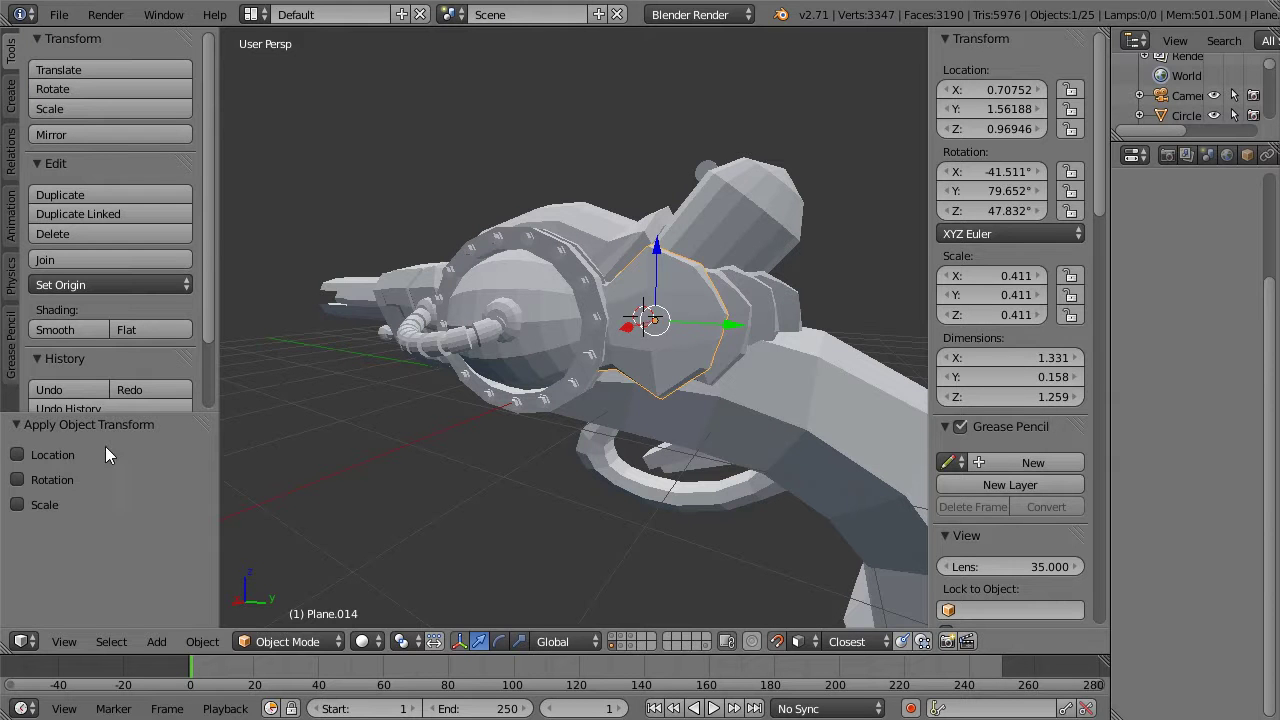
click(19, 482)
click(14, 508)
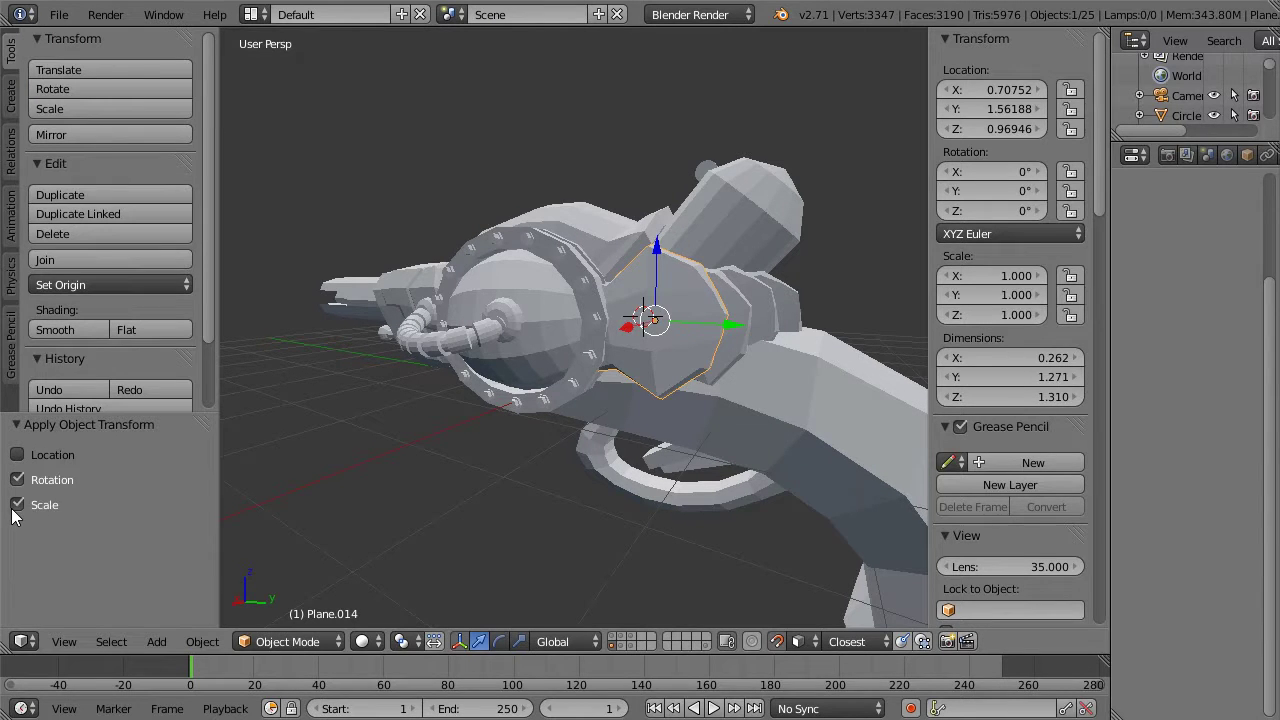
click(19, 454)
Step: Apply location, rotation and scale to each of the three smaller fan plates behind the large one
right_click(737, 307)
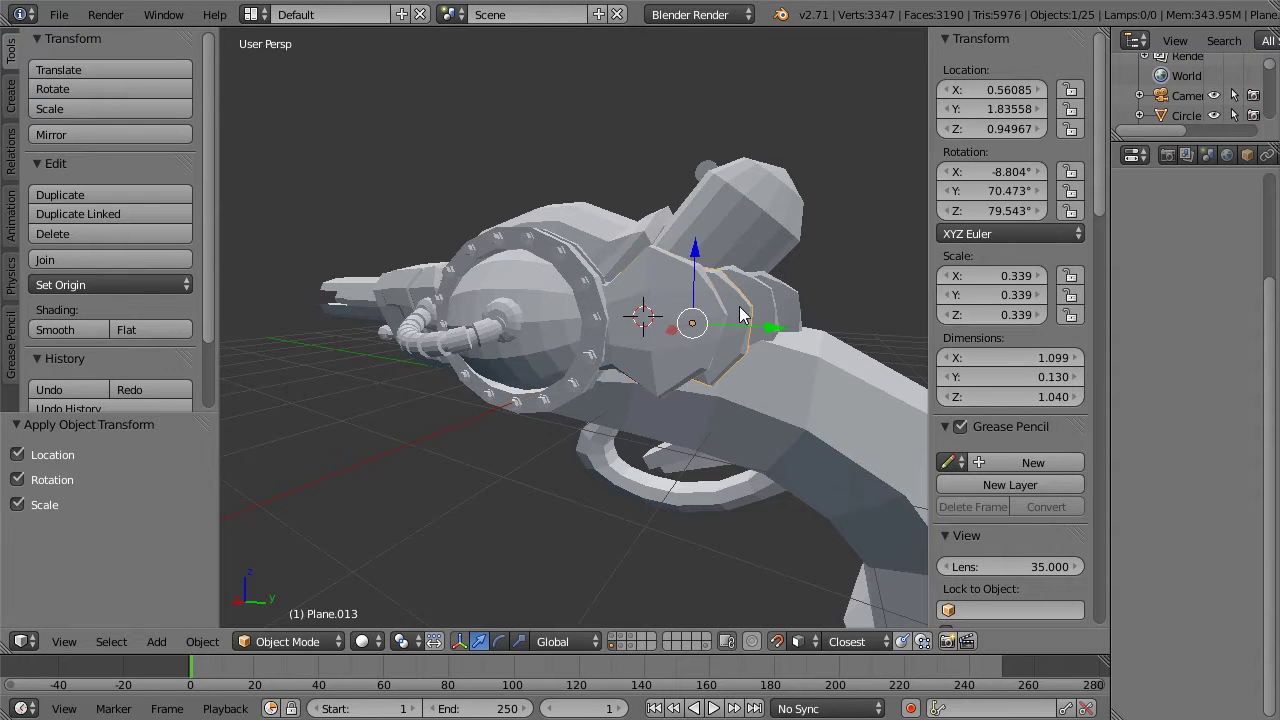
key(F3)
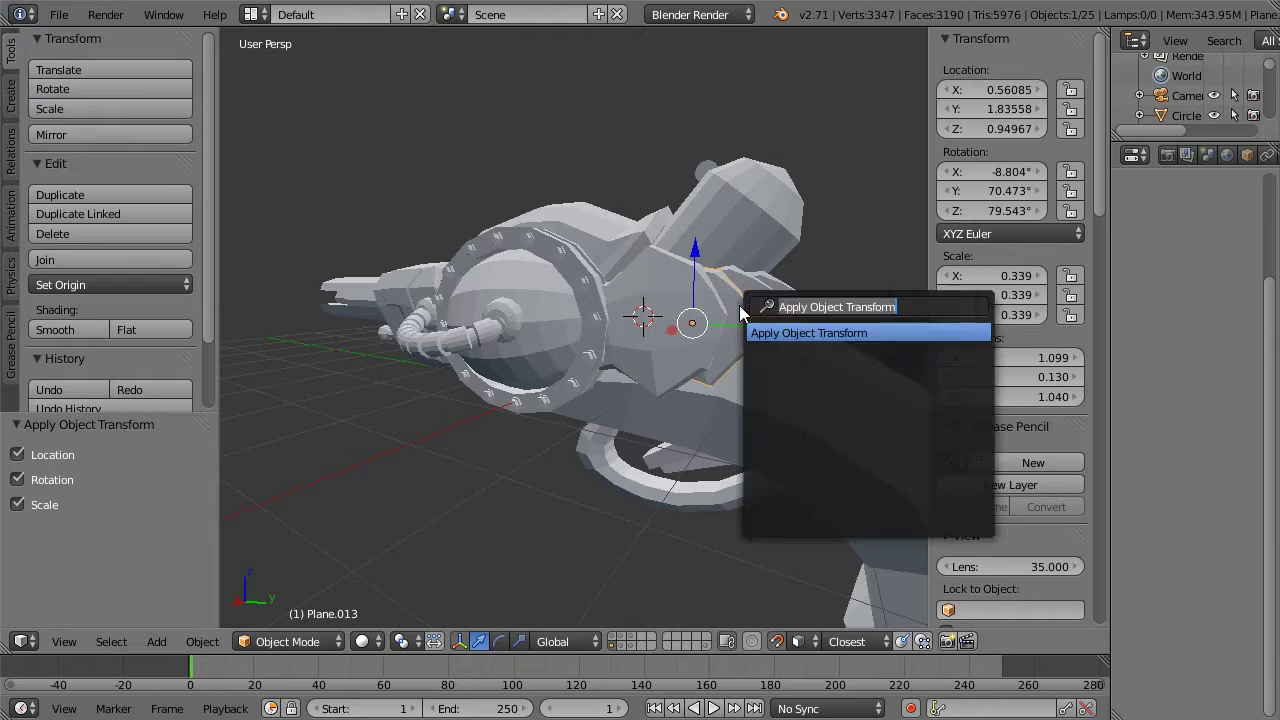
key(Return)
right_click(772, 302)
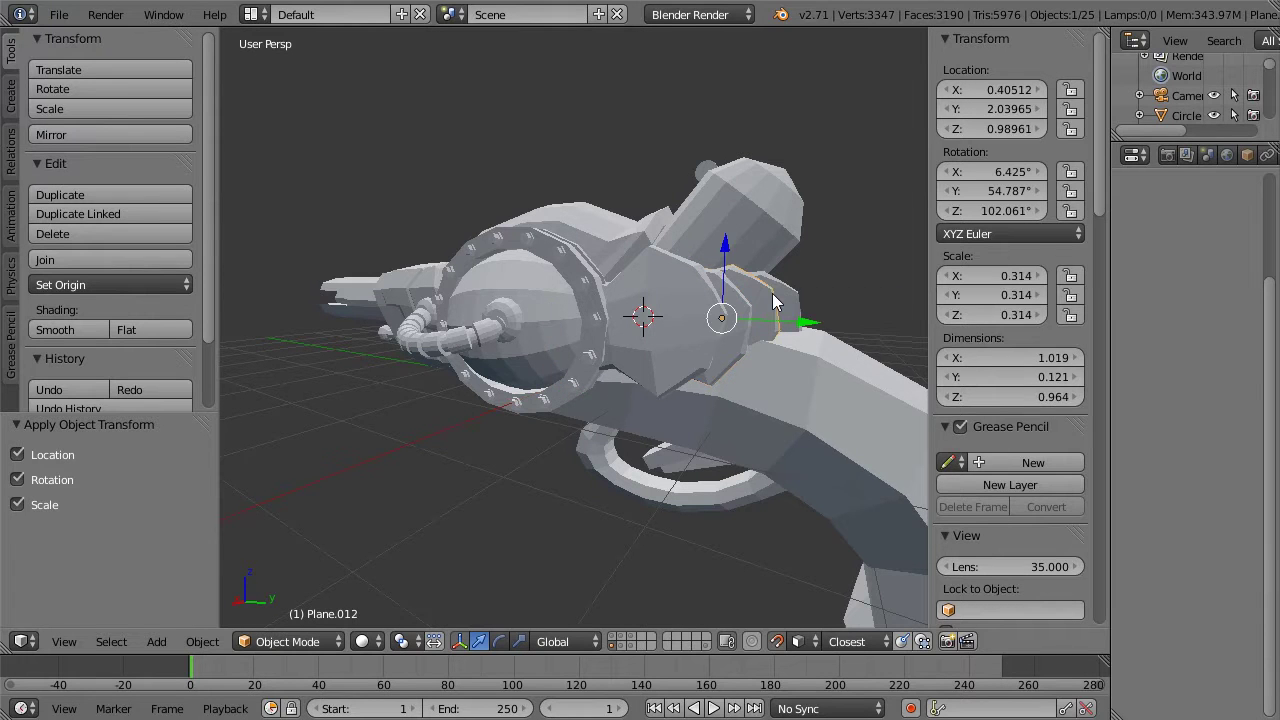
key(F3)
key(Return)
right_click(785, 302)
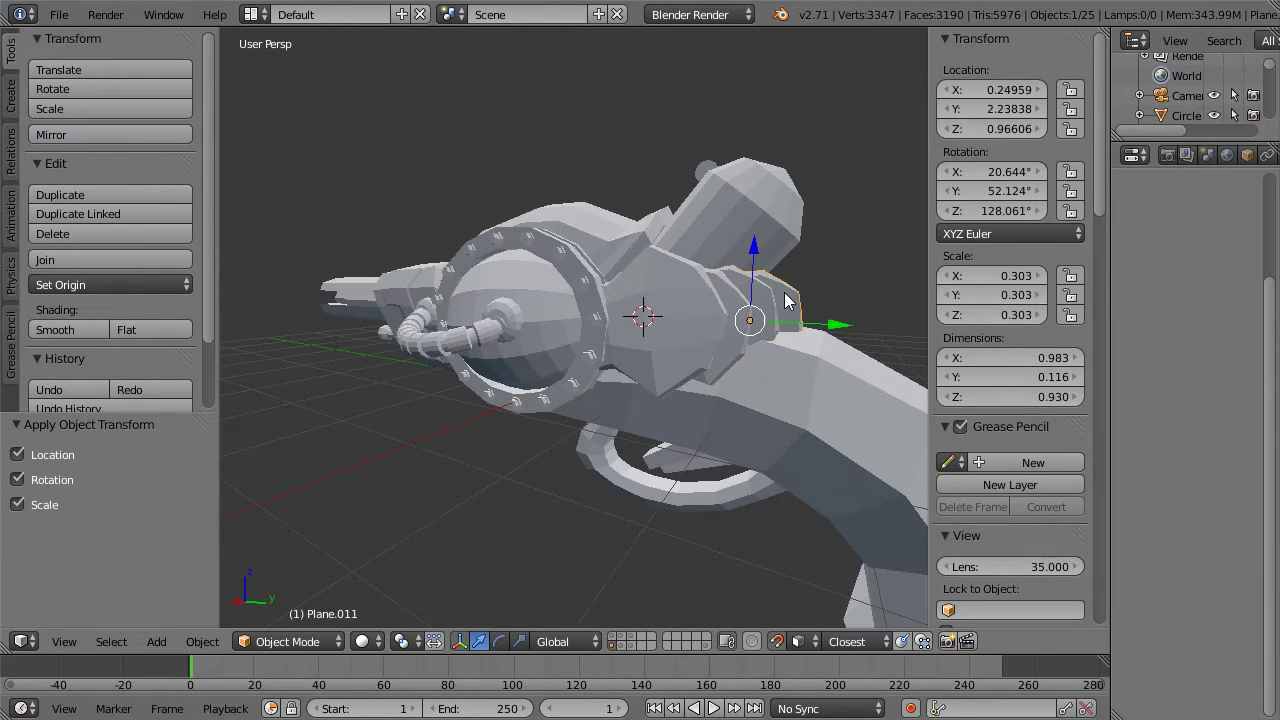
key(F3)
key(Return)
Step: Check the transform values of the remaining low-poly parts, including the canister, body, conduit, barrel, front sphere, grip and trigger guard
right_click(736, 238)
right_click(778, 168)
right_click(791, 351)
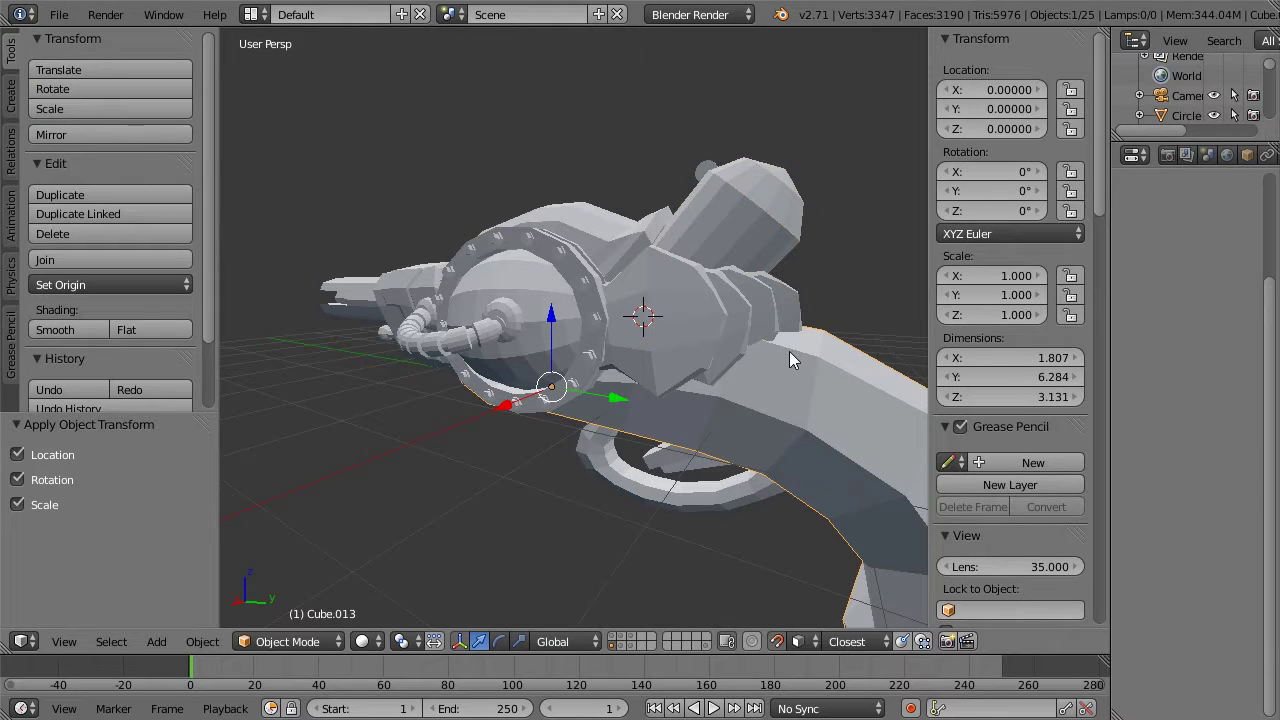
right_click(572, 222)
middle_drag(500, 221, 499, 204)
right_click(423, 264)
right_click(435, 316)
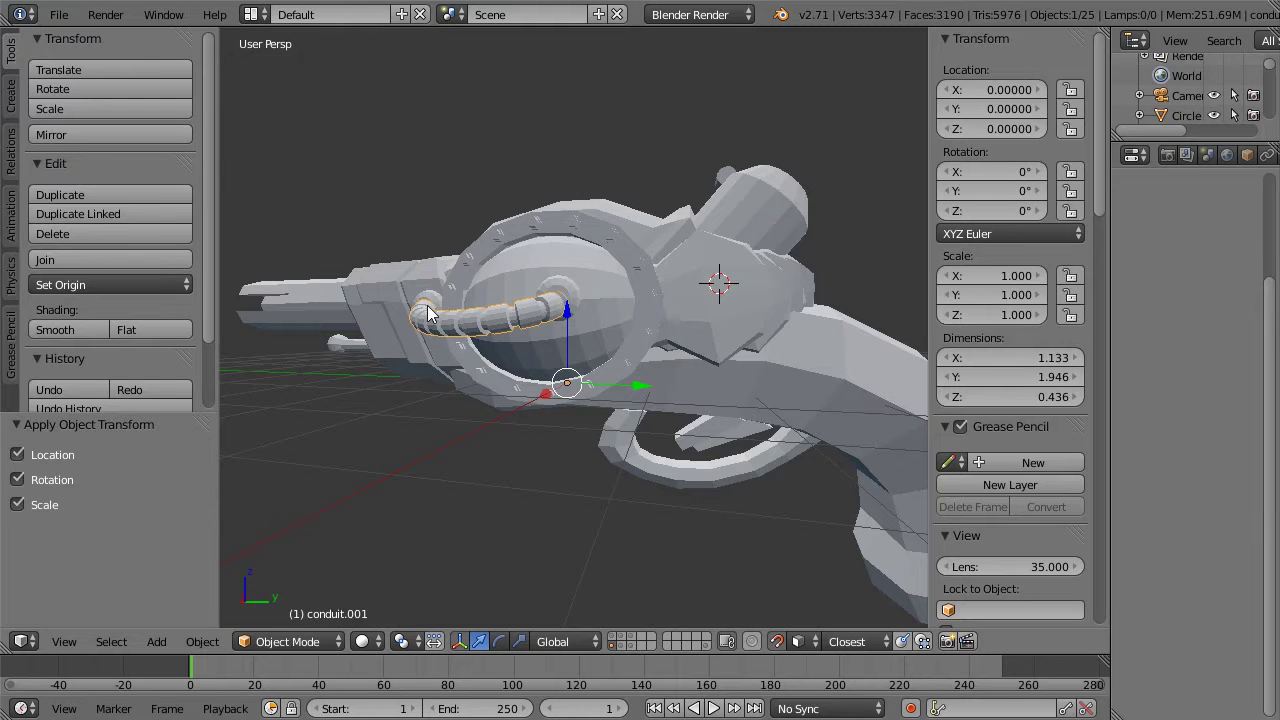
right_click(270, 288)
right_click(346, 347)
right_click(338, 346)
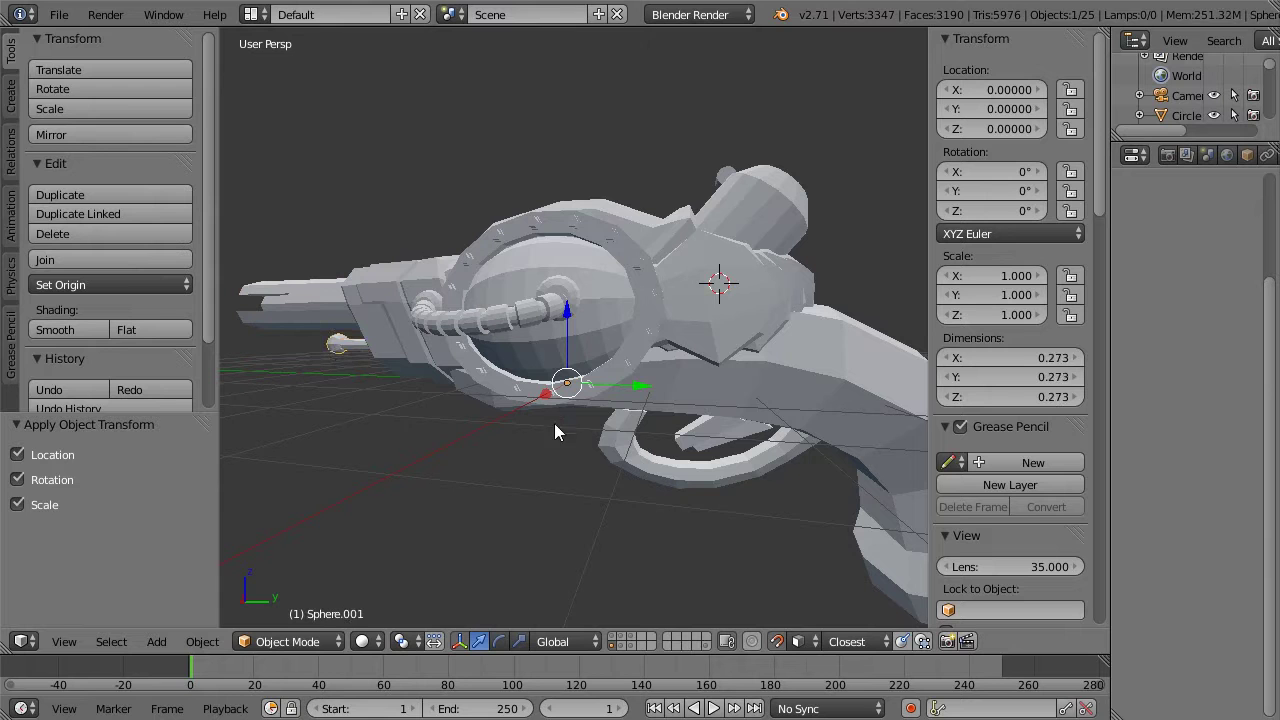
right_click(600, 436)
middle_drag(719, 431, 622, 380)
right_click(620, 378)
right_click(816, 433)
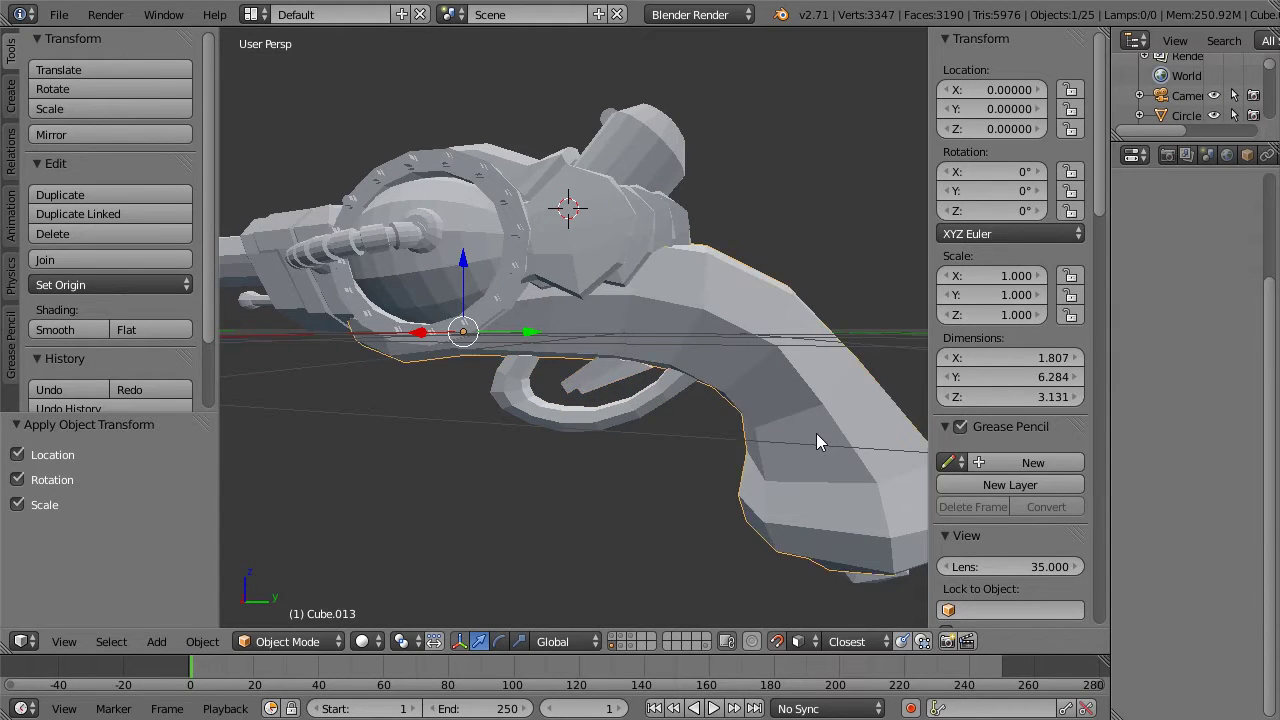
scroll(816, 433, down, 1)
right_click(818, 513)
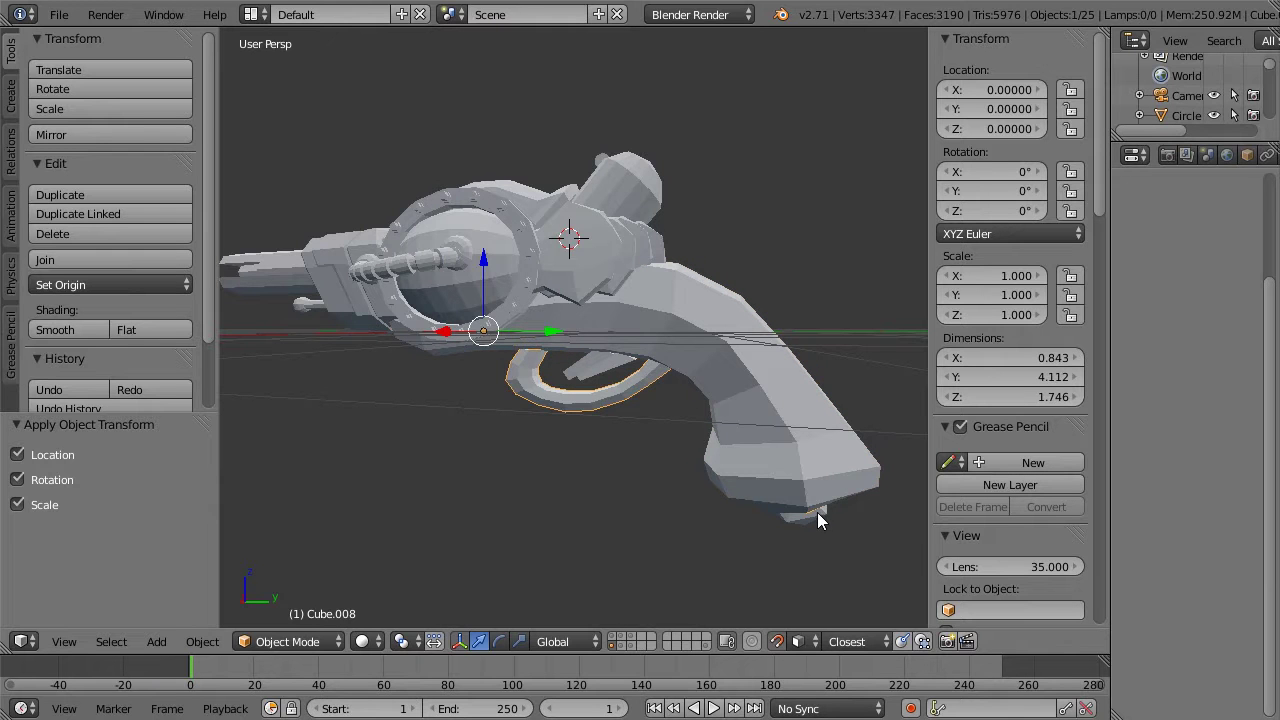
Step: Apply location, rotation and scale to the icosphere piece under the end of the grip
right_click(811, 523)
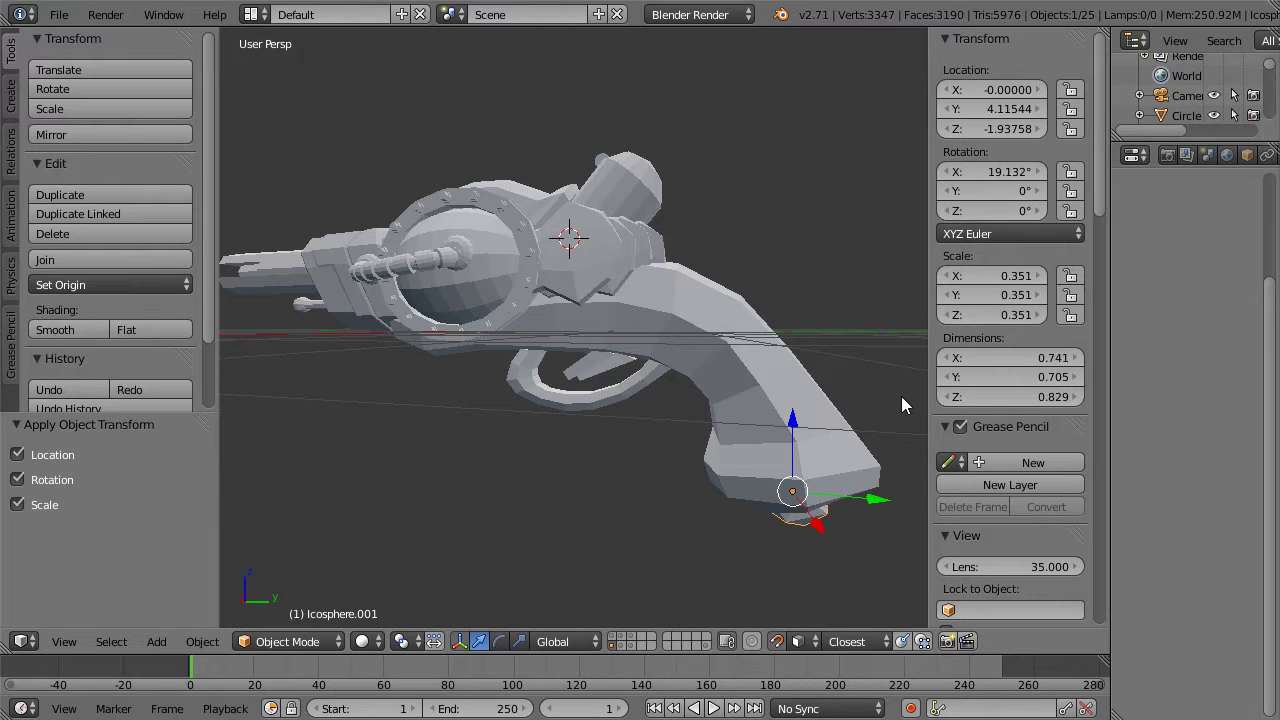
key(space)
key(Return)
Step: Check the transform values of the canister's small knob, the rear canister and the block housing behind the barrel
middle_drag(763, 243, 724, 334)
right_click(651, 204)
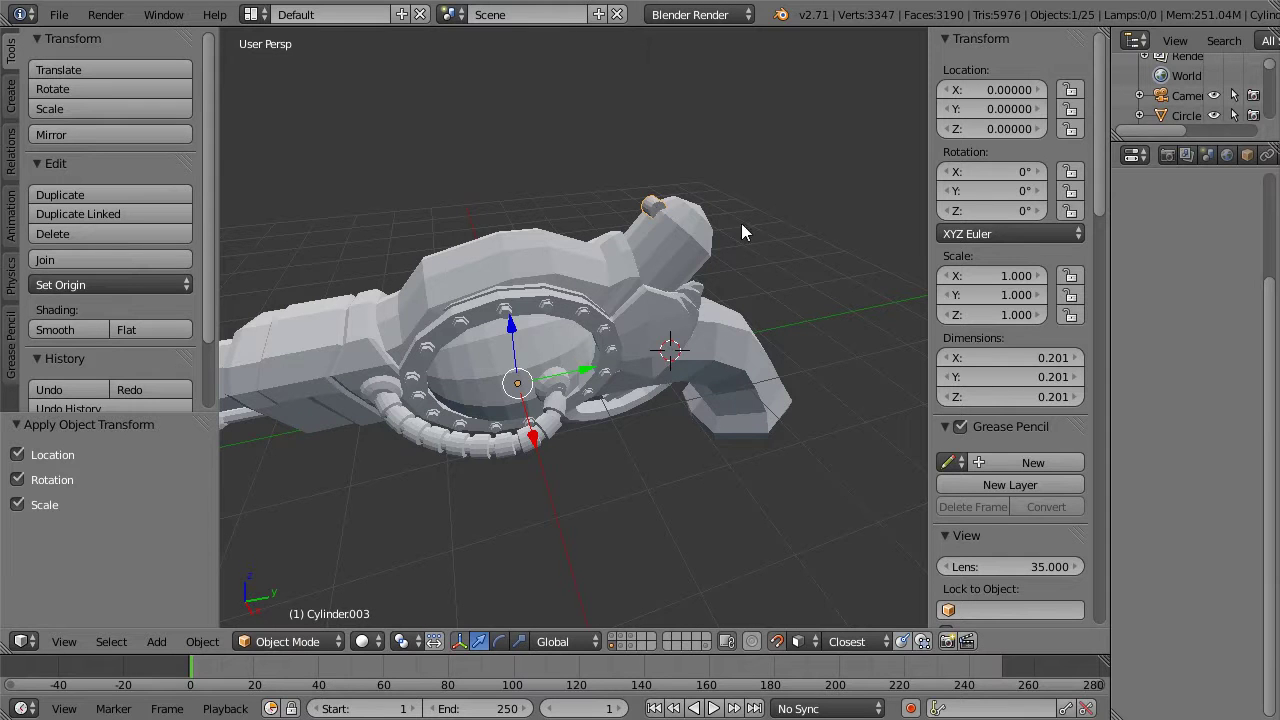
middle_drag(767, 222, 744, 216)
right_click(687, 212)
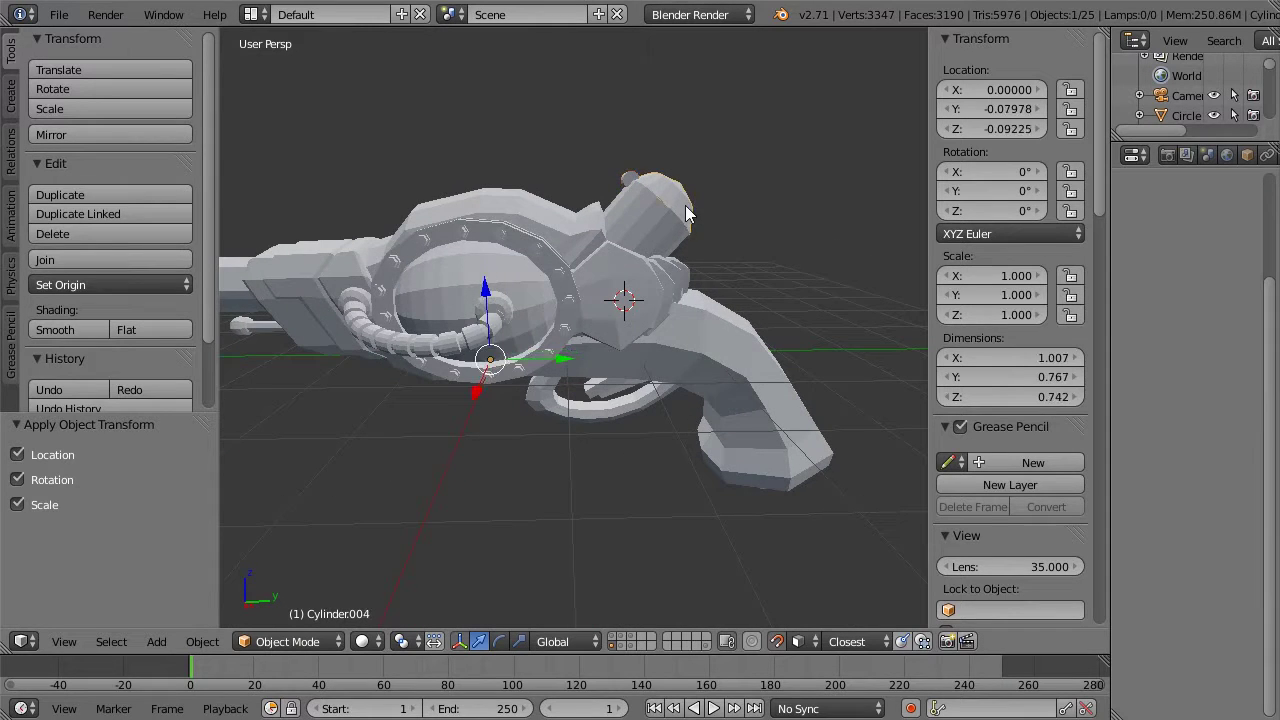
middle_drag(636, 162, 714, 140)
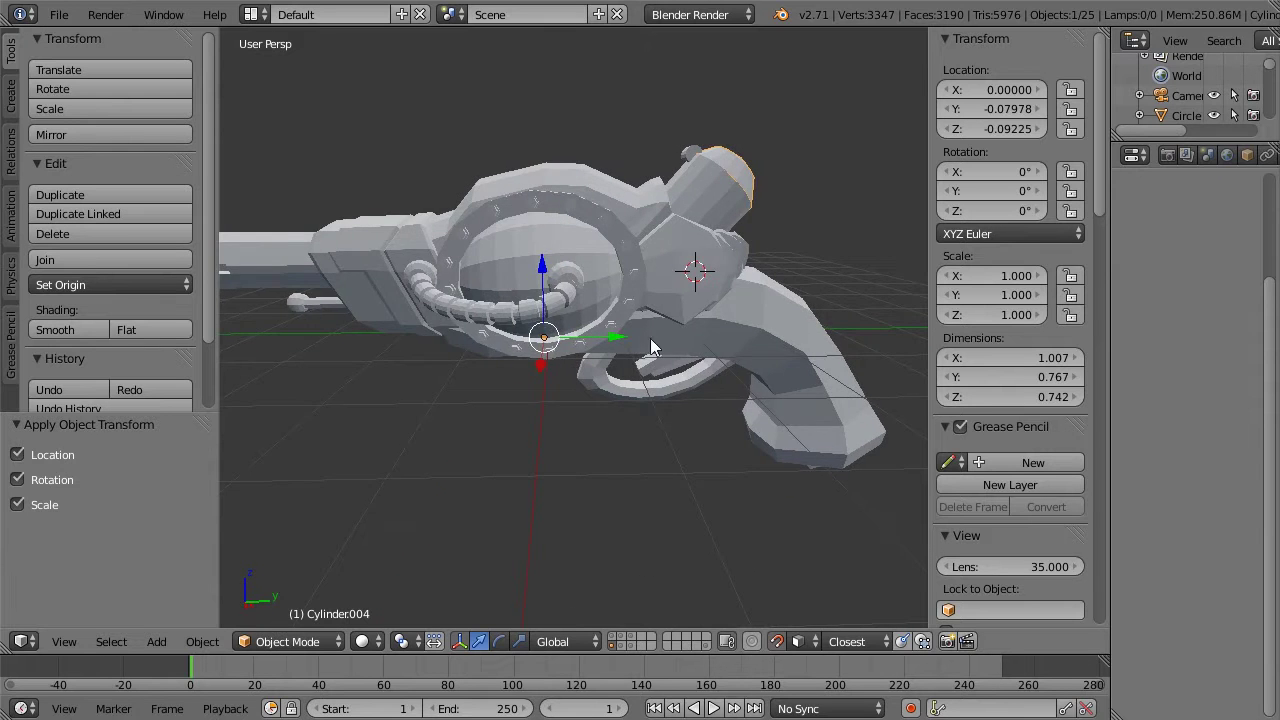
middle_drag(637, 340, 724, 338)
scroll(726, 344, up, 2)
scroll(726, 344, down, 2)
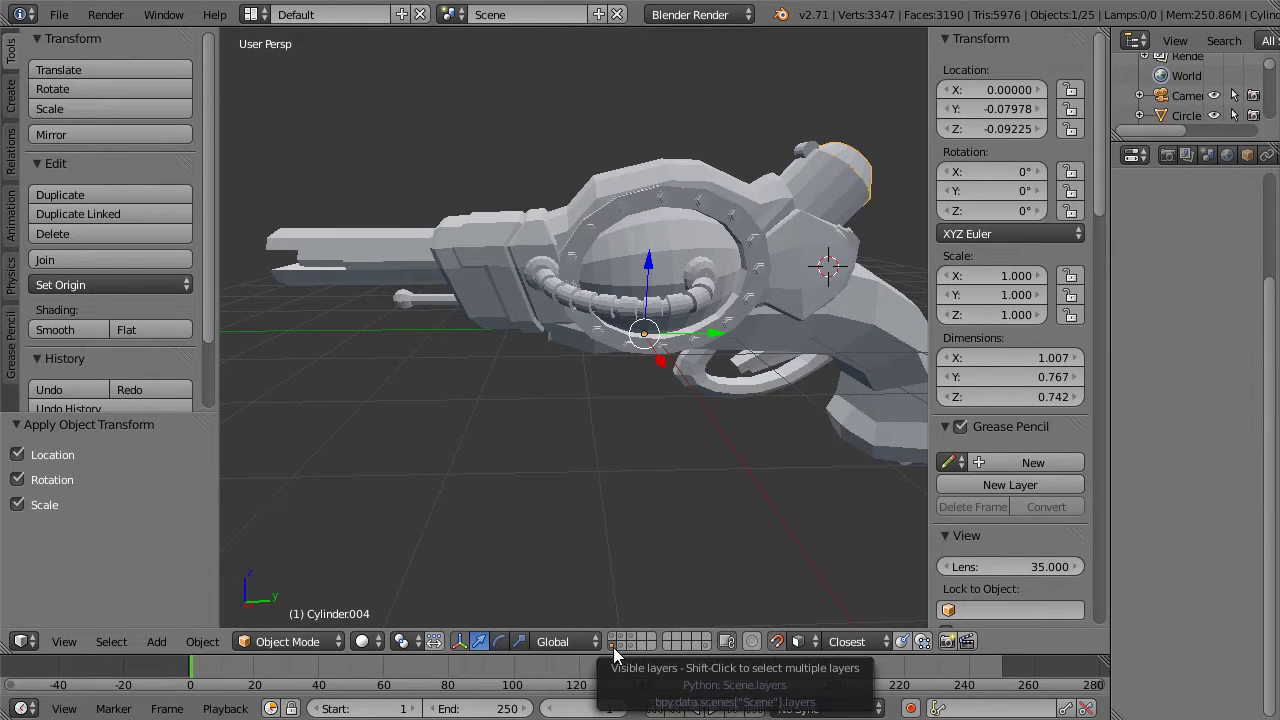
middle_drag(600, 195, 612, 296)
right_click(612, 296)
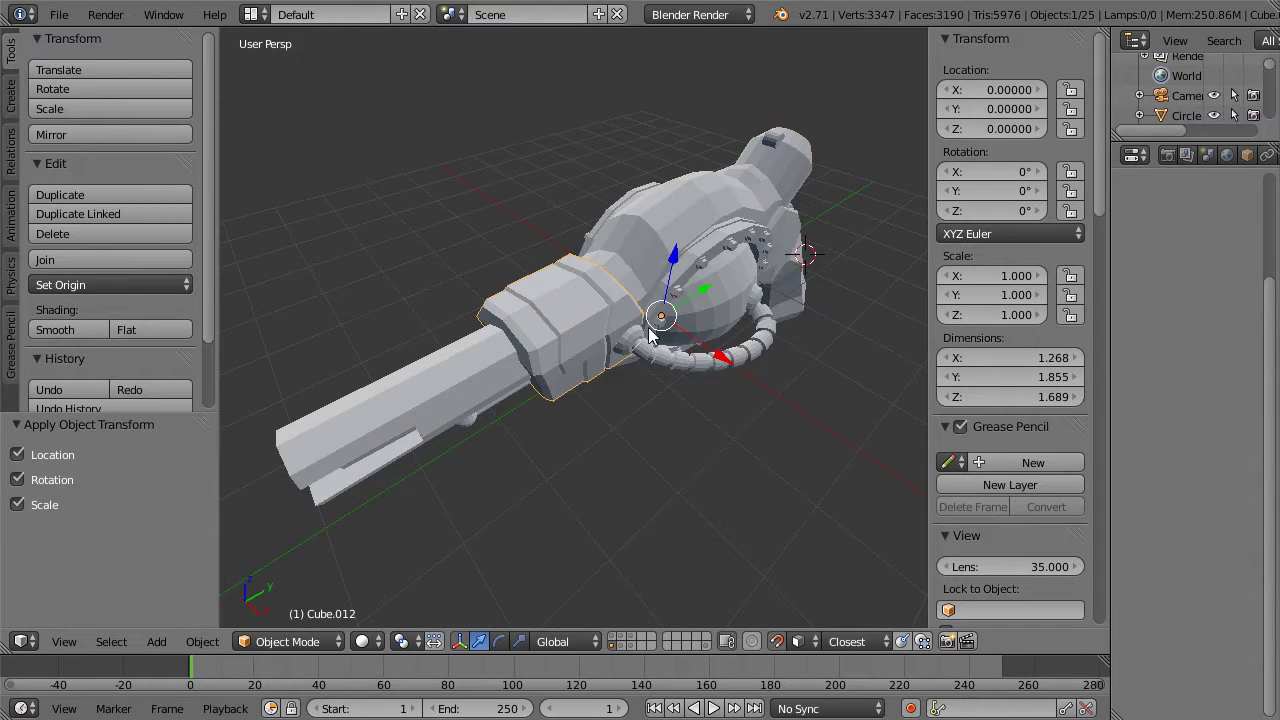
middle_drag(724, 167, 704, 148)
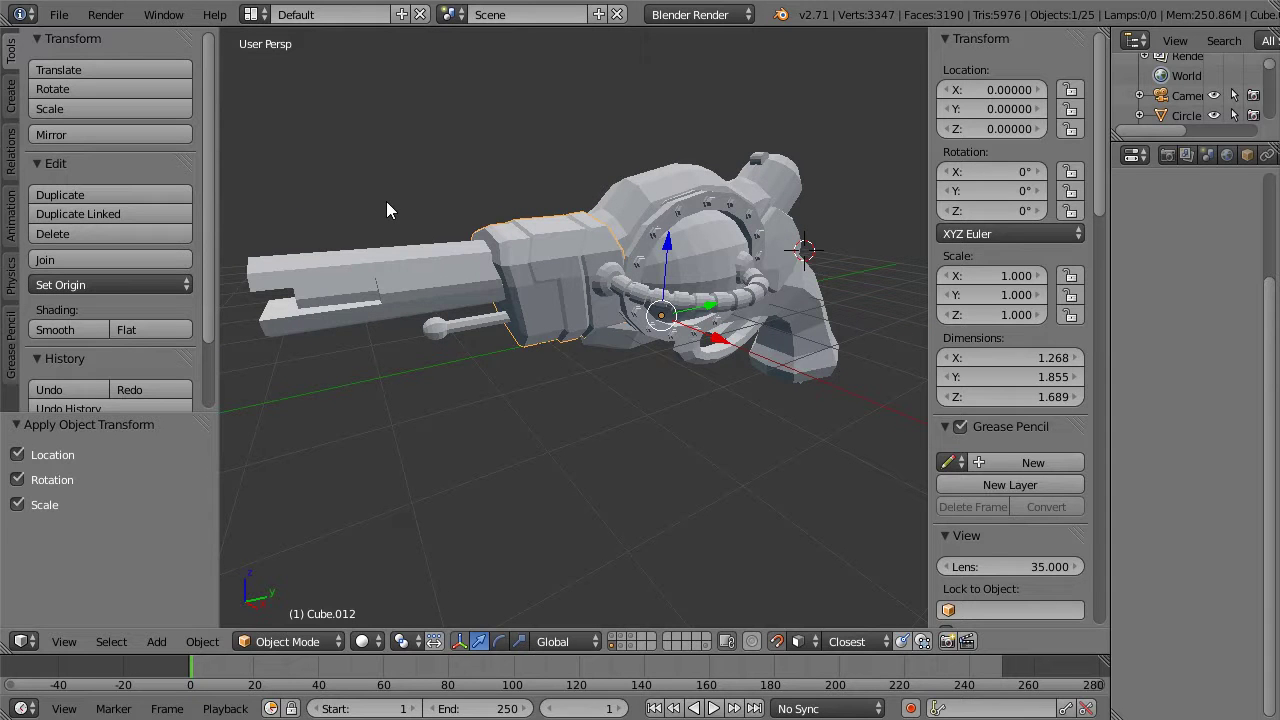
Step: Hide the tool shelf, and delete all objects on layer 12
key(t)
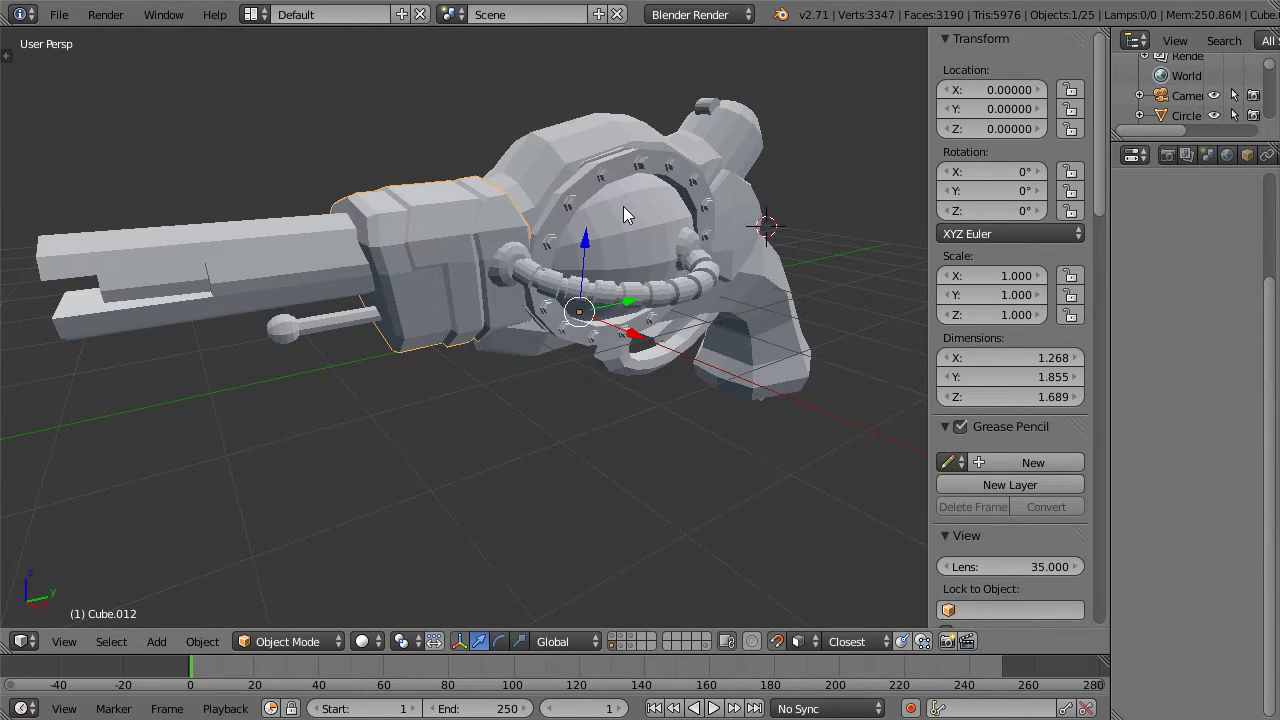
key(m)
key(m)
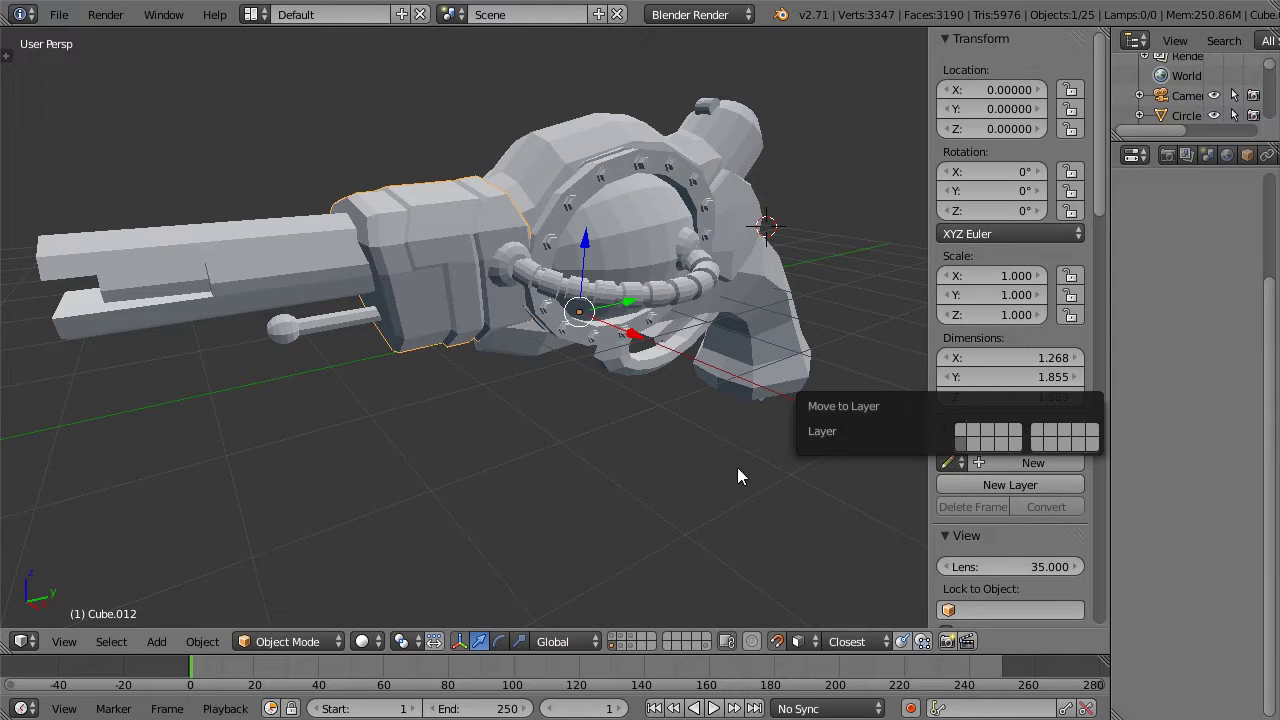
click(620, 646)
middle_drag(662, 303, 630, 270)
key(a)
key(x)
click(653, 354)
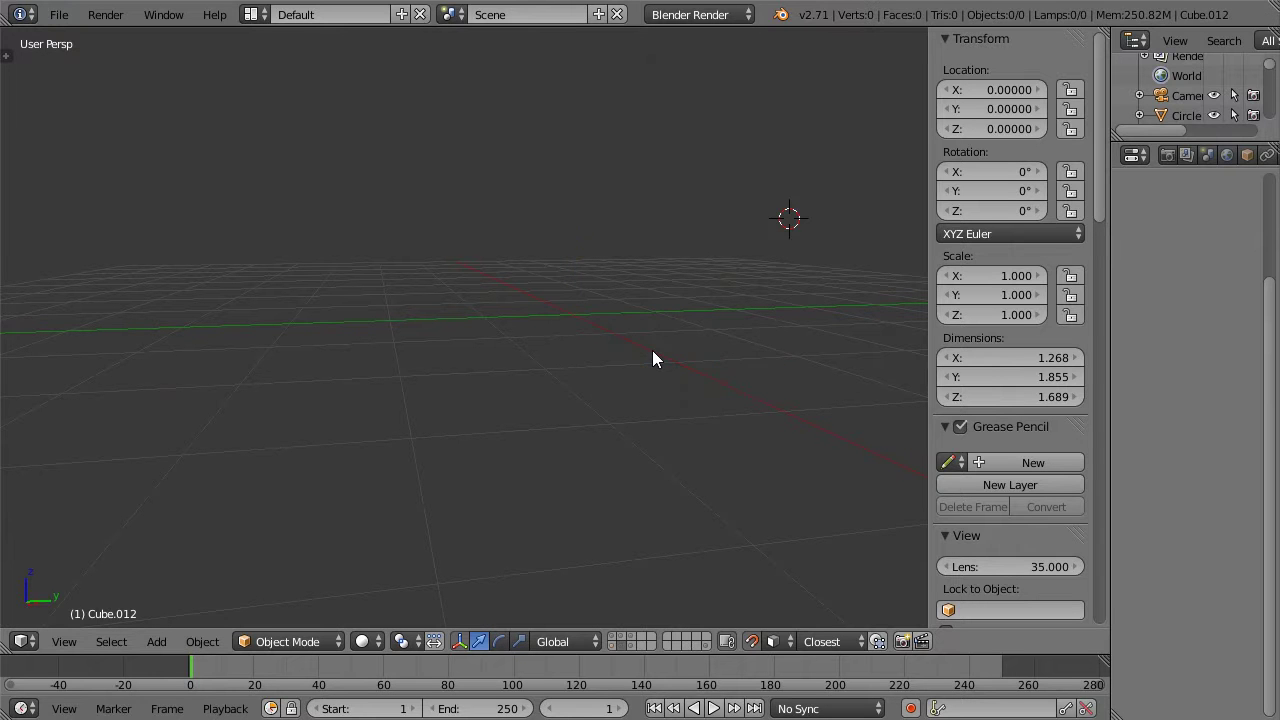
Step: Show layer 13 and inspect its low-poly fan plates, the four small ones and the separate large one
click(632, 648)
scroll(657, 255, down, 3)
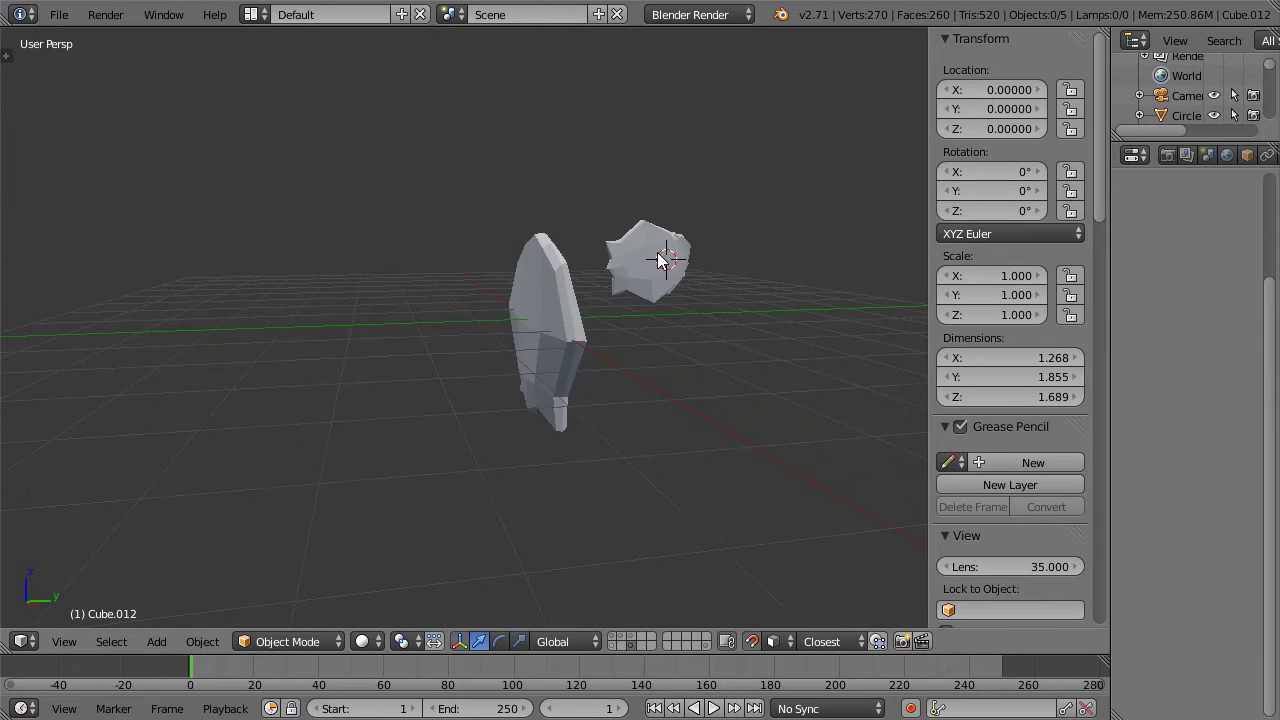
middle_drag(641, 283, 557, 301)
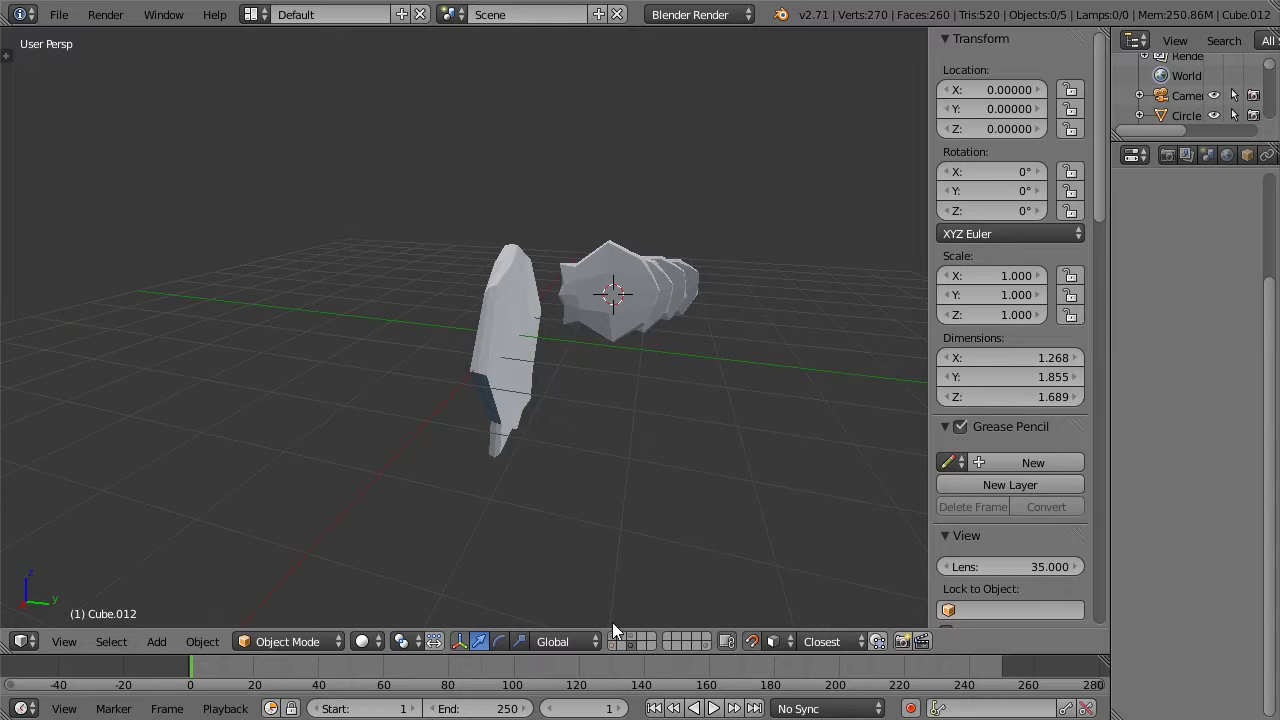
right_click(631, 333)
shift+right_click(669, 297)
shift+right_click(678, 291)
shift+right_click(689, 278)
right_click(516, 309)
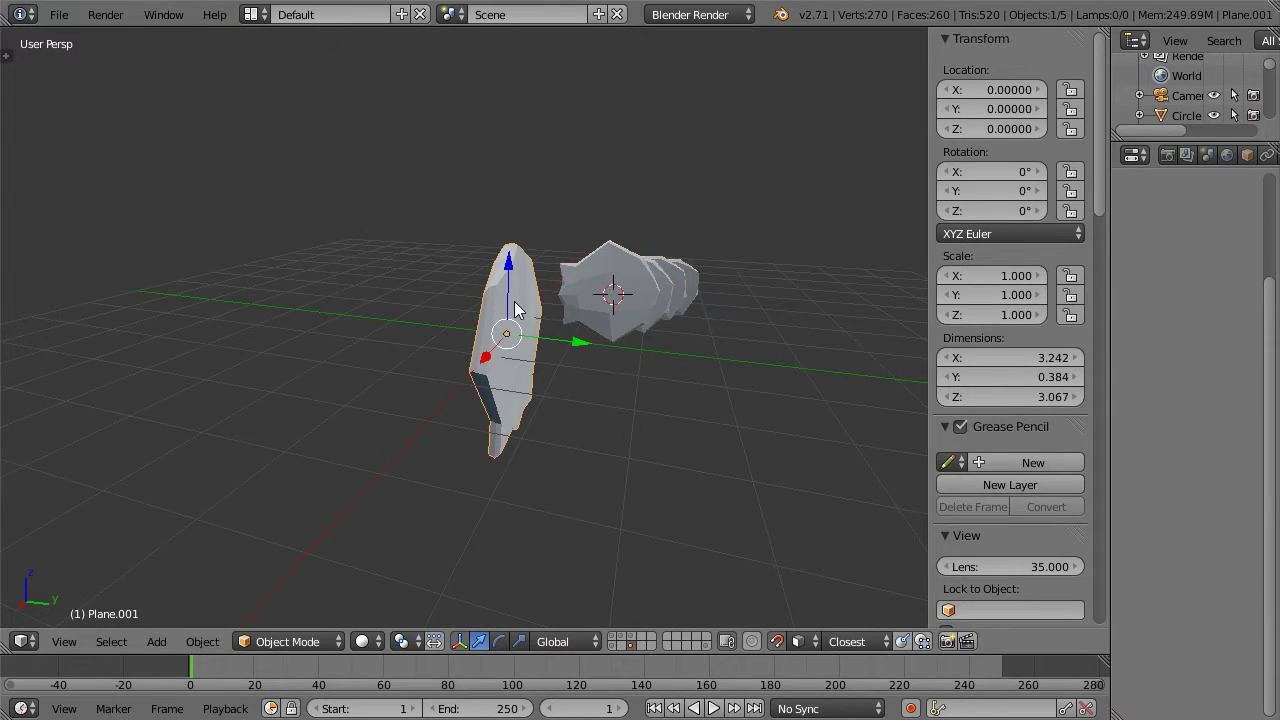
Step: Compare layer 2 with the complete high-poly gun, and delete the four sculpted fan plates on layer 2
click(618, 637)
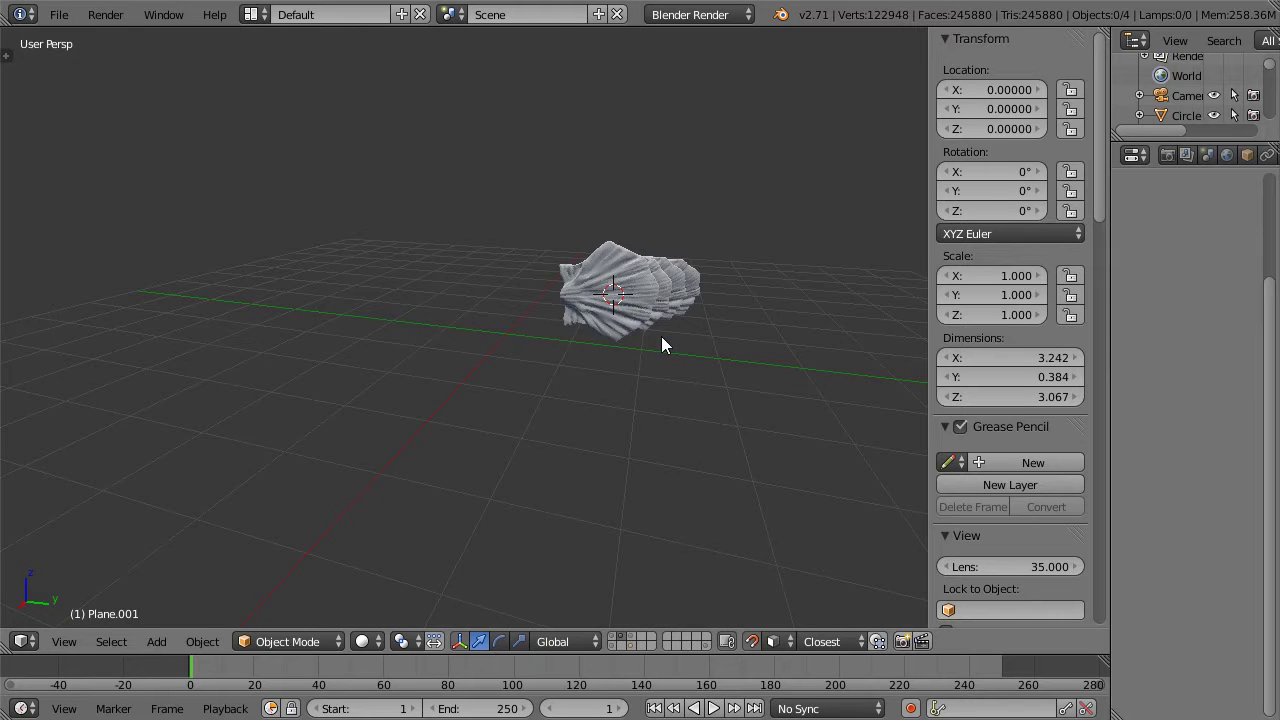
shift+click(616, 645)
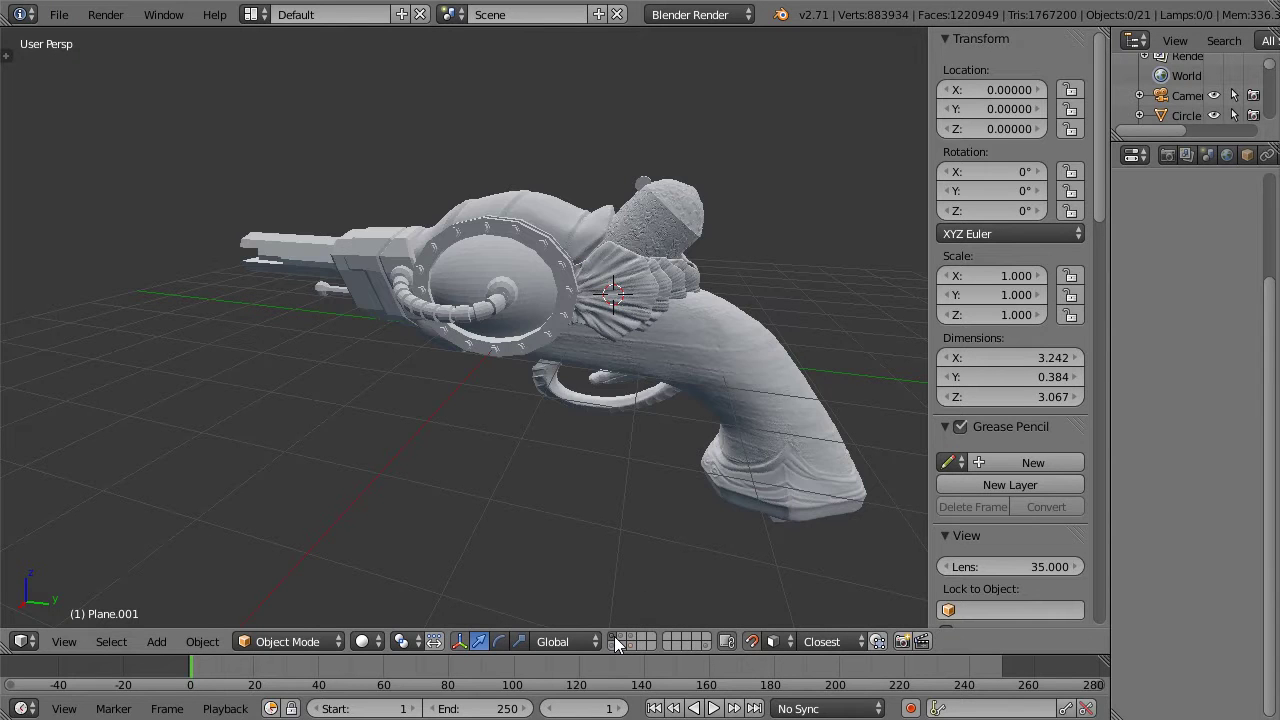
click(622, 638)
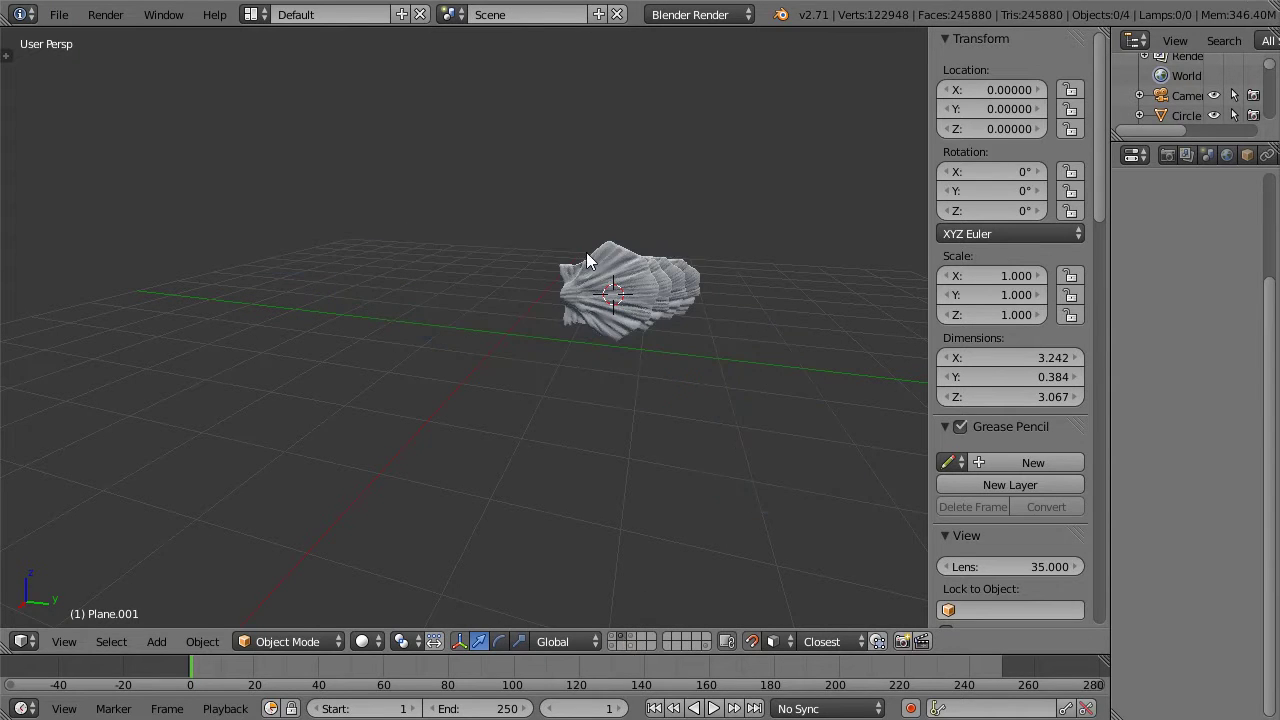
right_click(590, 262)
key(a)
key(a)
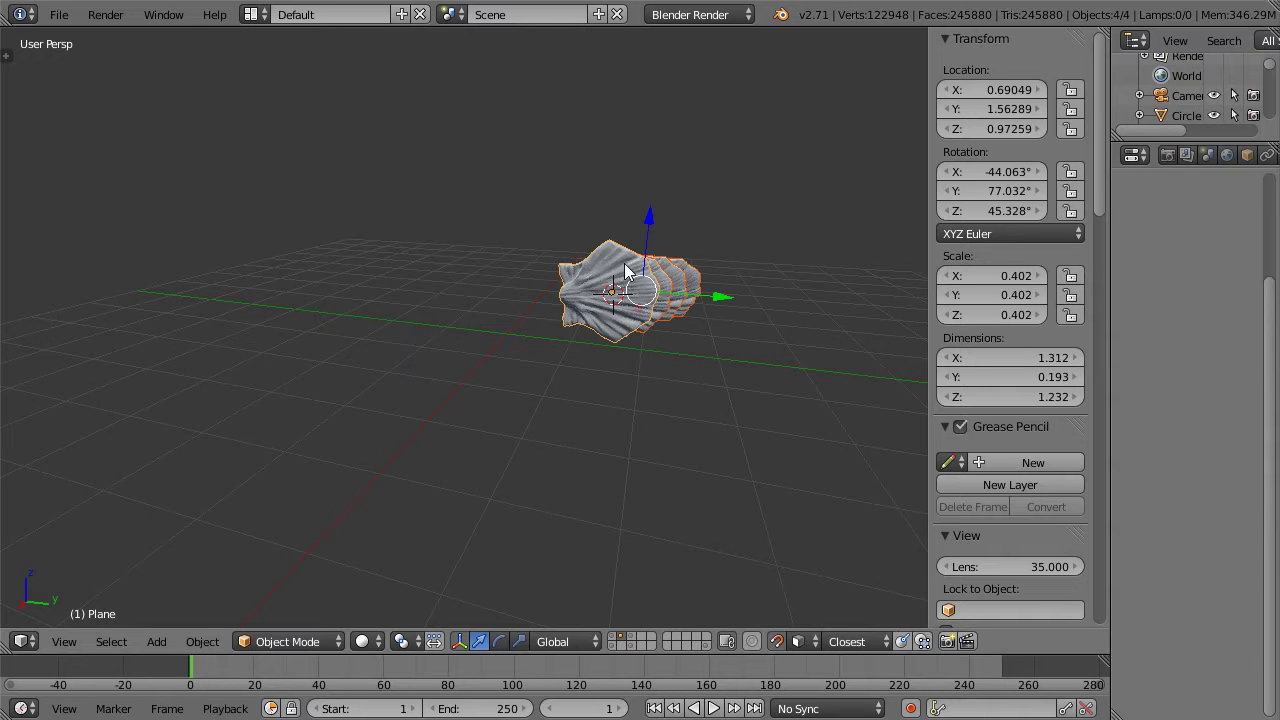
key(Delete)
Step: Delete the single large sculpted fan plate on layer 3
click(640, 637)
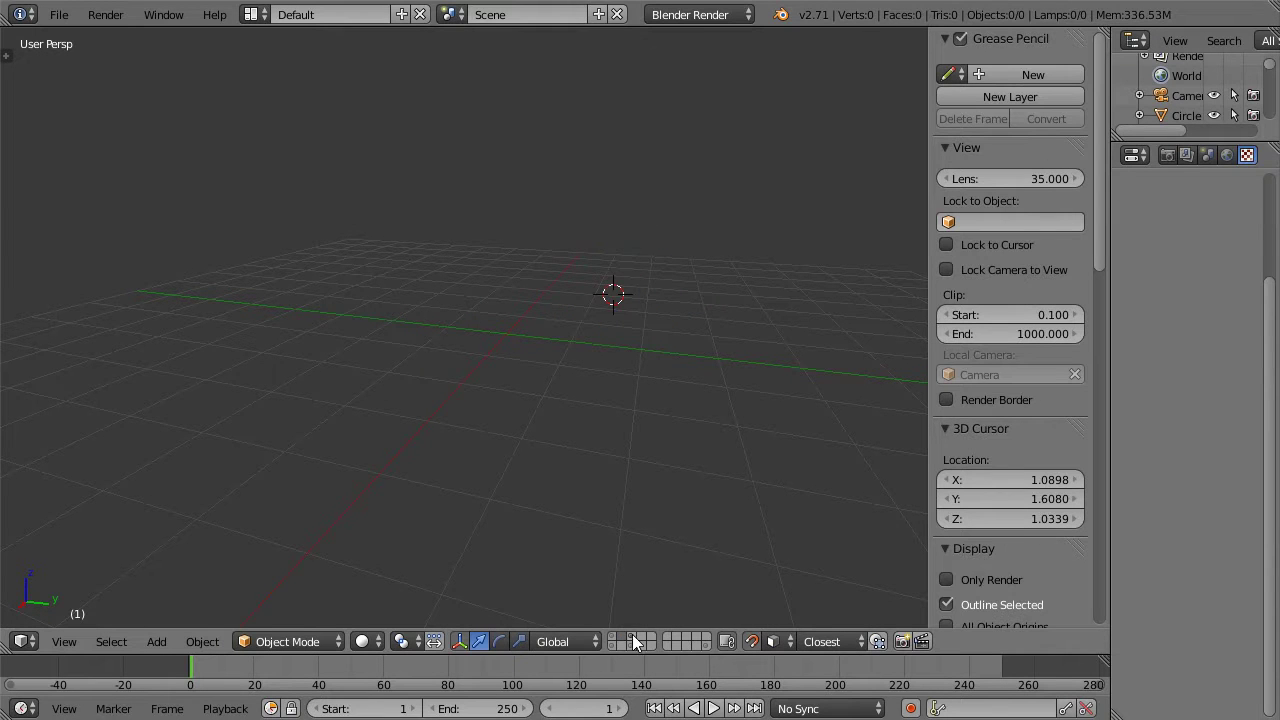
middle_drag(582, 303, 634, 300)
key(a)
key(x)
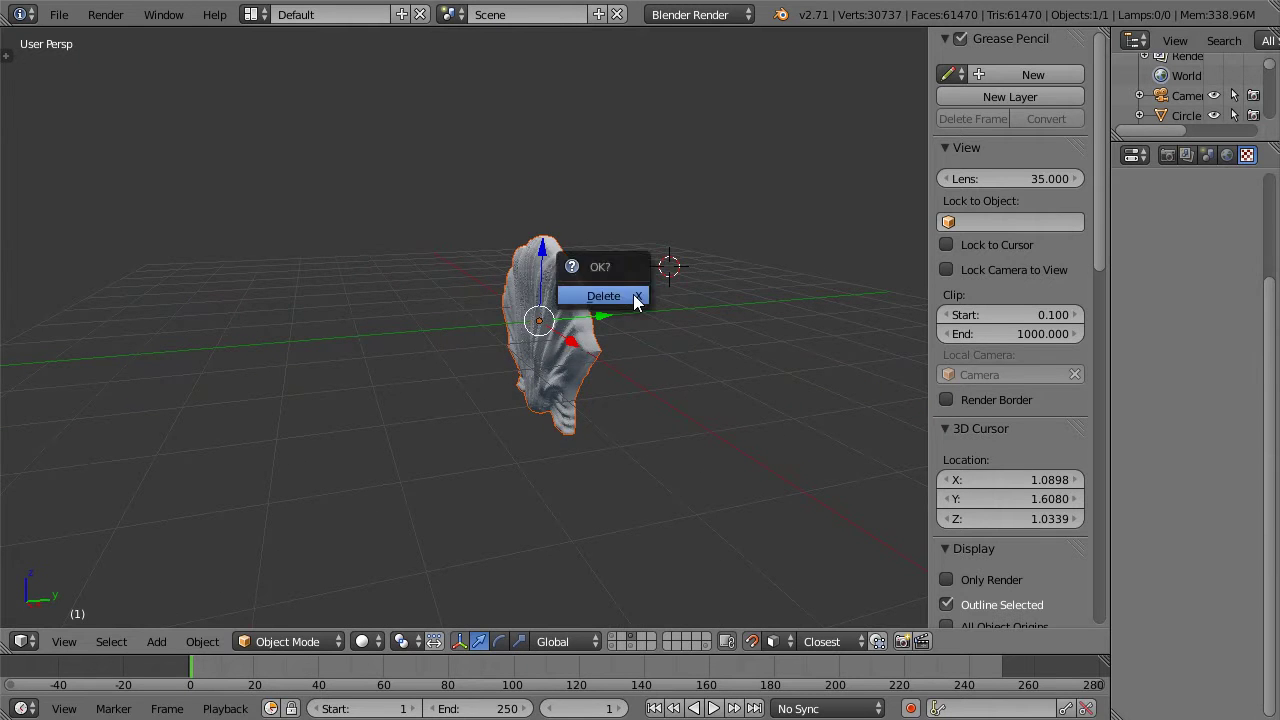
click(633, 300)
Step: Try to delete all five low-poly fan plates on layer 13
click(632, 646)
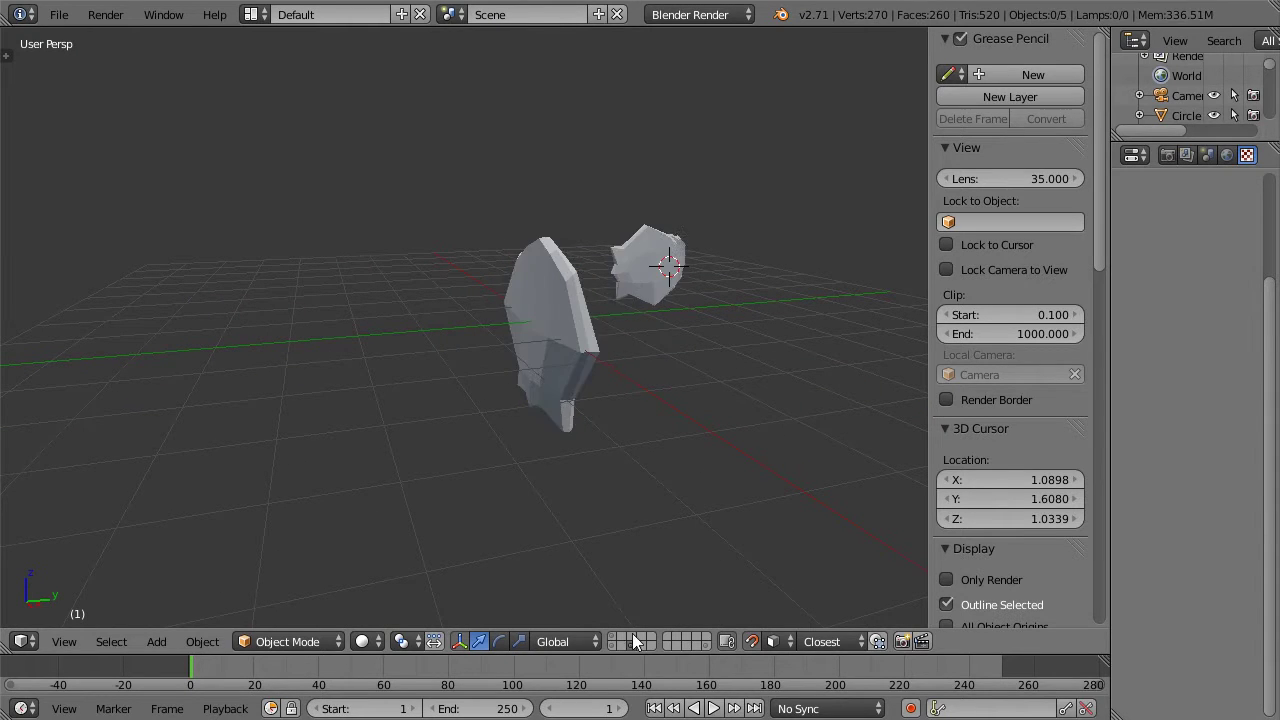
middle_drag(649, 285, 626, 297)
key(a)
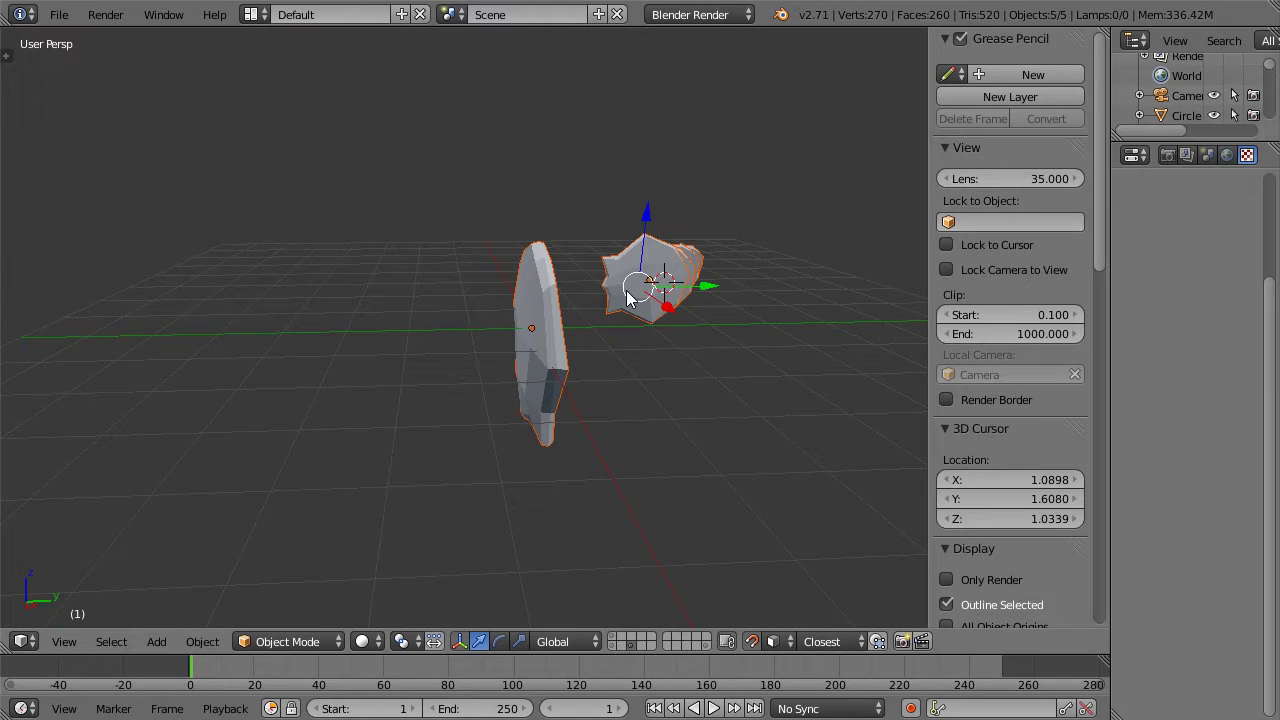
key(x)
click(626, 297)
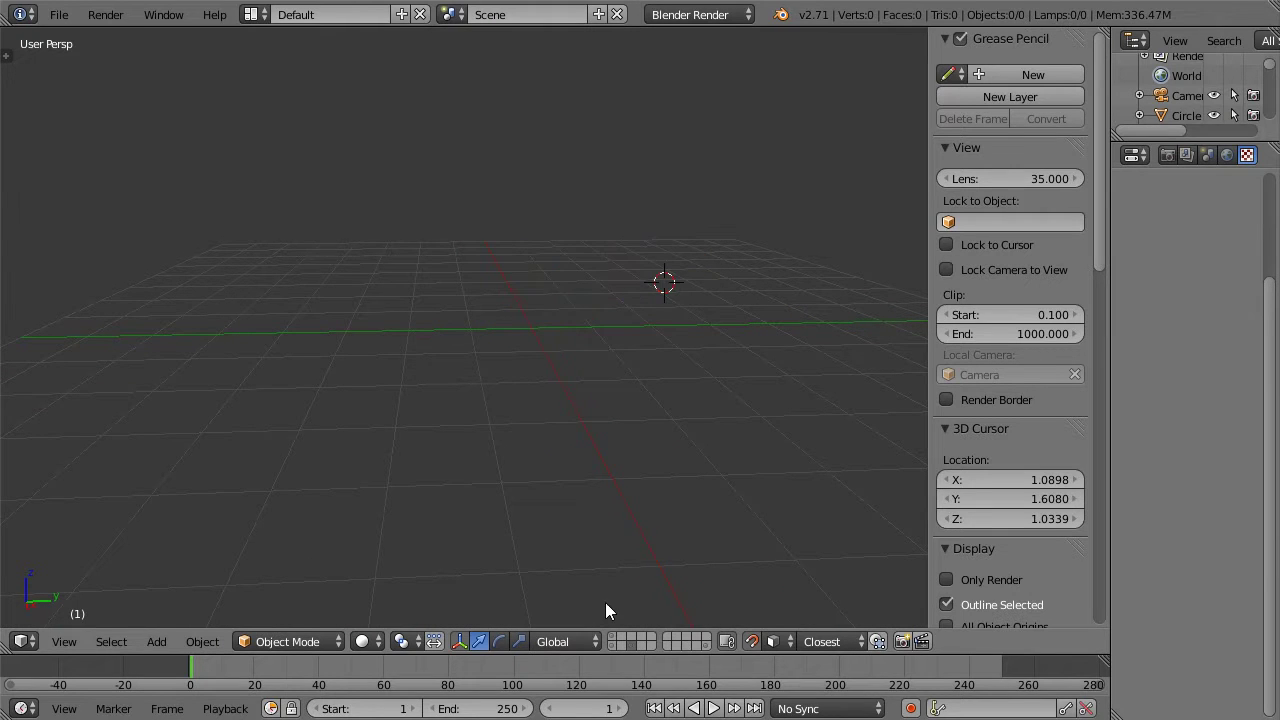
key(ctrl+z)
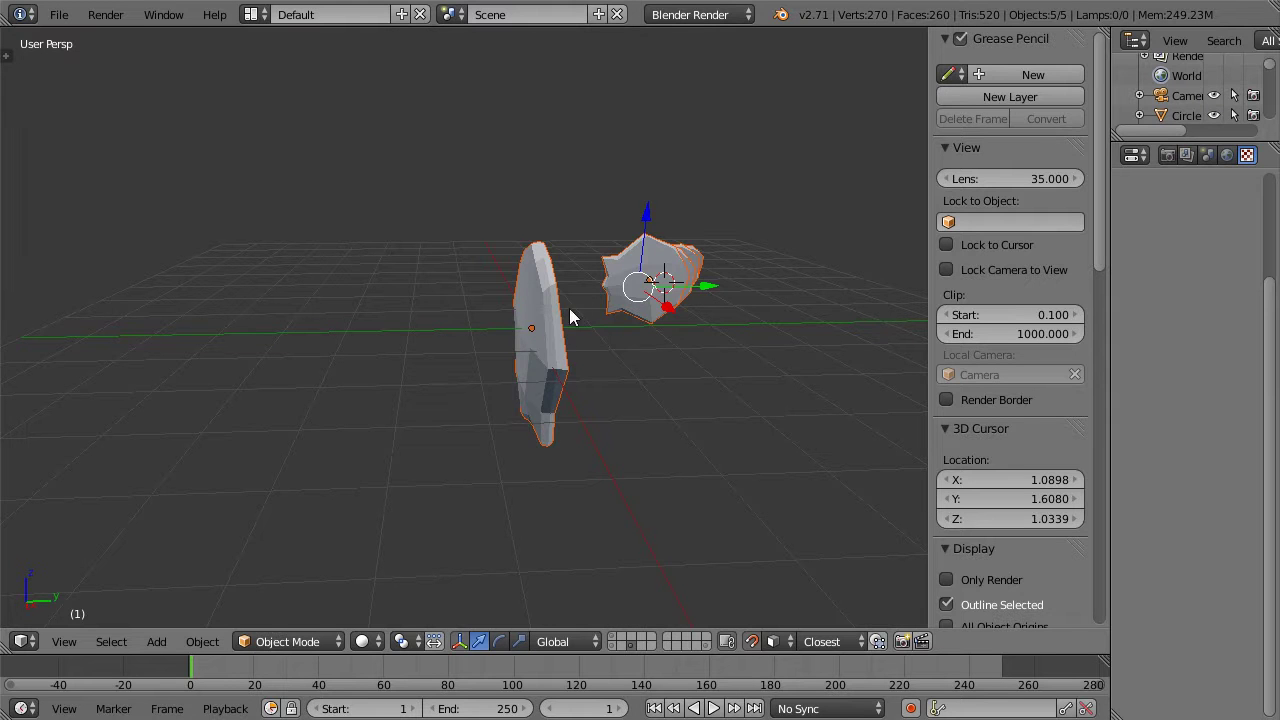
Step: Delete only the four small low-poly fan plates on layer 13, and select the large one
right_click(662, 272)
key(a)
key(b)
drag(587, 155, 778, 326)
key(x)
click(778, 326)
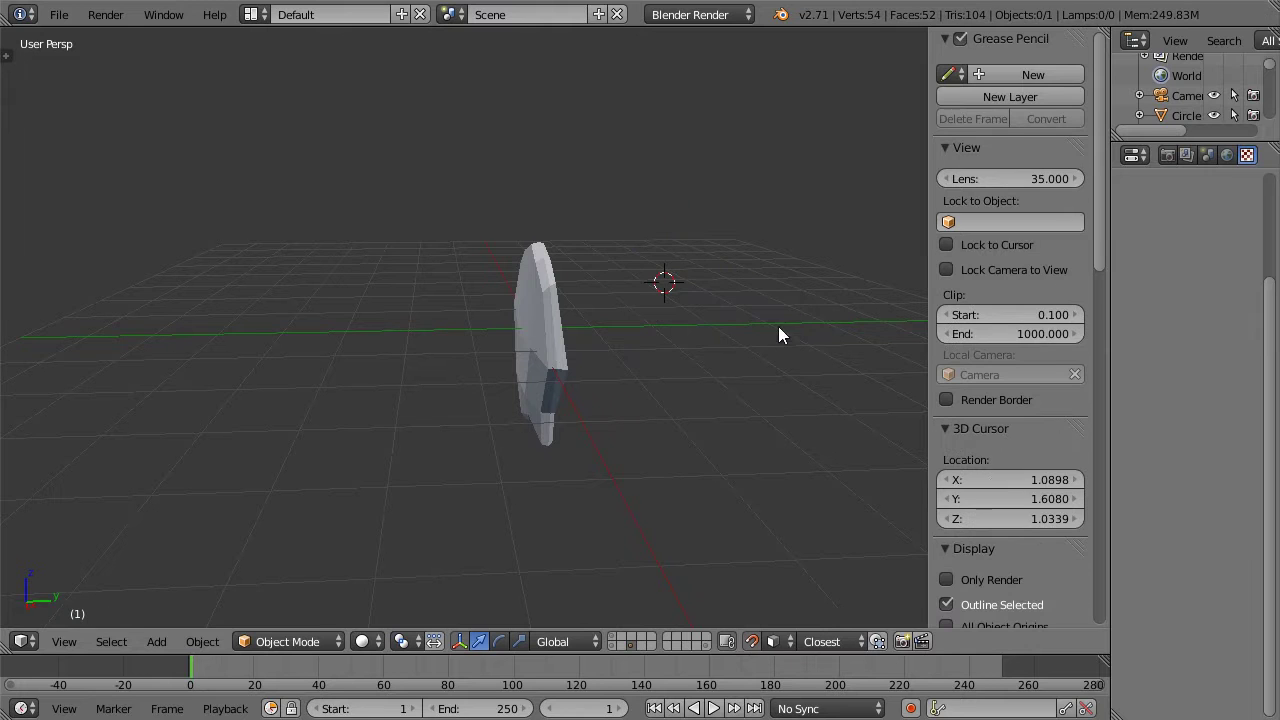
right_click(562, 320)
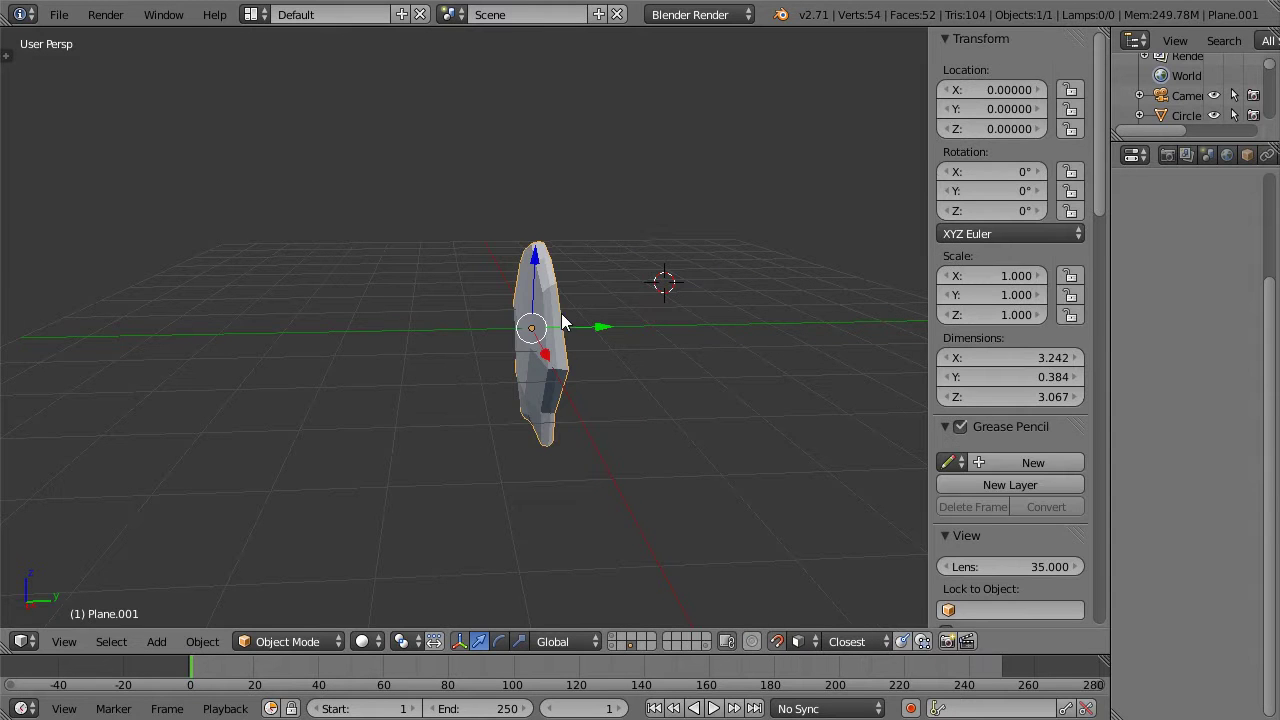
Step: Show the low-poly gun on layer 11 and hide the transform properties region
click(612, 646)
middle_drag(608, 402, 655, 280)
scroll(652, 268, up, 6)
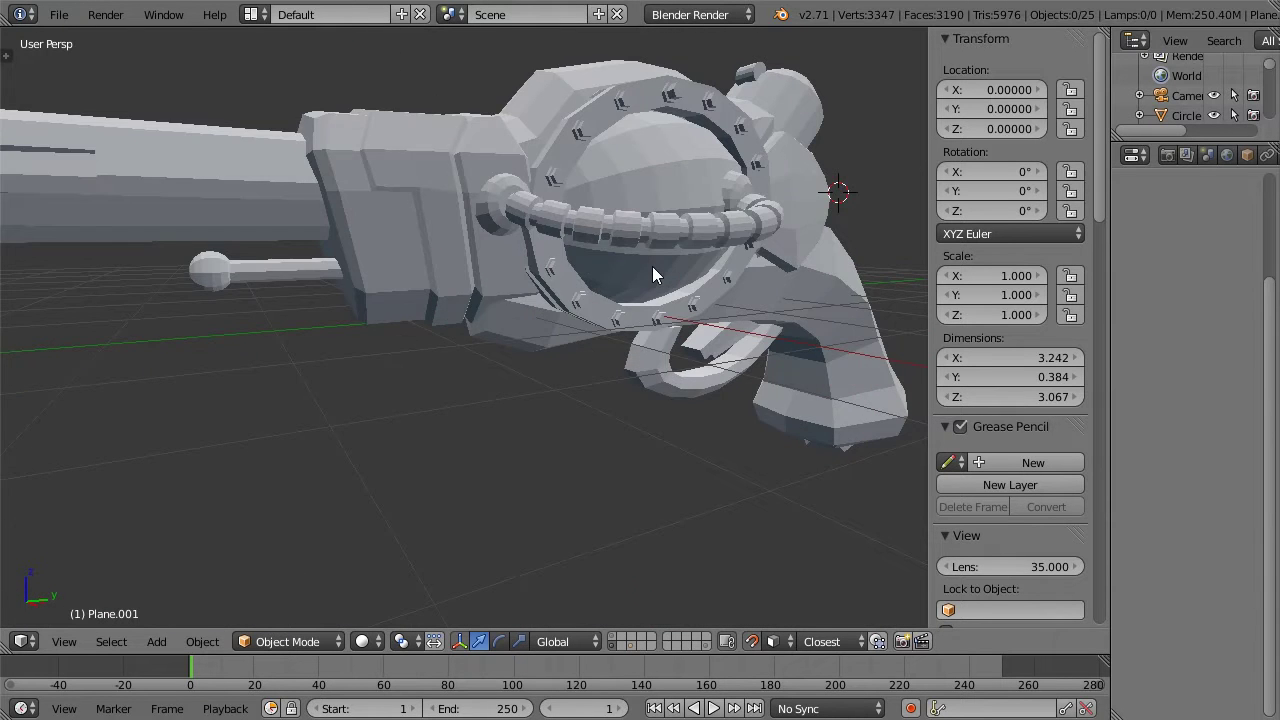
middle_drag(585, 328, 568, 332)
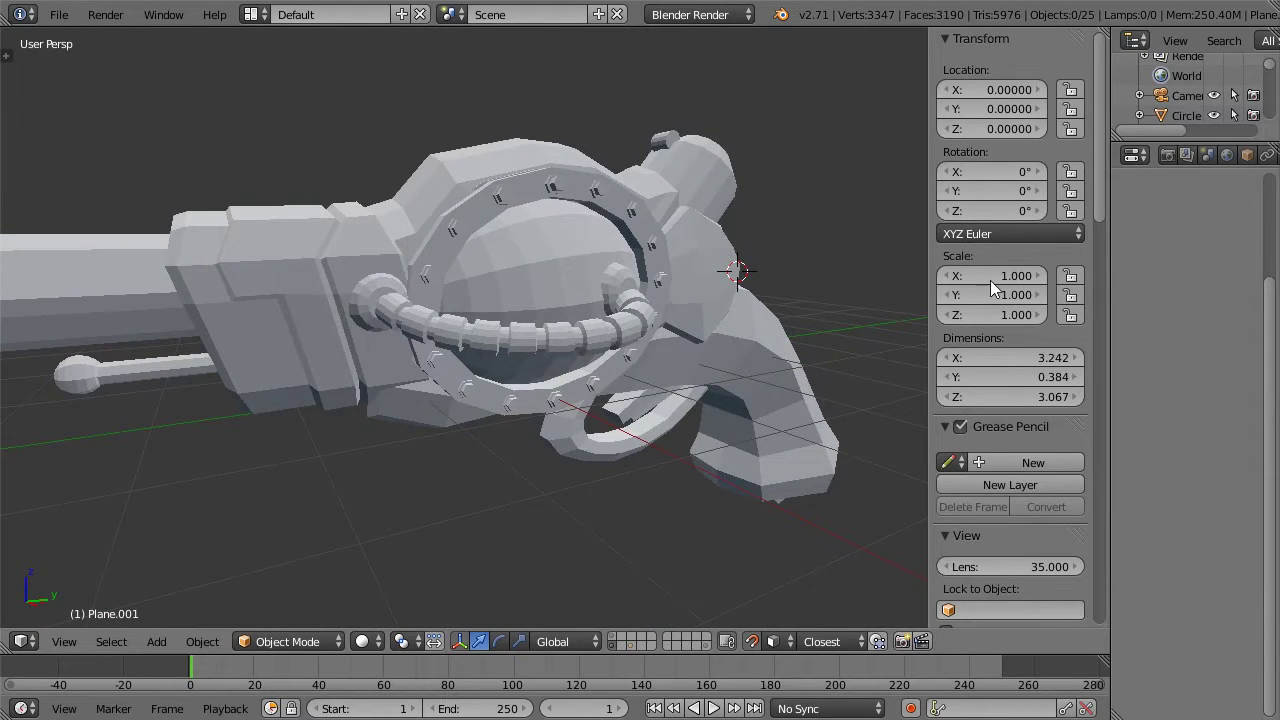
key(n)
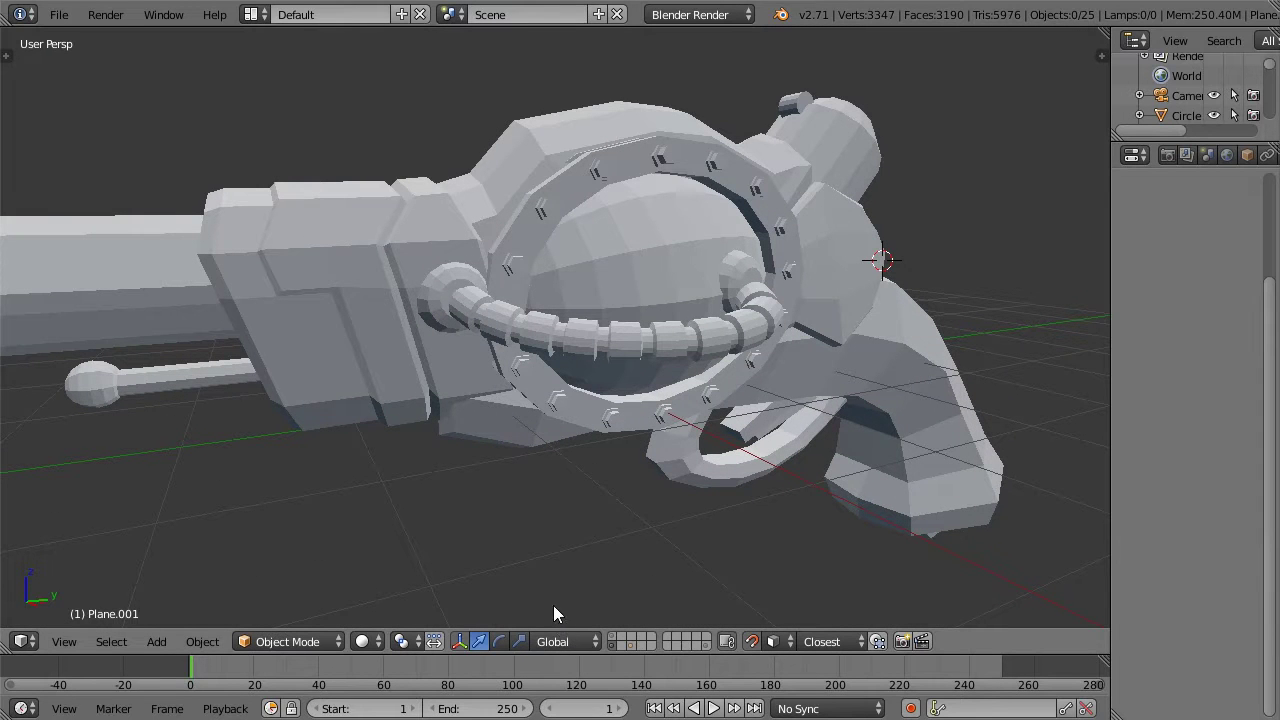
Step: Split the 3D view vertically into two areas and change the second one to the UV/Image Editor
right_click(545, 653)
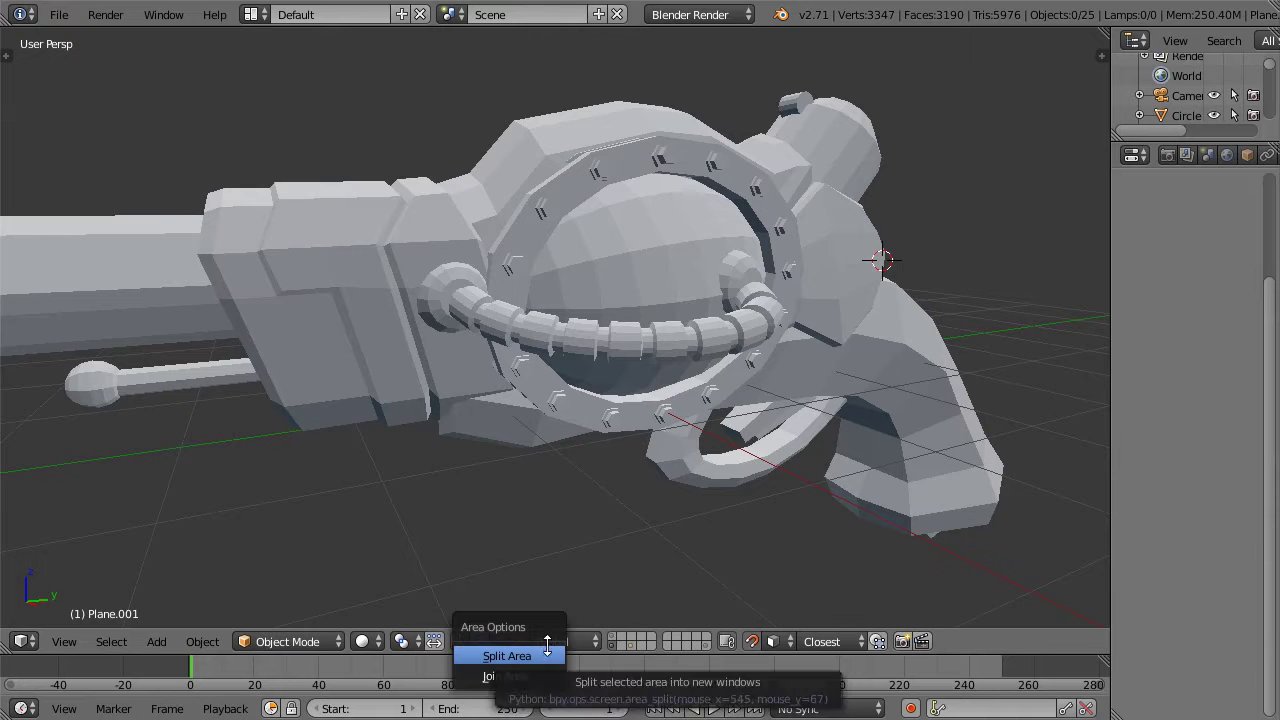
click(545, 655)
click(577, 517)
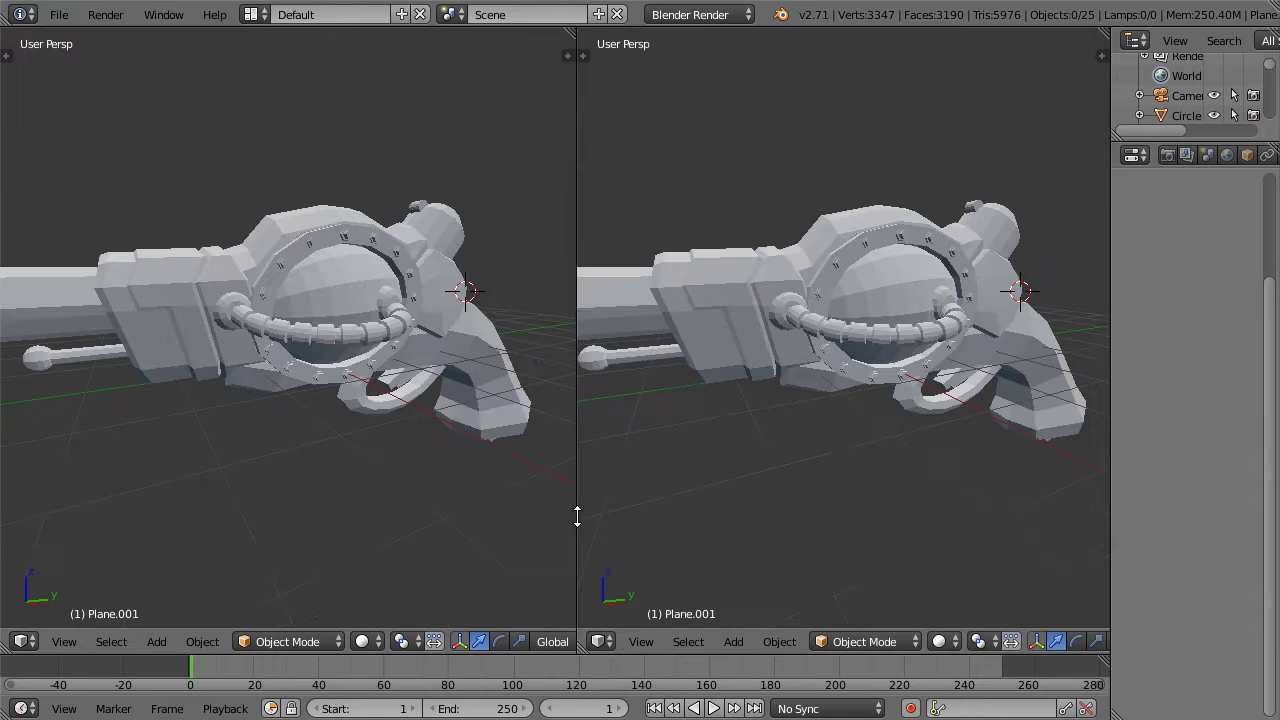
click(600, 641)
click(619, 490)
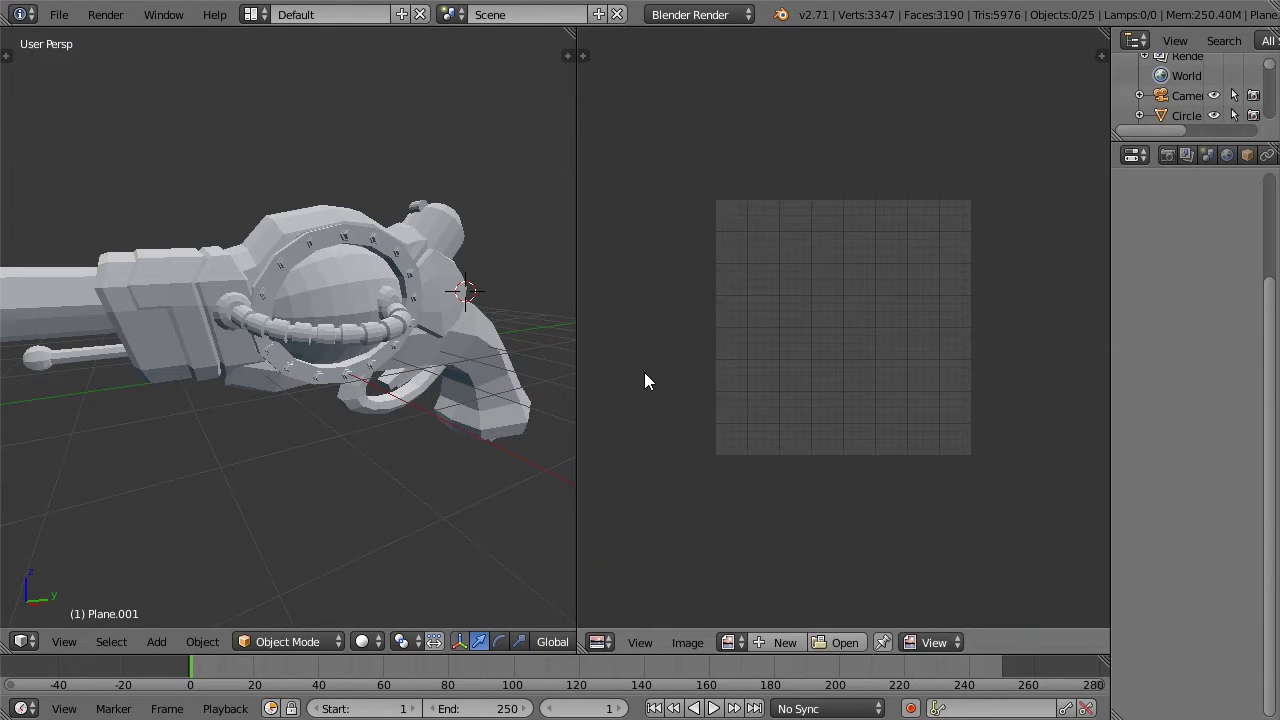
scroll(706, 311, up, 2)
Step: Open the block housing behind the barrel in Edit Mode and view its mesh from the front and above
middle_drag(314, 243, 381, 249)
right_click(305, 290)
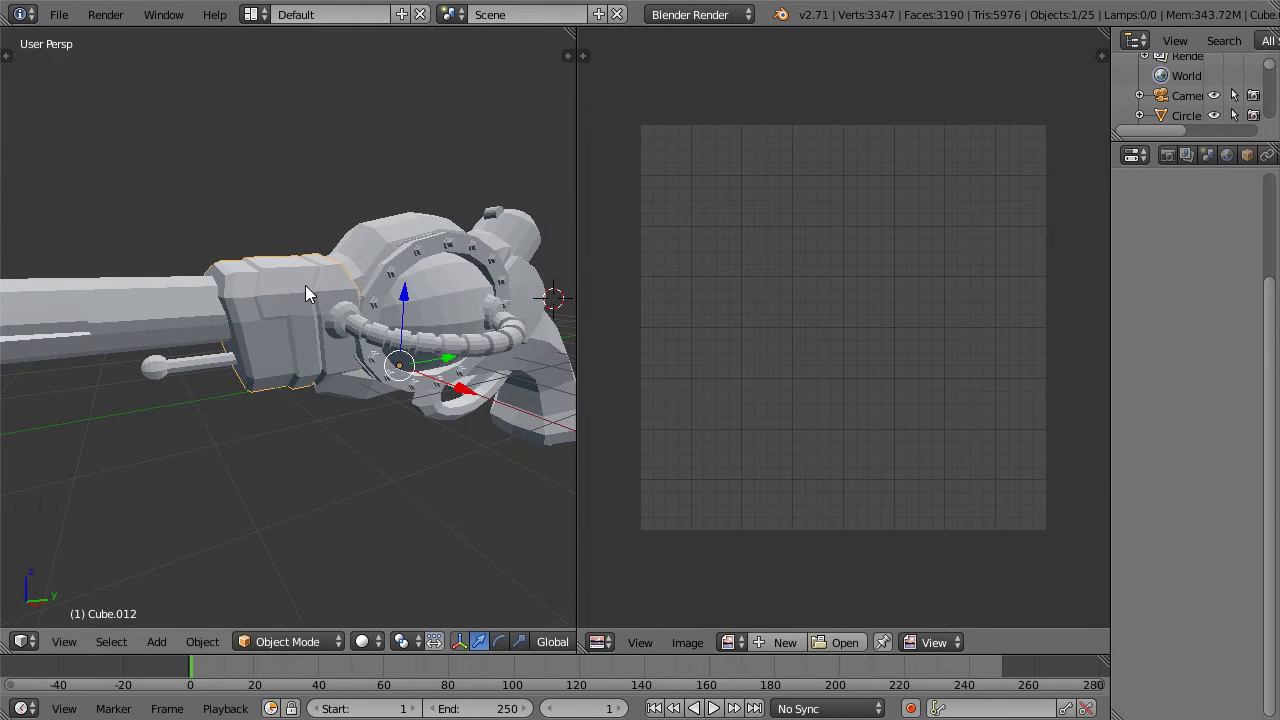
key(Tab)
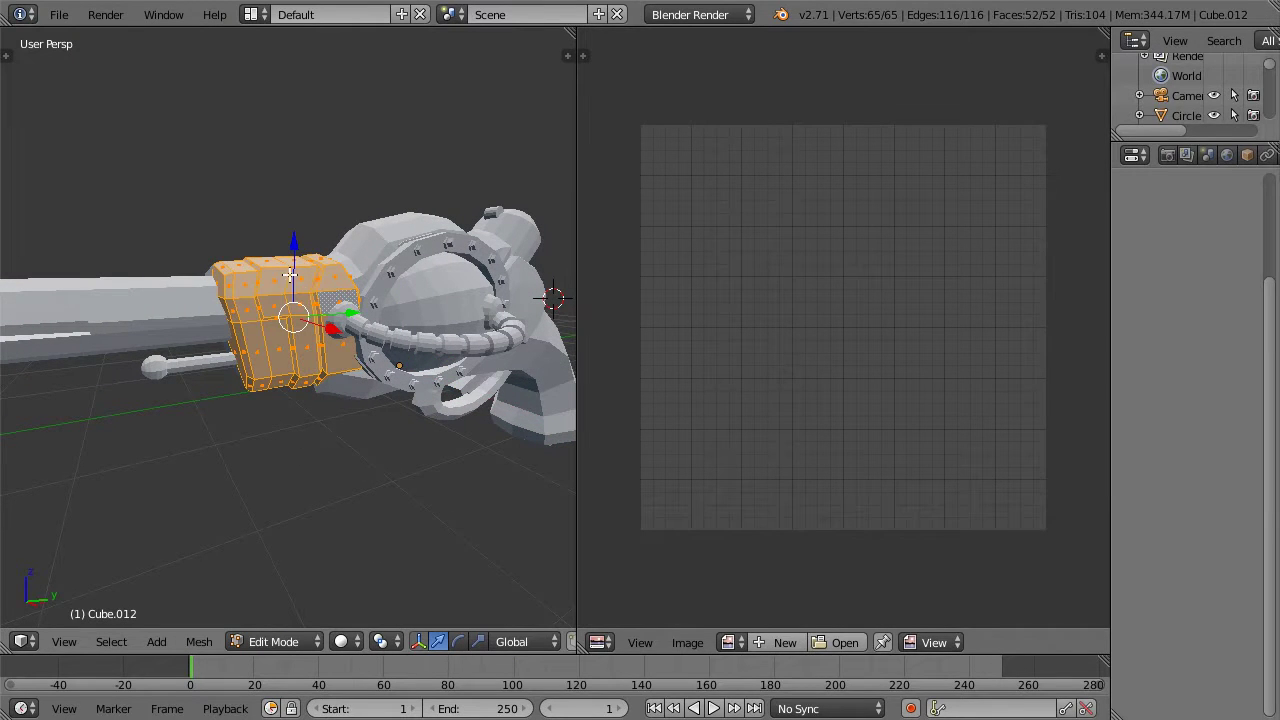
middle_drag(286, 310, 310, 343)
scroll(317, 347, up, 3)
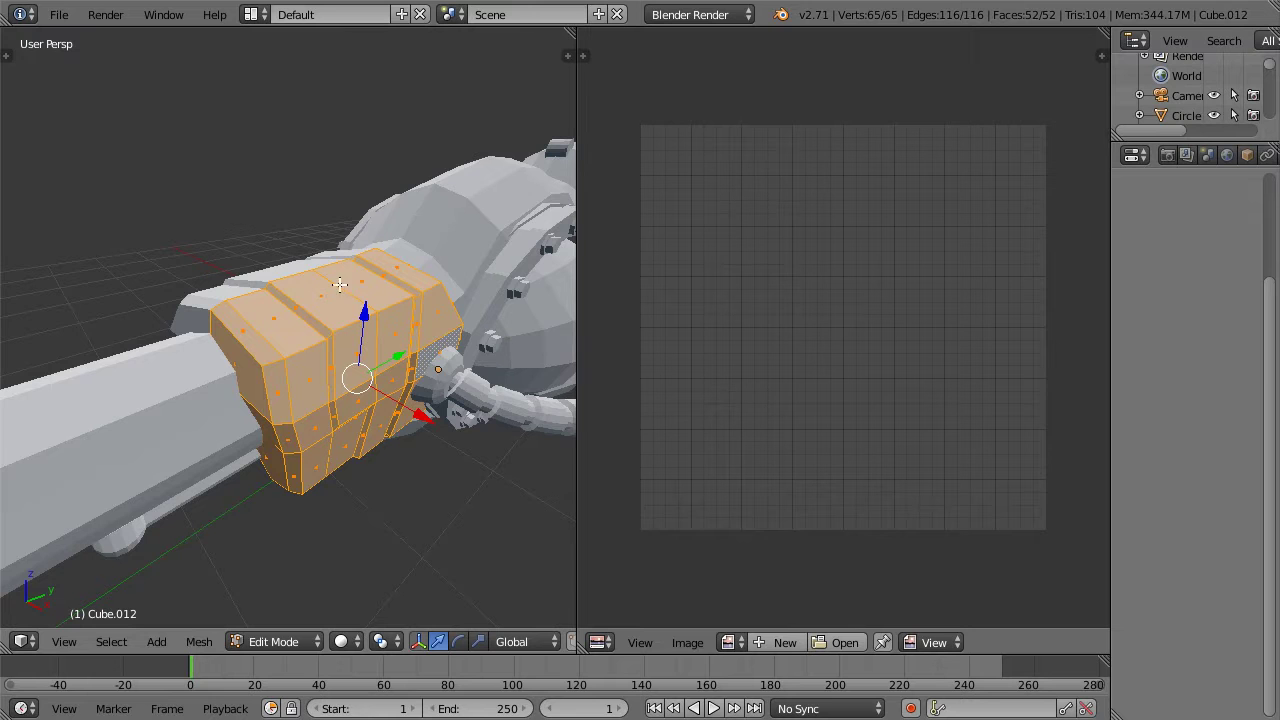
scroll(400, 200, down, 5)
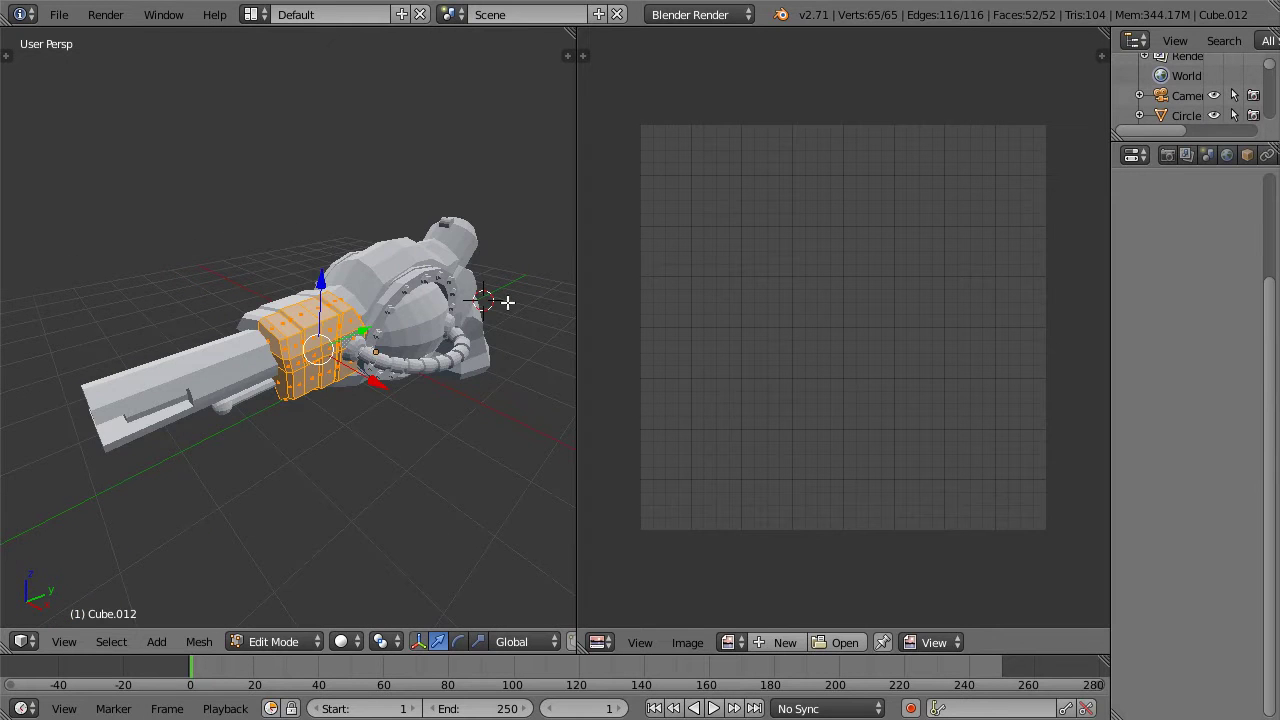
middle_drag(293, 289, 400, 312)
scroll(395, 311, up, 3)
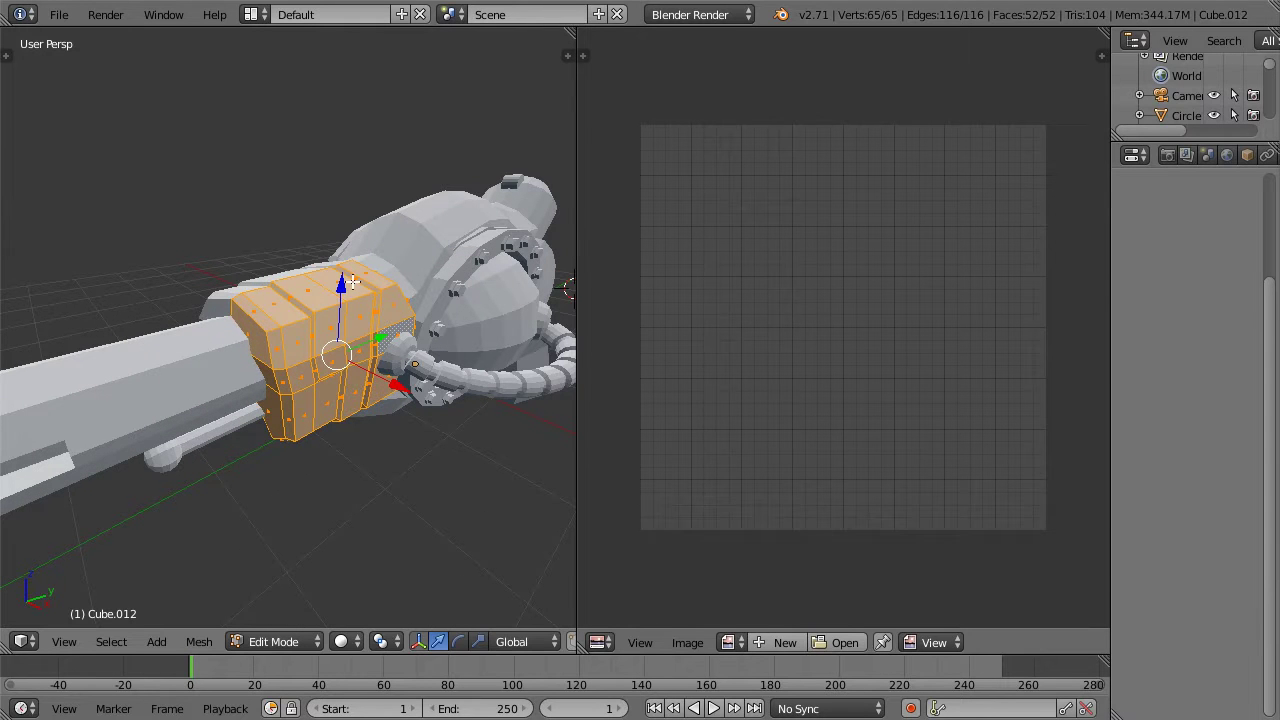
Step: Unwrap all faces of the block housing into the UV editor with the standard Unwrap
key(u)
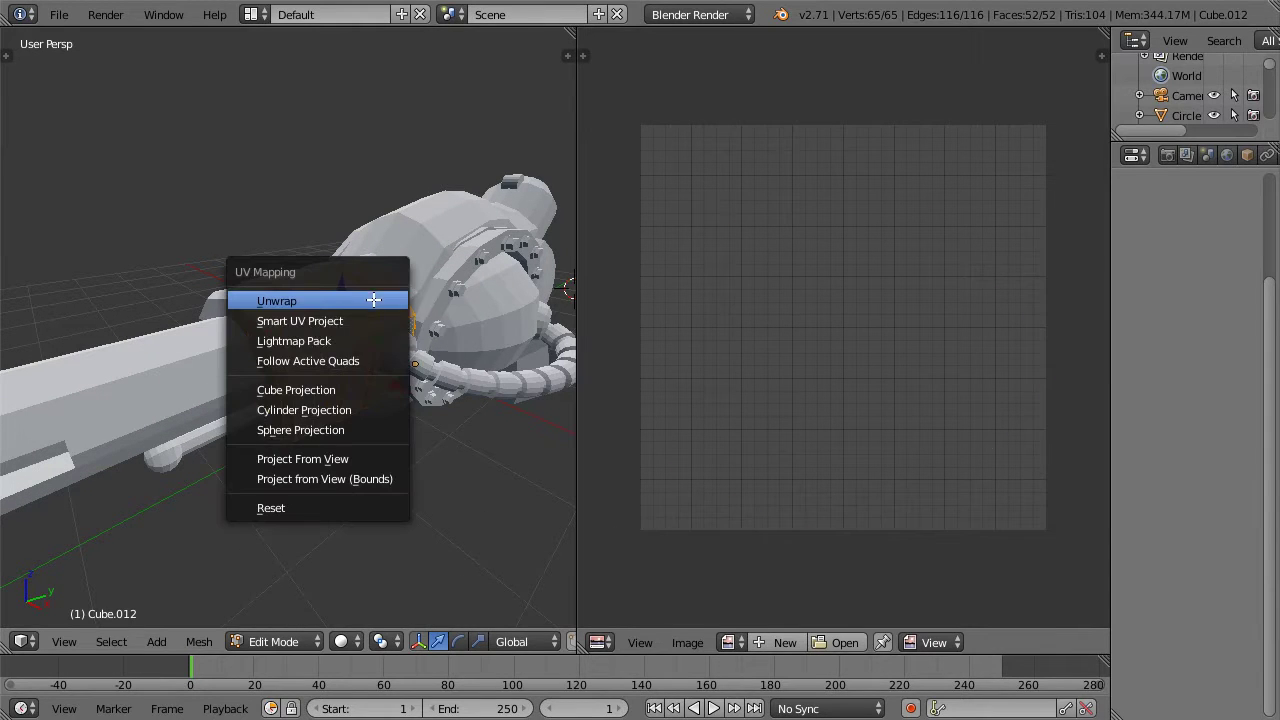
click(373, 298)
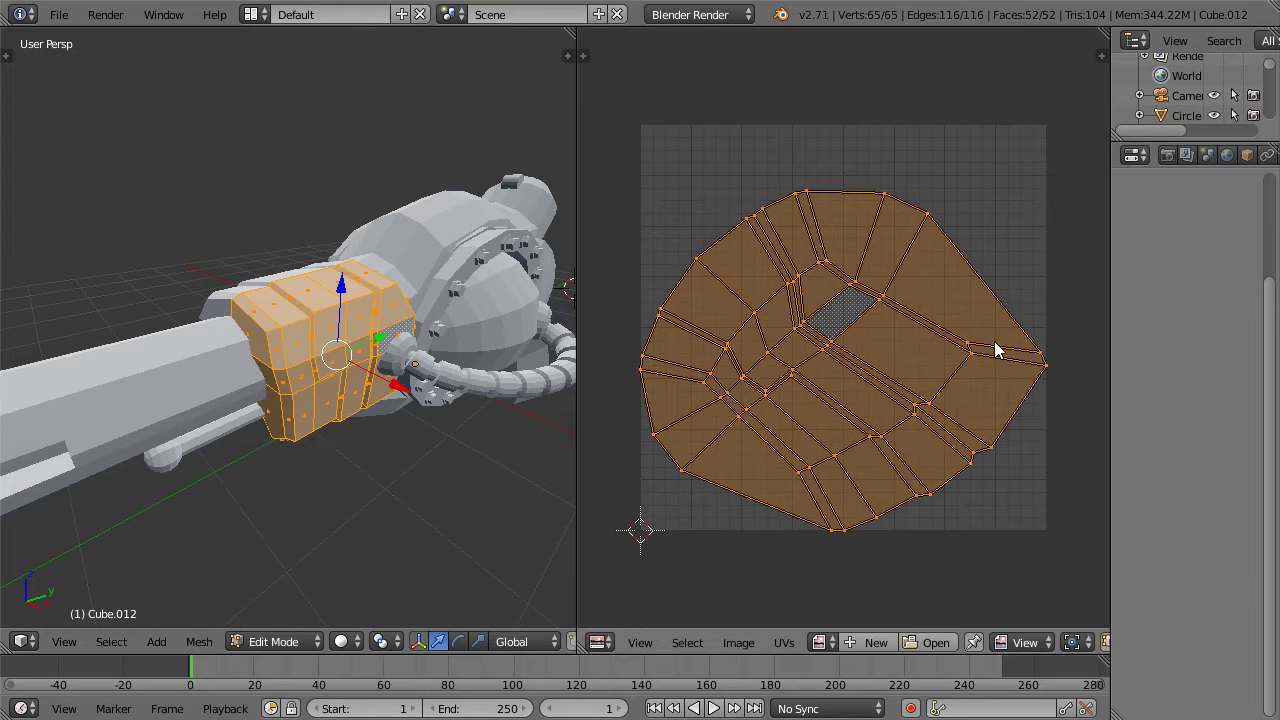
scroll(928, 331, down, 3)
scroll(980, 323, up, 1)
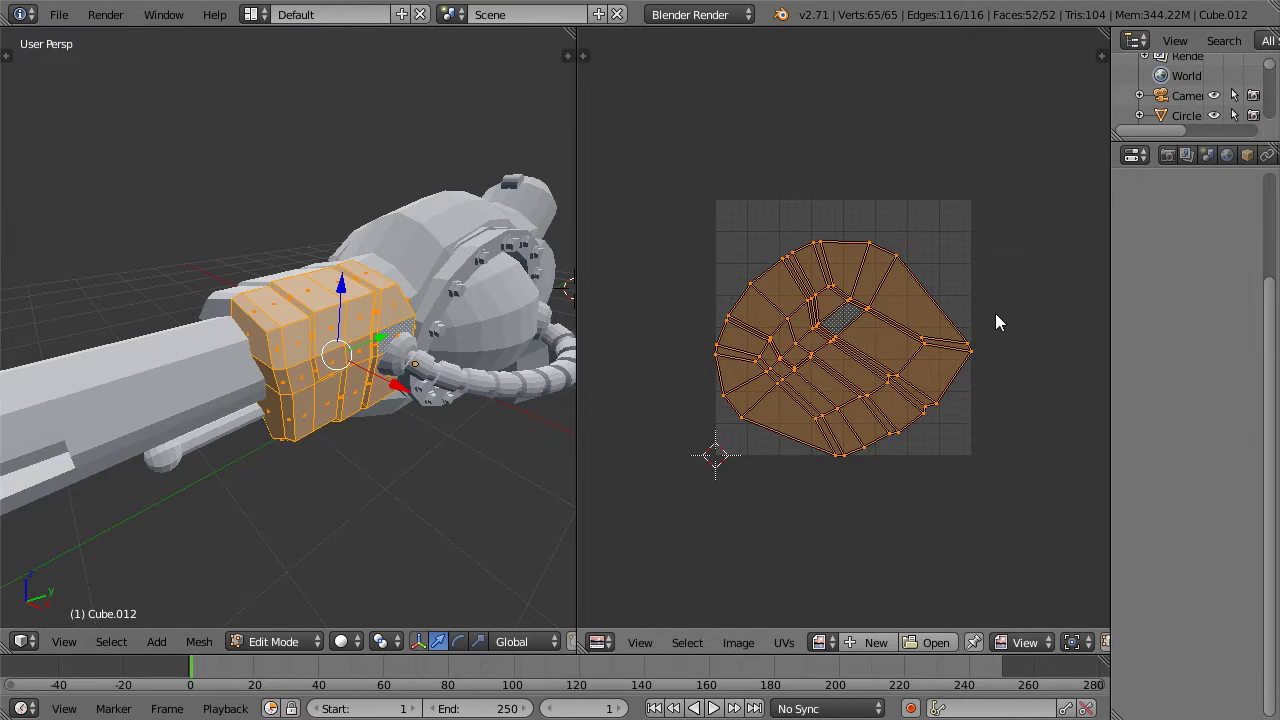
Step: Try moving the housing's UV island outside the UV square and scaling it down, and undo these transforms
key(g)
click(714, 287)
key(s)
click(1000, 262)
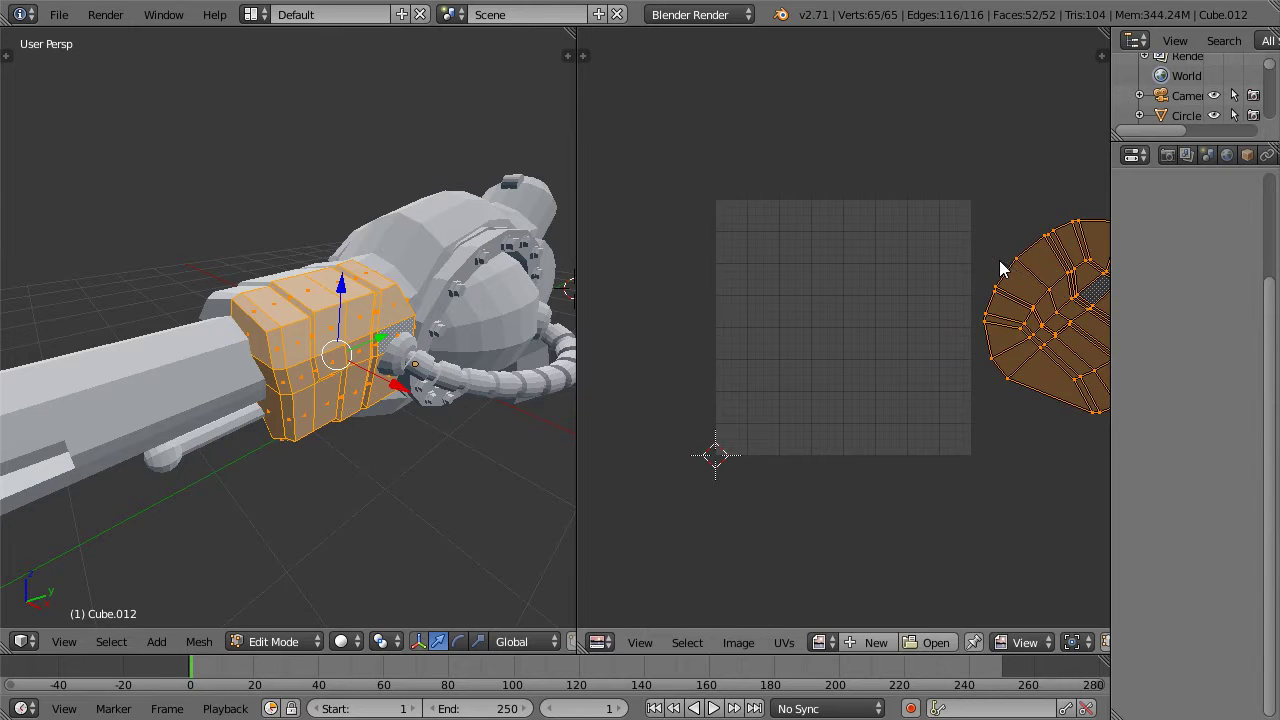
key(ctrl+z)
middle_drag(975, 269, 867, 266)
key(s)
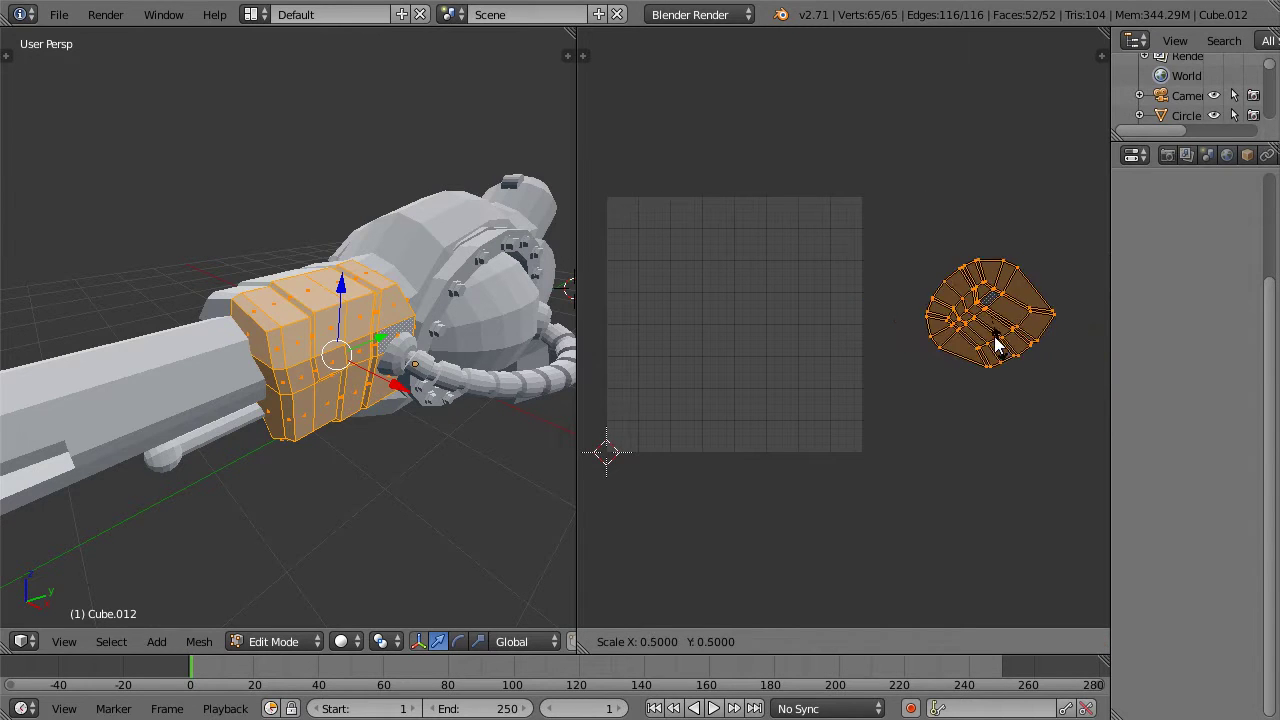
click(994, 337)
key(g)
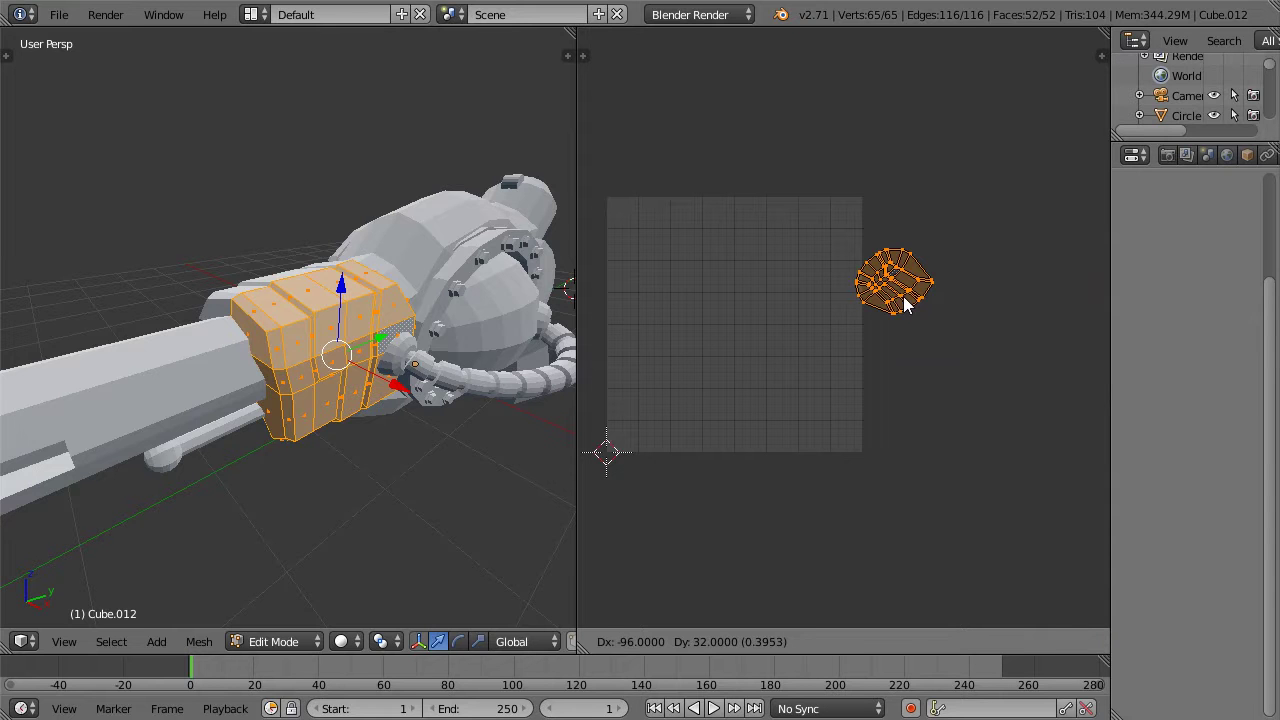
click(903, 294)
key(ctrl+z)
key(ctrl+z)
key(ctrl+z)
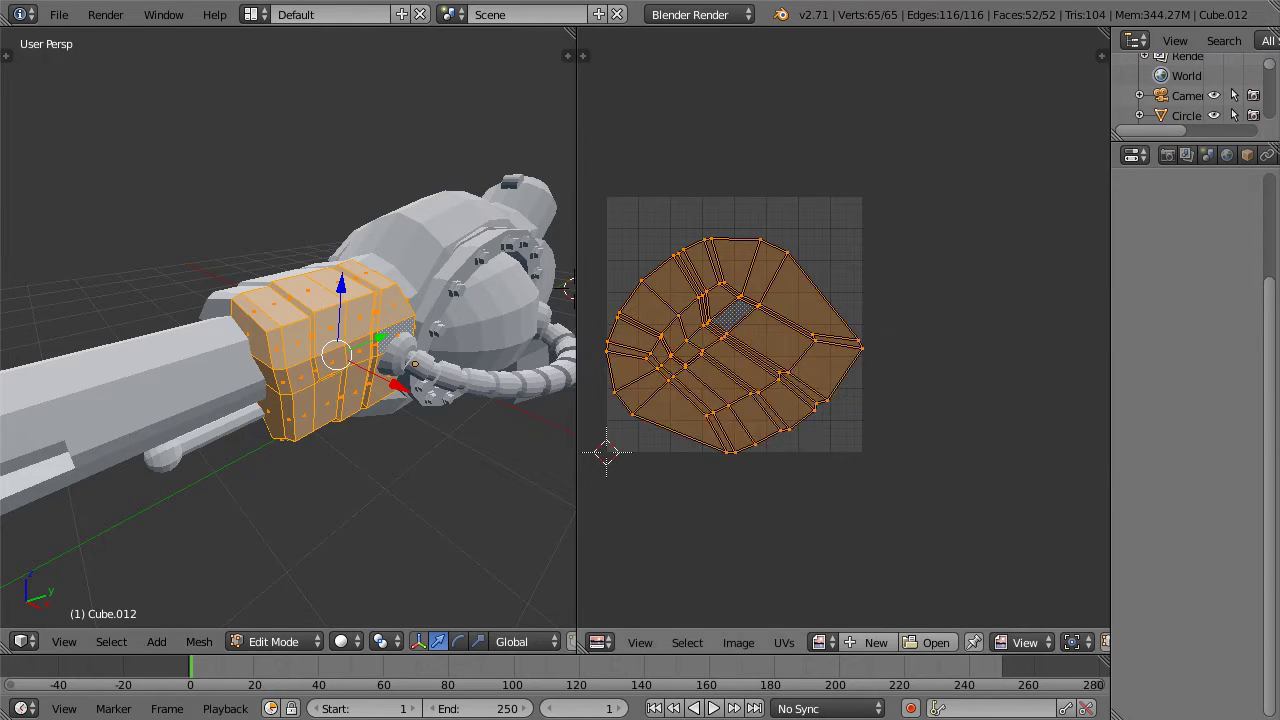
Step: Examine the curved upper shell's mesh in Edit Mode, checking the faces hidden behind the round chamber in wireframe and solid display
middle_drag(435, 344, 377, 345)
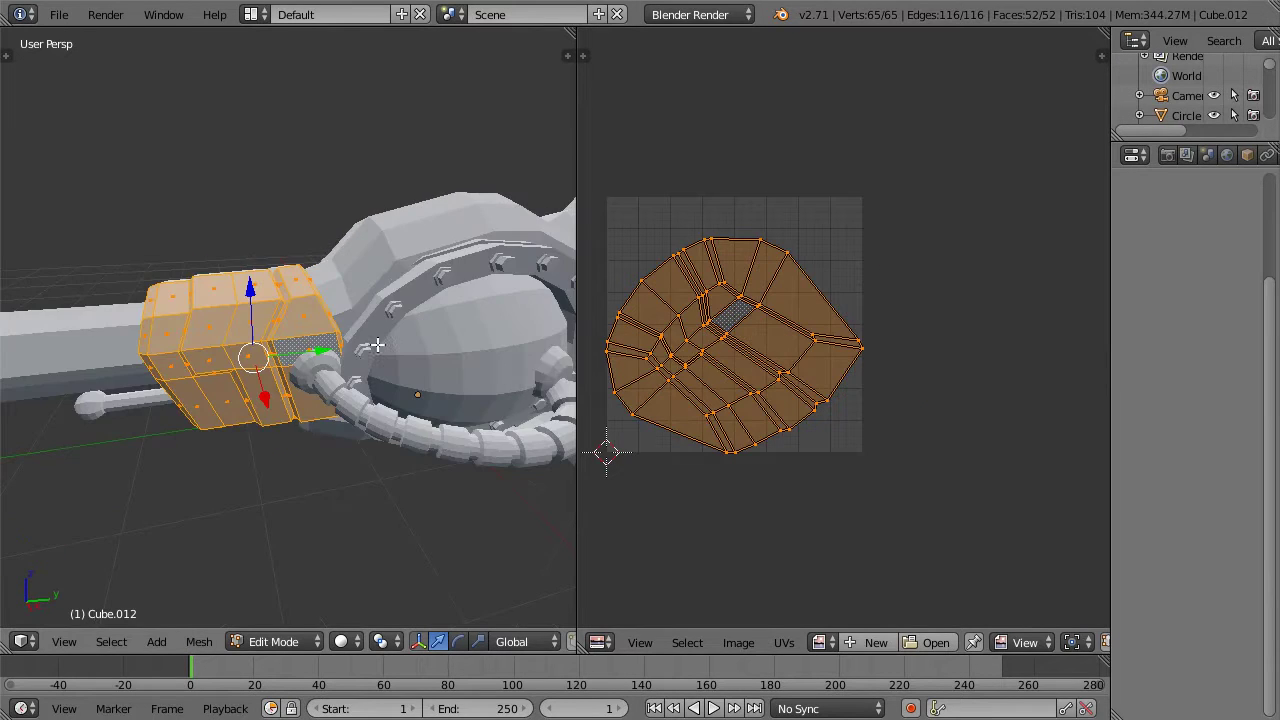
key(Tab)
right_click(387, 258)
key(Tab)
key(a)
key(a)
key(z)
mouse_move(386, 256)
middle_down()
mouse_move(491, 243)
mouse_move(517, 200)
mouse_move(431, 178)
mouse_move(334, 226)
mouse_move(320, 252)
mouse_move(363, 251)
middle_up()
key(z)
key(z)
right_click(299, 274)
key(z)
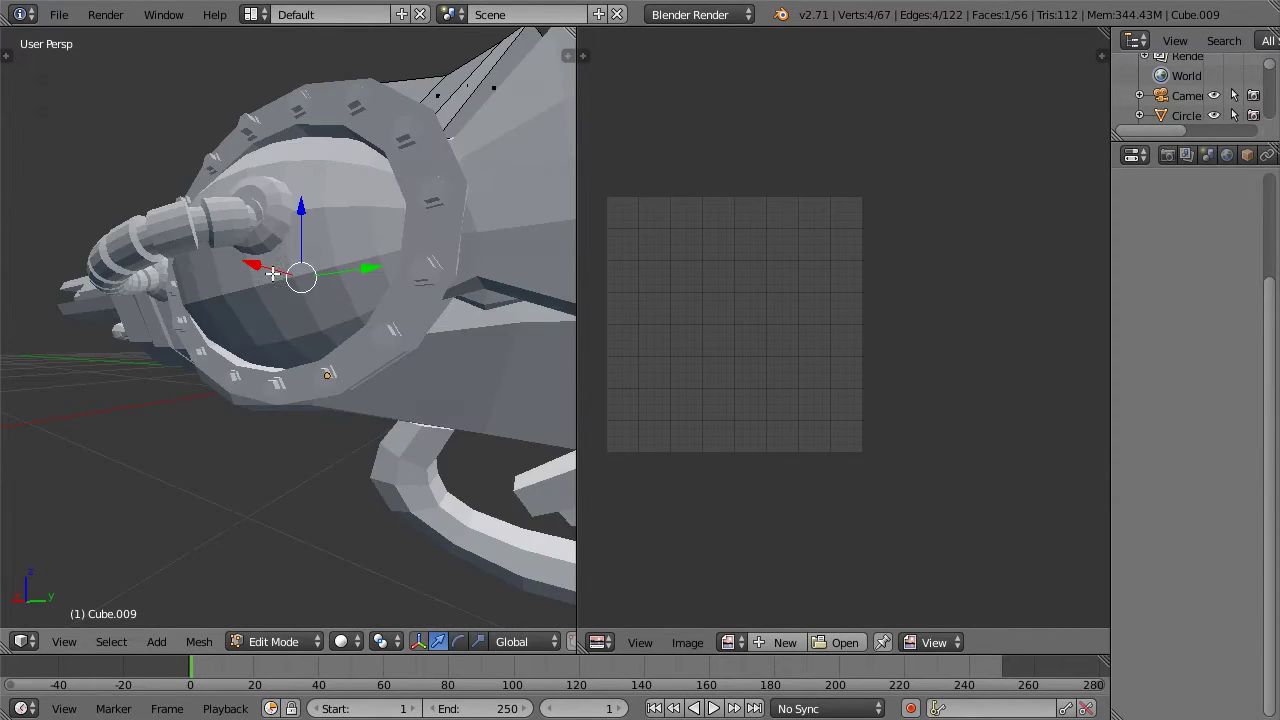
Step: Move the curved upper shell to layer 12 and show only that layer
middle_drag(283, 253, 340, 323)
key(Tab)
right_click(362, 321)
right_click(362, 321)
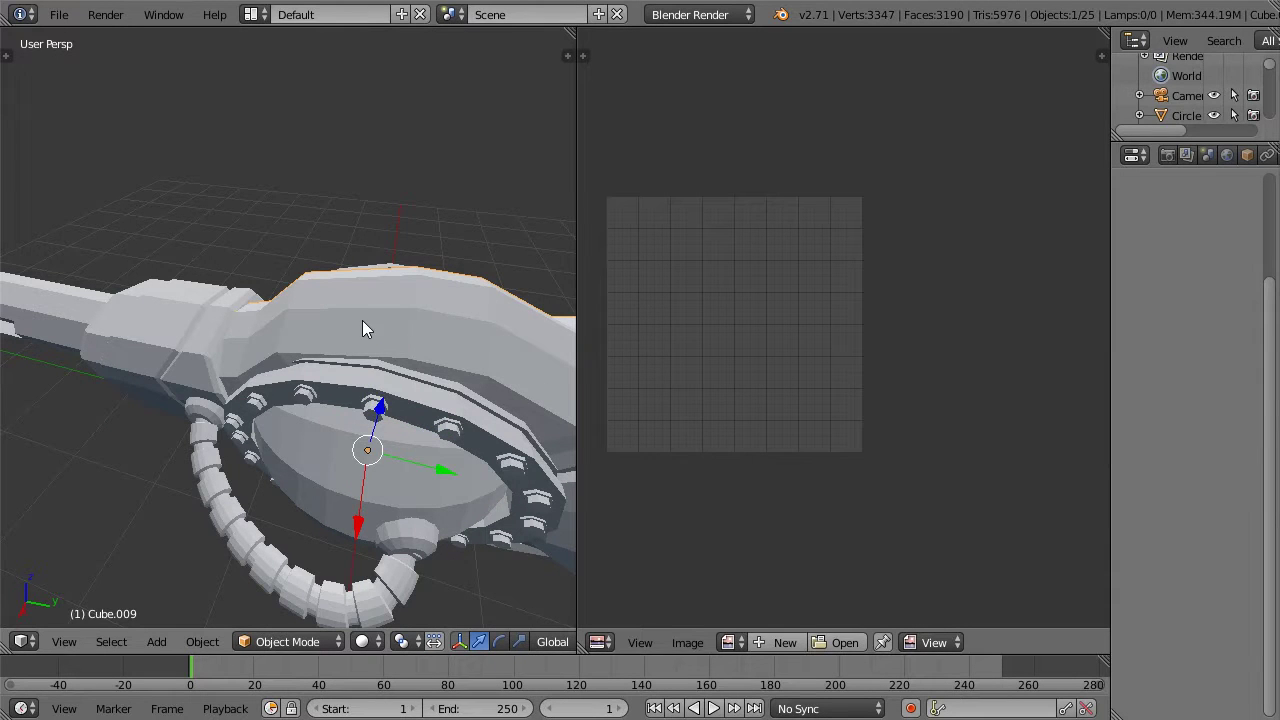
key(m)
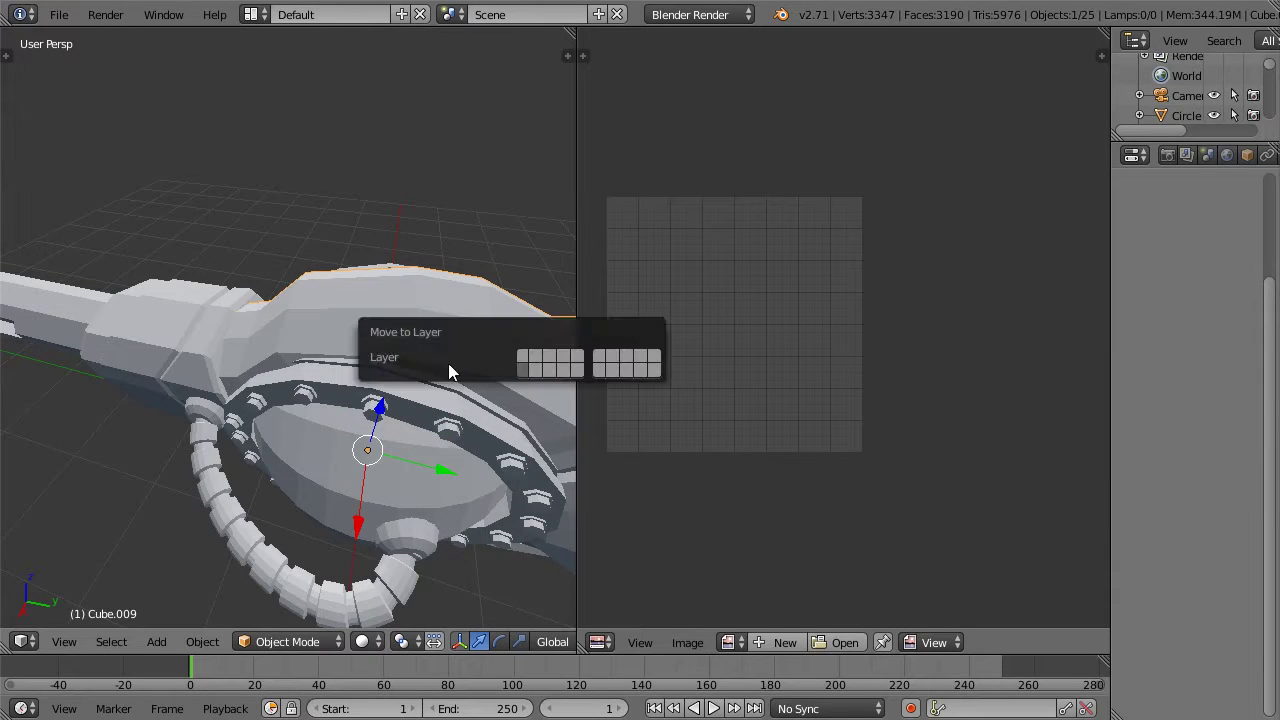
click(539, 372)
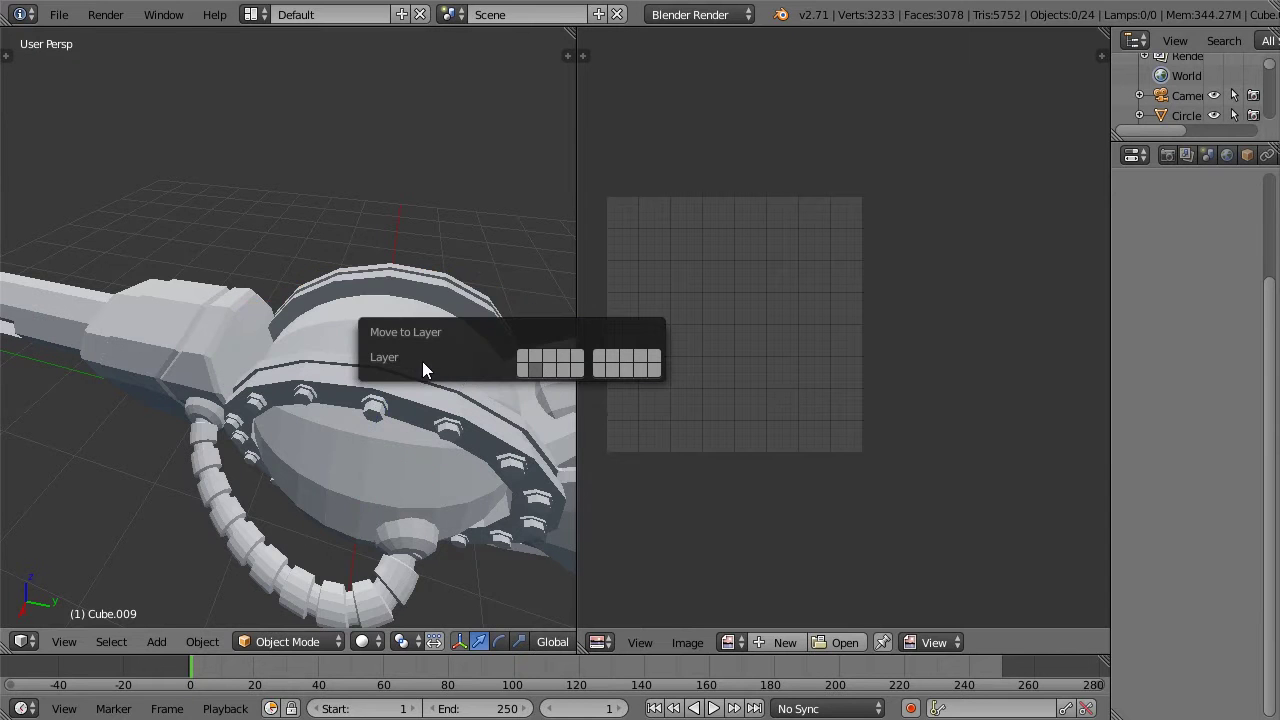
key(2)
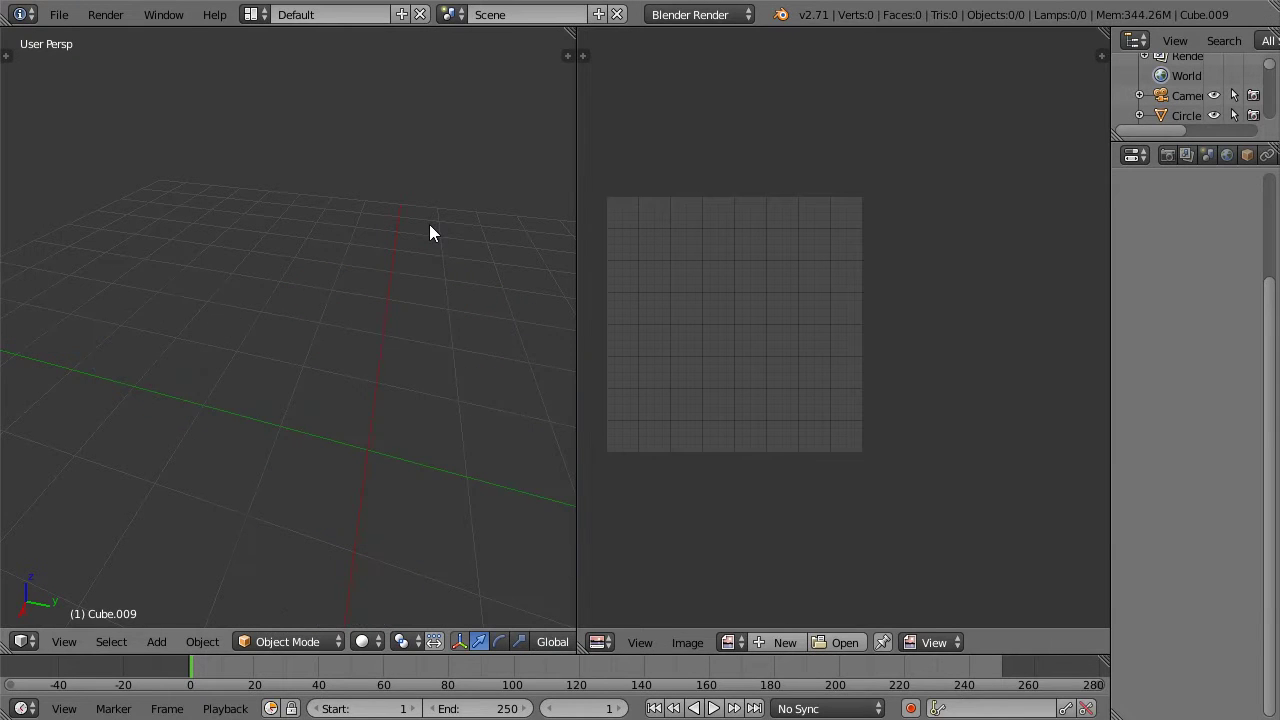
key(3)
middle_drag(368, 354, 329, 284)
Step: Delete the strip of six inner faces along the underside of the upper shell
key(Tab)
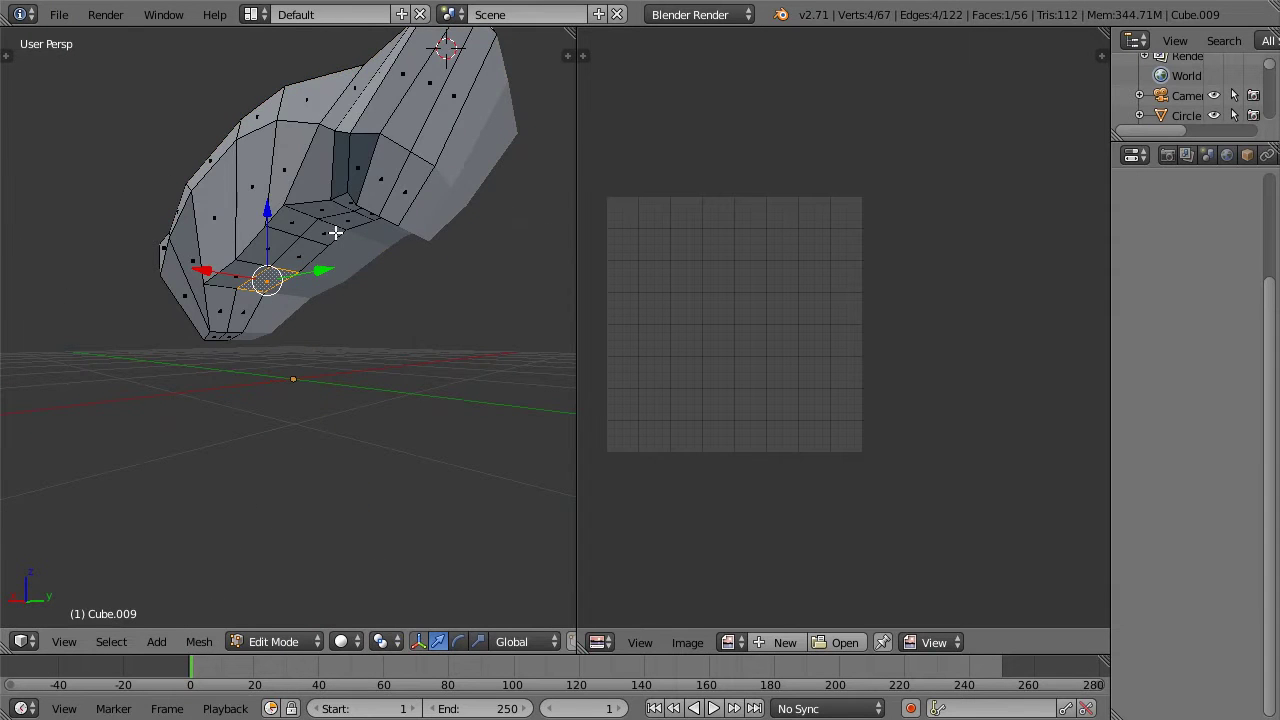
scroll(335, 235, up, 3)
right_click(335, 200)
shift+right_click(308, 232)
shift+right_click(259, 280)
shift+right_click(233, 308)
shift+right_click(371, 172)
shift+right_click(410, 158)
middle_drag(414, 157, 403, 183)
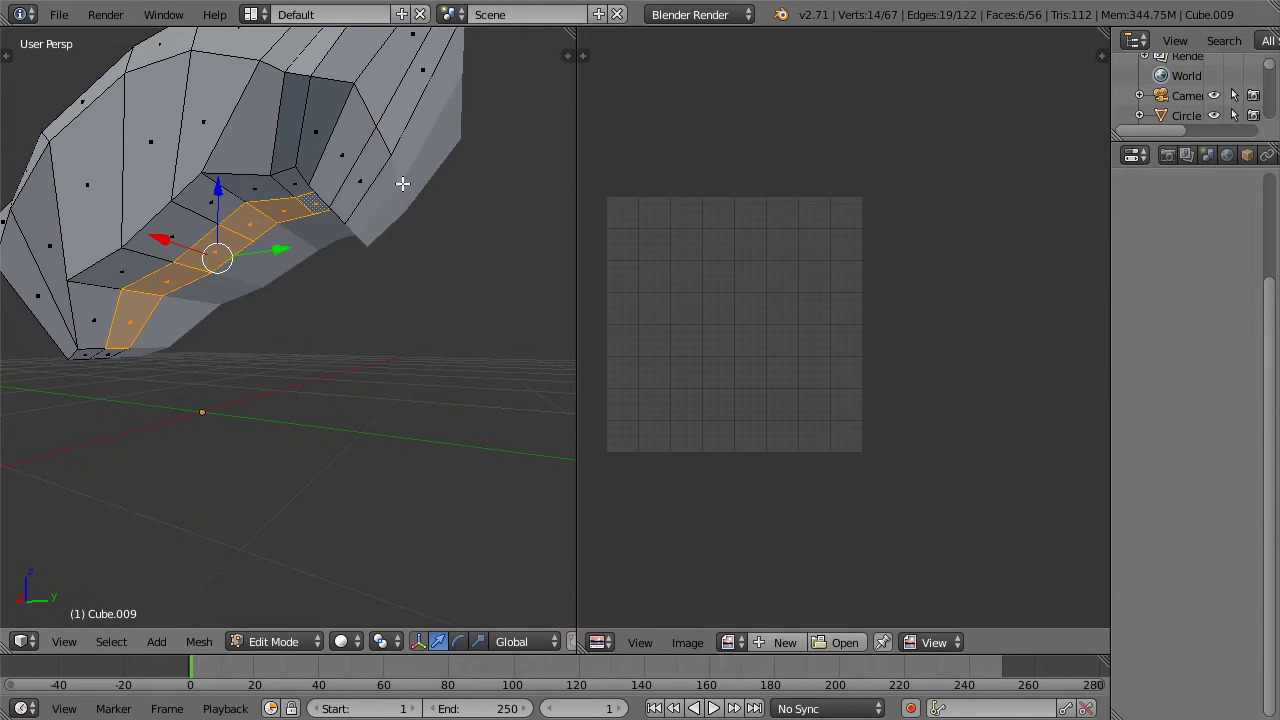
key(x)
click(403, 183)
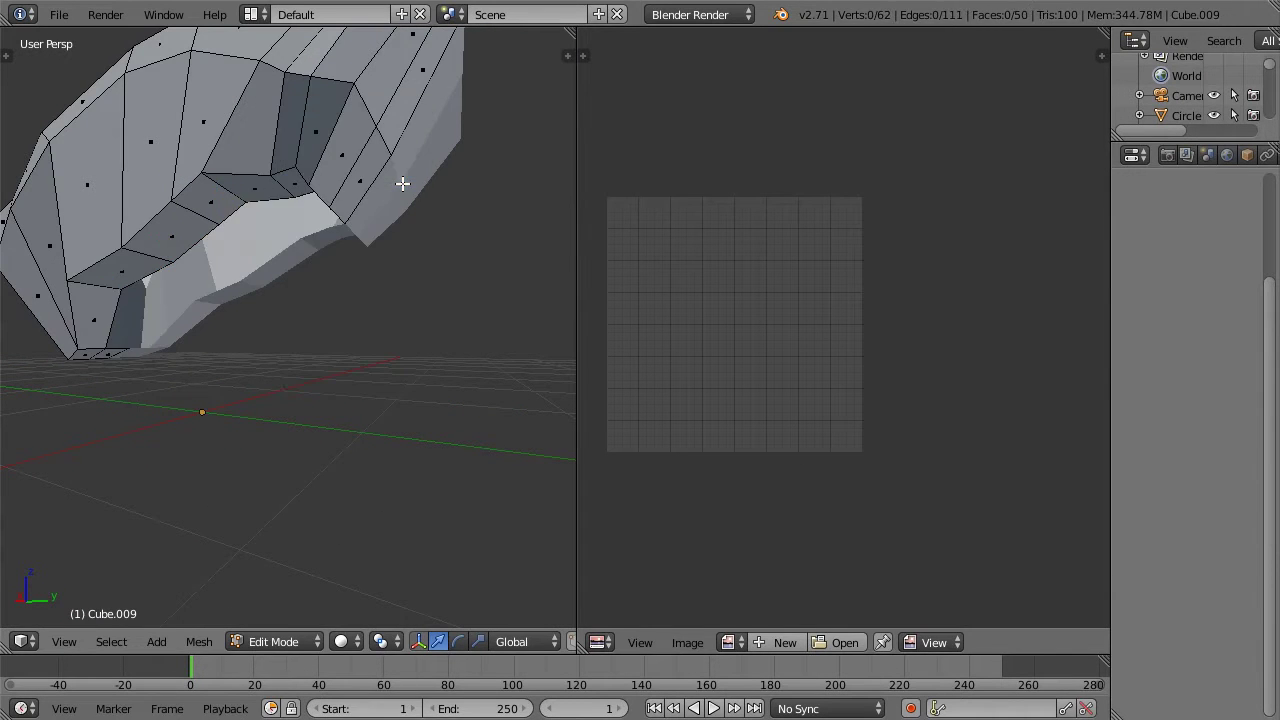
Step: Examine the upper shell's side and opened underside from several angles in Object Mode and Edit Mode
key(Tab)
middle_drag(297, 217, 333, 232)
key(z)
key(z)
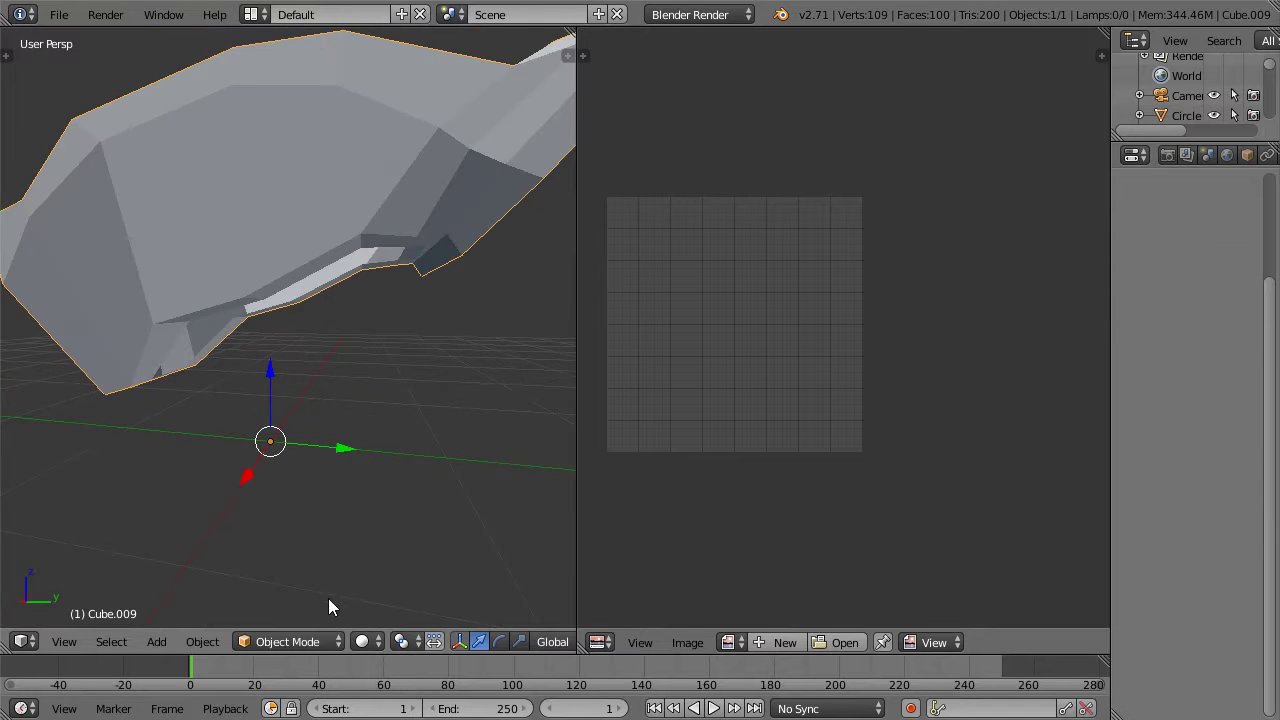
key(Tab)
middle_drag(403, 461, 421, 291)
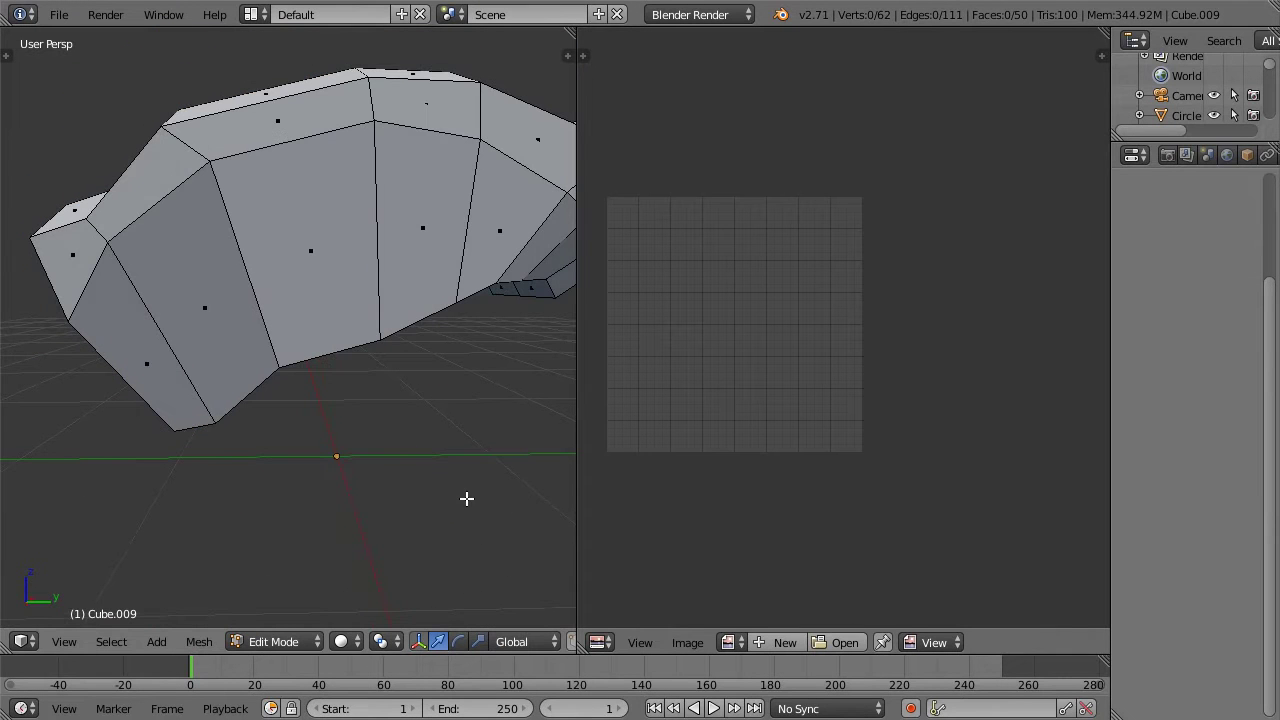
key(Tab)
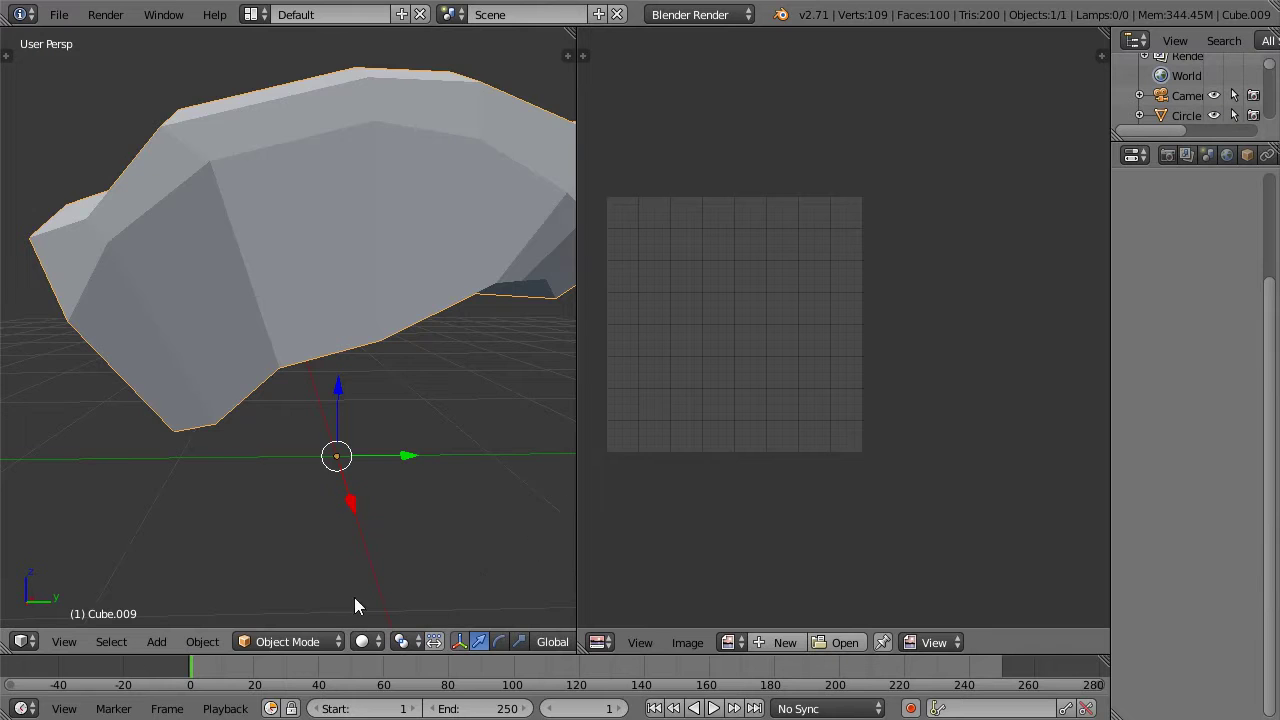
scroll(396, 619, down, 4)
middle_drag(371, 412, 398, 430)
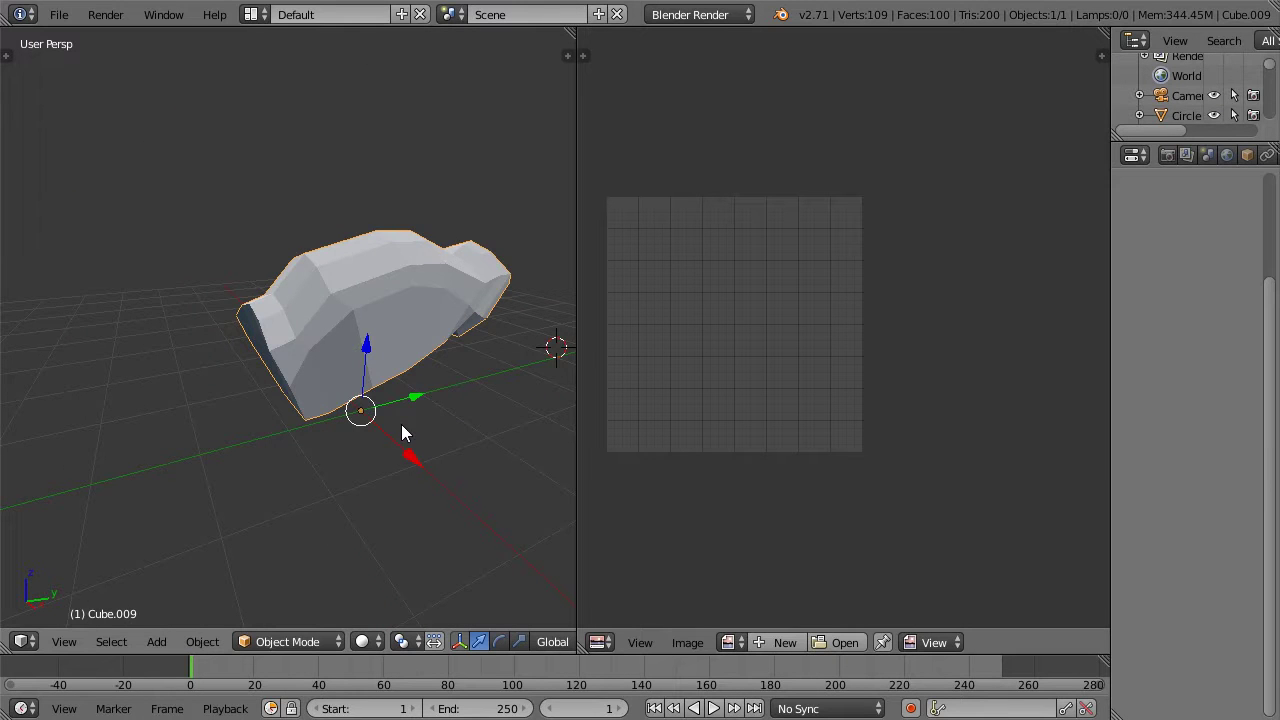
Step: Show layer 11 together with layer 12 to bring back the rest of the gun
middle_drag(474, 638, 290, 654)
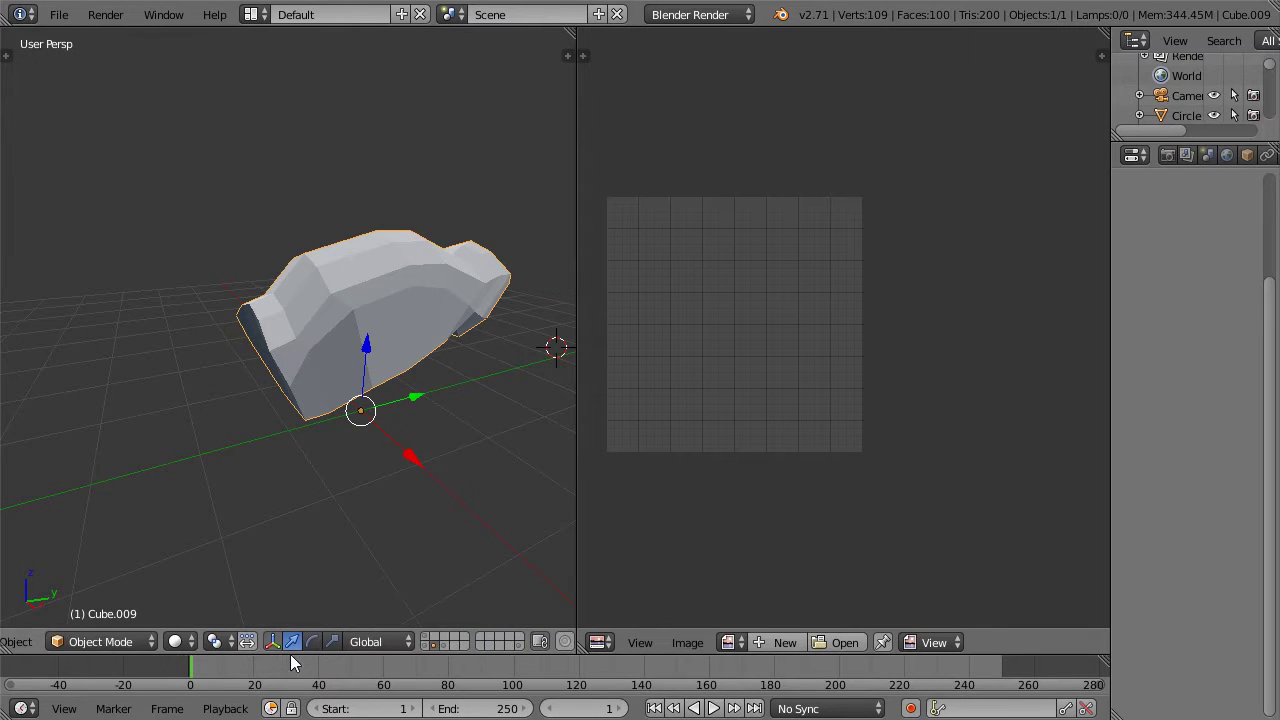
shift+click(422, 646)
middle_drag(350, 354, 303, 392)
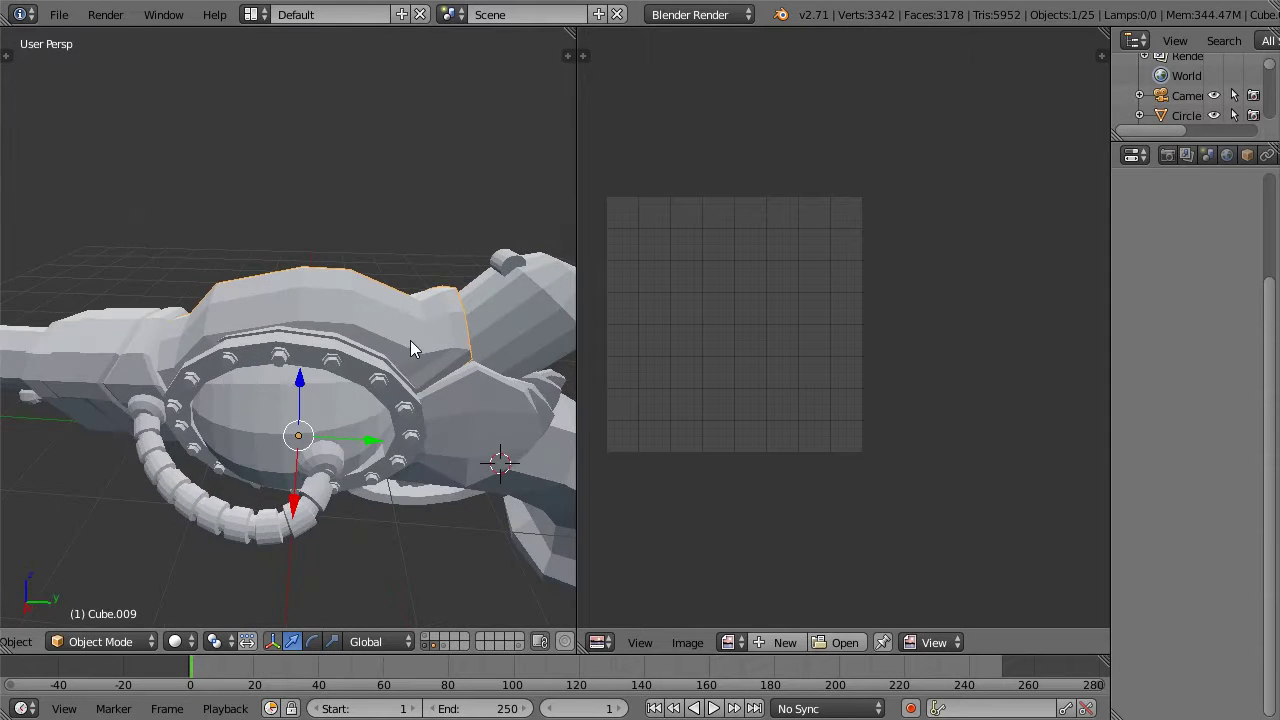
Step: Check the meshes of the parts around the upper shell for hidden faces, briefly viewing them in Edit Mode
middle_drag(302, 308, 271, 304)
right_click(293, 262)
middle_drag(293, 262, 333, 297)
key(Tab)
key(Tab)
right_click(349, 284)
key(Tab)
key(Tab)
right_click(254, 309)
mouse_move(254, 309)
middle_down()
mouse_move(286, 278)
mouse_move(283, 240)
mouse_move(375, 355)
mouse_move(380, 386)
mouse_move(320, 377)
mouse_move(277, 303)
mouse_move(300, 290)
middle_up()
Step: Move the lower frame with the grip to layer 12 and show only that layer
right_click(280, 289)
key(Tab)
key(z)
key(z)
key(Tab)
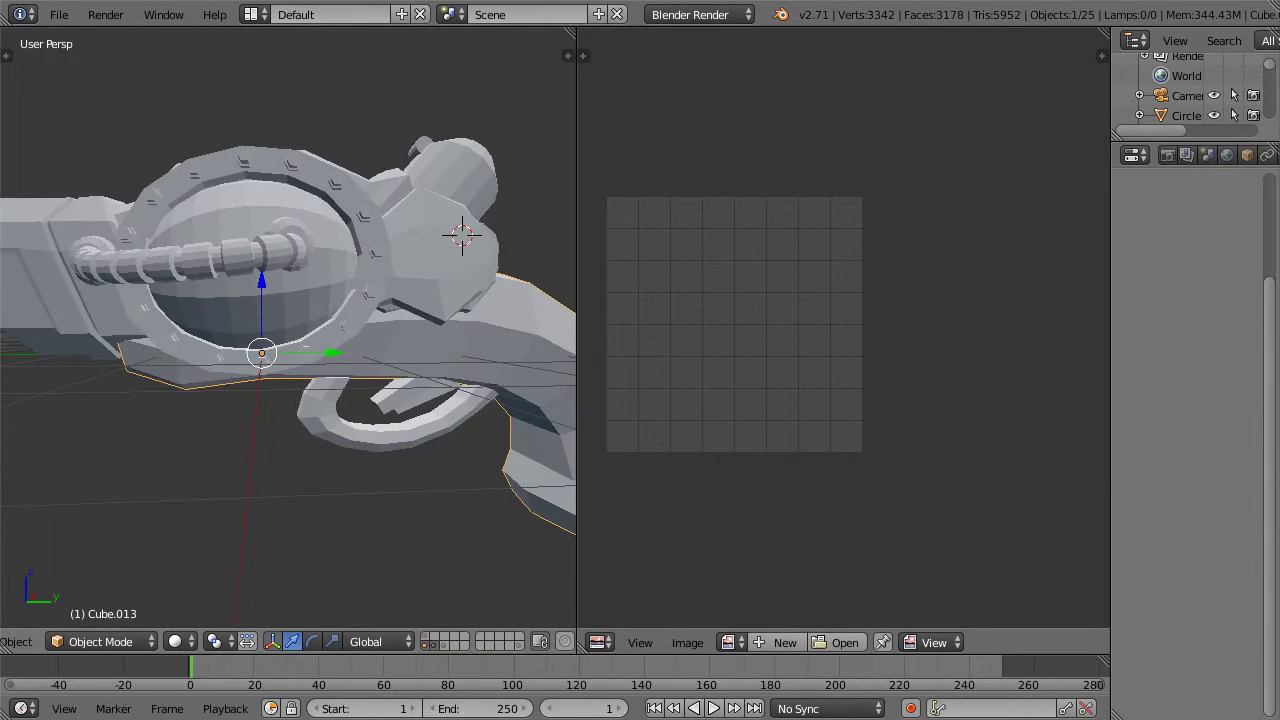
key(m)
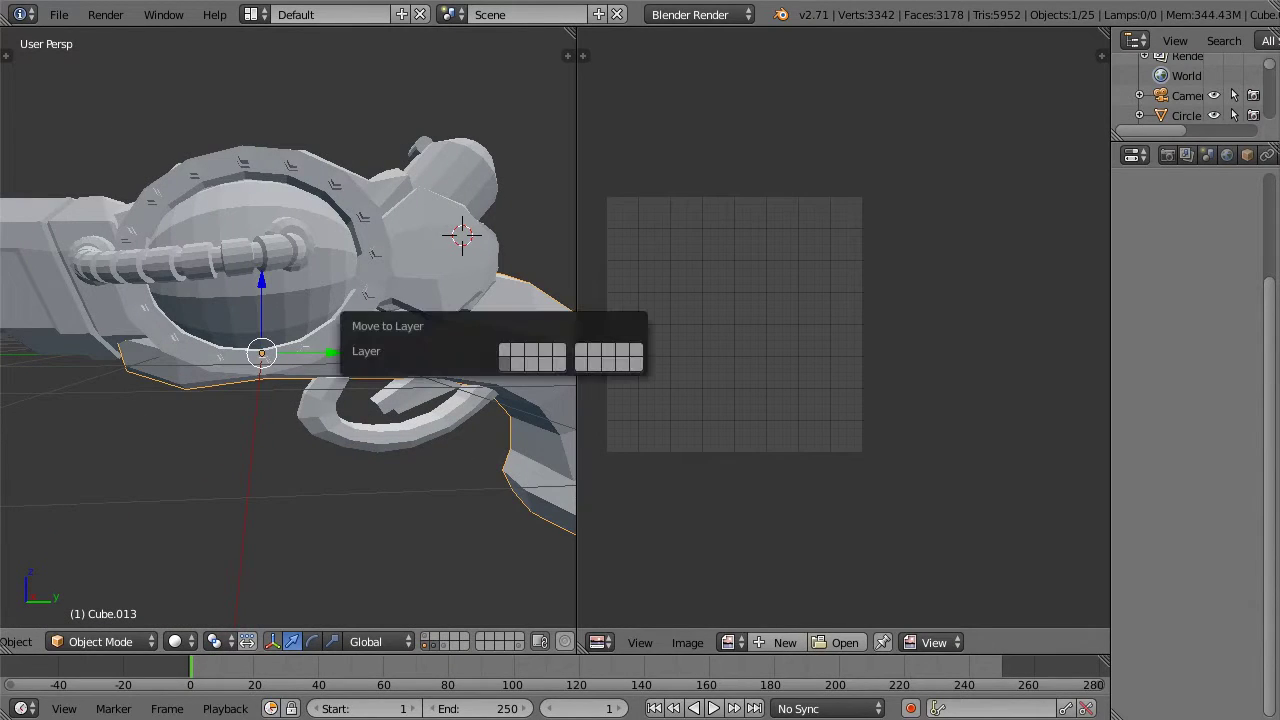
click(515, 365)
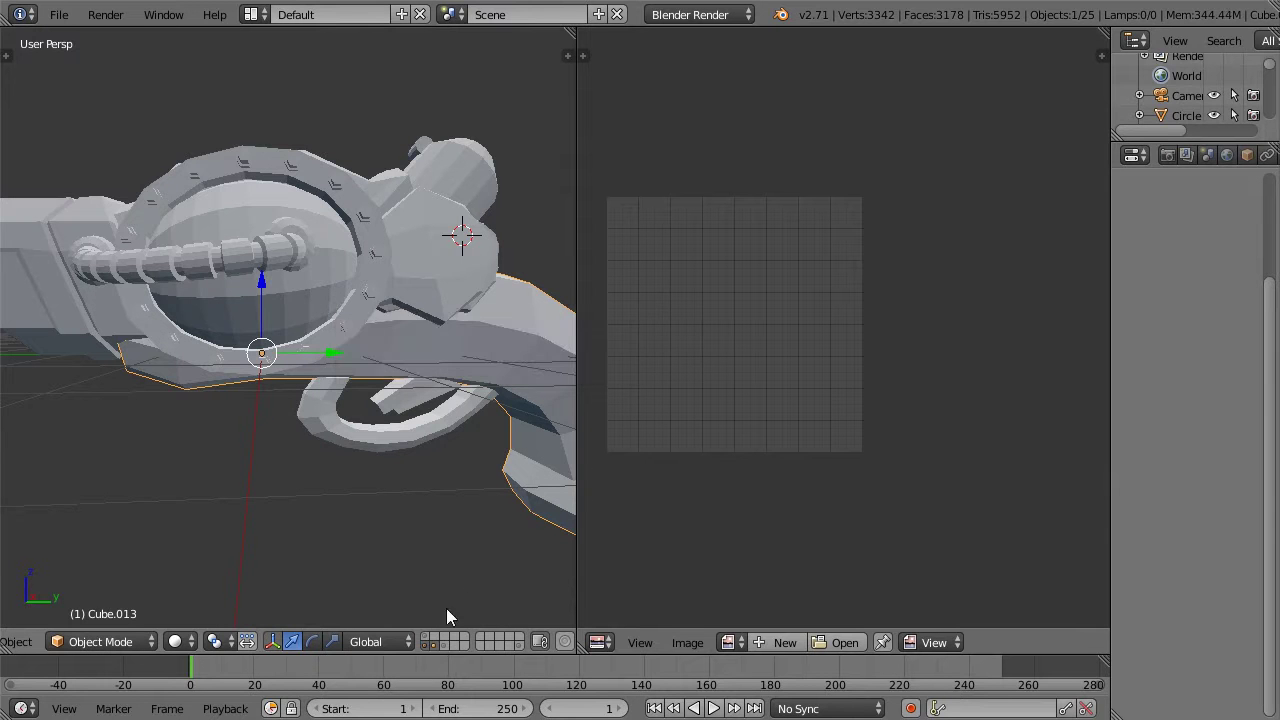
click(432, 644)
middle_drag(352, 258, 376, 280)
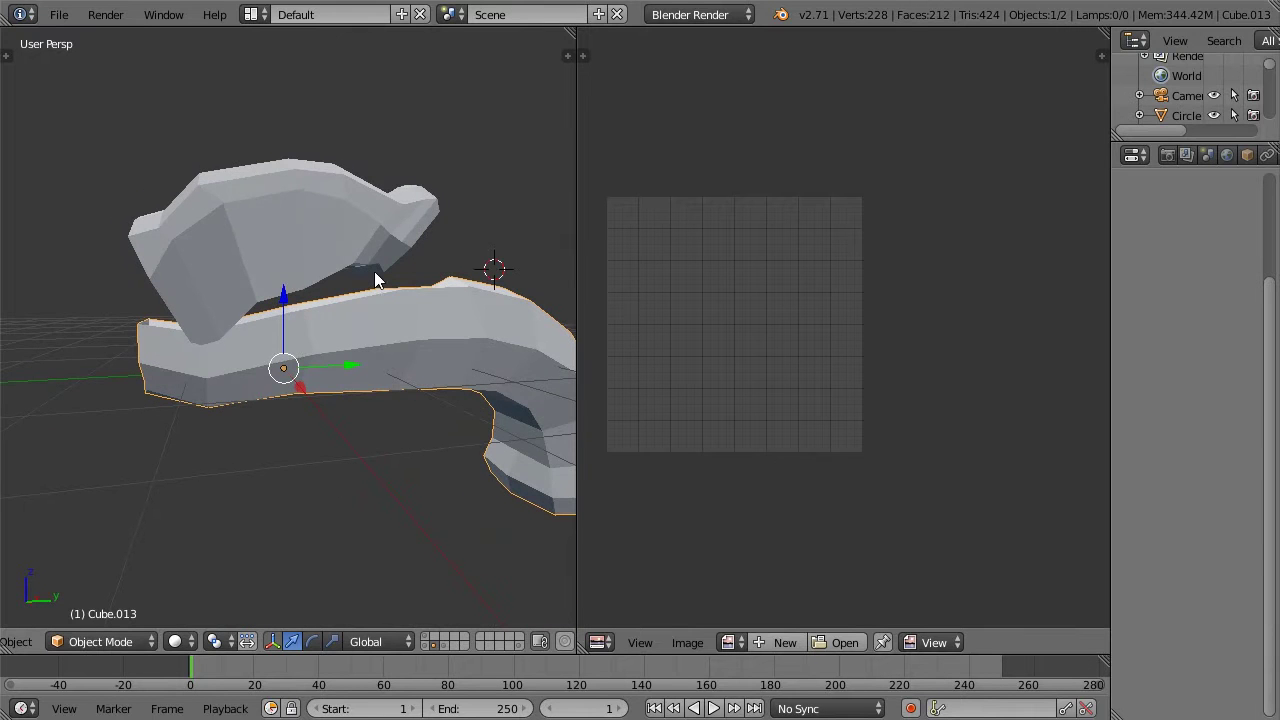
Step: Show only layer 11 and open the trigger in Edit Mode
click(426, 645)
scroll(438, 345, down, 2)
middle_drag(438, 336, 297, 311)
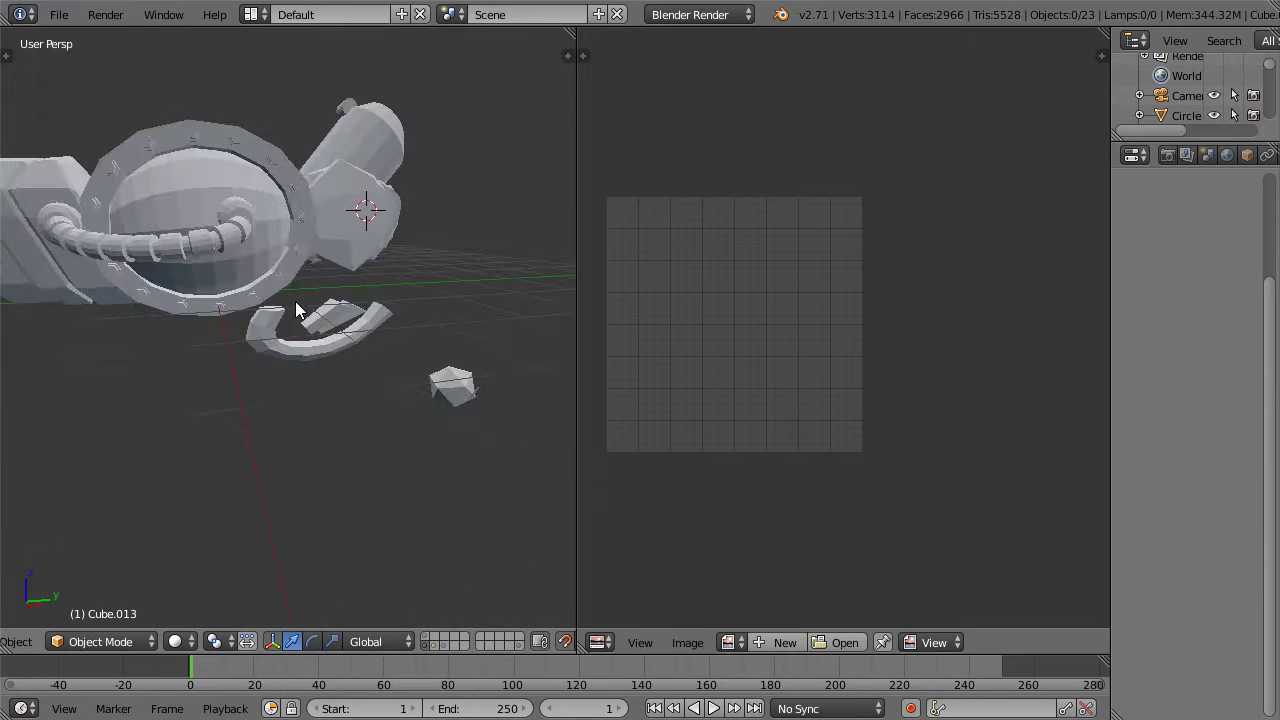
scroll(297, 311, up, 4)
scroll(351, 288, up, 1)
right_click(350, 298)
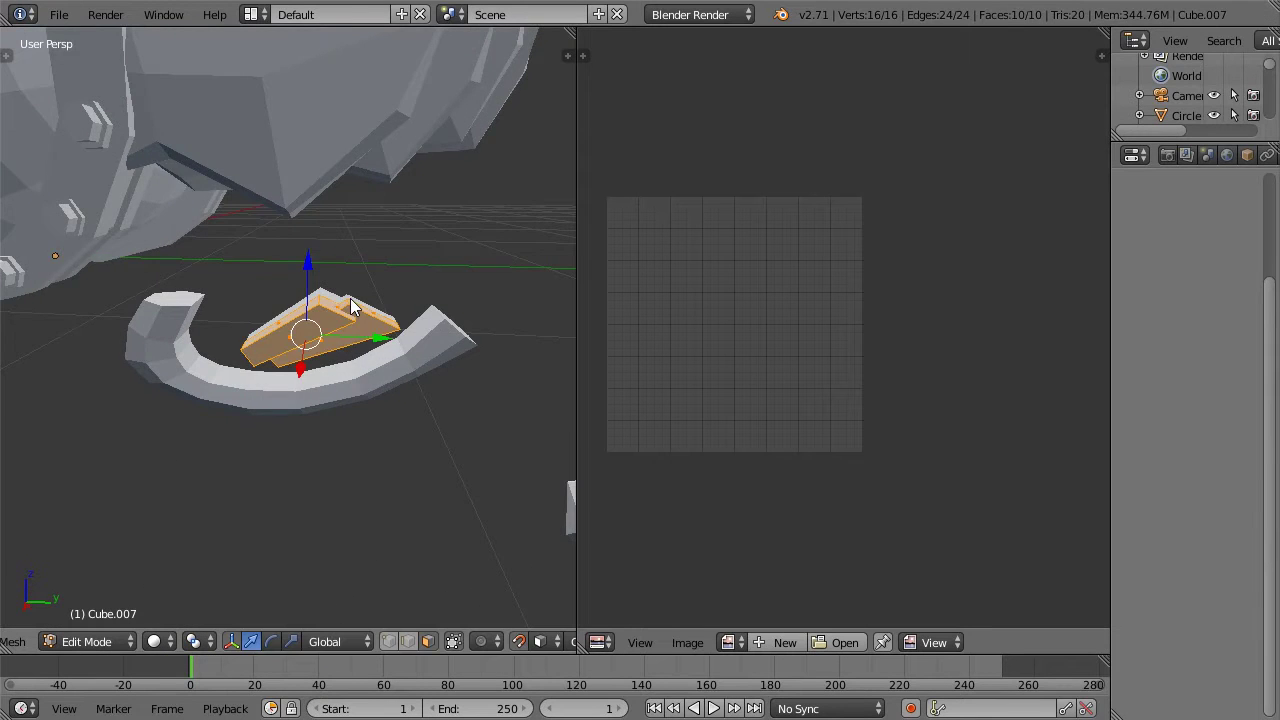
key(Tab)
Step: Delete the trigger's two upper end faces that sit hidden inside the frame, and return to Object Mode
scroll(376, 295, up, 4)
scroll(388, 289, down, 2)
right_click(360, 297)
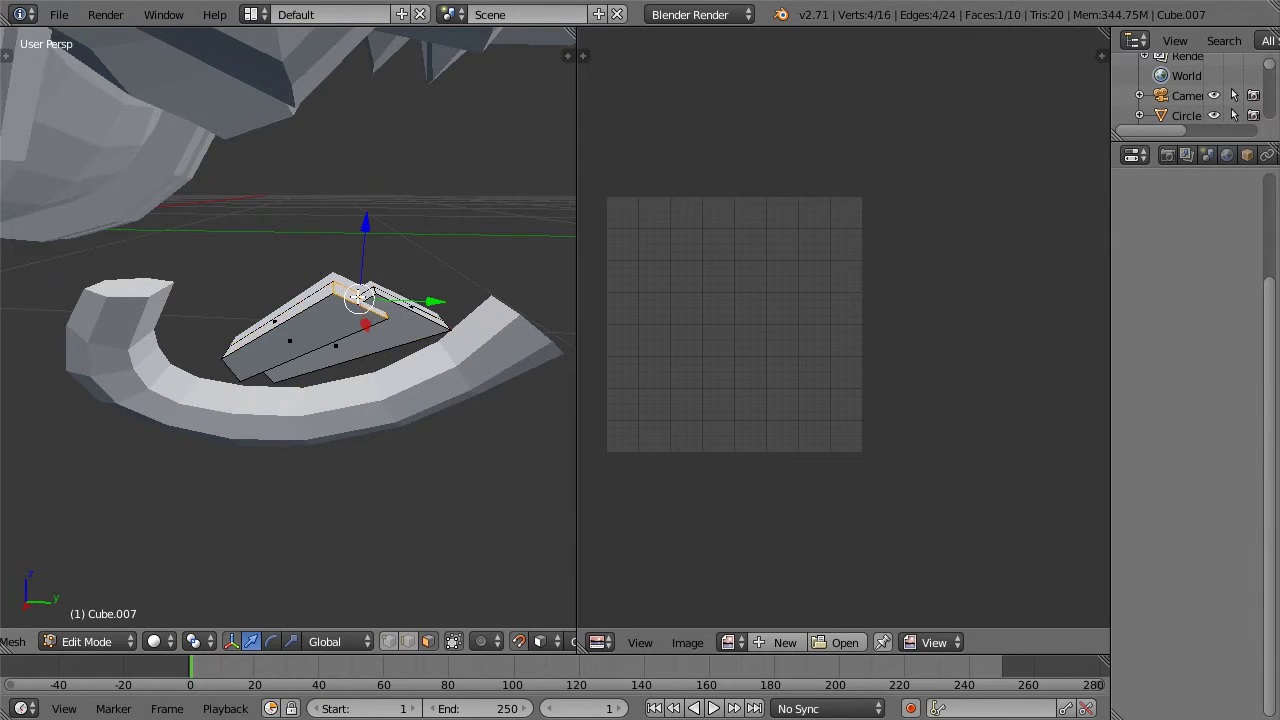
shift+right_click(413, 310)
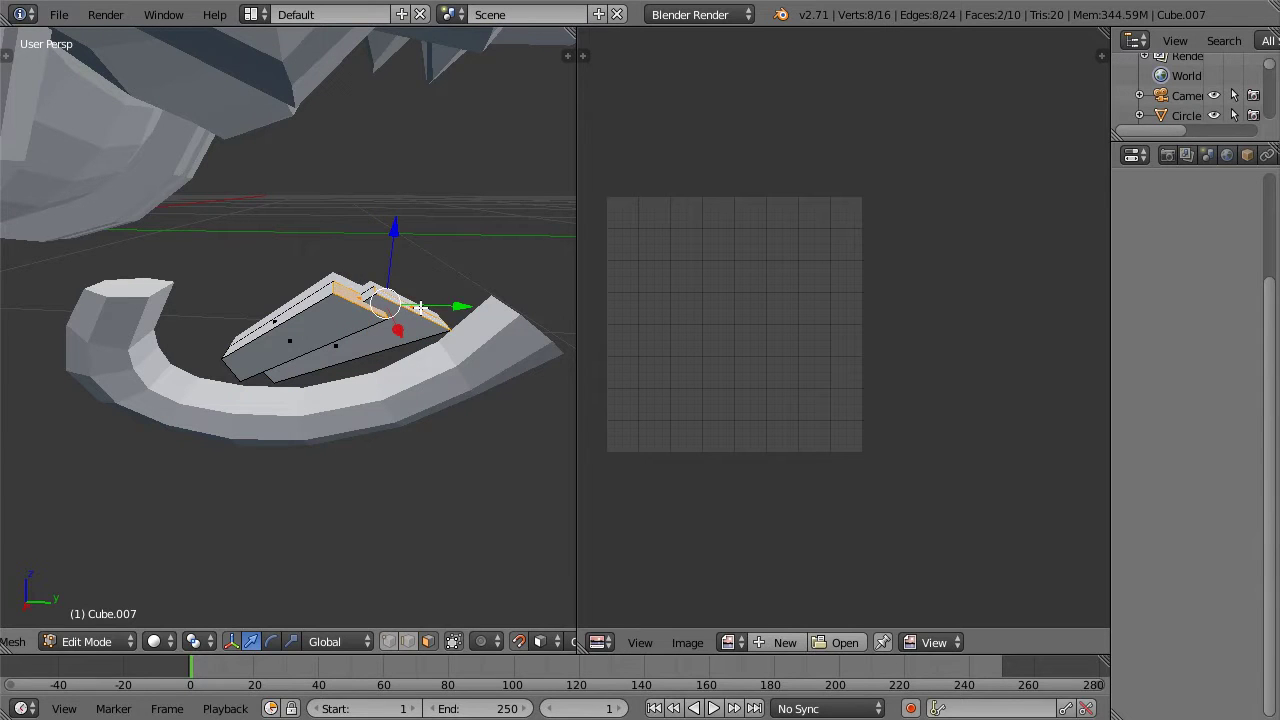
key(x)
click(421, 308)
middle_drag(374, 280, 449, 231)
key(Tab)
scroll(450, 228, down, 4)
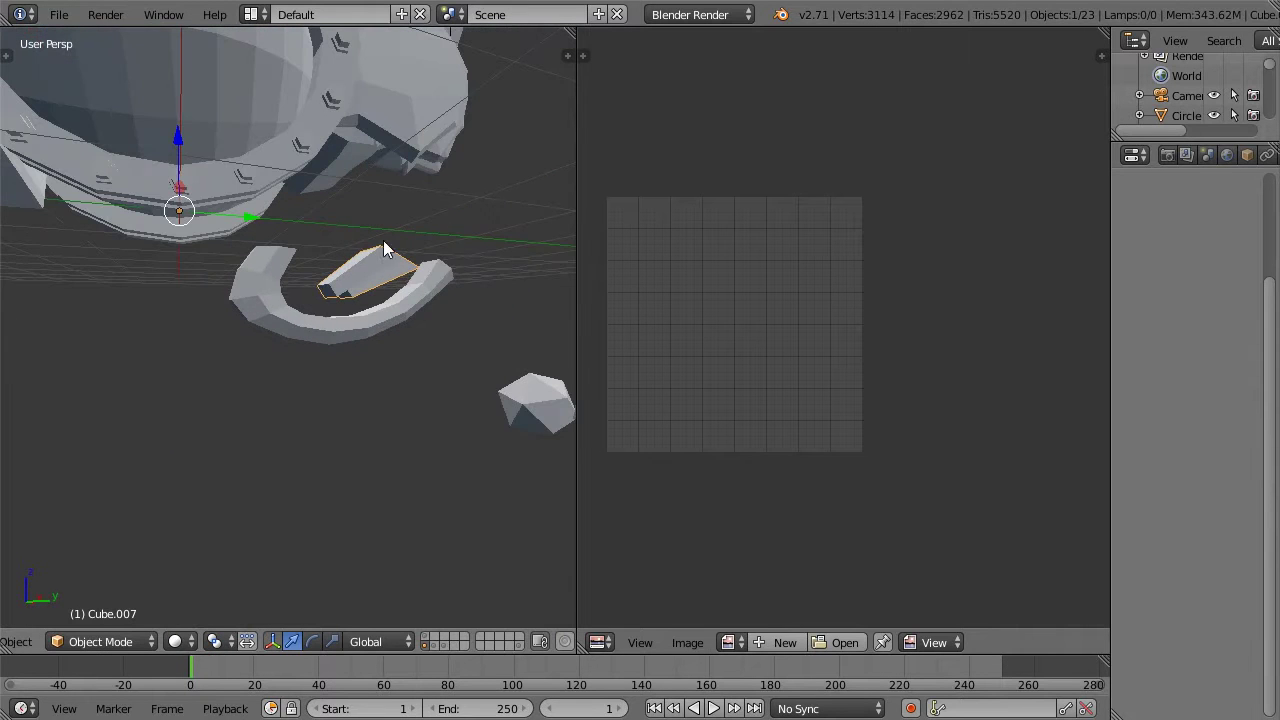
Step: Delete the four end-cap faces at both ends of the trigger guard
right_click(267, 275)
key(Tab)
middle_drag(307, 250, 251, 314)
scroll(251, 314, up, 4)
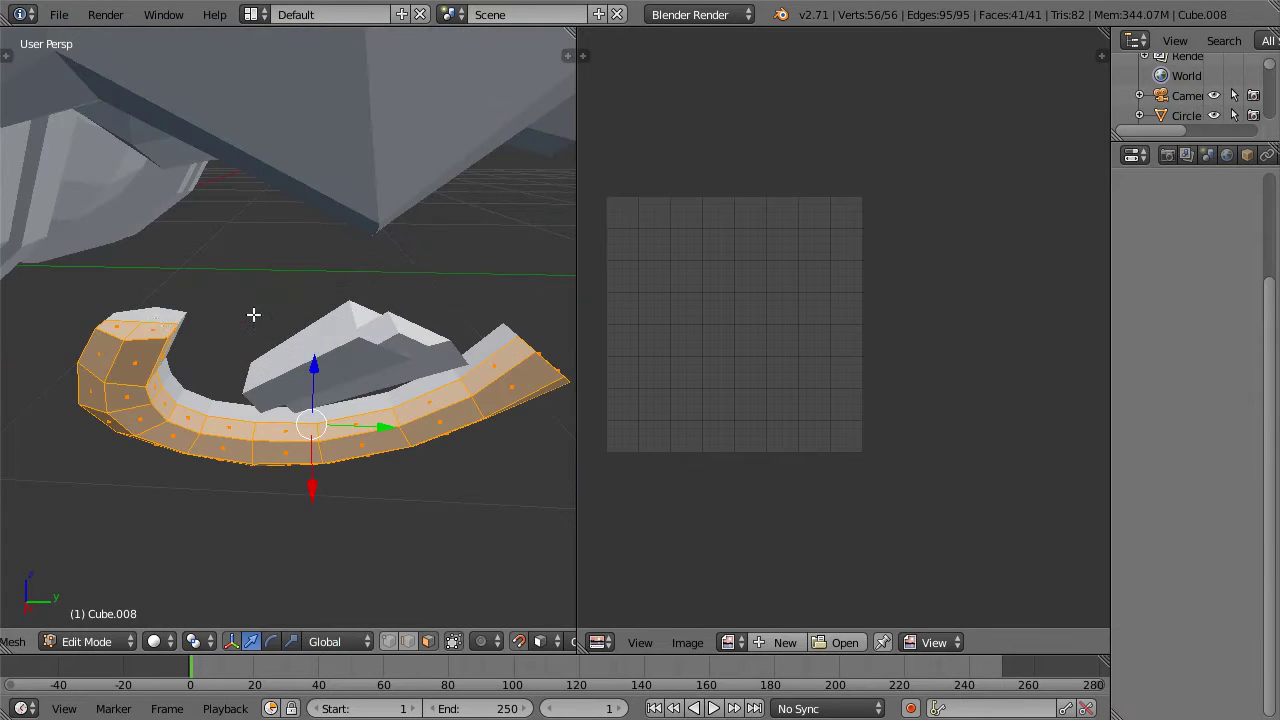
right_click(156, 326)
middle_drag(505, 347, 429, 331)
shift+right_click(345, 357)
shift+right_click(369, 377)
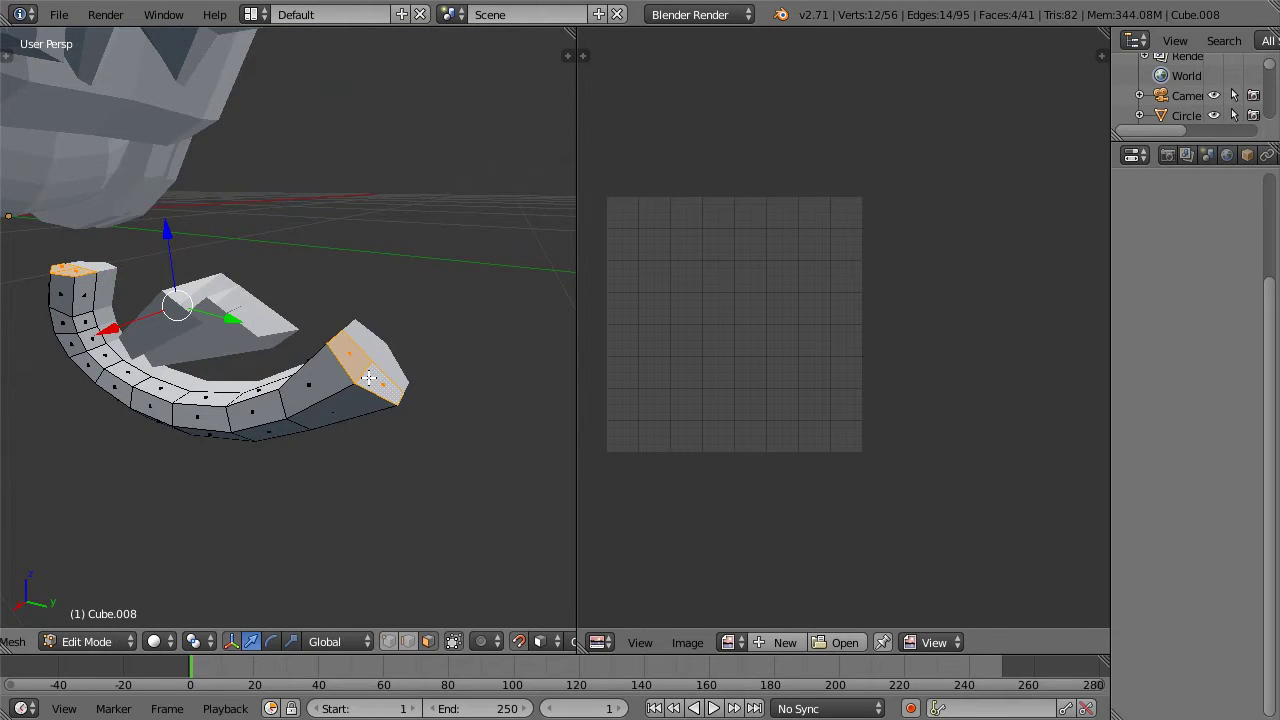
key(x)
click(369, 378)
Step: Return the trigger guard to Object Mode and show layer 12 alongside layer 11
scroll(301, 320, down, 4)
middle_drag(301, 320, 381, 371)
middle_drag(257, 298, 447, 298)
key(Tab)
shift+click(432, 646)
Step: Apply both the Array and Curve modifiers on the segmented conduit hose at the side of the gun
right_click(211, 282)
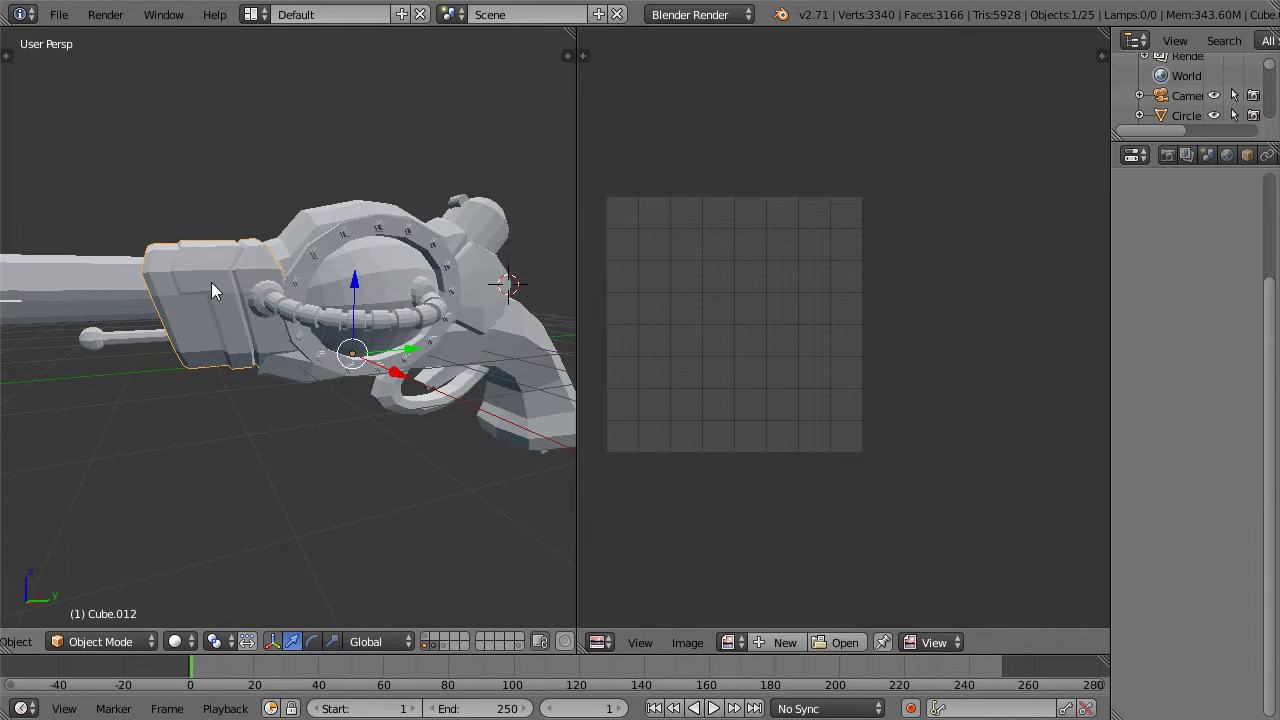
middle_drag(237, 265, 237, 298)
right_click(273, 339)
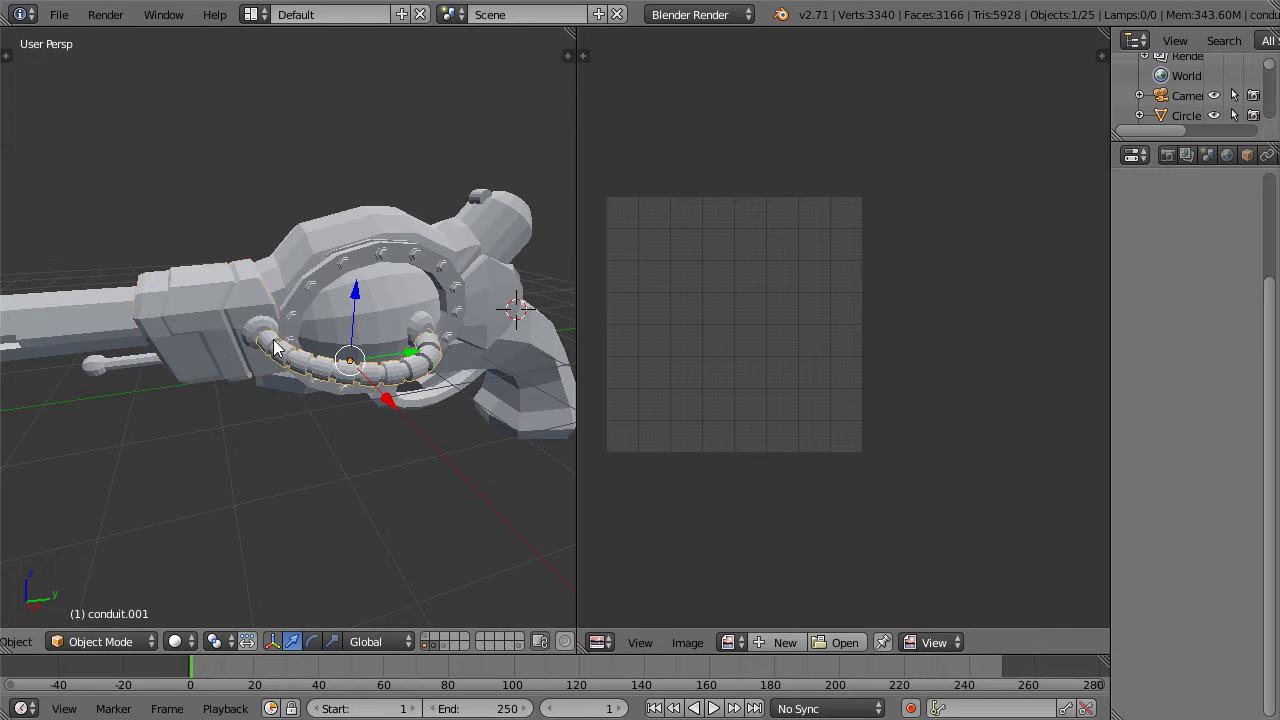
scroll(1248, 200, up, 4)
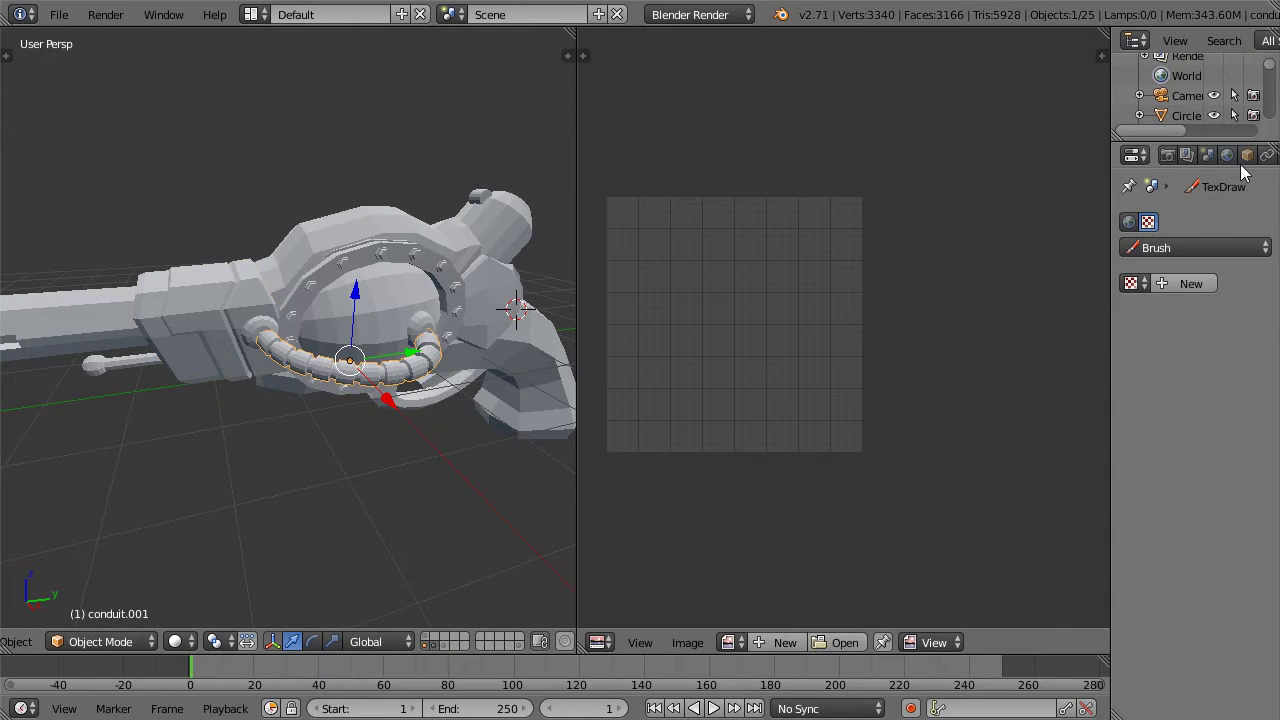
scroll(1190, 154, up, 5)
click(1169, 154)
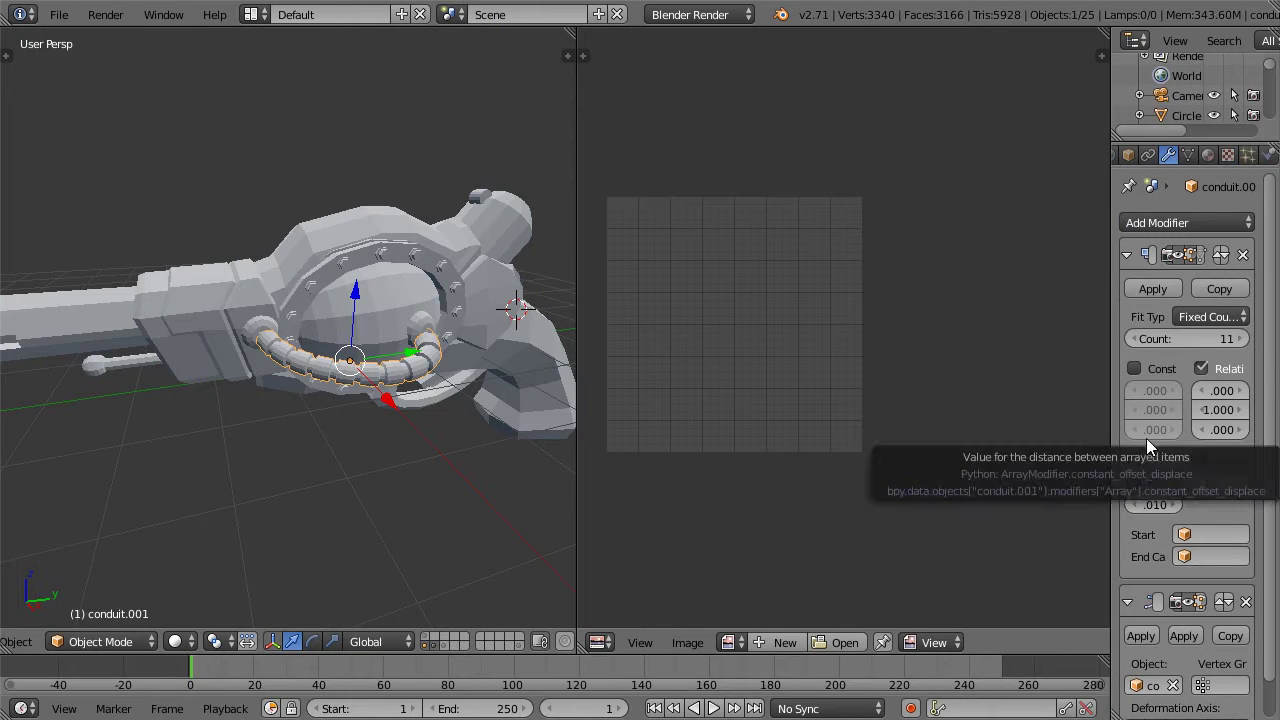
scroll(1199, 332, down, 1)
scroll(1199, 332, up, 1)
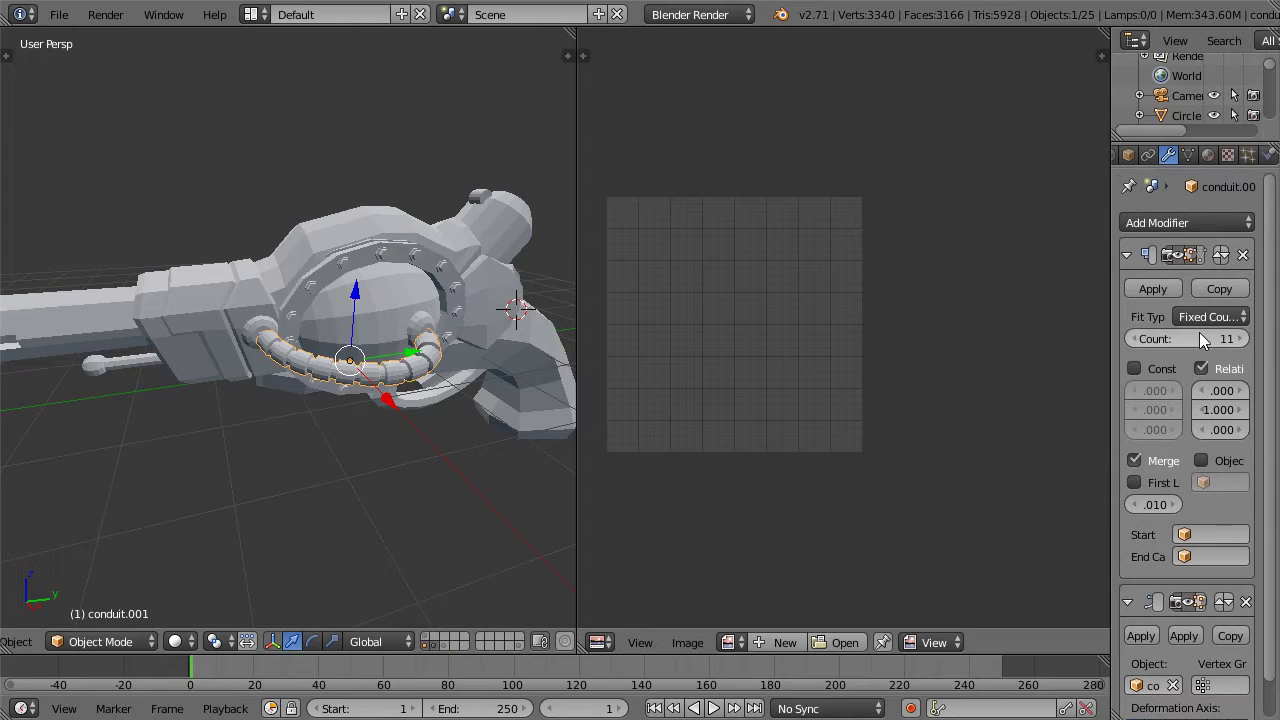
click(1157, 289)
click(1157, 287)
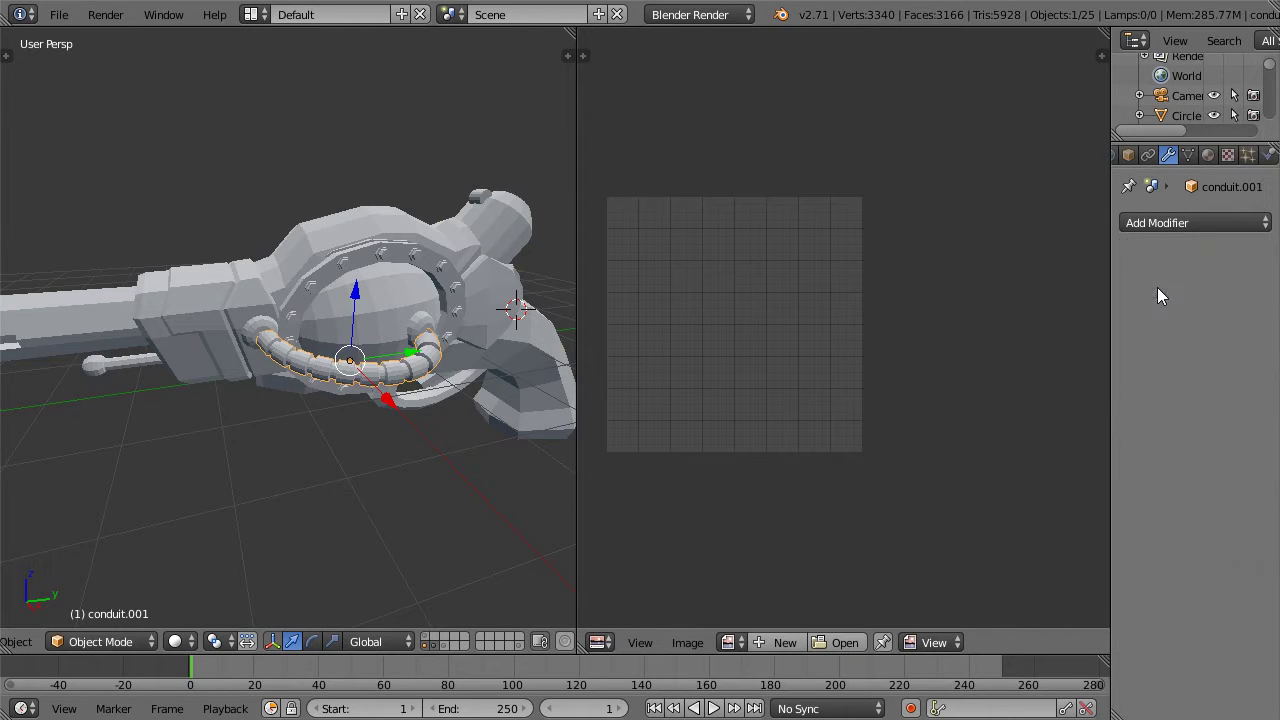
Step: Examine the conduit's applied mesh in Edit Mode by selecting all of its linked faces, and return to Object Mode
middle_drag(420, 300, 358, 320)
scroll(355, 318, up, 3)
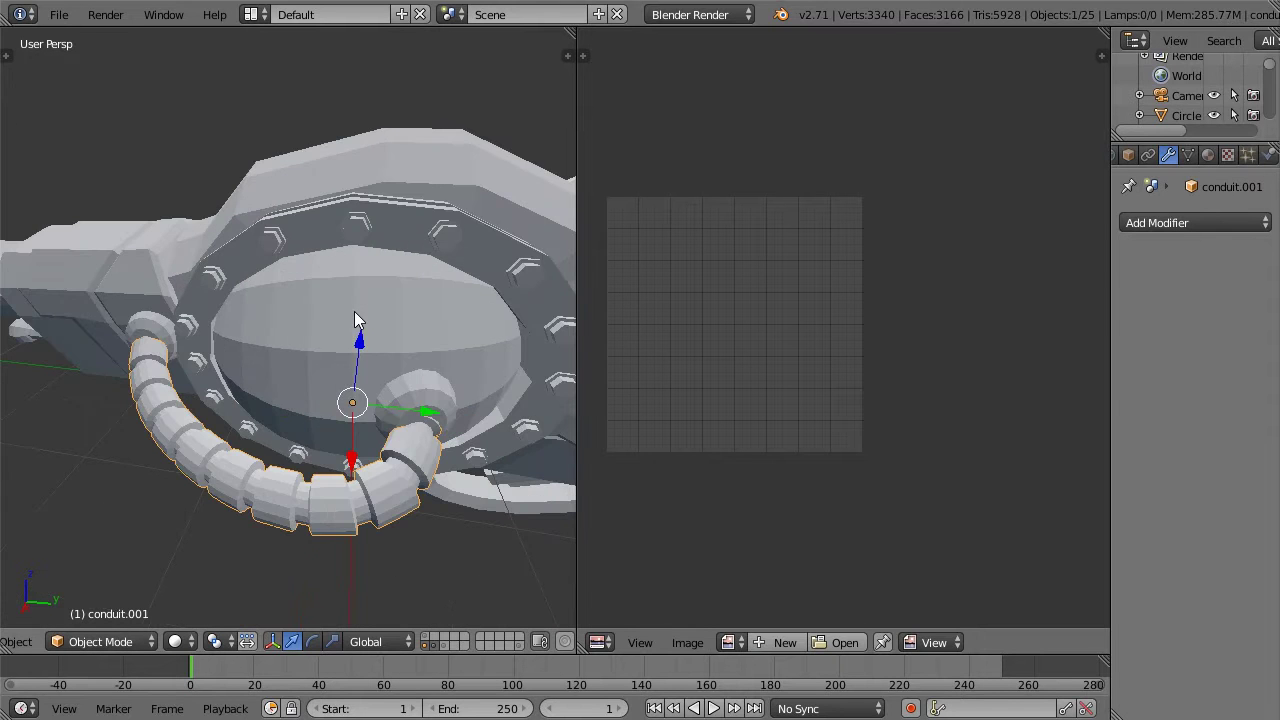
scroll(355, 318, down, 2)
key(Tab)
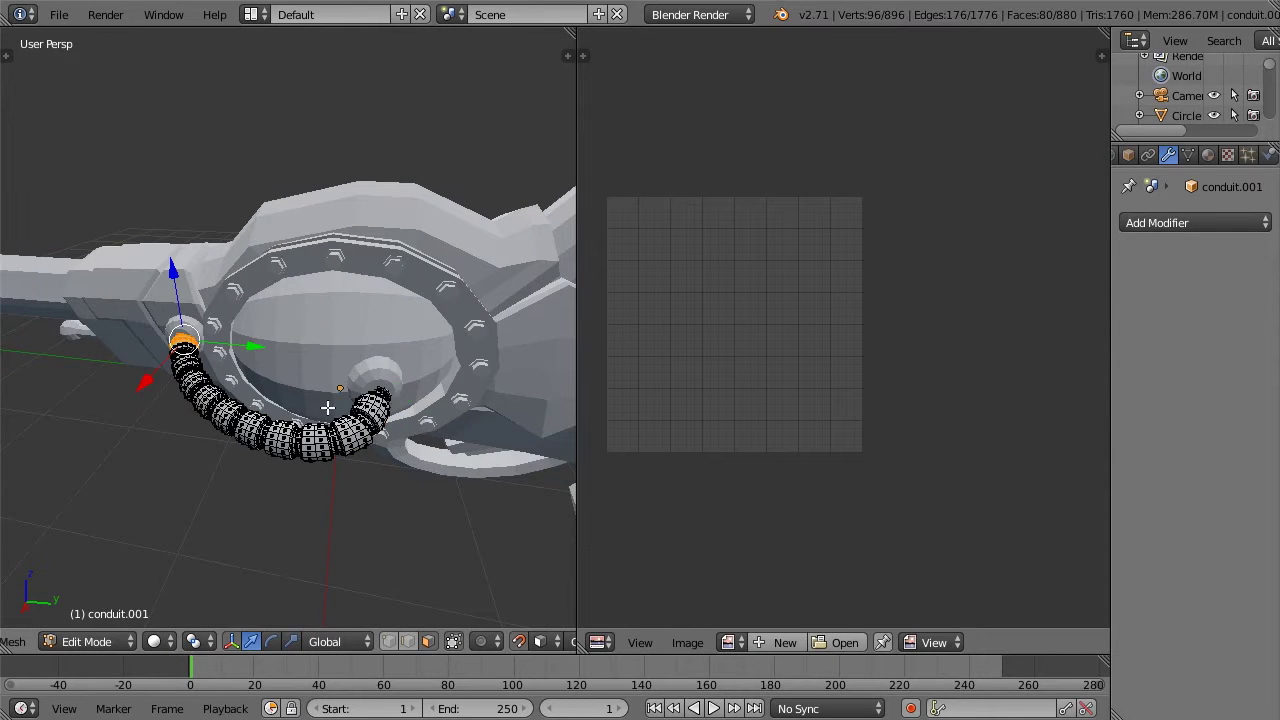
scroll(328, 413, up, 2)
scroll(327, 412, down, 1)
scroll(328, 413, up, 2)
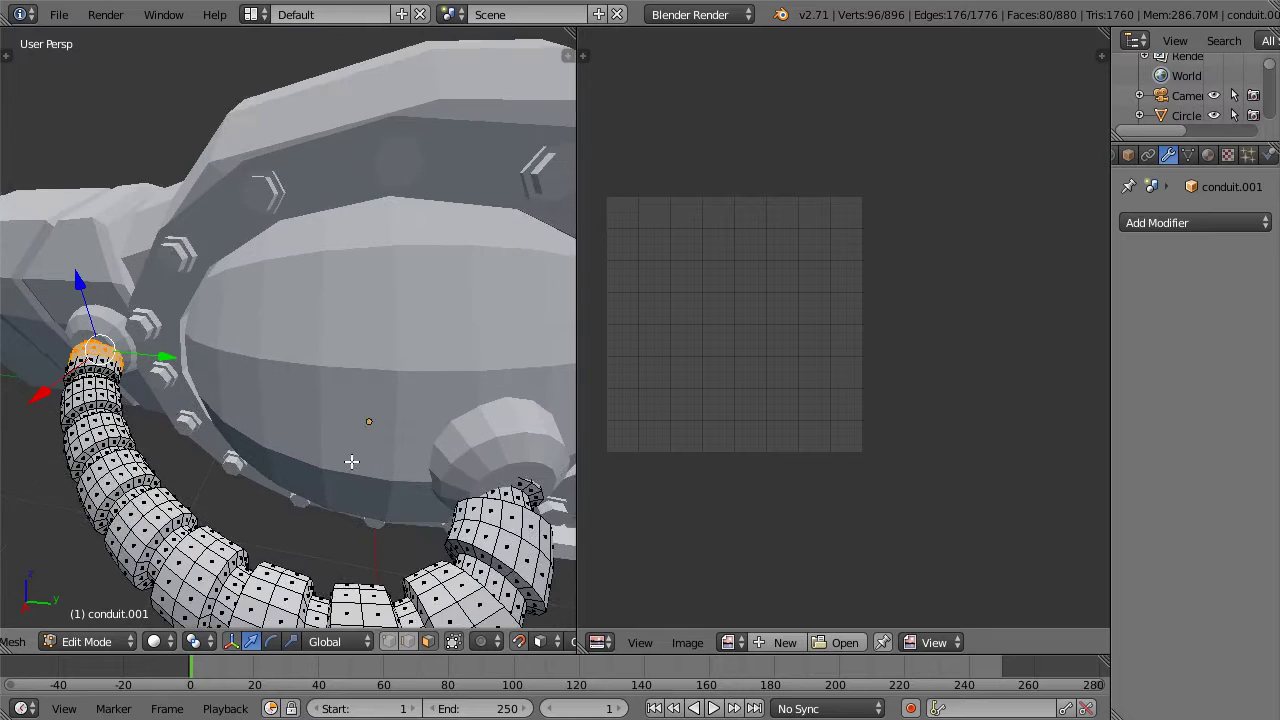
middle_drag(350, 458, 309, 403)
right_click(232, 212)
key(ctrl+l)
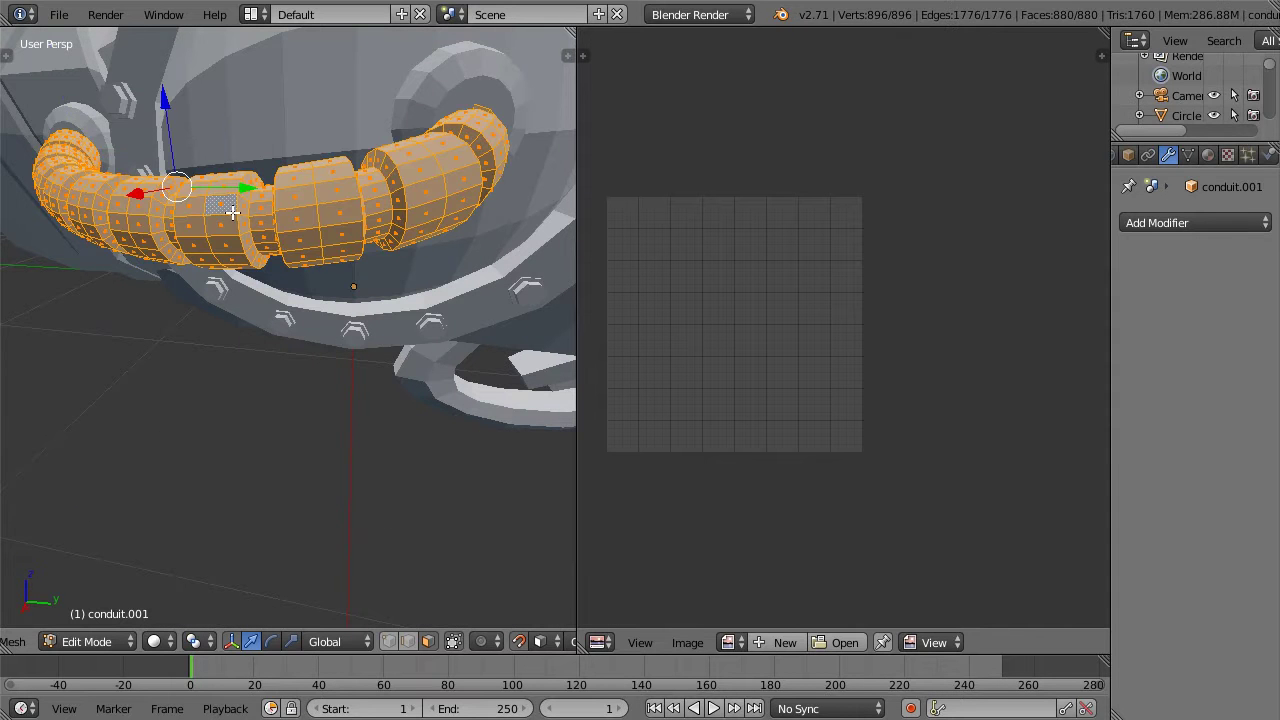
key(Tab)
scroll(232, 212, down, 5)
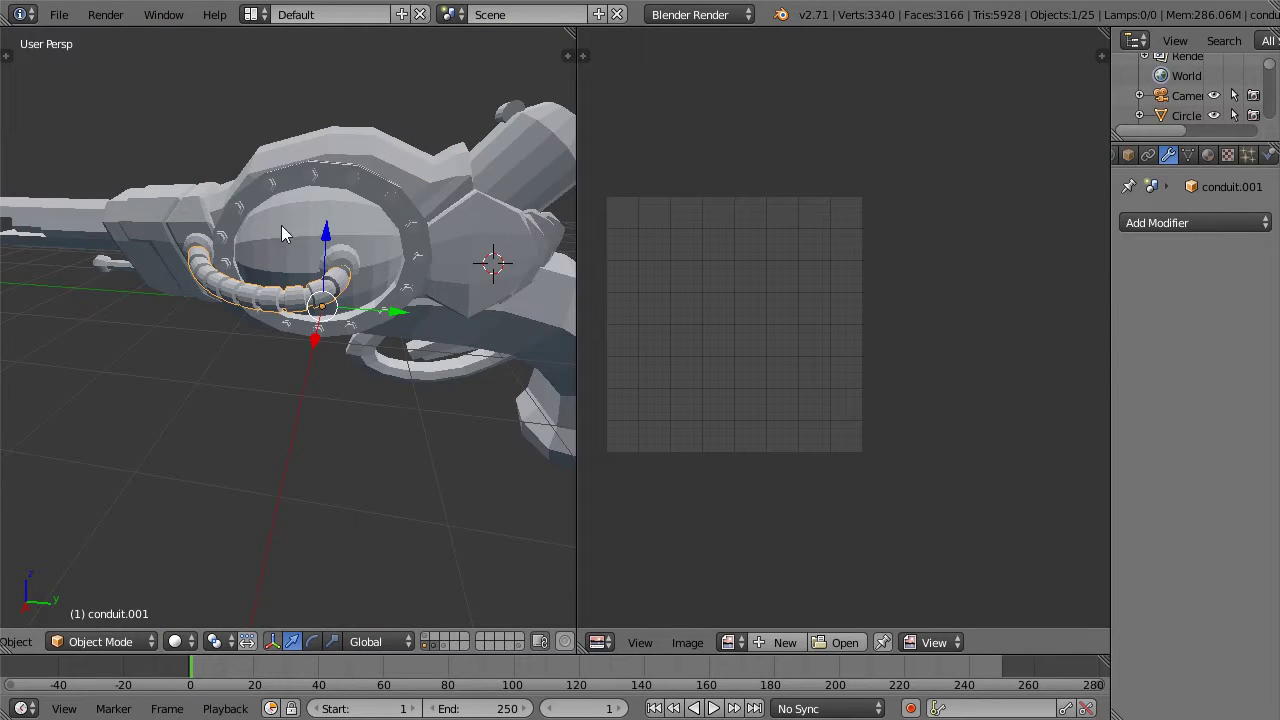
middle_drag(240, 214, 338, 235)
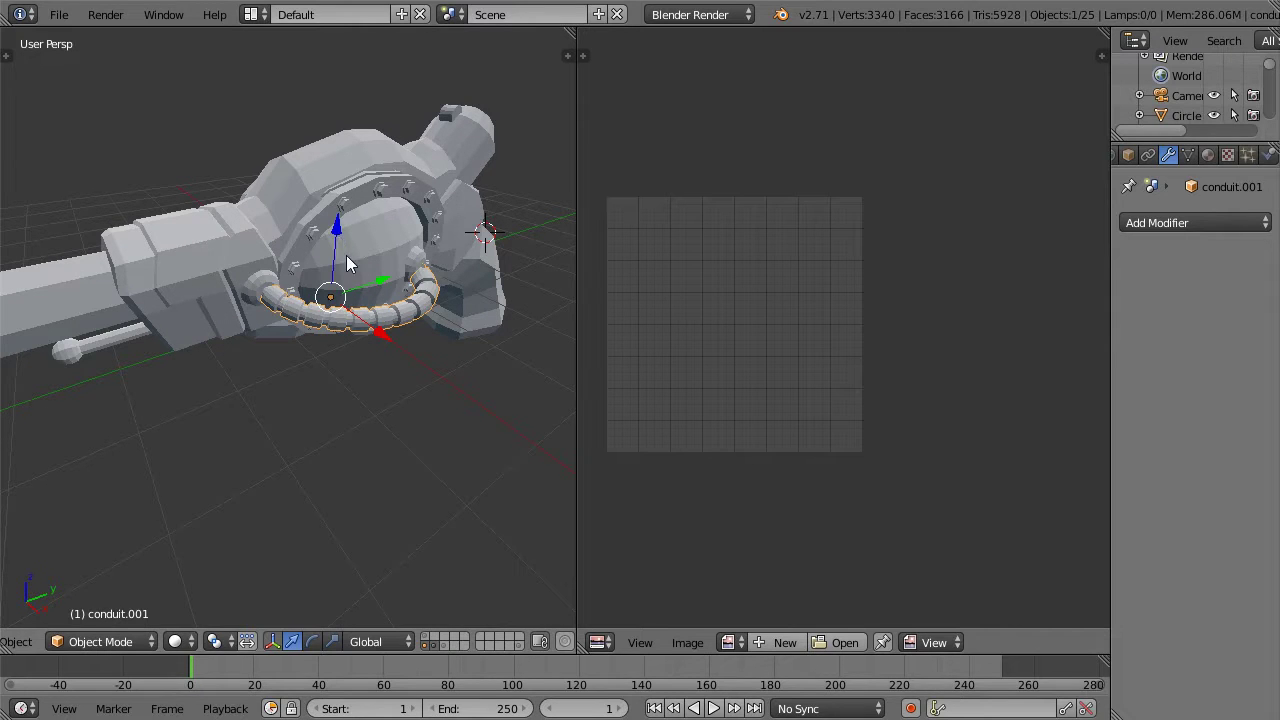
middle_drag(383, 310, 340, 346)
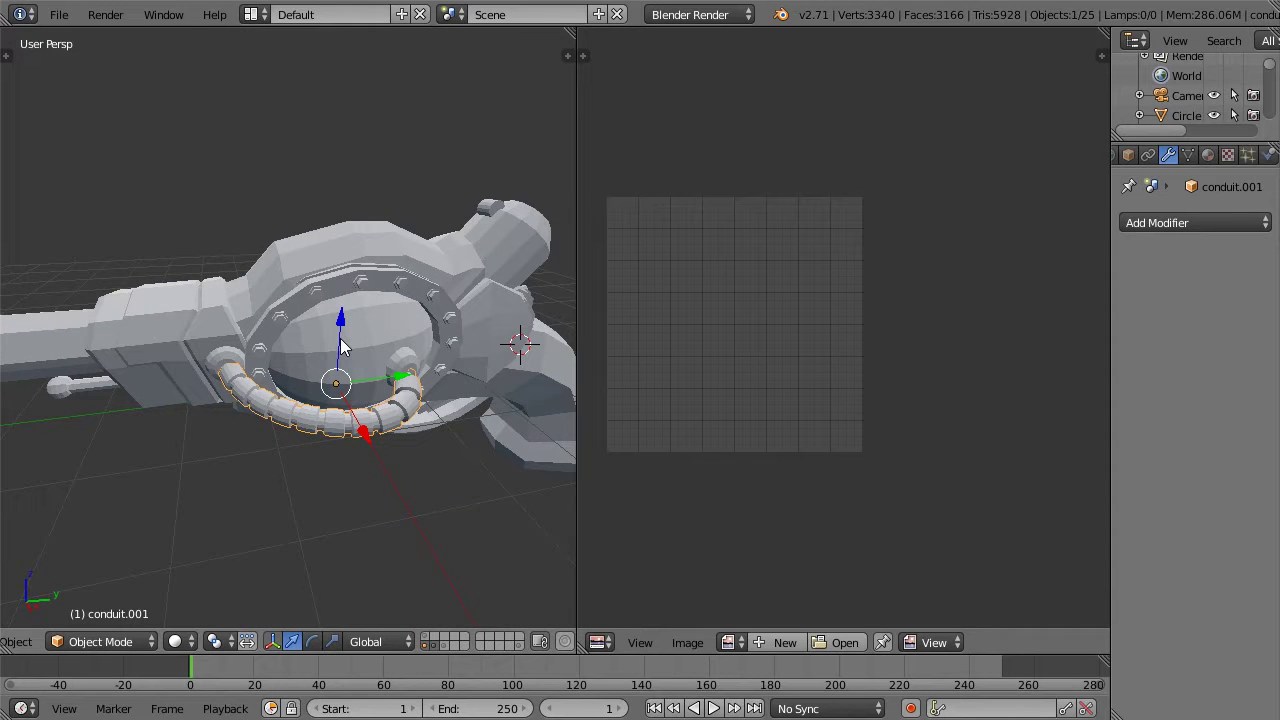
middle_drag(310, 340, 333, 338)
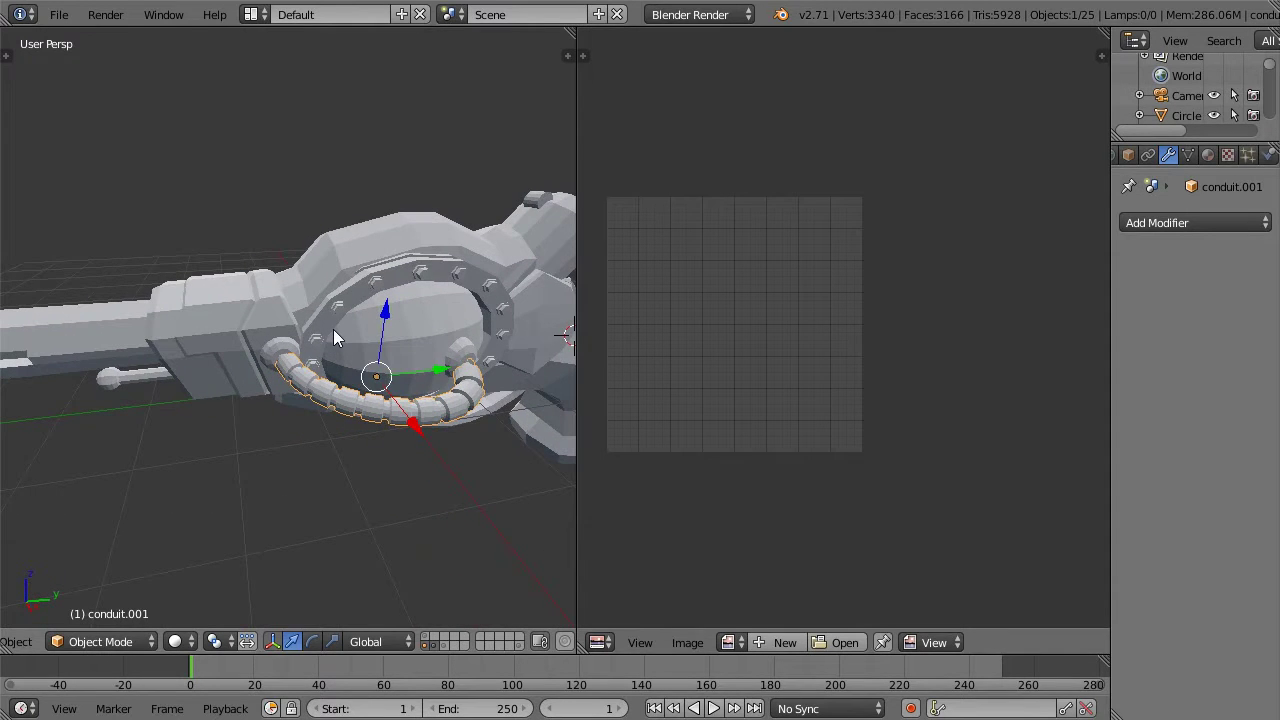
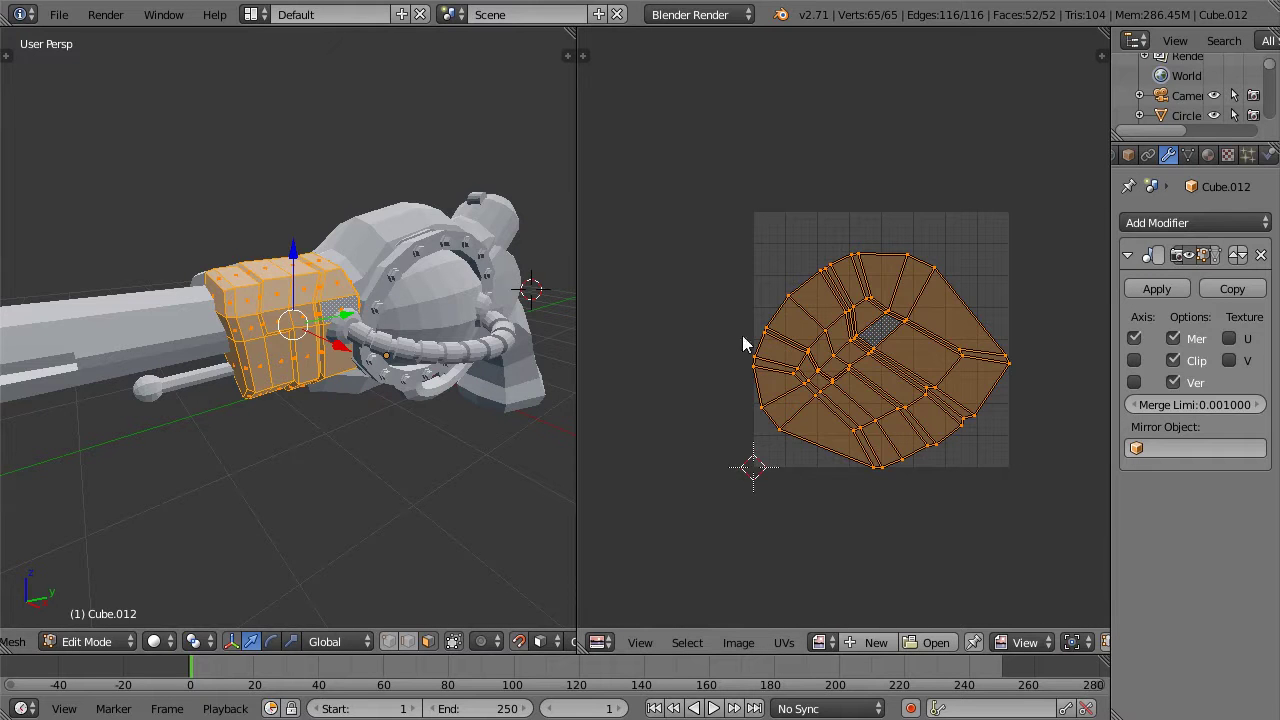
Step: Start a new image in the UV editor named Uvchecker with a width and height of 2048 px
click(858, 642)
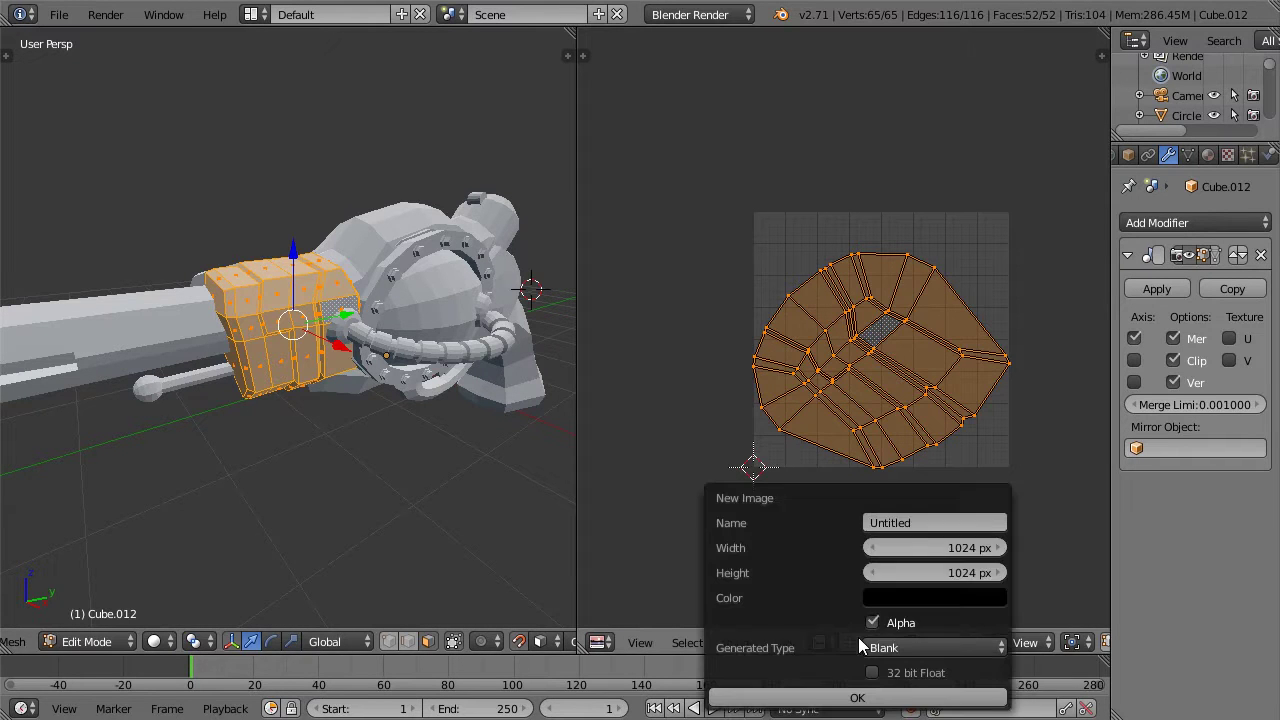
click(963, 548)
text(2048)
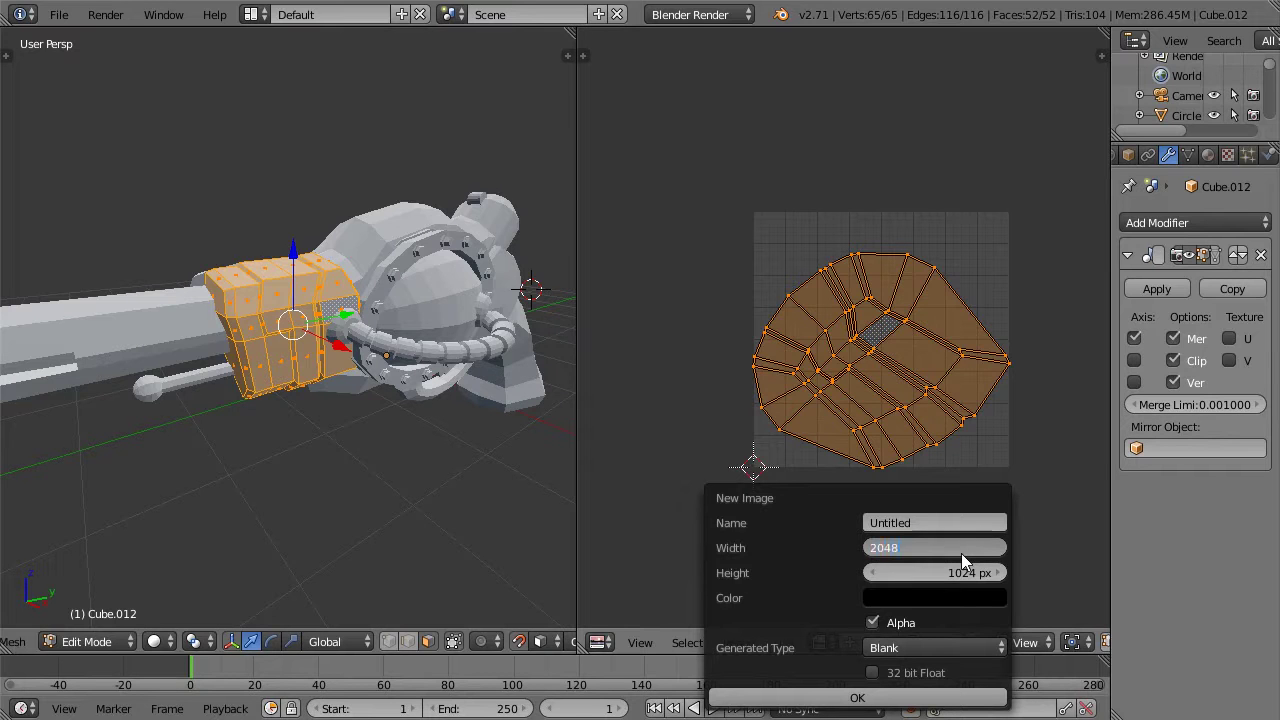
key(Tab)
text(2048)
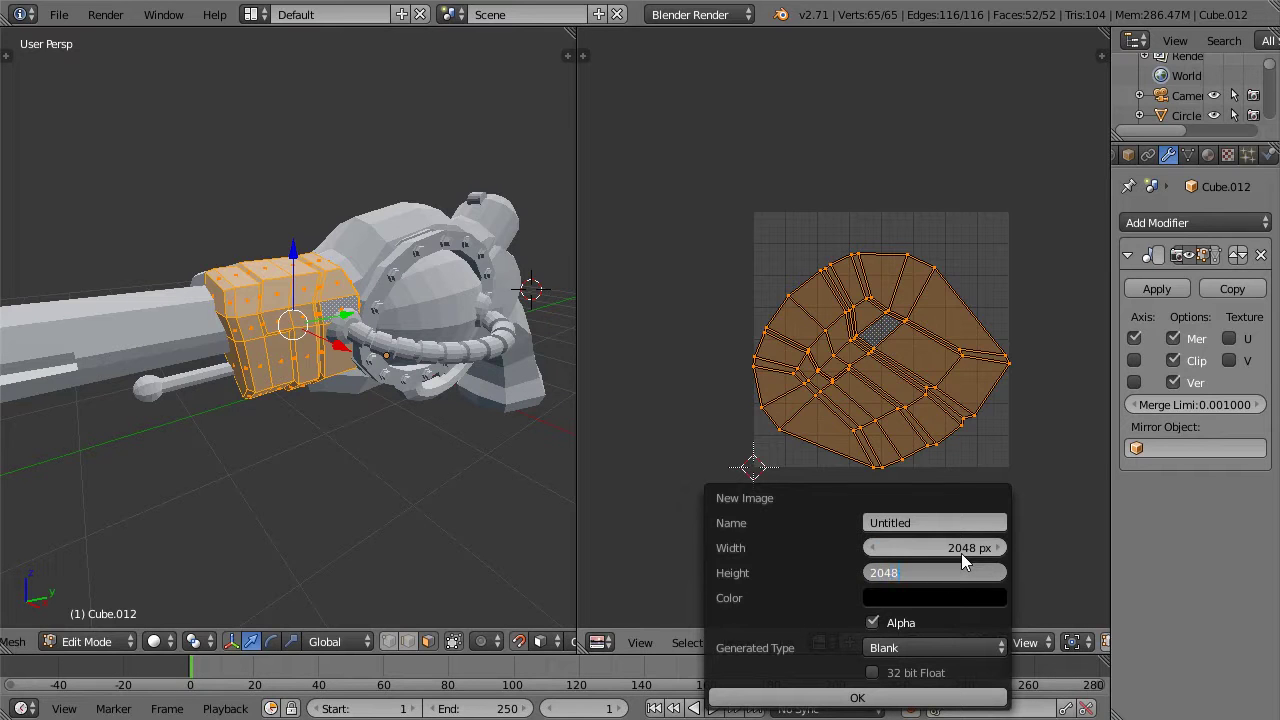
click(954, 522)
click(954, 522)
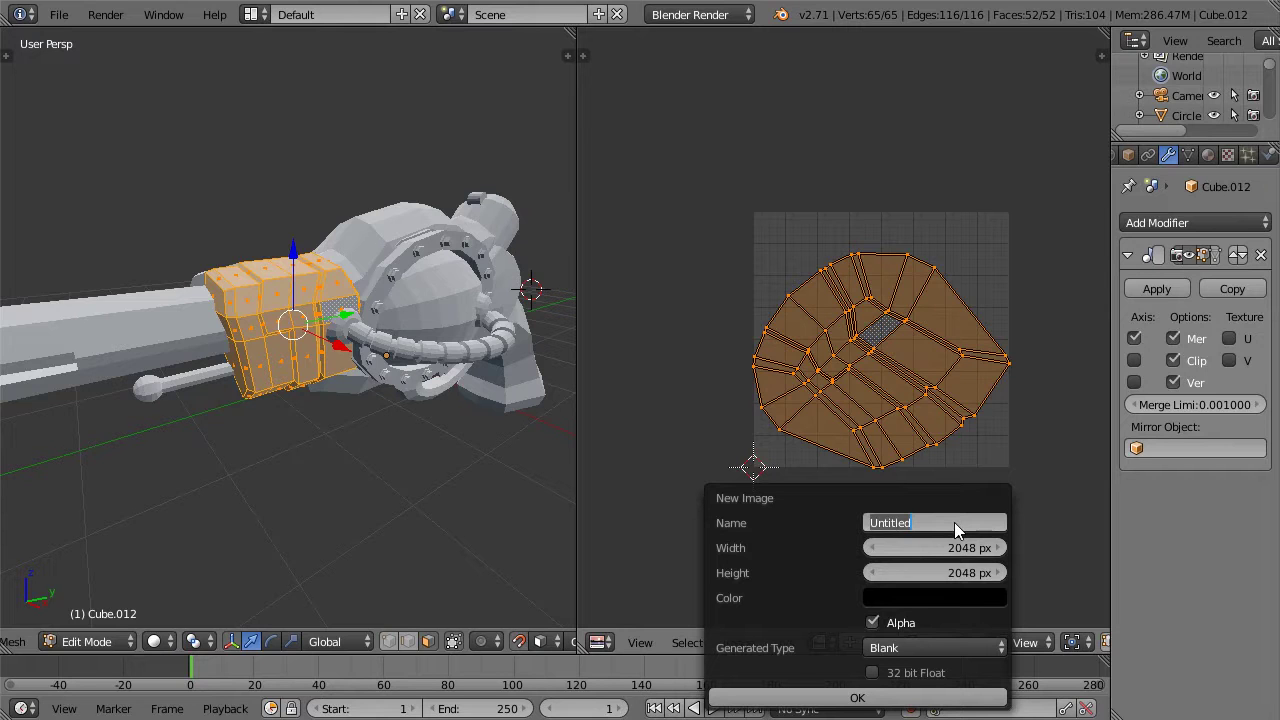
text(Uvchecker)
key(Return)
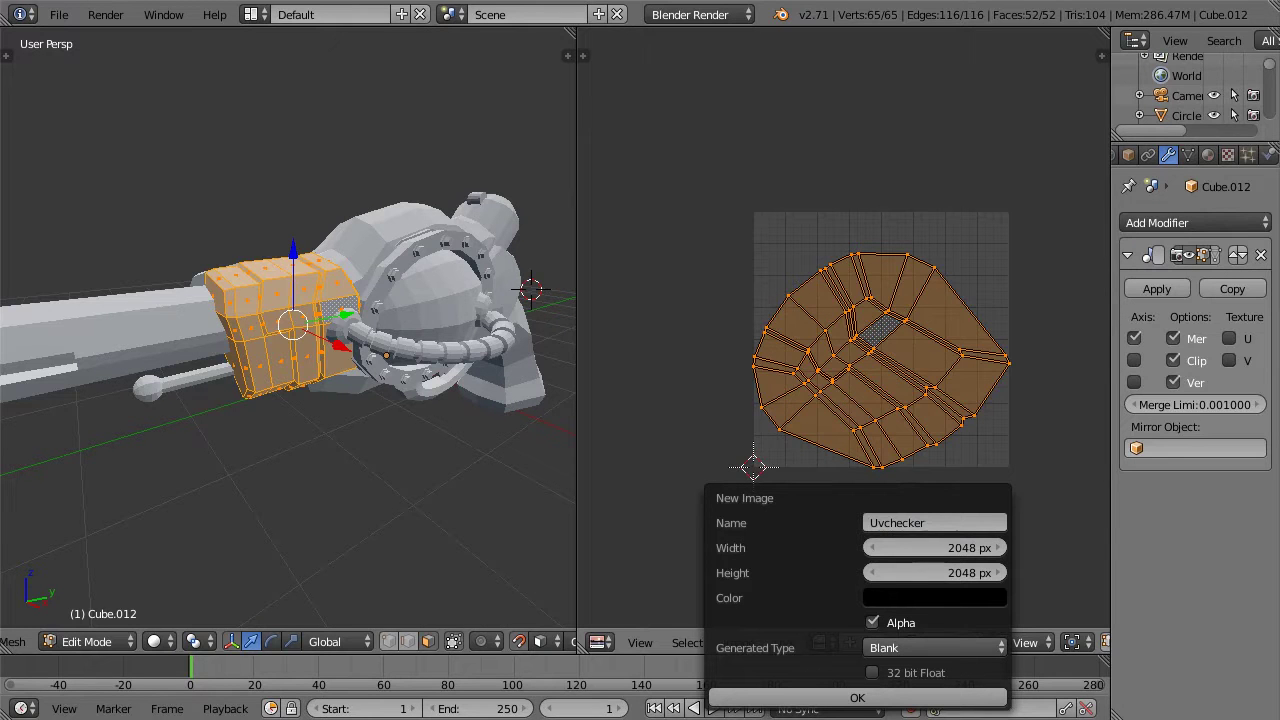
Step: Set the new image's generated type to Color Grid and create it
click(934, 648)
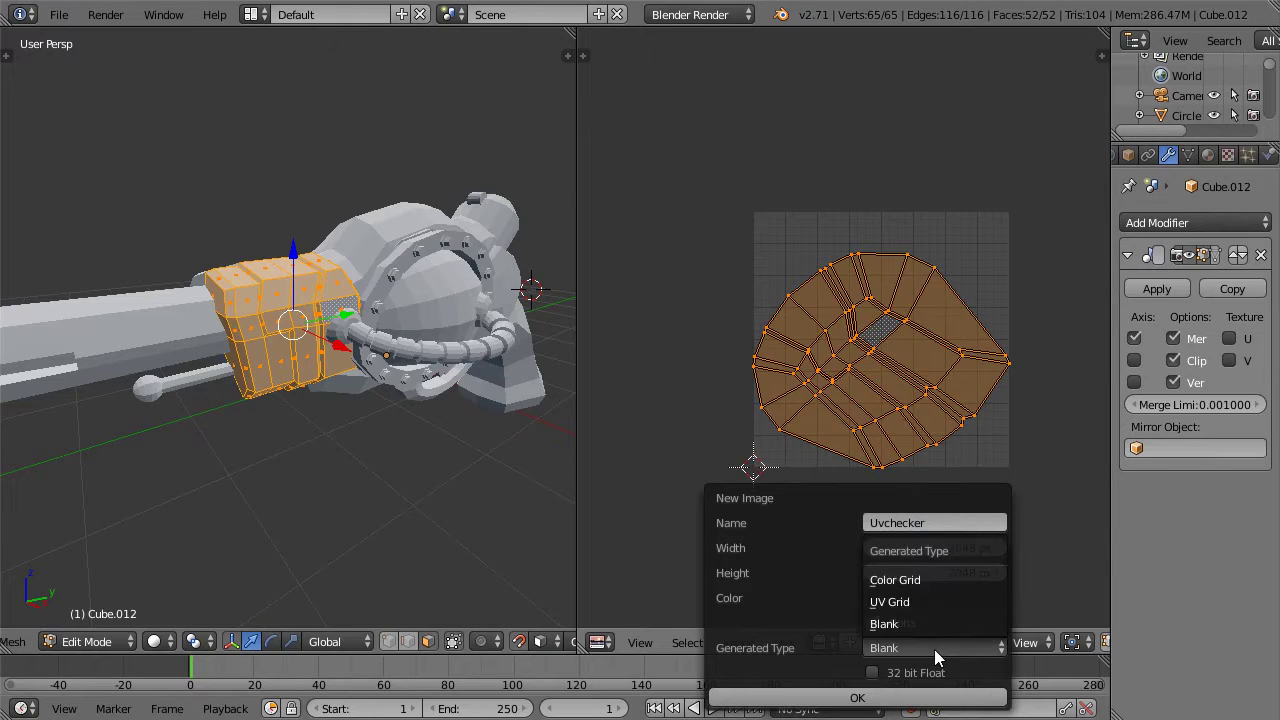
click(929, 584)
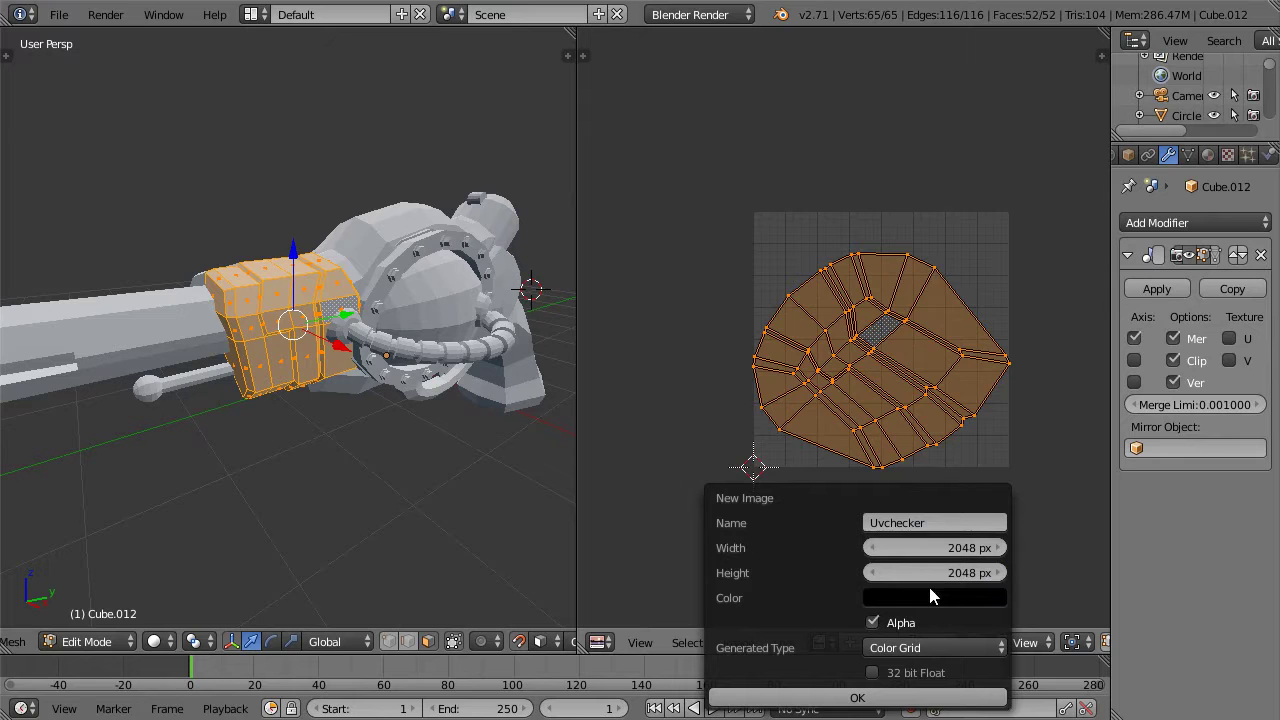
click(880, 698)
scroll(850, 285, down, 4)
scroll(855, 275, down, 3)
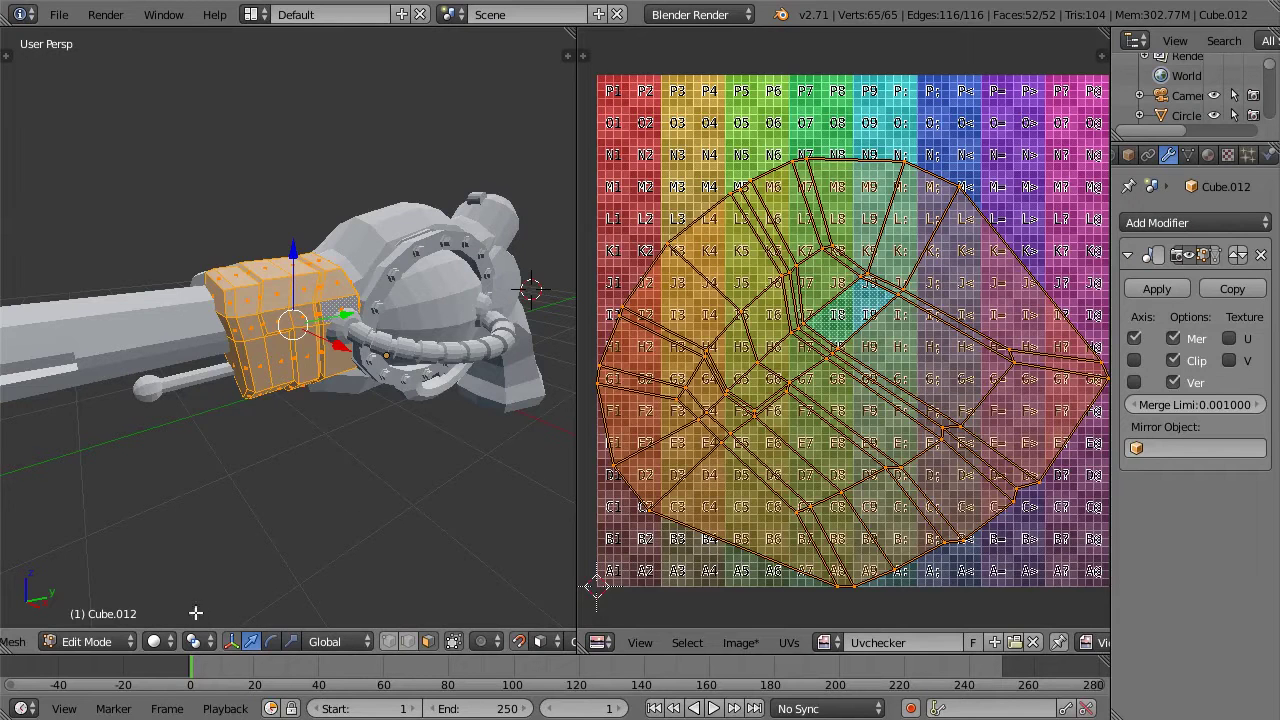
Step: Display the viewport in Texture shading and examine how the color grid maps onto the block behind the barrel
click(160, 642)
click(183, 553)
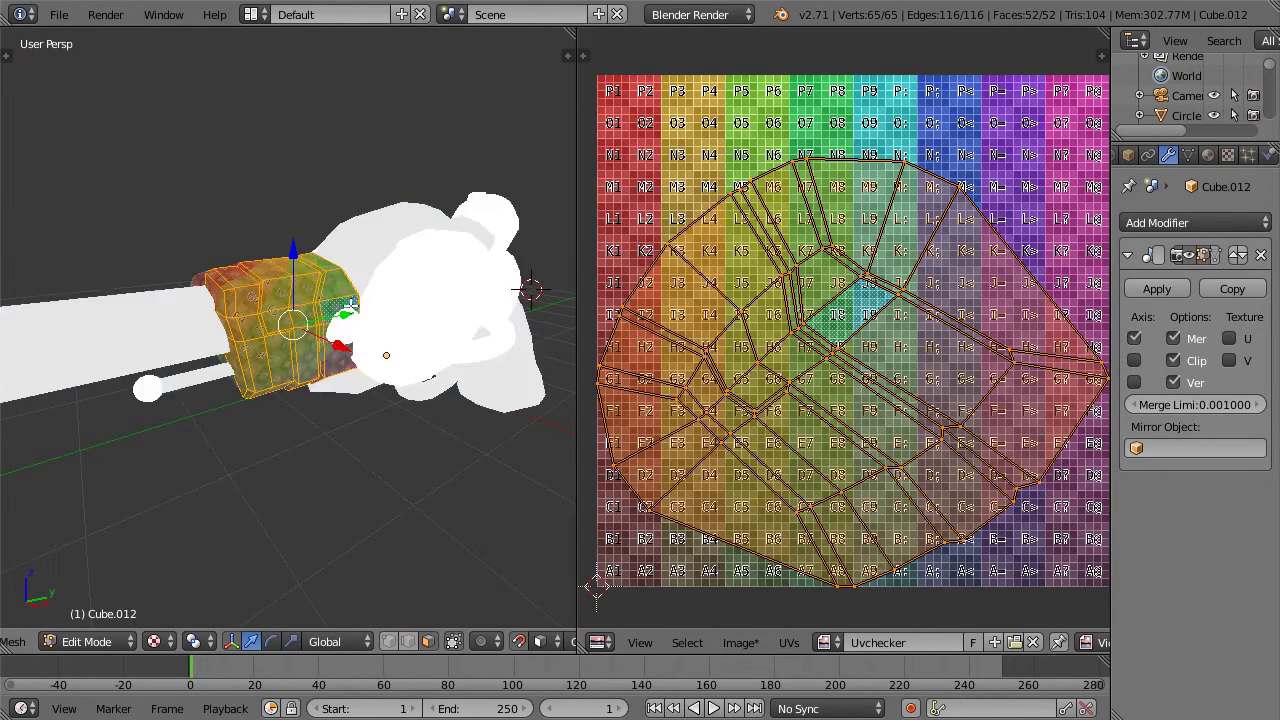
scroll(349, 308, up, 5)
scroll(300, 305, up, 2)
middle_drag(294, 310, 308, 354)
scroll(331, 335, down, 2)
scroll(331, 336, up, 5)
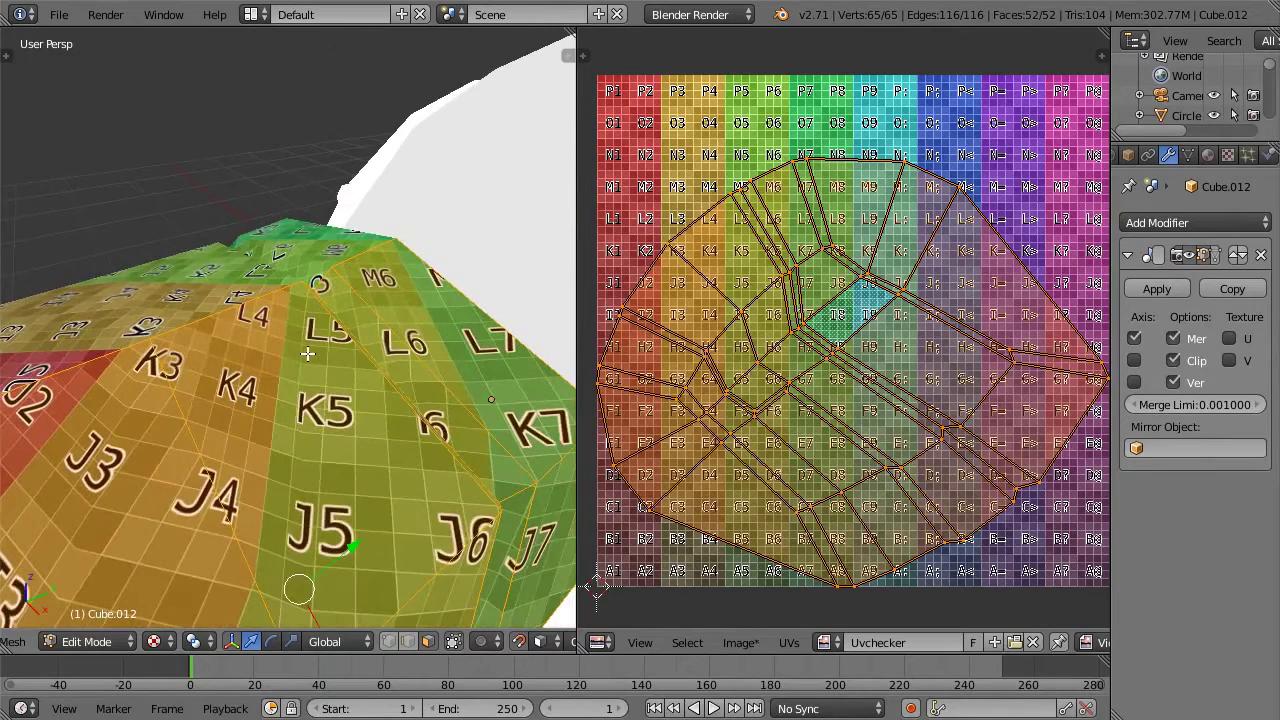
scroll(307, 354, down, 3)
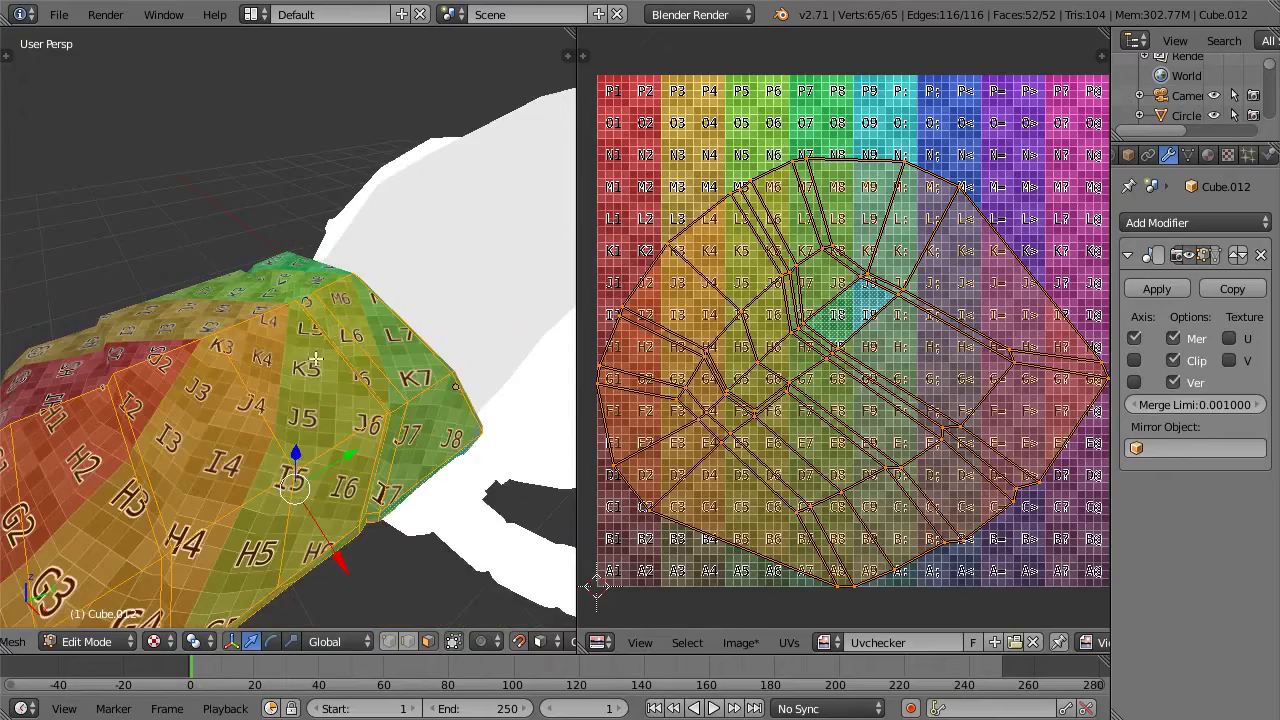
middle_drag(328, 380, 285, 298)
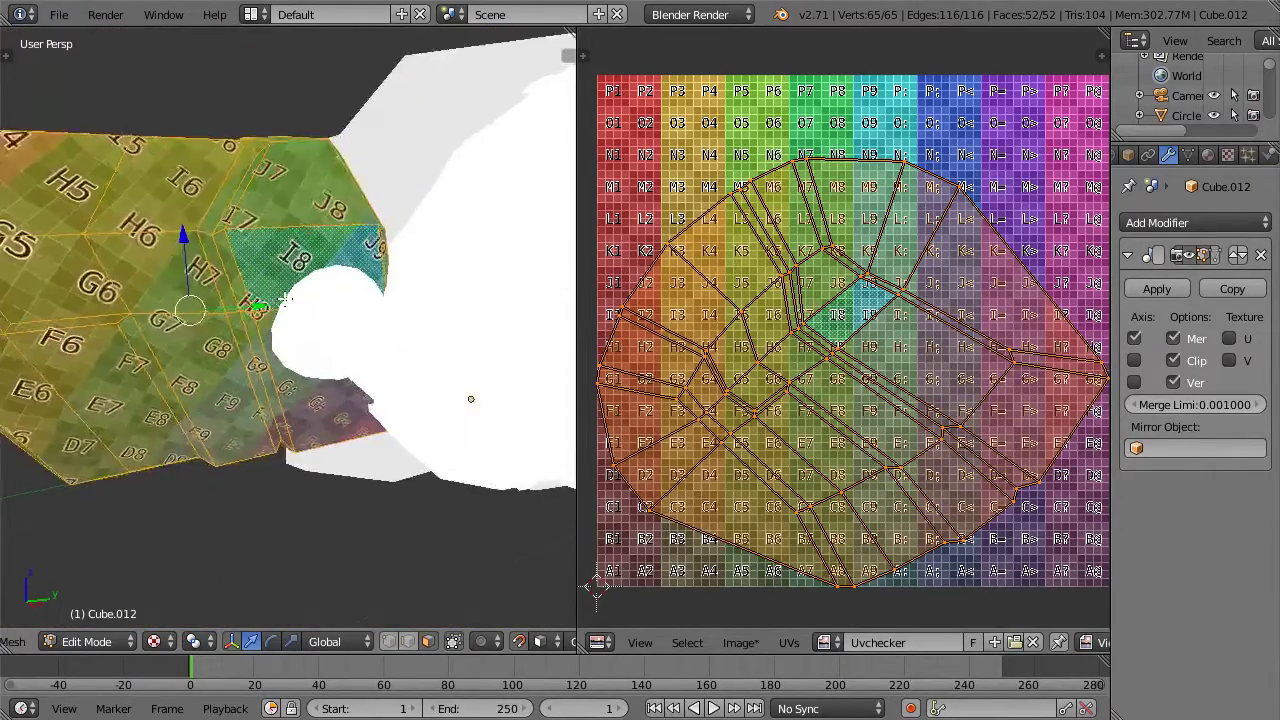
scroll(285, 298, down, 3)
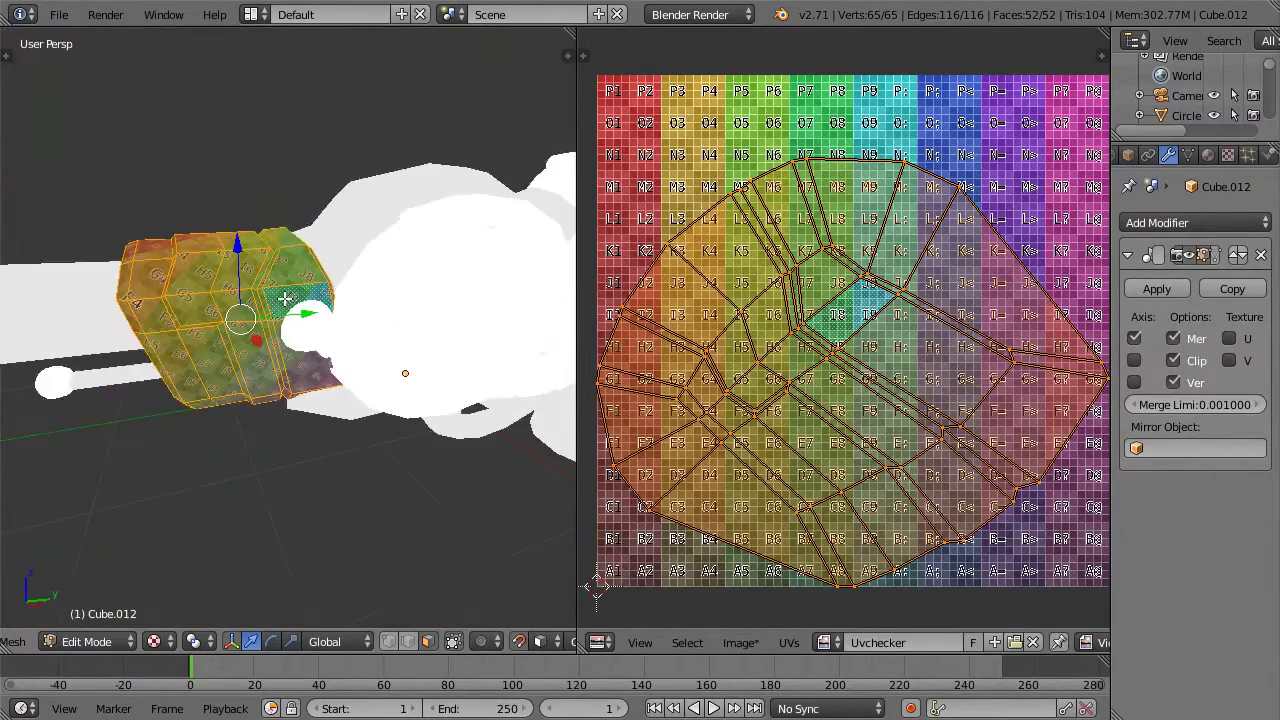
Step: Set the viewport shading back to Solid and return the block behind the barrel to Object Mode
click(163, 640)
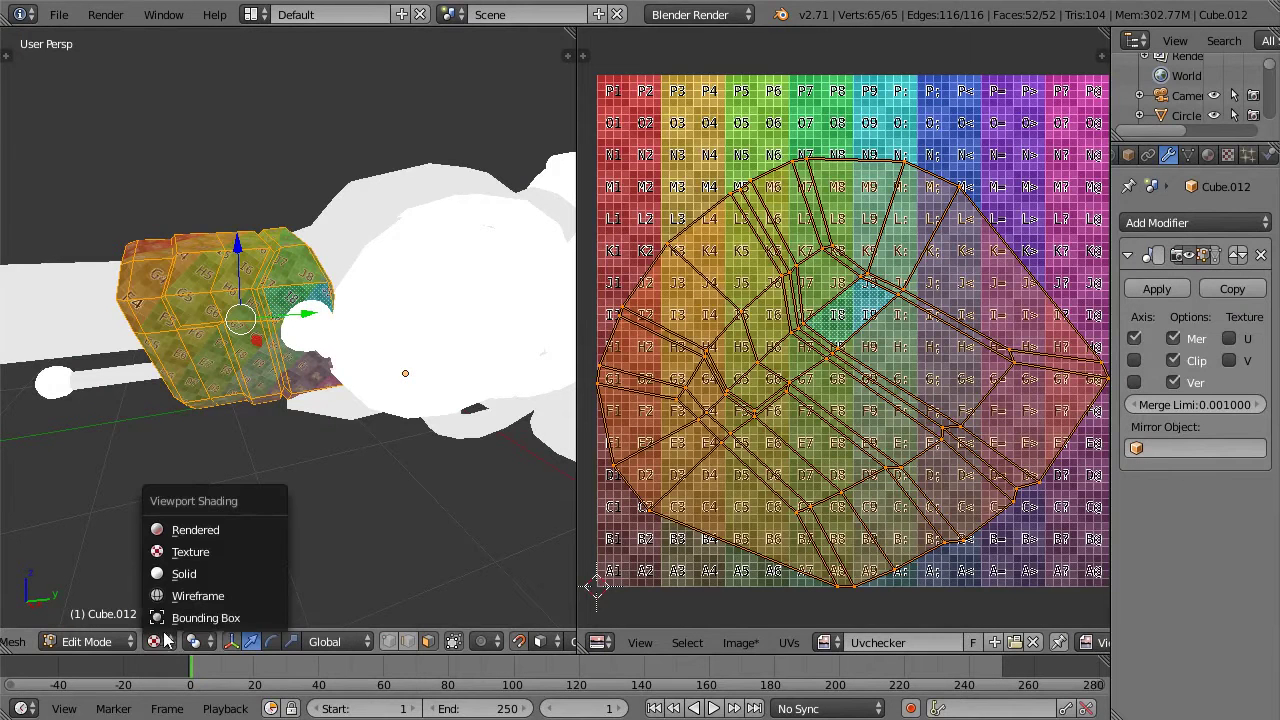
click(183, 574)
key(Tab)
Step: Unwrap all faces of the curved upper frame above the round side ring with the standard Unwrap, and return to Object Mode
right_click(357, 209)
middle_drag(350, 222, 297, 264)
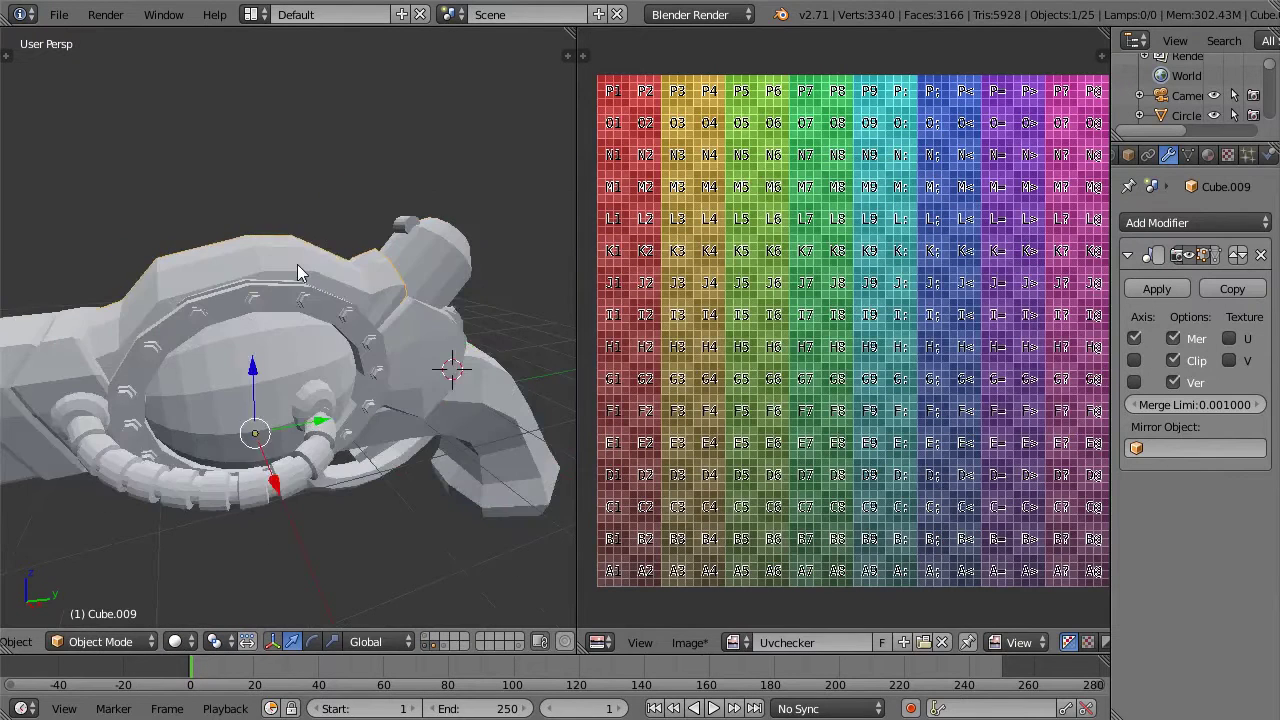
key(Tab)
key(a)
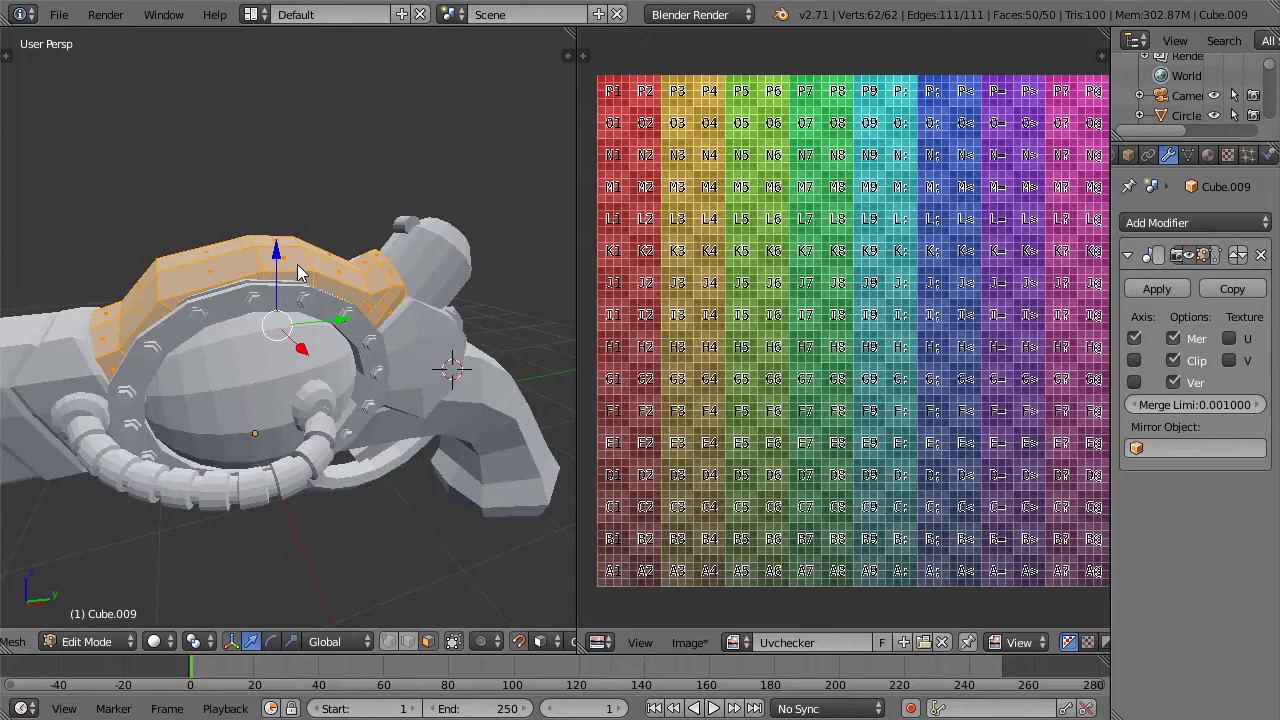
key(u)
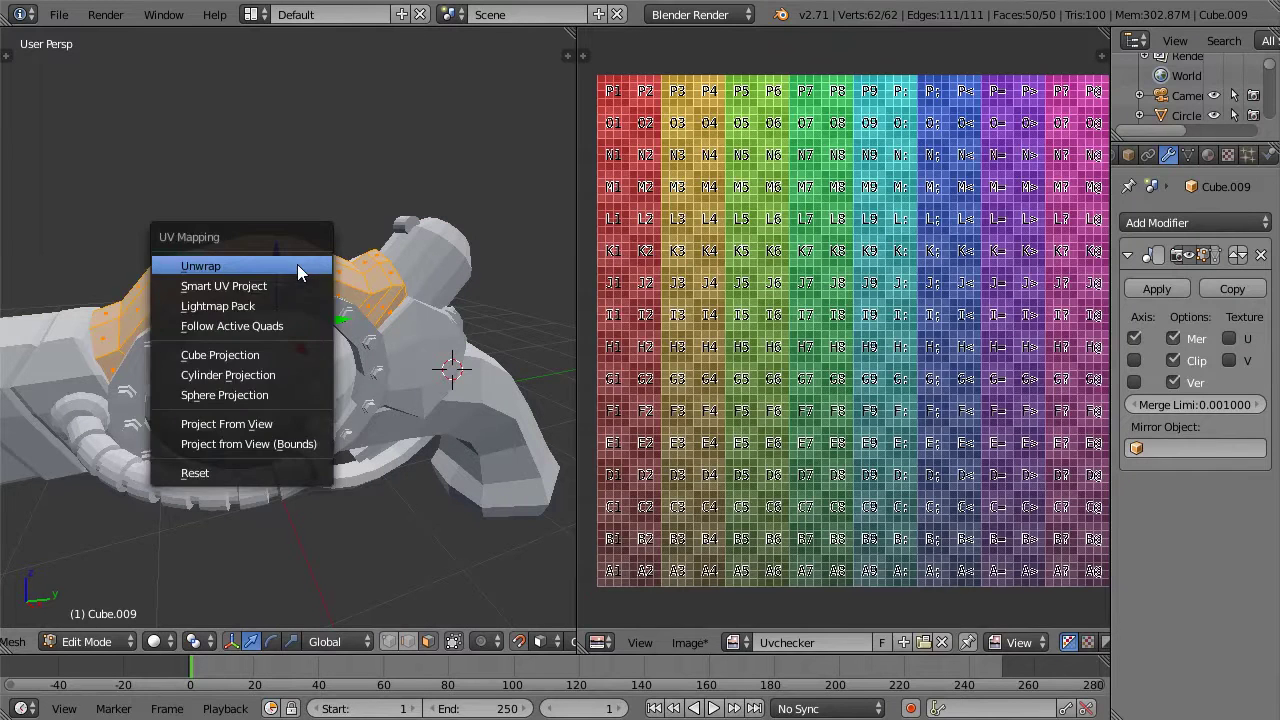
click(297, 264)
middle_drag(845, 346, 873, 322)
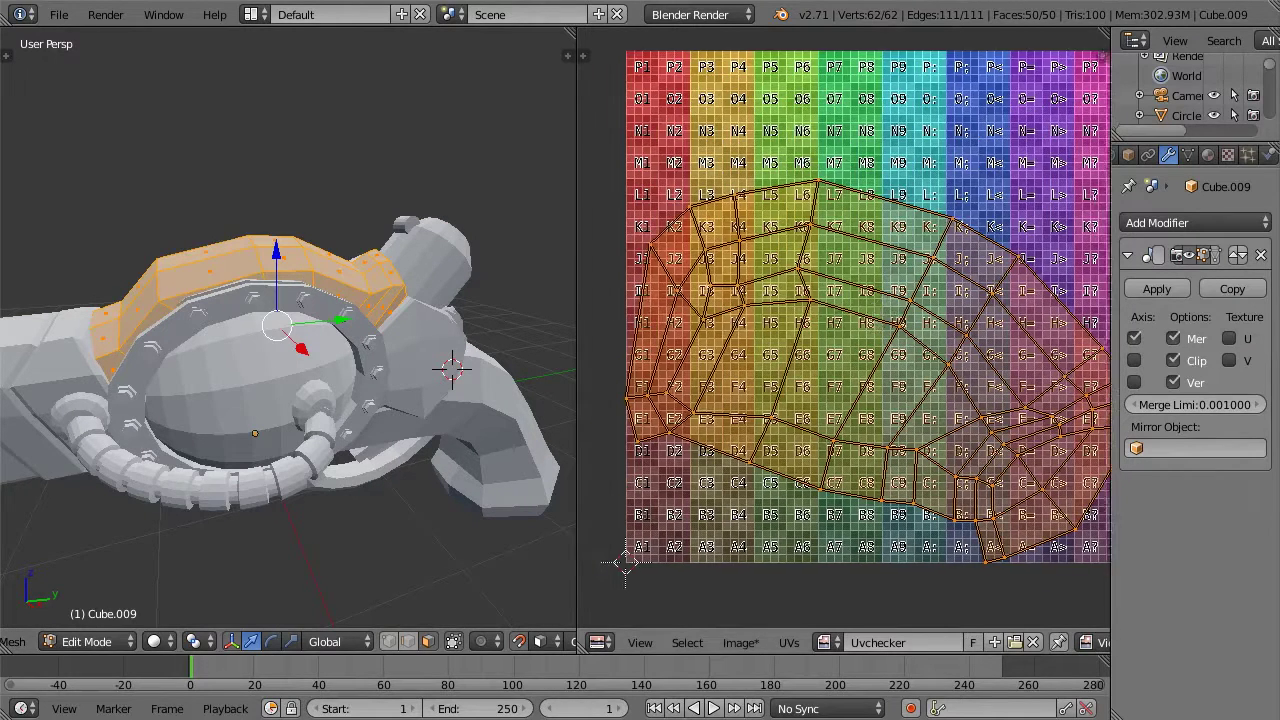
scroll(871, 320, down, 1)
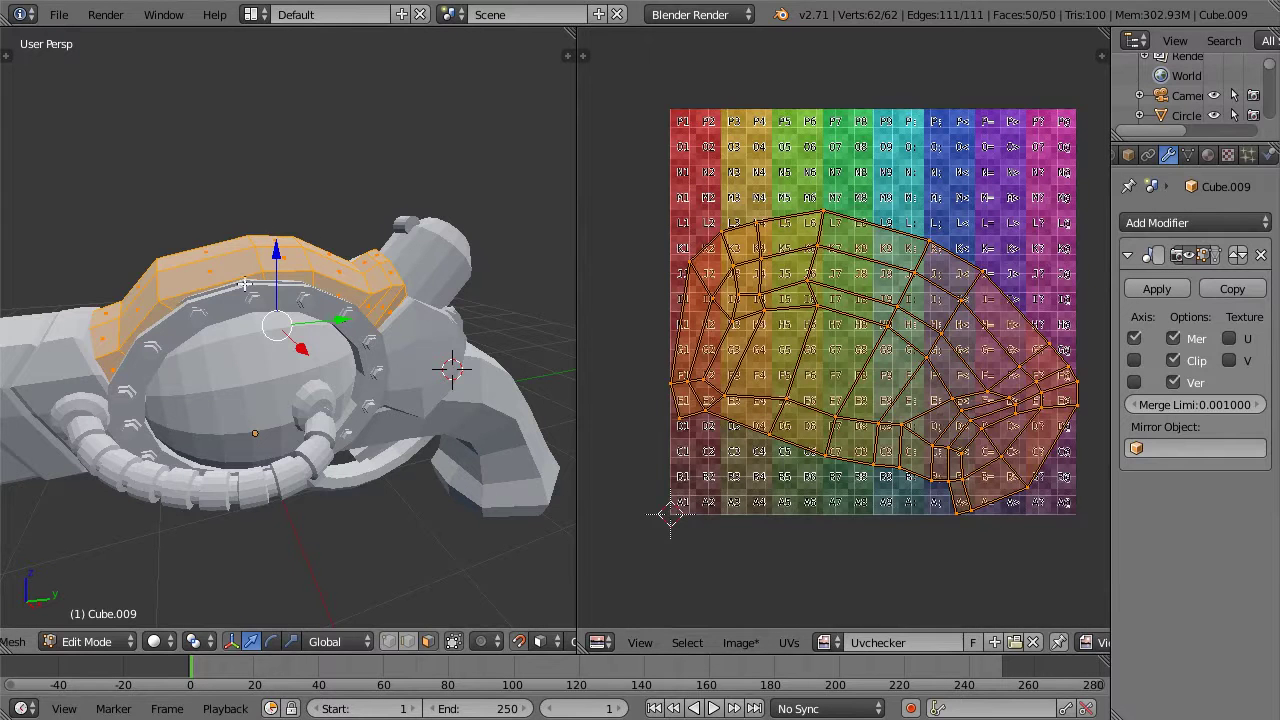
key(Tab)
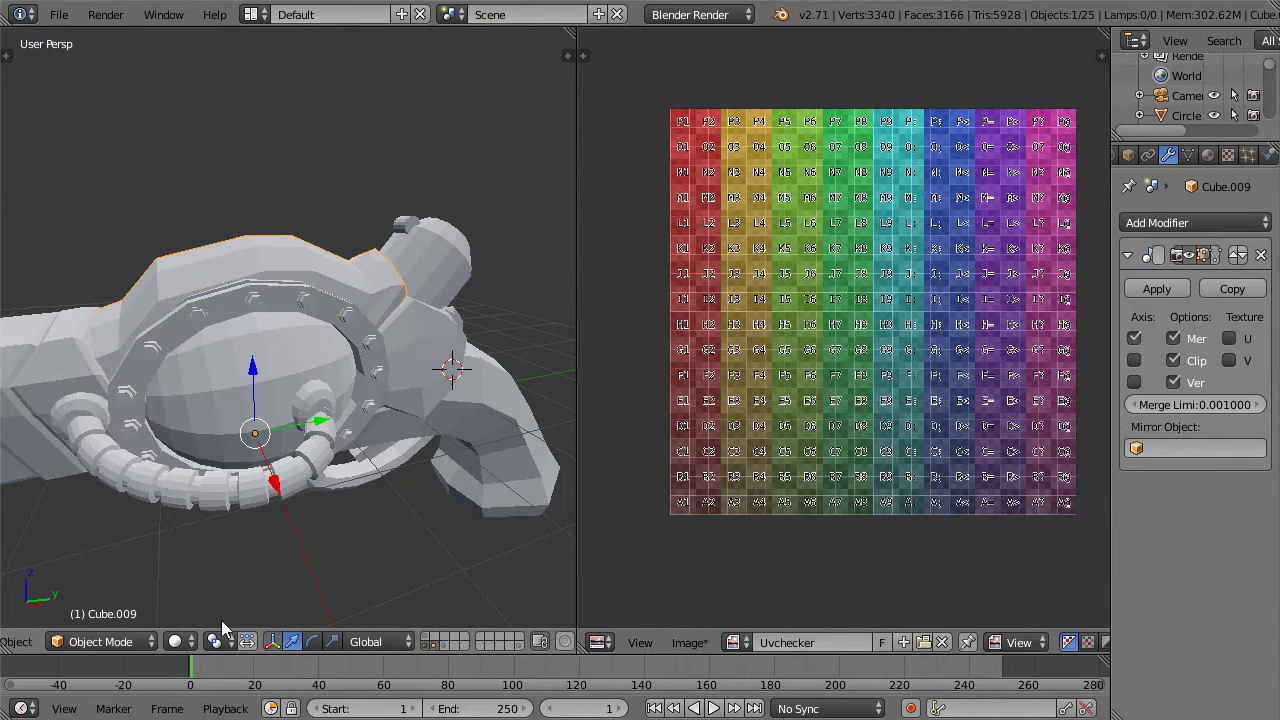
Step: Display the viewport in Texture shading, examine the color grid on the curved upper frame, and return to Solid shading
click(177, 641)
click(203, 552)
middle_drag(250, 330, 235, 378)
scroll(233, 376, up, 5)
middle_drag(270, 332, 333, 377)
scroll(333, 377, down, 3)
click(178, 641)
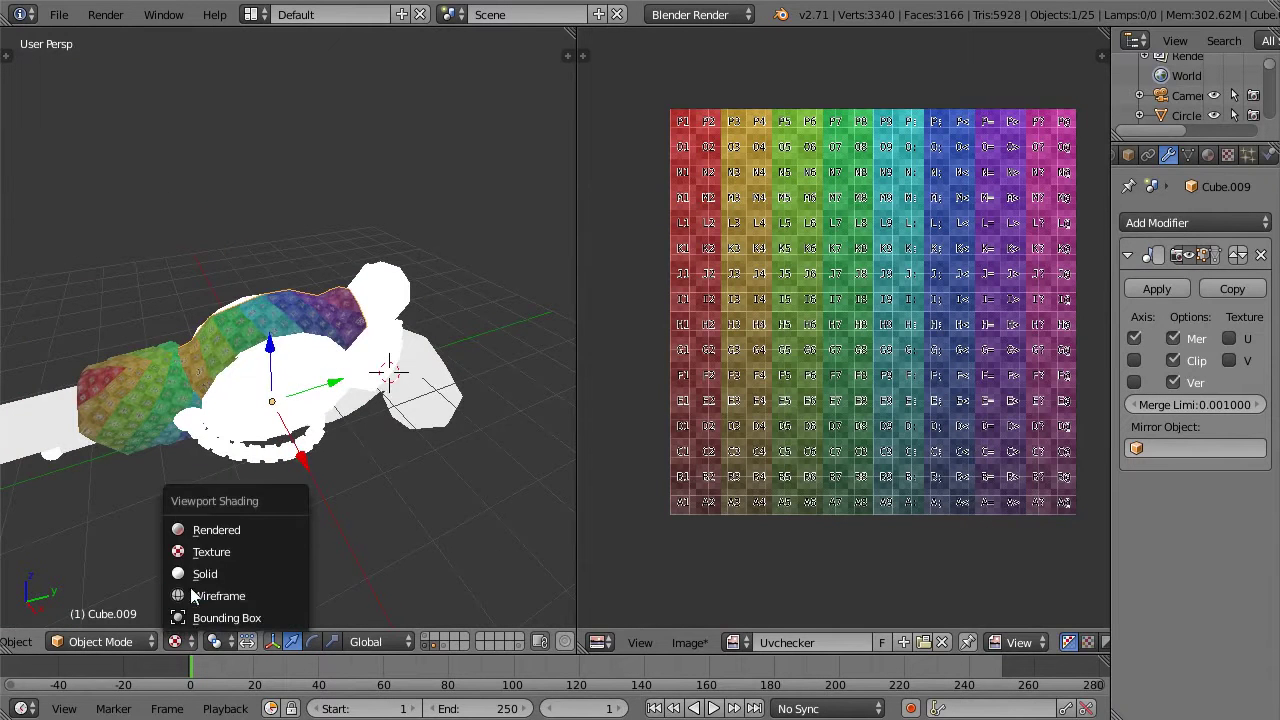
click(194, 577)
Step: Unwrap all faces of the sphere inside the round side ring with the standard Unwrap
scroll(300, 413, up, 3)
right_click(300, 413)
middle_drag(300, 413, 326, 344)
key(Tab)
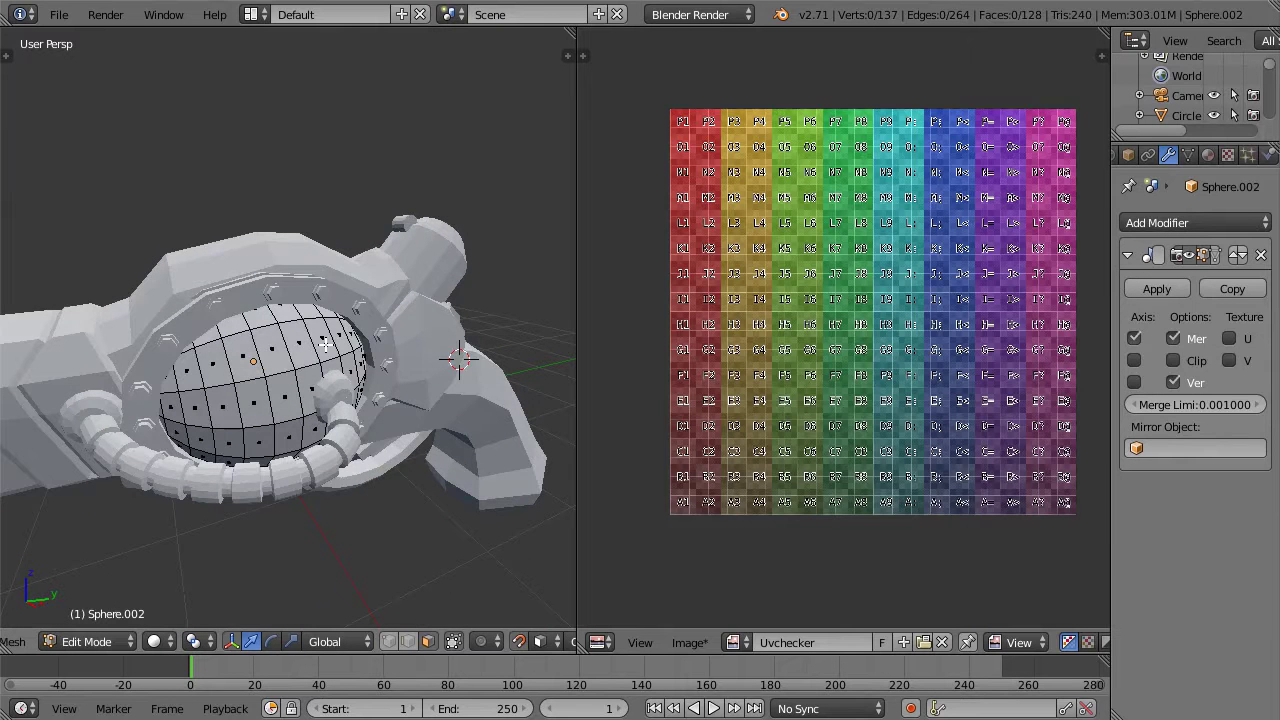
key(u)
click(325, 344)
key(a)
key(u)
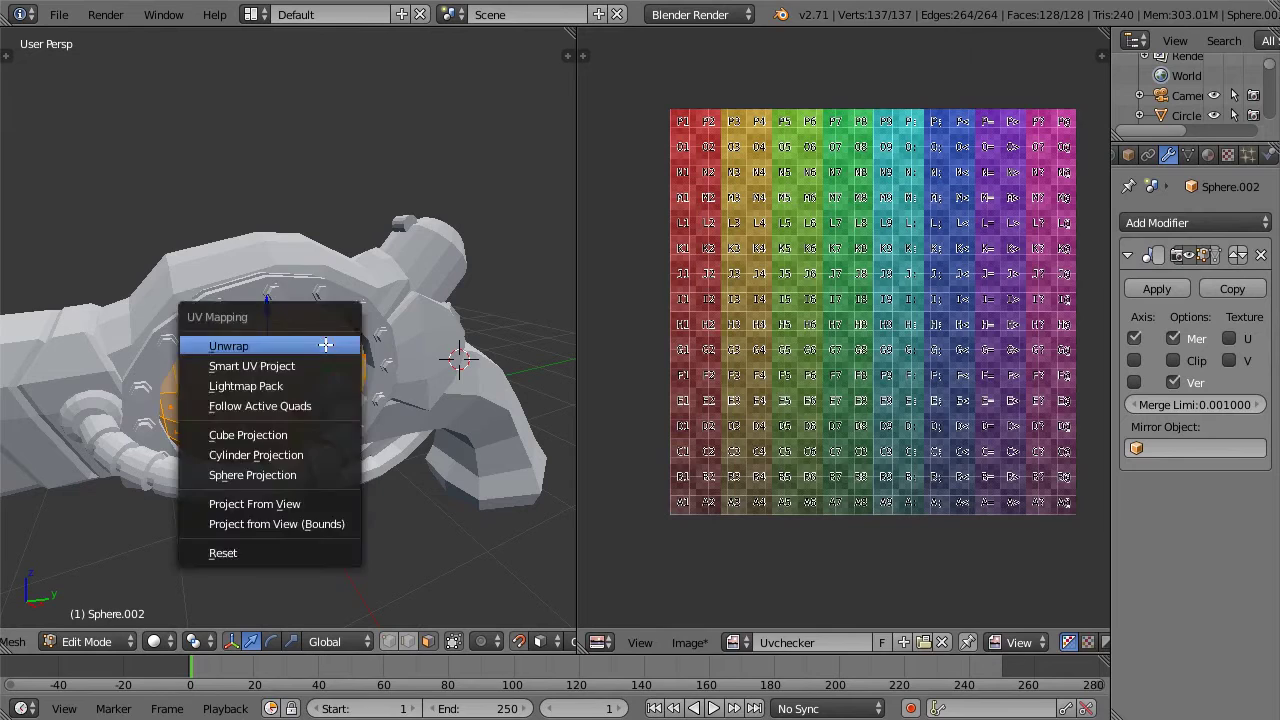
click(325, 343)
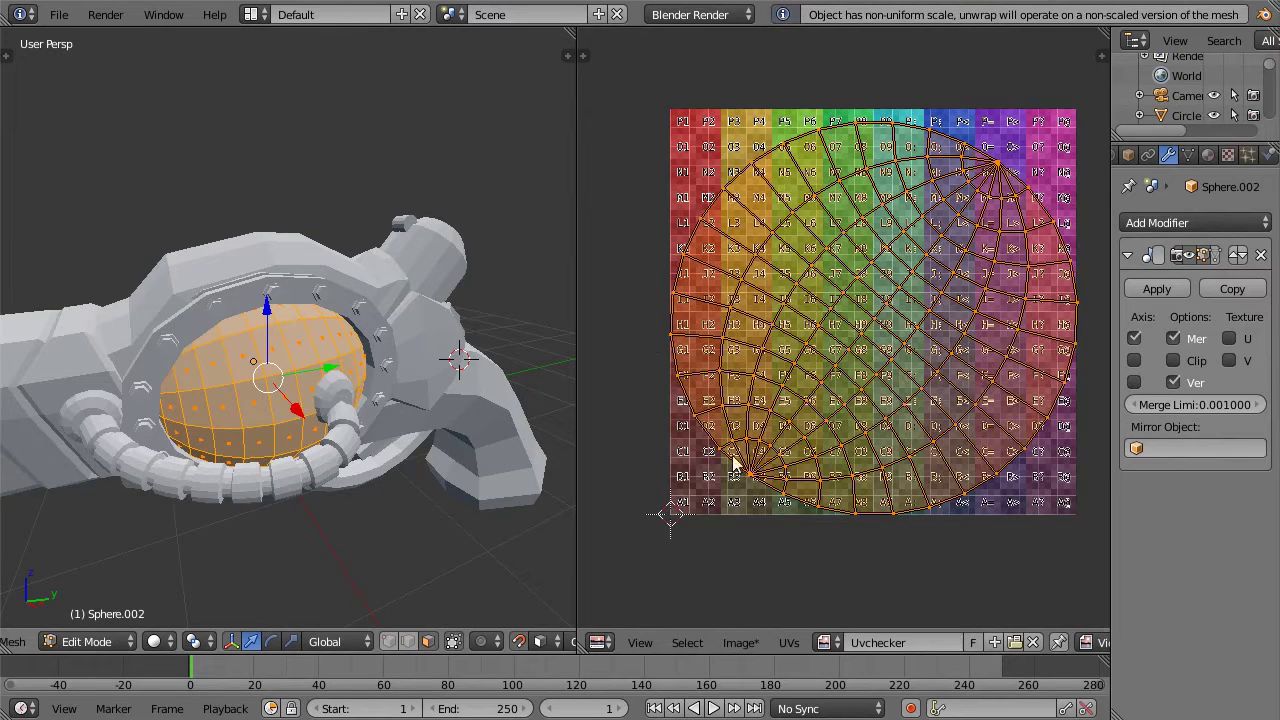
scroll(1005, 178, up, 2)
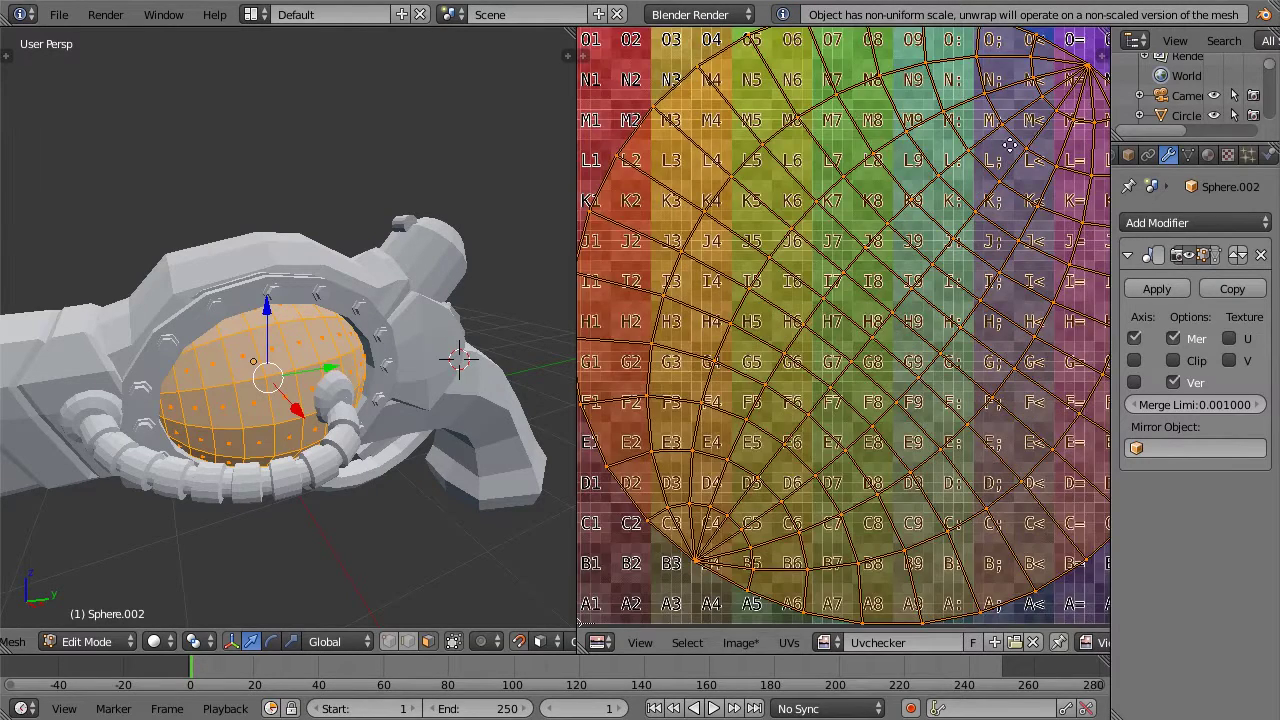
scroll(1058, 117, down, 2)
scroll(912, 205, up, 6)
scroll(906, 170, up, 2)
right_click(916, 49)
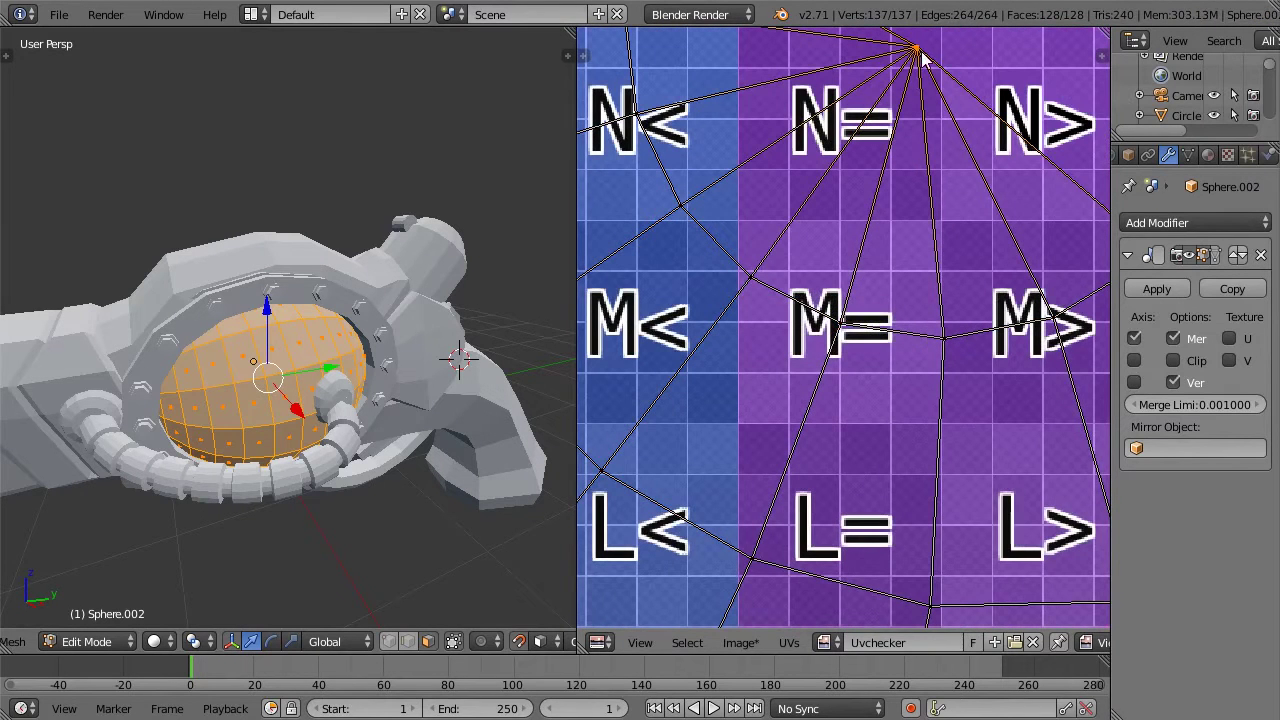
key(g)
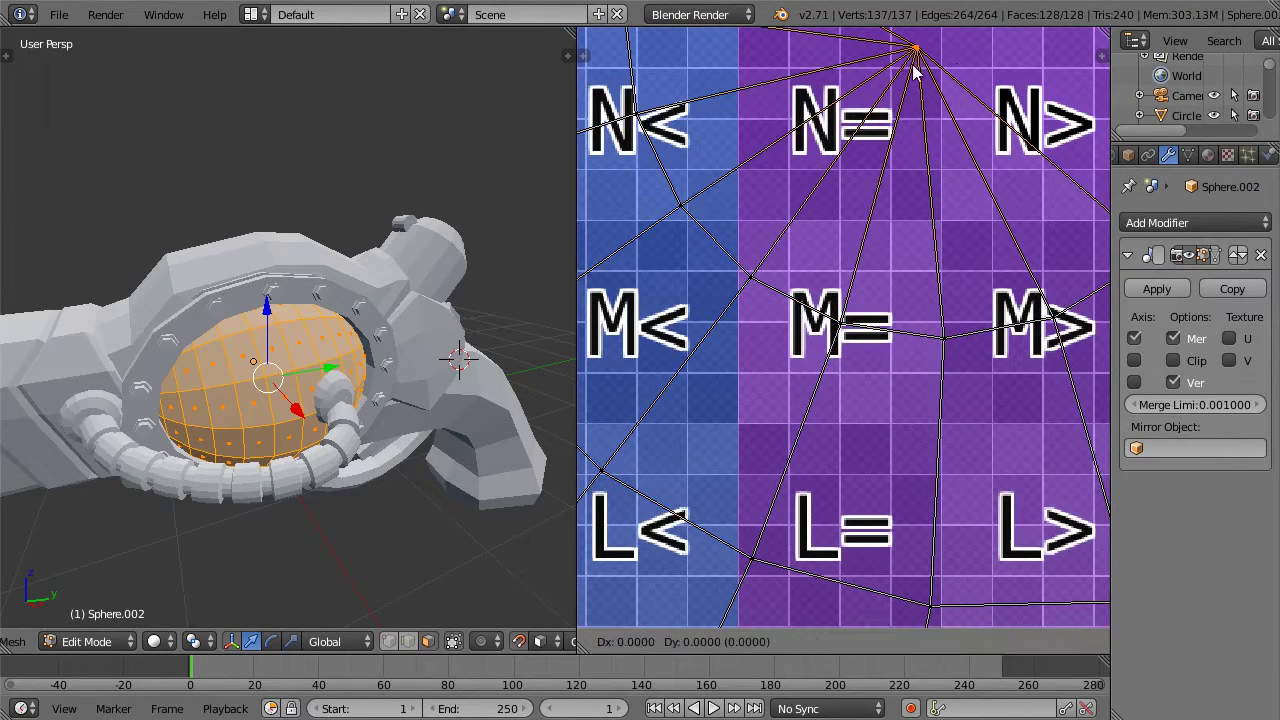
key(y)
right_click(915, 104)
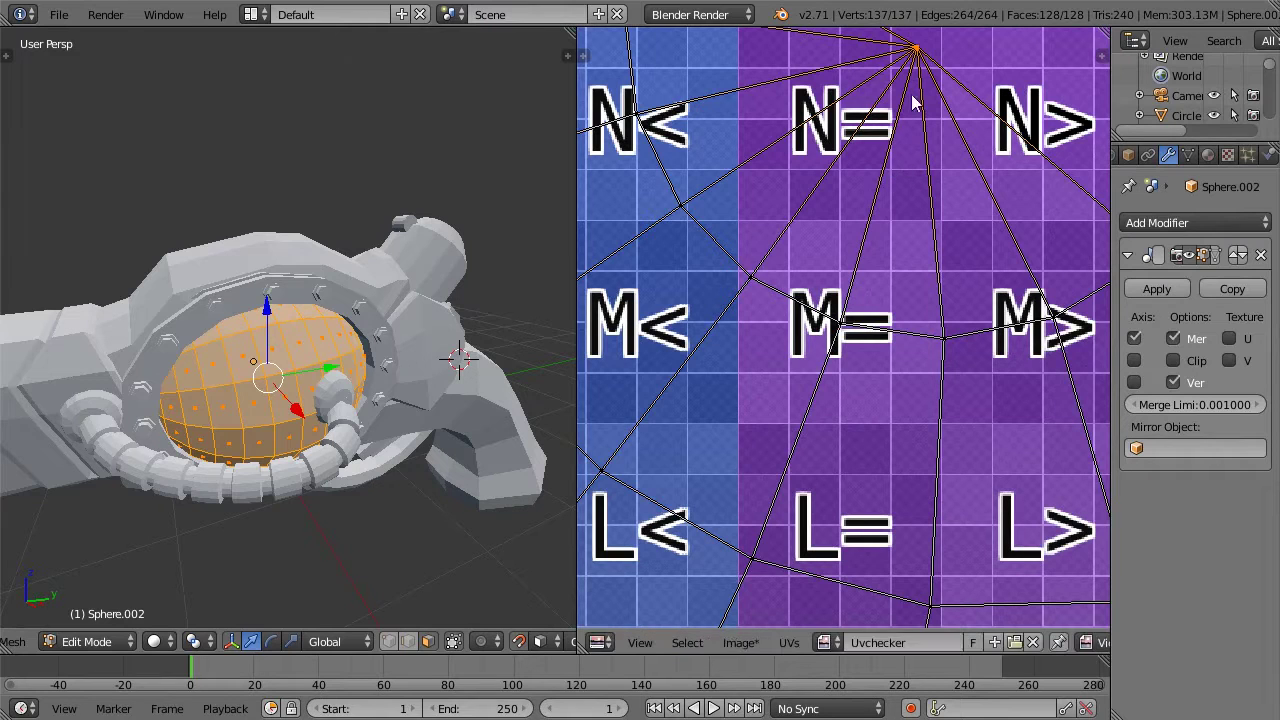
key(a)
scroll(880, 163, down, 10)
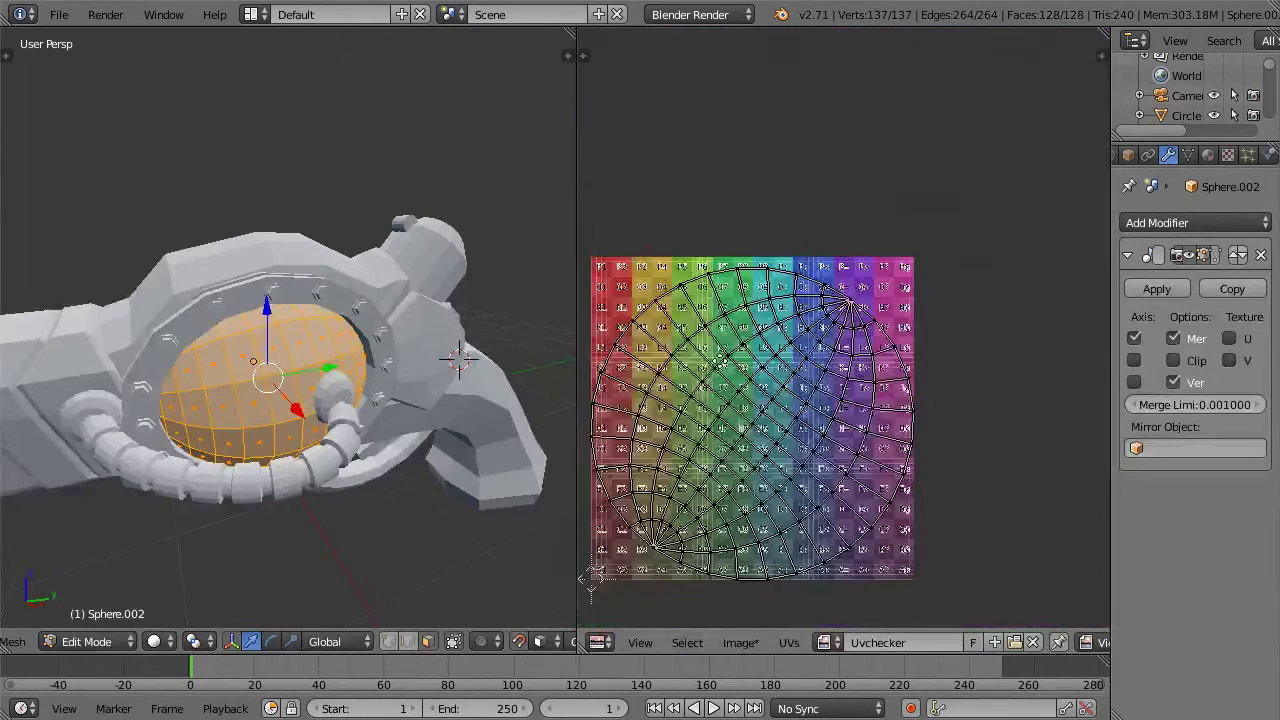
Step: Return the sphere to Object Mode and display the viewport in Texture shading
key(Tab)
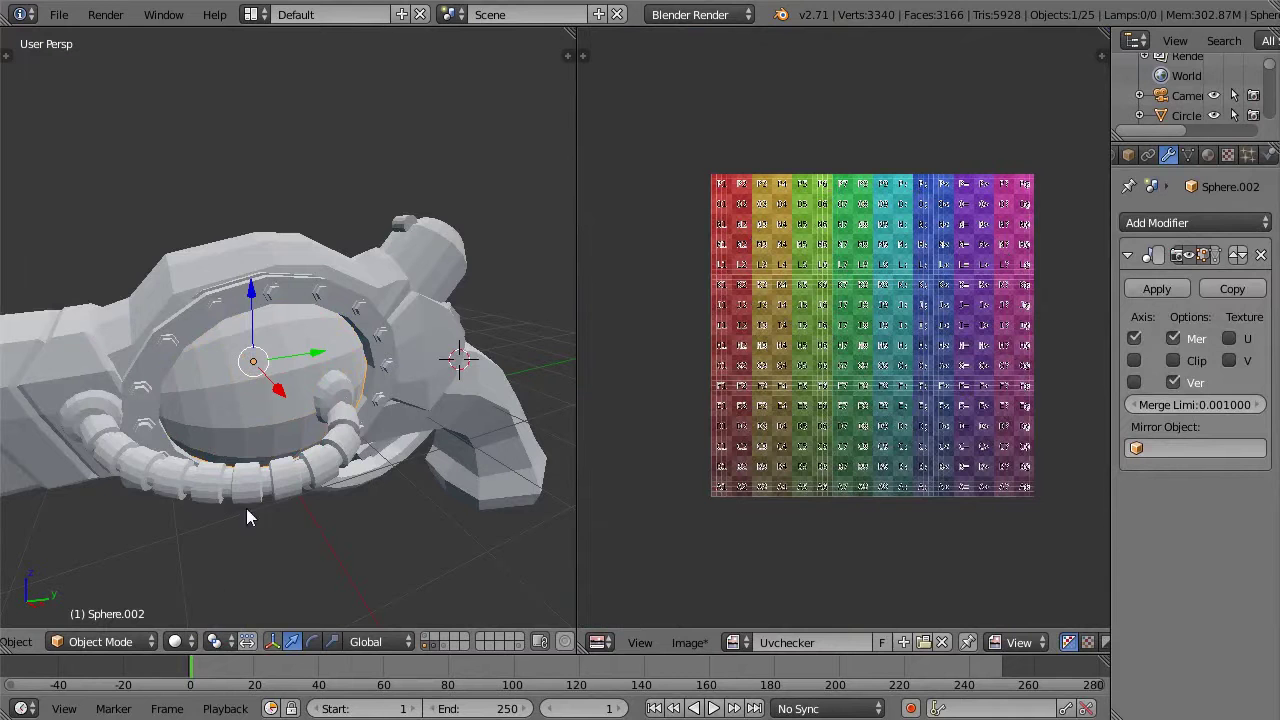
click(184, 641)
click(208, 552)
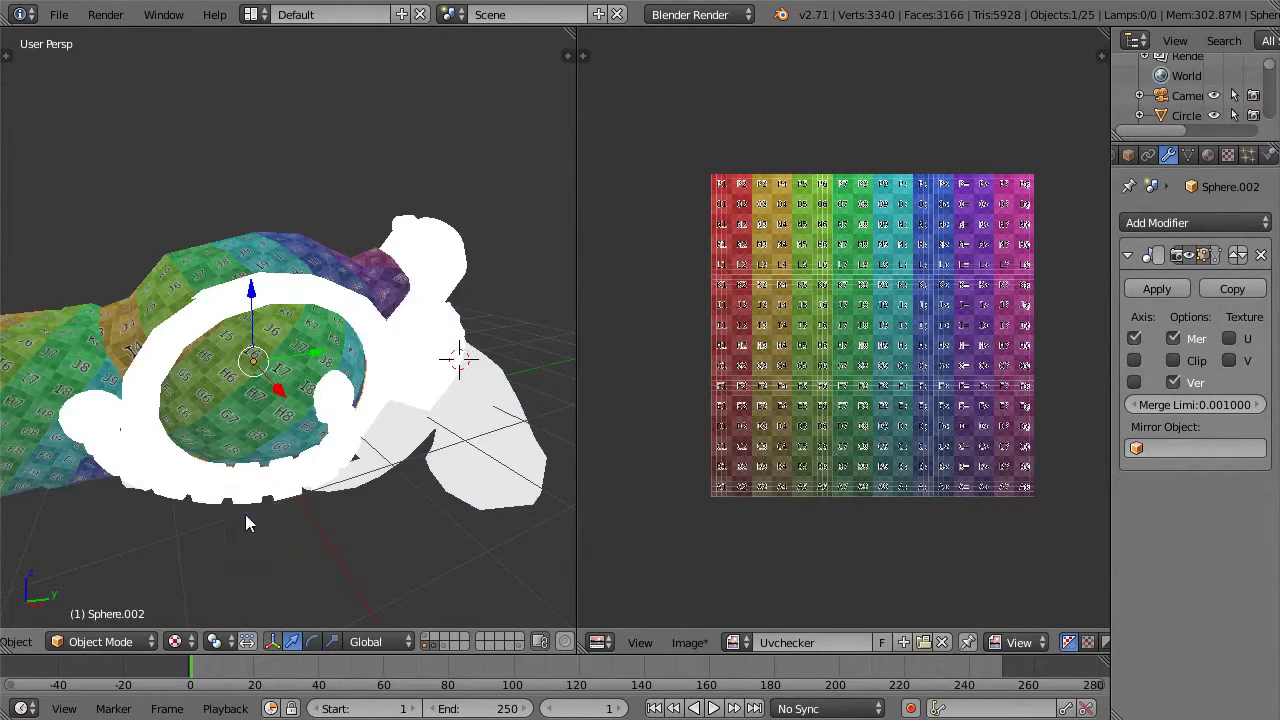
mouse_move(331, 337)
middle_down()
mouse_move(342, 289)
mouse_move(305, 360)
middle_up()
Step: Unwrap all faces of the bolts on the round side ring with the standard Unwrap
right_click(250, 337)
key(Tab)
key(Tab)
key(Tab)
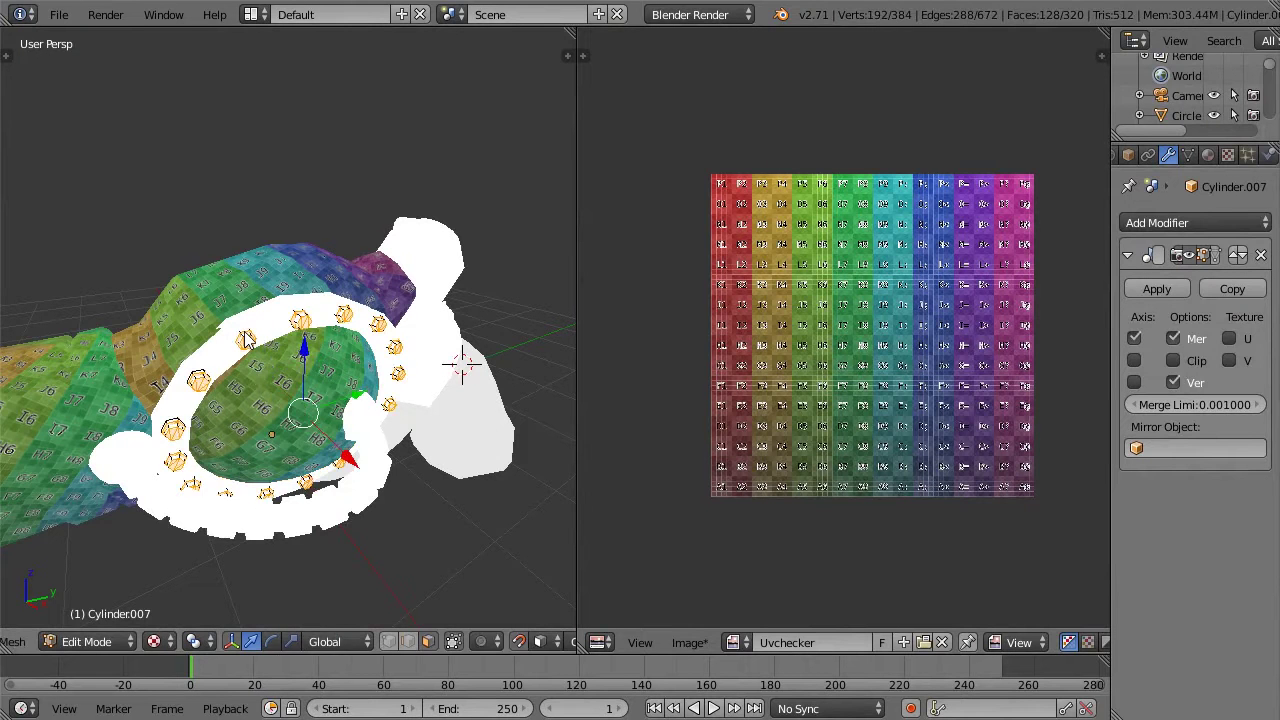
scroll(245, 340, up, 3)
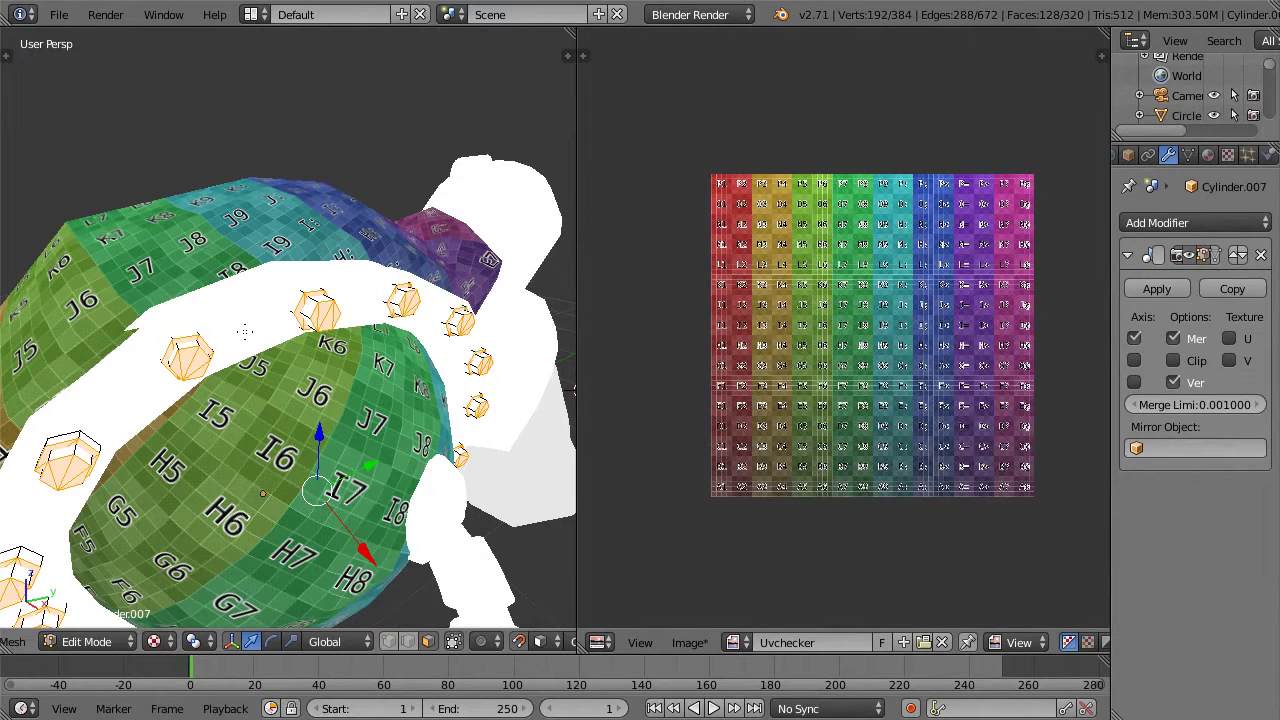
key(a)
key(a)
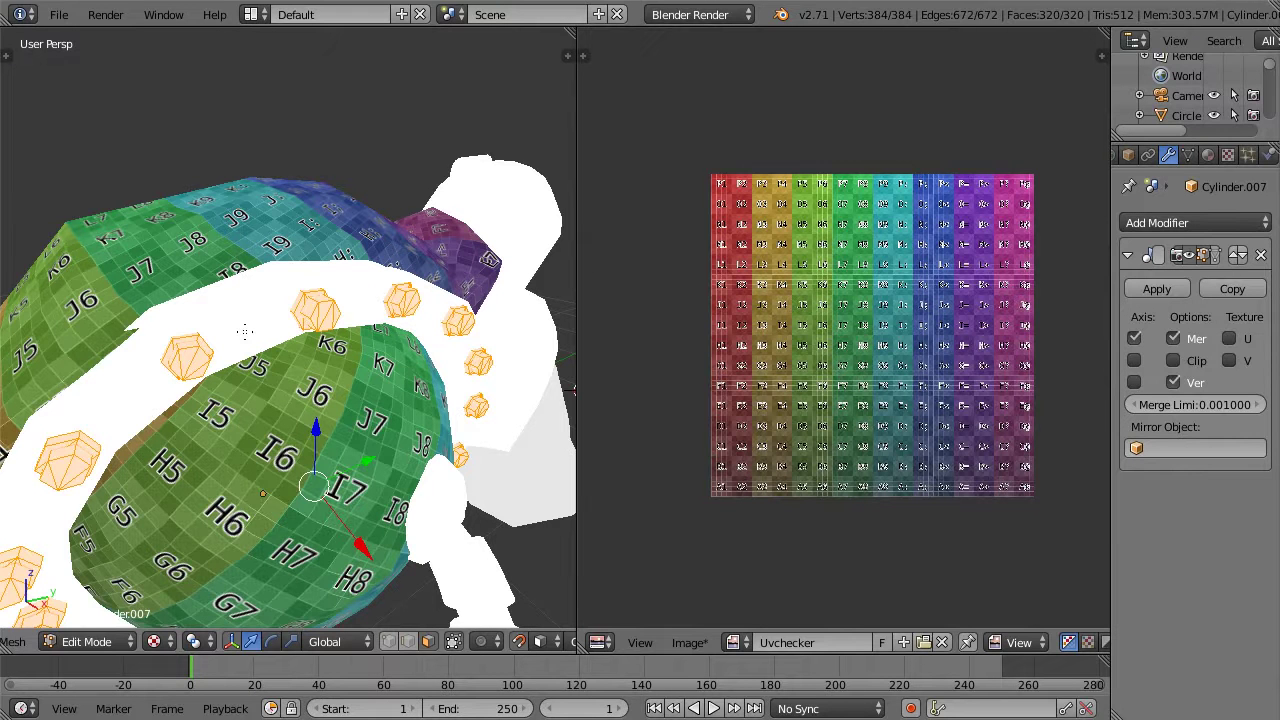
key(u)
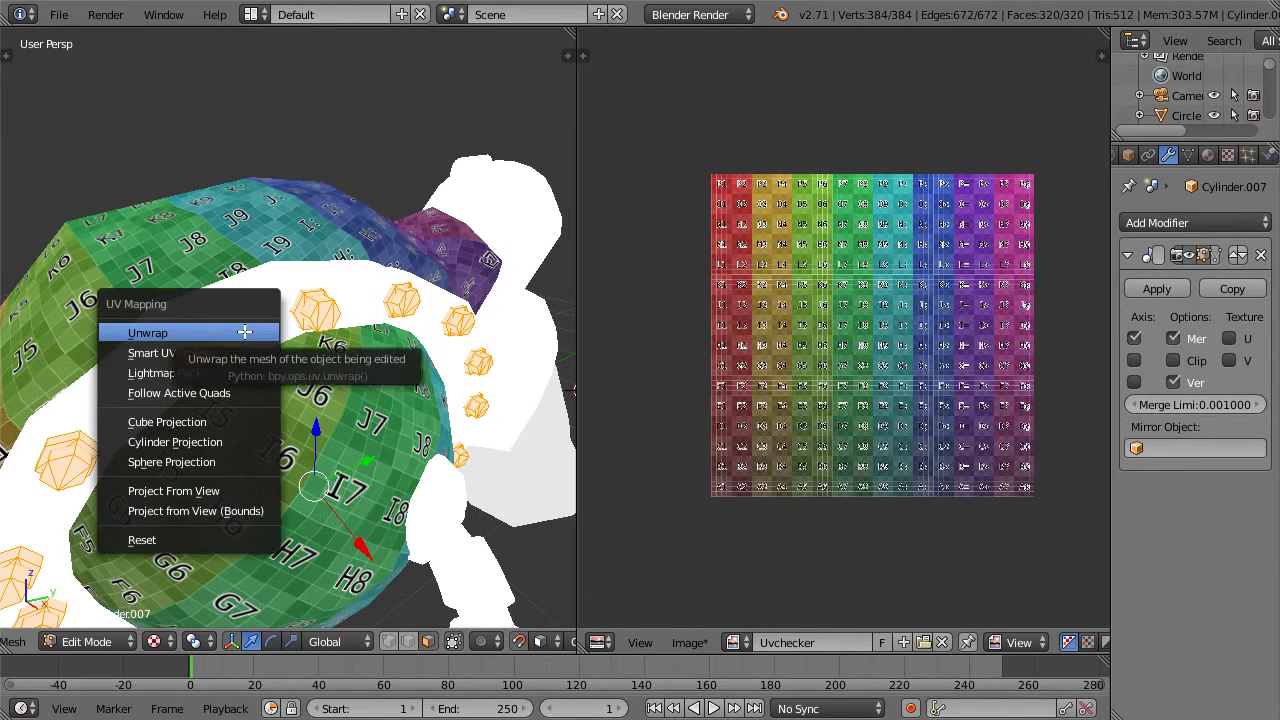
click(245, 331)
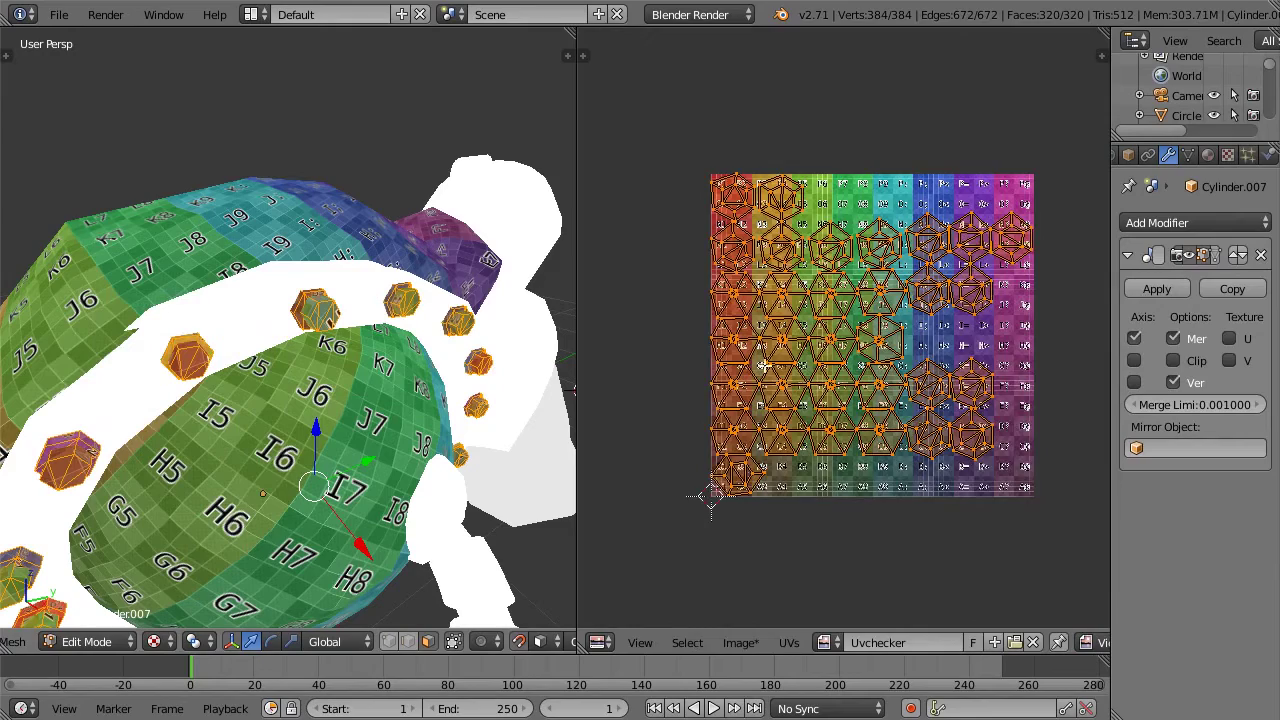
Step: Examine the bolts' UV islands and how the color grid maps onto the bolts around the ring
scroll(894, 342, up, 7)
scroll(887, 265, down, 3)
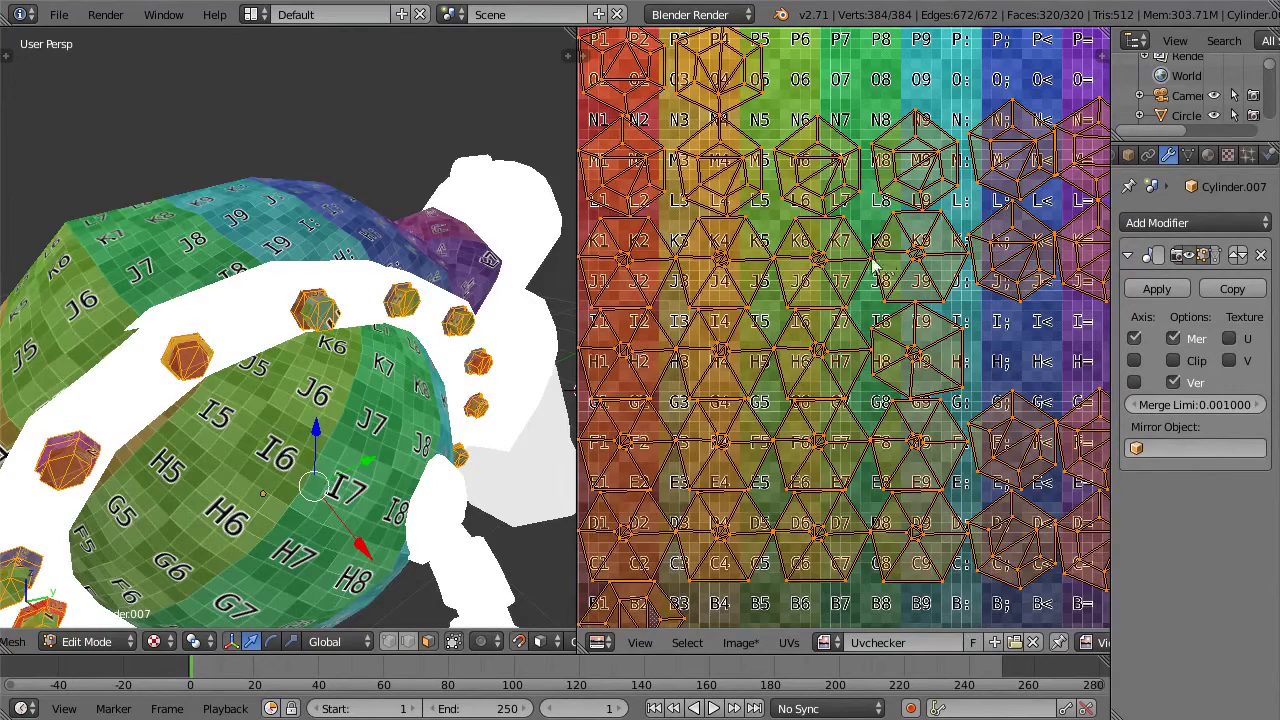
scroll(283, 390, up, 10)
scroll(344, 288, down, 3)
middle_drag(408, 243, 315, 341)
scroll(394, 243, down, 6)
middle_drag(350, 336, 370, 400)
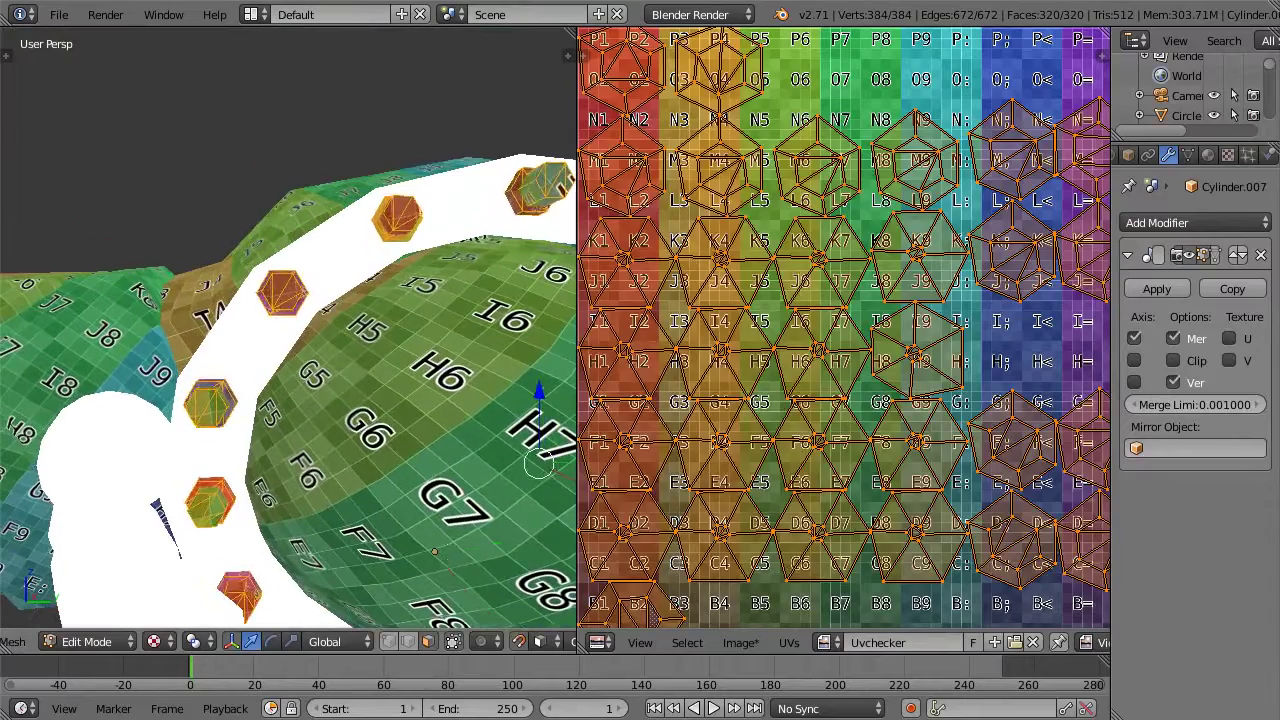
Step: Select the round side ring, inspect its whole mesh in wireframe, and return to Object Mode in Solid shading
key(Tab)
right_click(323, 238)
middle_drag(325, 236, 393, 296)
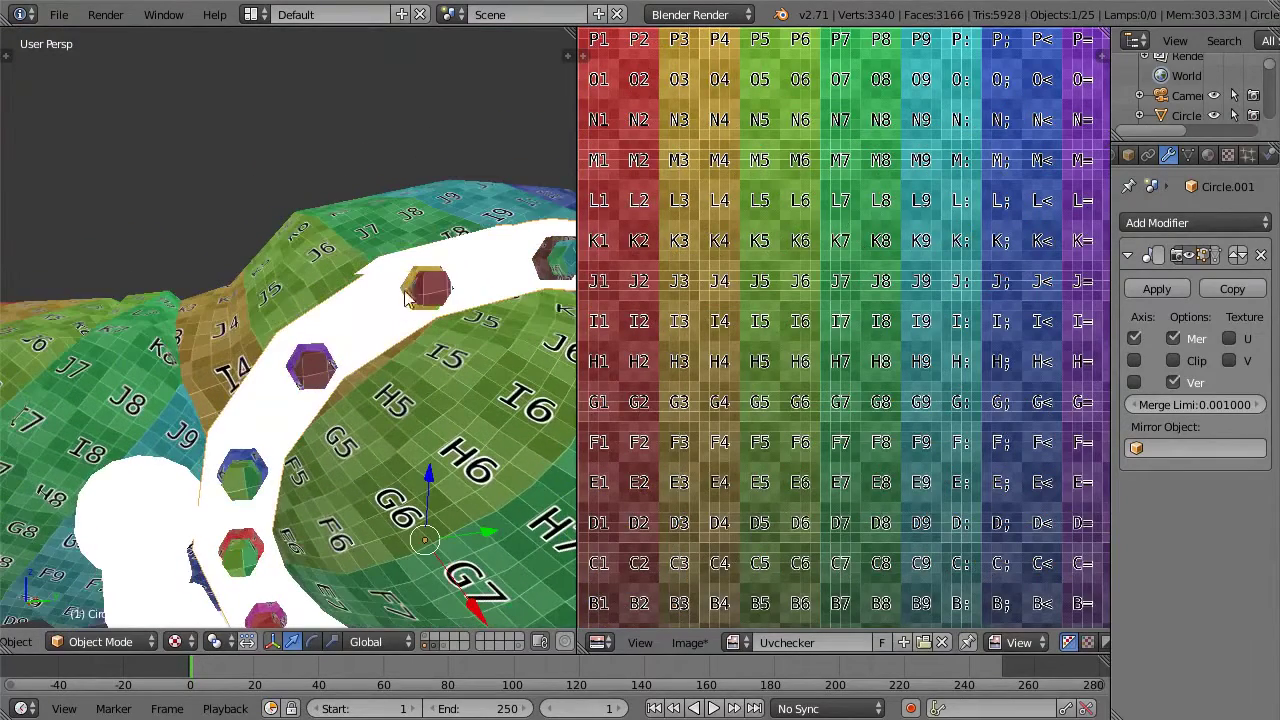
key(Tab)
key(a)
key(z)
key(a)
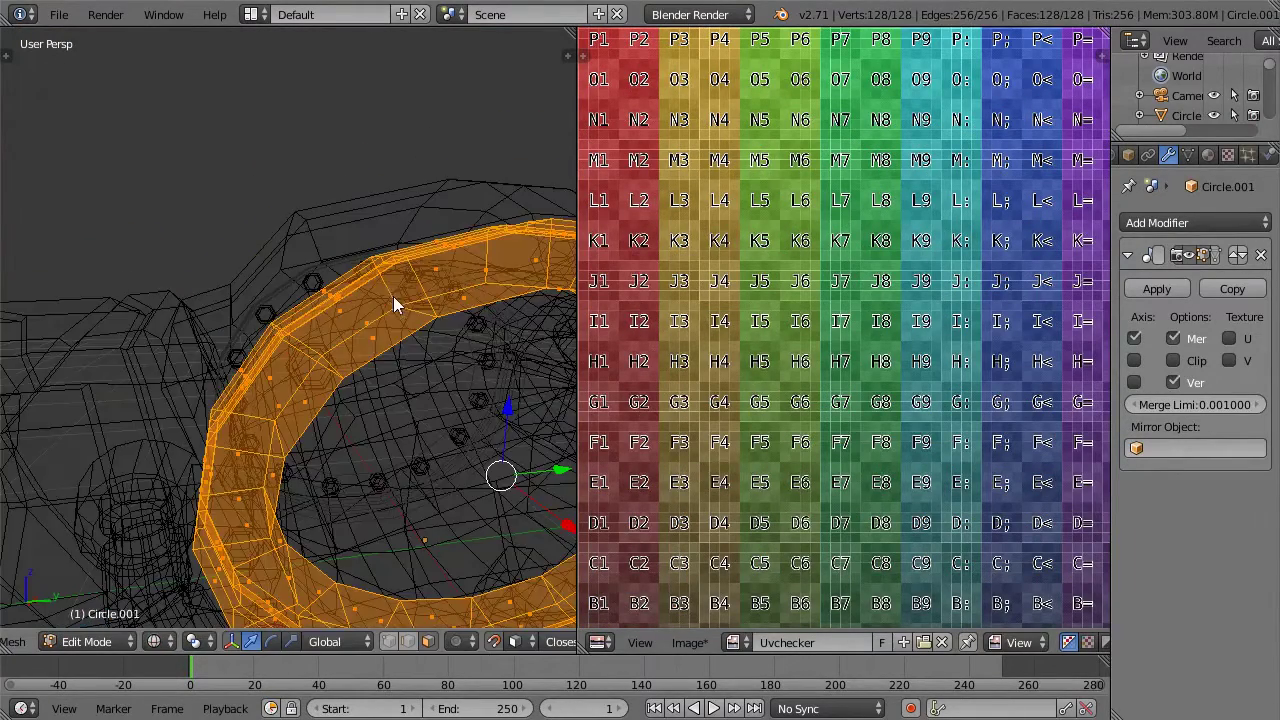
mouse_move(397, 300)
middle_down()
mouse_move(386, 357)
mouse_move(366, 338)
mouse_move(389, 316)
mouse_move(366, 311)
mouse_move(405, 313)
middle_up()
key(a)
key(z)
key(Tab)
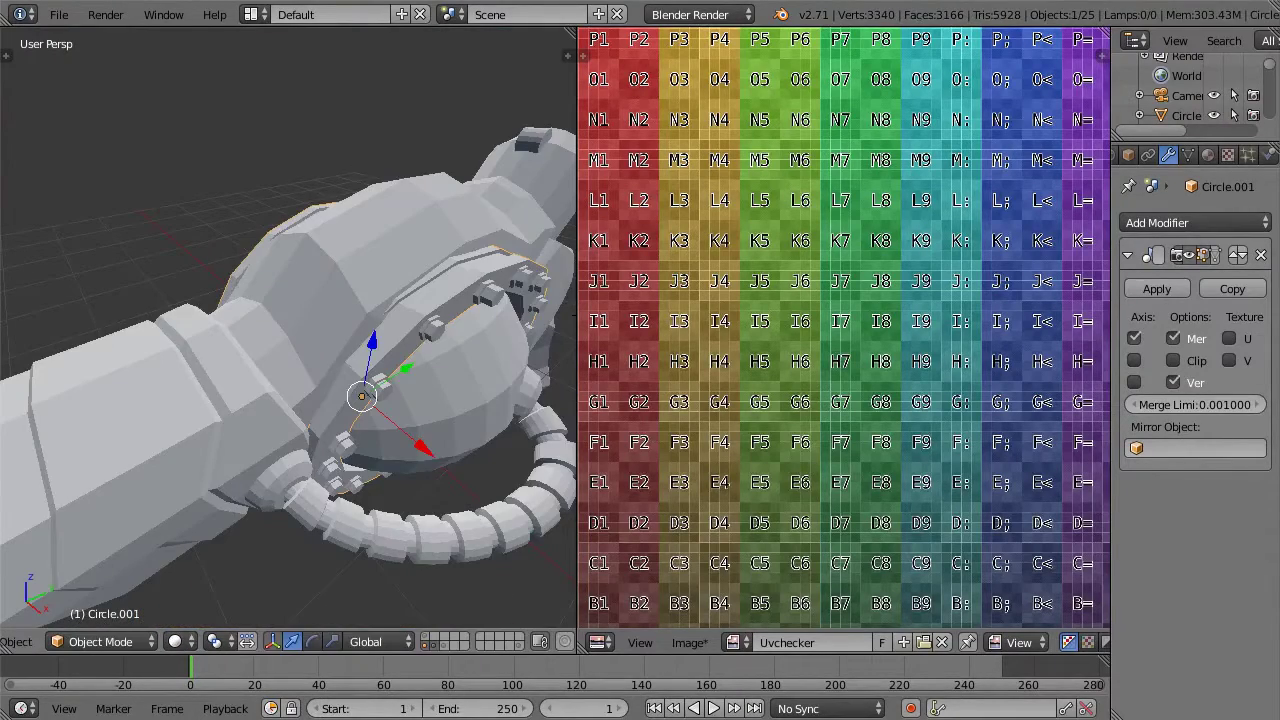
Step: Move the round side ring to layer 15 and display only that layer
key(m)
click(629, 359)
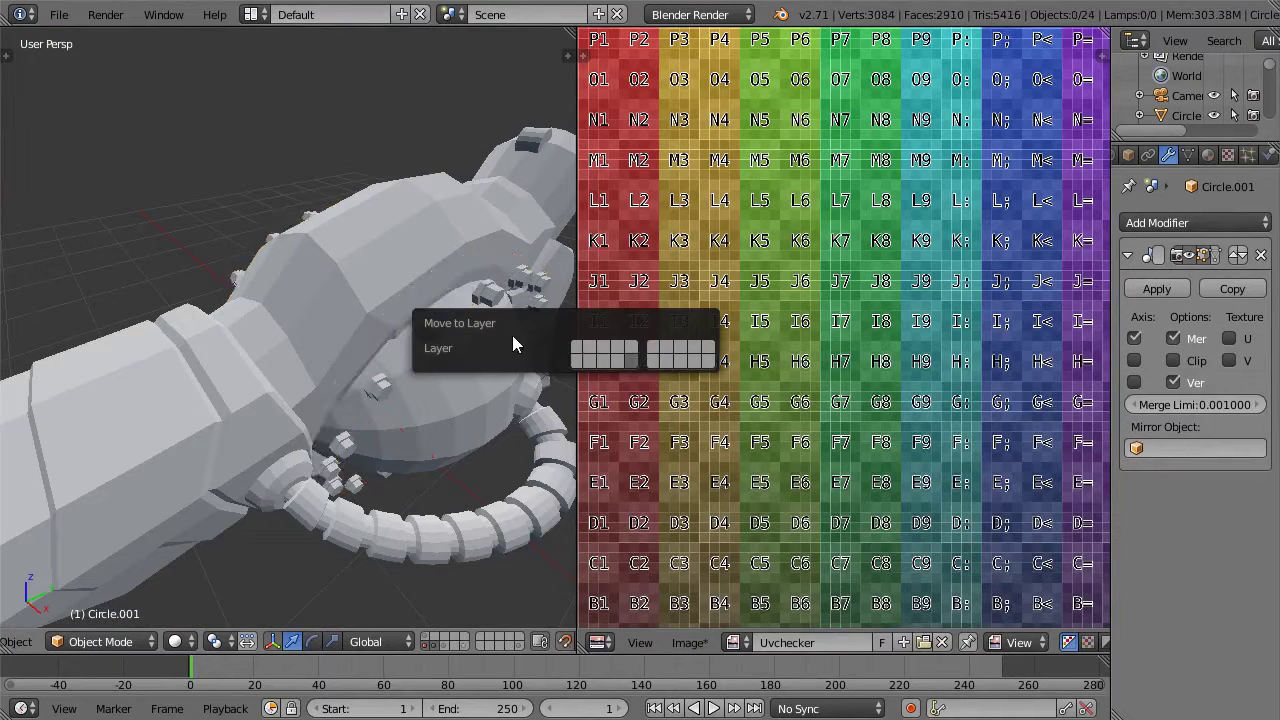
click(463, 646)
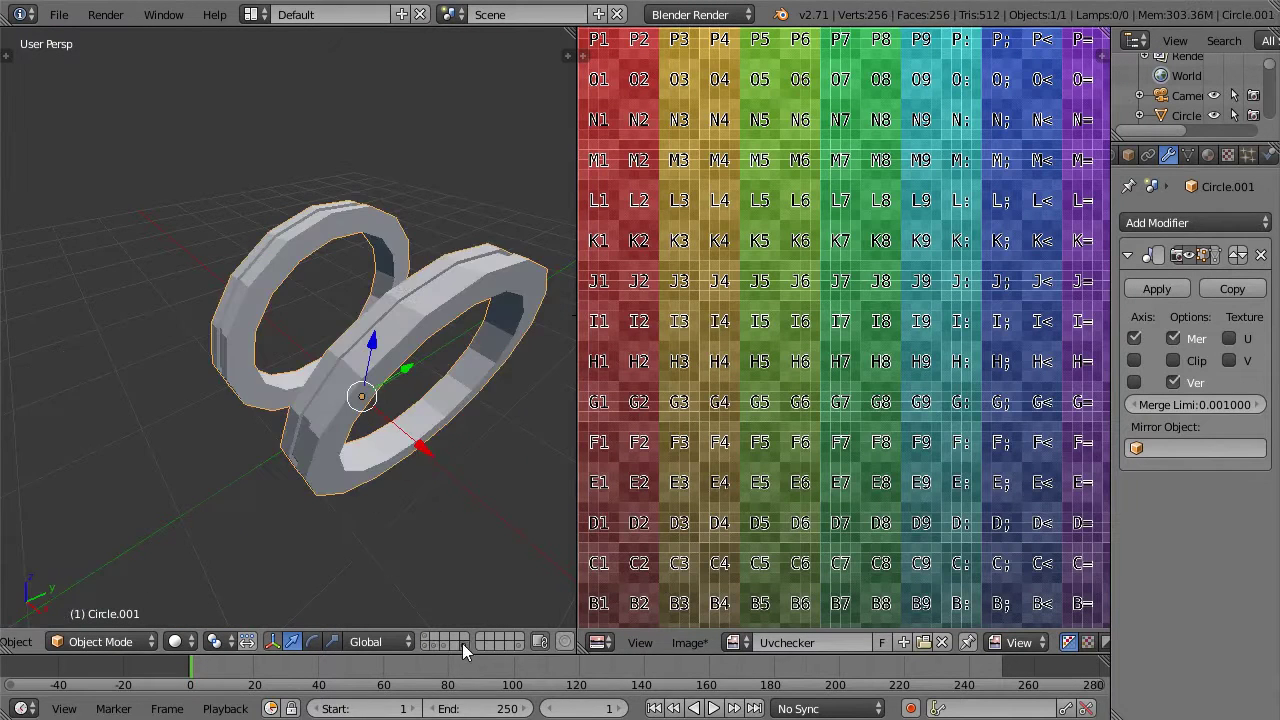
Step: Edit the ring's mesh in edge selection mode and select the outer edge loop of its outward-facing side
key(Tab)
middle_drag(369, 286, 294, 278)
scroll(369, 289, up, 2)
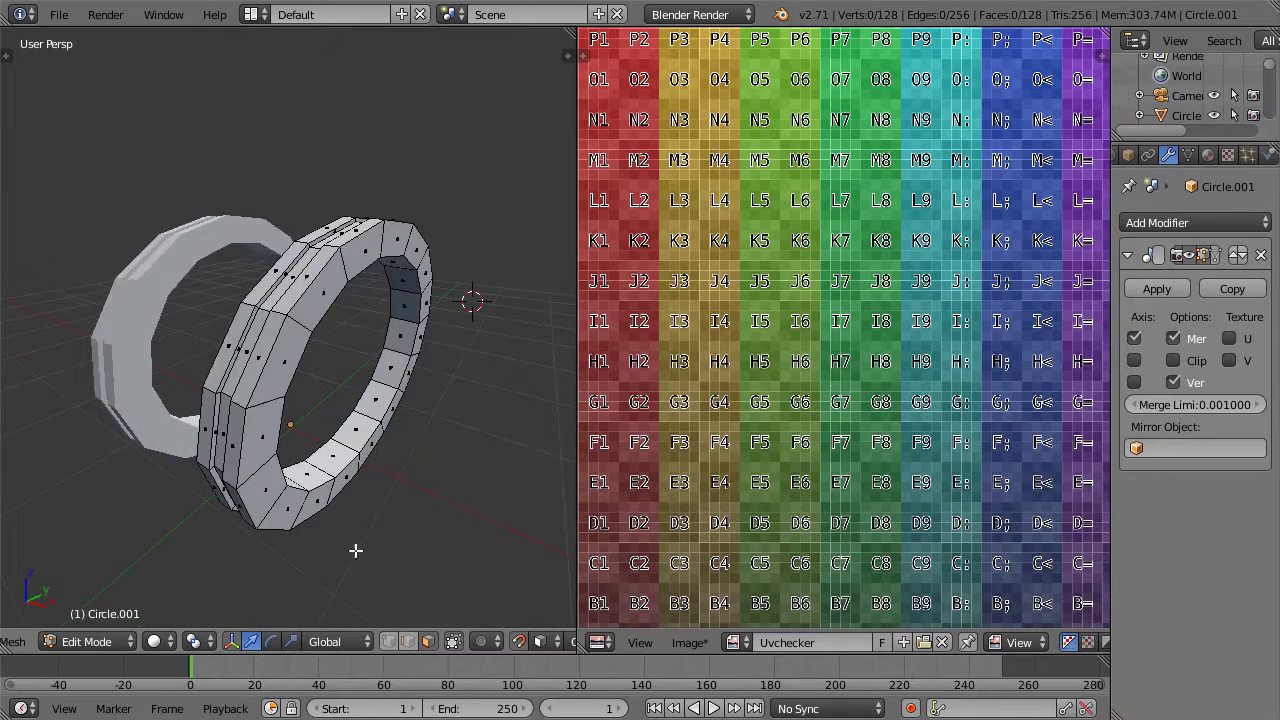
click(407, 641)
middle_drag(302, 186, 229, 207)
alt+right_click(328, 299)
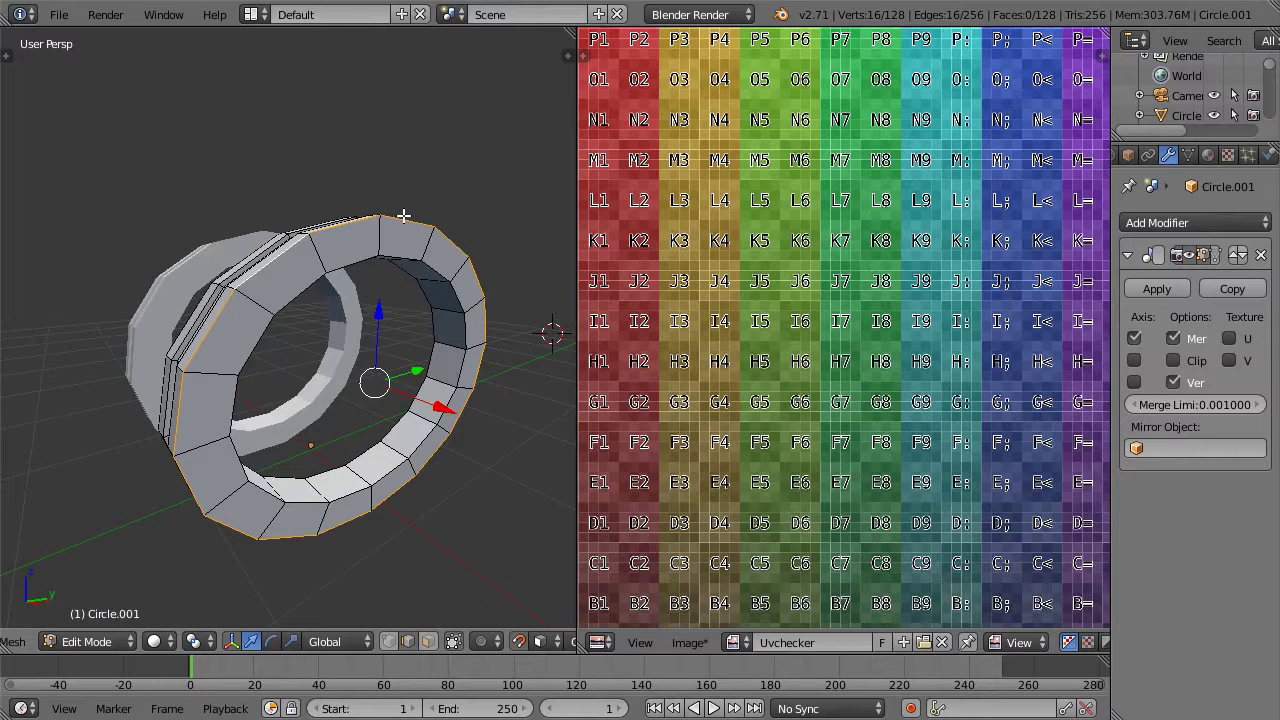
click(8, 59)
drag(204, 161, 206, 88)
key(t)
middle_drag(257, 117, 231, 197)
mouse_move(417, 209)
middle_down()
mouse_move(362, 209)
mouse_move(431, 198)
middle_up()
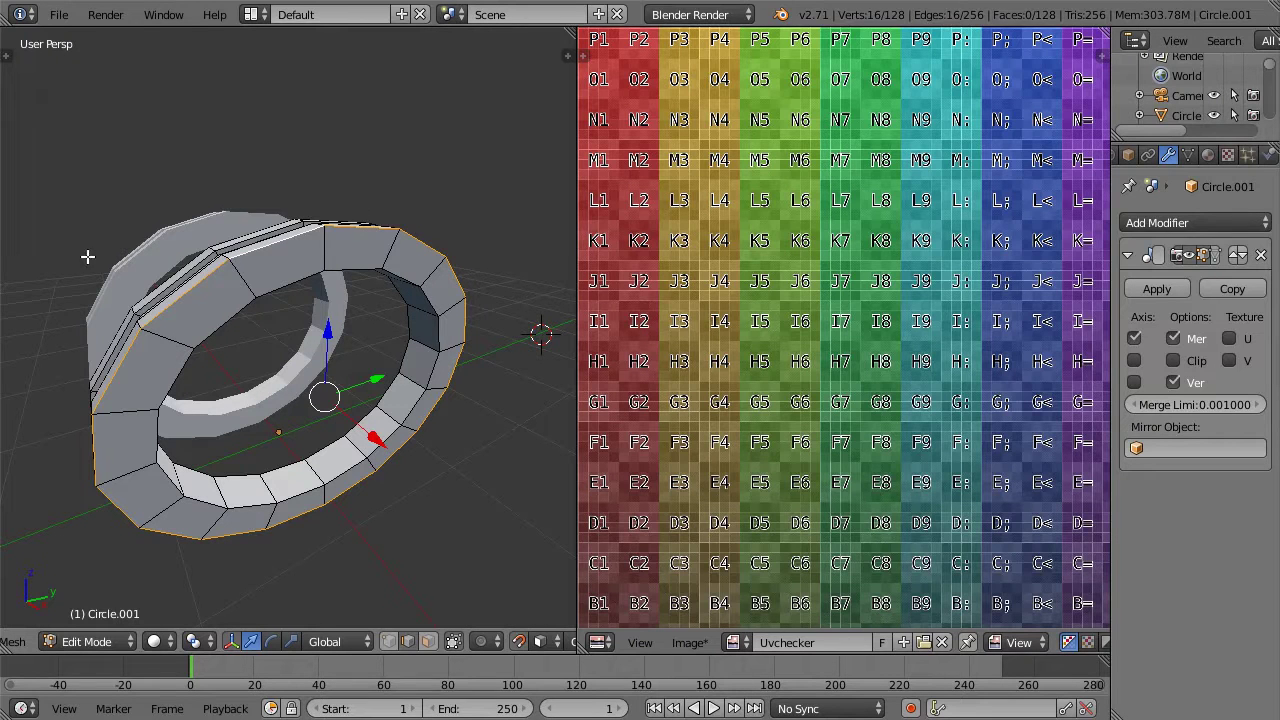
middle_drag(345, 252, 345, 206)
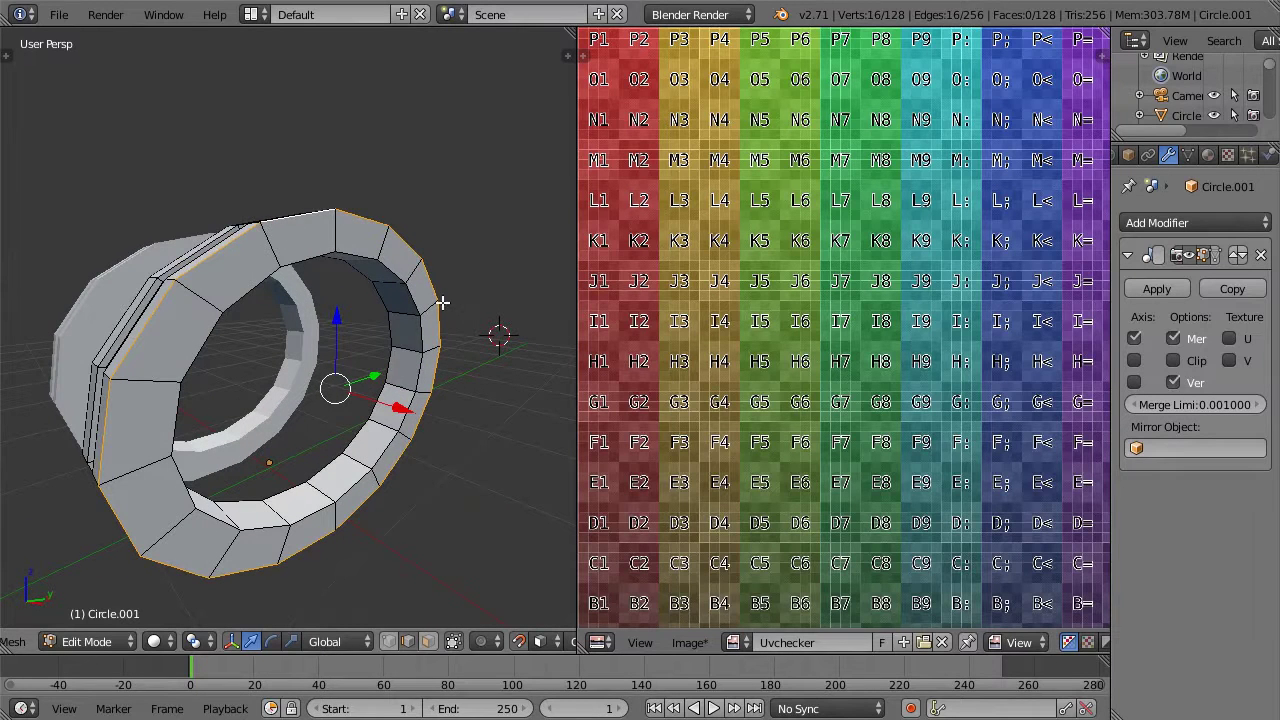
Step: Mark the selected outer edge loop of the ring as a seam and clear the selection
key(ctrl+e)
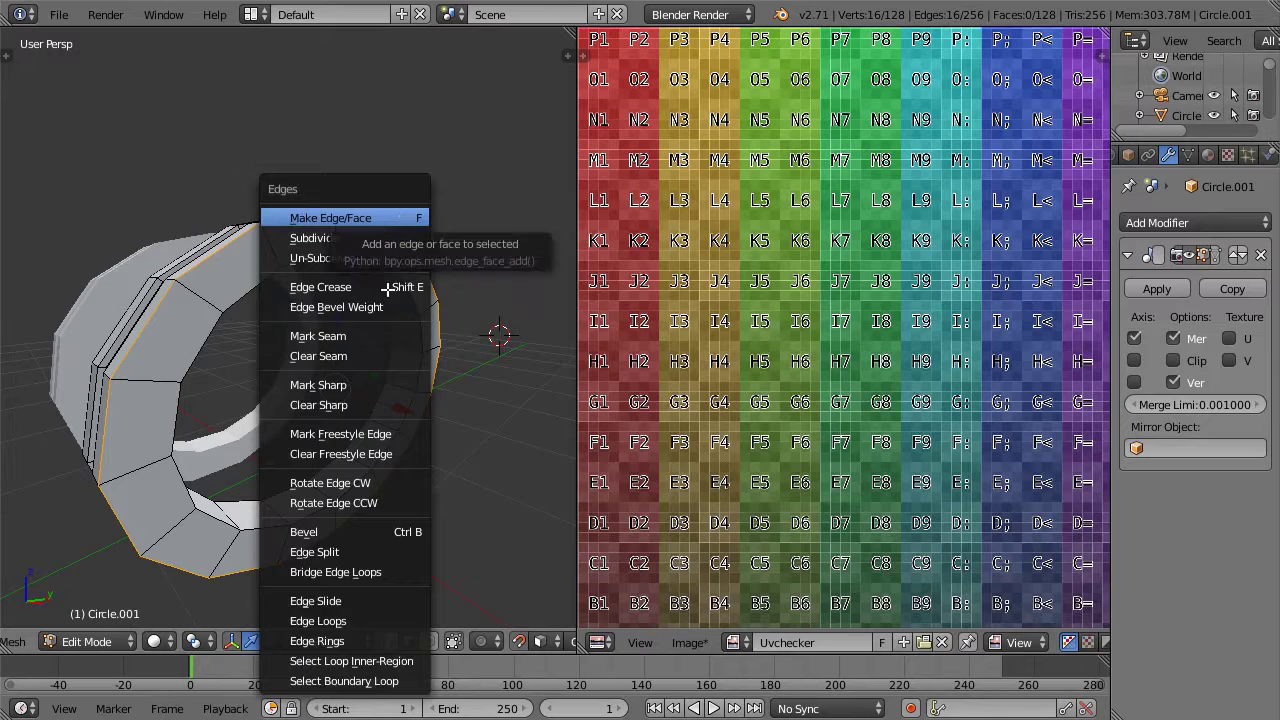
click(383, 335)
key(a)
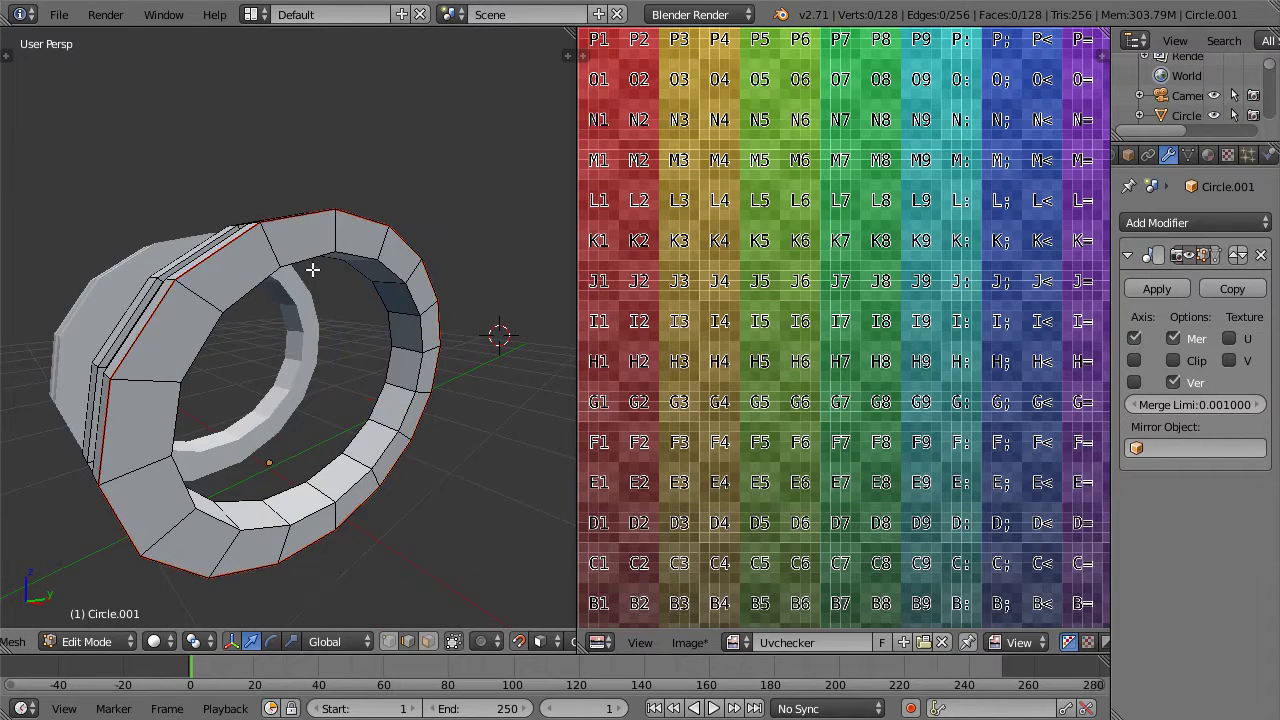
Step: Mark the outer edge loop on the ring's inward-facing side as a seam and clear the selection
middle_drag(311, 269, 372, 284)
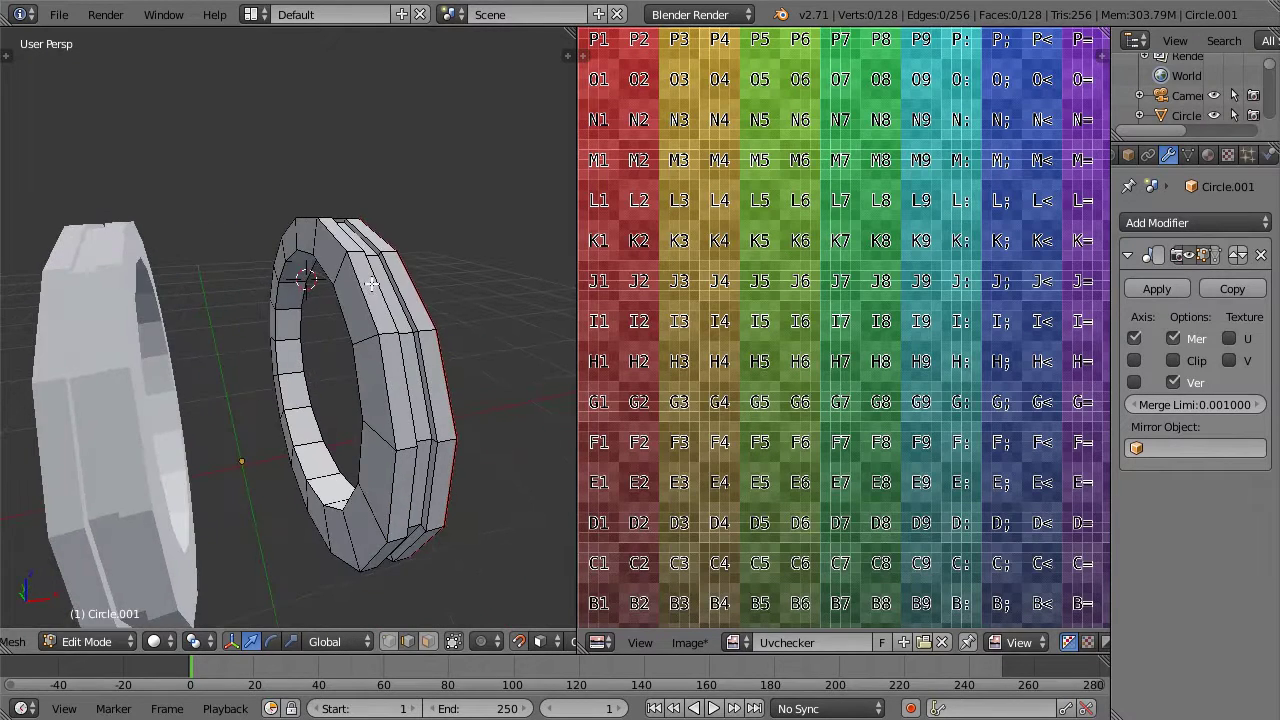
alt+right_click(367, 287)
key(ctrl+e)
click(367, 287)
key(a)
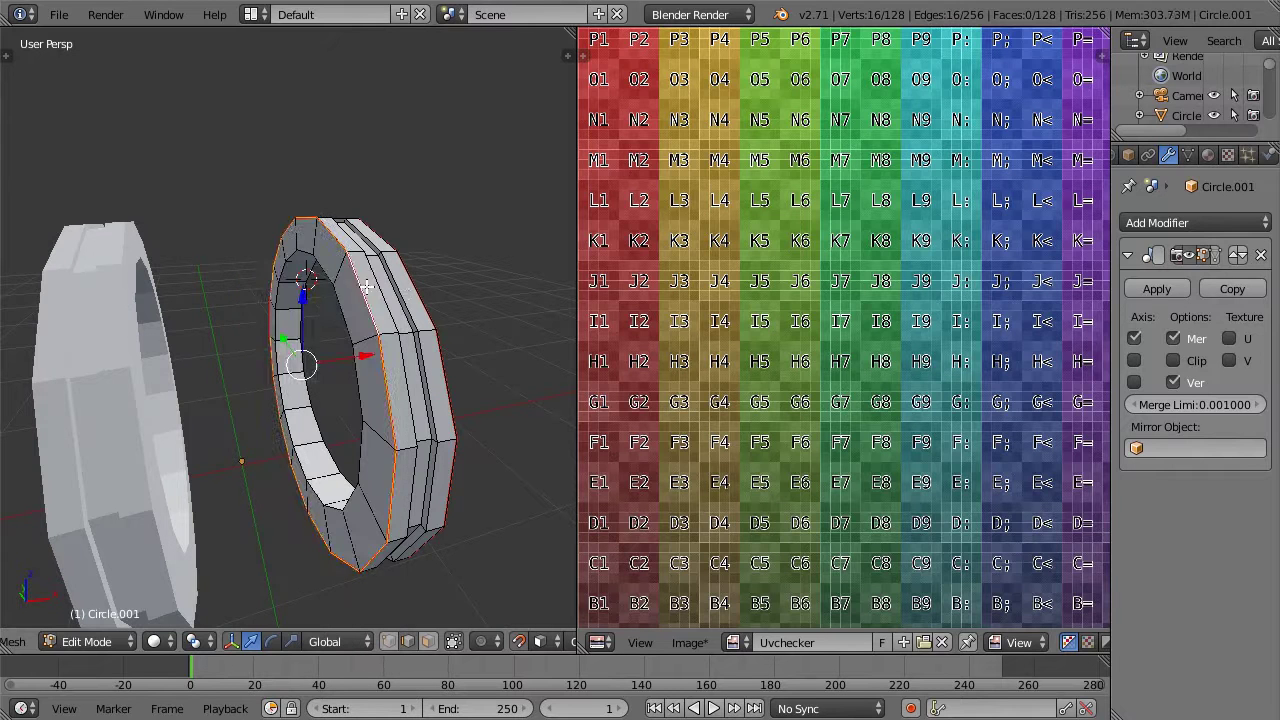
Step: Change the edge select mode in the mesh options to Tag Seam
mouse_move(420, 300)
middle_down()
mouse_move(311, 350)
mouse_move(325, 386)
mouse_move(437, 289)
mouse_move(371, 314)
mouse_move(401, 287)
middle_up()
scroll(310, 375, up, 2)
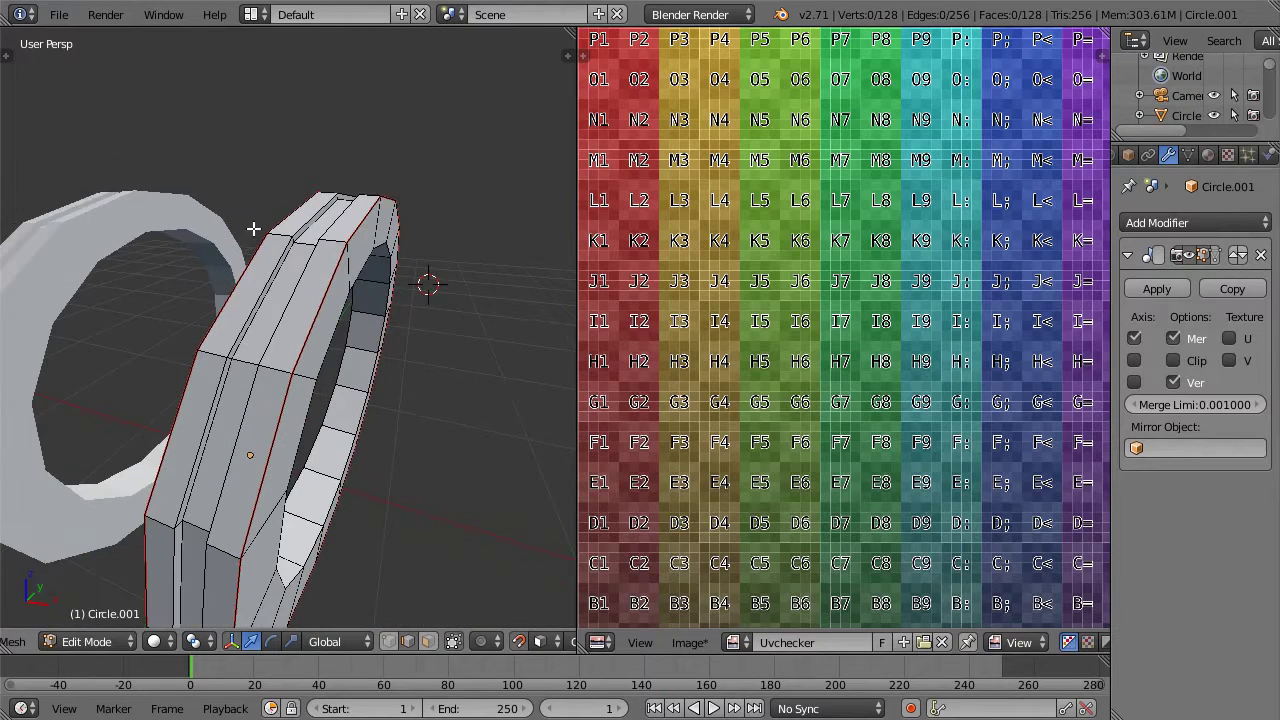
click(7, 55)
scroll(120, 271, down, 7)
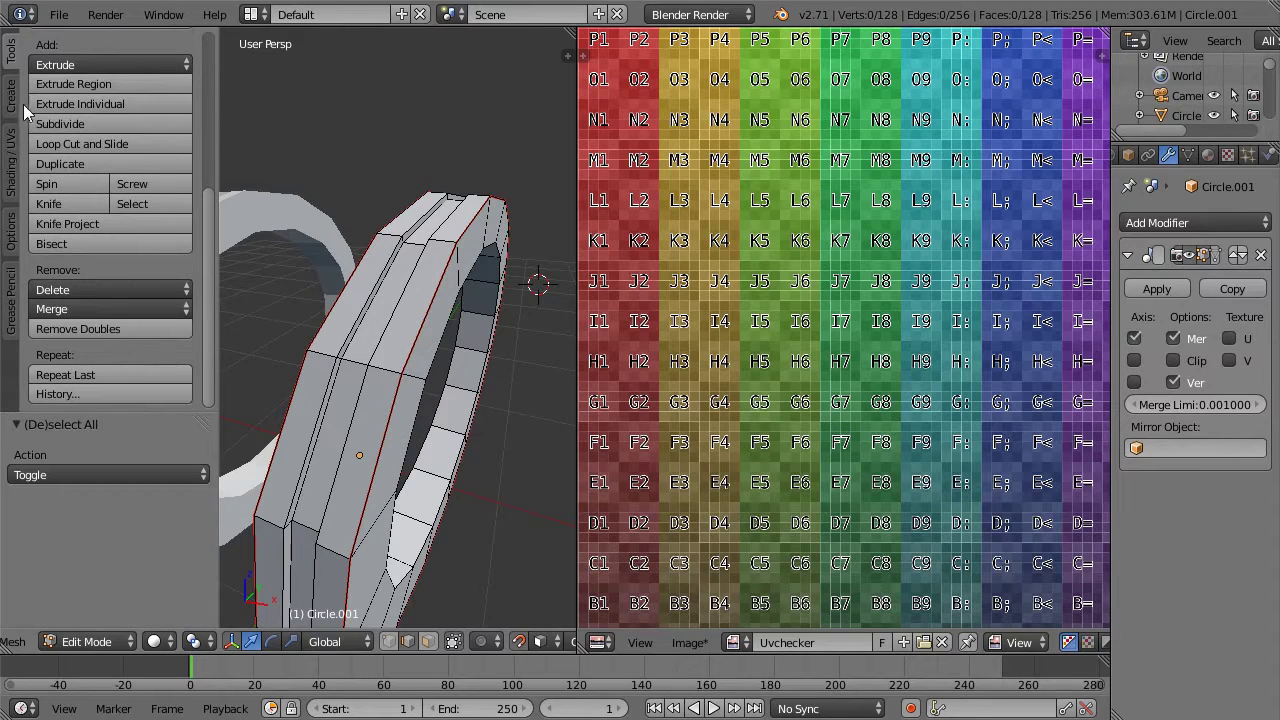
click(12, 148)
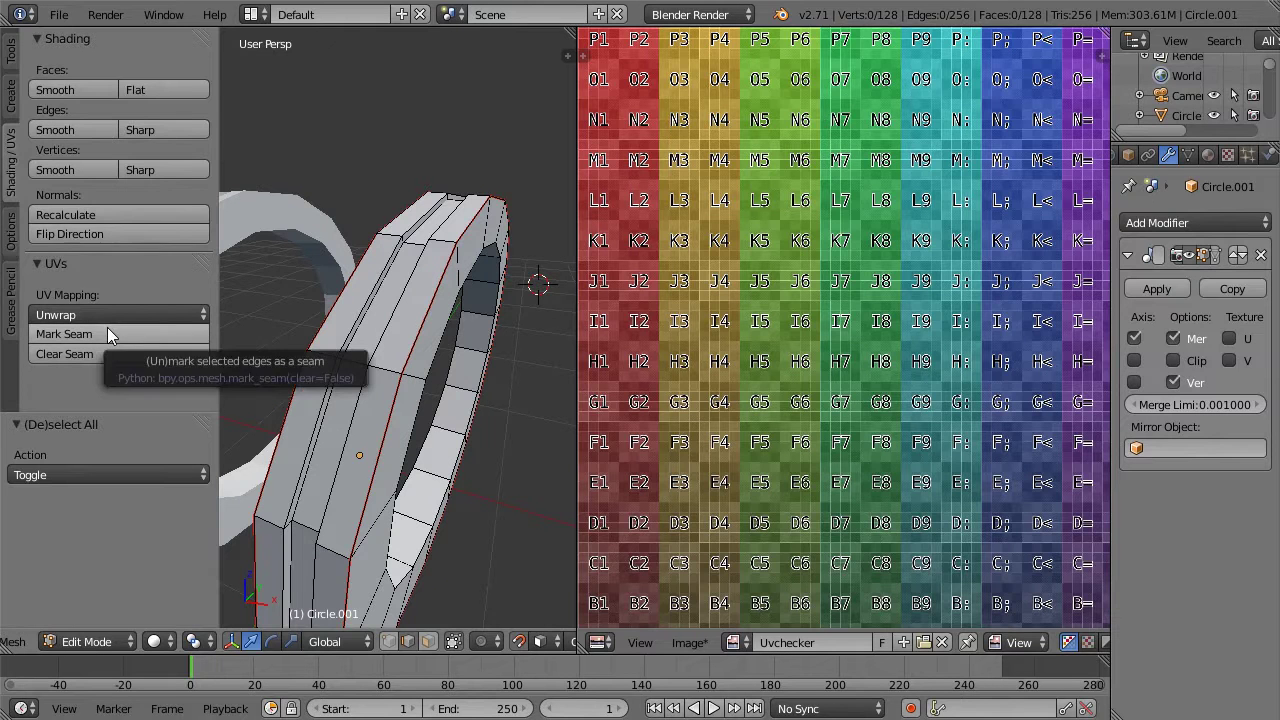
click(22, 232)
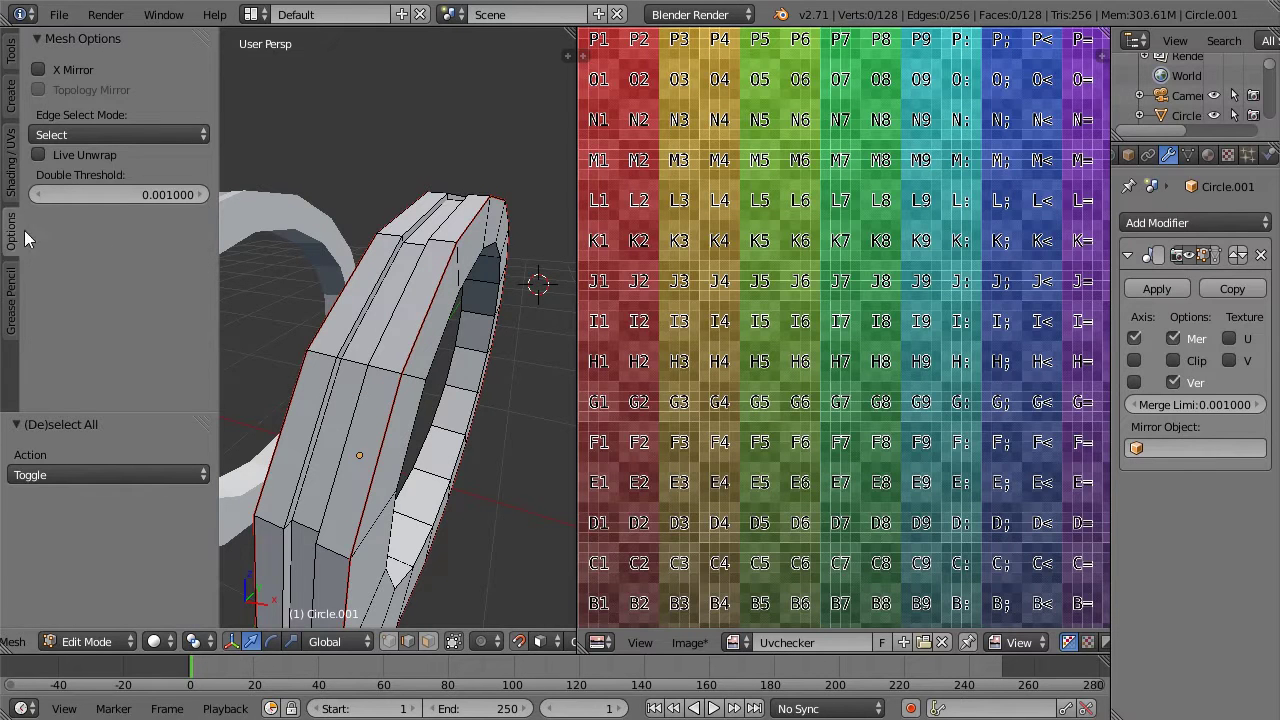
click(89, 136)
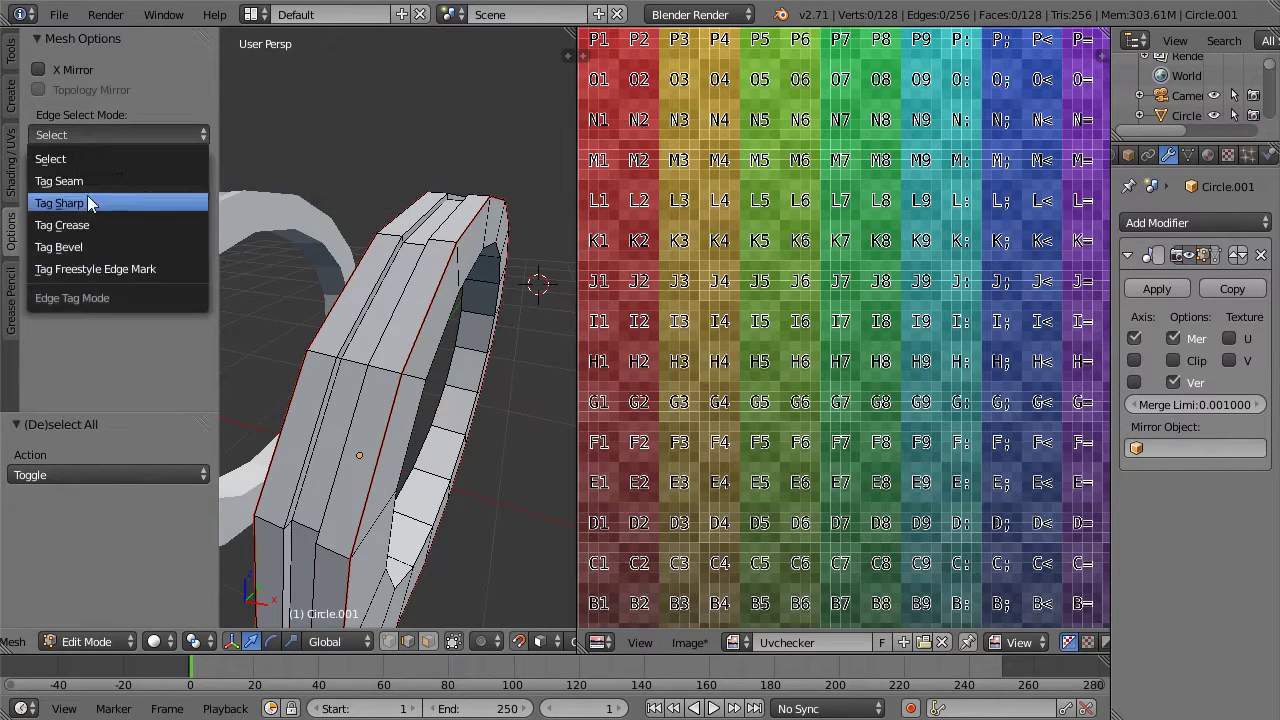
click(91, 182)
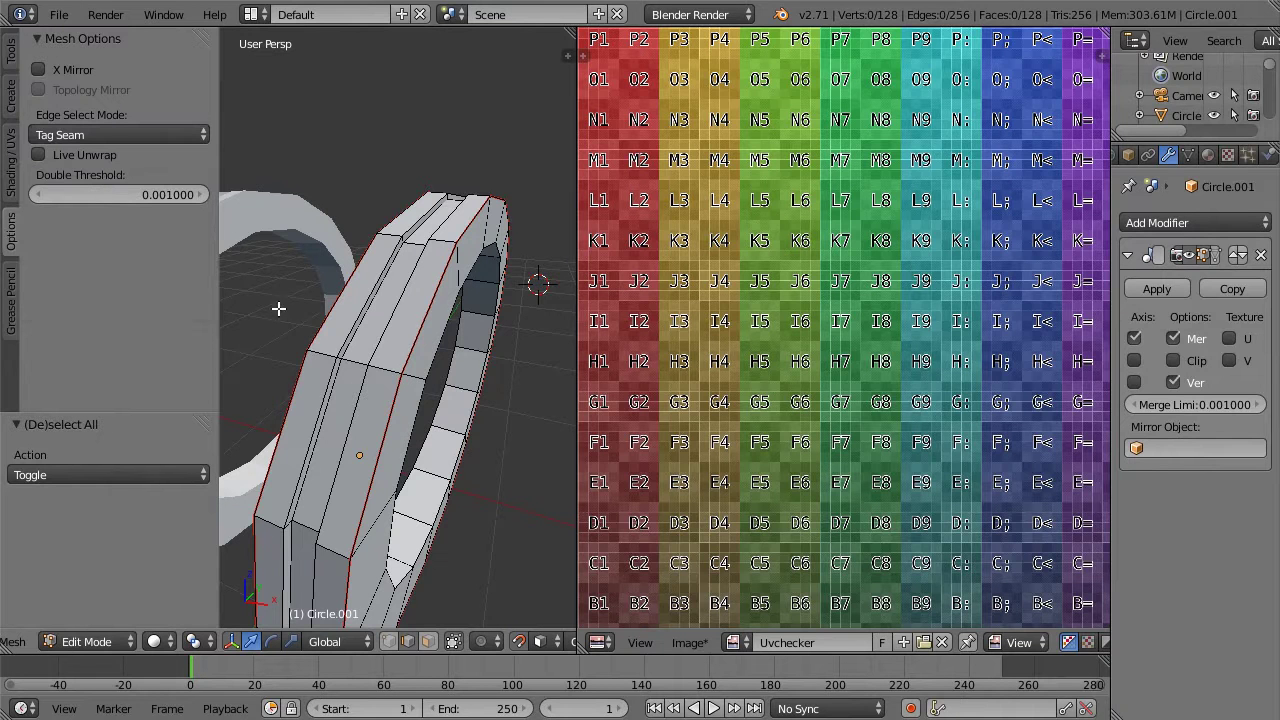
Step: Try to tag the edges across the ring's outer rim as a seam path by picking them, and clear the selection
alt+right_click(316, 350)
middle_drag(396, 360, 360, 357)
right_click(358, 357)
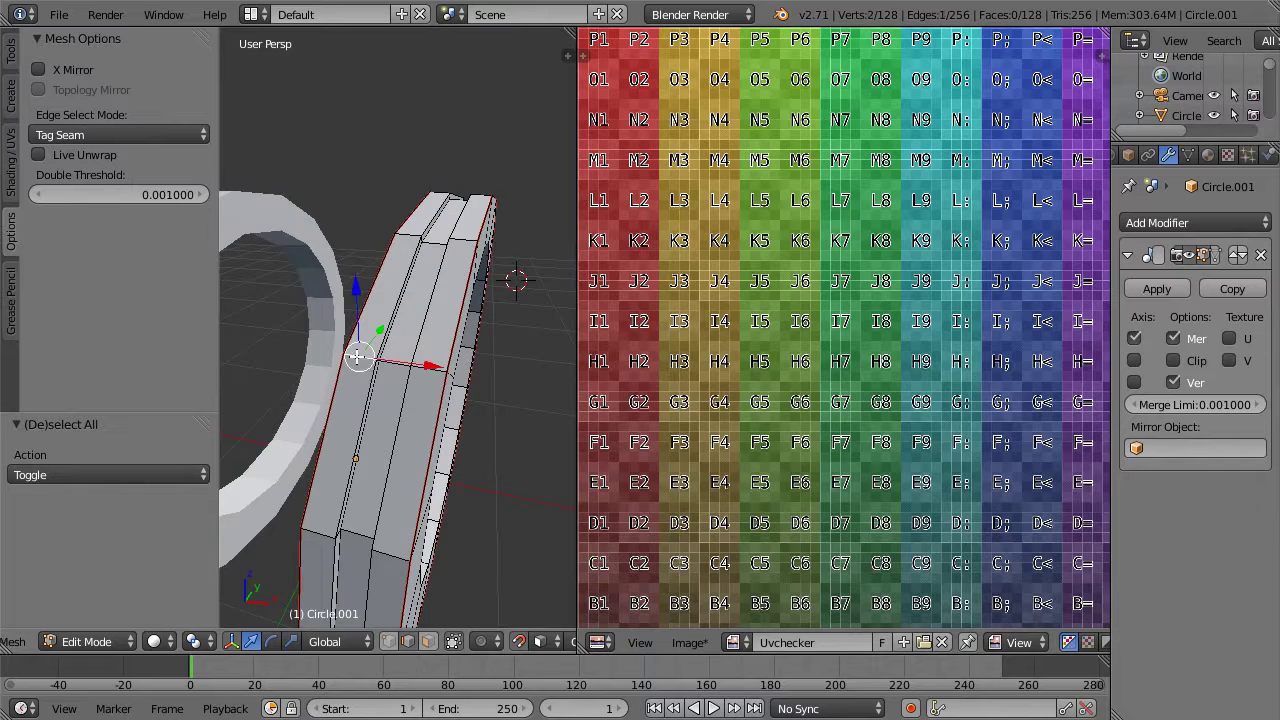
ctrl+alt+right_click(424, 369)
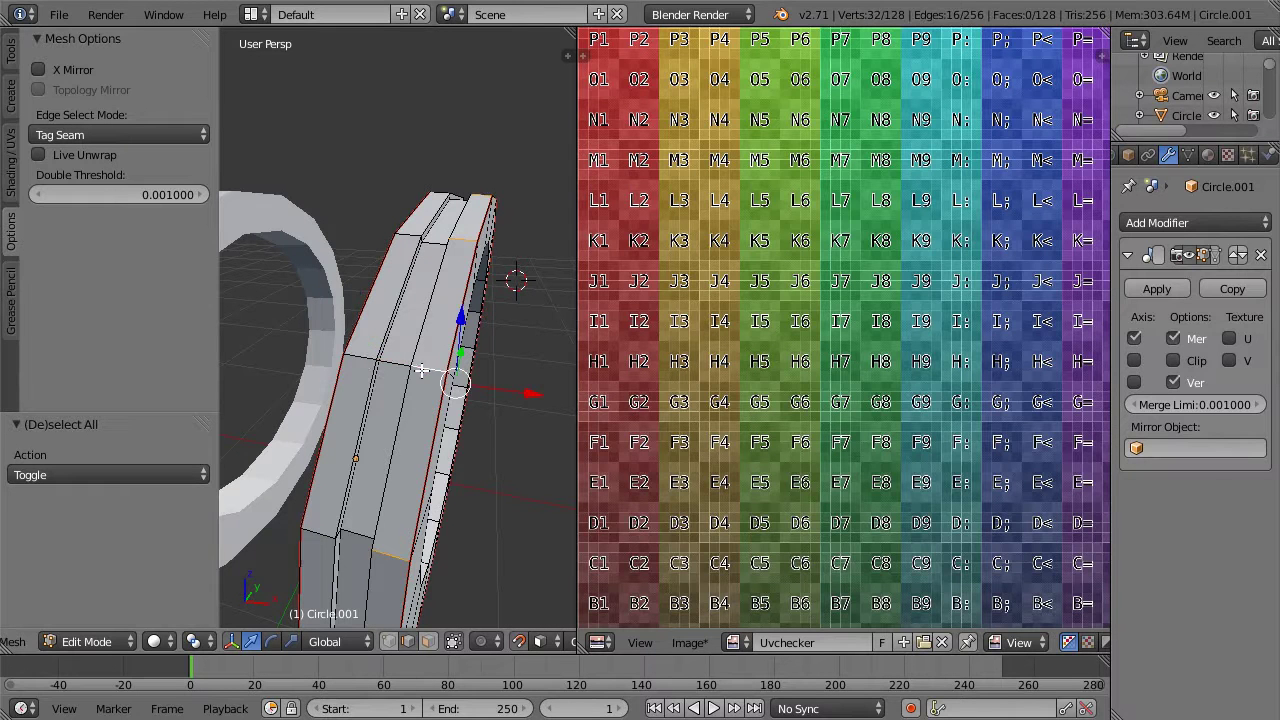
scroll(337, 368, up, 2)
key(a)
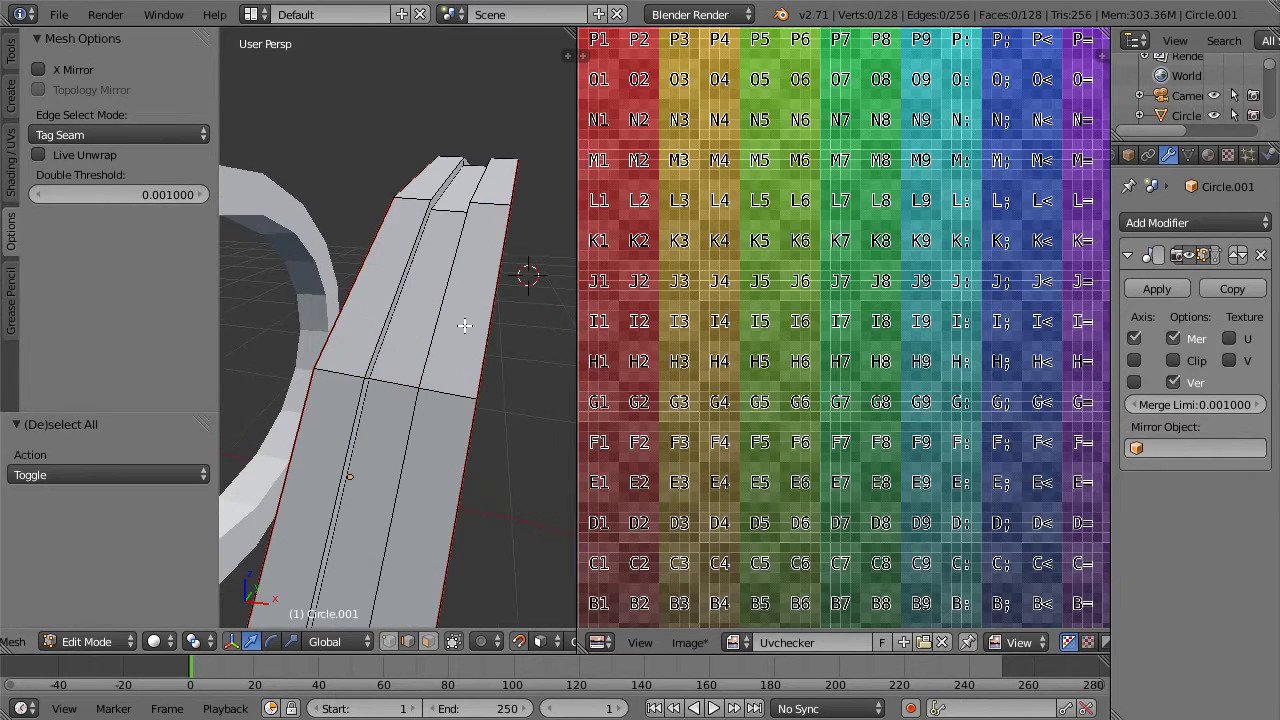
Step: Restore the edge select mode to Select and hide the mesh options
click(148, 134)
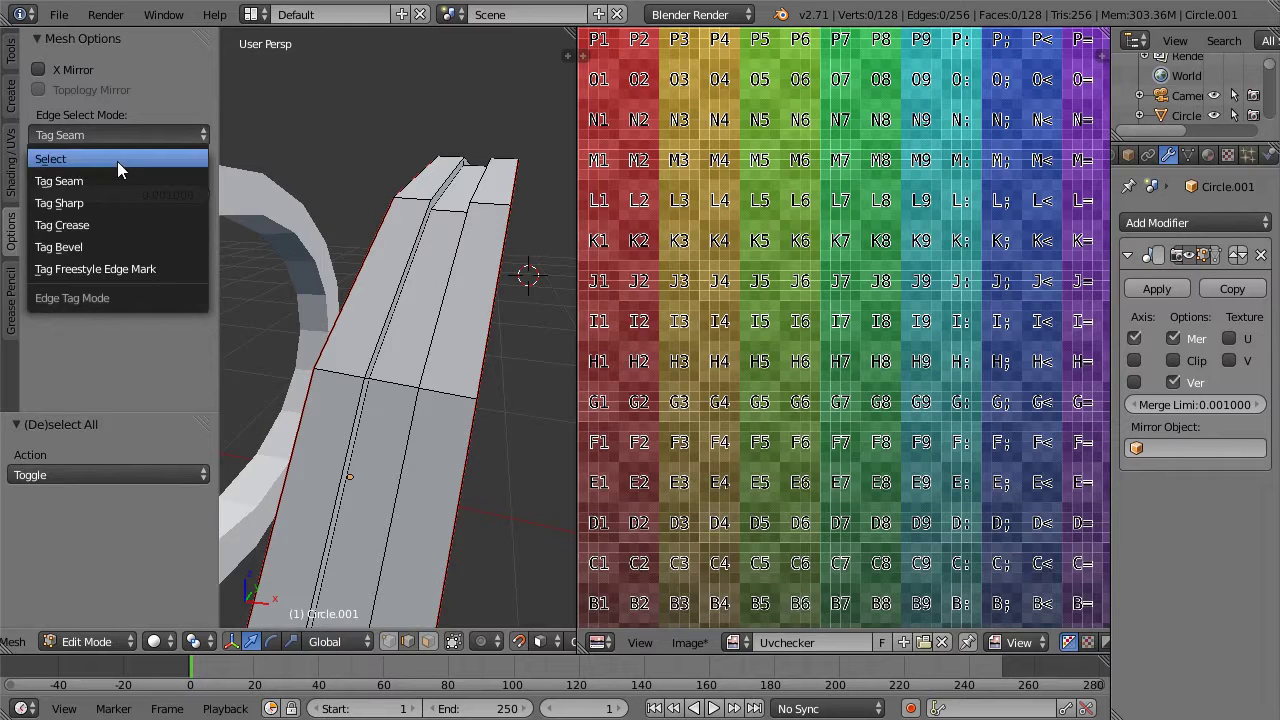
click(117, 159)
key(t)
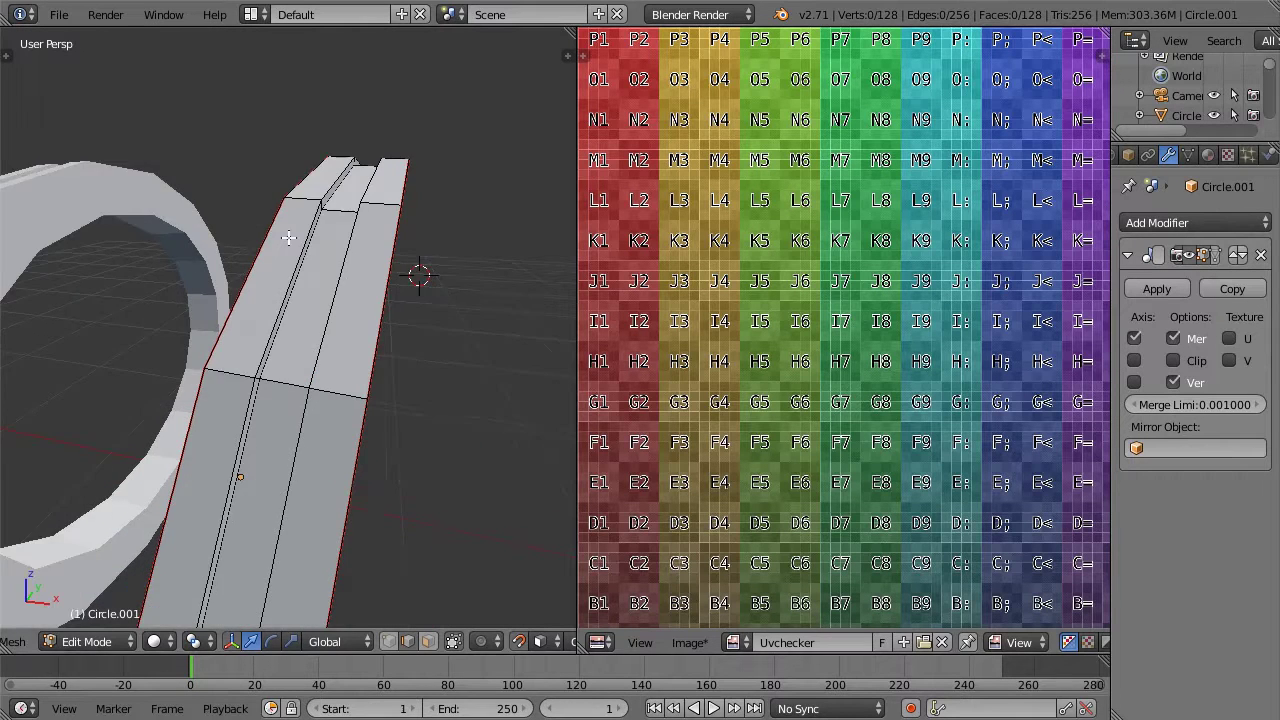
Step: Select the chain of edges crossing the ring's outer rim from one seam loop to the other, including the groove edges
scroll(292, 240, down, 3)
scroll(357, 259, up, 3)
right_click(379, 308)
mouse_move(379, 308)
middle_down()
mouse_move(365, 310)
mouse_move(379, 313)
middle_up()
scroll(379, 313, up, 2)
shift+right_click(555, 257)
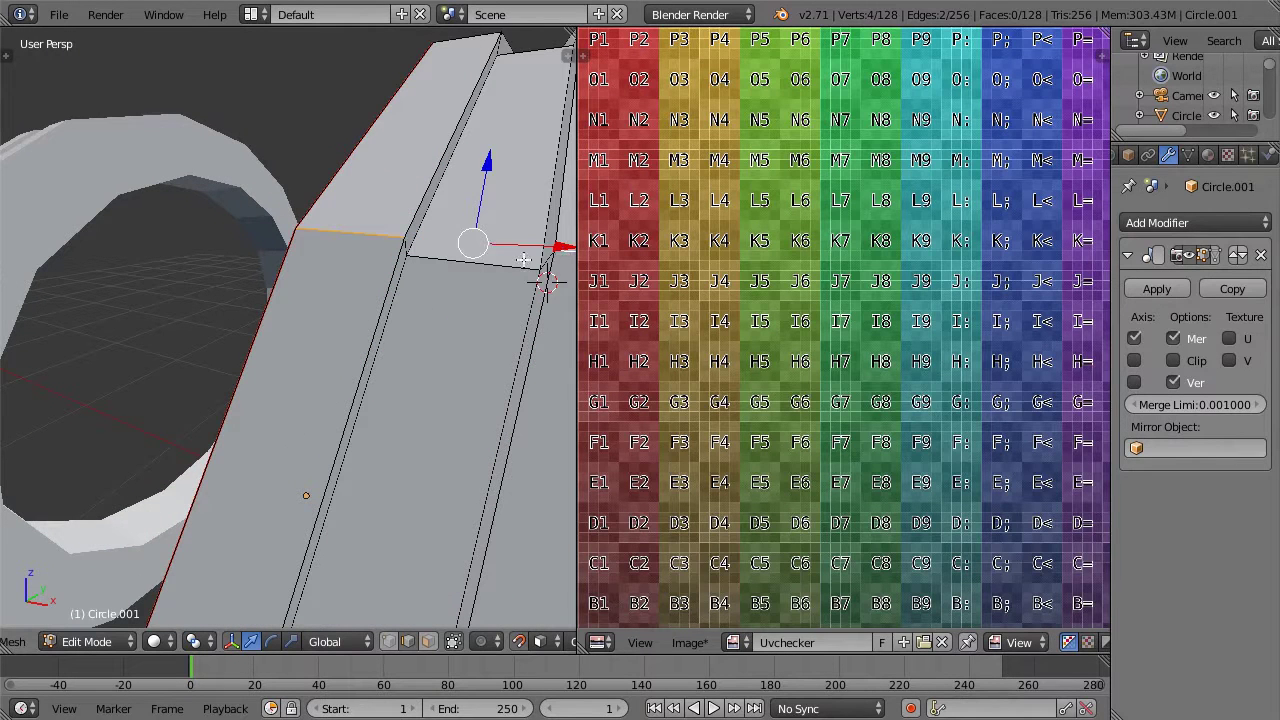
shift+right_click(543, 261)
shift+right_click(537, 261)
shift+right_click(550, 260)
shift+right_click(517, 273)
shift+right_click(398, 244)
Step: Try to mark the selected edges across the outer rim as a seam, clear the selection and undo
middle_drag(475, 250, 445, 246)
key(space)
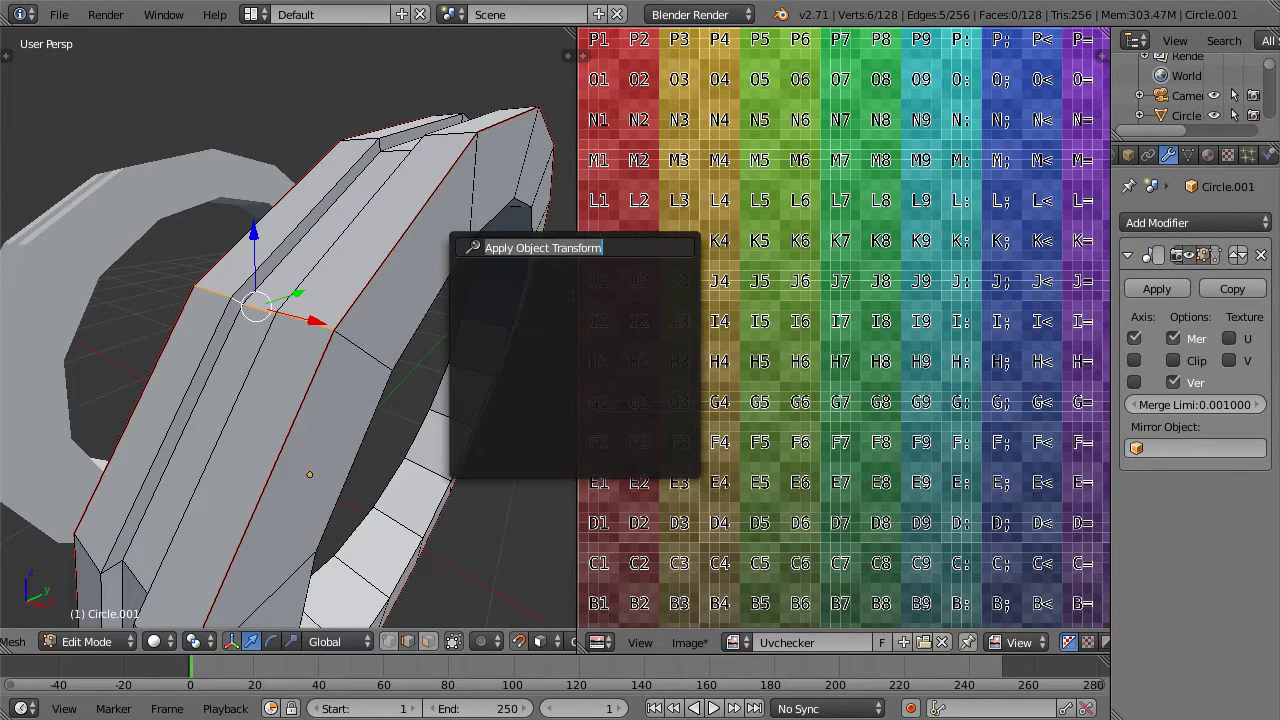
text(aaa)
key(Escape)
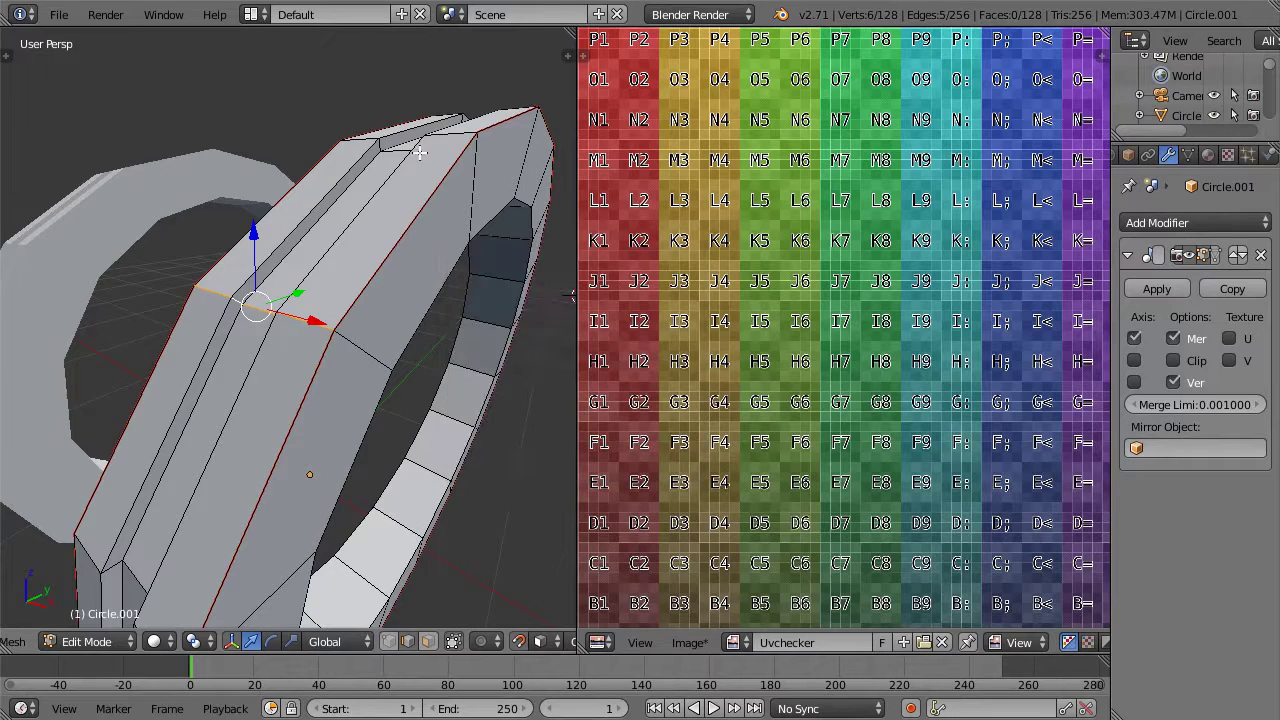
middle_drag(408, 227, 537, 314)
key(ctrl+e)
click(426, 261)
key(a)
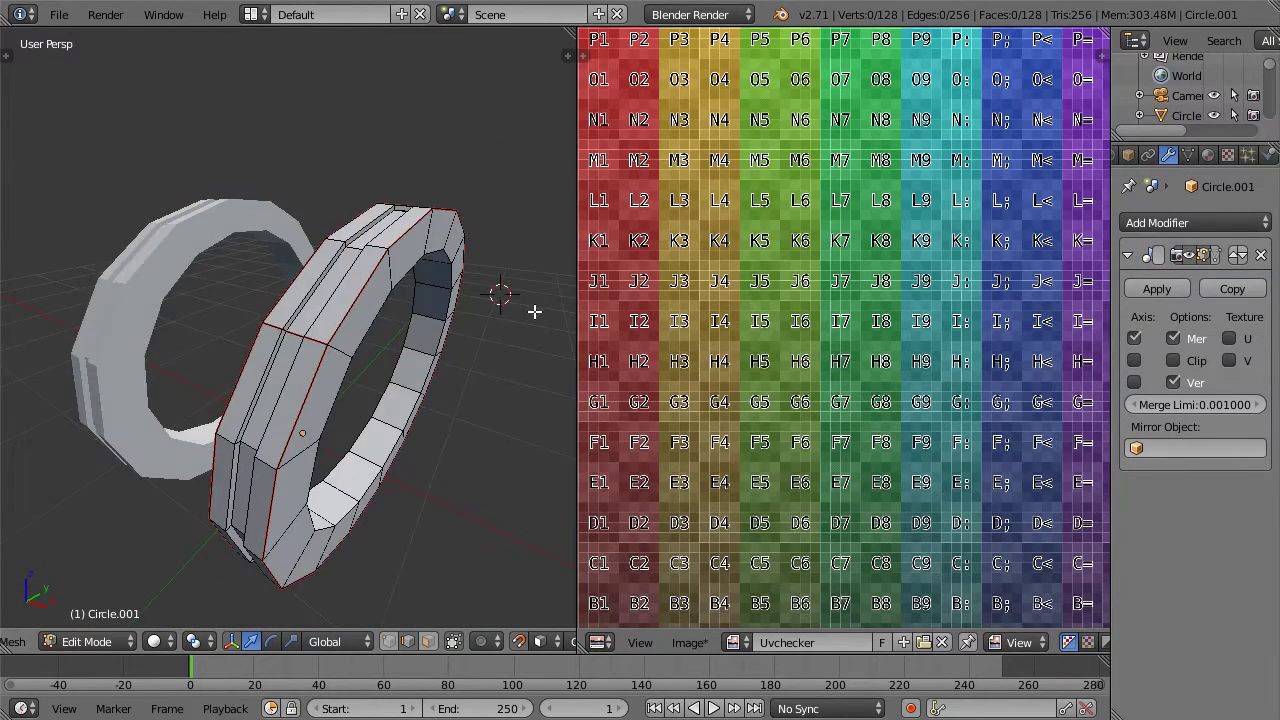
key(ctrl+z)
Step: Select the five connected edges crossing the outer rim on the ring's underside, including the short groove edges
middle_drag(374, 384, 406, 237)
middle_drag(391, 295, 266, 265)
middle_drag(471, 383, 390, 332)
right_click(388, 335)
shift+right_click(382, 366)
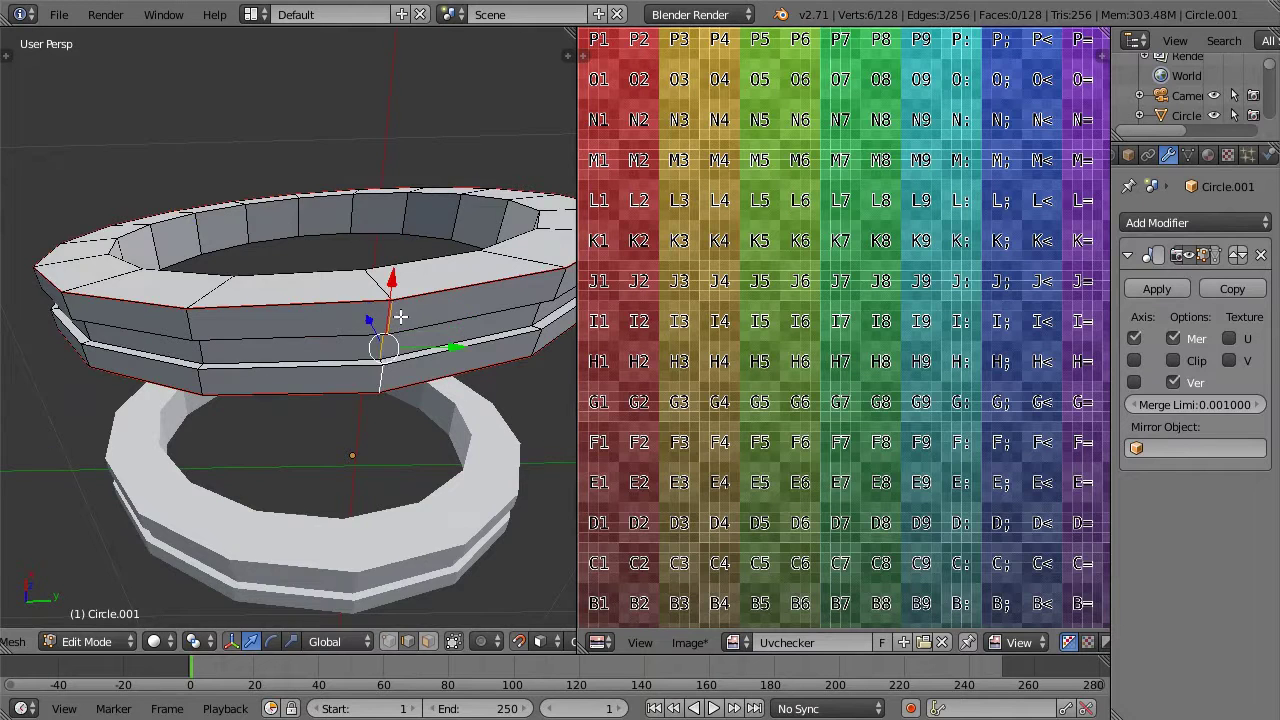
scroll(400, 317, up, 3)
scroll(434, 334, up, 3)
shift+middle_drag(434, 334, 457, 268)
scroll(277, 257, down, 4)
middle_drag(446, 359, 377, 325)
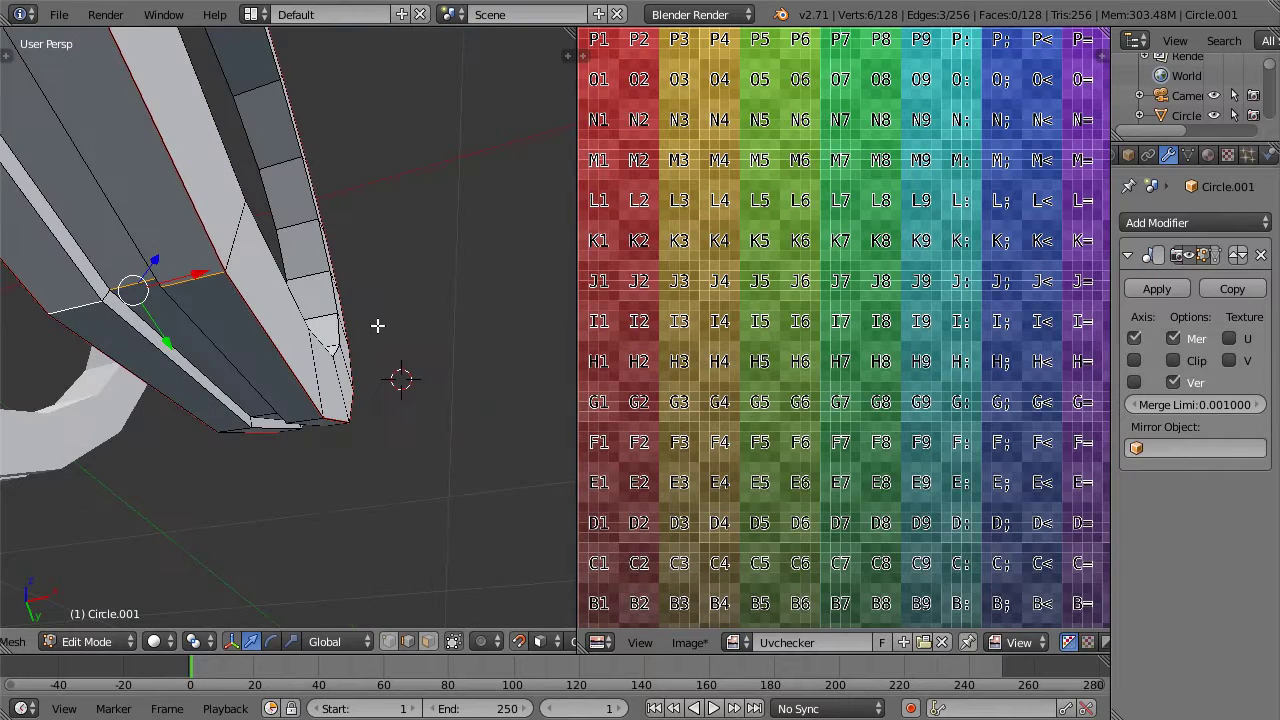
scroll(377, 325, up, 2)
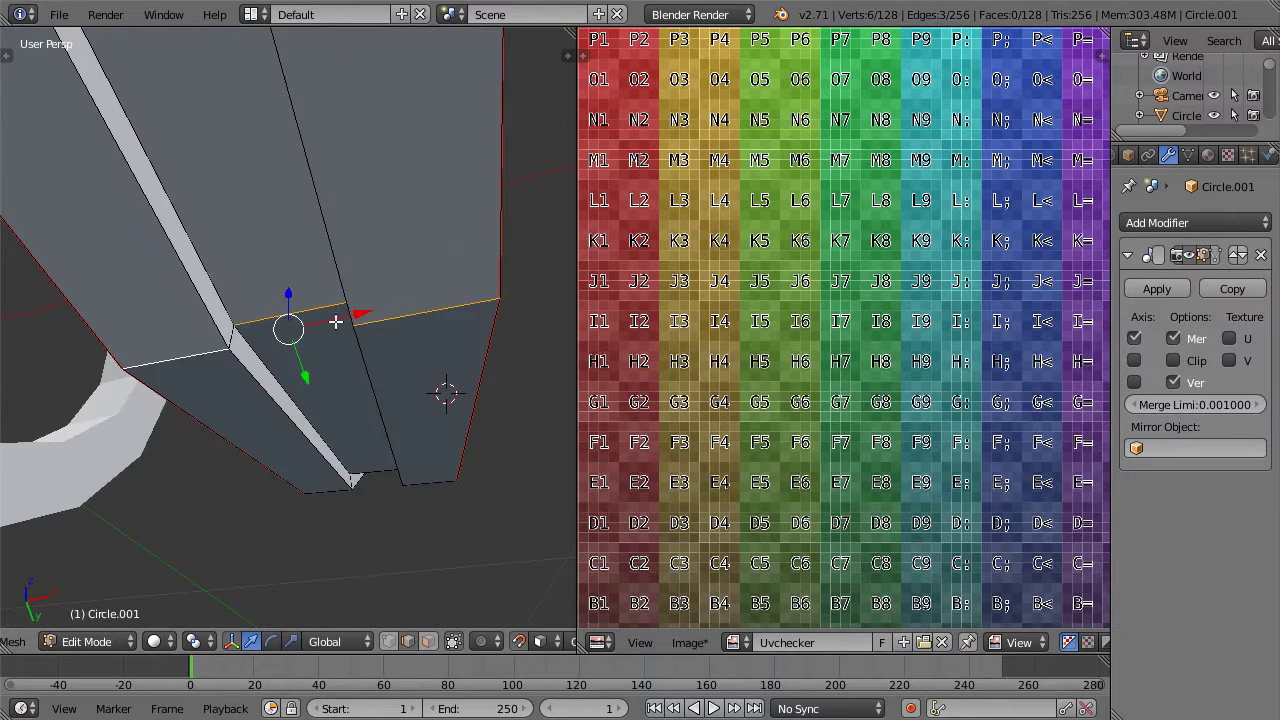
shift+right_click(229, 329)
middle_drag(280, 306, 370, 326)
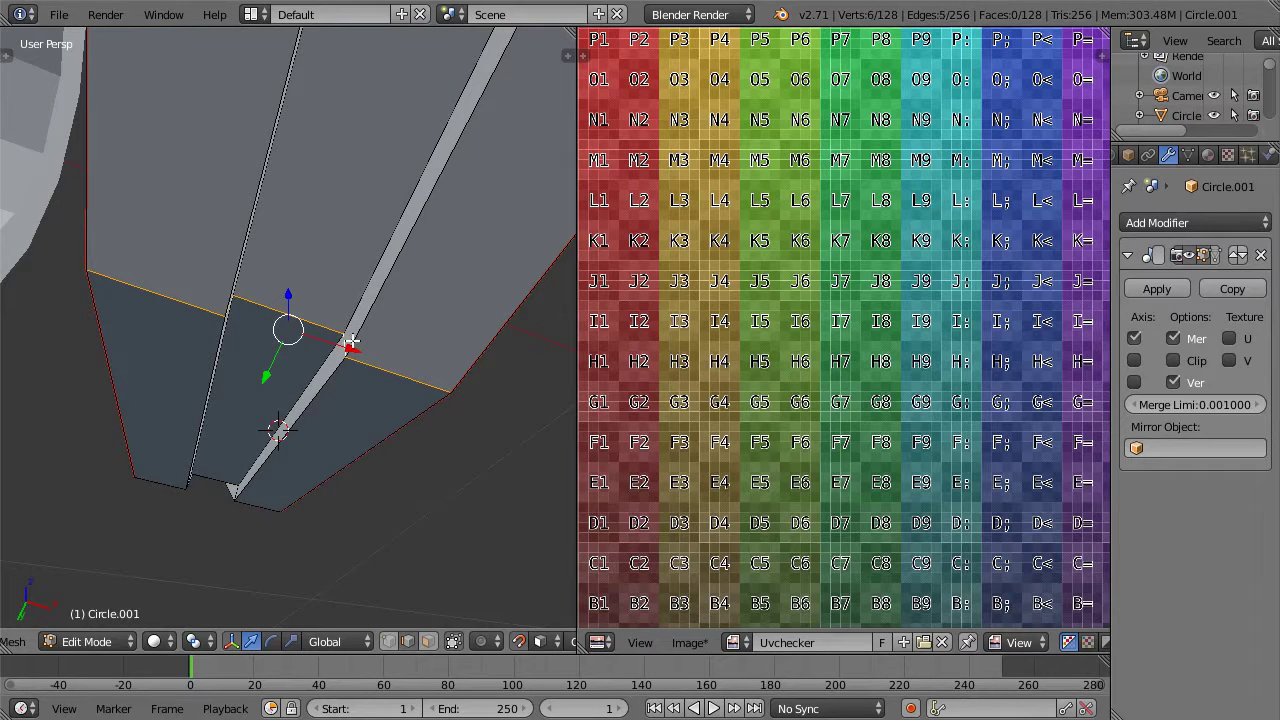
Step: Mark the selected edges across the underside of the rim as a seam and clear the selection
key(space)
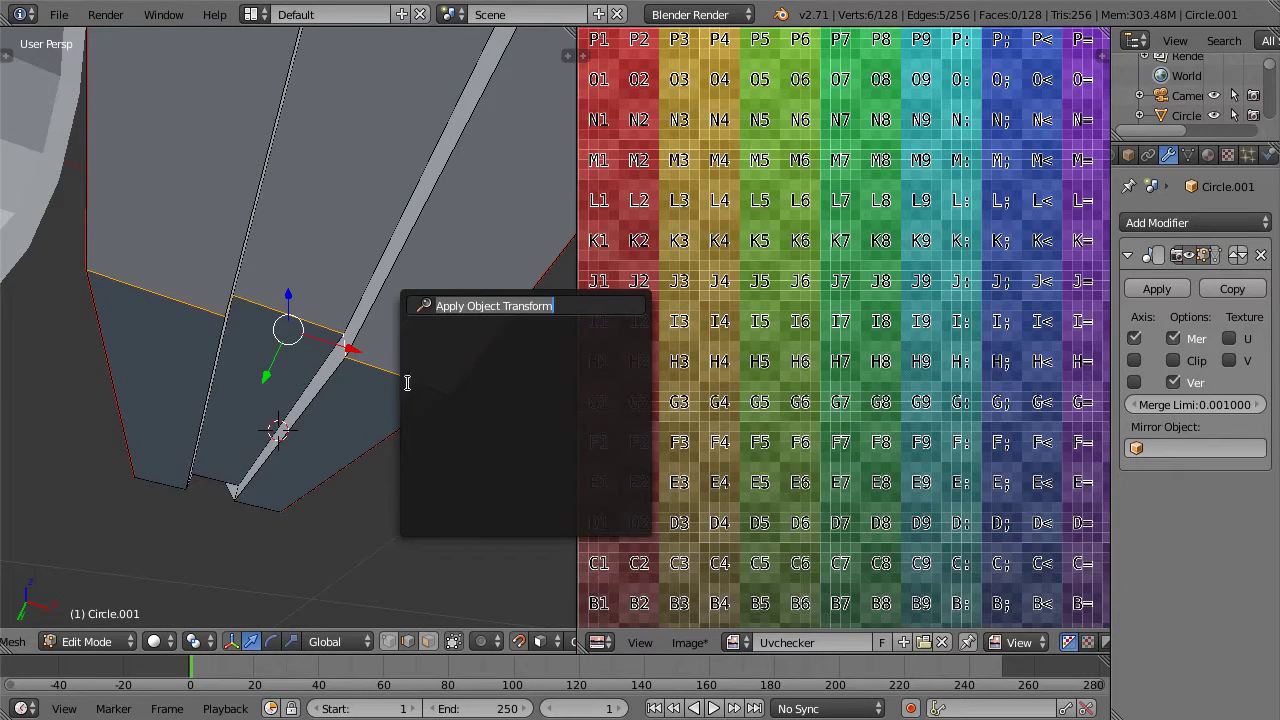
key(ctrl+e)
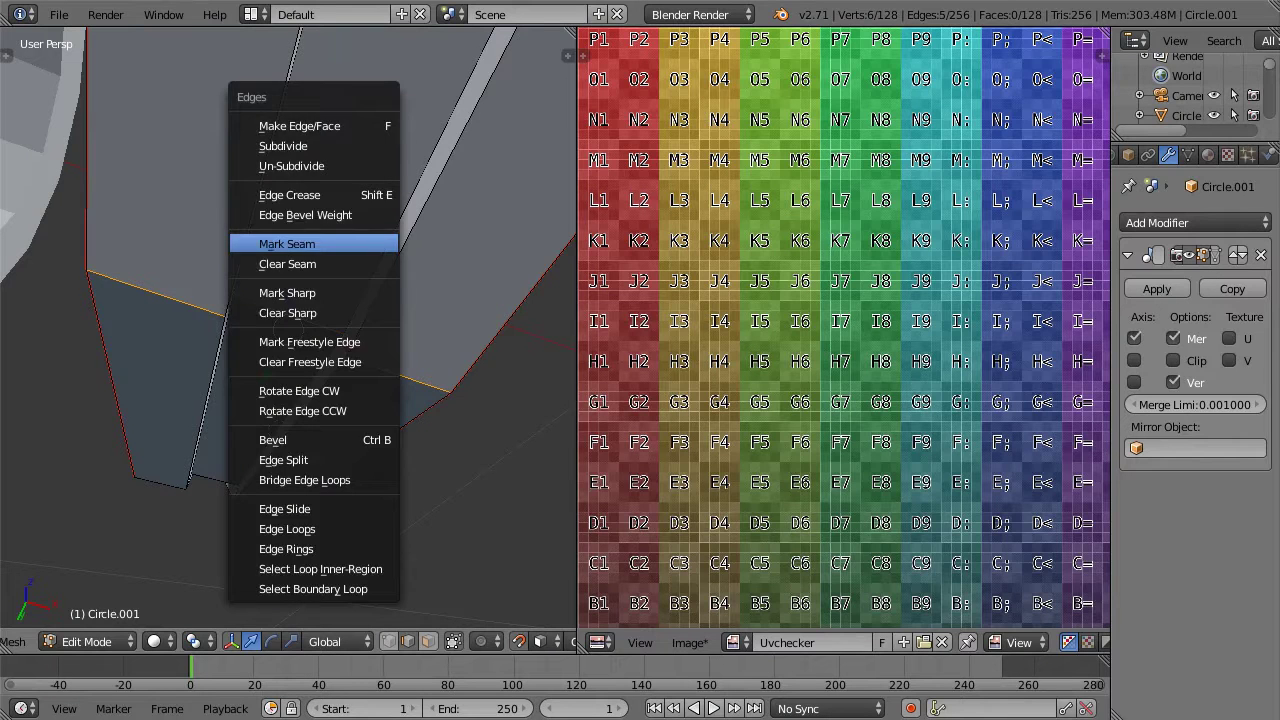
click(288, 243)
key(a)
Step: Select the inner edge loop on one side of the ring and mark it as a seam
middle_drag(300, 243, 343, 293)
scroll(423, 227, down, 3)
alt+click(342, 281)
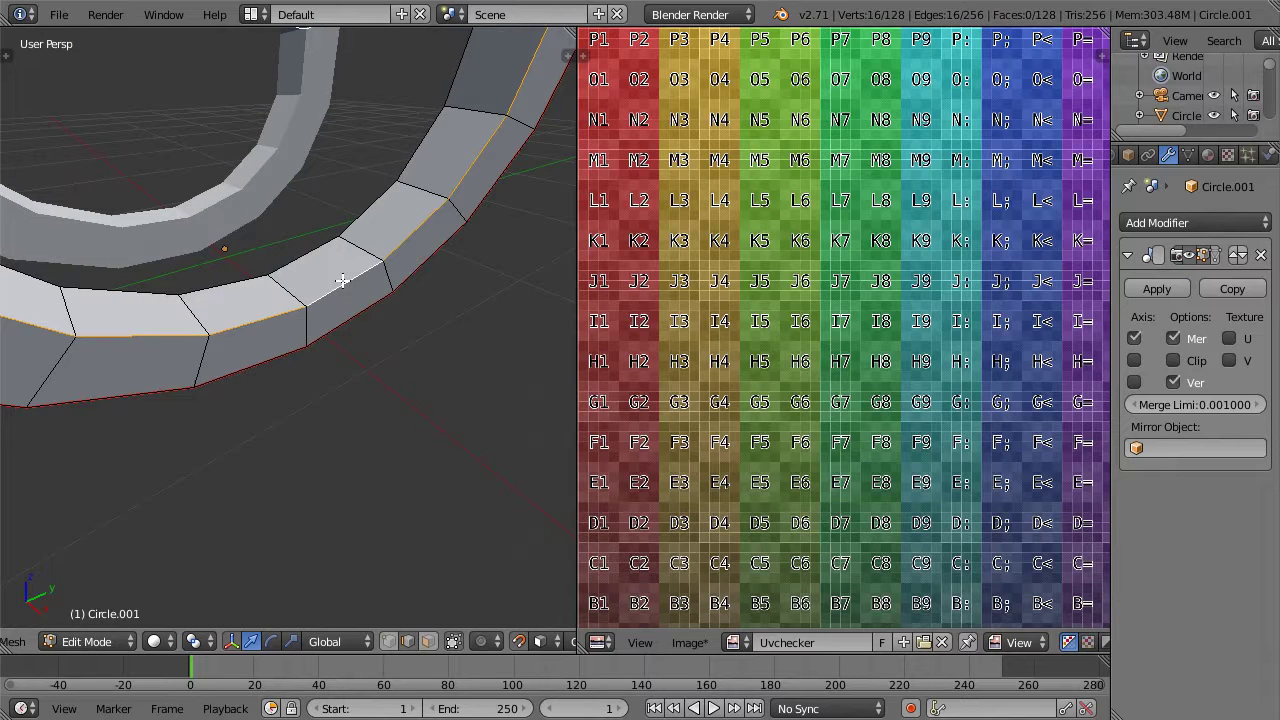
key(ctrl+e)
click(342, 281)
Step: Mark the inner edge loop on the ring's opposite side as a seam and clear the selection
alt+click(326, 244)
key(ctrl+e)
click(326, 242)
key(a)
Step: Mark a single edge across the ring's inner wall as a seam connecting the two inner loops
middle_drag(323, 237, 243, 86)
scroll(320, 278, down, 3)
middle_drag(246, 180, 288, 316)
scroll(268, 363, up, 3)
right_click(288, 316)
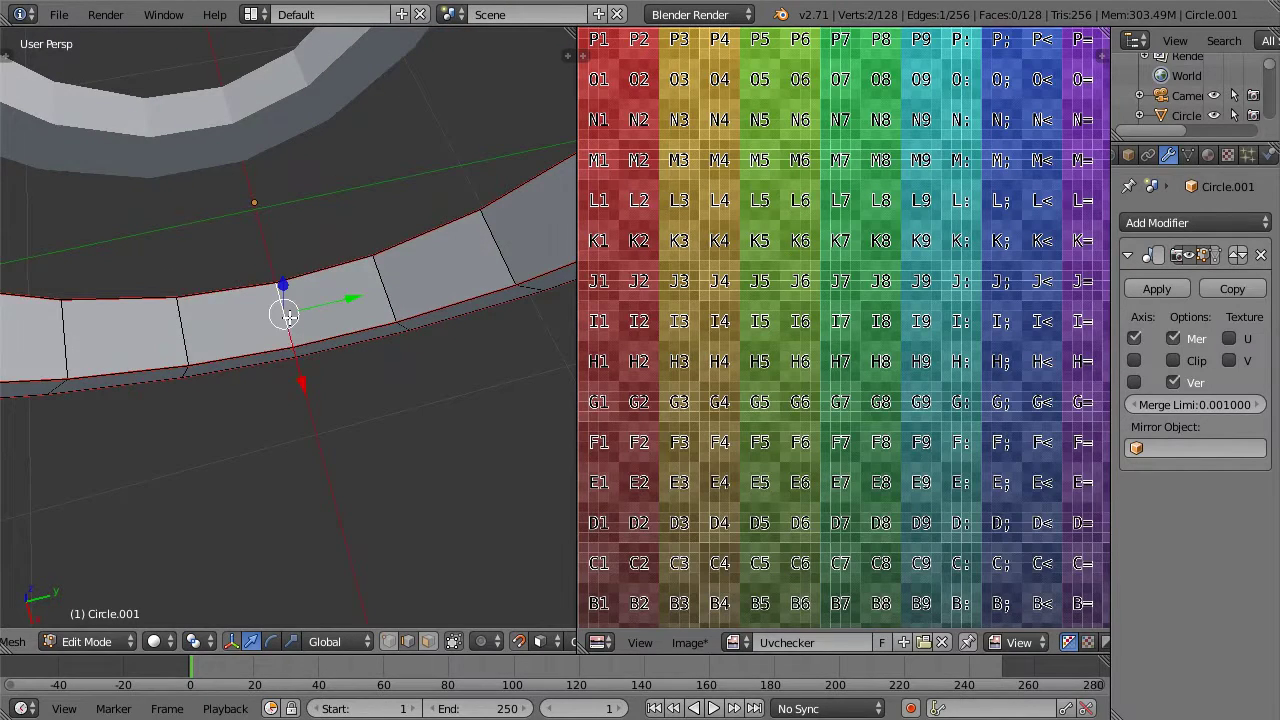
key(ctrl+e)
click(290, 318)
Step: Select the ring's whole mesh and unwrap it along the marked seams
scroll(290, 318, down, 4)
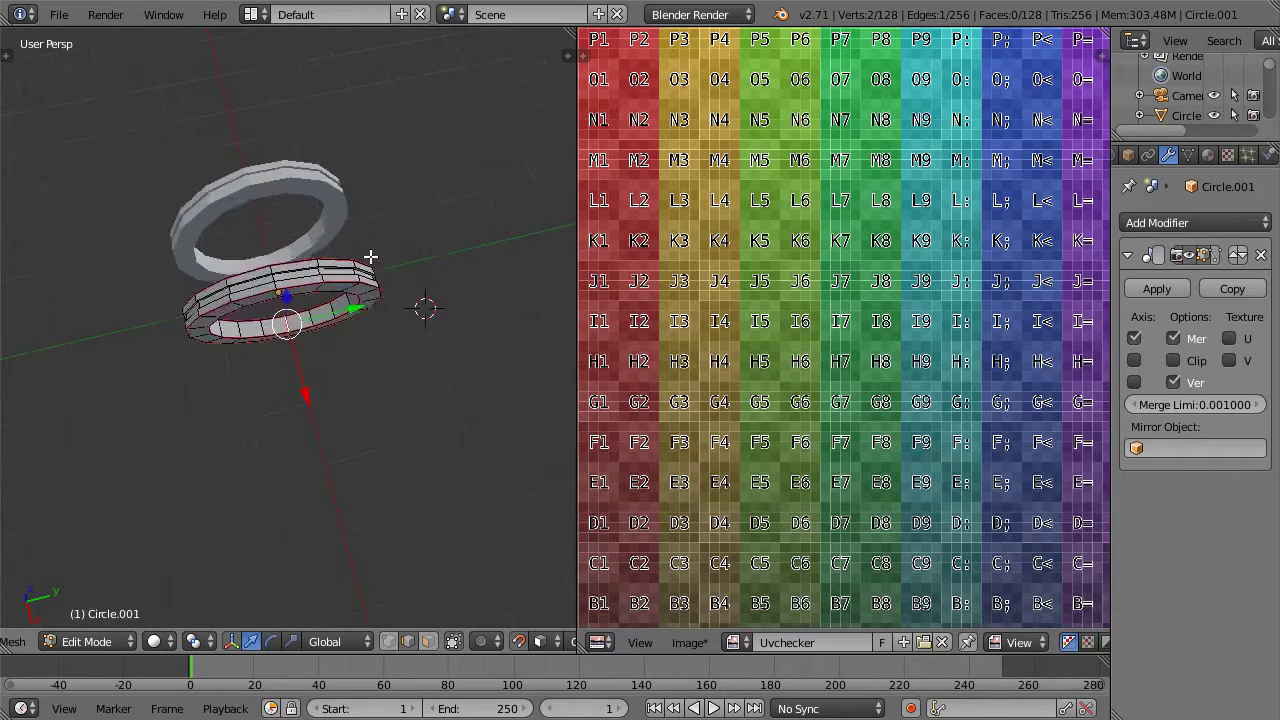
scroll(370, 257, up, 2)
key(a)
key(u)
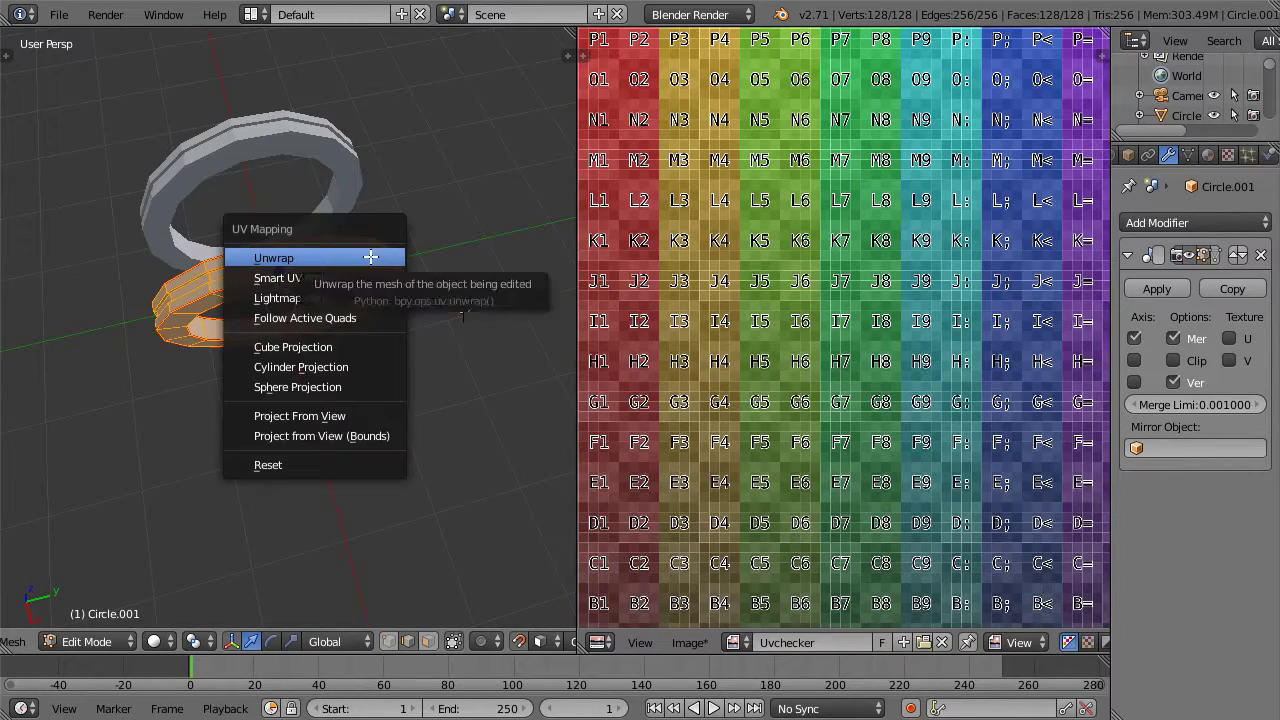
click(370, 257)
scroll(880, 310, down, 2)
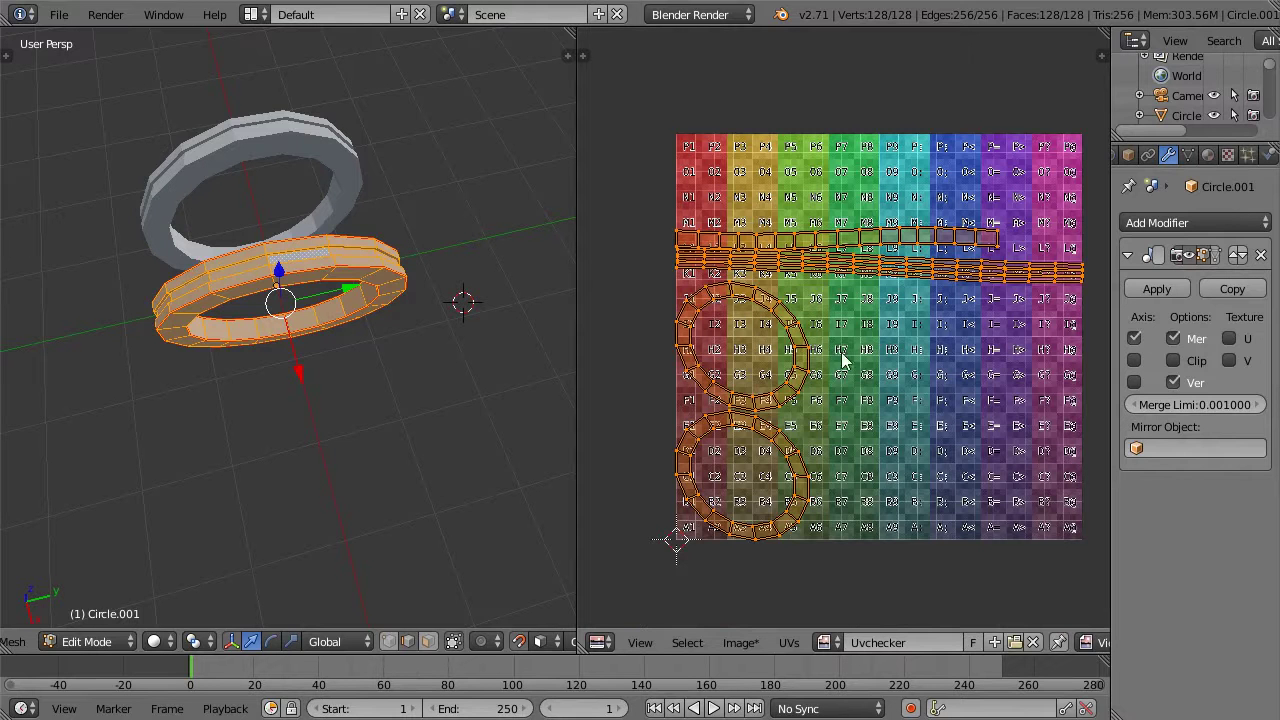
middle_drag(312, 232, 465, 292)
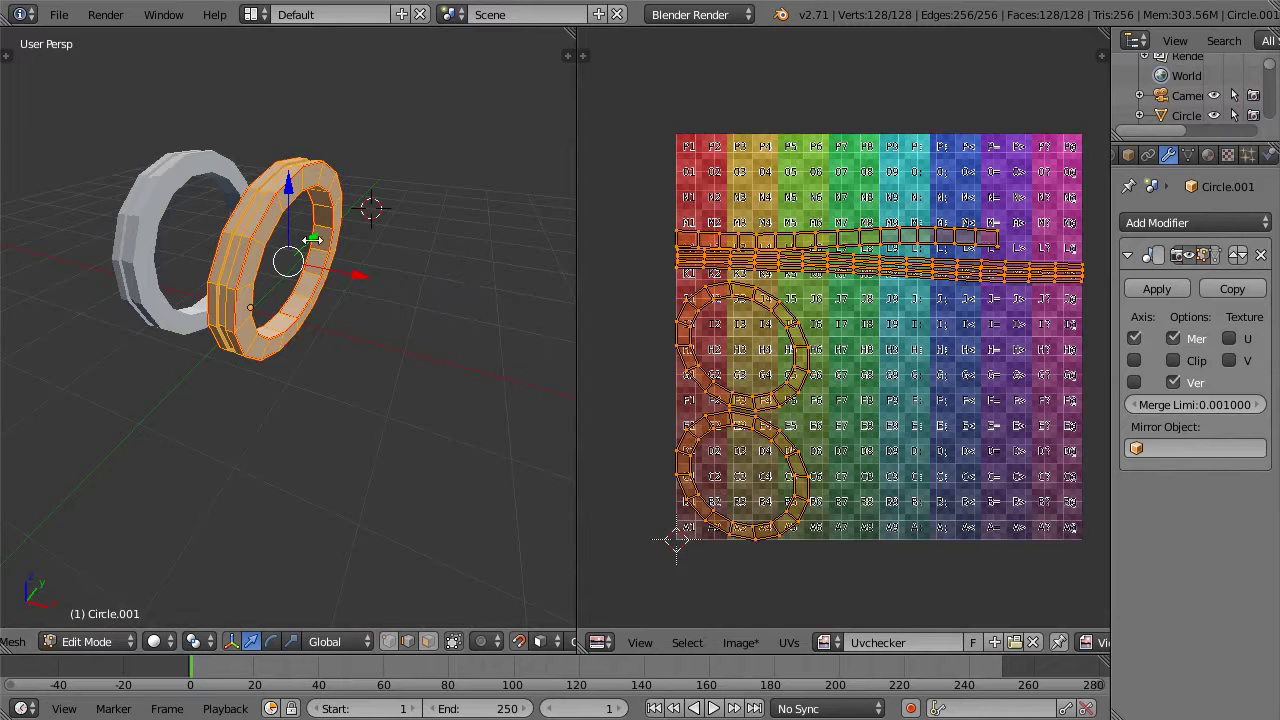
Step: Try the Conformal unwrap method, return to Angle Based and set the island margin to 0.139
click(8, 57)
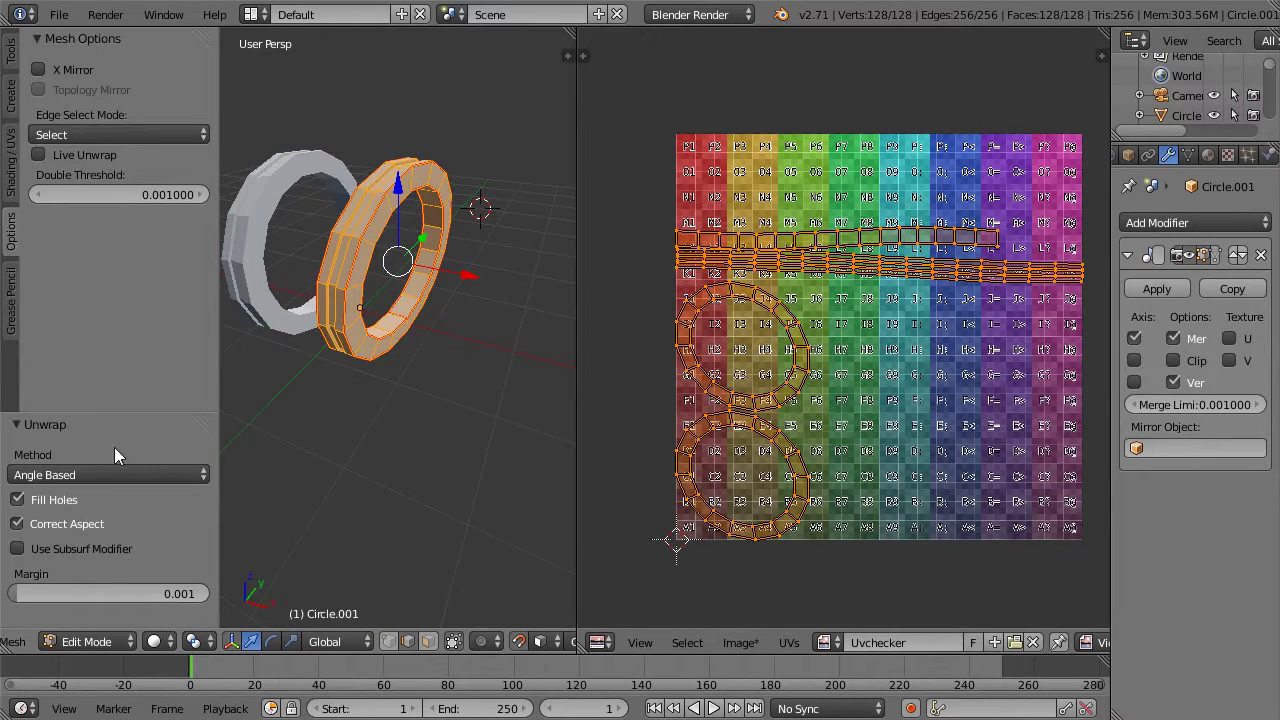
click(86, 474)
click(74, 431)
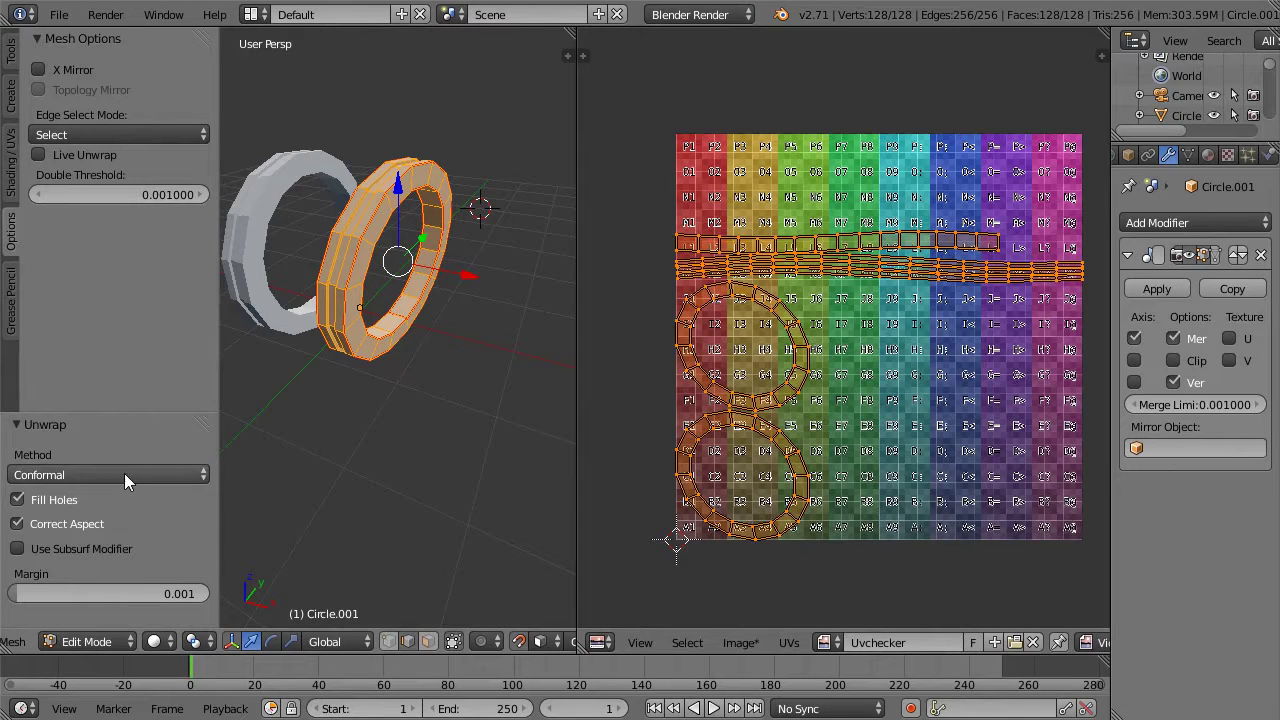
click(129, 474)
click(113, 447)
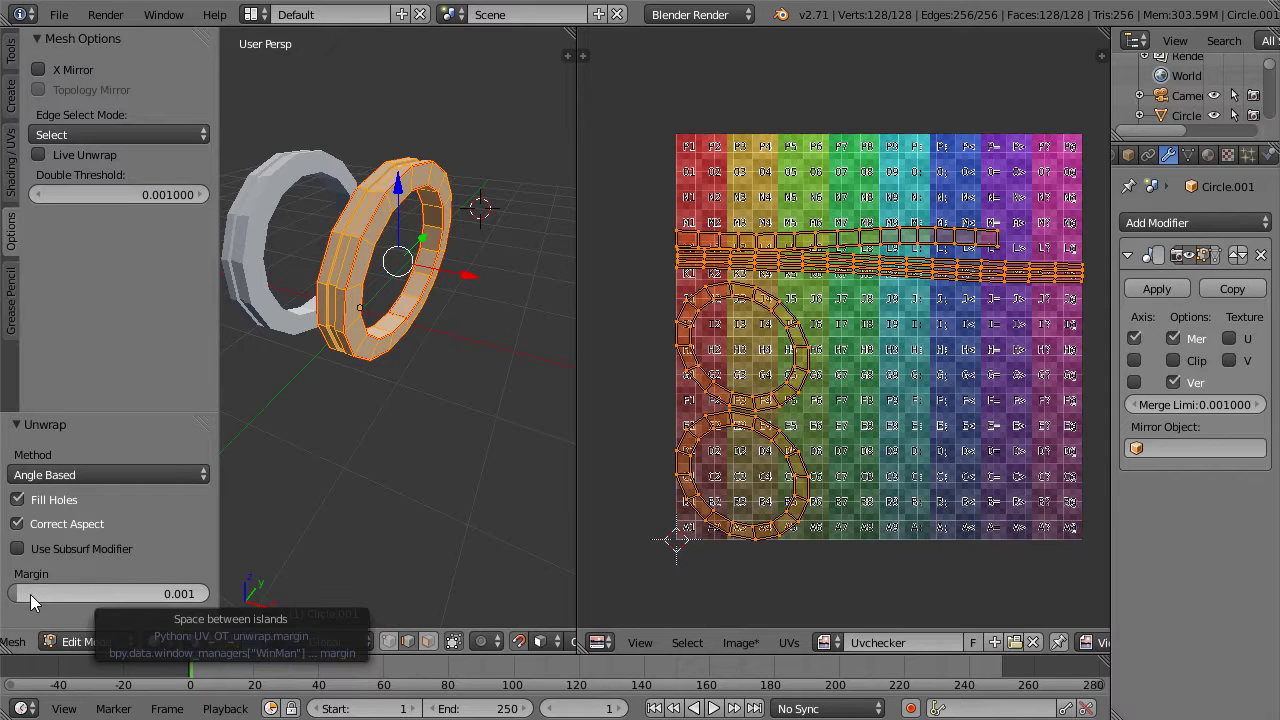
drag(27, 593, 58, 590)
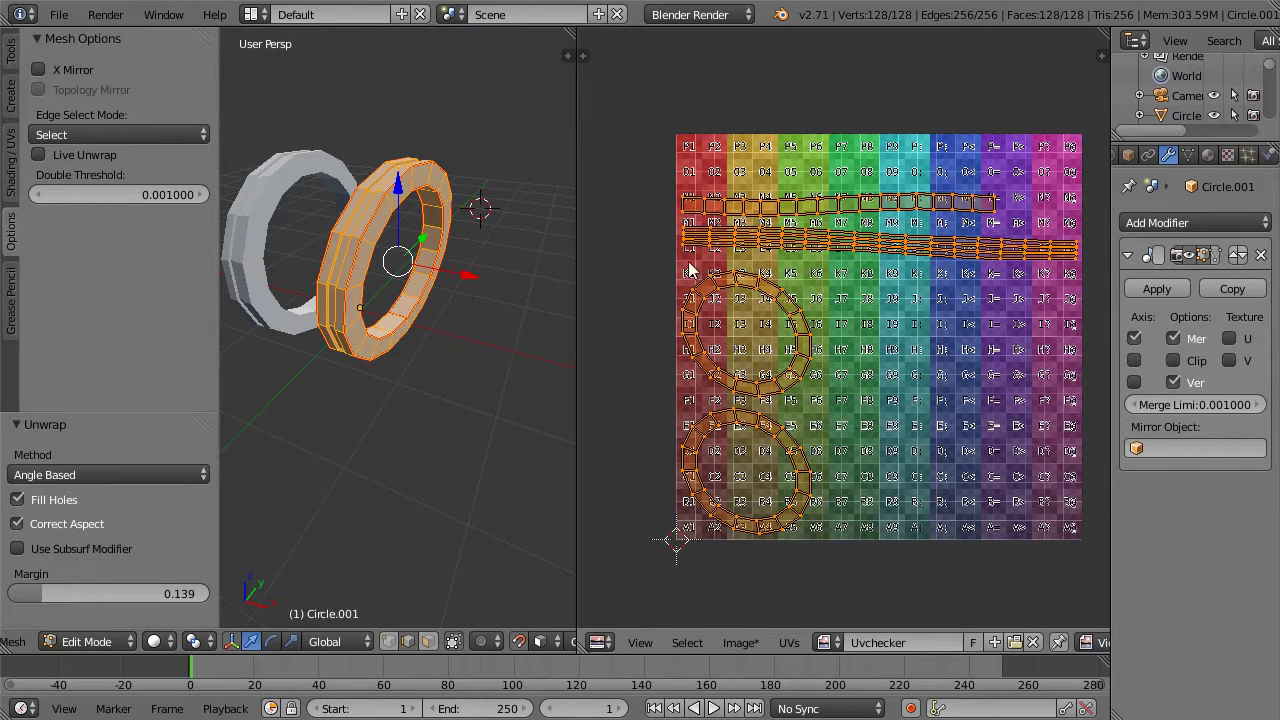
Step: Return to Object Mode, display the rings with textured shading and inspect the color grid on their surfaces
key(Tab)
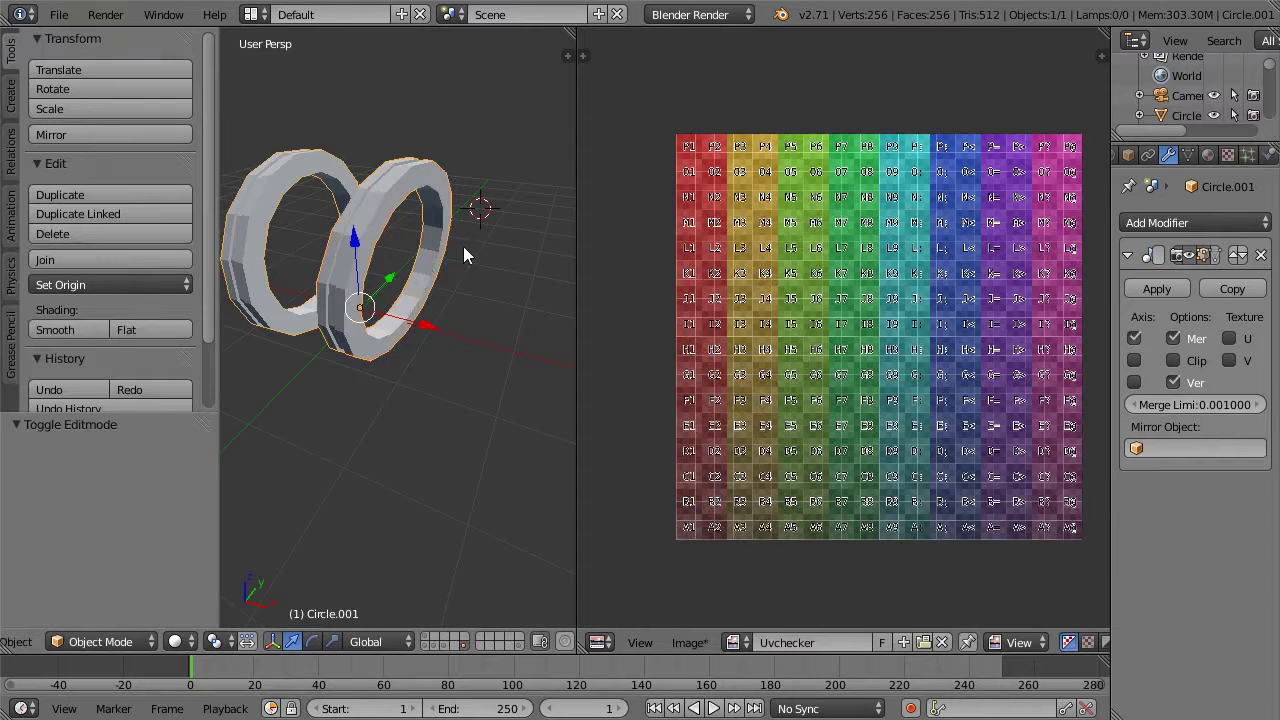
click(176, 641)
click(183, 556)
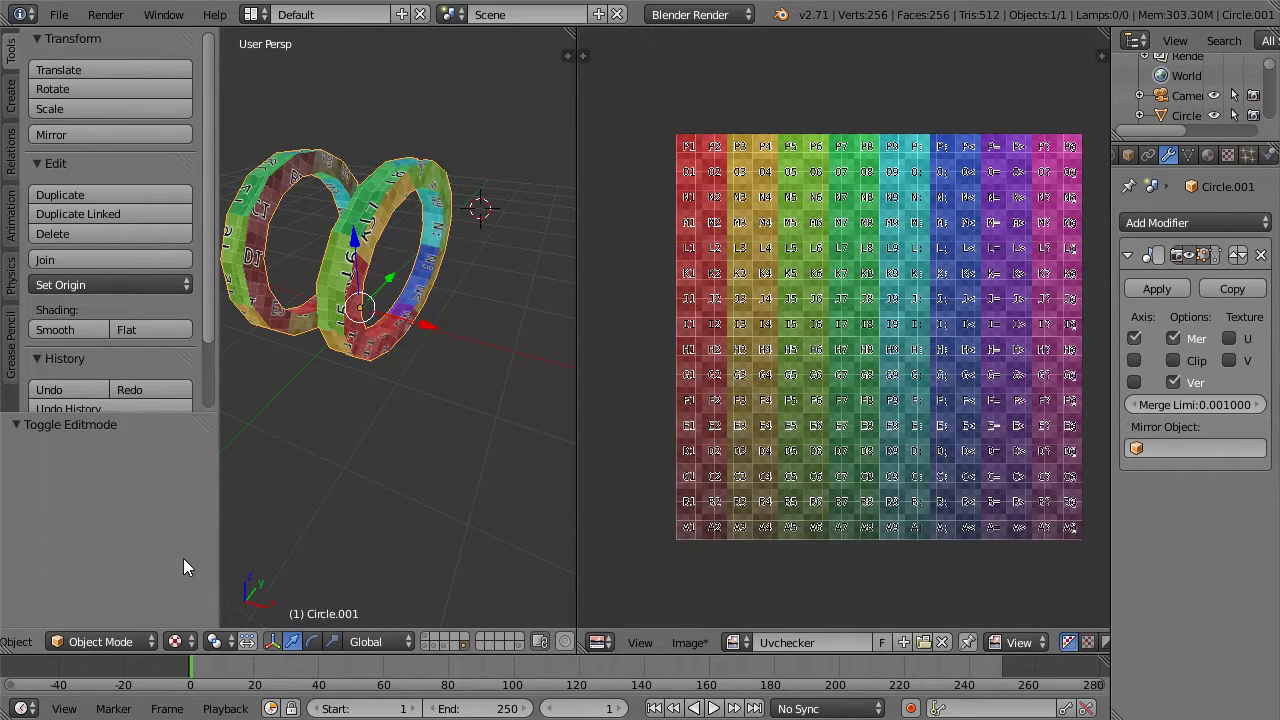
scroll(491, 176, up, 2)
mouse_move(426, 198)
middle_down()
mouse_move(443, 225)
mouse_move(537, 207)
mouse_move(558, 174)
mouse_move(392, 190)
mouse_move(430, 195)
mouse_move(452, 320)
middle_up()
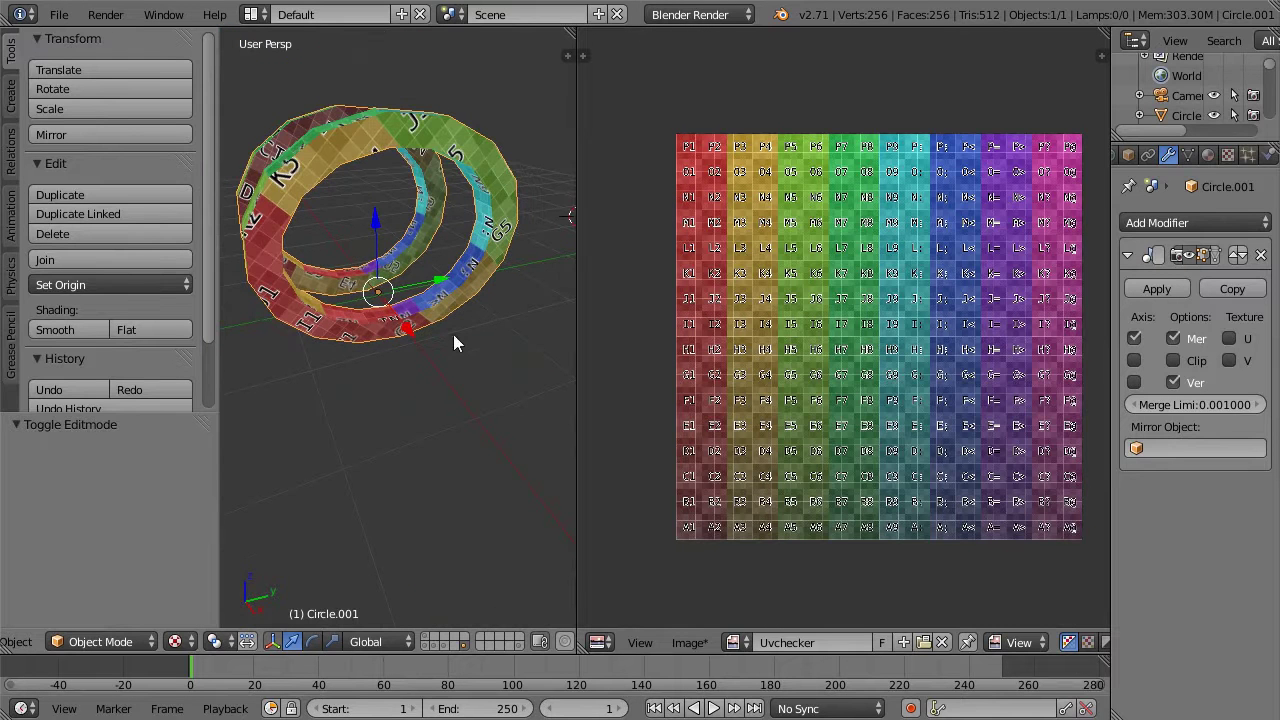
Step: Move the unwrapped rings to the first layer of the lower row and display that layer
key(m)
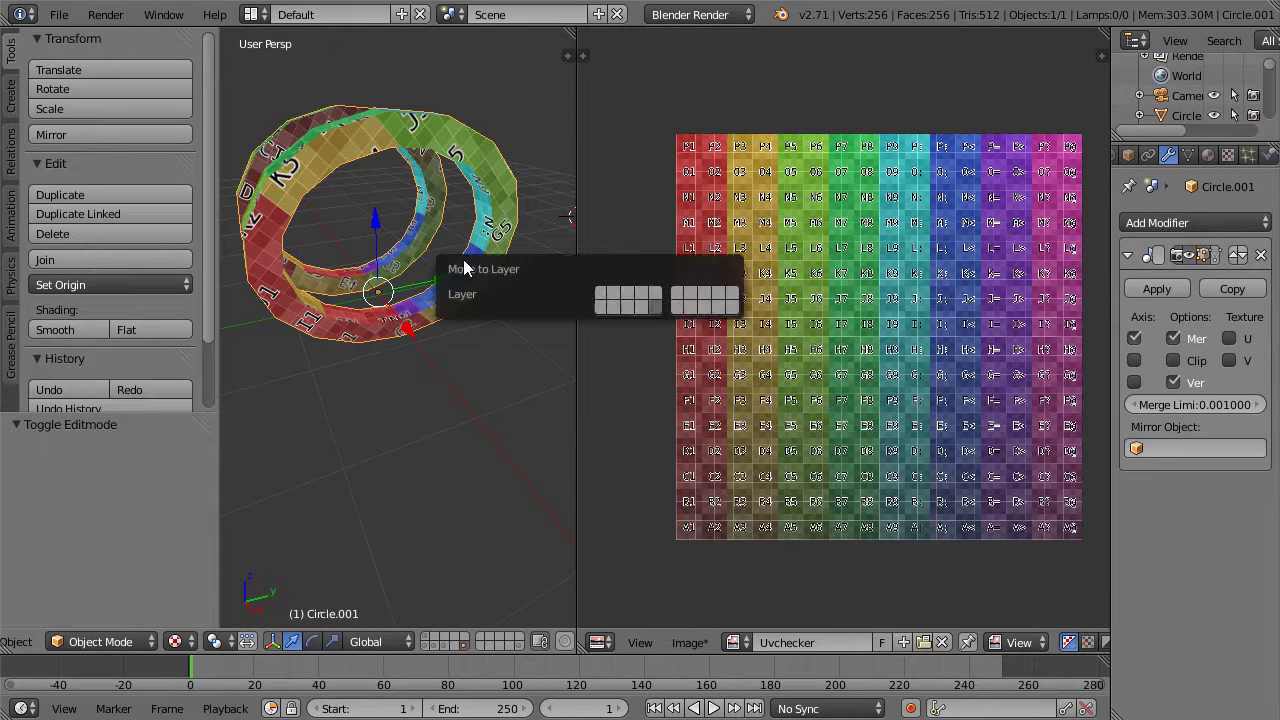
click(601, 306)
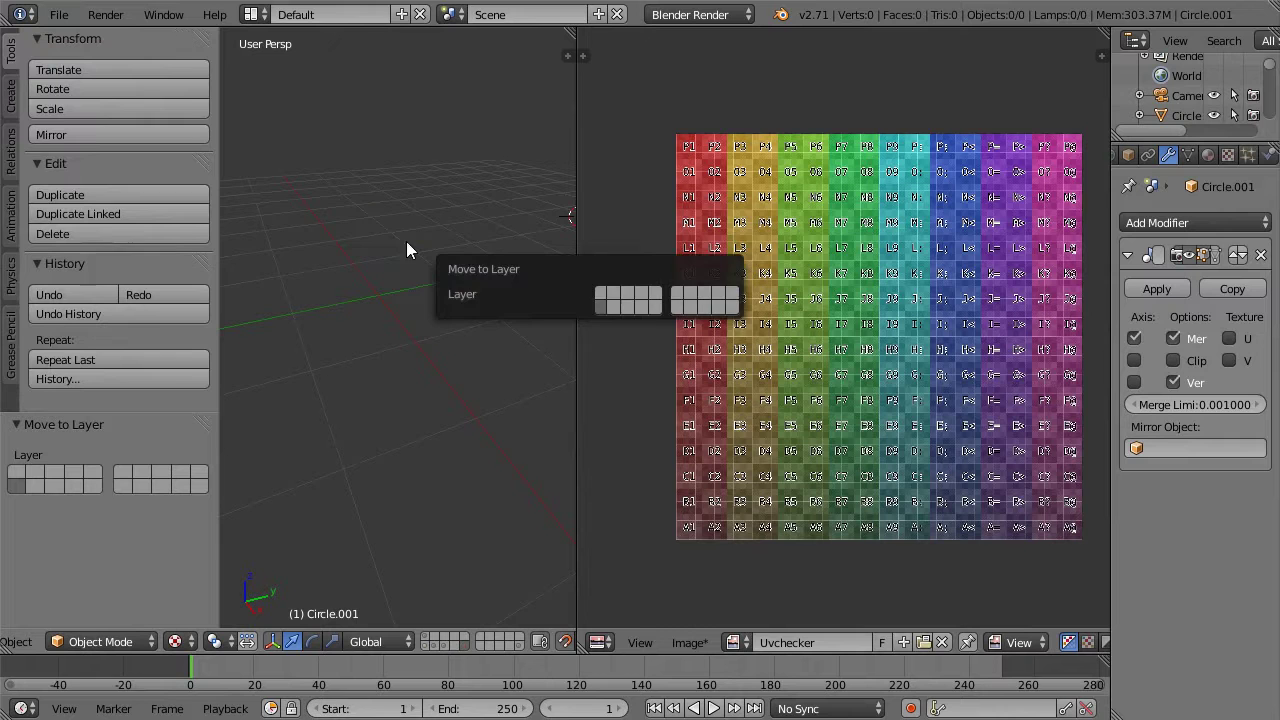
click(421, 644)
Step: Display the second lower-row layer and select the curved, untextured handle
middle_drag(397, 209, 429, 605)
scroll(457, 291, down, 2)
click(442, 641)
shift+click(433, 646)
scroll(434, 330, up, 1)
shift+middle_drag(434, 331, 363, 281)
right_click(407, 334)
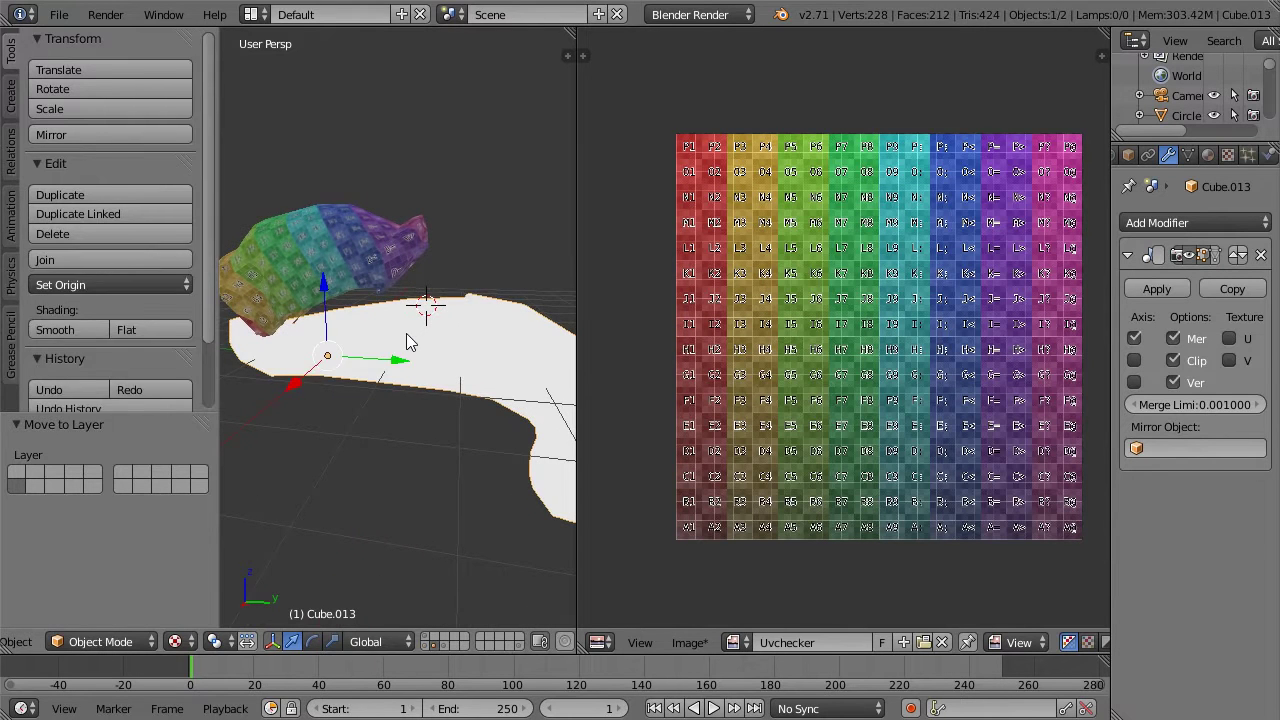
Step: Select the handle's whole mesh in Edit Mode and unwrap it
key(Tab)
mouse_move(406, 337)
middle_down()
mouse_move(290, 220)
mouse_move(297, 149)
mouse_move(544, 336)
mouse_move(571, 280)
mouse_move(490, 298)
mouse_move(422, 336)
middle_up()
key(a)
key(a)
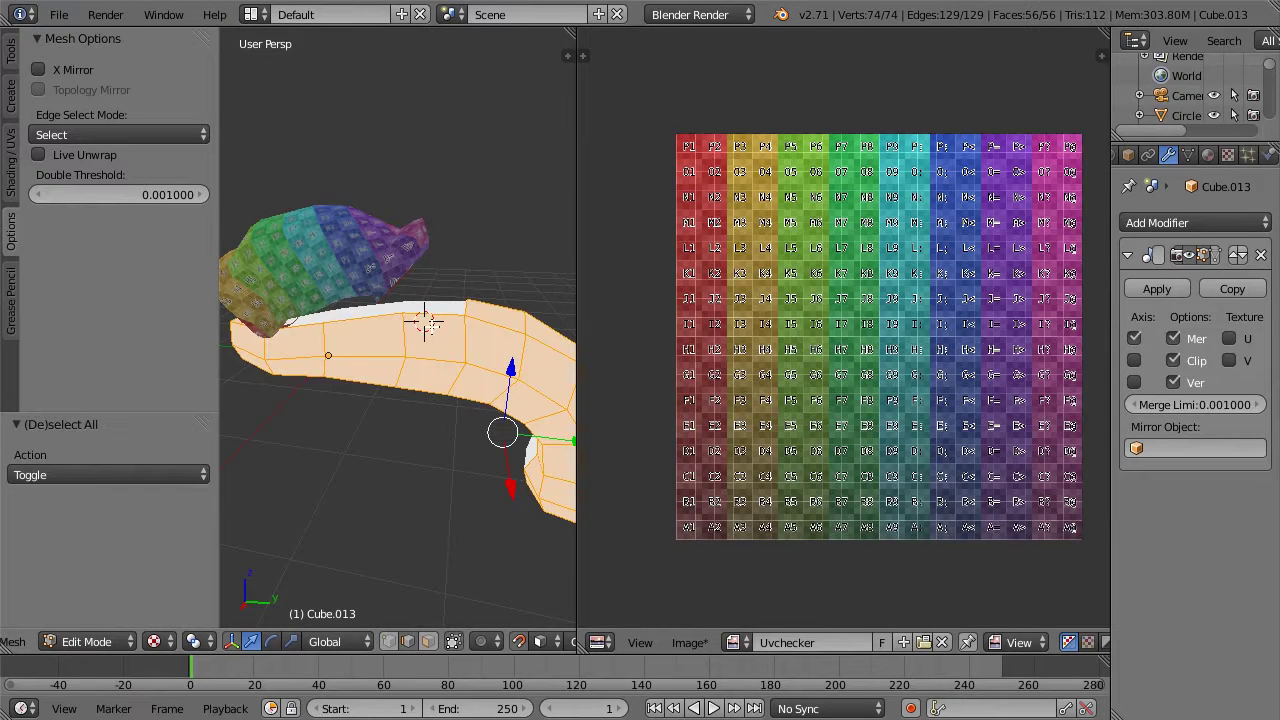
key(u)
click(426, 328)
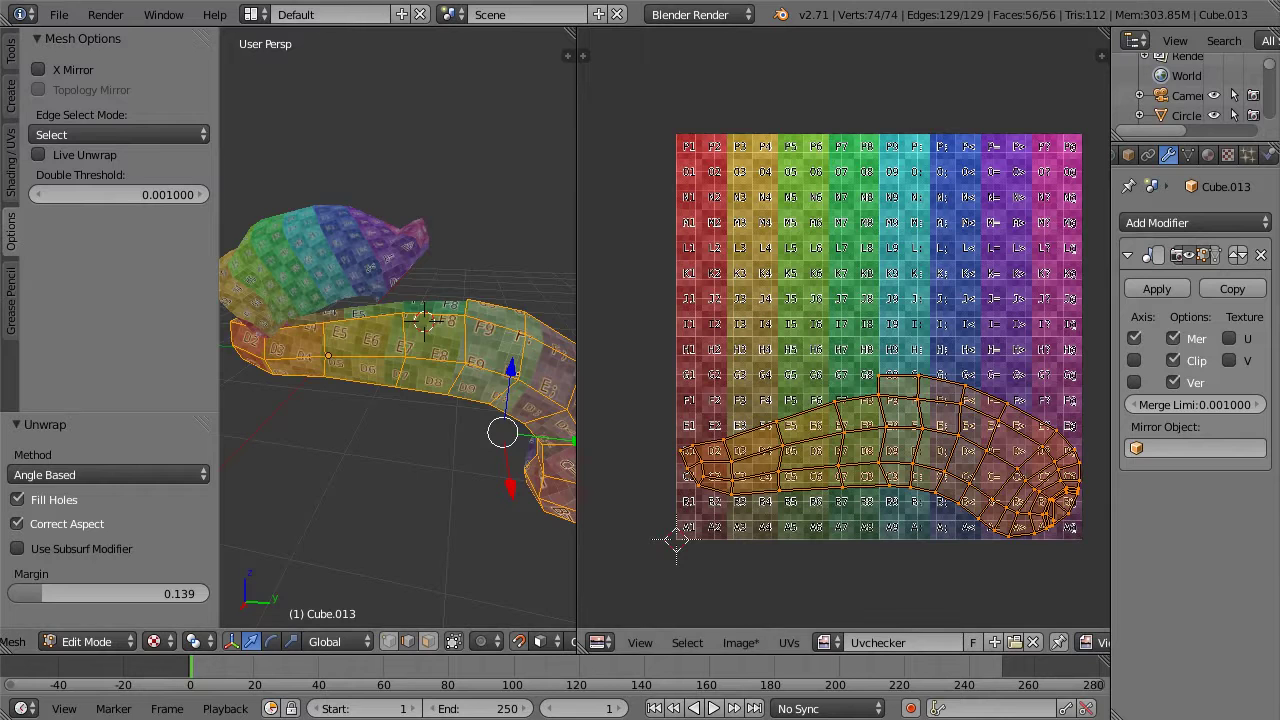
middle_drag(539, 384, 360, 232)
middle_drag(441, 299, 249, 171)
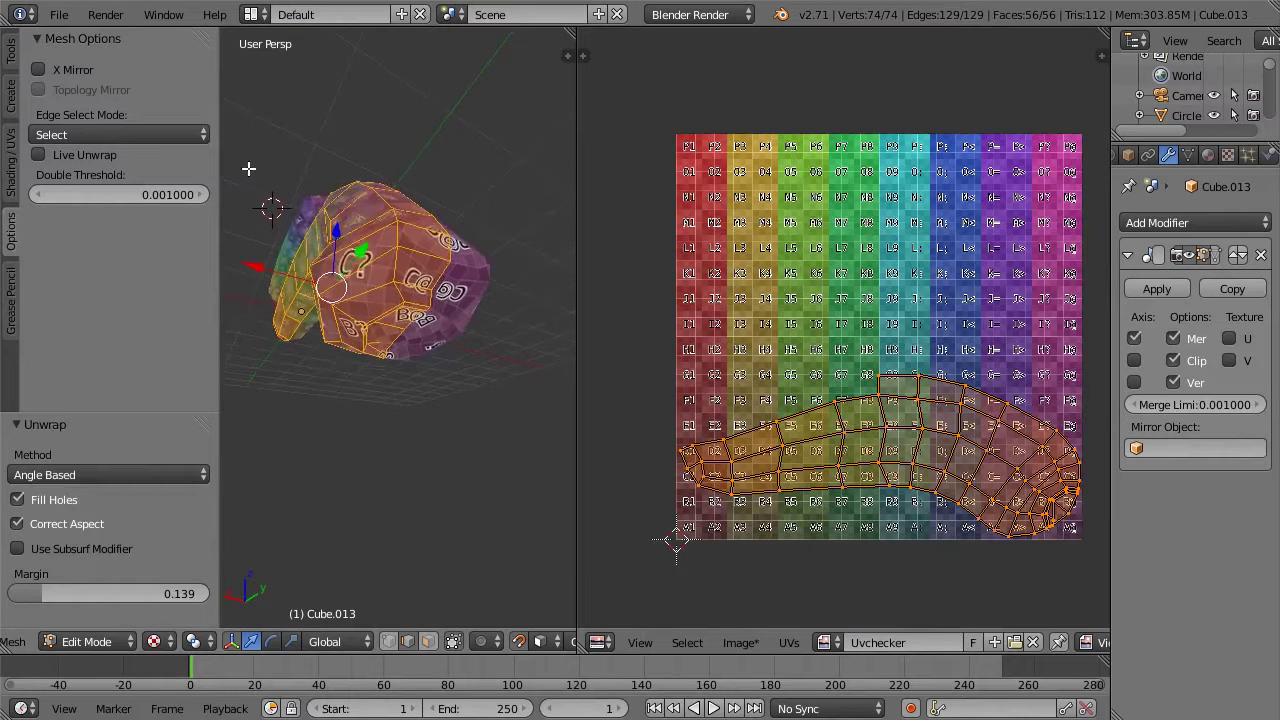
scroll(300, 230, up, 4)
key(a)
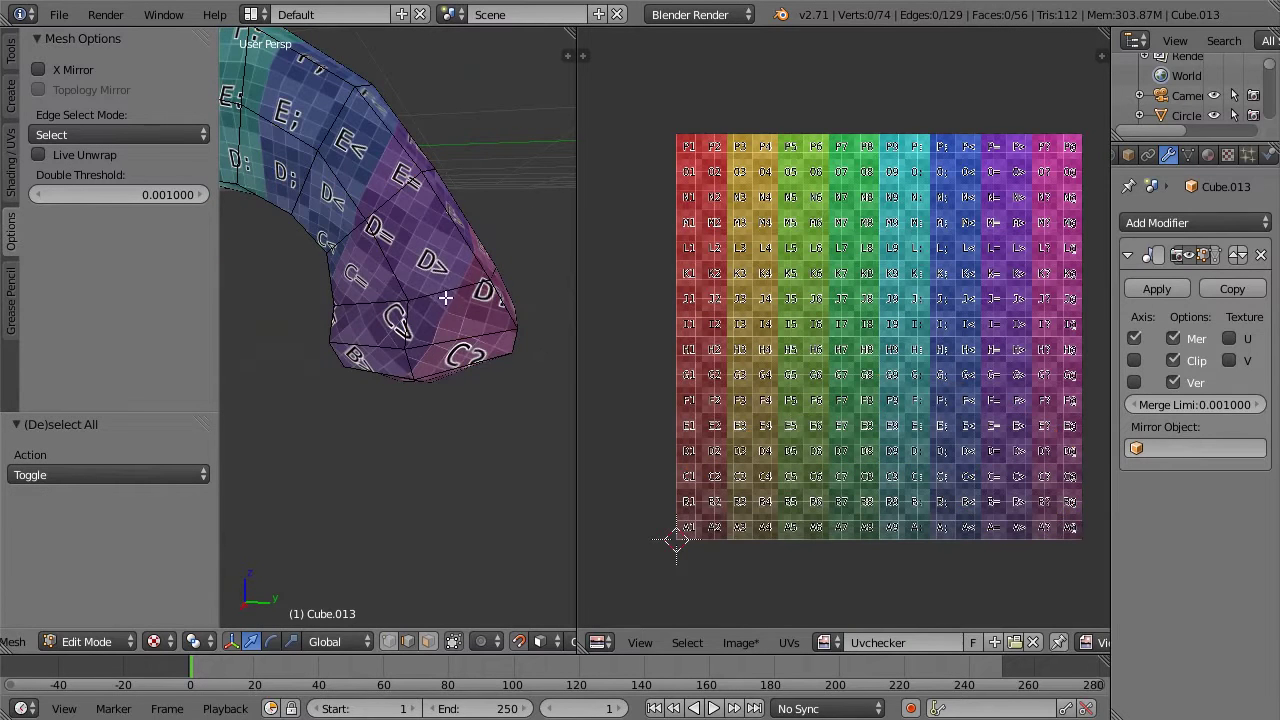
middle_drag(448, 292, 331, 258)
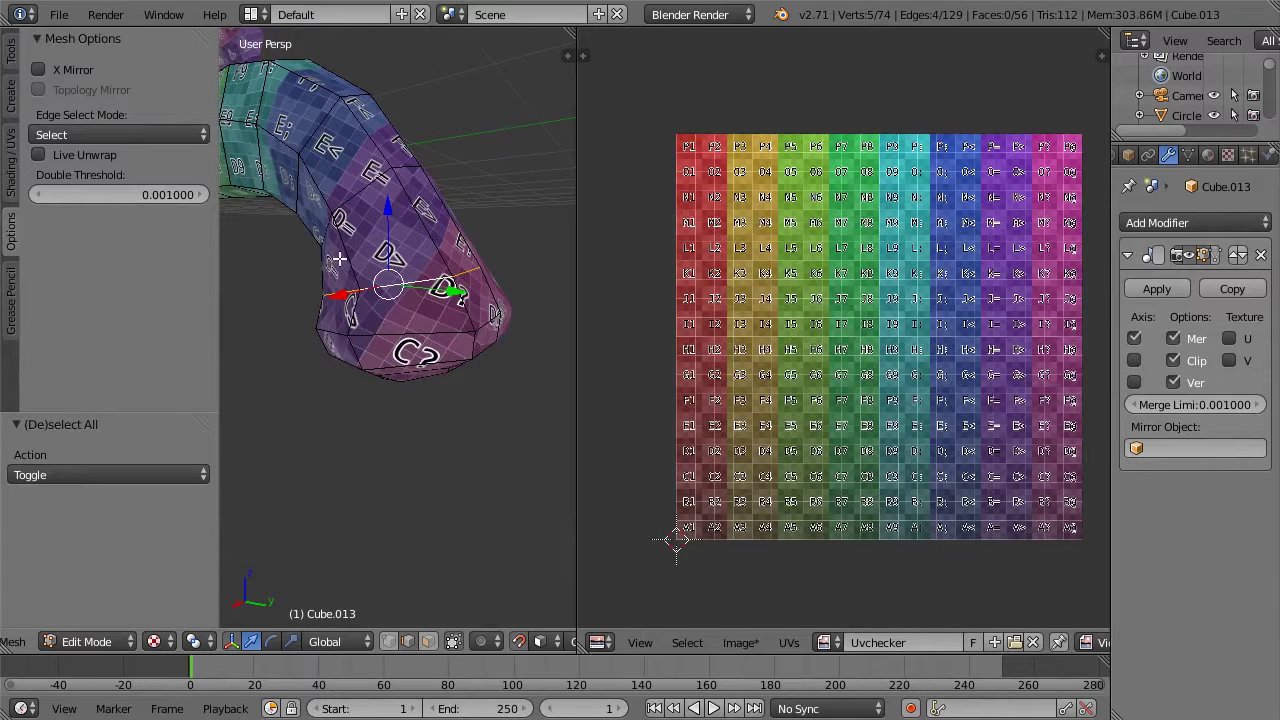
key(ctrl+e)
key(ctrl+e)
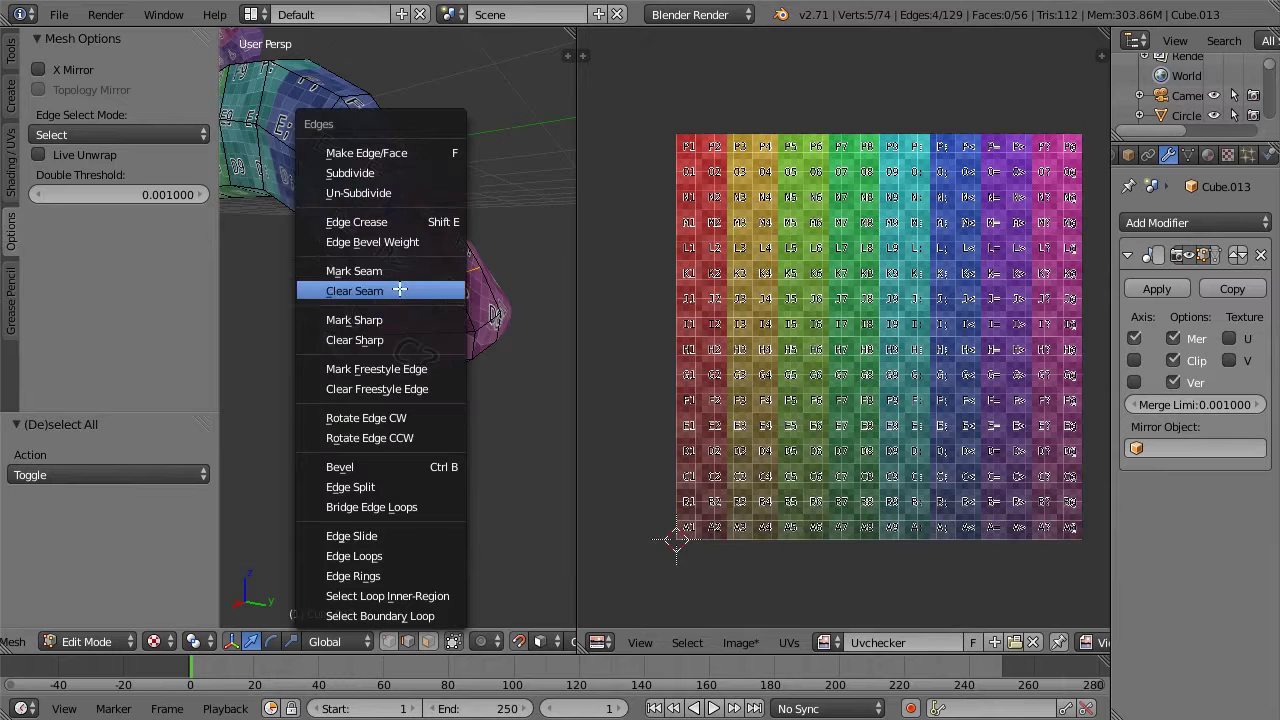
key(a)
Step: Mark the edge loop around the cap at the handle's butt end as a seam
middle_drag(482, 262, 502, 246)
middle_drag(425, 242, 453, 203)
scroll(453, 203, up, 2)
scroll(455, 208, up, 2)
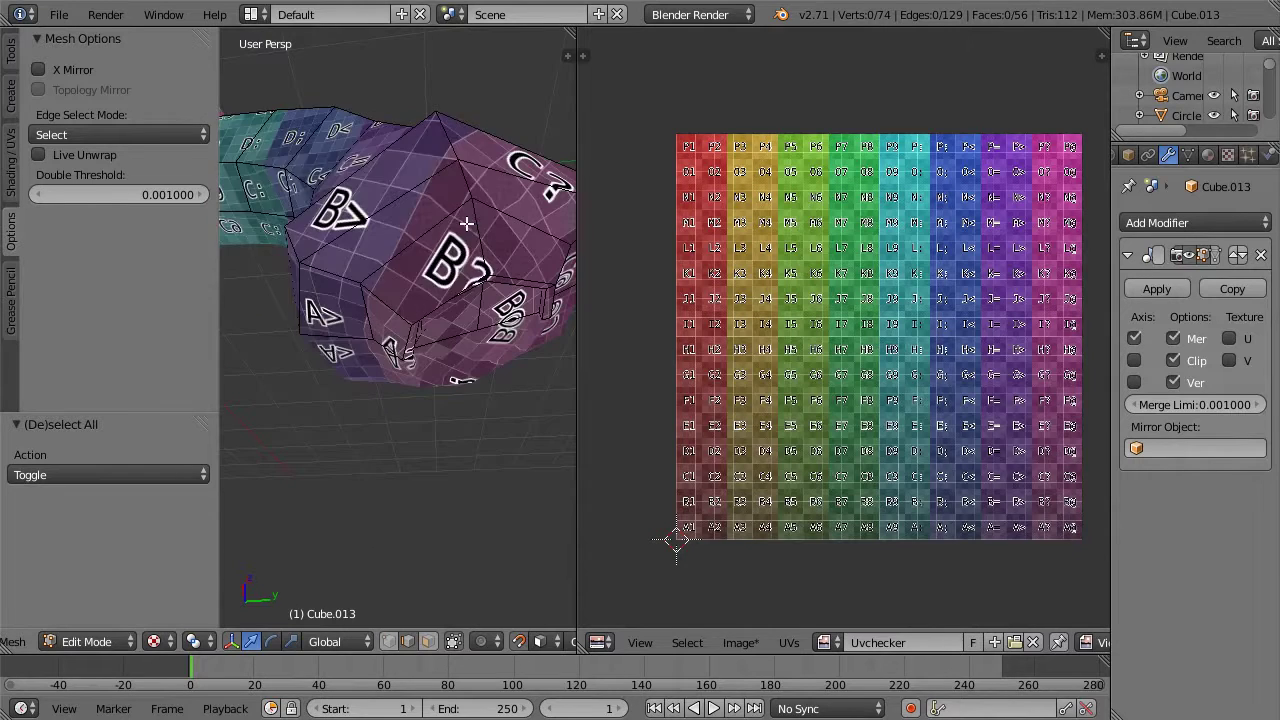
key(a)
middle_drag(468, 300, 343, 247)
key(a)
alt+right_click(343, 247)
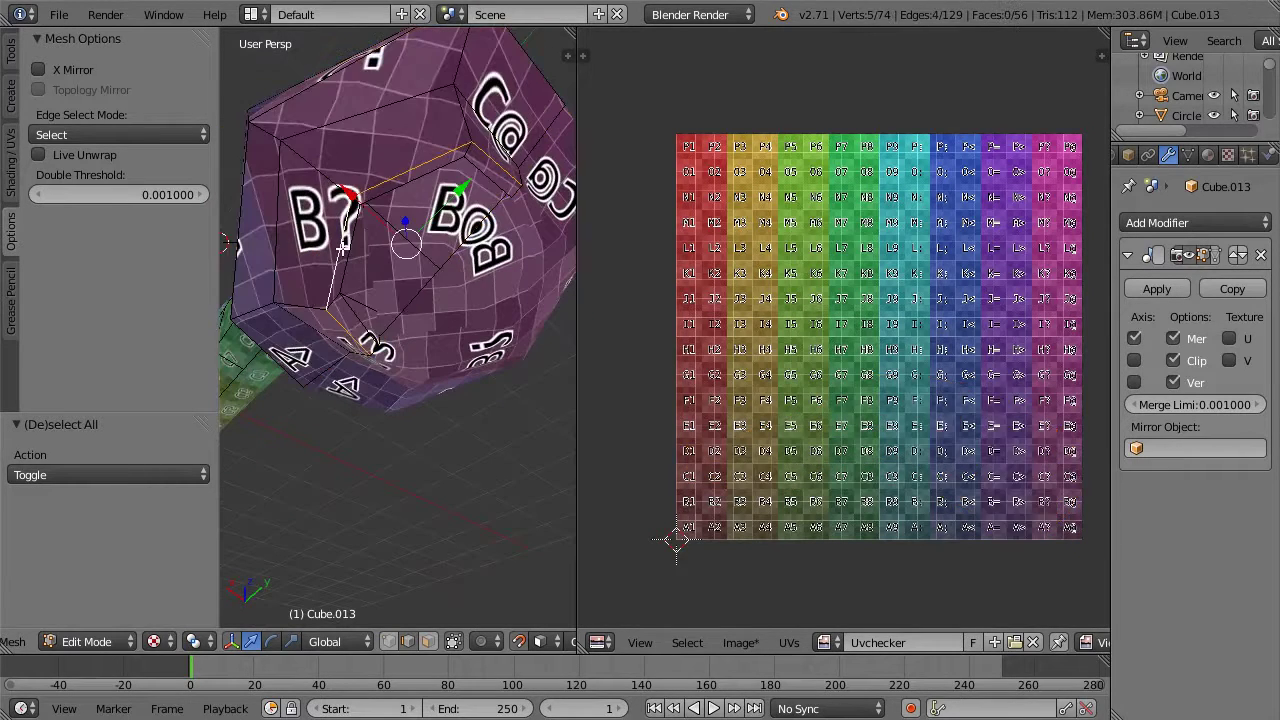
key(ctrl+e)
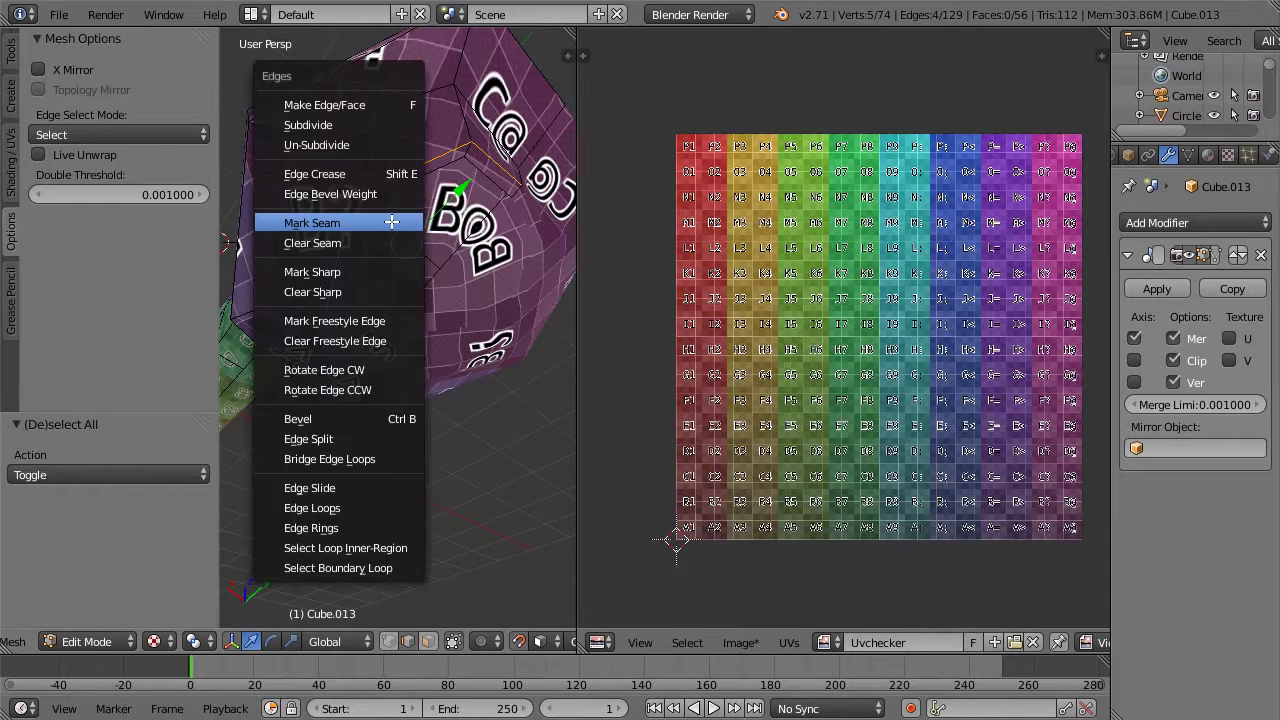
click(391, 222)
Step: Select the handle's whole mesh, unwrap it again with the new seam and check the UV islands
key(a)
key(a)
key(u)
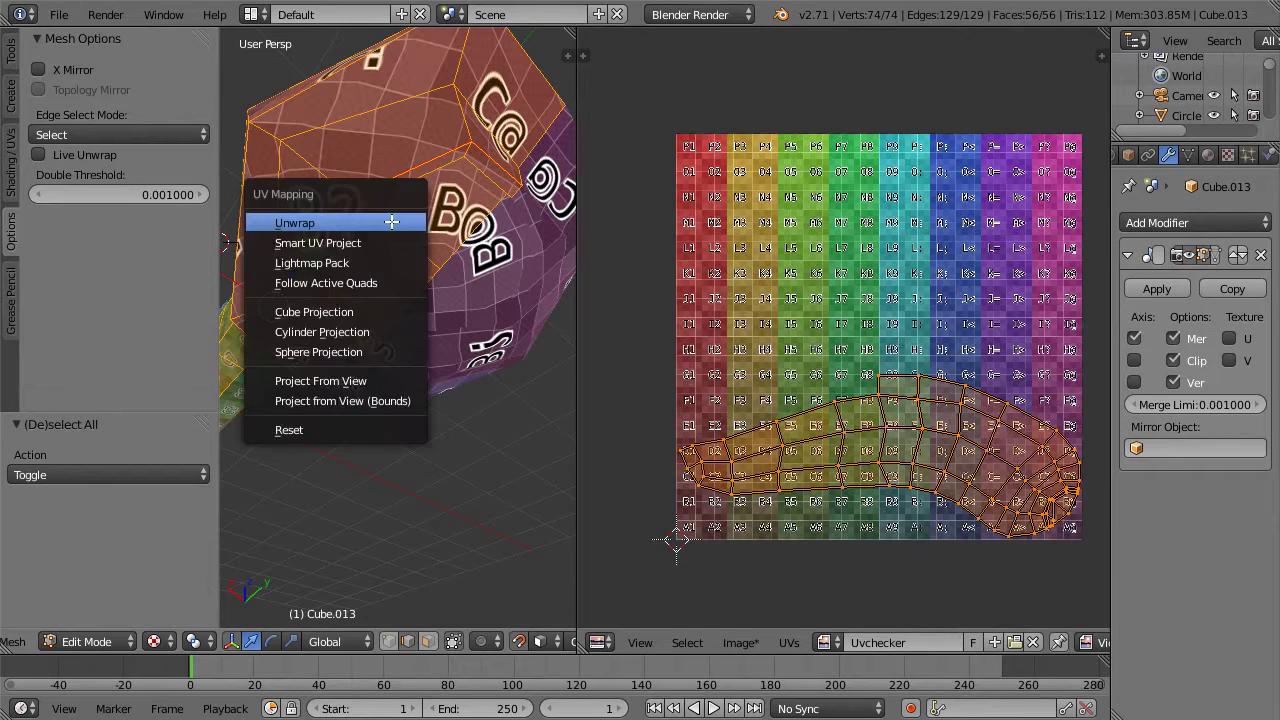
click(391, 222)
scroll(700, 341, up, 2)
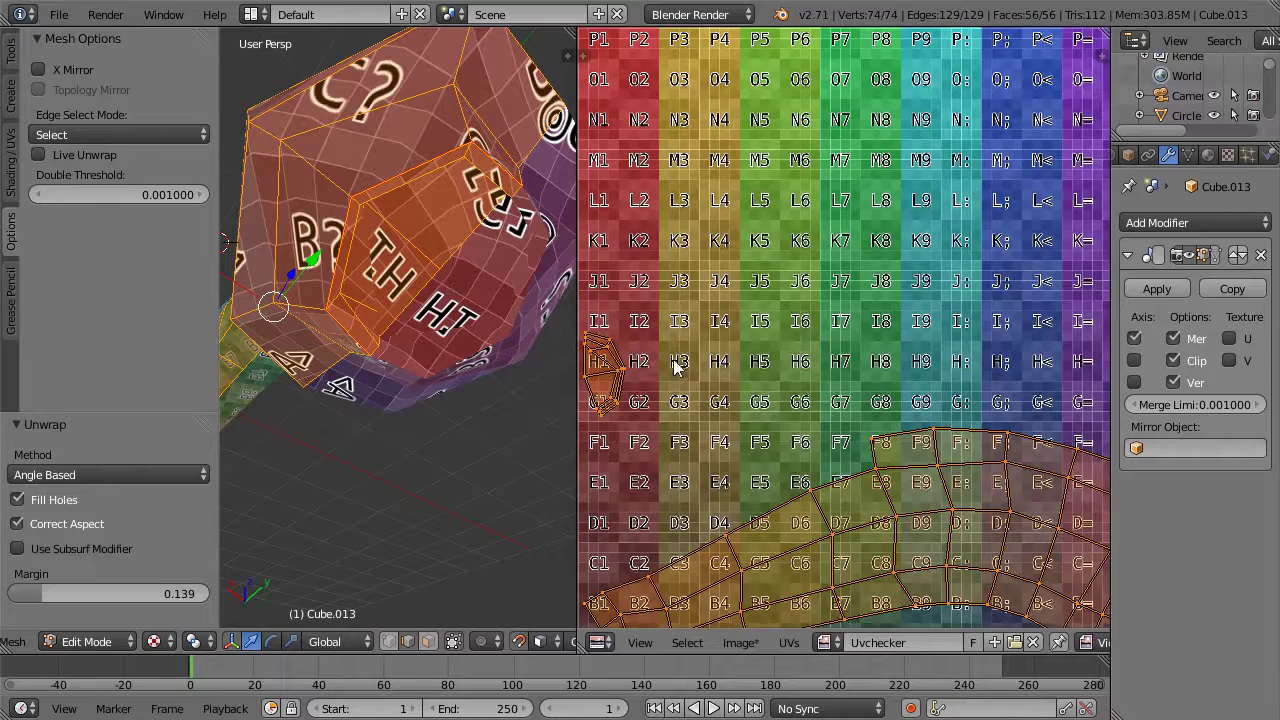
middle_drag(760, 355, 705, 242)
scroll(1037, 447, down, 1)
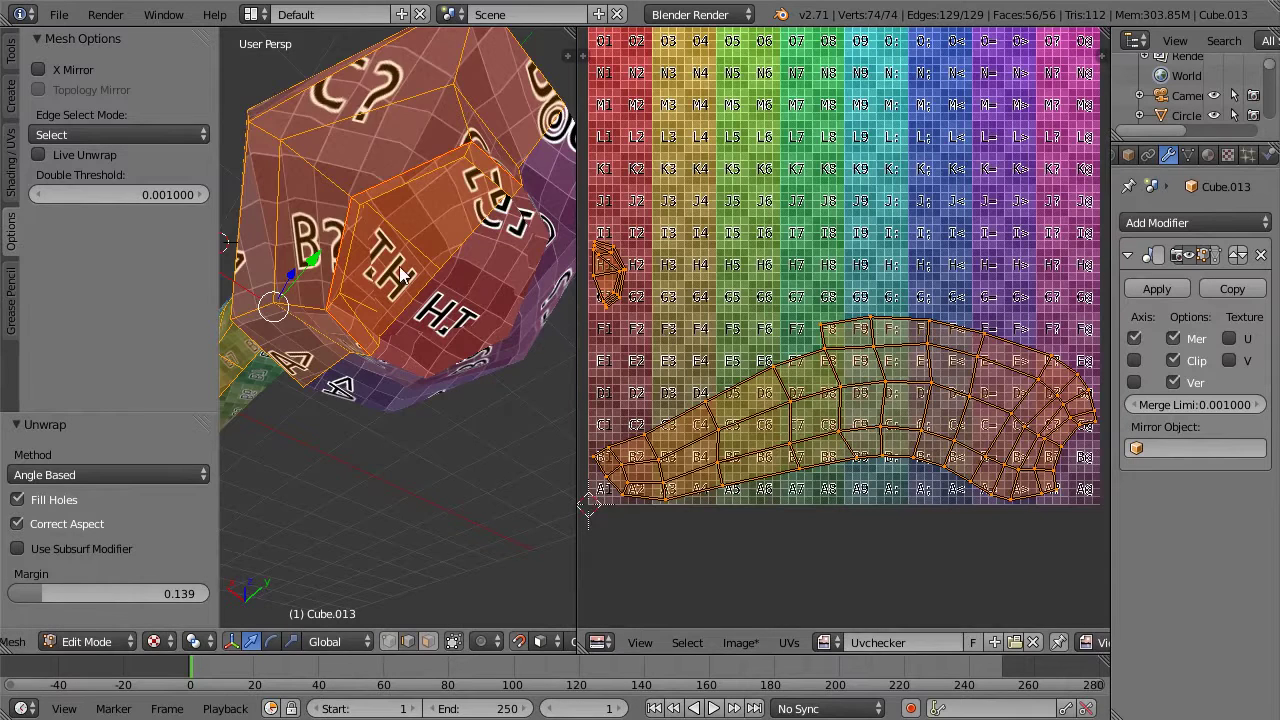
Step: In Object Mode, select the handle and the textured part above it and move both to the first lower-row layer
scroll(394, 262, down, 1)
middle_drag(383, 202, 523, 330)
key(Tab)
scroll(410, 272, down, 3)
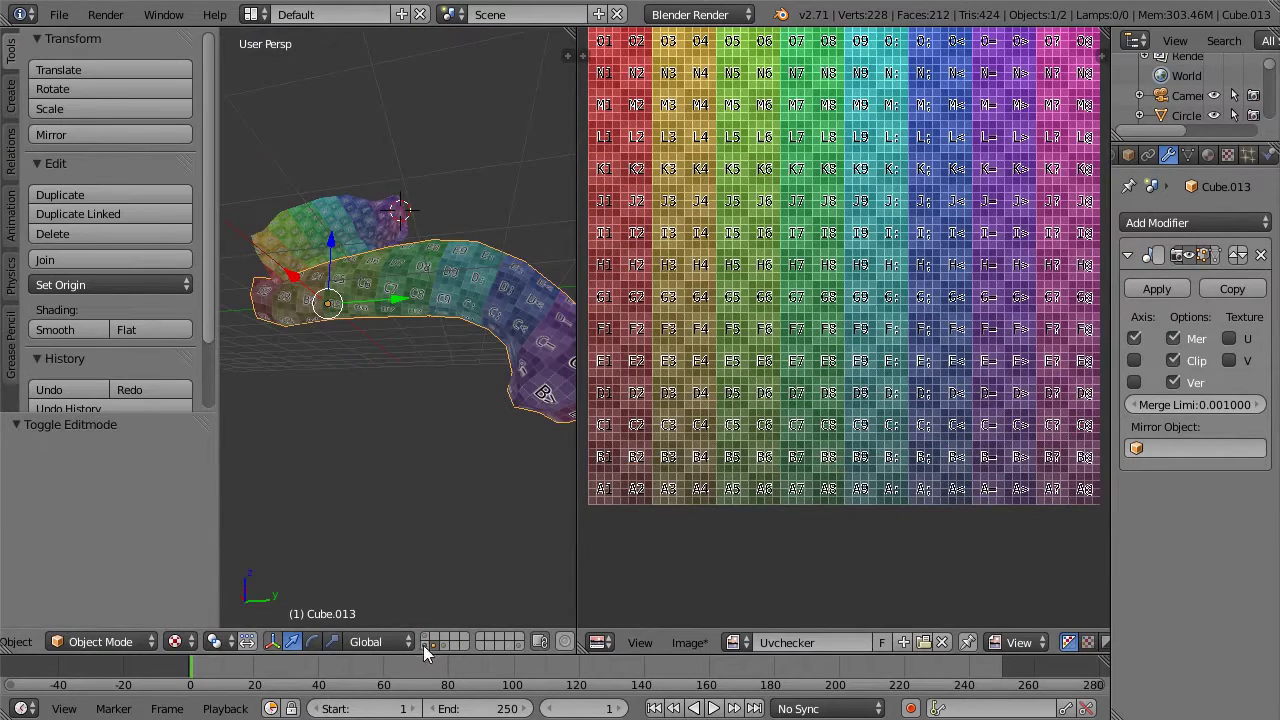
shift+right_click(360, 228)
key(m)
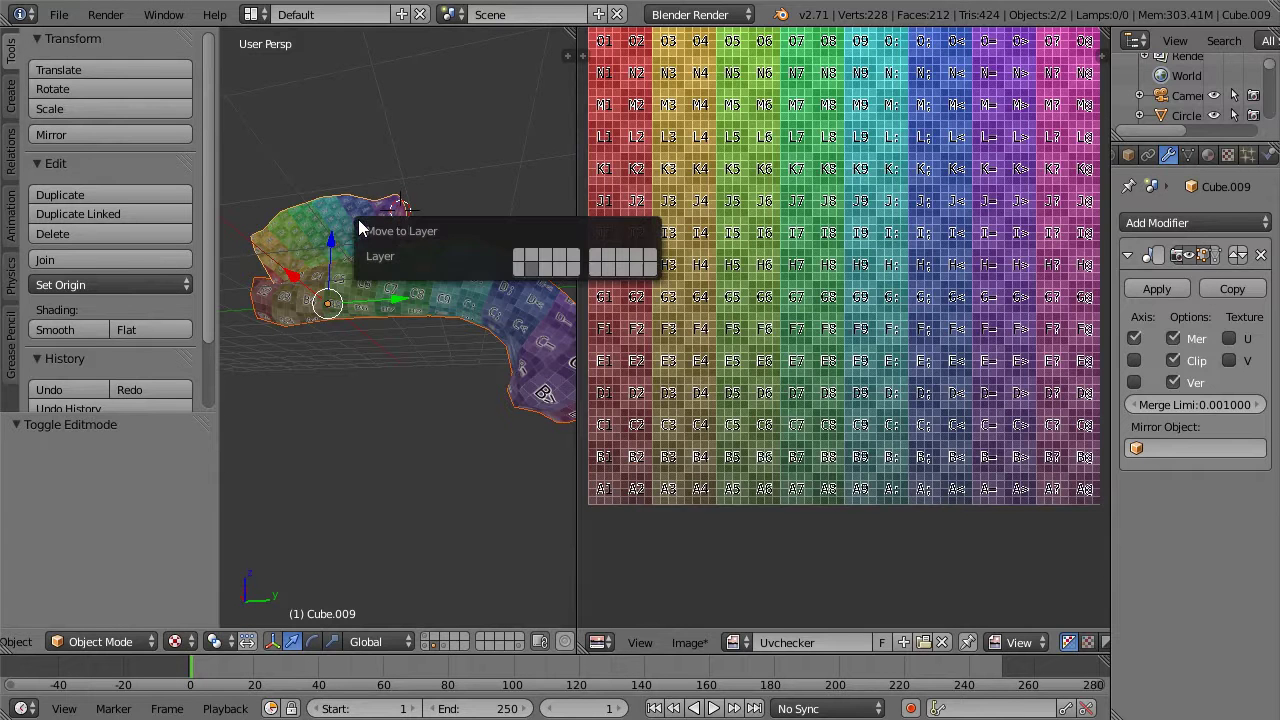
click(530, 270)
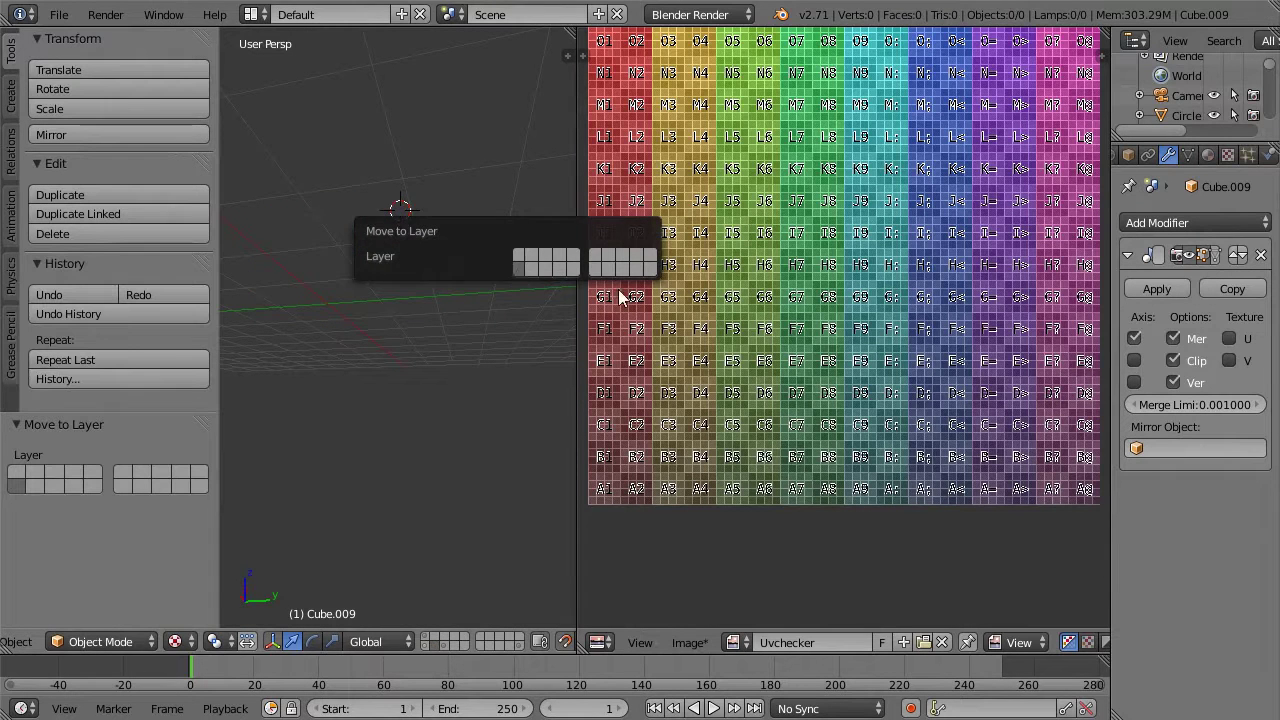
Step: Display the first lower-row layer, select the long white barrel part and check its mesh in Edit Mode
click(426, 647)
middle_drag(375, 268, 473, 333)
right_click(366, 327)
key(Tab)
middle_drag(288, 335, 364, 296)
scroll(364, 296, up, 3)
scroll(446, 254, down, 1)
middle_drag(451, 250, 405, 256)
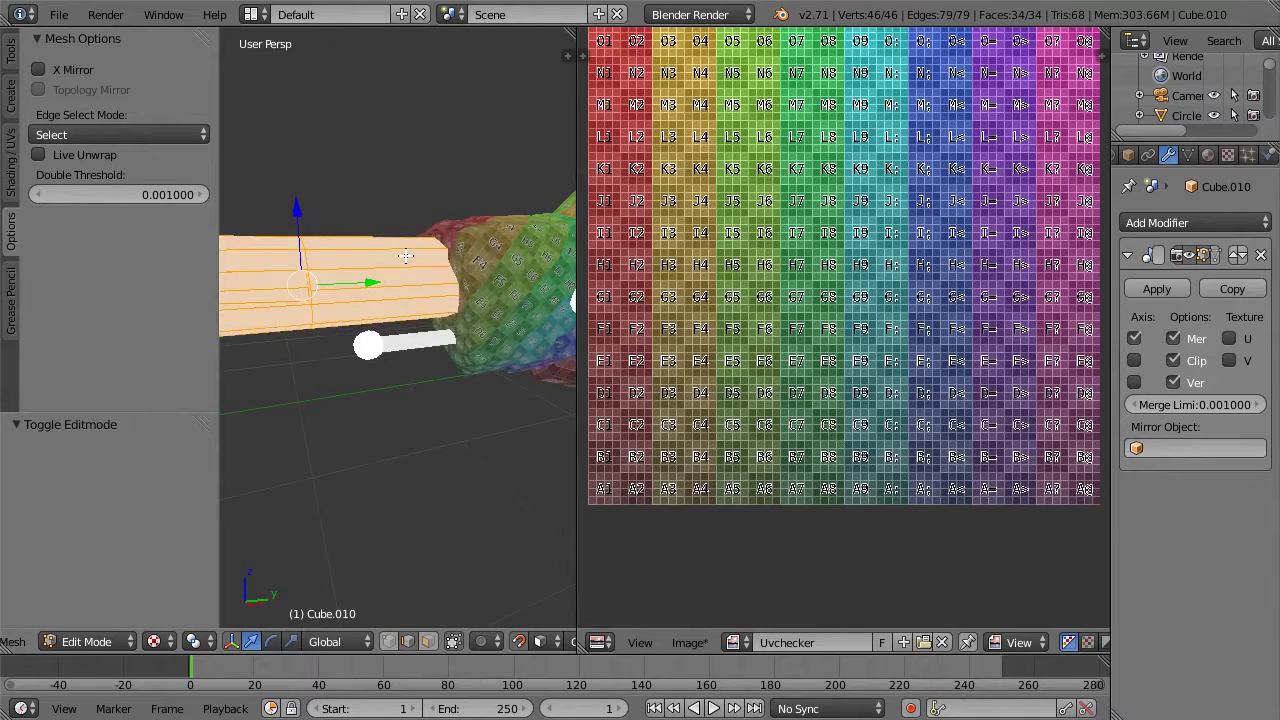
key(a)
key(a)
key(Tab)
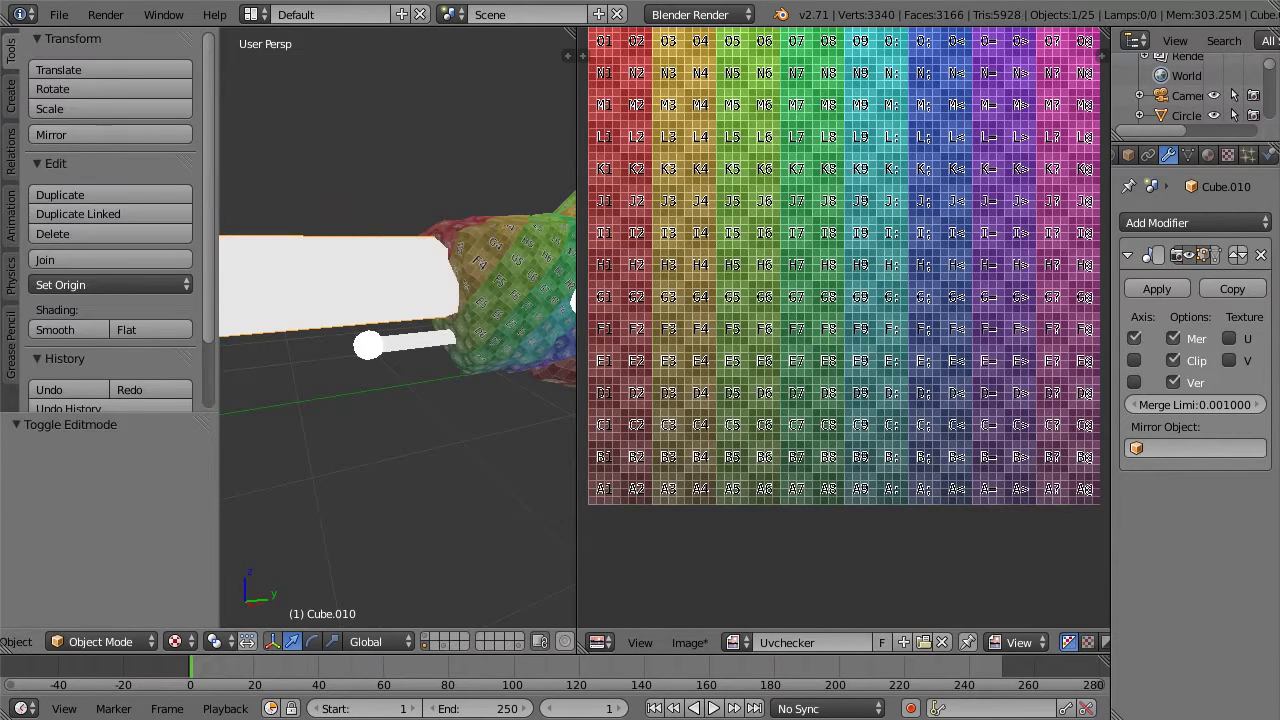
Step: Try moving the barrel part to the third lower-row layer and display that layer
key(m)
click(593, 301)
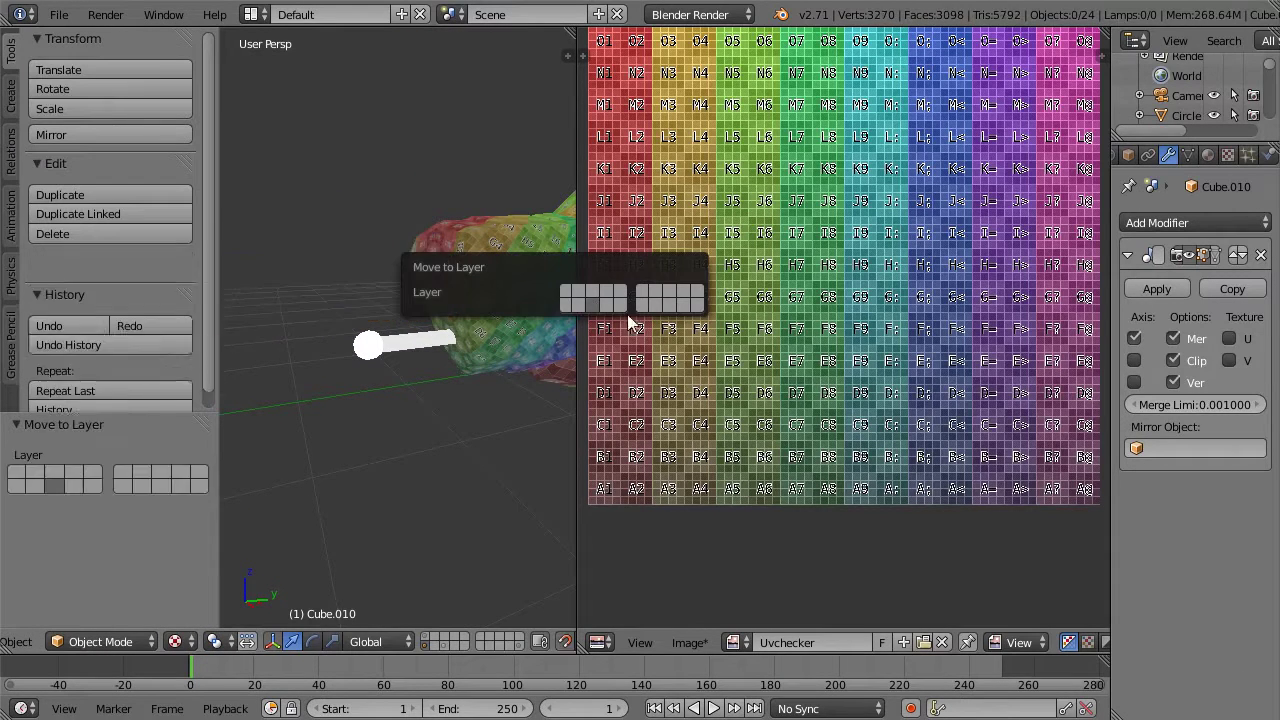
click(441, 640)
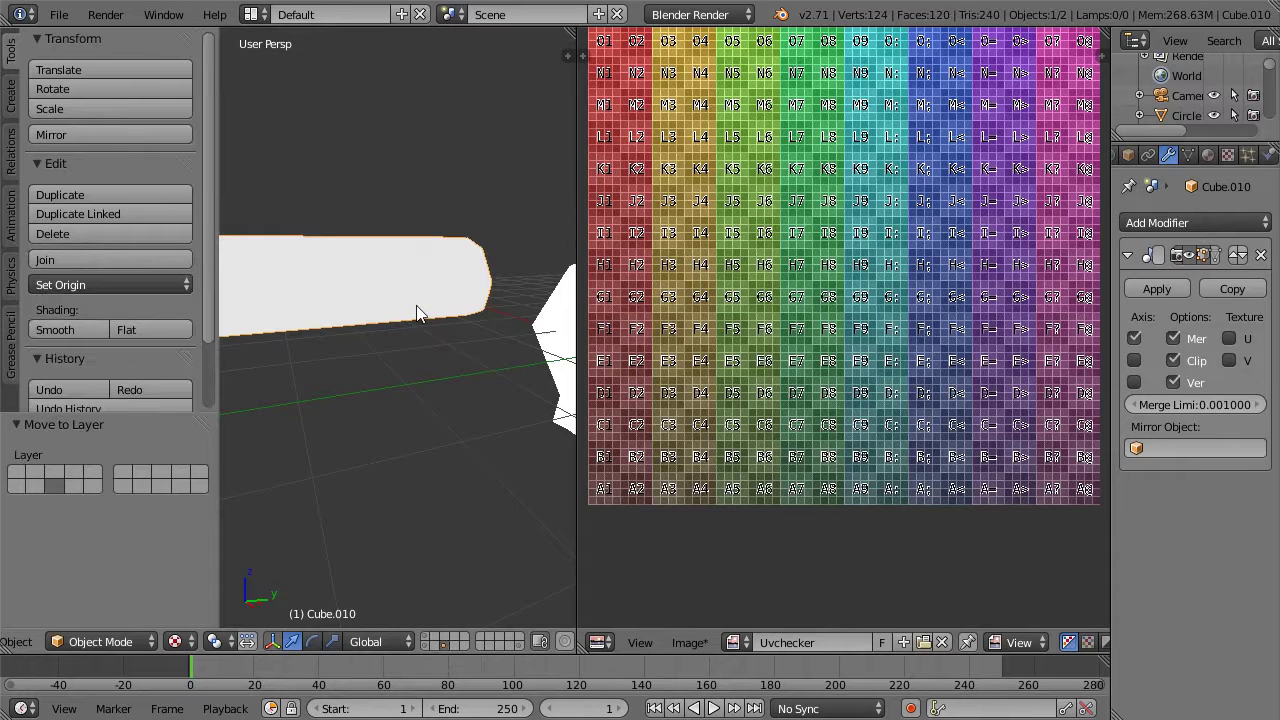
Step: Move the barrel part to the second lower-row layer, hide the tool shelf and display that layer
key(m)
click(587, 355)
key(t)
scroll(378, 390, down, 3)
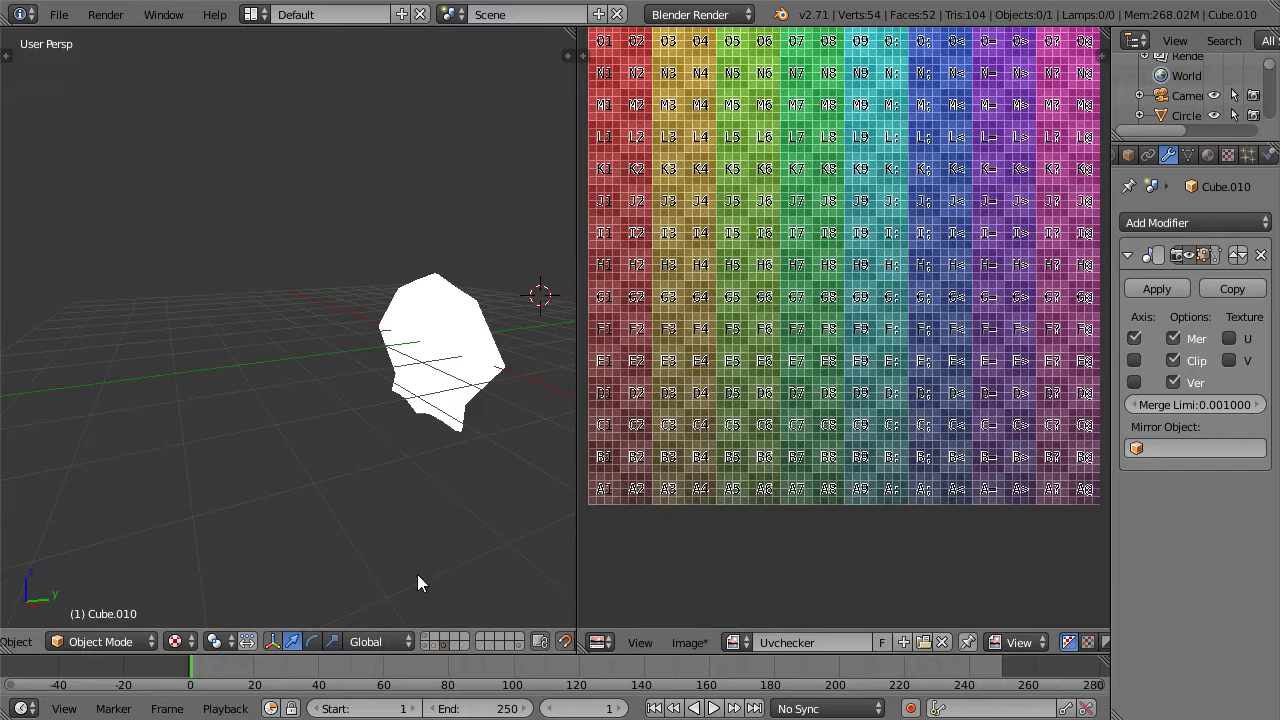
click(435, 646)
Step: Select the barrel part's whole mesh in Edit Mode and unwrap it
scroll(251, 267, up, 5)
key(Tab)
scroll(251, 267, down, 2)
middle_drag(251, 267, 382, 259)
key(a)
key(a)
key(u)
click(387, 257)
Step: Inspect the color grid along the barrel part and its pronged end for stretching
middle_drag(472, 260, 437, 262)
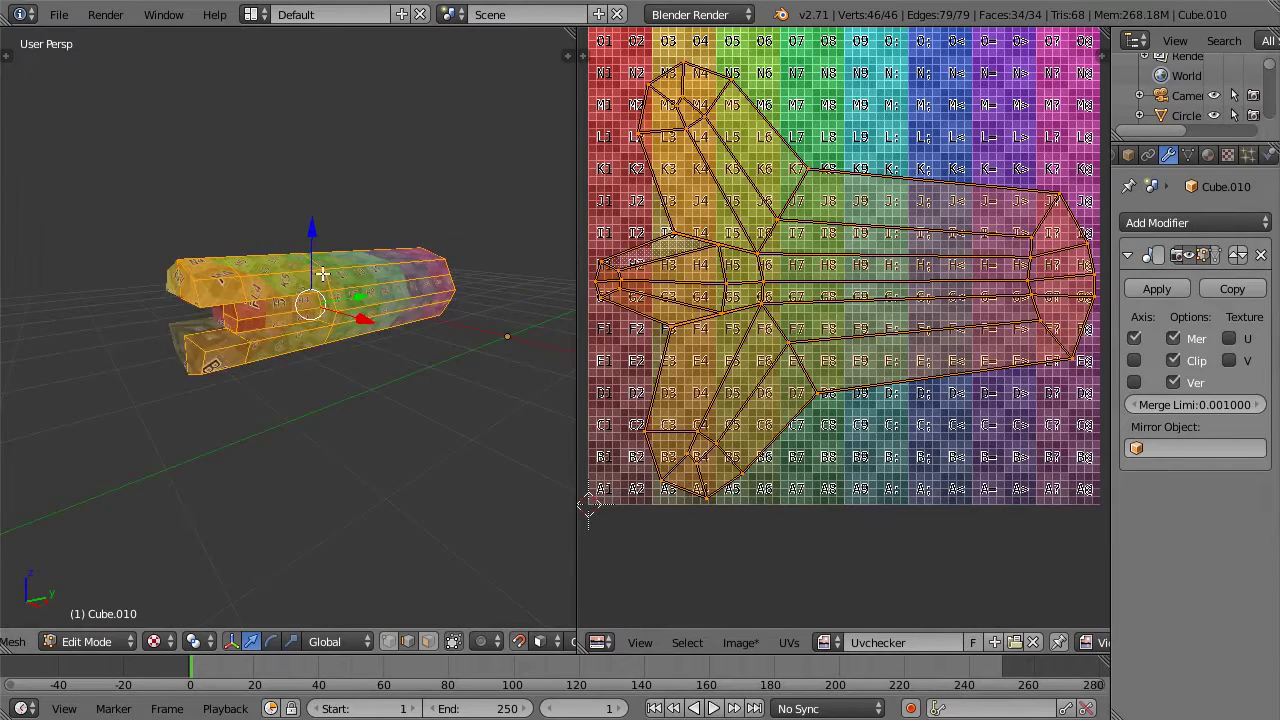
scroll(366, 270, up, 5)
scroll(318, 240, down, 3)
mouse_move(318, 240)
middle_down()
mouse_move(300, 242)
mouse_move(318, 242)
middle_up()
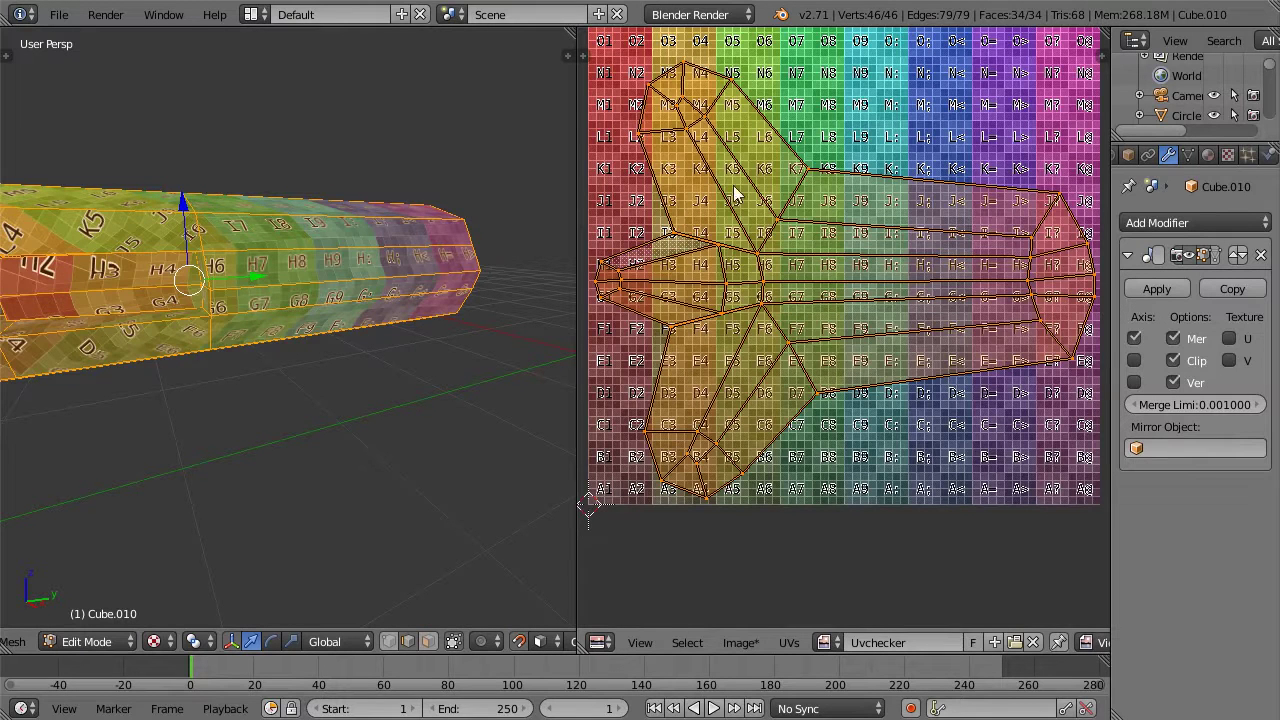
middle_drag(391, 271, 361, 236)
scroll(392, 195, up, 5)
scroll(391, 189, down, 5)
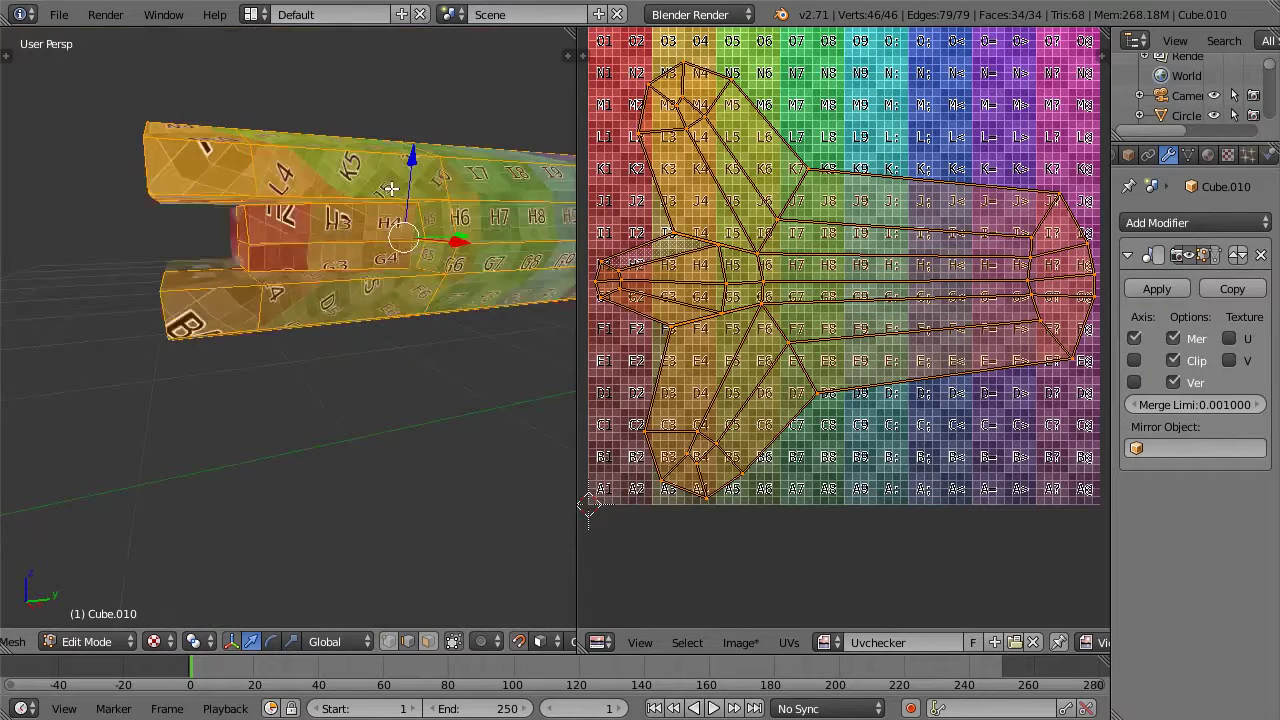
key(a)
scroll(385, 200, up, 5)
scroll(377, 213, down, 5)
right_click(340, 208)
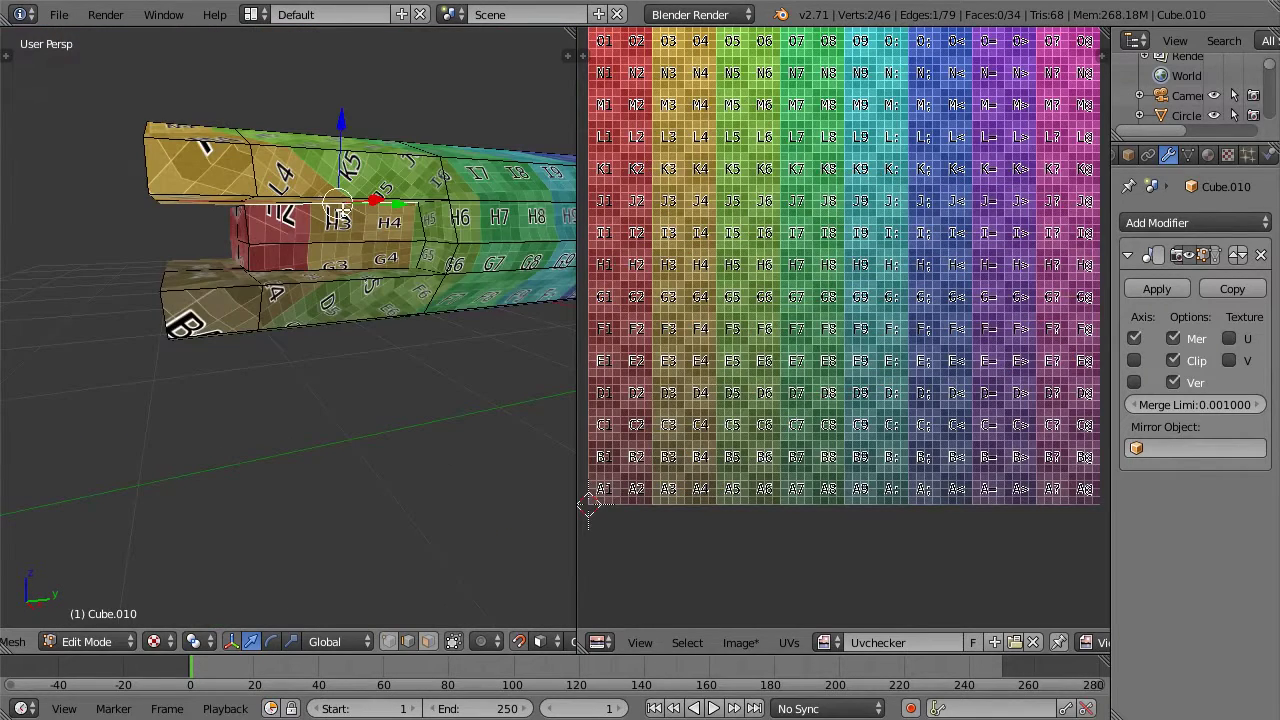
key(KP_Decimal)
mouse_move(307, 255)
middle_down()
mouse_move(354, 211)
mouse_move(403, 191)
mouse_move(420, 203)
mouse_move(354, 217)
mouse_move(362, 236)
mouse_move(320, 273)
middle_up()
scroll(402, 330, up, 1)
right_click(434, 350)
shift+right_click(447, 411)
middle_drag(418, 391, 405, 415)
scroll(410, 435, down, 2)
key(a)
Step: Select the face strips on the upper and lower prongs beside the middle prong and hide them
click(429, 641)
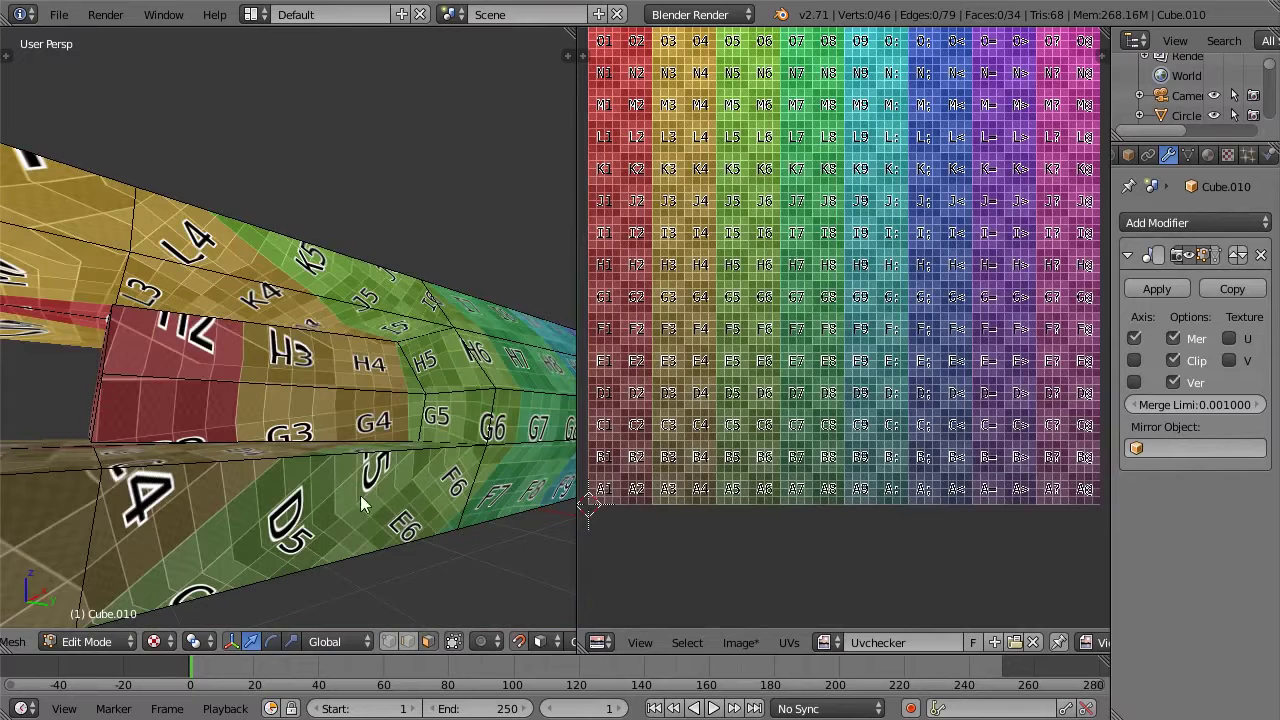
alt+right_click(314, 481)
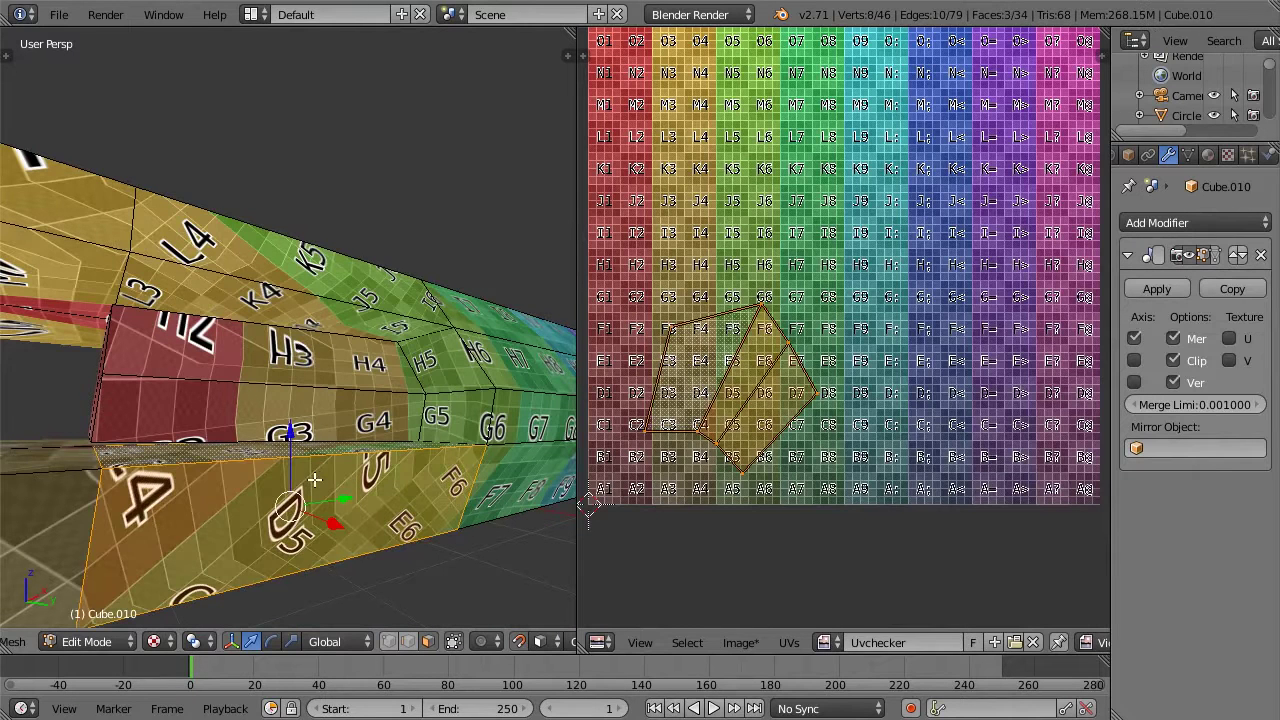
alt+shift+right_click(326, 284)
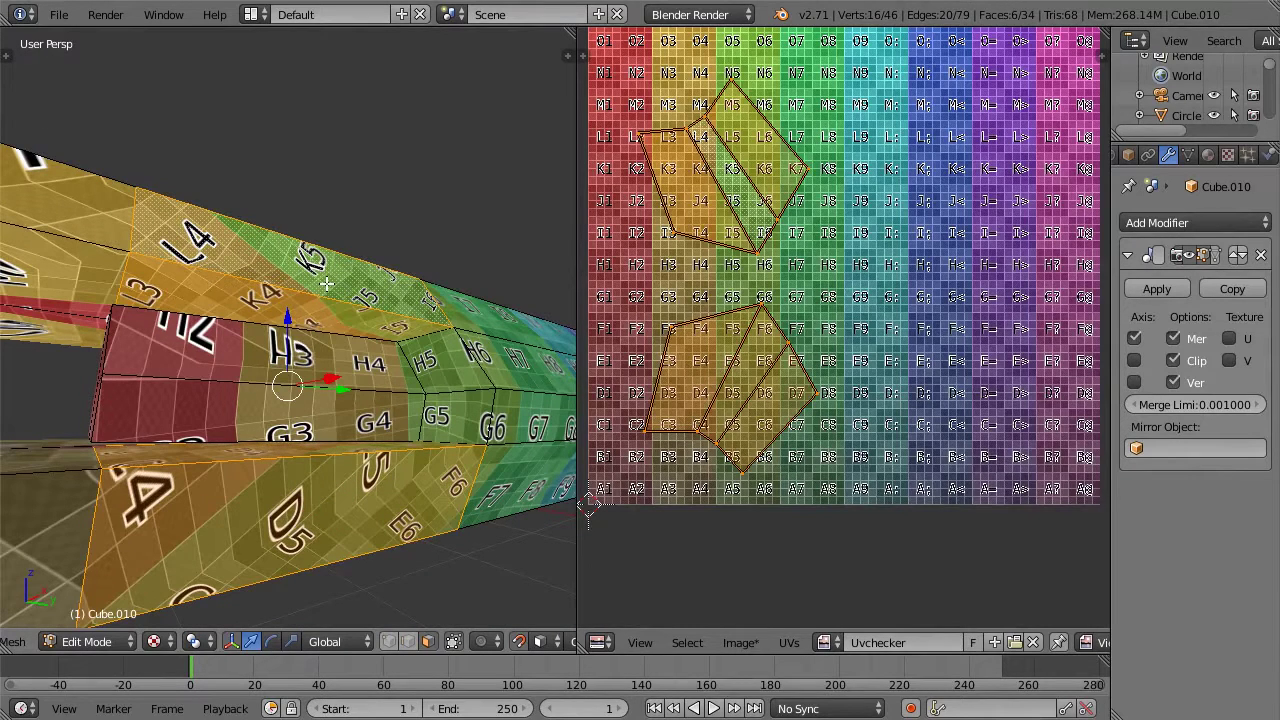
key(a)
Step: Mark the edge loop around the base of the middle prong as a seam
middle_drag(326, 284, 400, 219)
click(408, 641)
alt+right_click(407, 259)
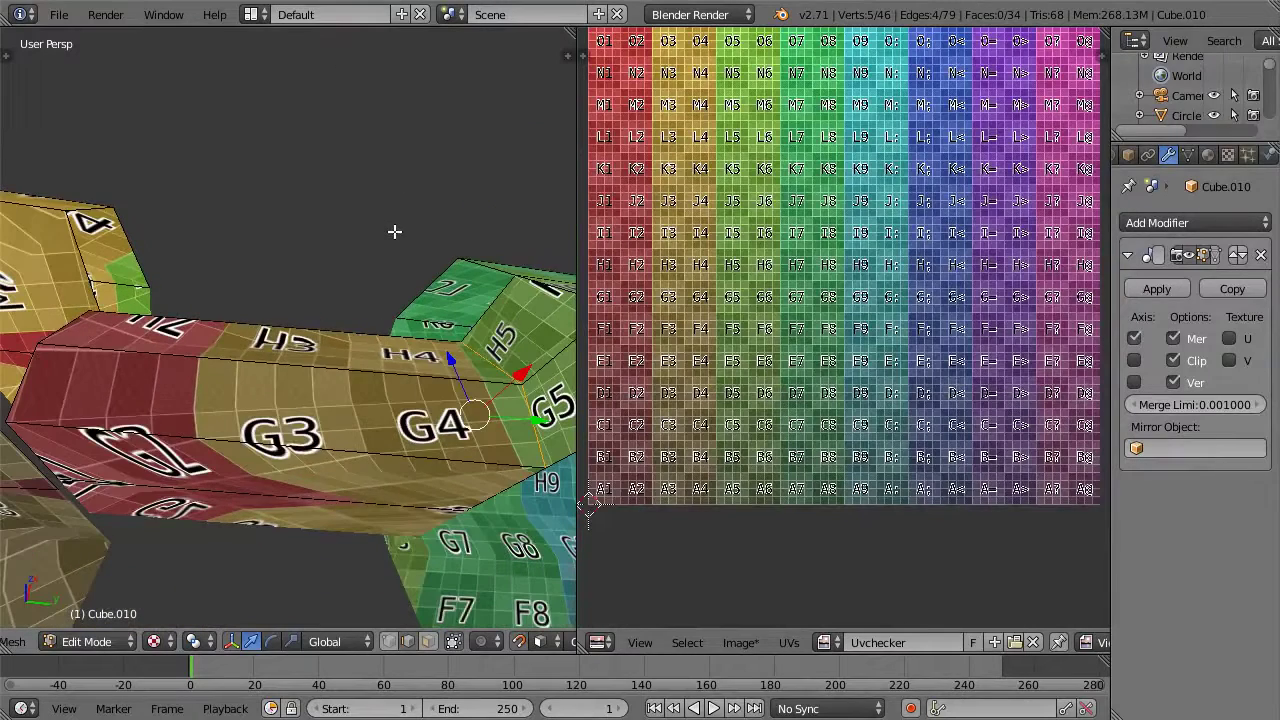
key(ctrl+e)
click(392, 232)
Step: Reveal the hidden faces, unwrap the barrel part's whole mesh with the new seam and check the color grid
key(a)
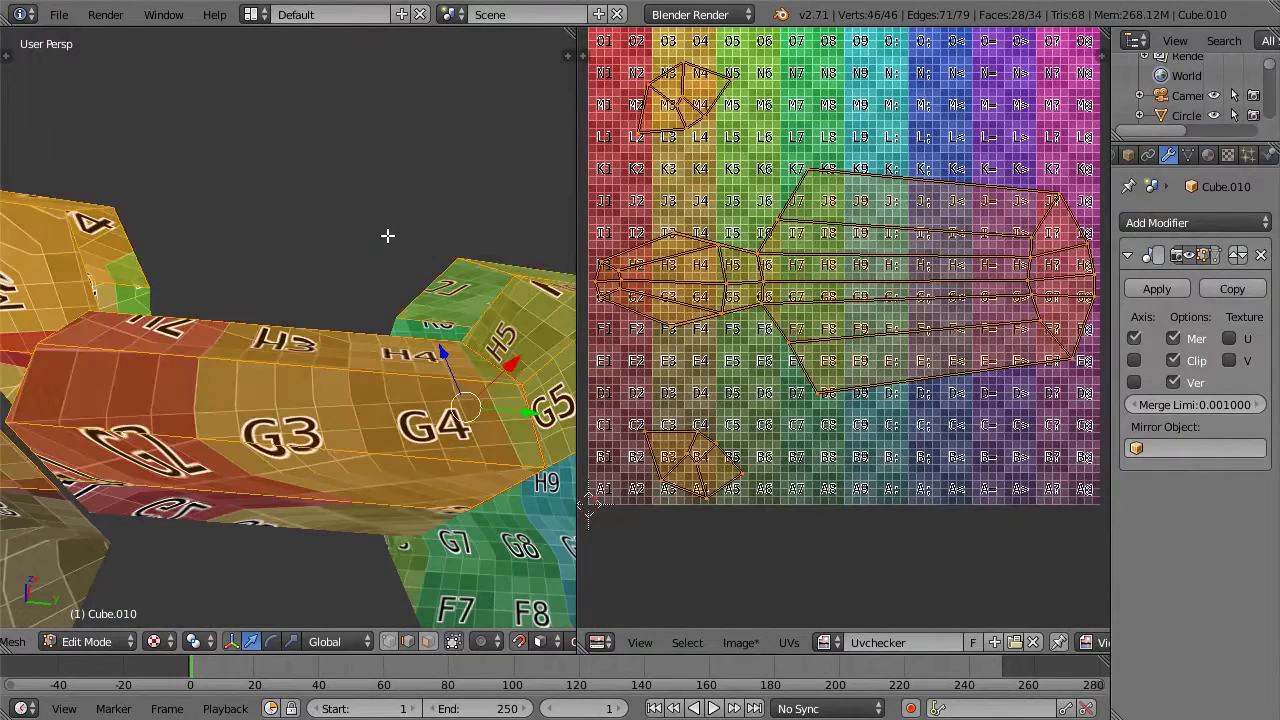
key(alt+h)
middle_drag(387, 236, 387, 360)
key(a)
key(a)
key(u)
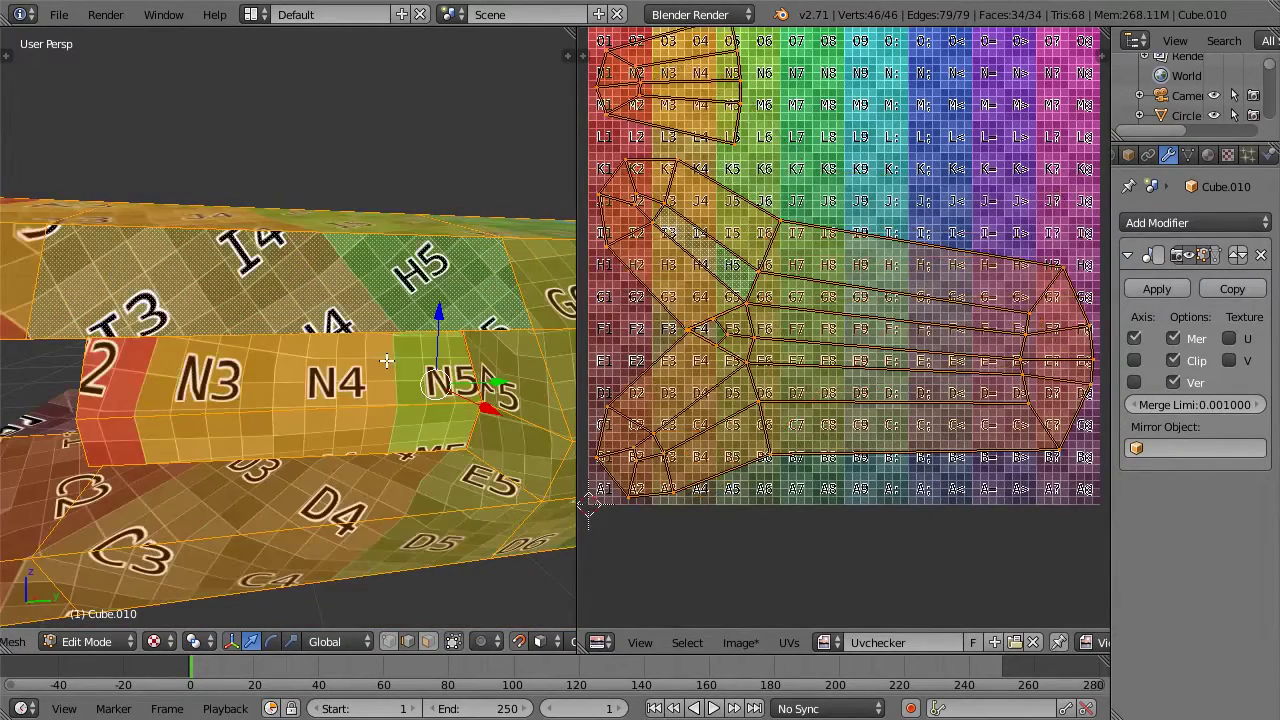
key(a)
middle_drag(341, 333, 318, 398)
key(a)
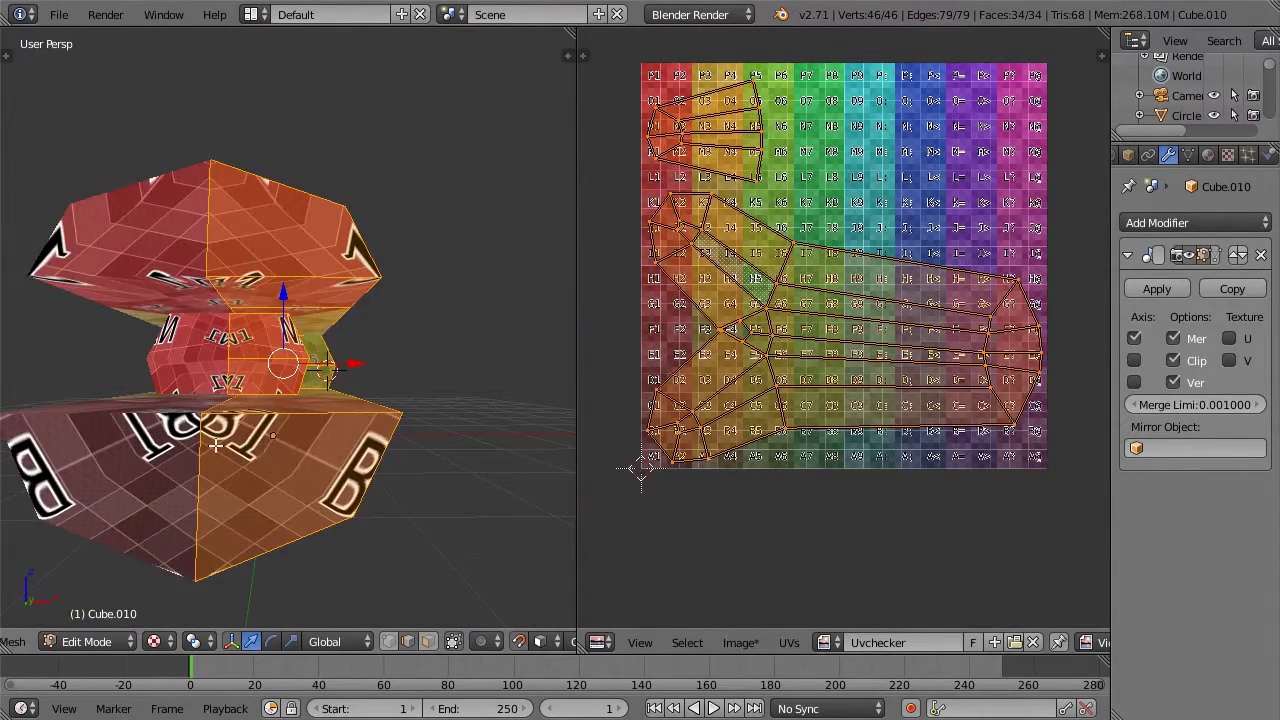